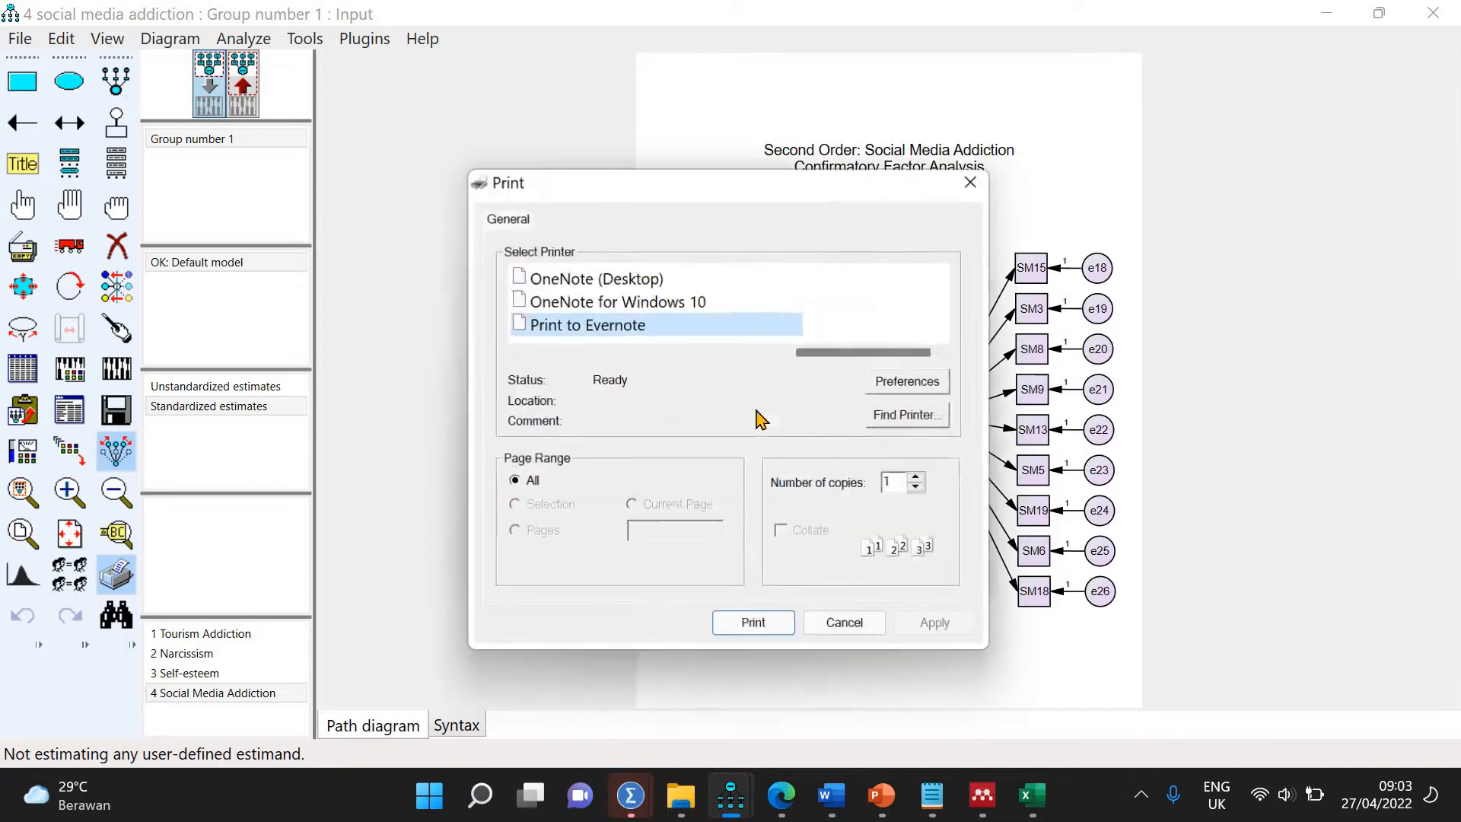
Print the Social Media Addiction path diagram on the EPSON L3110 Series and close the Print dialog
{"action": "scroll", "coordinate": [673, 279], "scroll_direction": "up", "scroll_amount": 2}
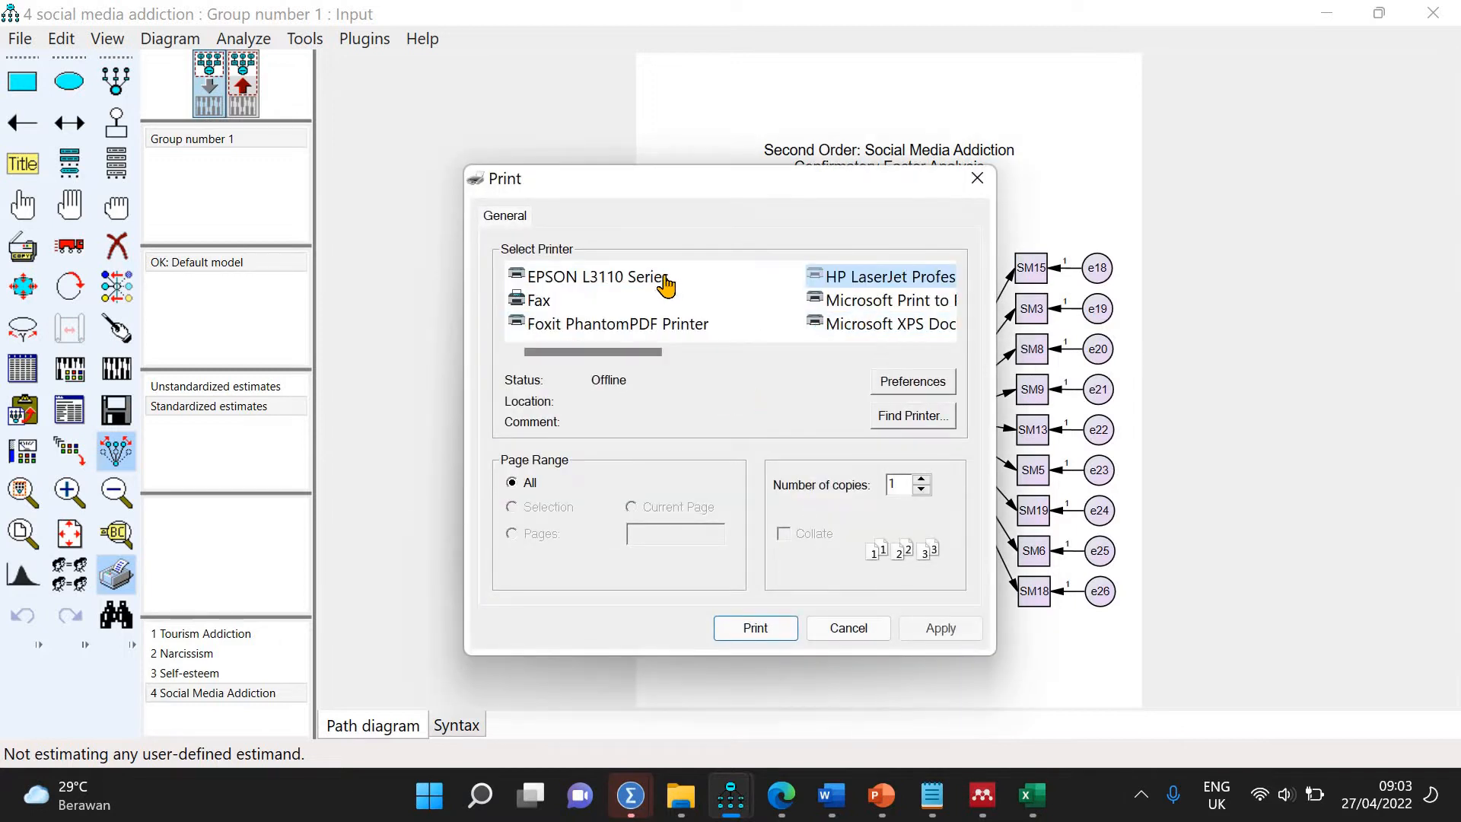
{"action": "left_click", "coordinate": [663, 279]}
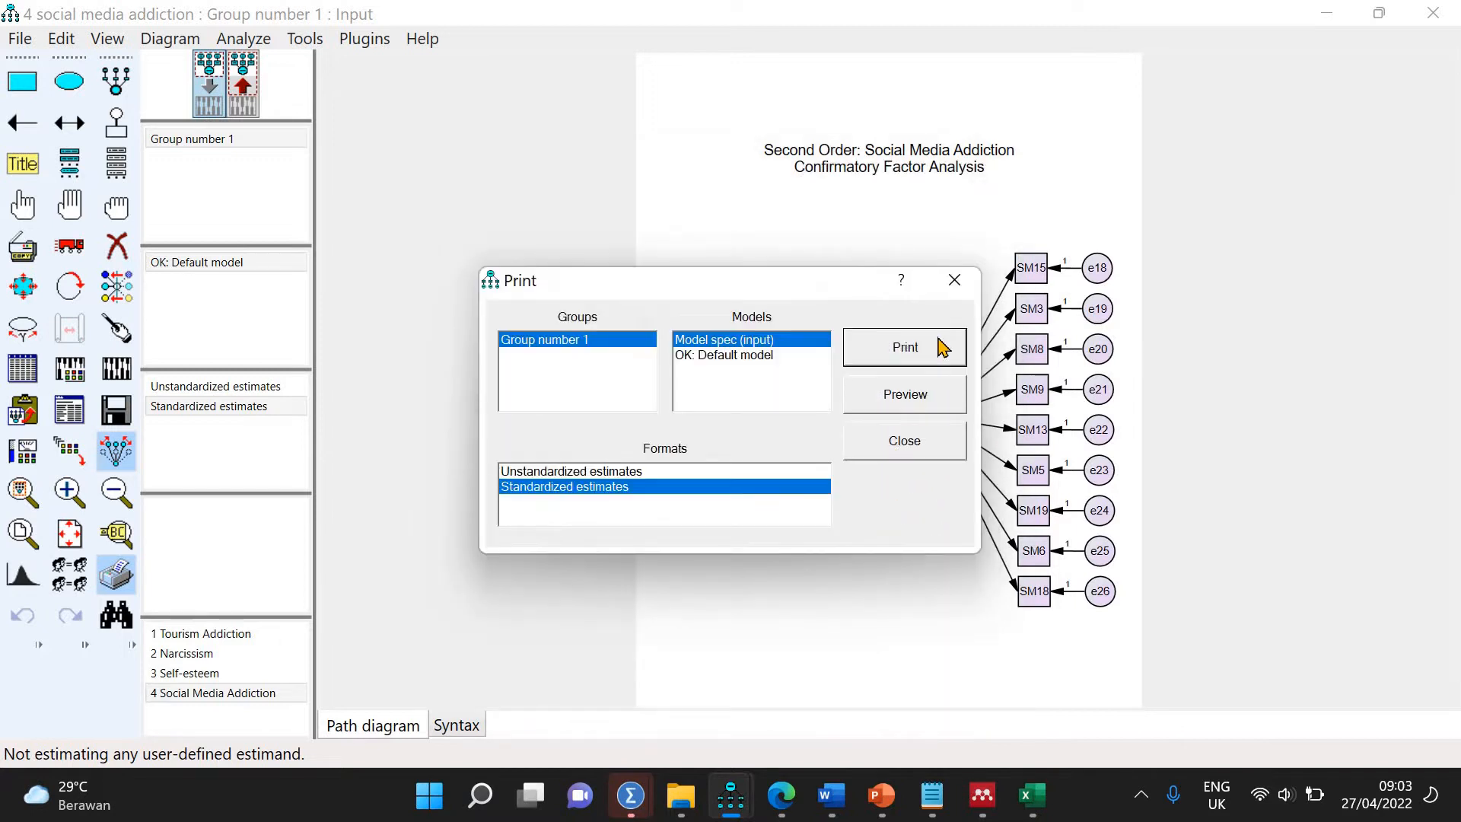
{"action": "left_click", "coordinate": [951, 287]}
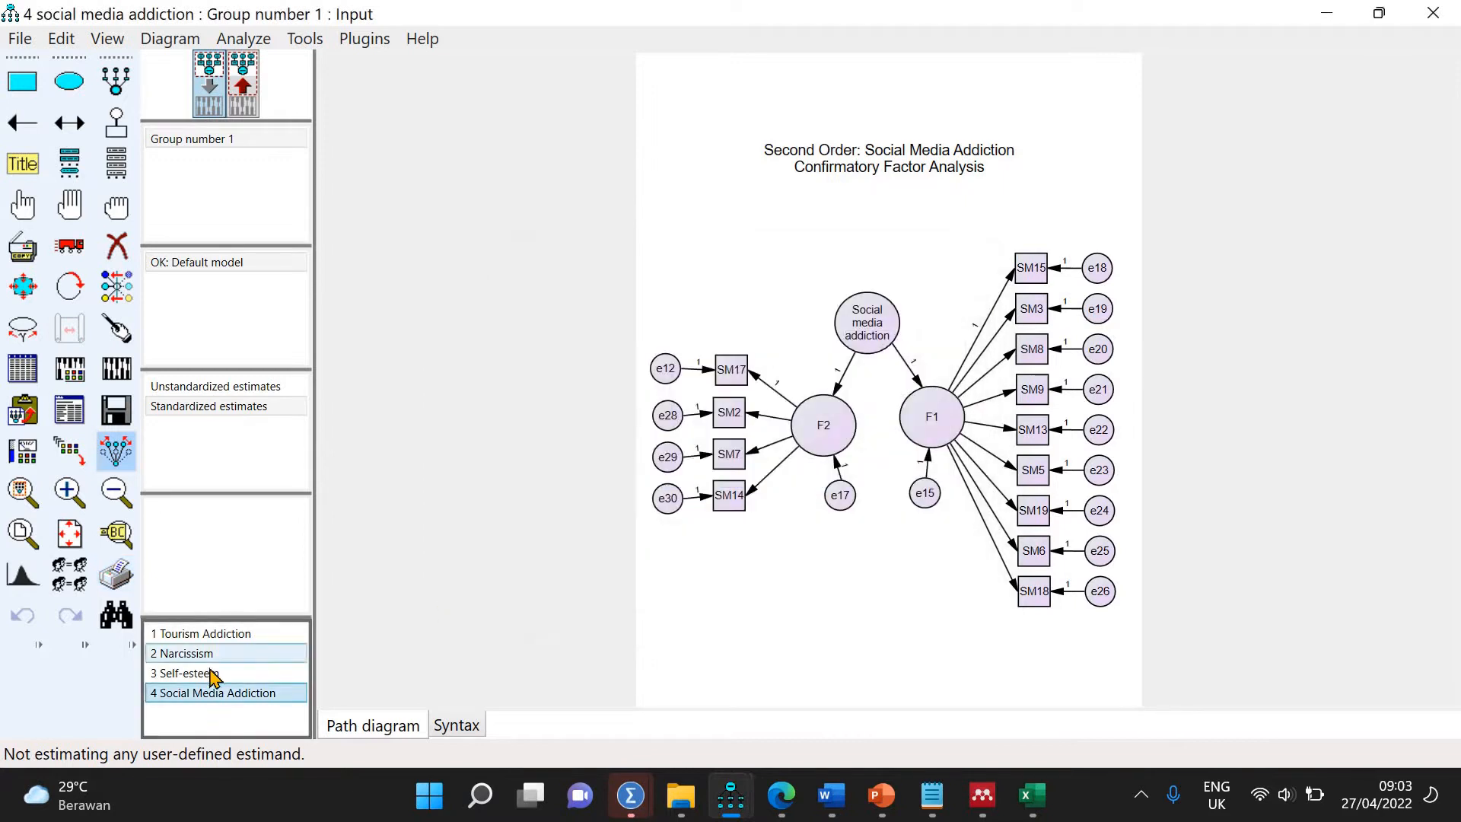
Open the Self-esteem model and print its path diagram using the Model spec (input) view
{"action": "left_click", "coordinate": [212, 674]}
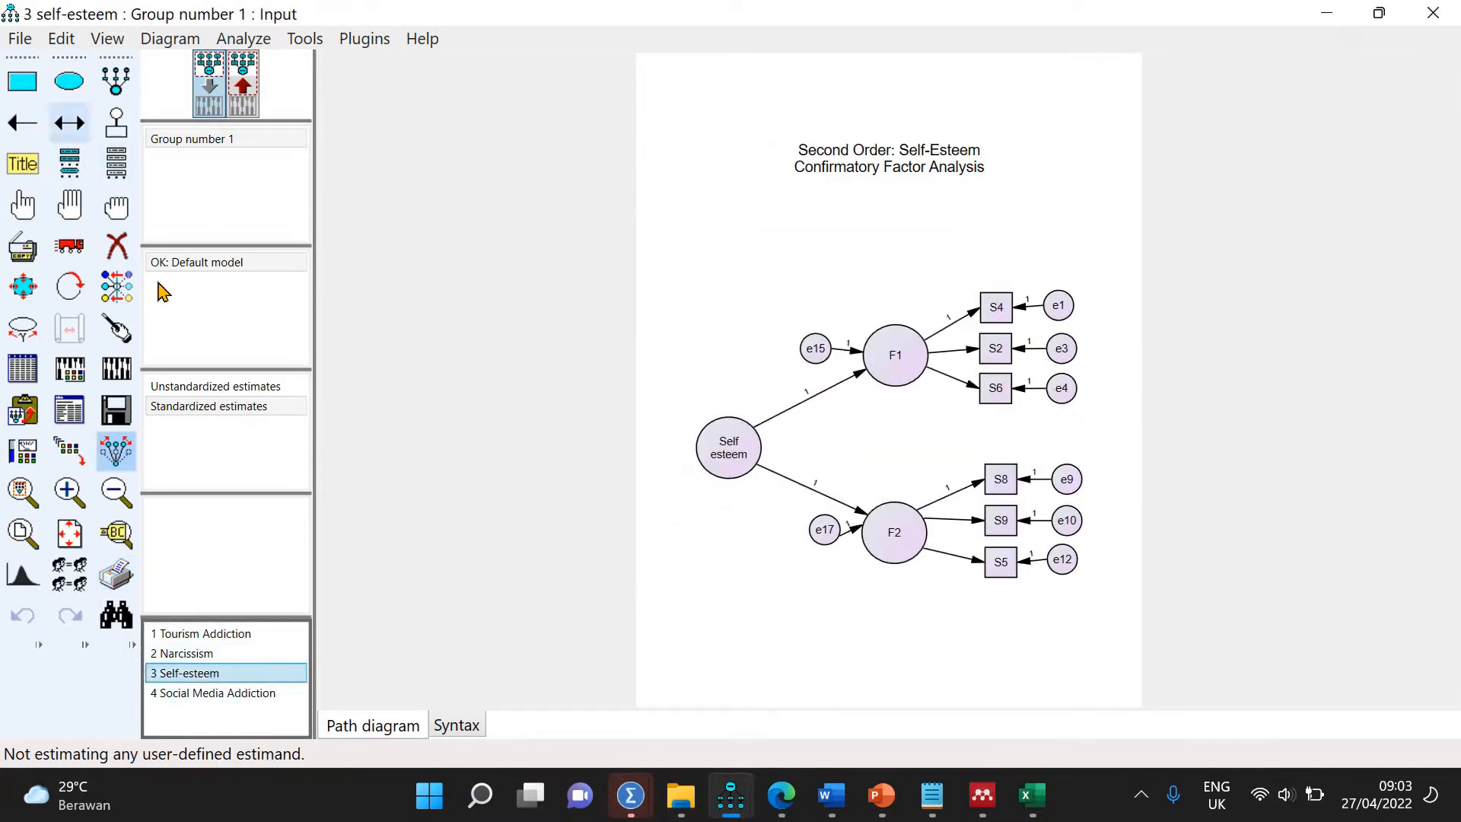
{"action": "left_click", "coordinate": [122, 573]}
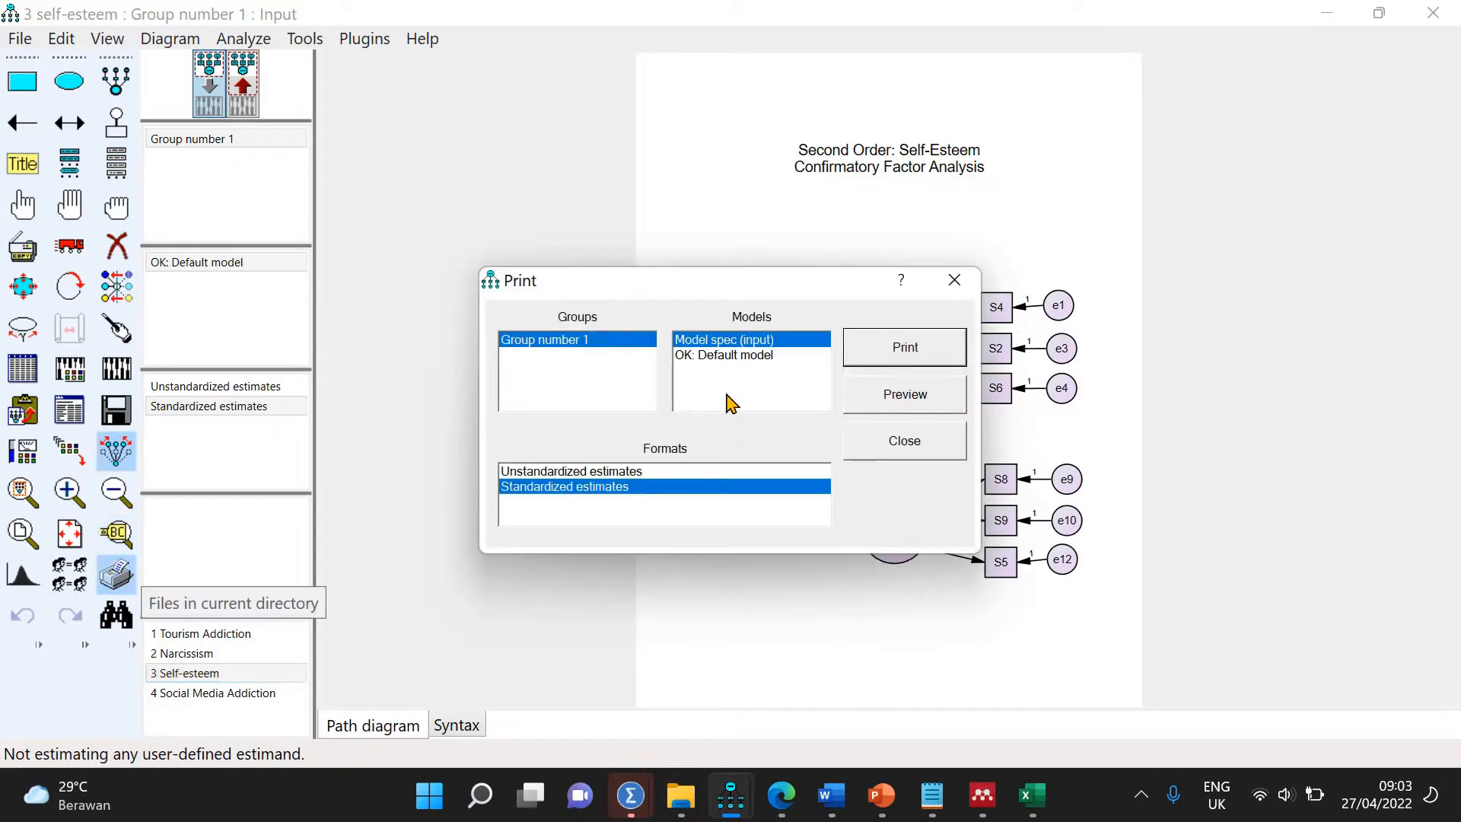
{"action": "left_click", "coordinate": [917, 352]}
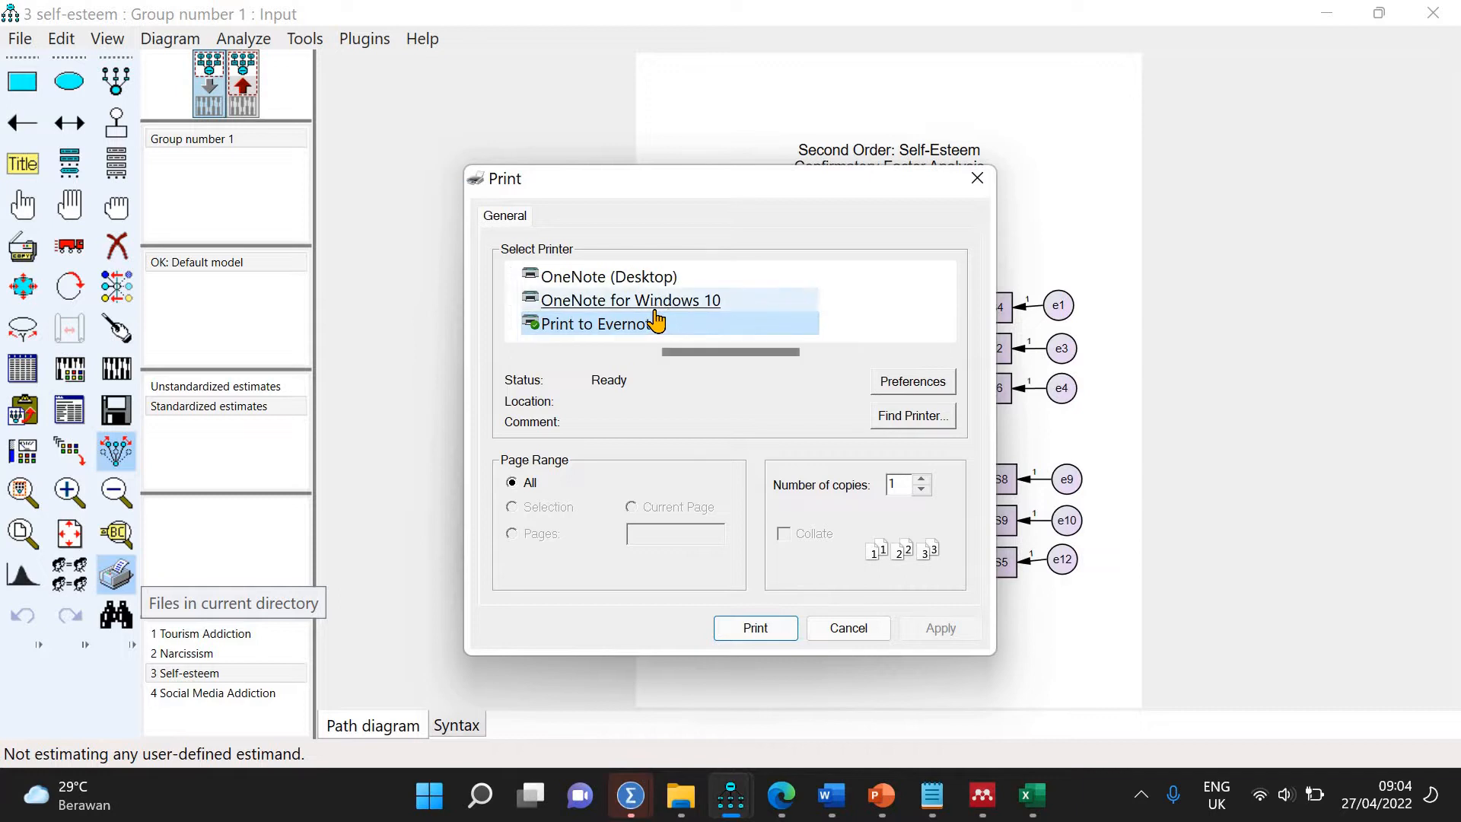
{"action": "scroll", "coordinate": [654, 312], "scroll_direction": "up", "scroll_amount": 2}
{"action": "left_click", "coordinate": [634, 280]}
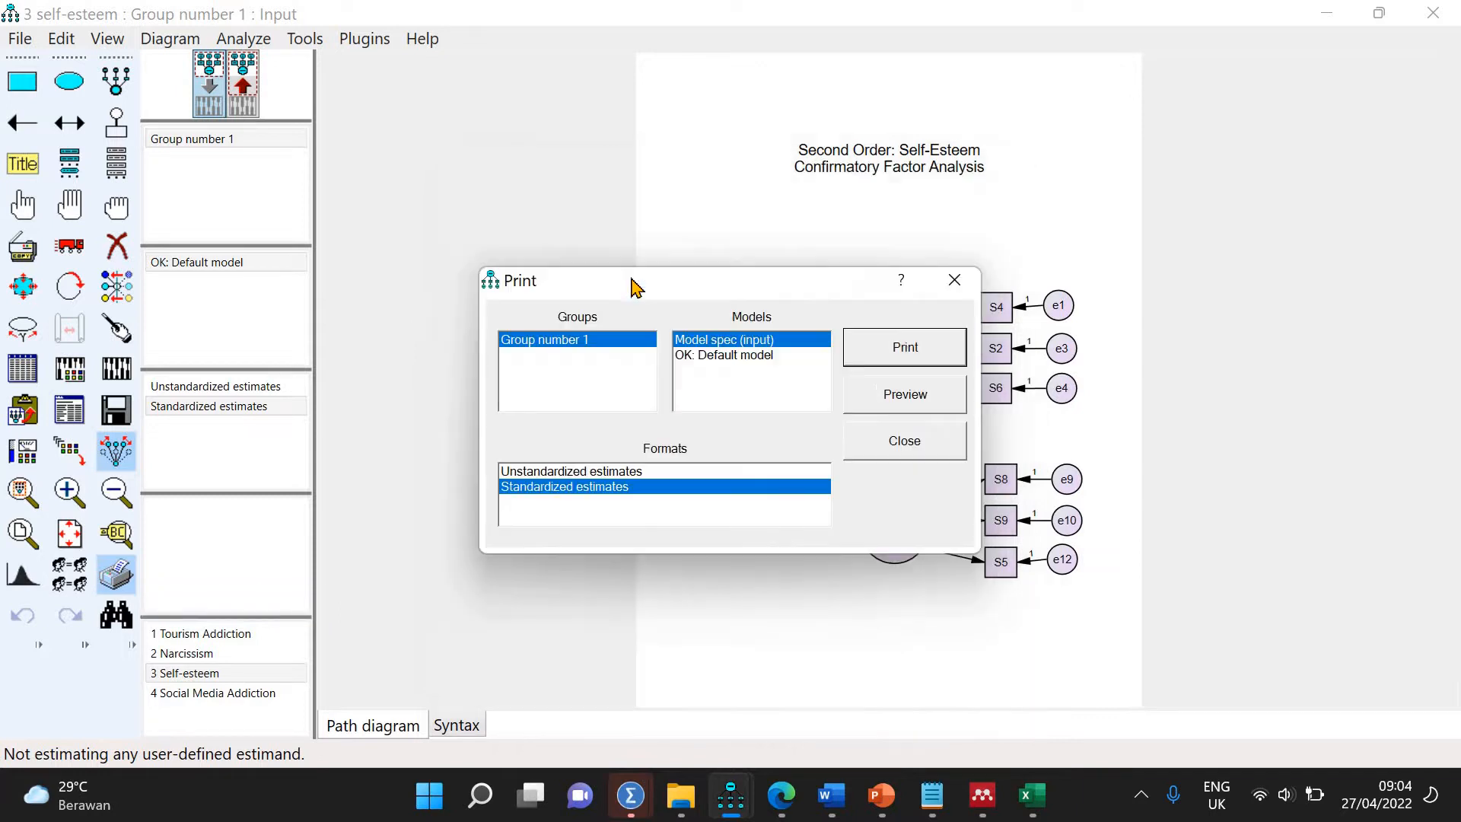
{"action": "left_click", "coordinate": [903, 354]}
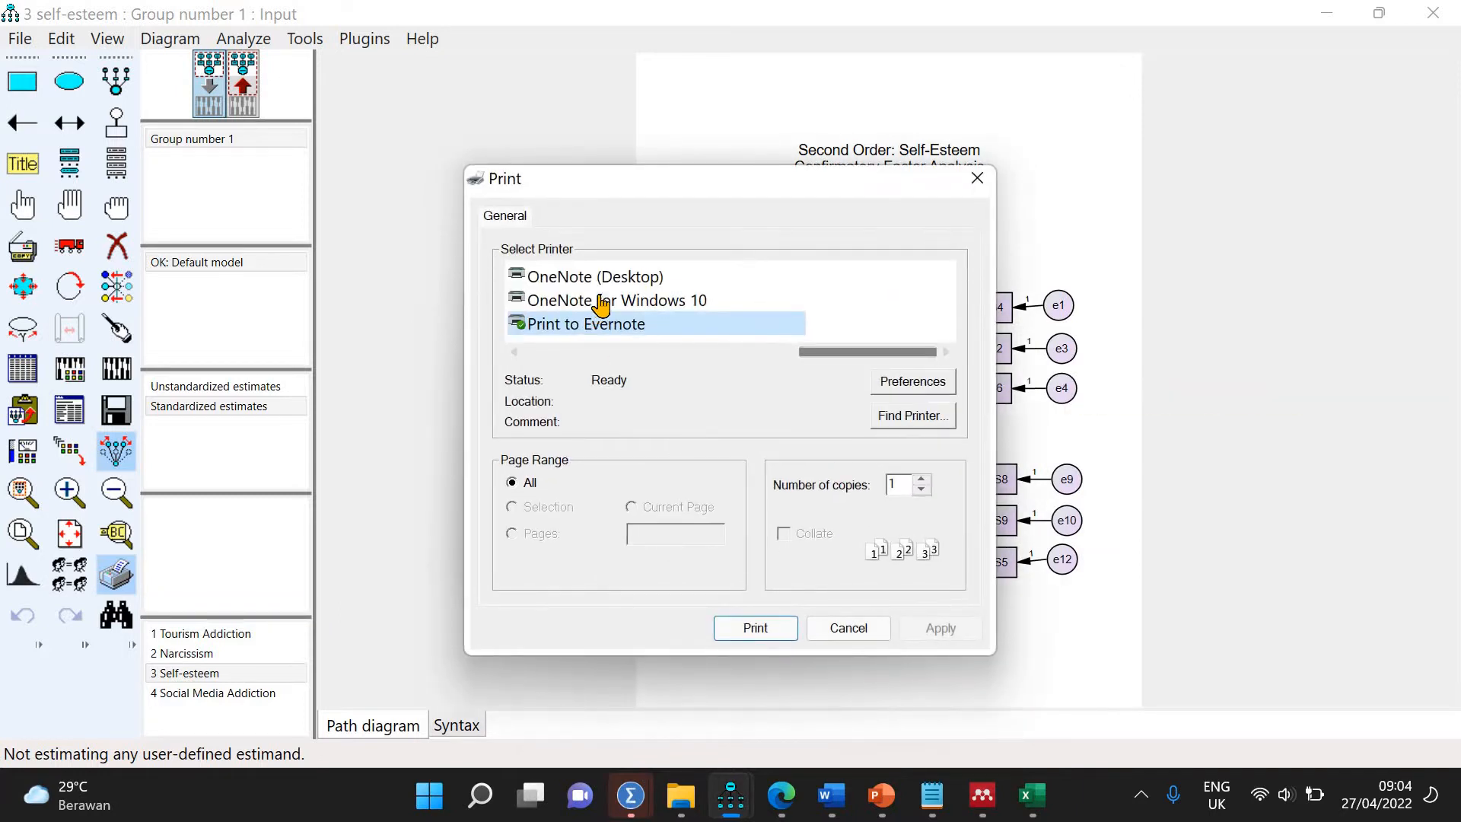
{"action": "left_click", "coordinate": [601, 302]}
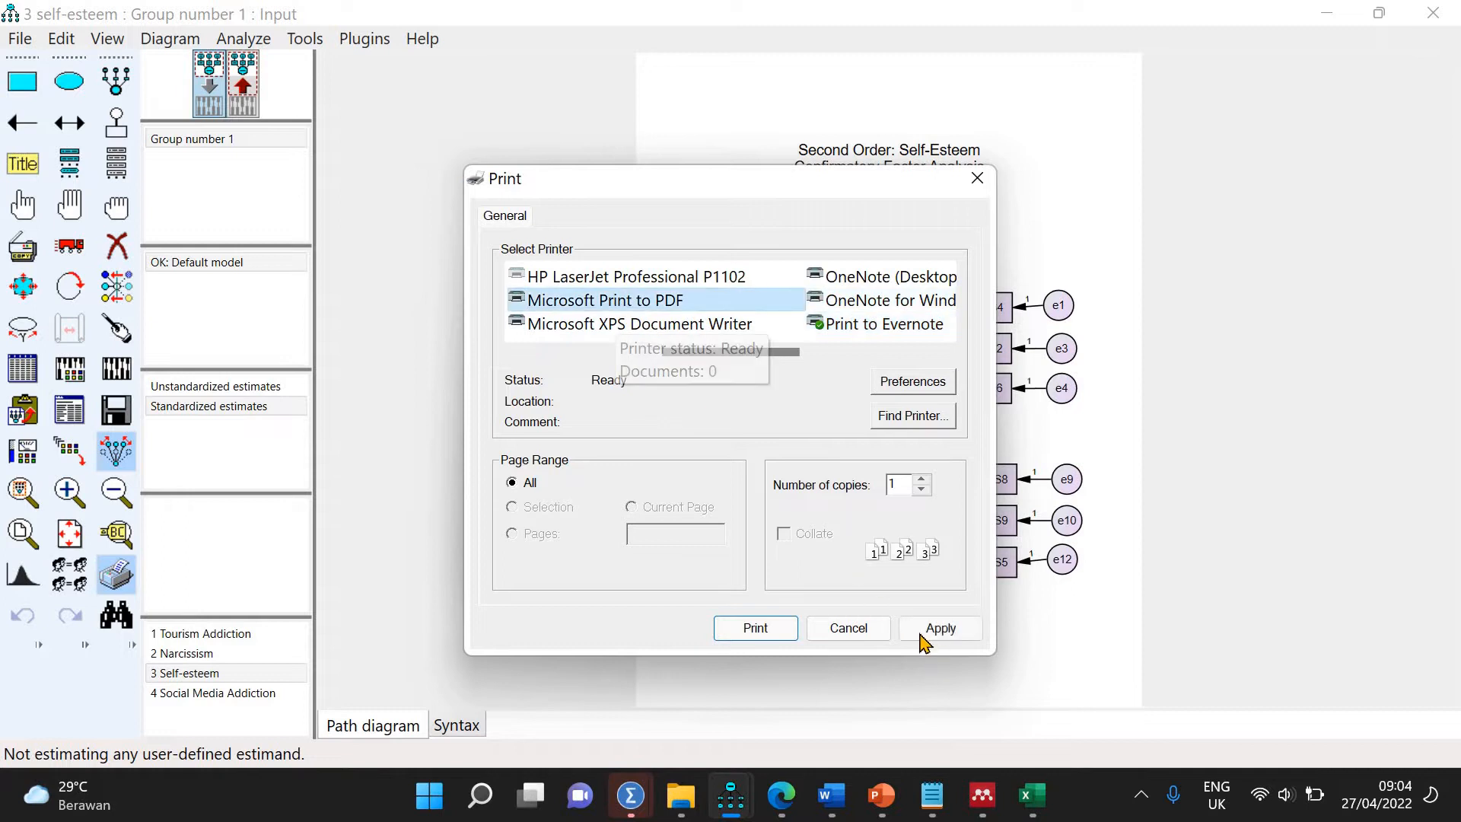
{"action": "left_click", "coordinate": [869, 637]}
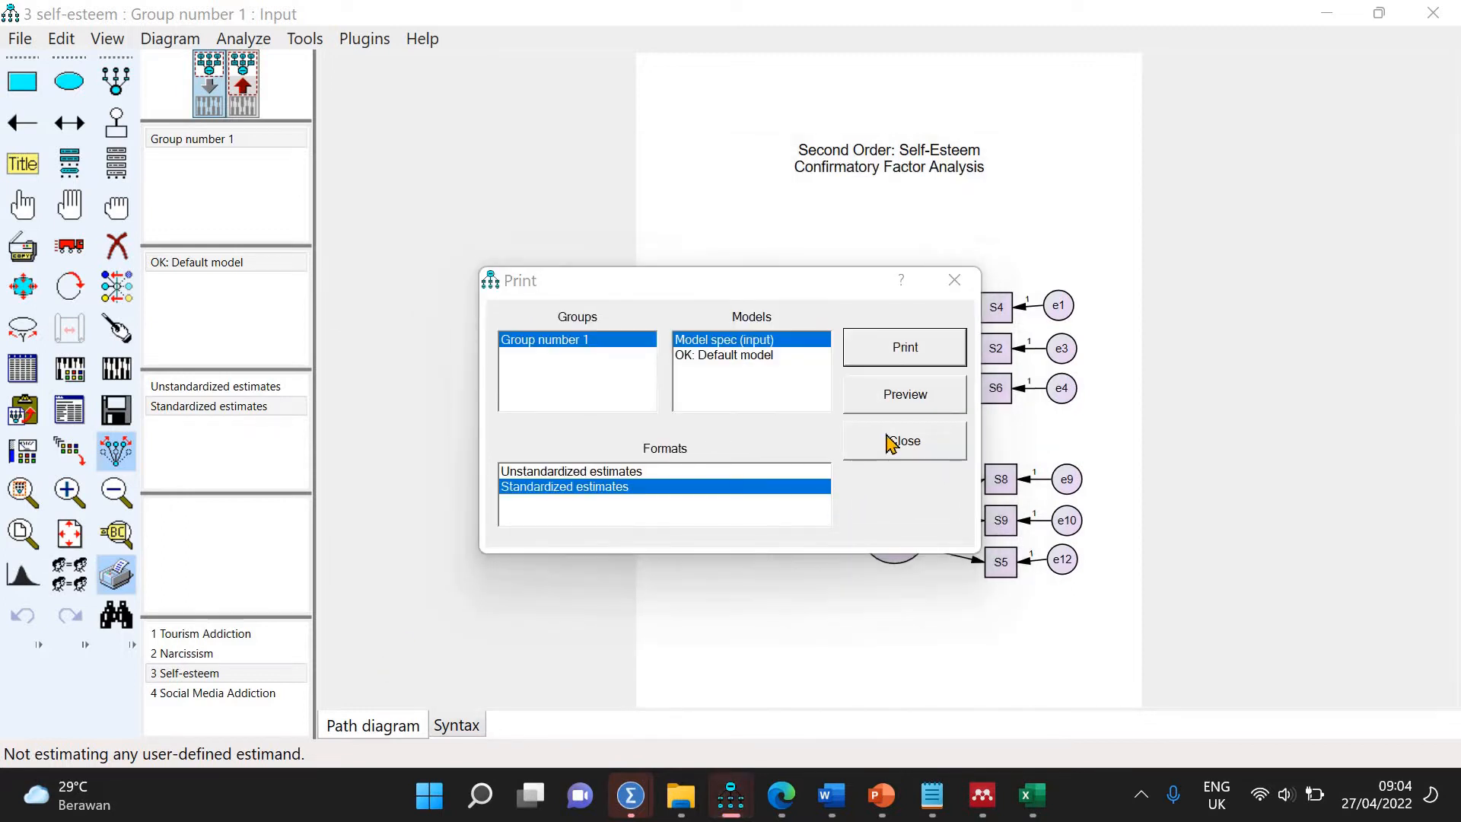
Leave the Self-esteem print setup, open the Narcissism model and print its path diagram
{"action": "left_click", "coordinate": [890, 443]}
{"action": "left_click", "coordinate": [191, 653]}
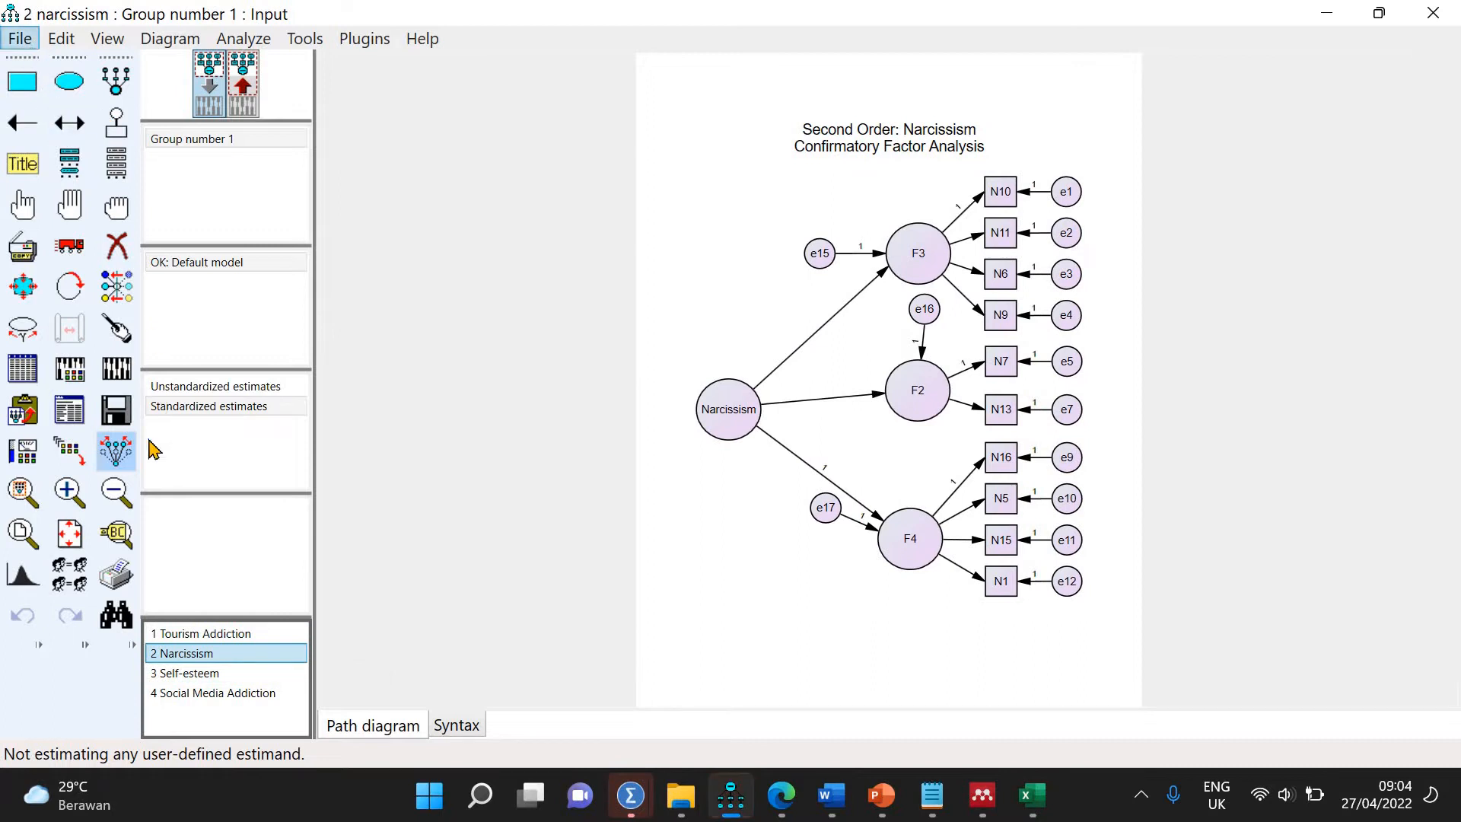
{"action": "left_click", "coordinate": [118, 576]}
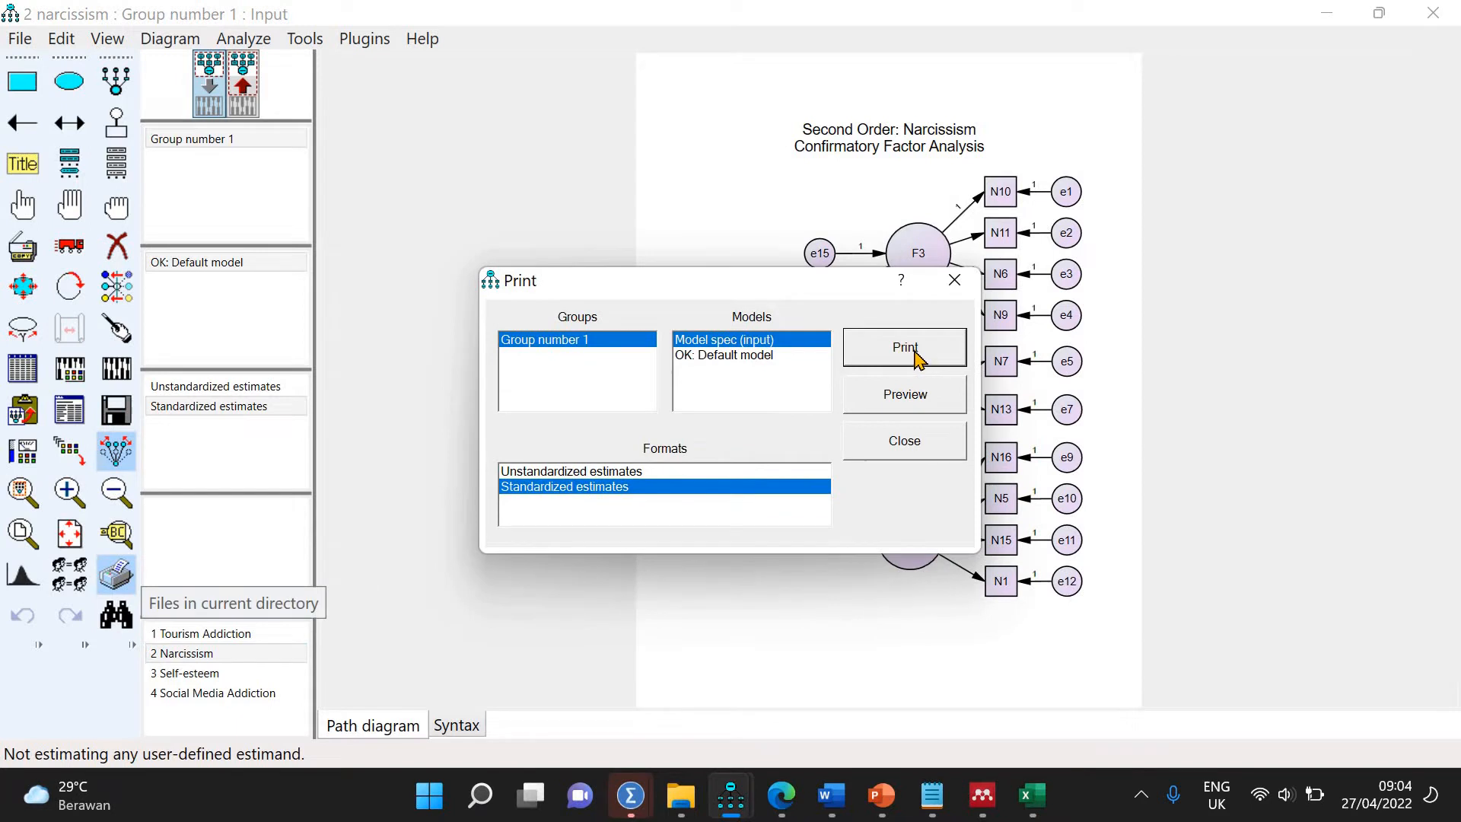
{"action": "left_click", "coordinate": [917, 354]}
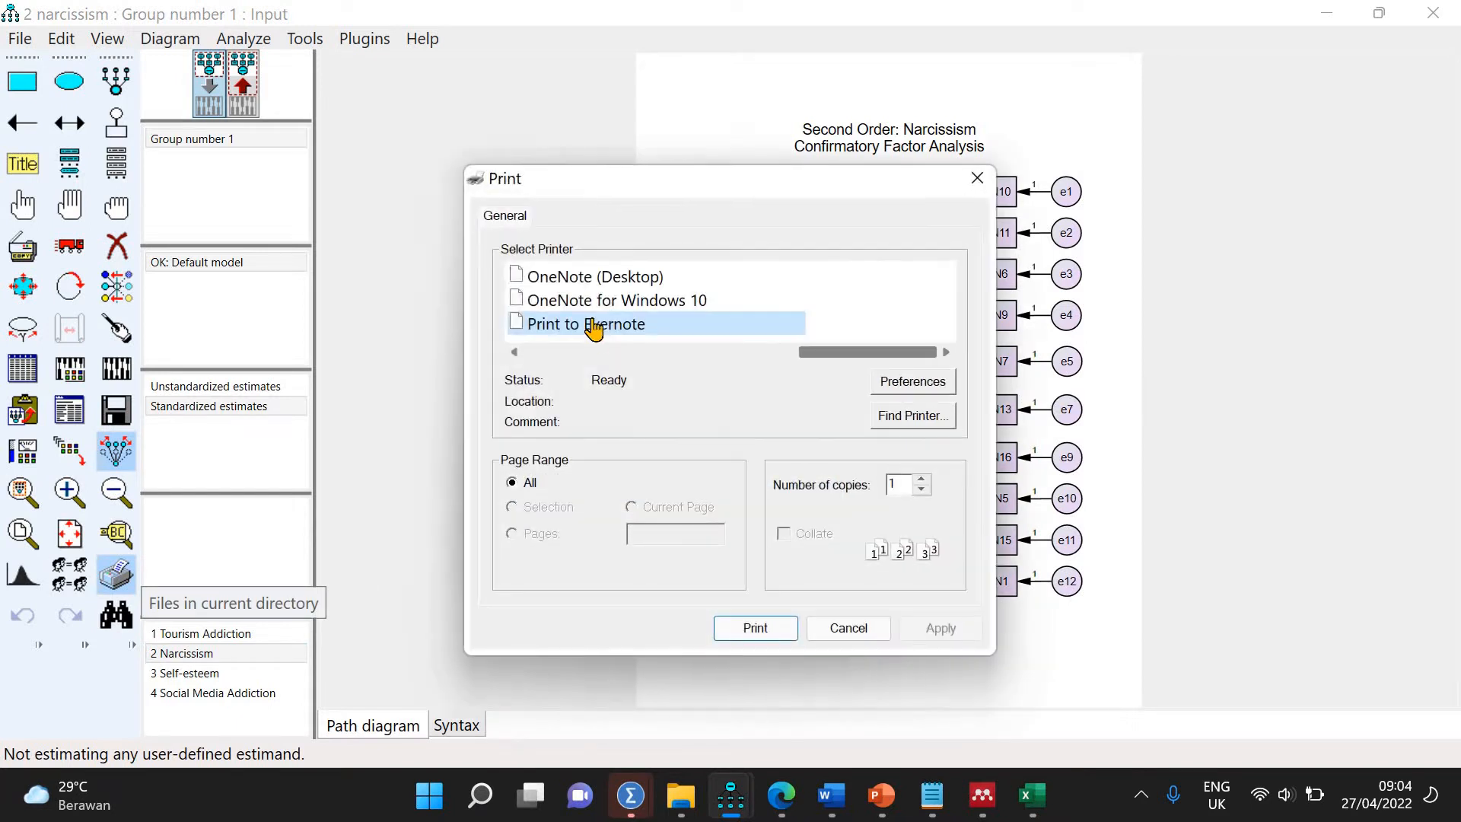
{"action": "scroll", "coordinate": [614, 309], "scroll_direction": "up", "scroll_amount": 1}
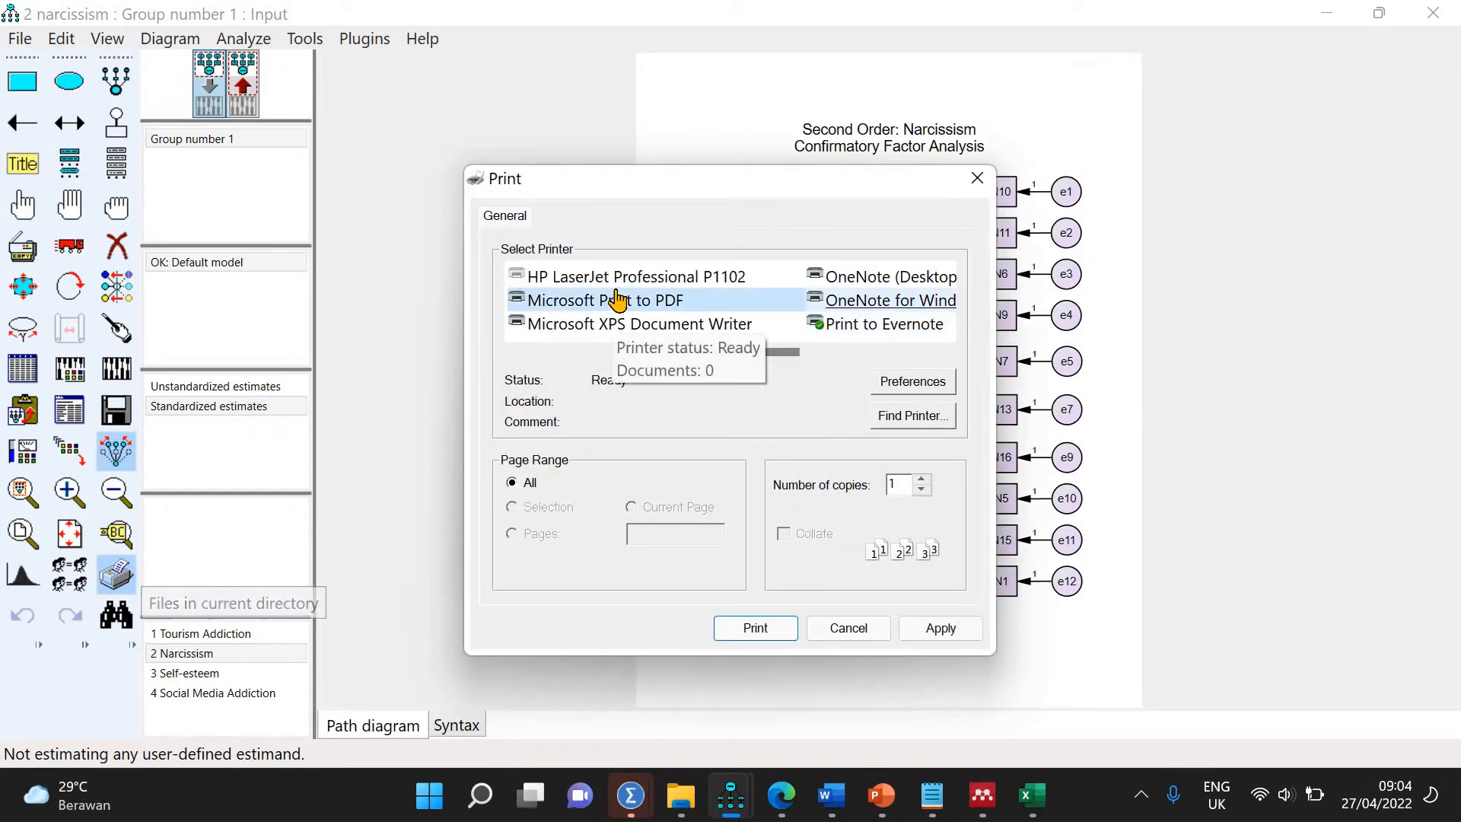
{"action": "scroll", "coordinate": [618, 301], "scroll_direction": "up", "scroll_amount": 1}
{"action": "left_click", "coordinate": [775, 627]}
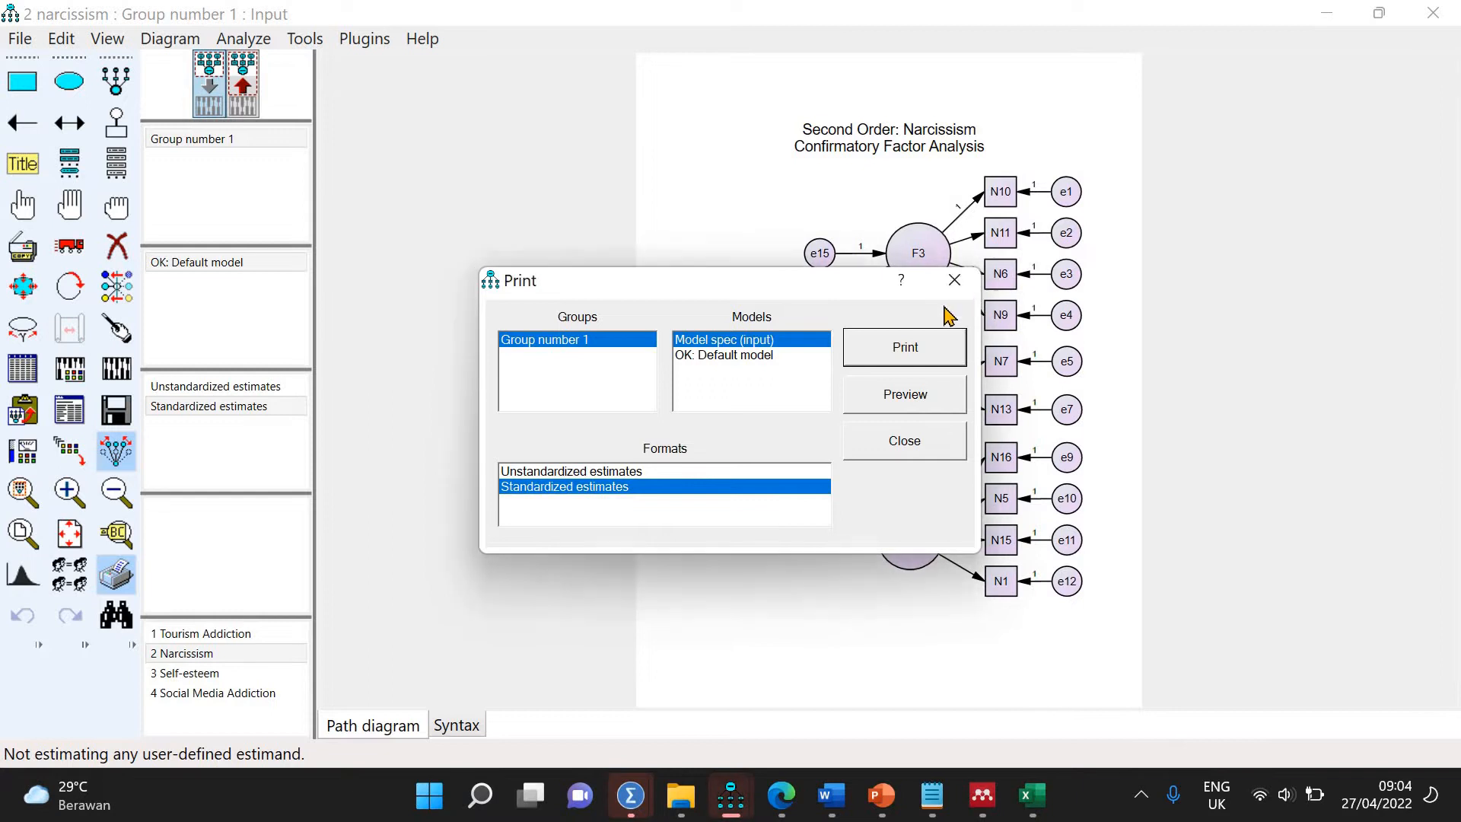
{"action": "left_click", "coordinate": [954, 280]}
Open the Tourism Addiction model, print its path diagram and close the Print dialog
{"action": "left_click", "coordinate": [215, 637]}
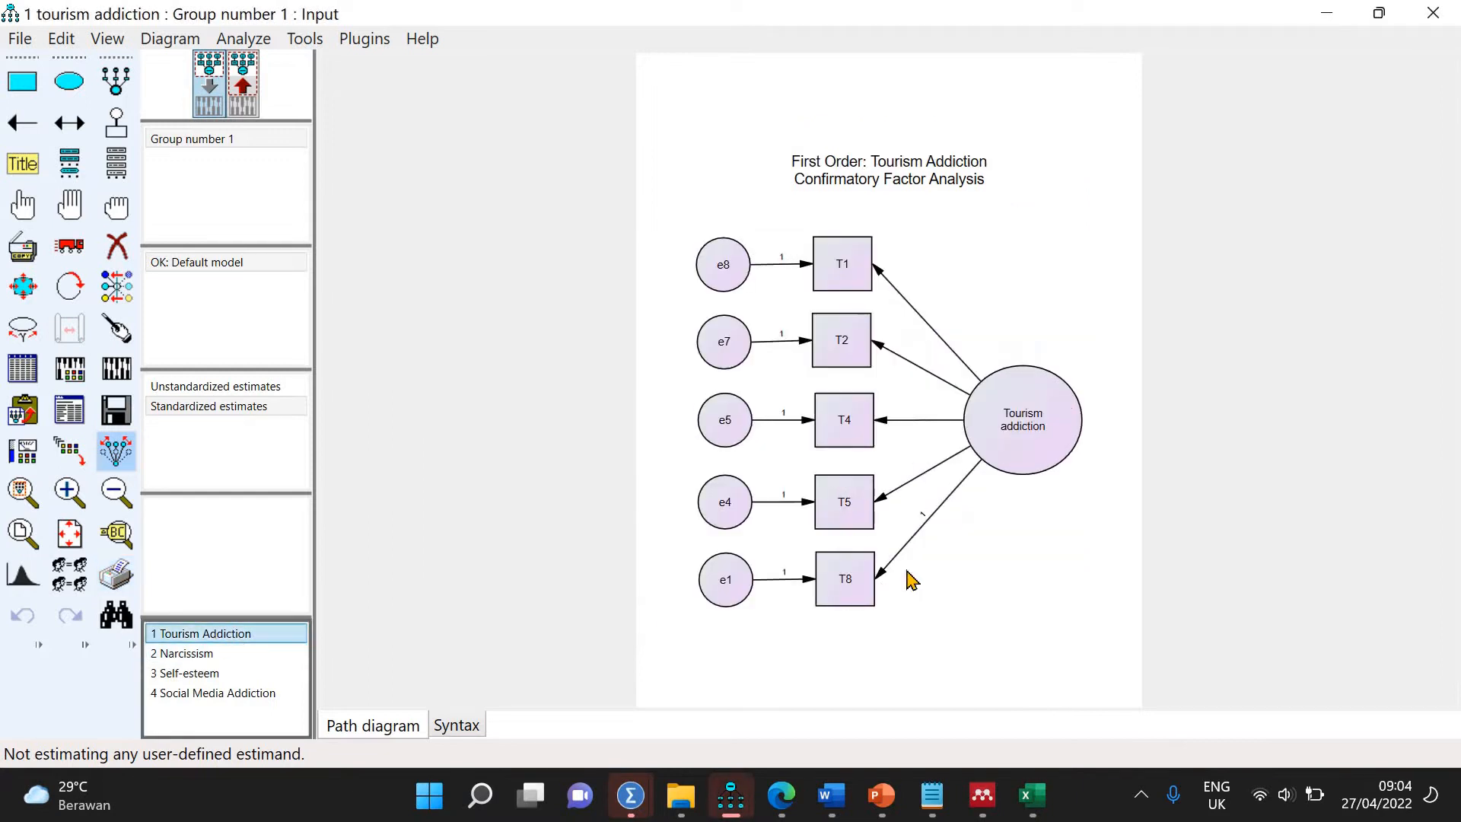
{"action": "left_click", "coordinate": [116, 575]}
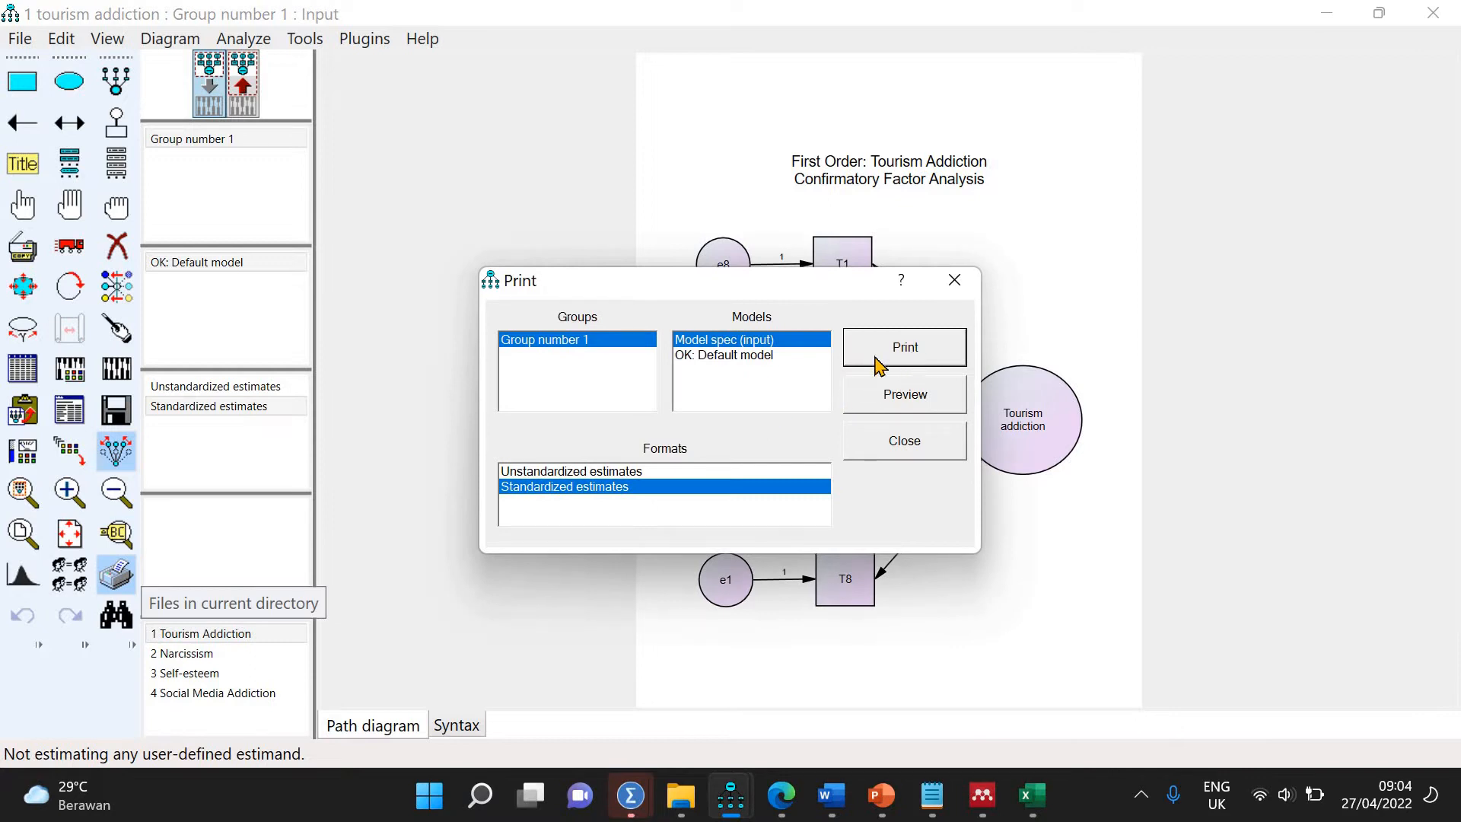
{"action": "left_click", "coordinate": [905, 347]}
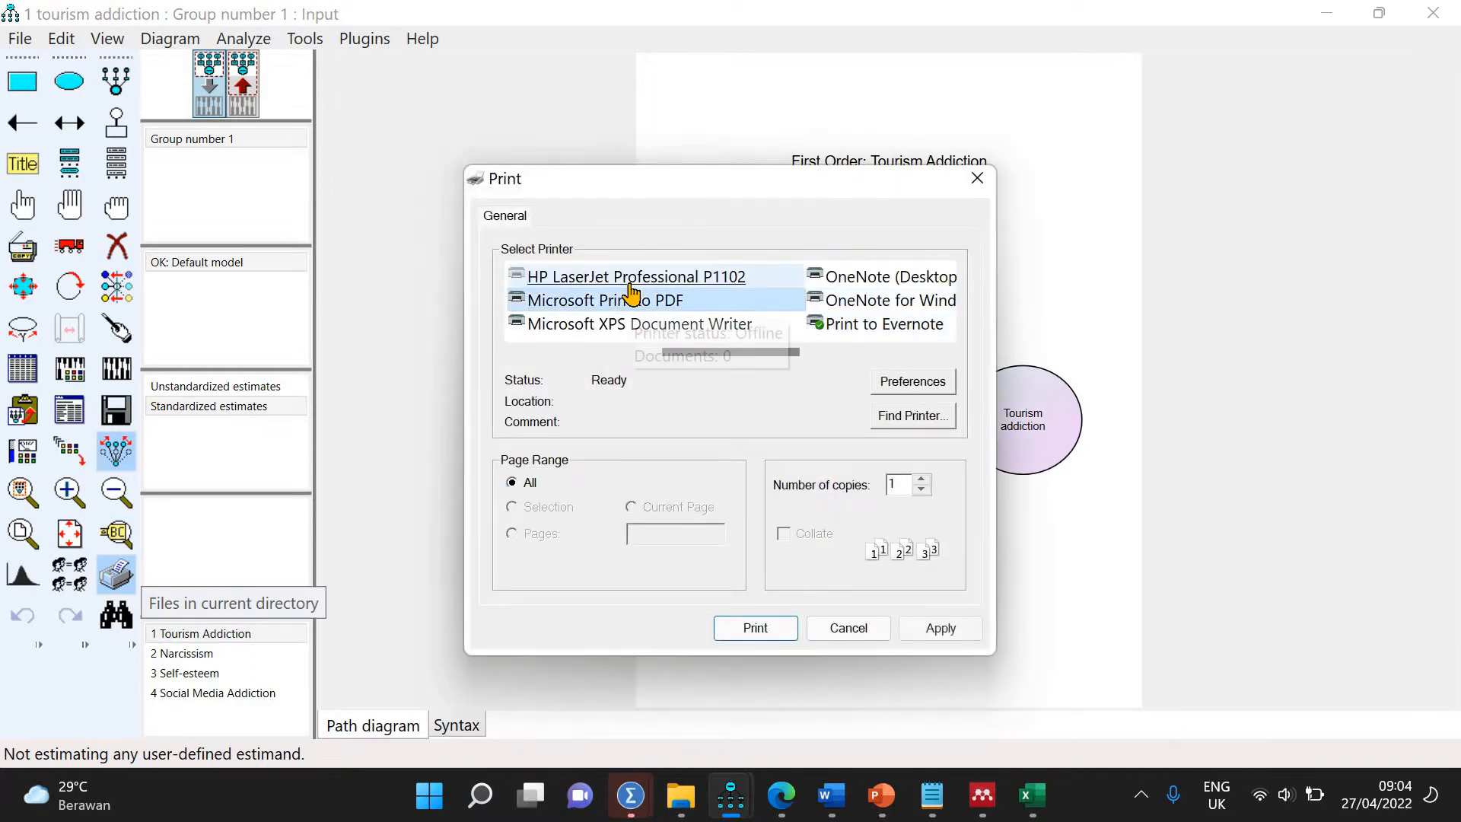
{"action": "left_click", "coordinate": [778, 628]}
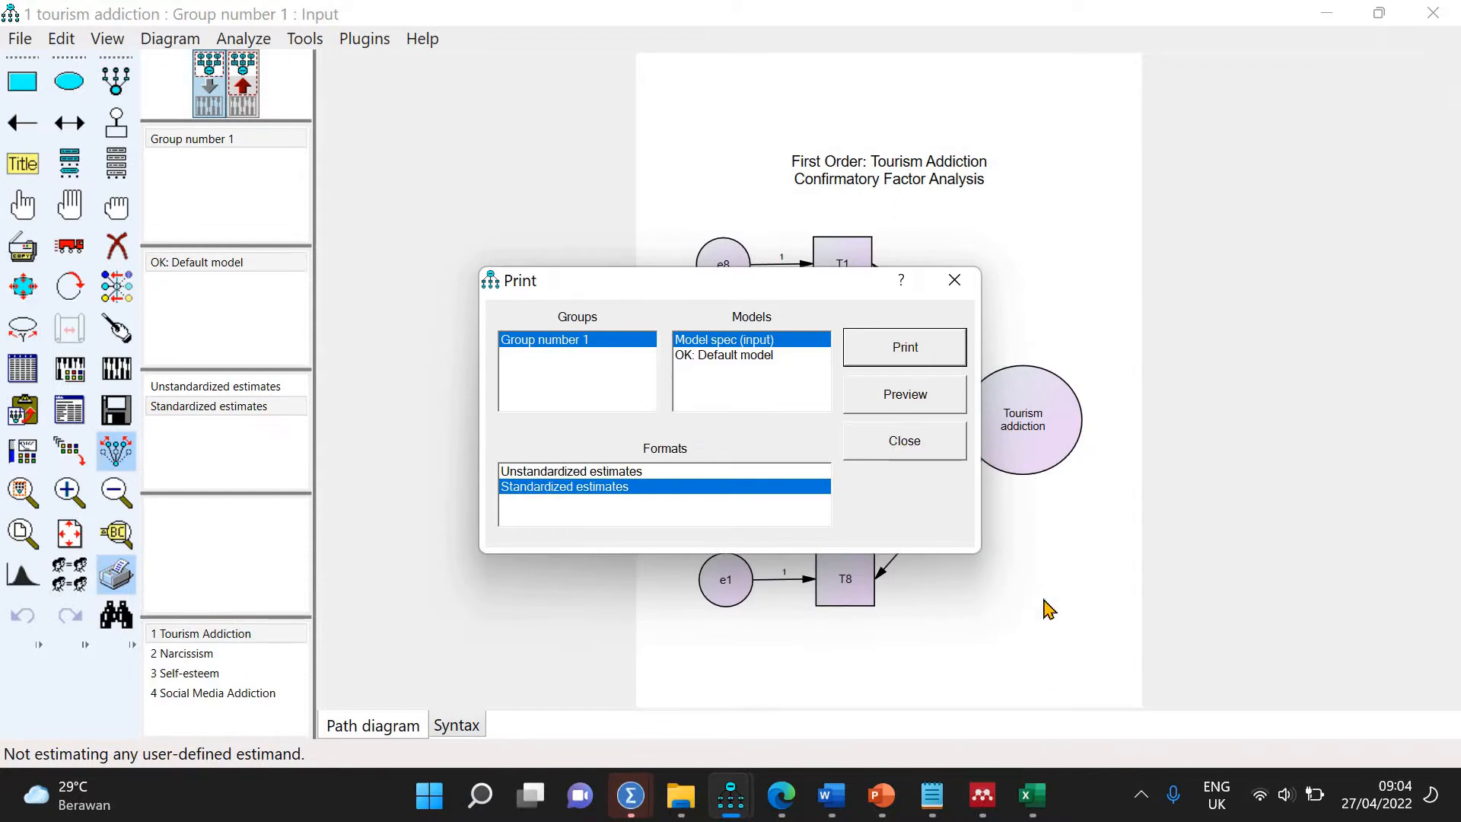
{"action": "left_click", "coordinate": [954, 280]}
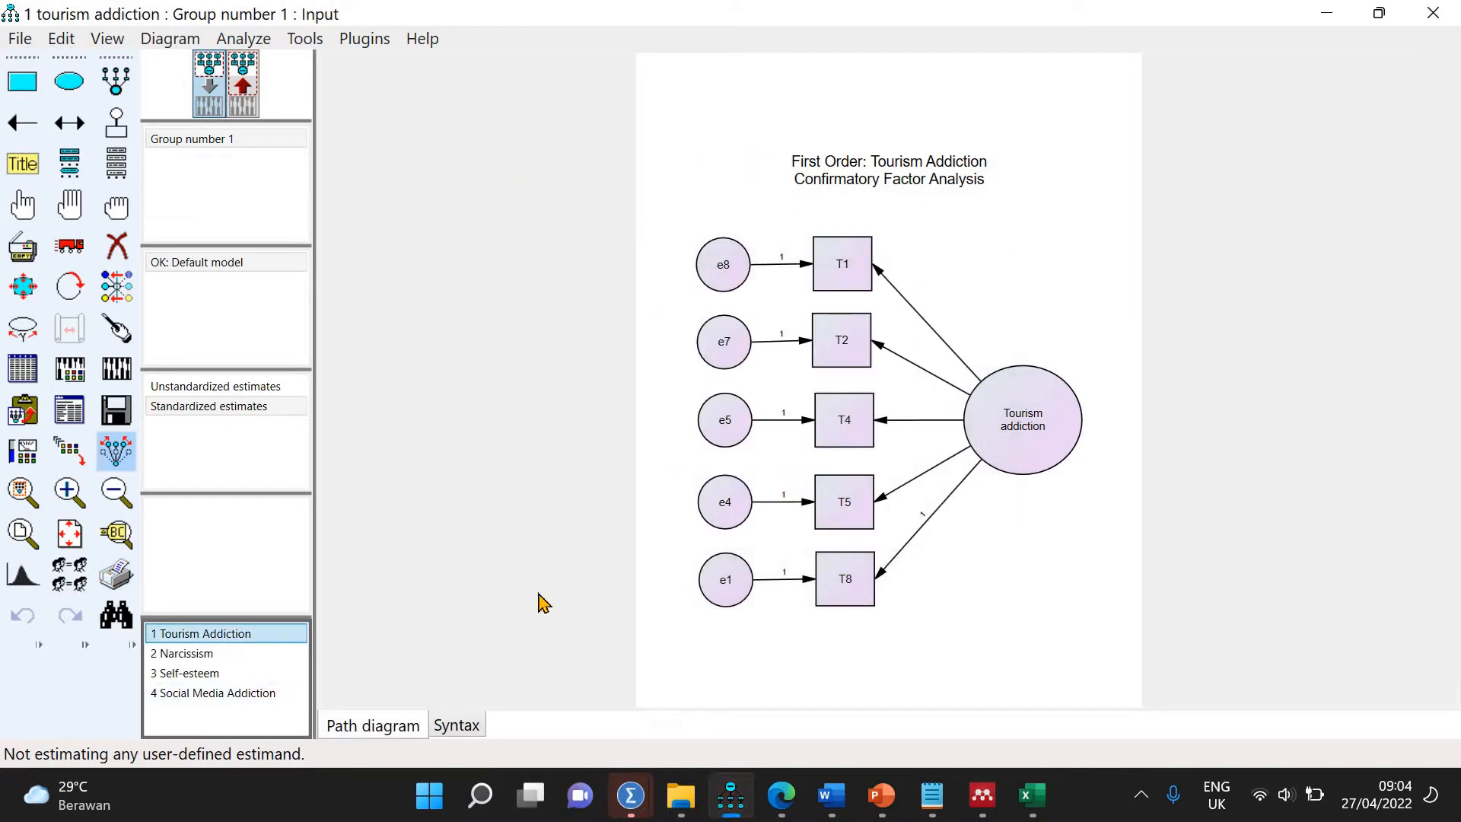
Save a copy of the Tourism Addiction model under the file name "a"
{"action": "left_click", "coordinate": [214, 703]}
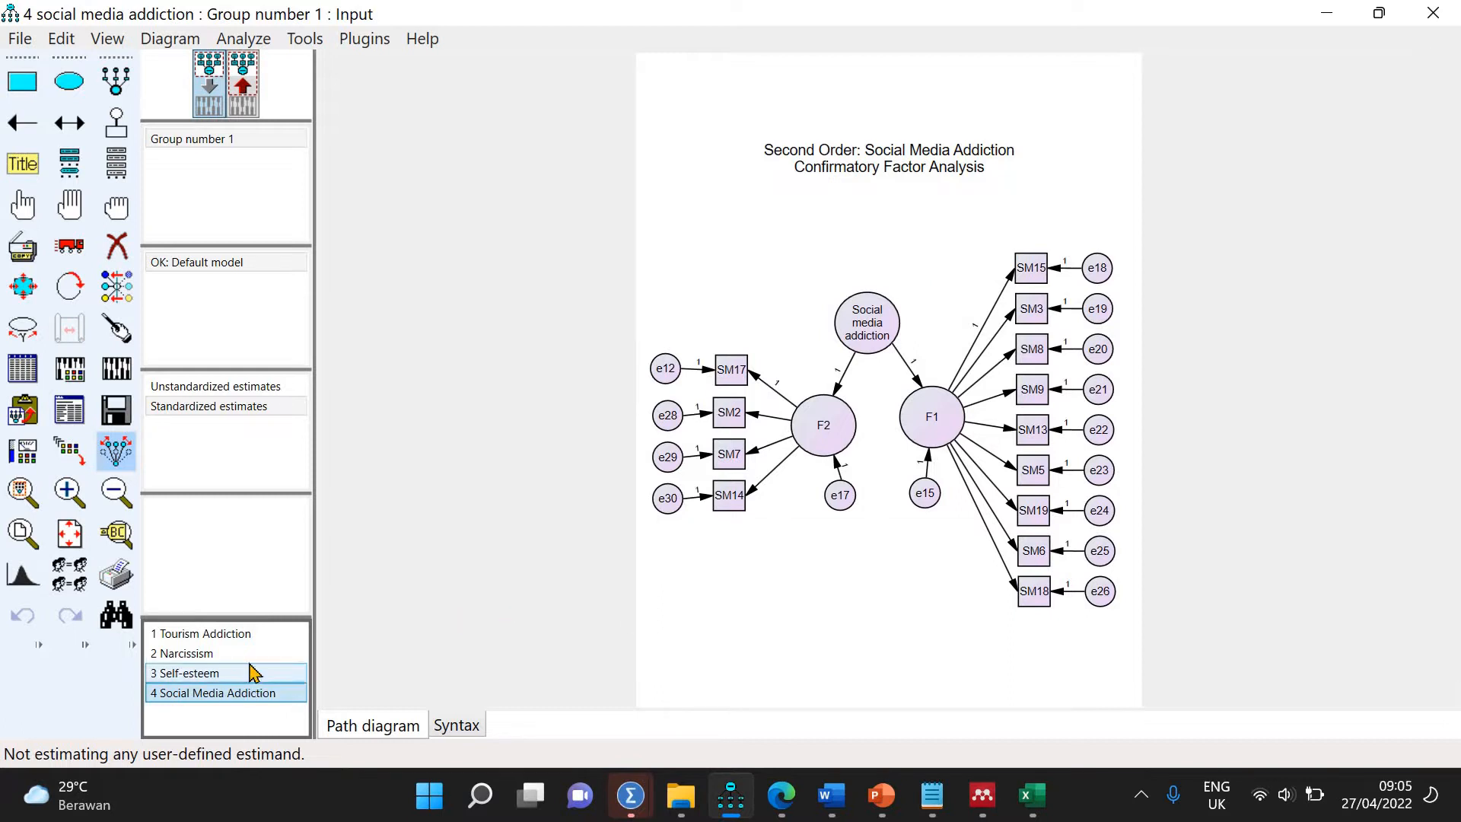
{"action": "left_click", "coordinate": [179, 636]}
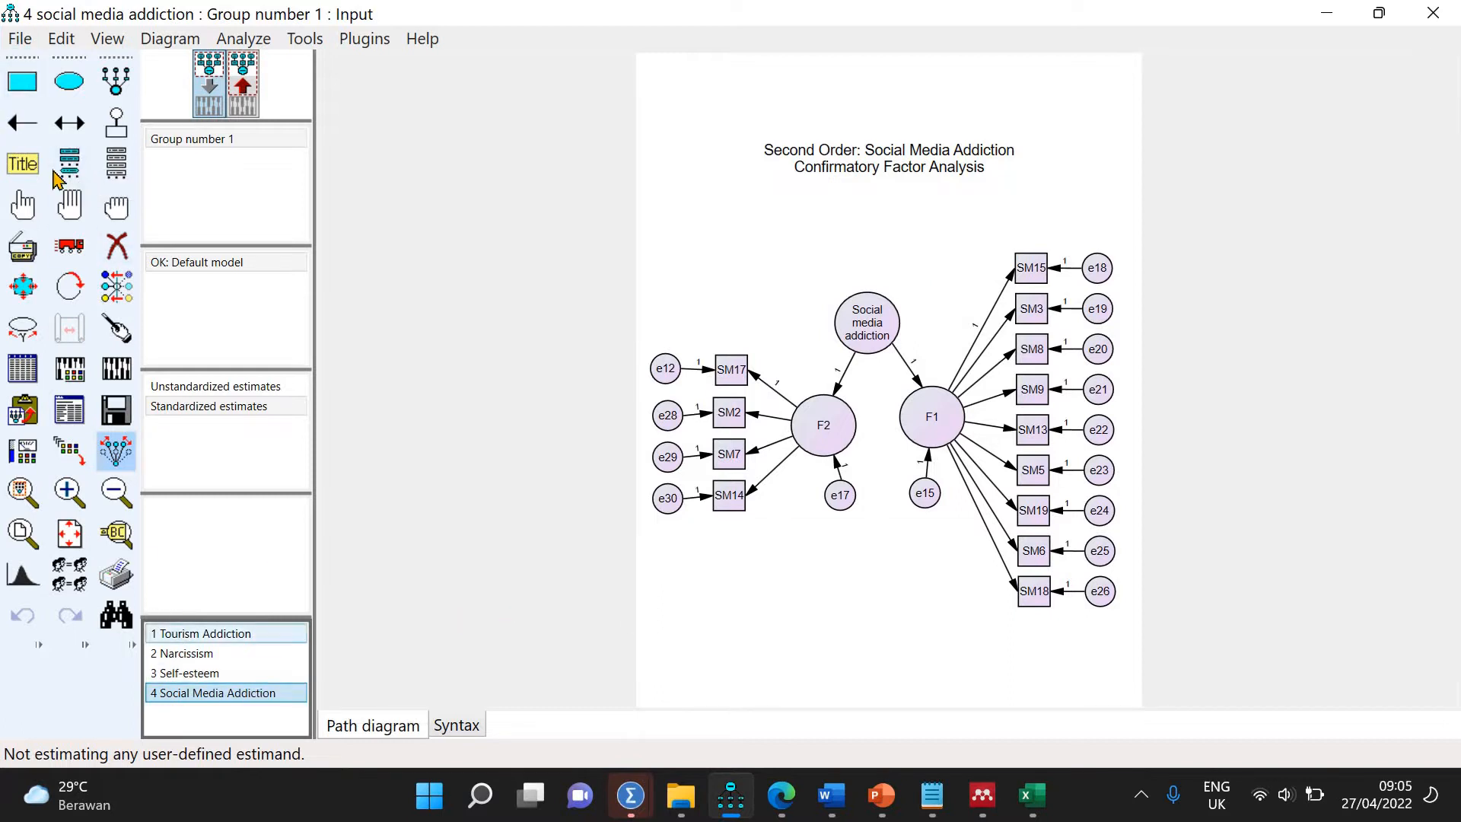
{"action": "left_click", "coordinate": [26, 47]}
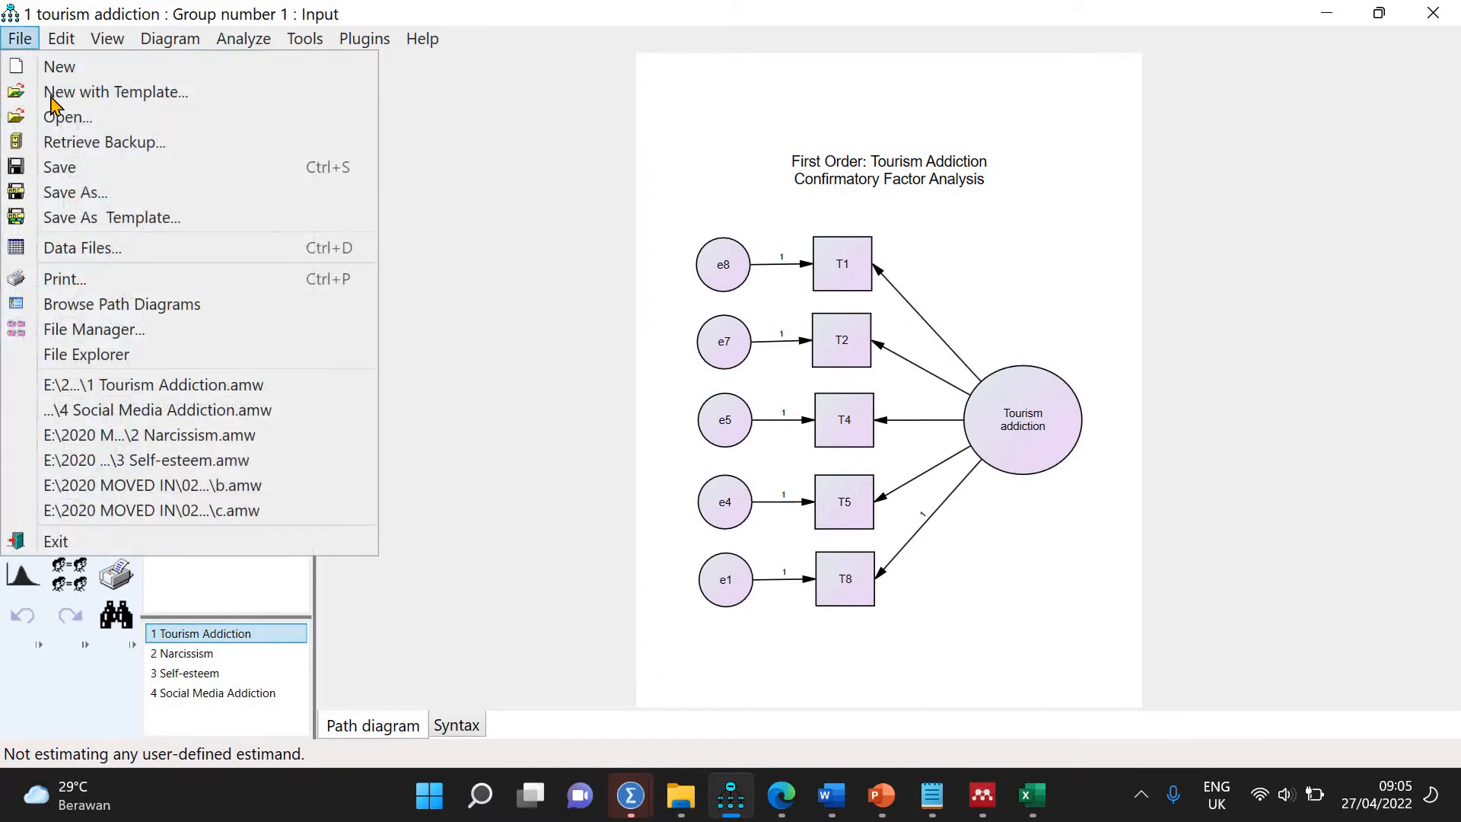
{"action": "left_click", "coordinate": [90, 193]}
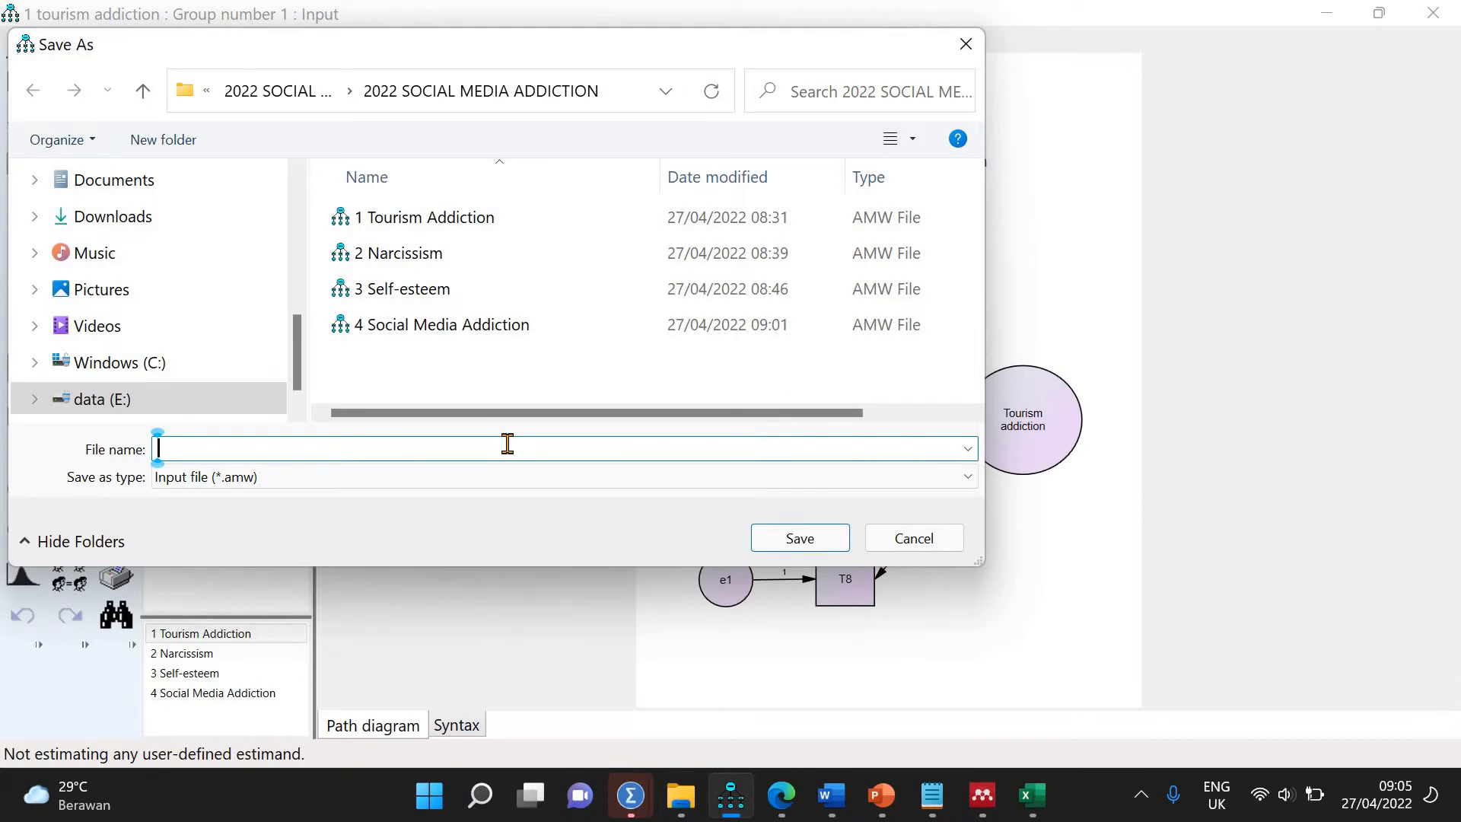
{"action": "type", "text": "a"}
{"action": "left_click", "coordinate": [805, 541]}
Erase the title, the Tourism addiction factor, all T indicators and all error terms from the diagram, leaving the page empty
{"action": "left_click", "coordinate": [116, 245]}
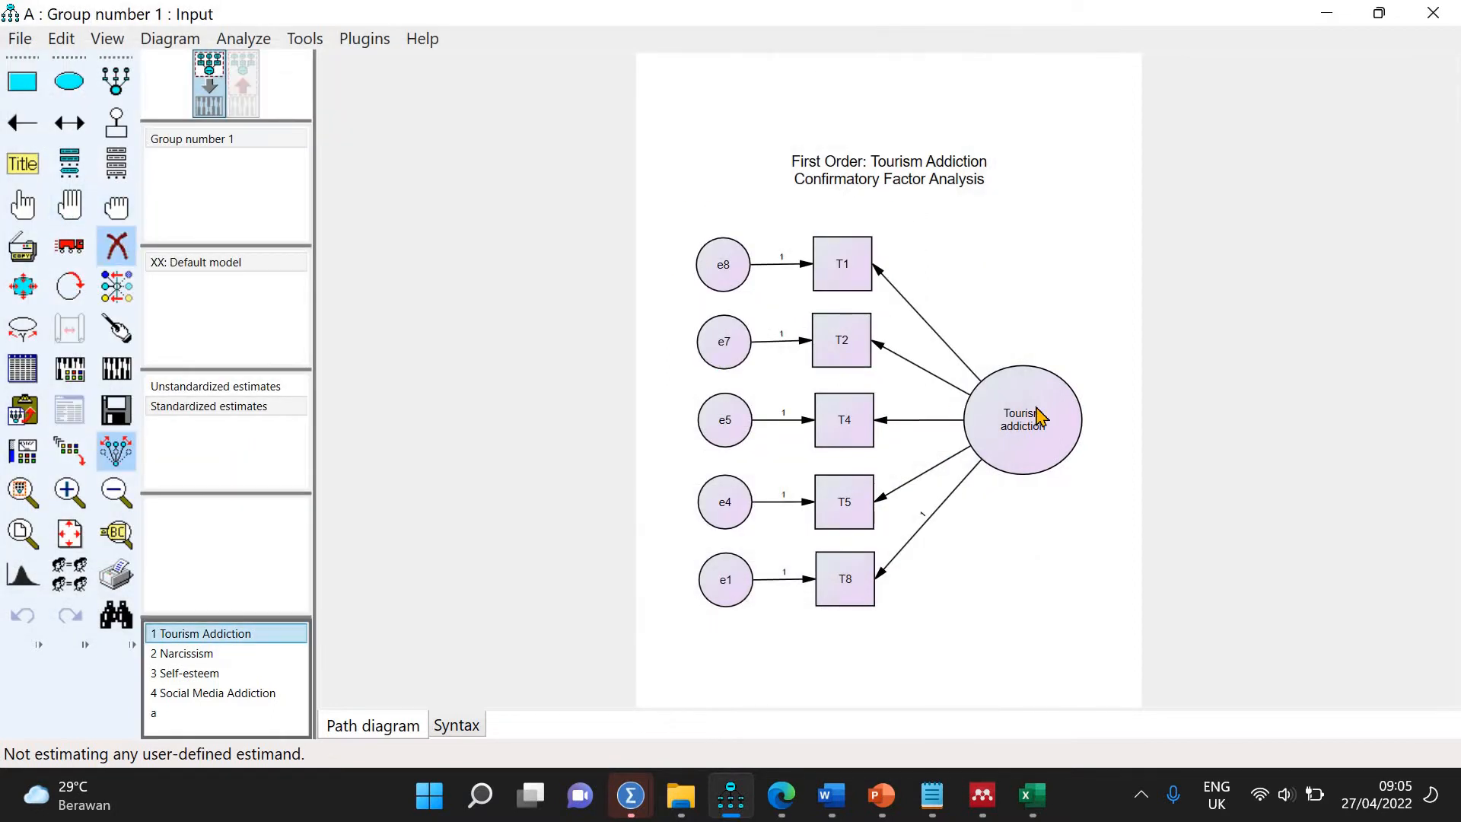
{"action": "left_click", "coordinate": [1019, 418]}
{"action": "left_click", "coordinate": [842, 287]}
{"action": "left_click", "coordinate": [855, 185]}
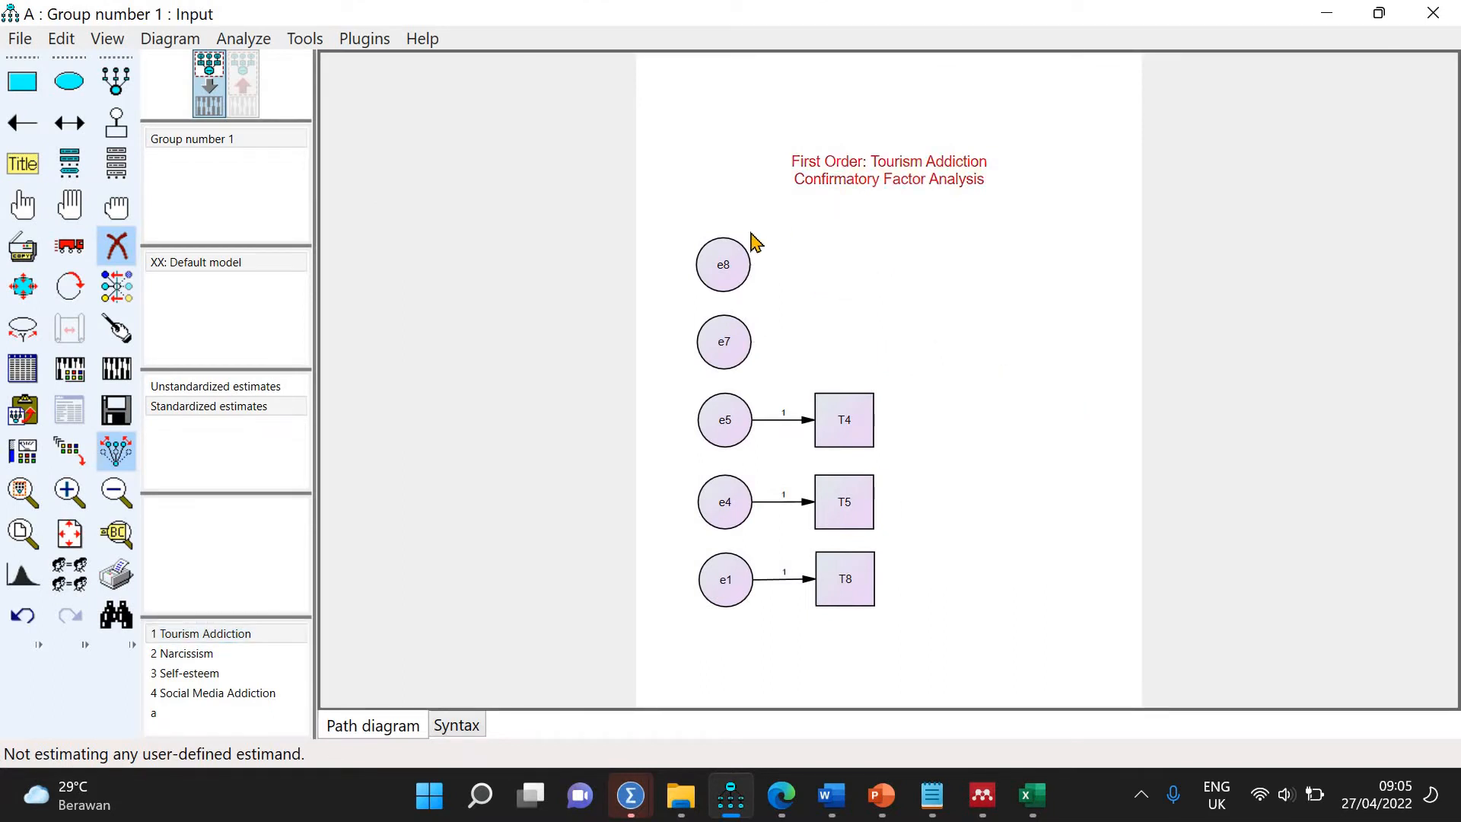
{"action": "left_click", "coordinate": [742, 262]}
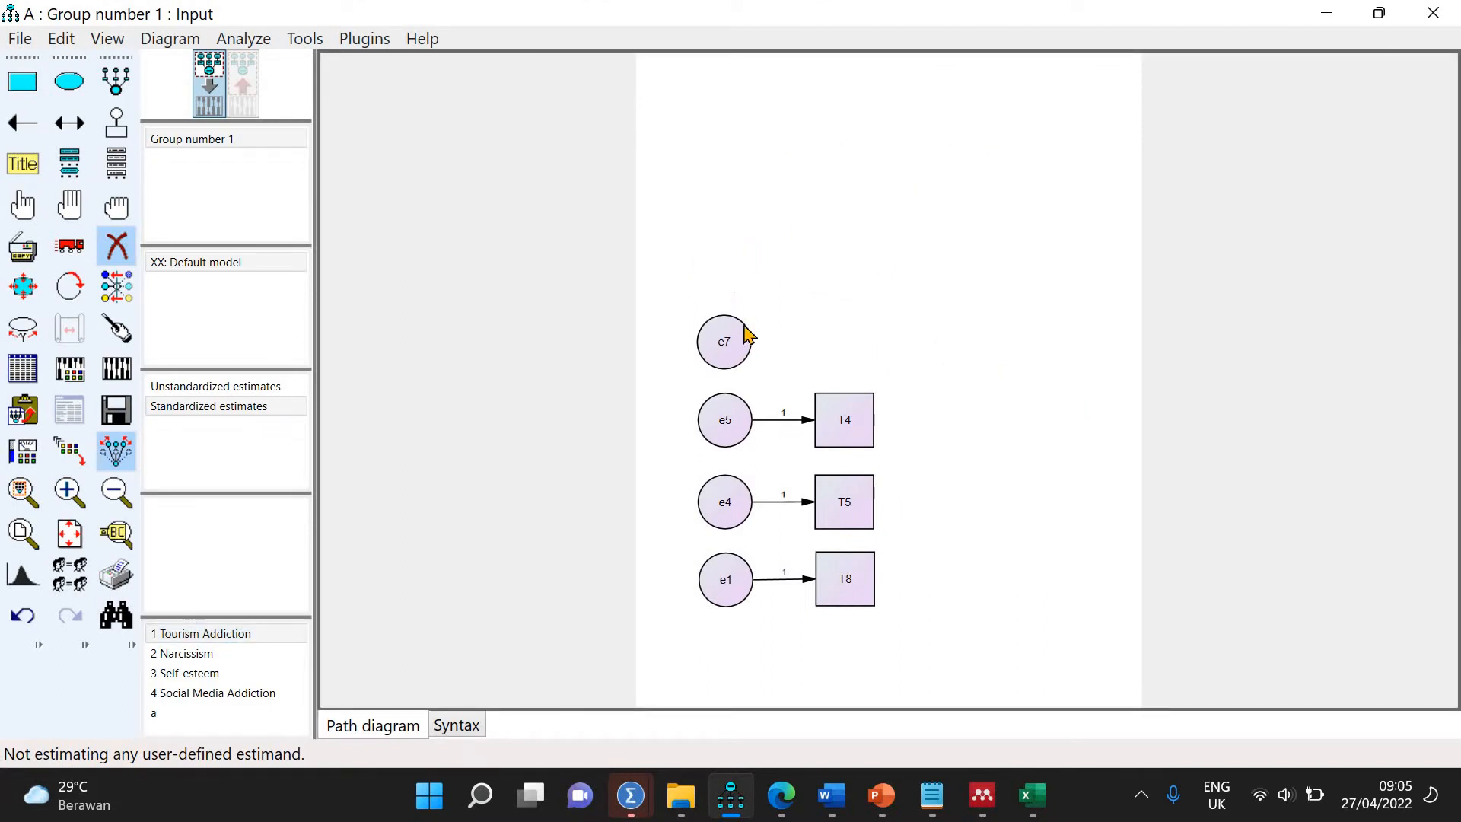
{"action": "left_click", "coordinate": [739, 426]}
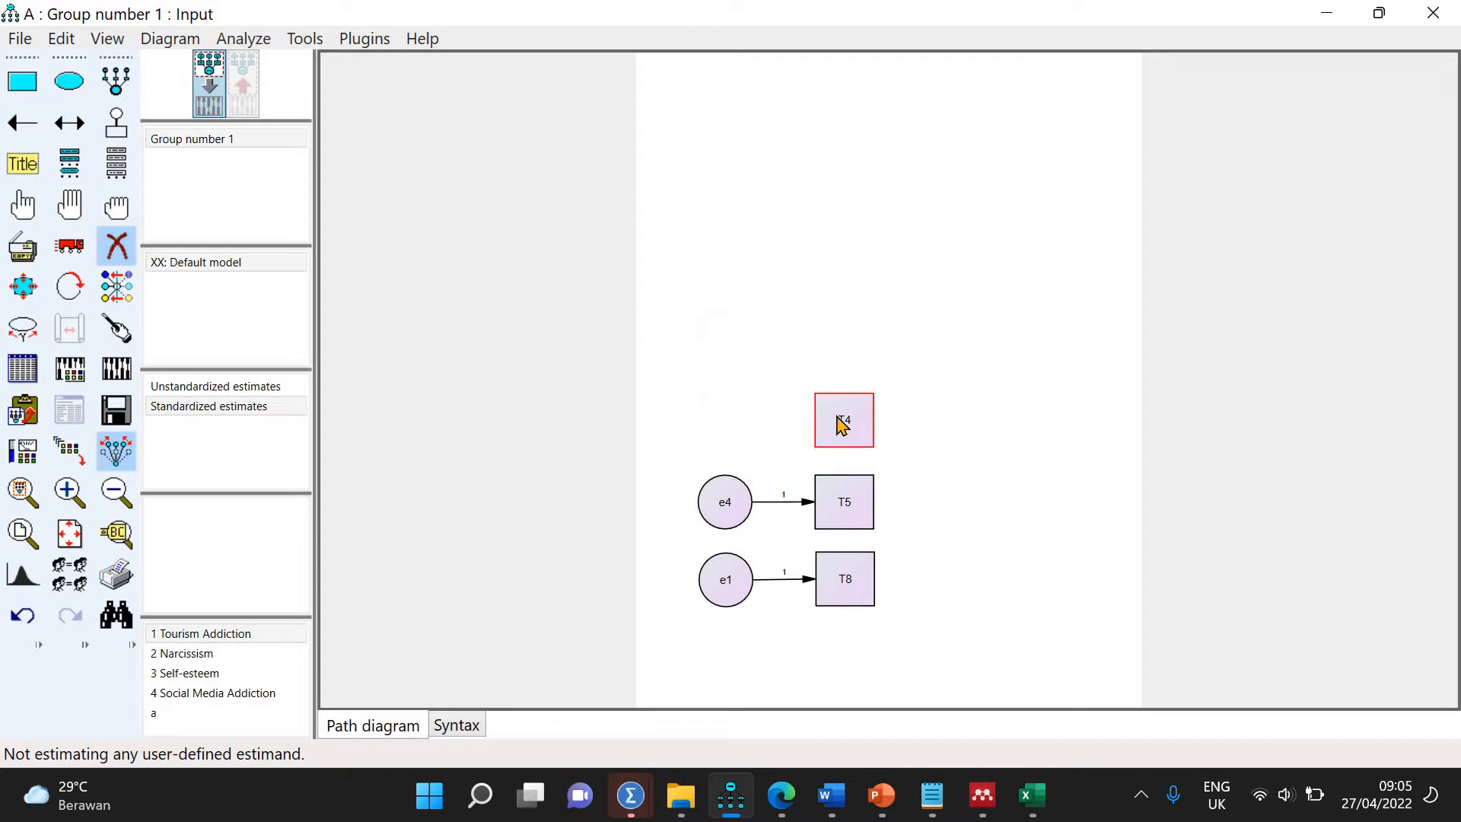
{"action": "left_click", "coordinate": [842, 418]}
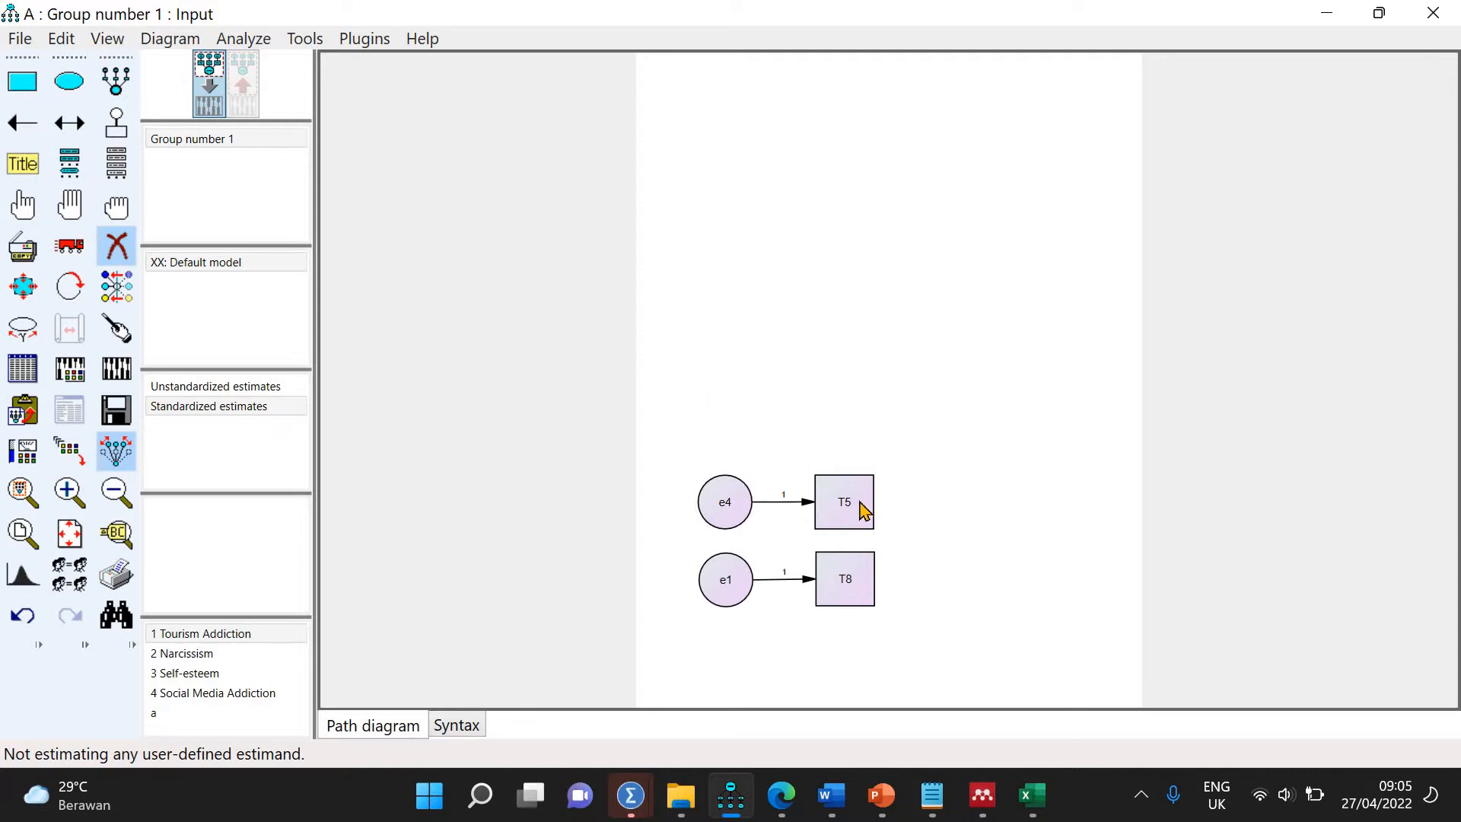
{"action": "left_click", "coordinate": [864, 509]}
{"action": "left_click", "coordinate": [732, 525]}
{"action": "left_click", "coordinate": [729, 582]}
{"action": "left_click", "coordinate": [844, 580]}
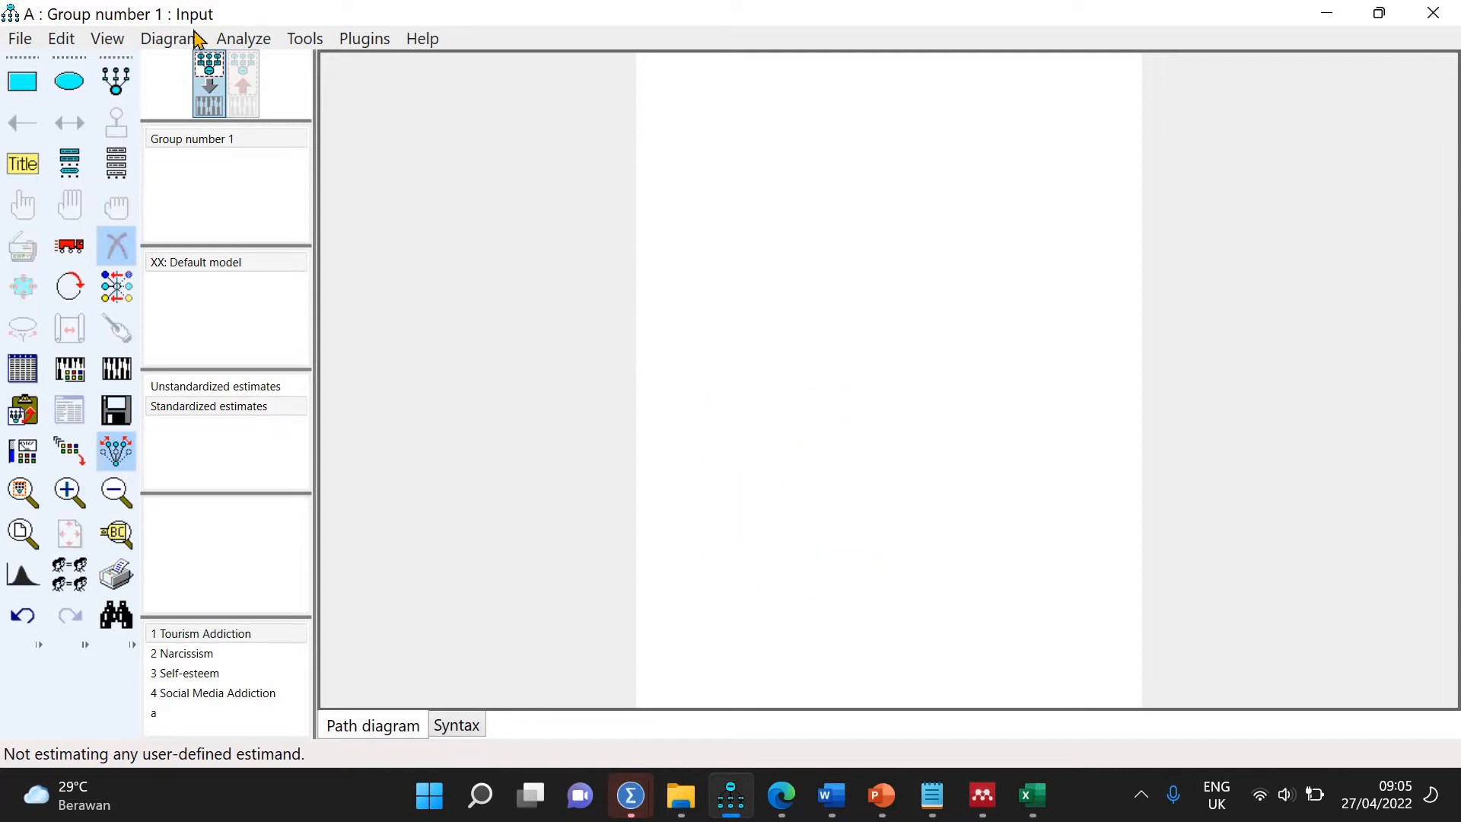
Set the page layout's paper size to Landscape - A4 in the interface properties
{"action": "left_click", "coordinate": [108, 38]}
{"action": "left_click", "coordinate": [173, 64]}
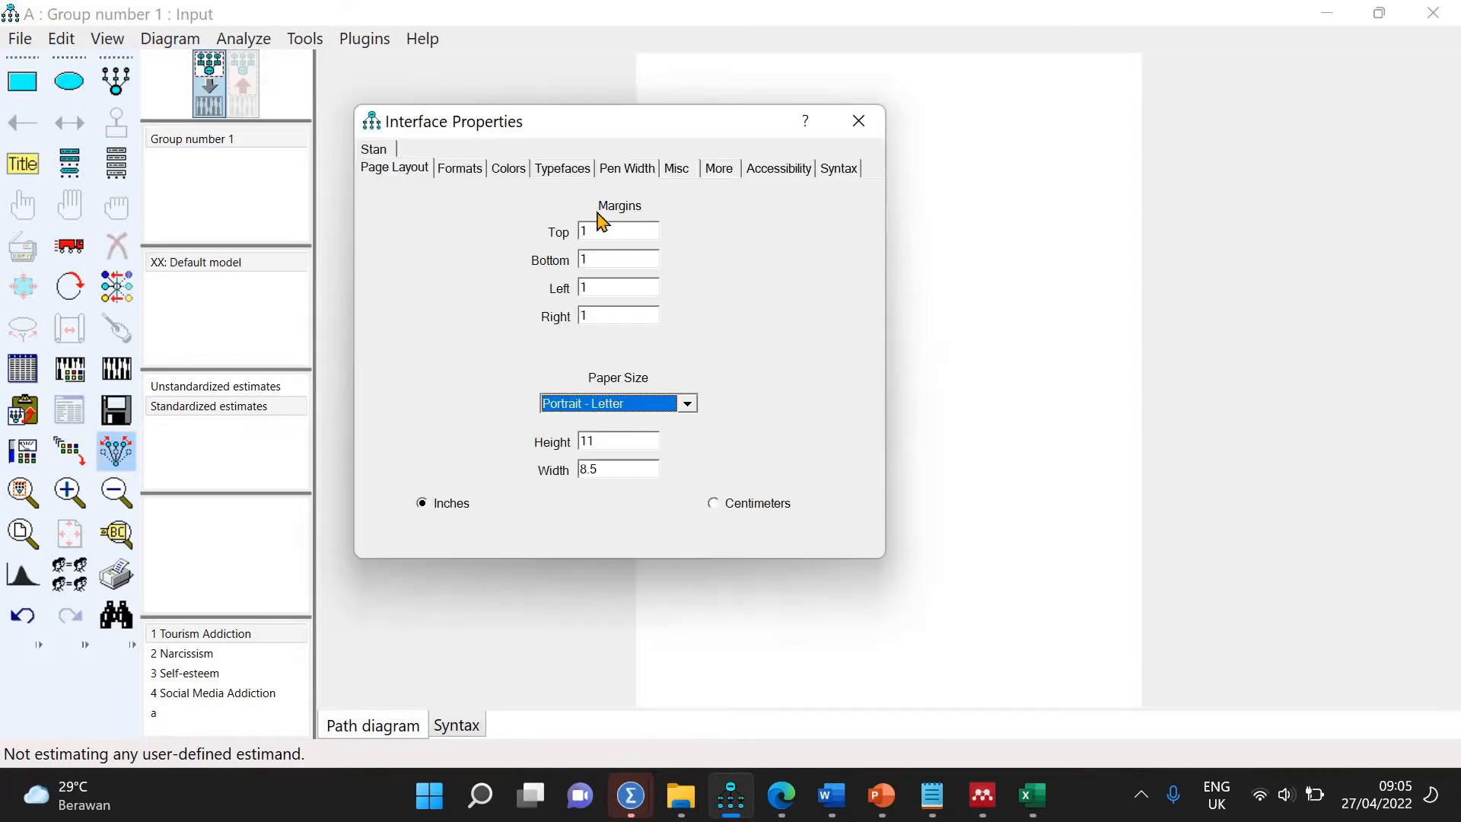
{"action": "left_click", "coordinate": [688, 406]}
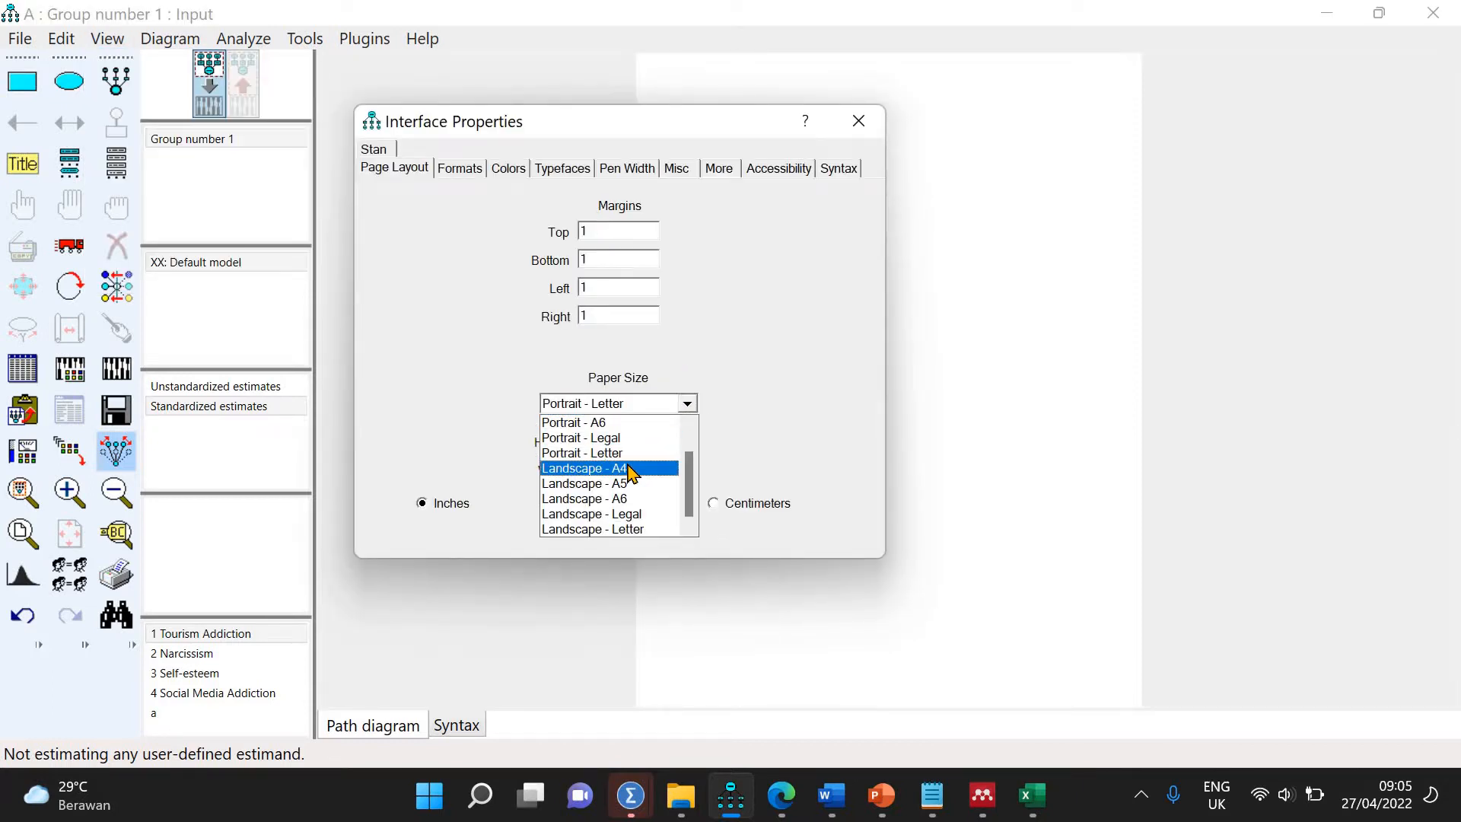
{"action": "left_click", "coordinate": [846, 413]}
{"action": "left_click", "coordinate": [858, 120]}
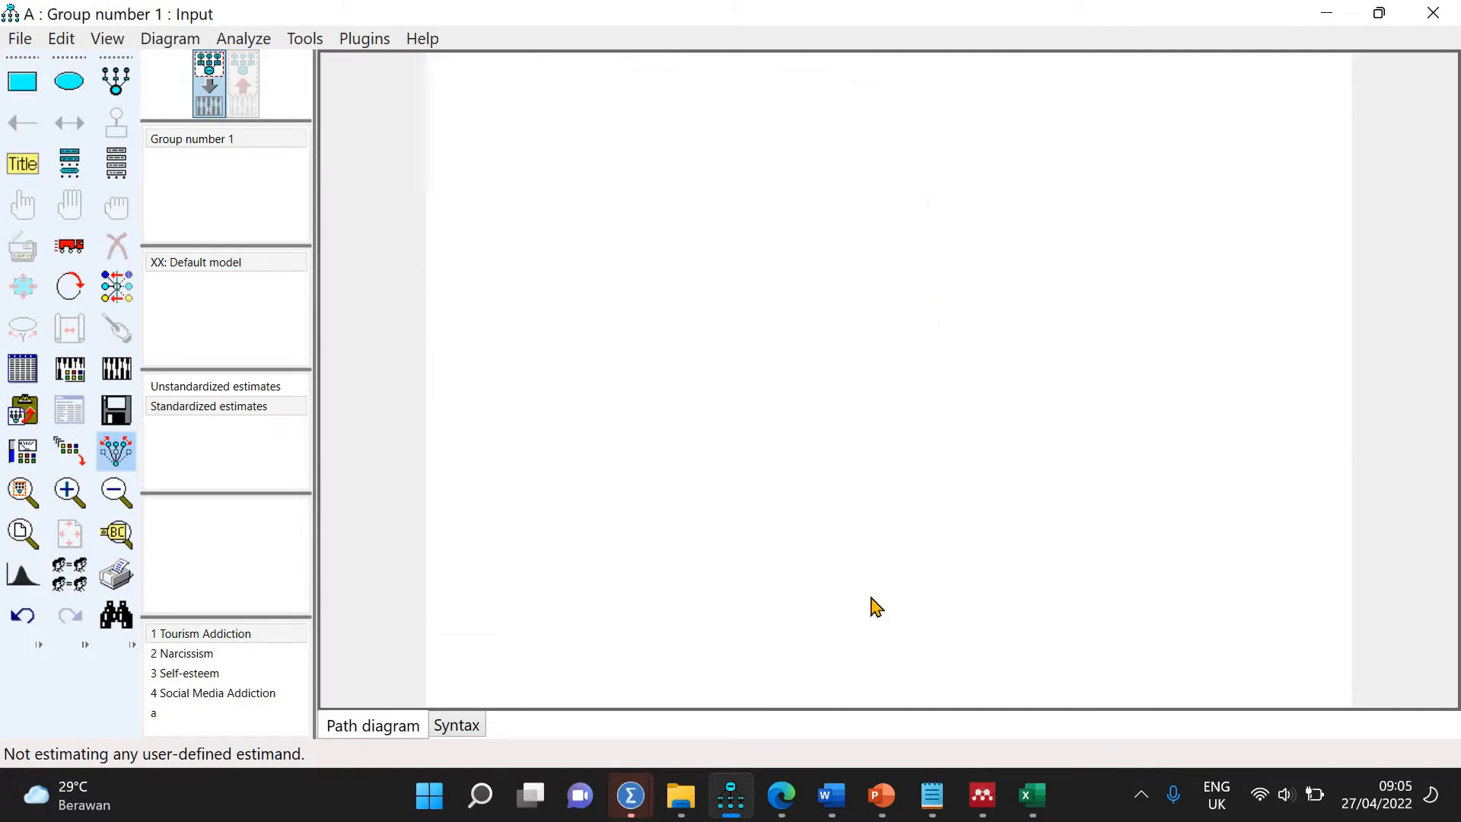
Switch to the Word document 2022 Tourism Addiction Draf to consult its table of questionnaire items
{"action": "left_click", "coordinate": [829, 798]}
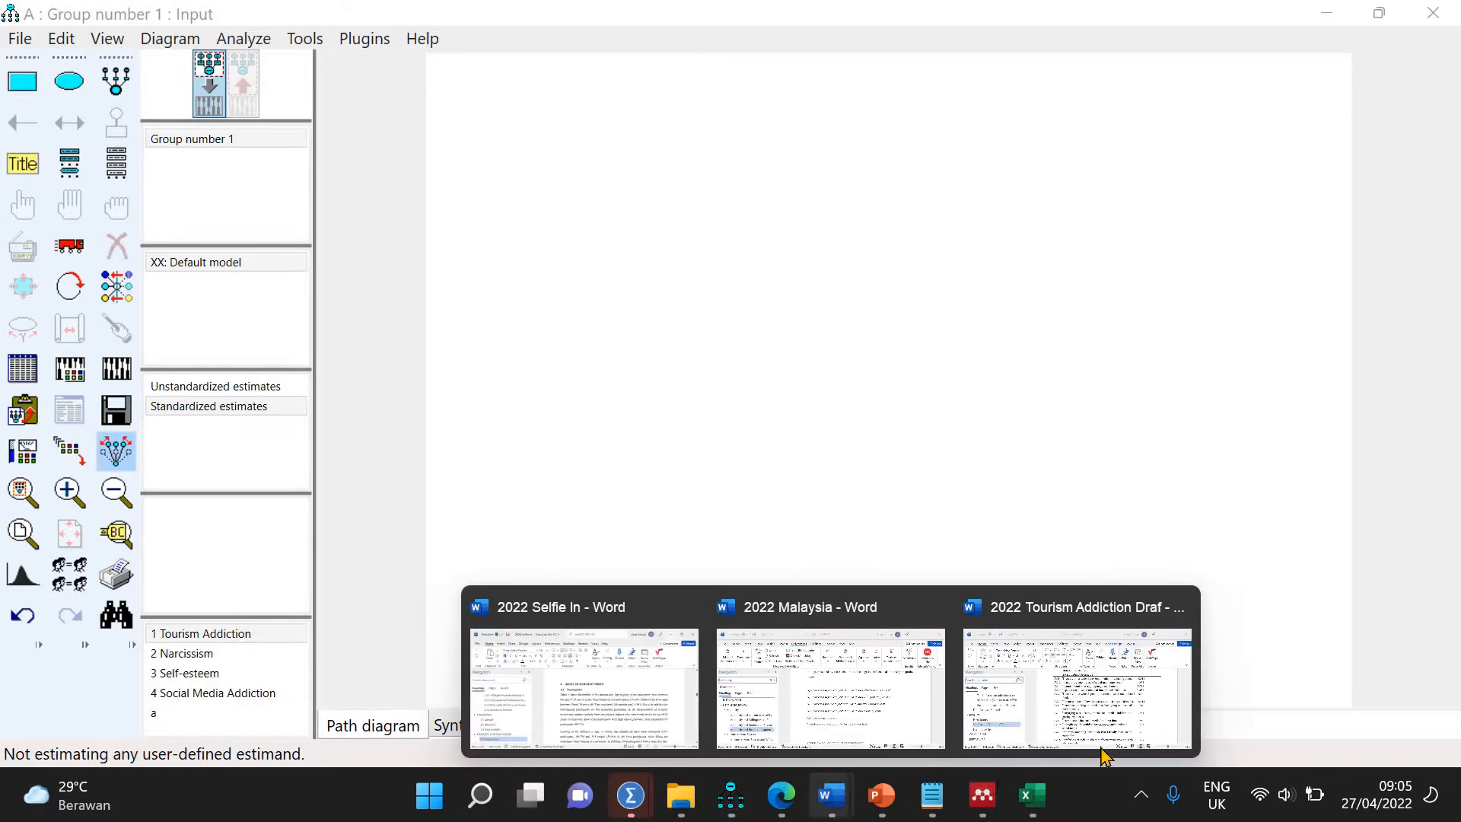
{"action": "left_click", "coordinate": [1096, 692]}
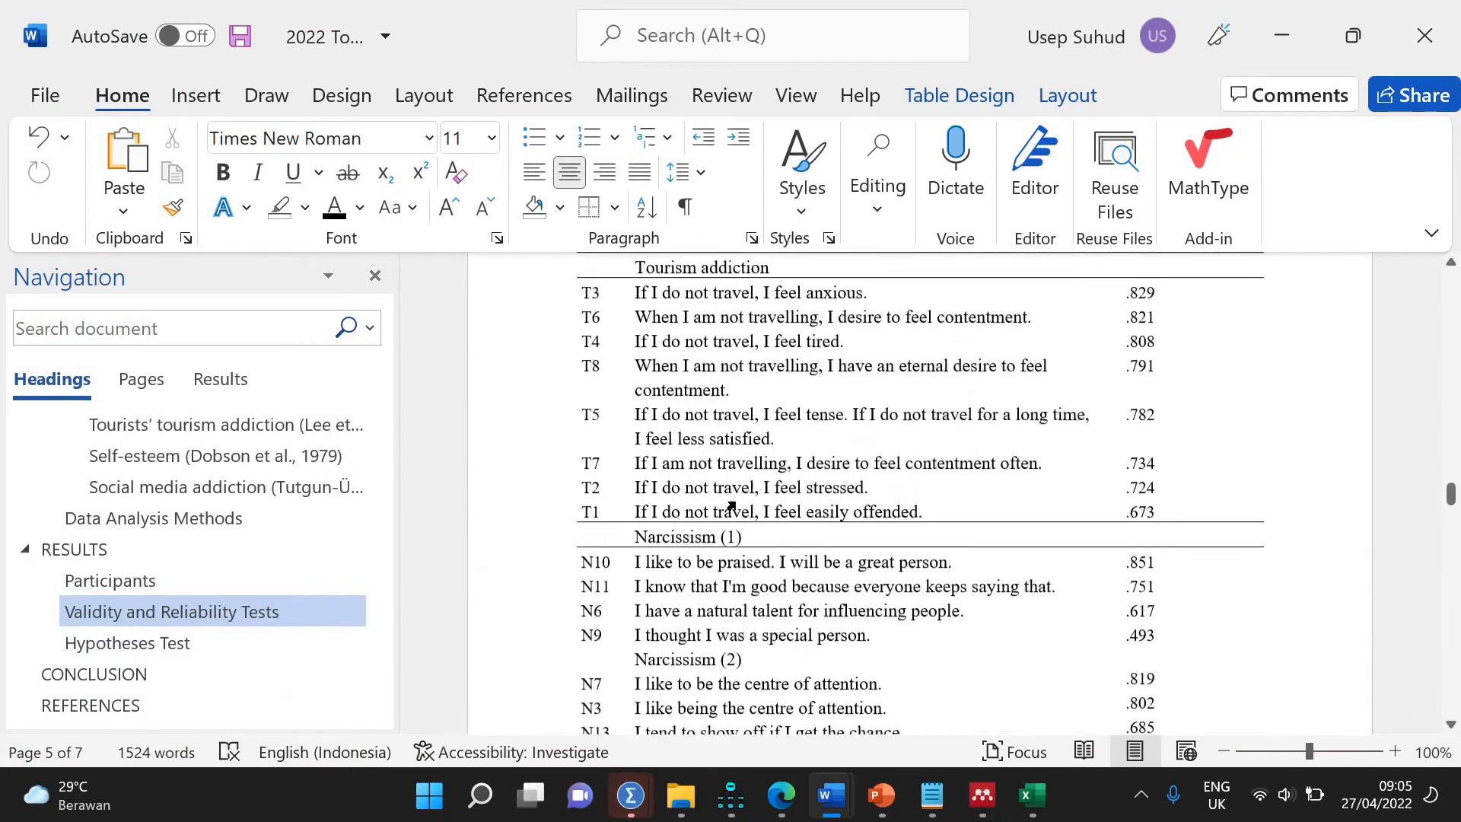
Review the research framework diagram and its hypothesised relationships in the Word document, and switch back to Amos
{"action": "scroll", "coordinate": [732, 502], "scroll_direction": "up", "scroll_amount": 20}
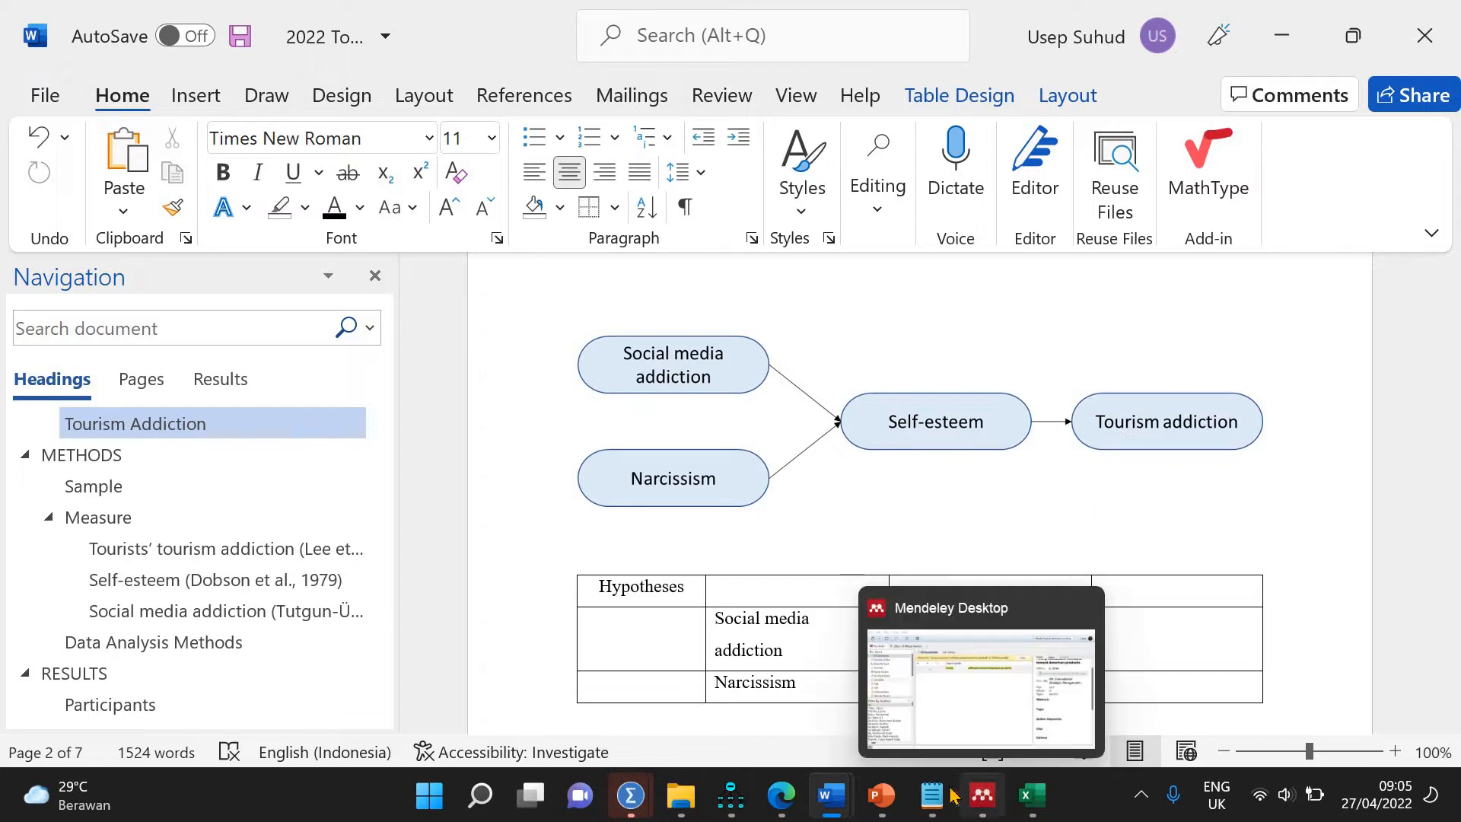
{"action": "left_click", "coordinate": [781, 795]}
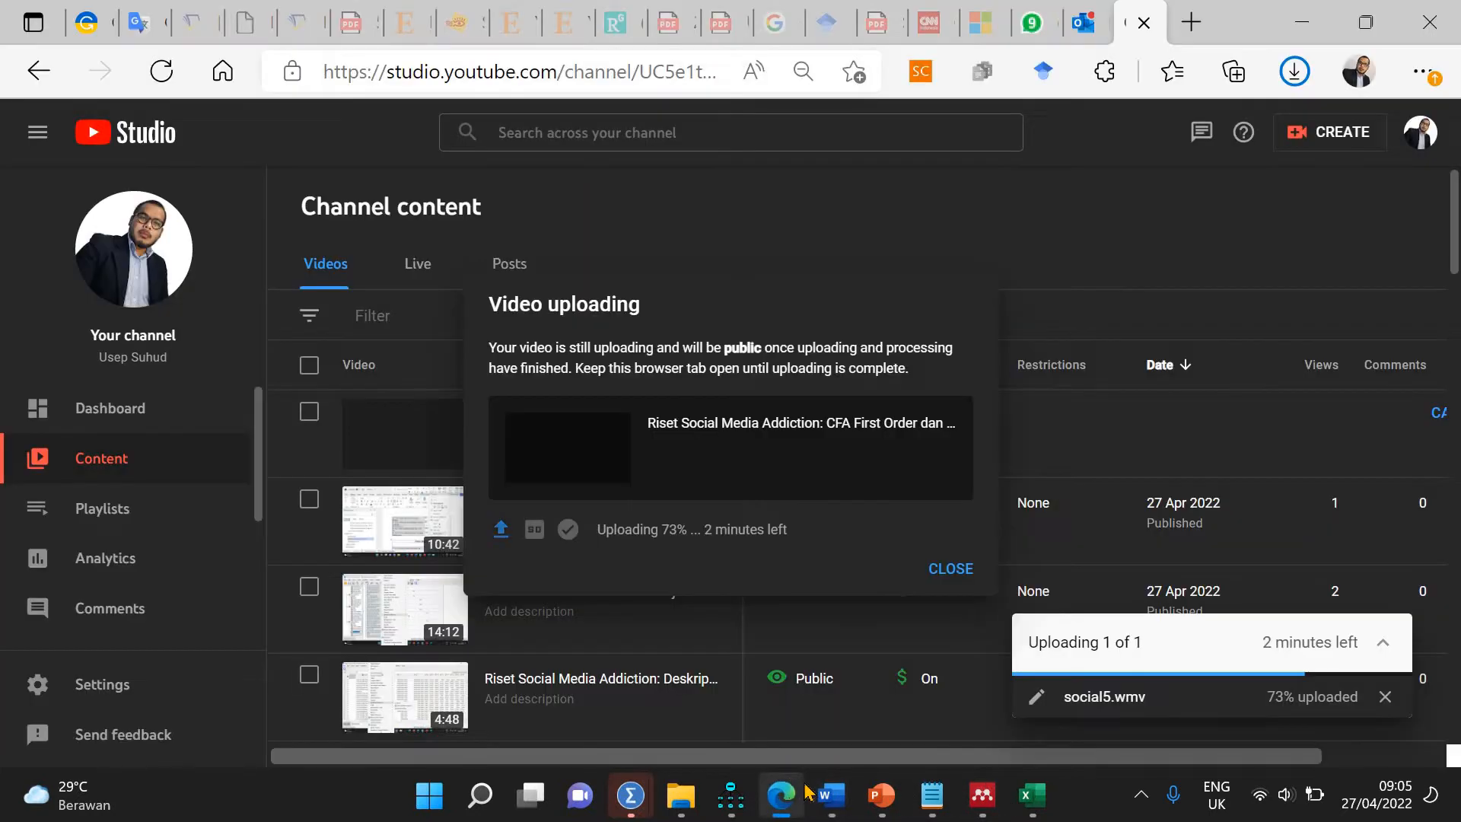
{"action": "left_click", "coordinate": [805, 793]}
{"action": "left_click", "coordinate": [730, 795]}
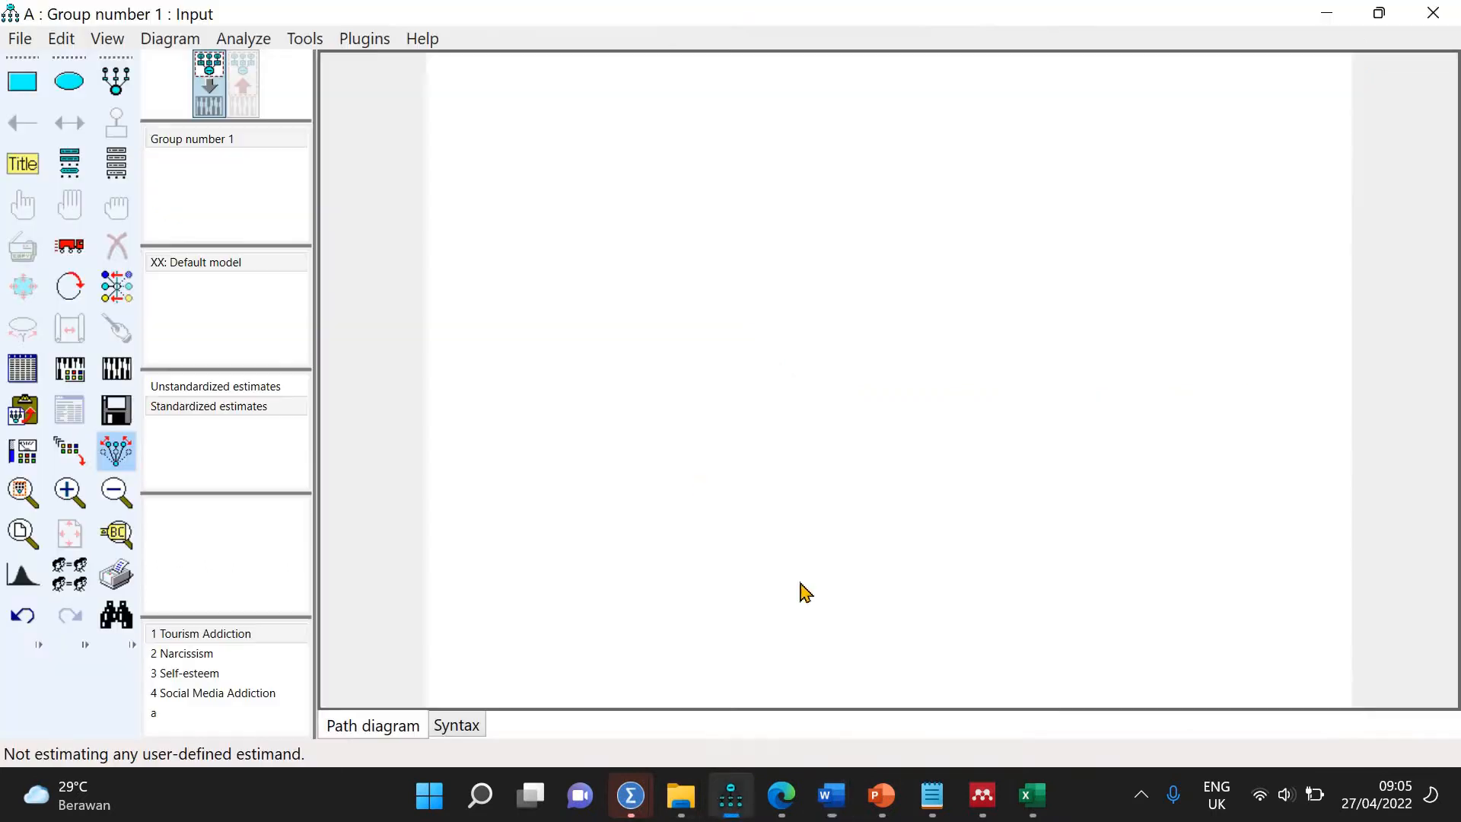
Draw one circular latent variable in the upper-left area of the page and undo the extra oval drawn below it
{"action": "left_click", "coordinate": [117, 90]}
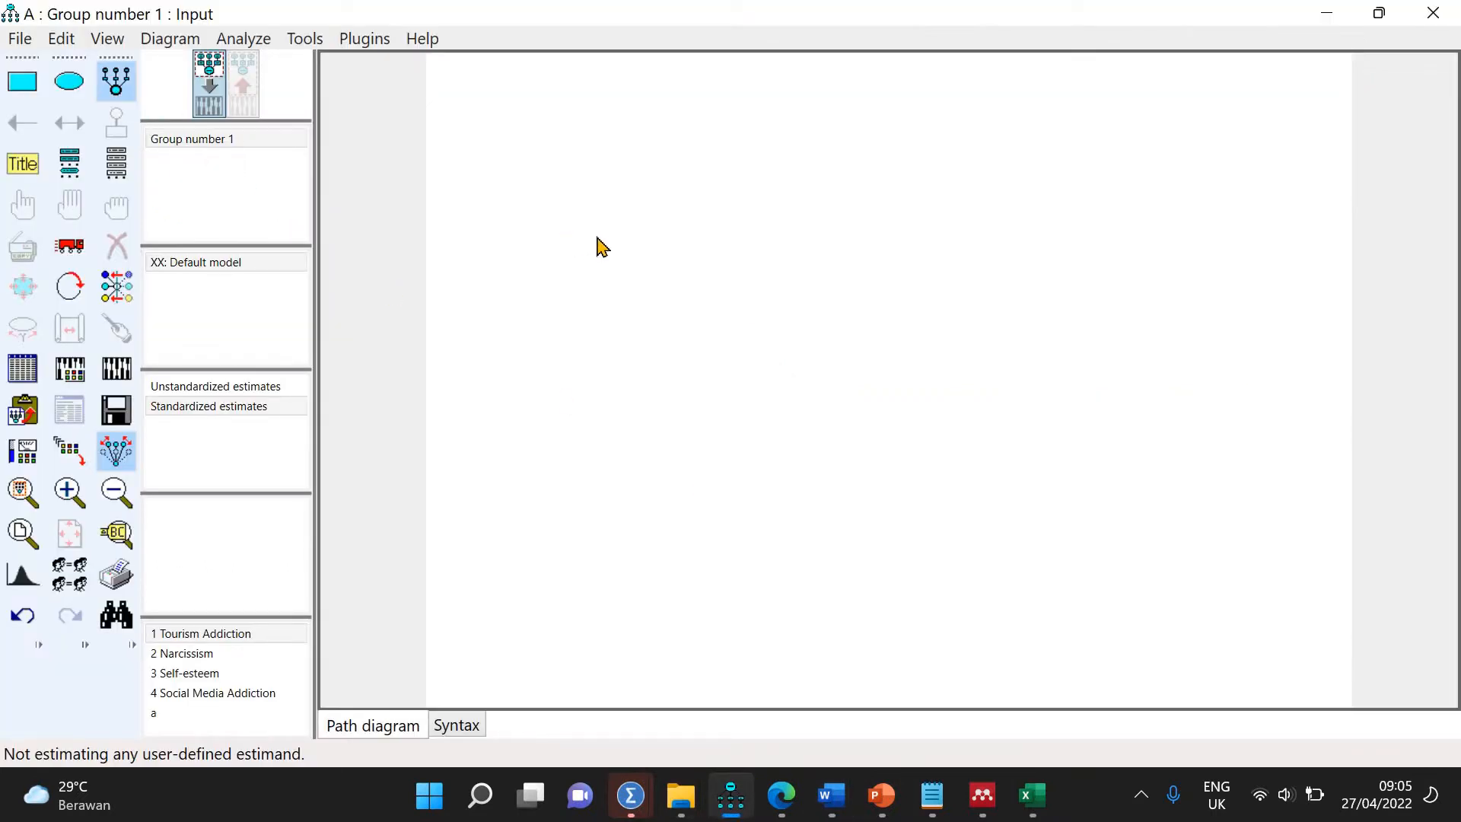
{"action": "left_click_drag", "start_coordinate": [595, 229], "coordinate": [651, 287]}
{"action": "left_click_drag", "start_coordinate": [630, 401], "coordinate": [665, 411]}
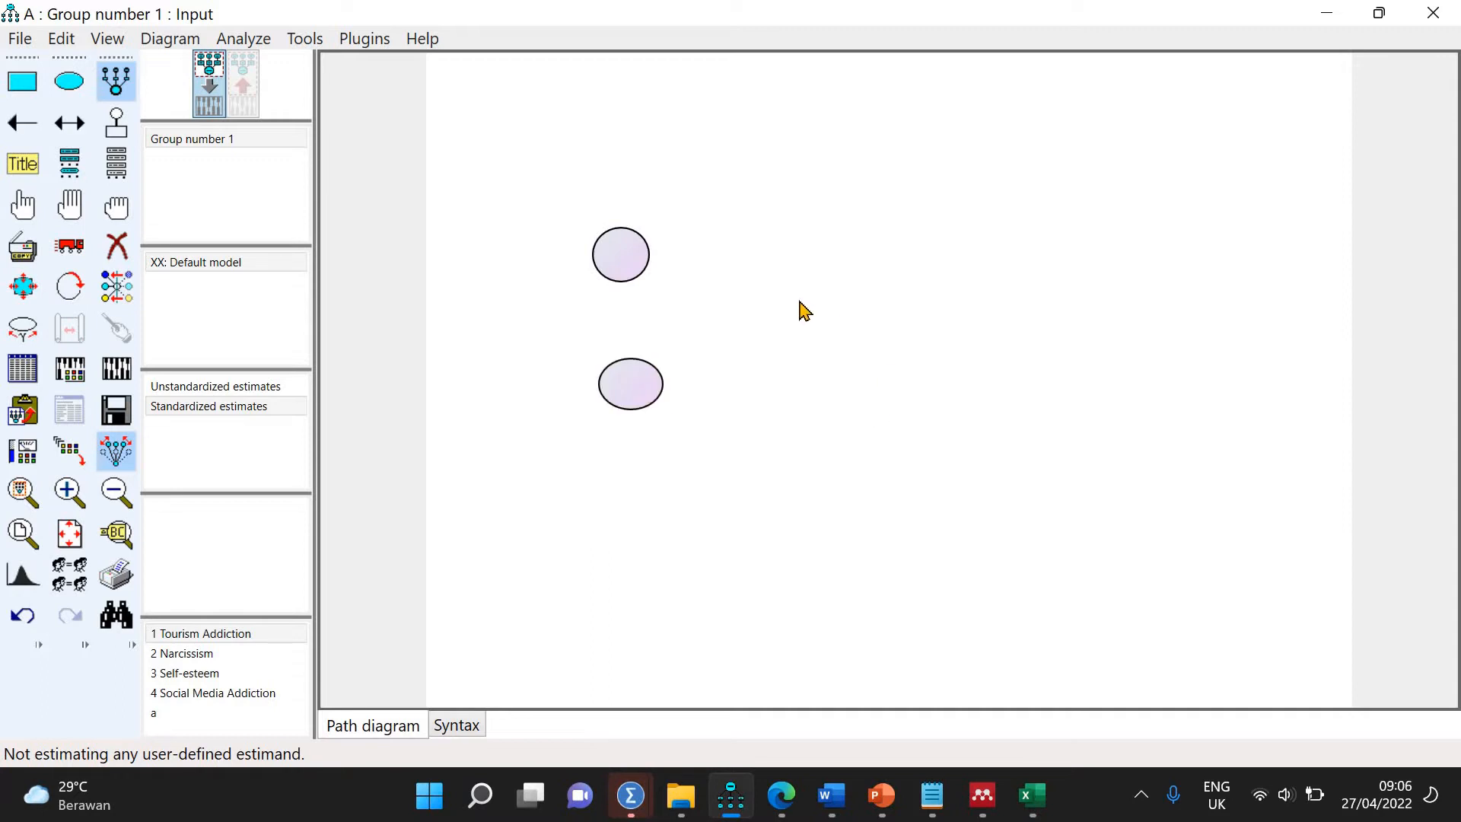
{"action": "key", "text": "ctrl+z"}
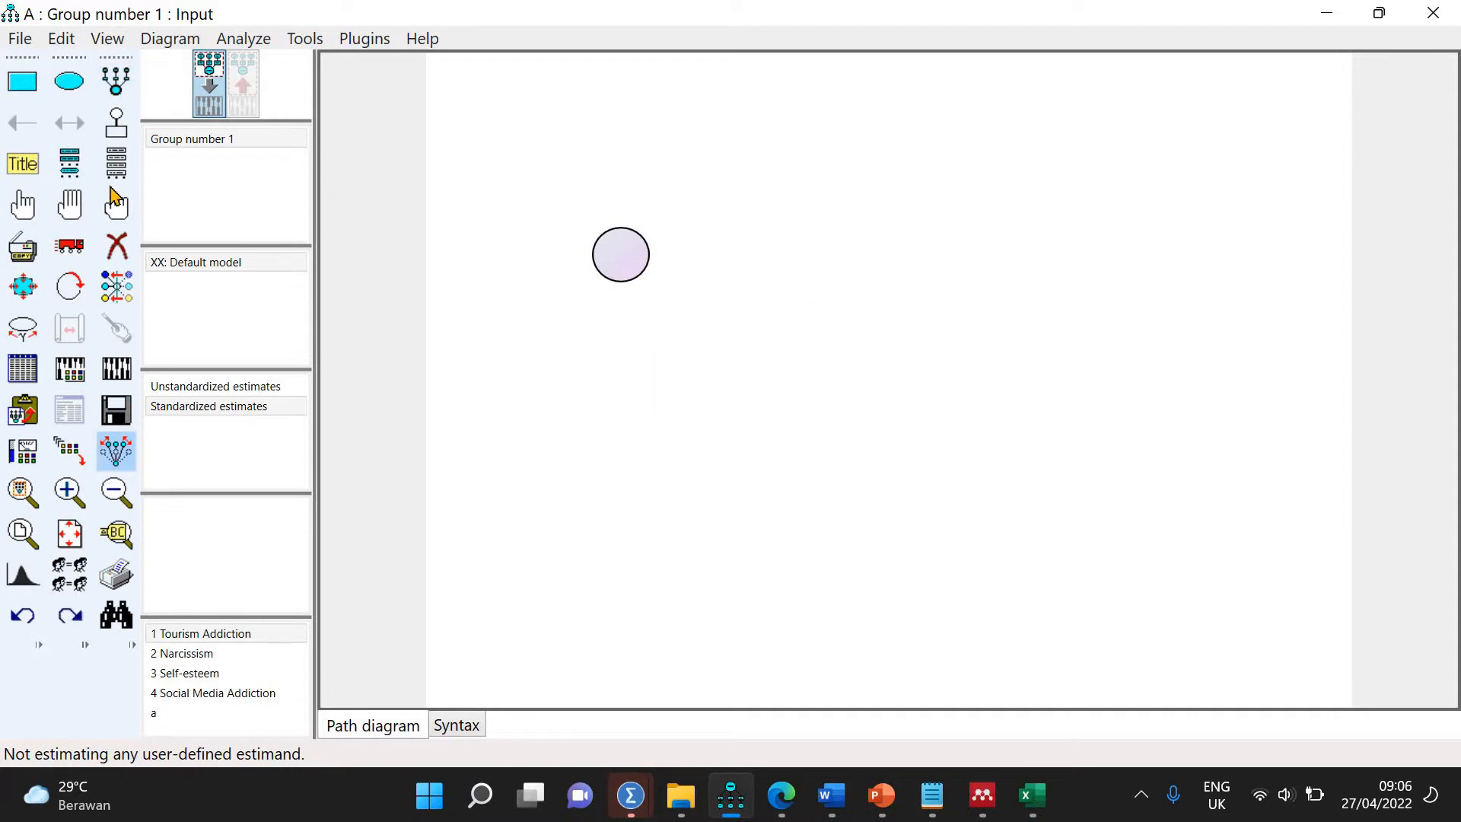
Duplicate the circle to place one at the page's lower left, one at the right, and three stacked in the centre
{"action": "left_click", "coordinate": [21, 245]}
{"action": "left_click_drag", "start_coordinate": [621, 255], "coordinate": [883, 388]}
{"action": "left_click_drag", "start_coordinate": [1088, 399], "coordinate": [1116, 380]}
{"action": "left_click_drag", "start_coordinate": [1116, 380], "coordinate": [1155, 473]}
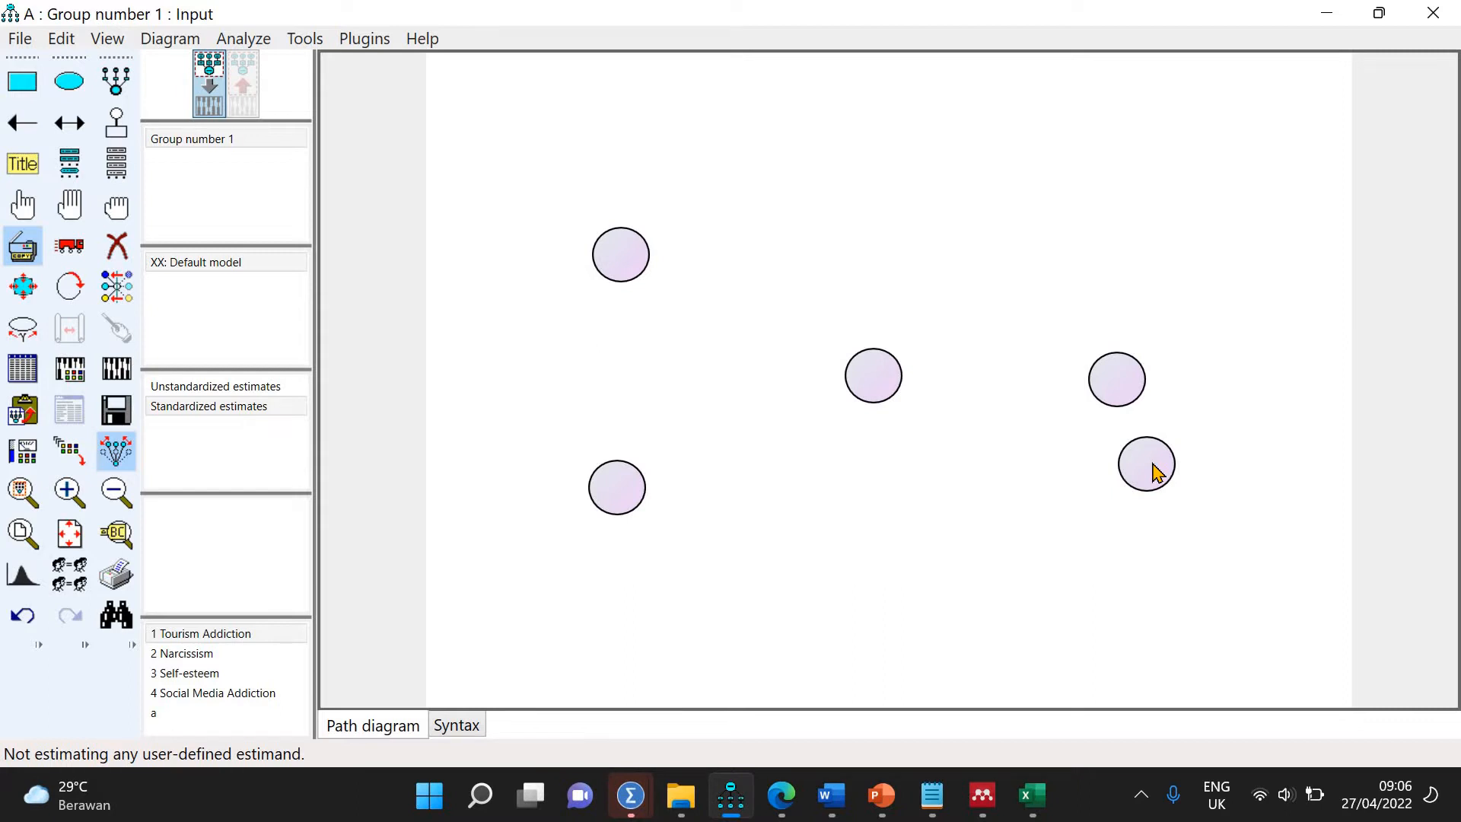
{"action": "left_click_drag", "start_coordinate": [1157, 467], "coordinate": [876, 275]}
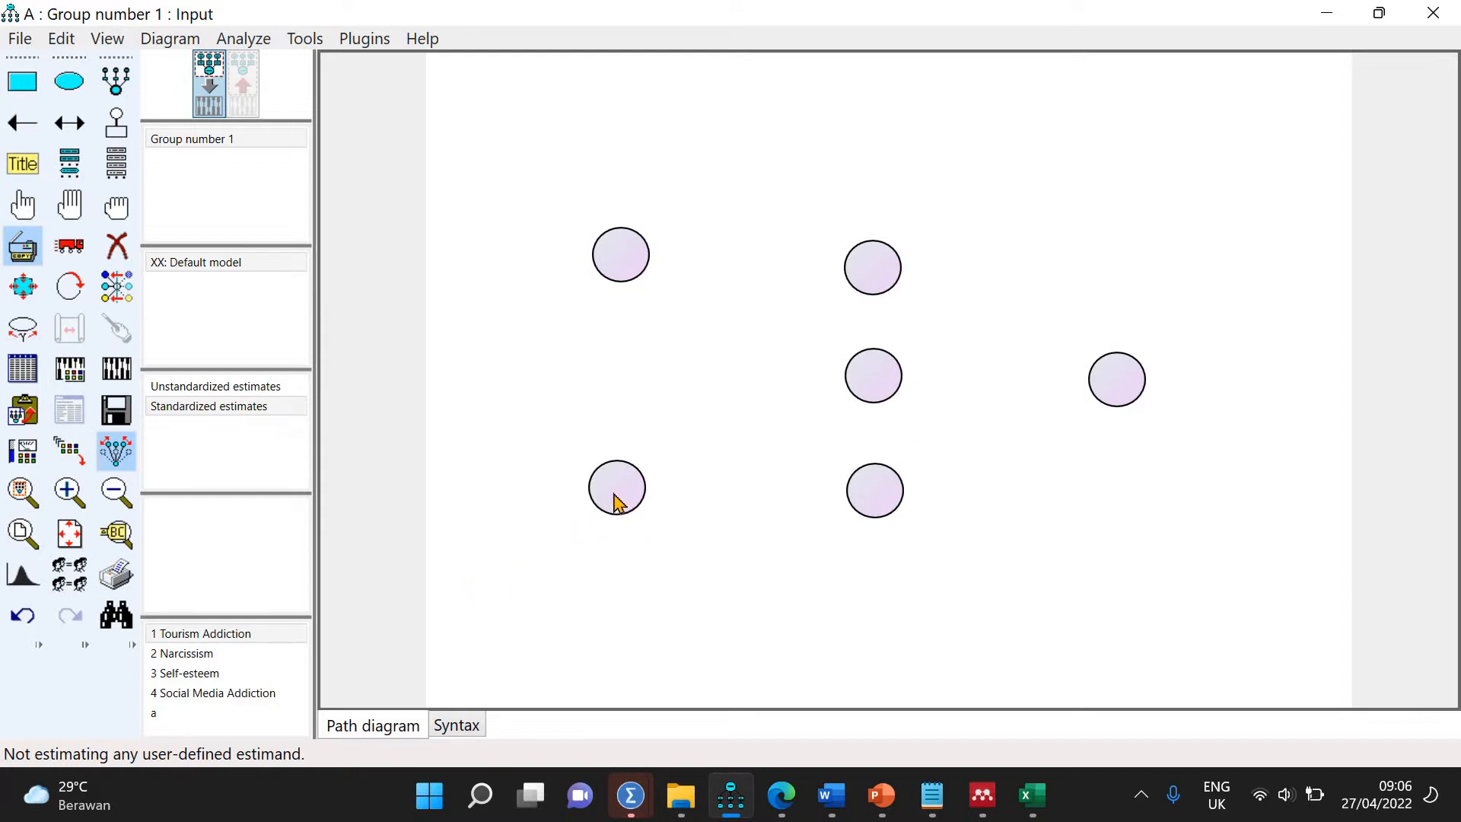
Add dimension circles by duplication: three in a row below the lower-left circle and two above the upper-left circle
{"action": "left_click_drag", "start_coordinate": [616, 502], "coordinate": [480, 621]}
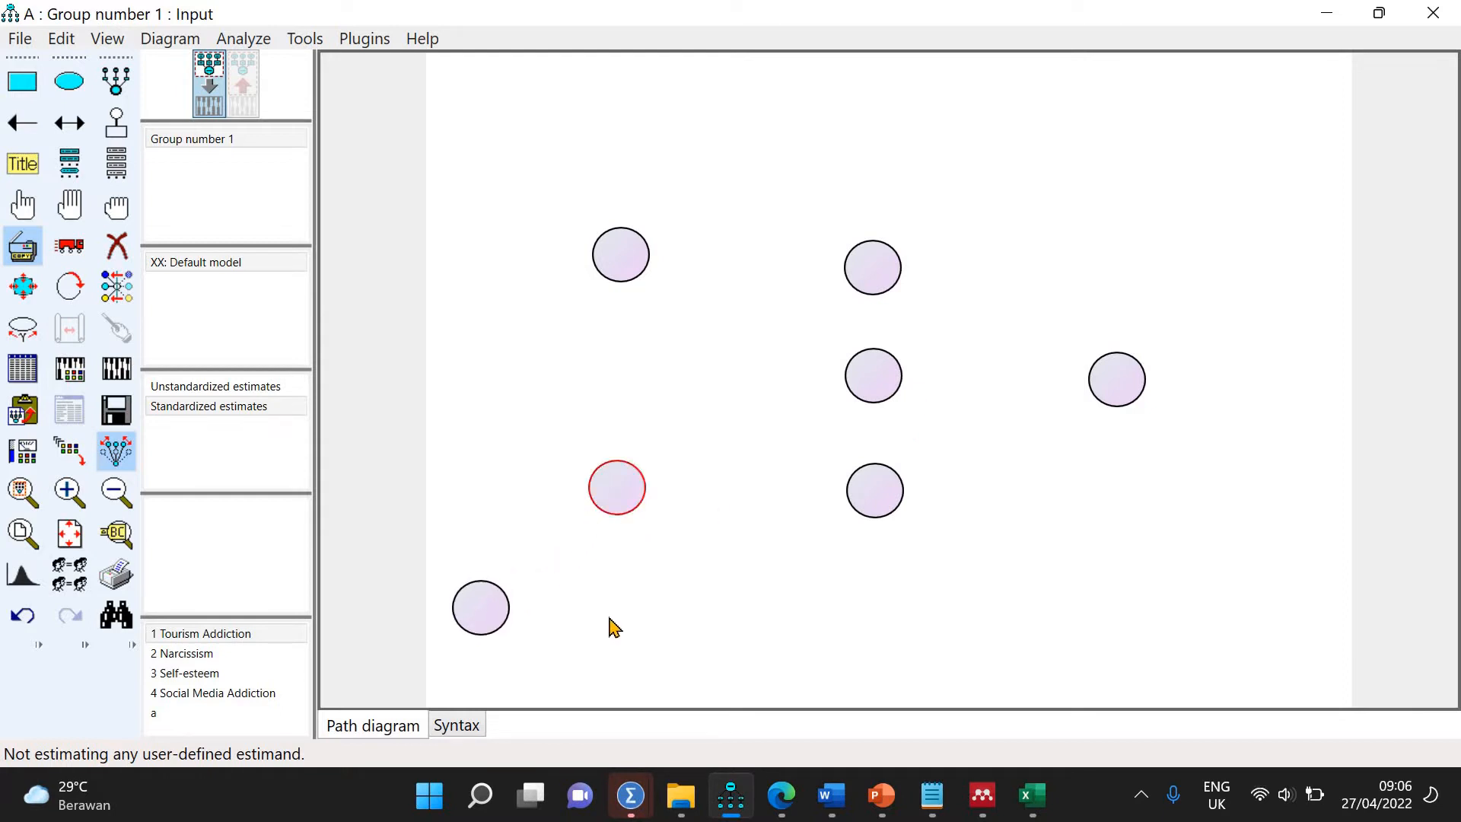
{"action": "left_click_drag", "start_coordinate": [617, 490], "coordinate": [763, 624]}
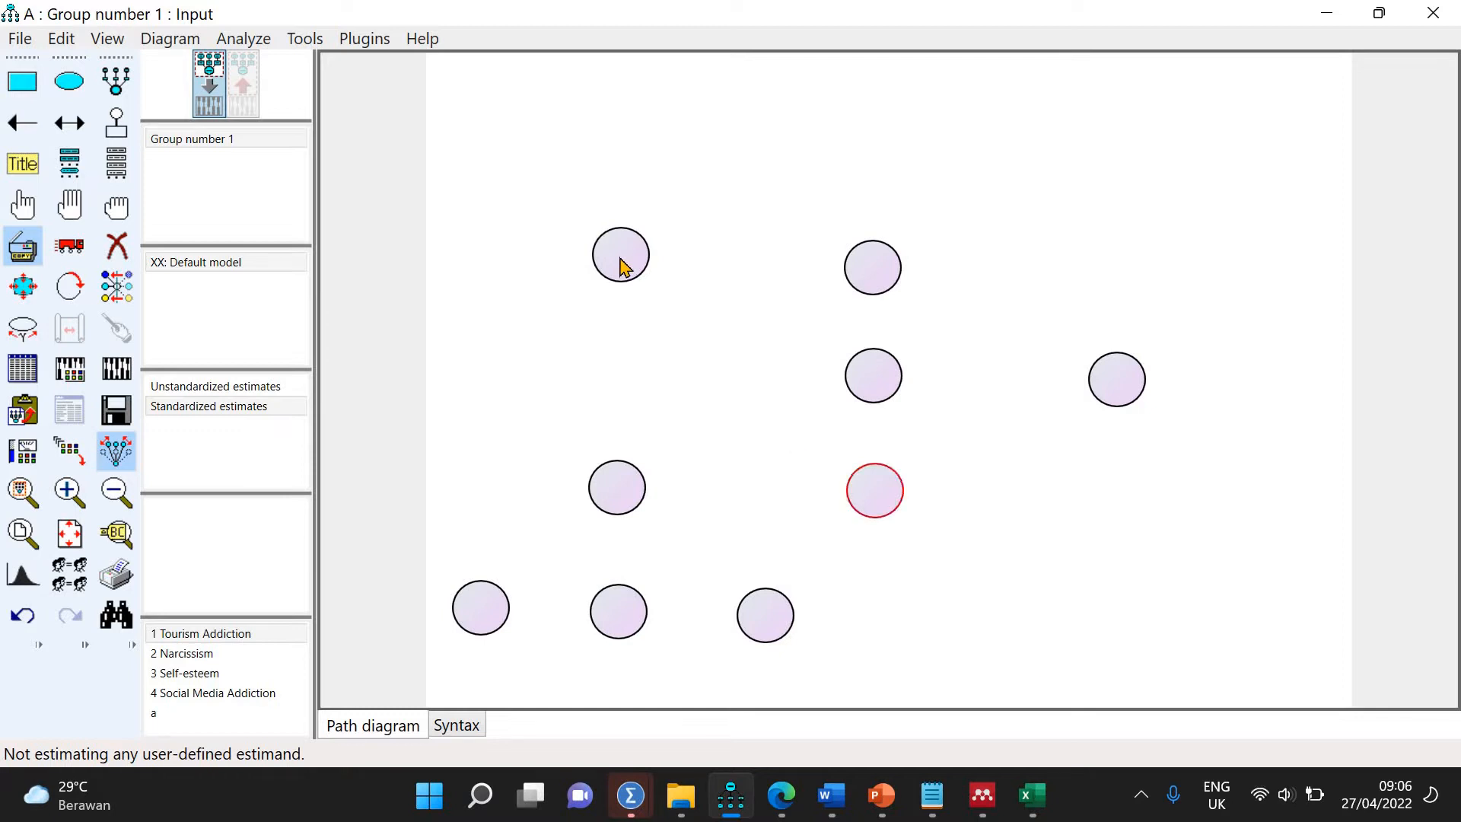
{"action": "left_click_drag", "start_coordinate": [620, 258], "coordinate": [526, 162]}
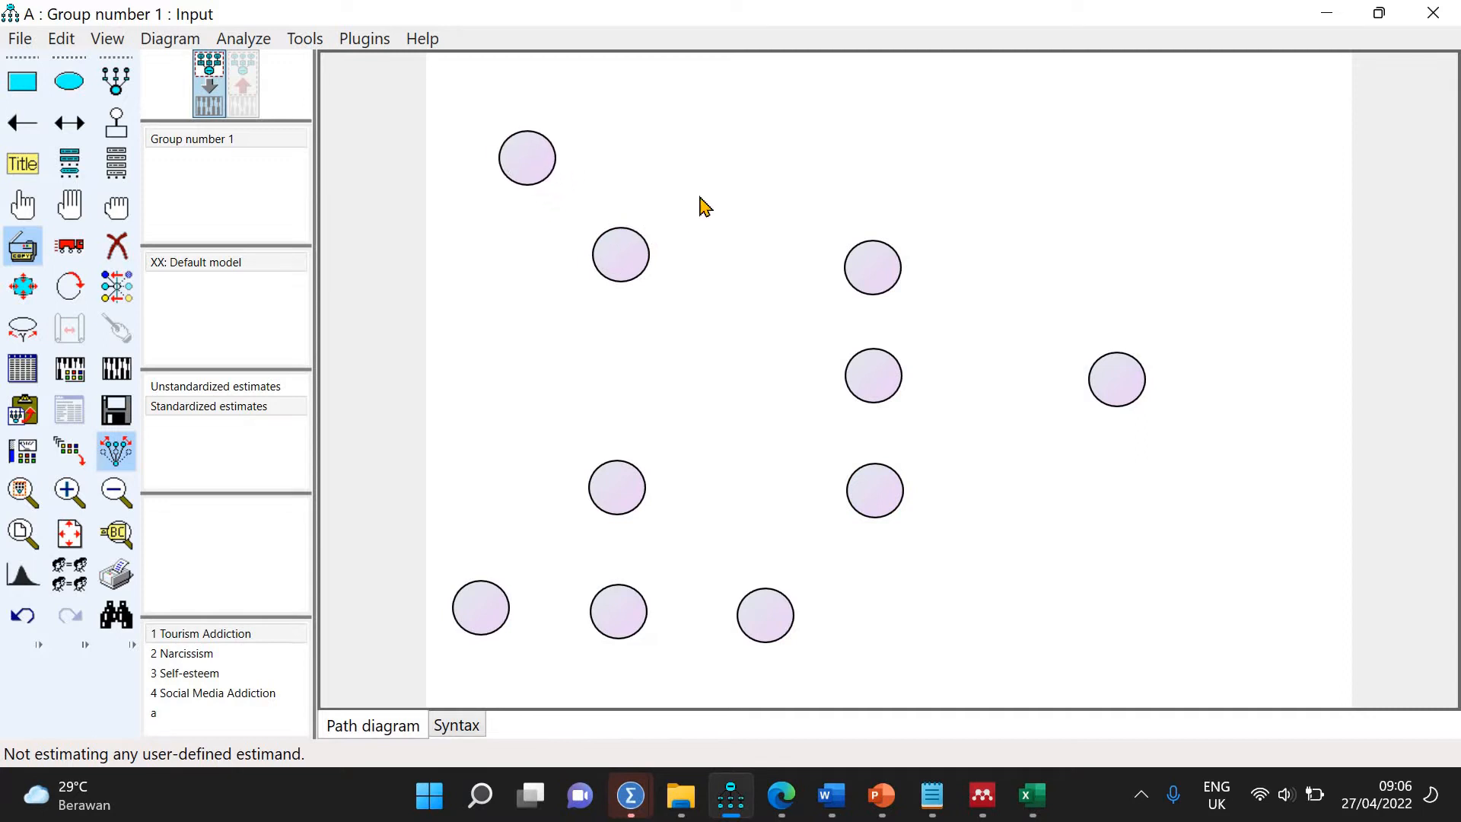
{"action": "left_click_drag", "start_coordinate": [623, 259], "coordinate": [735, 163]}
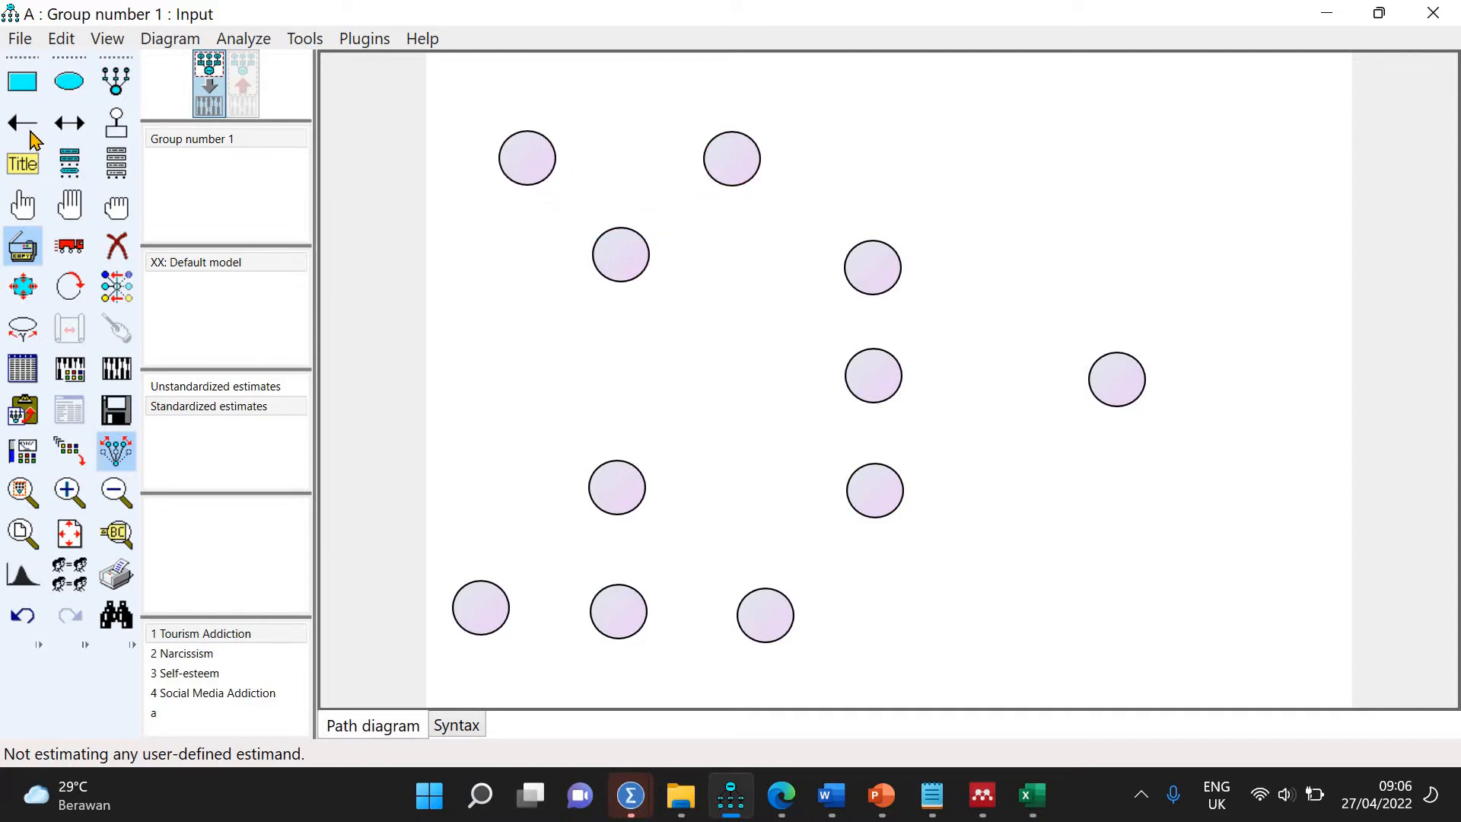
Draw single-headed paths from the upper-left circle to its two dimensions and from the lower-left circle to its three
{"action": "left_click", "coordinate": [23, 123]}
{"action": "mouse_move", "coordinate": [621, 254]}
{"action": "left_mouse_down"}
{"action": "mouse_move", "coordinate": [525, 157]}
{"action": "mouse_move", "coordinate": [723, 162]}
{"action": "left_mouse_up"}
{"action": "mouse_move", "coordinate": [636, 459]}
{"action": "left_mouse_down"}
{"action": "mouse_move", "coordinate": [525, 563]}
{"action": "mouse_move", "coordinate": [588, 583]}
{"action": "left_mouse_up"}
{"action": "left_click_drag", "start_coordinate": [613, 488], "coordinate": [618, 609]}
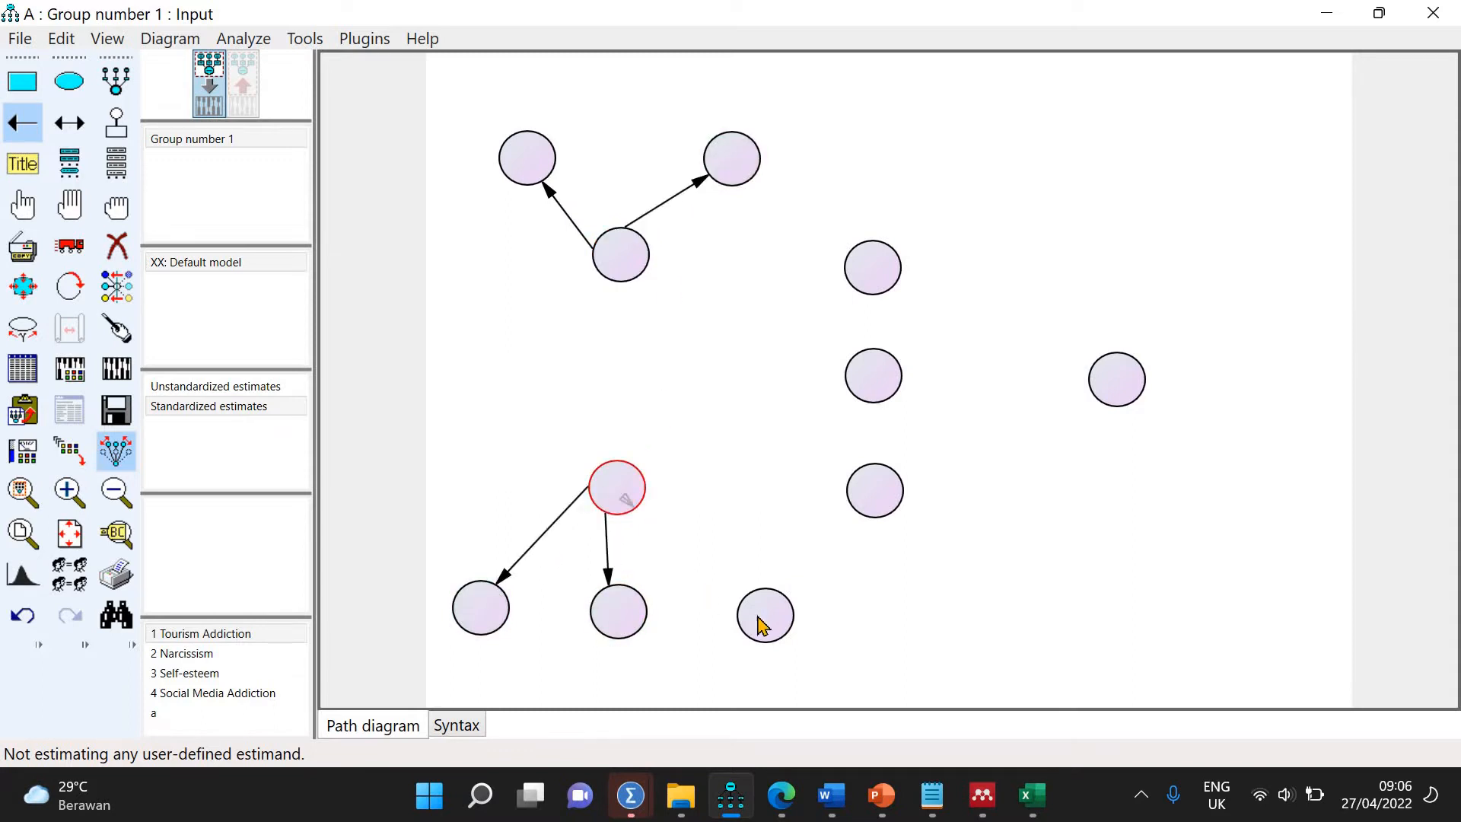
{"action": "left_click_drag", "start_coordinate": [758, 618], "coordinate": [762, 620]}
Draw paths from the central circle to its two dimensions and the right-hand circle, and from both left-hand constructs to the central one
{"action": "left_click_drag", "start_coordinate": [874, 377], "coordinate": [1113, 371]}
{"action": "left_click_drag", "start_coordinate": [621, 255], "coordinate": [874, 376]}
{"action": "left_click_drag", "start_coordinate": [617, 487], "coordinate": [871, 375]}
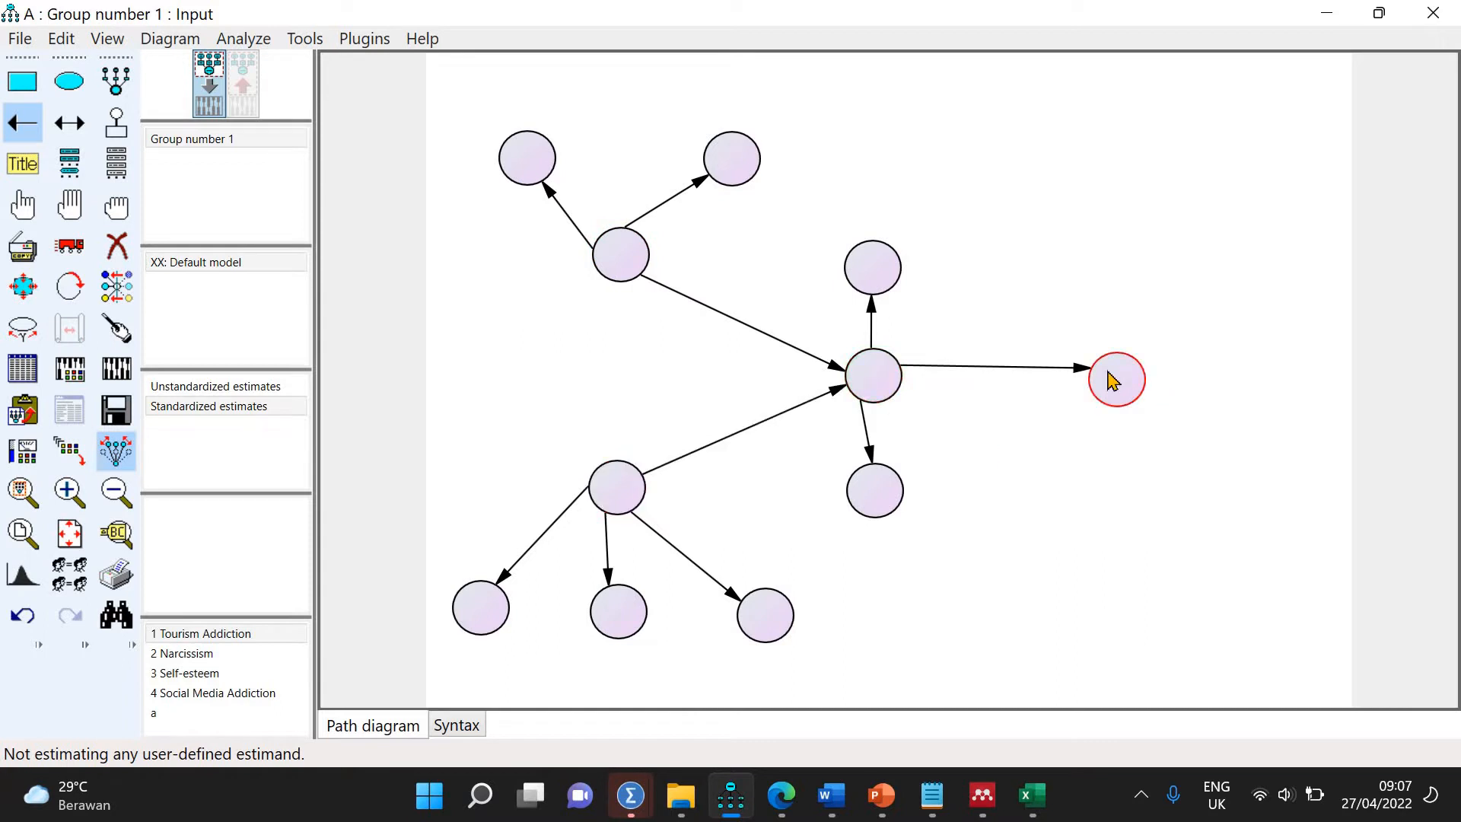
Name the right-hand latent variable "Tourism addiction", split over two lines
{"action": "left_click", "coordinate": [119, 450]}
{"action": "double_click", "coordinate": [1127, 384]}
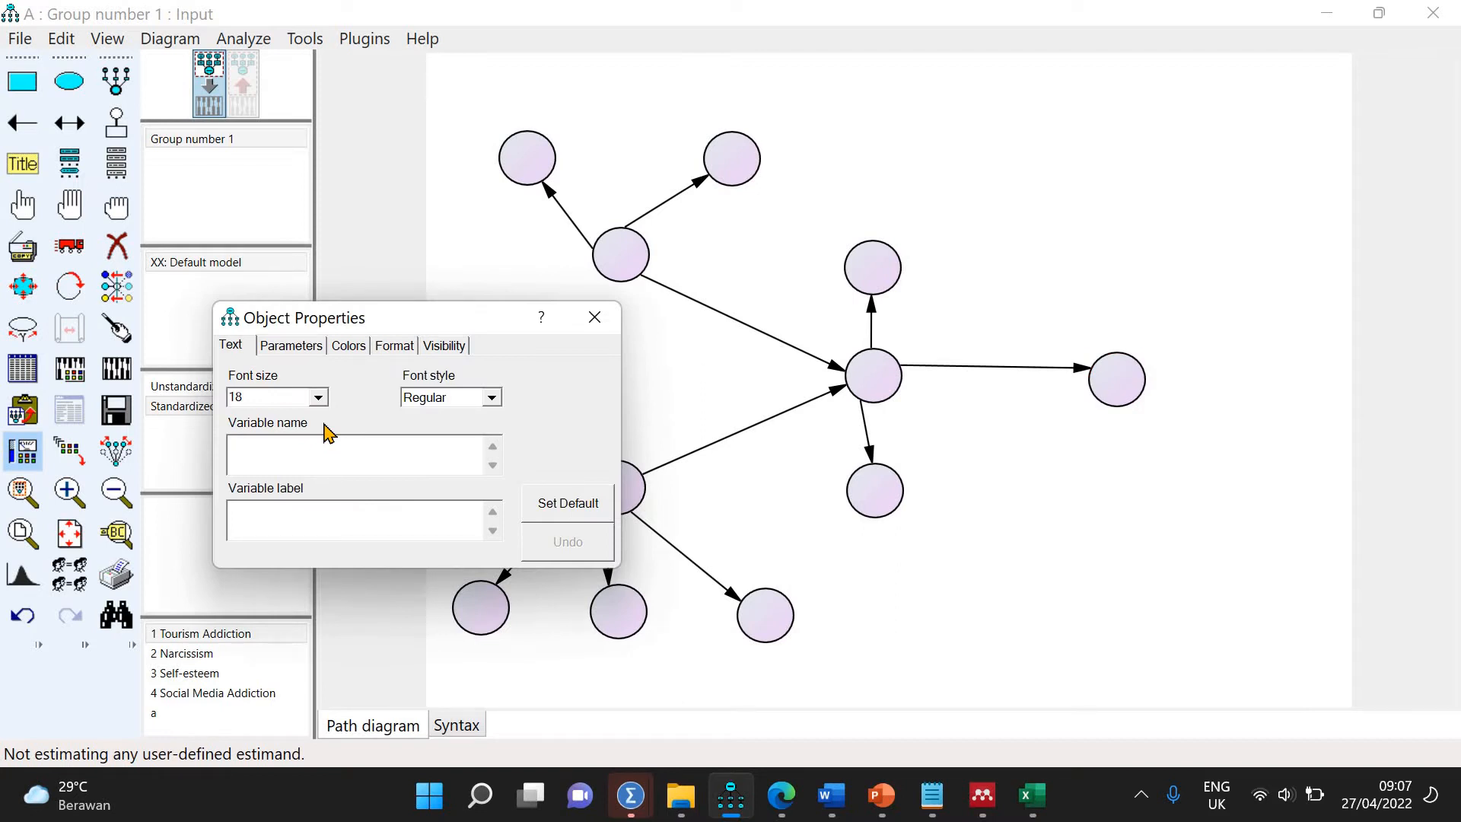
{"action": "type", "text": "Tourism"}
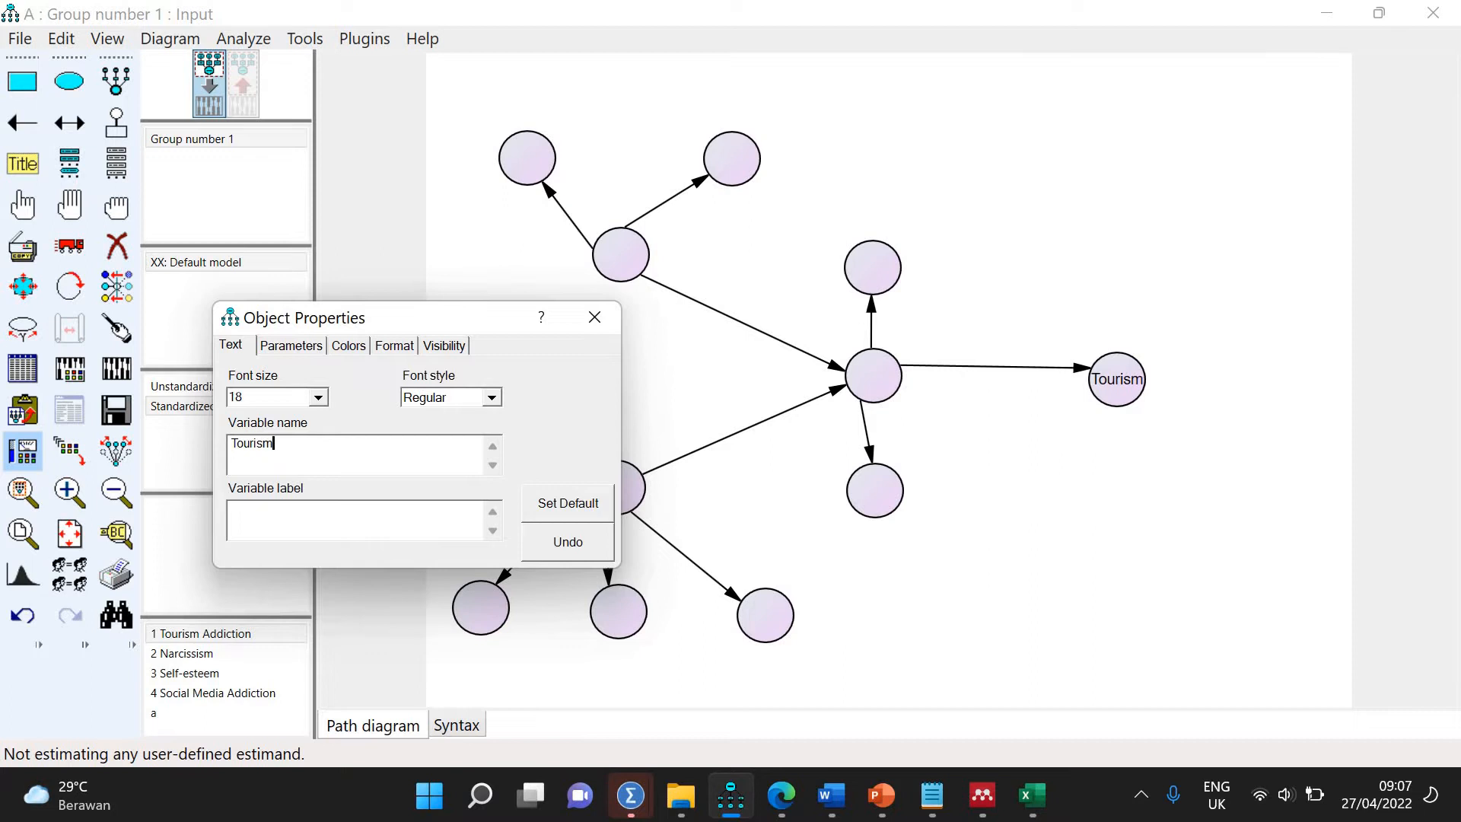
{"action": "key", "text": "Return"}
{"action": "type", "text": "addictio"}
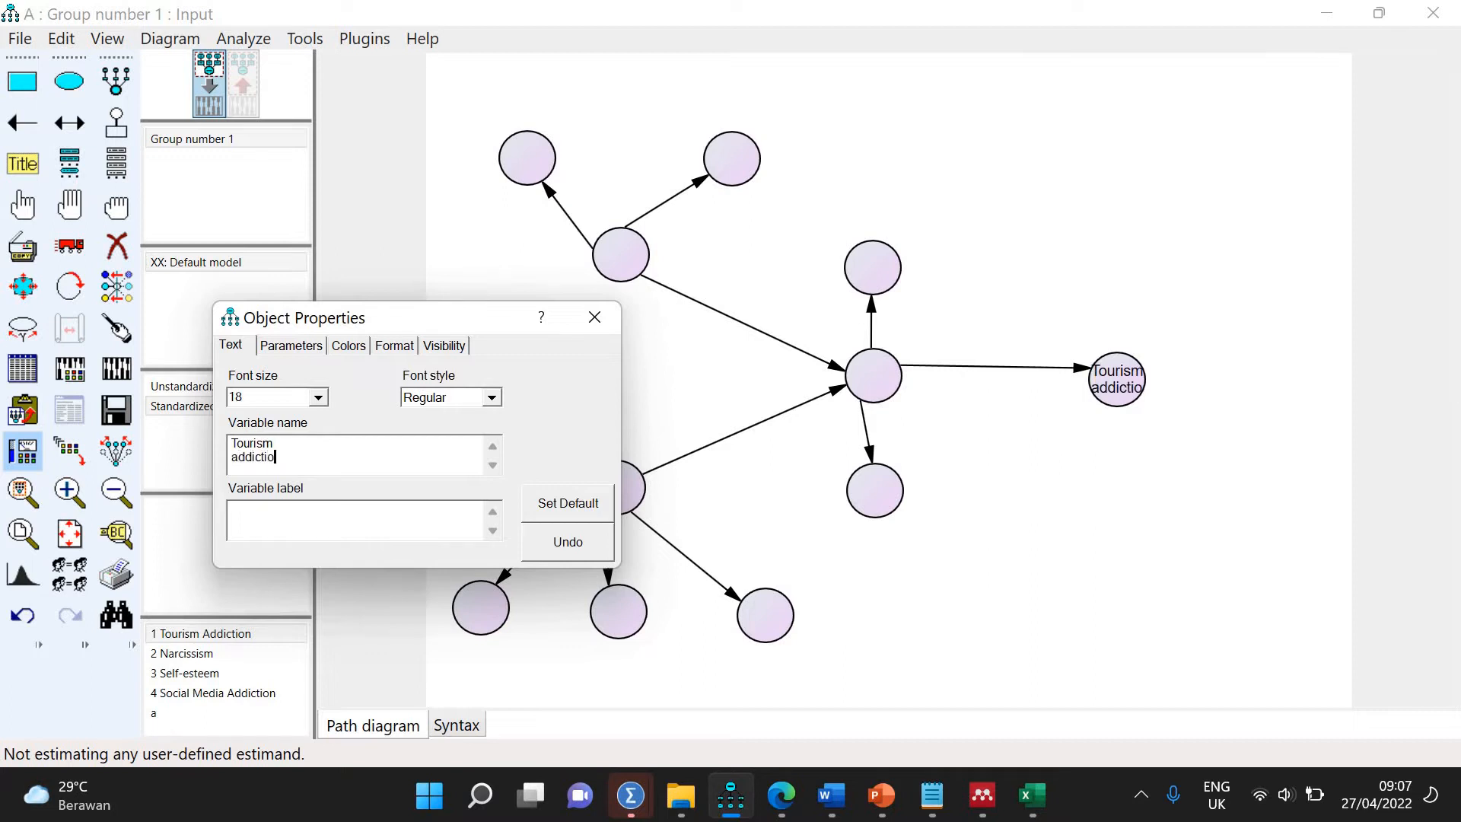
{"action": "type", "text": "n"}
Name the central latent variable "Self esteem", split over two lines
{"action": "left_click_drag", "start_coordinate": [456, 318], "coordinate": [1322, 433]}
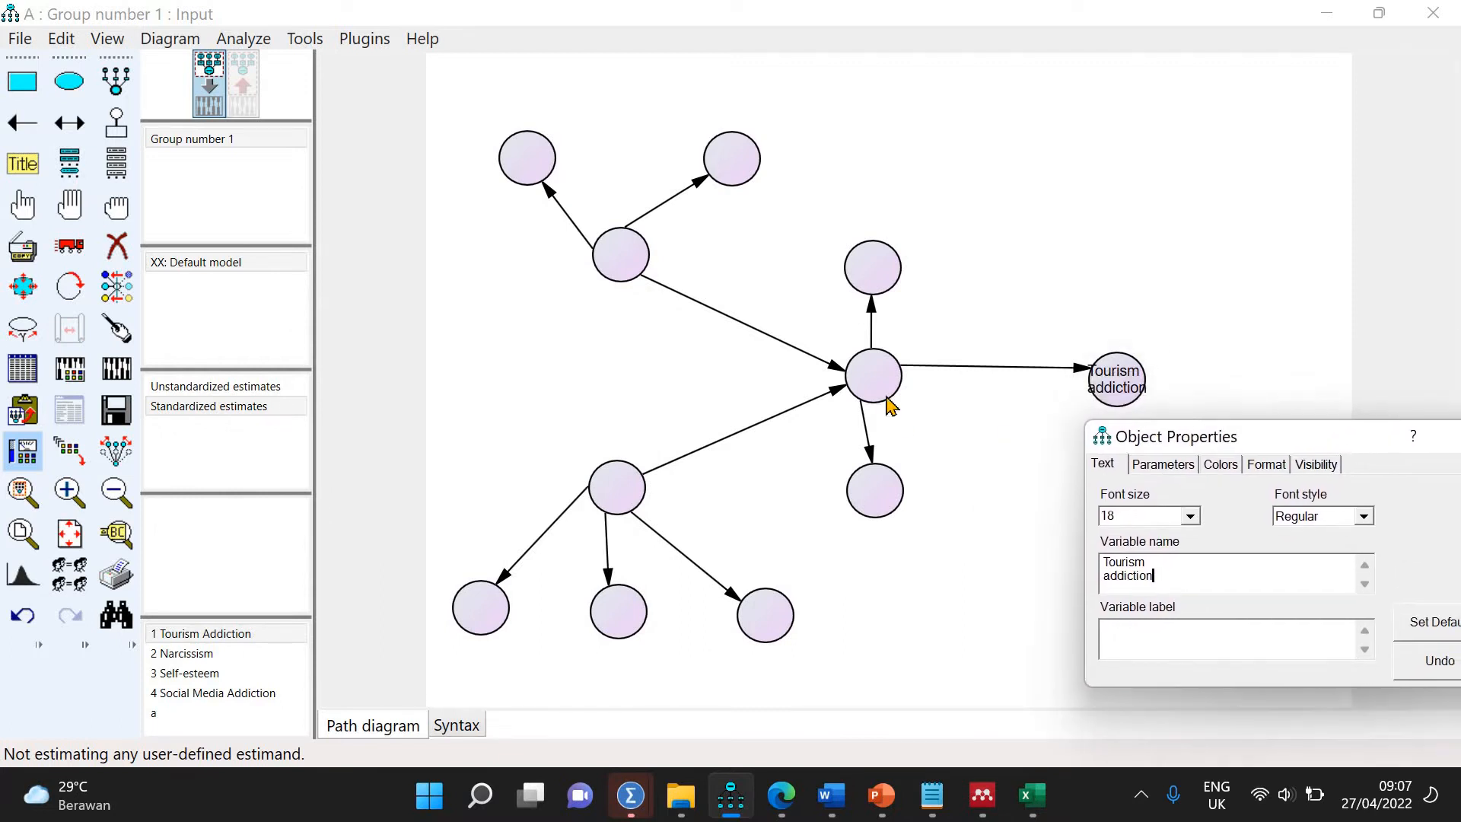
{"action": "left_click", "coordinate": [876, 392]}
{"action": "type", "text": "Se"}
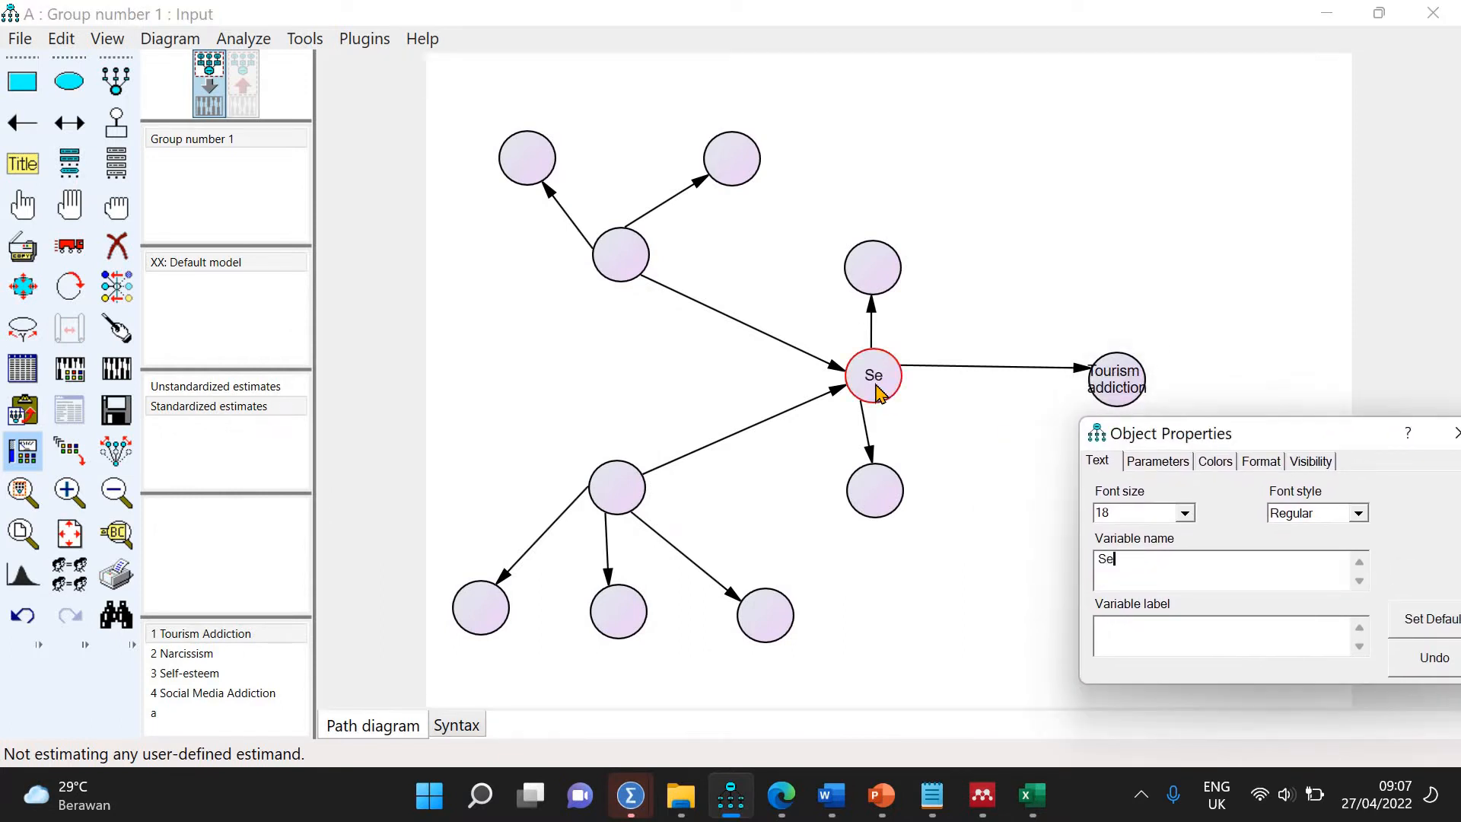
{"action": "type", "text": "lf"}
{"action": "key", "text": "Return"}
{"action": "type", "text": "esteem"}
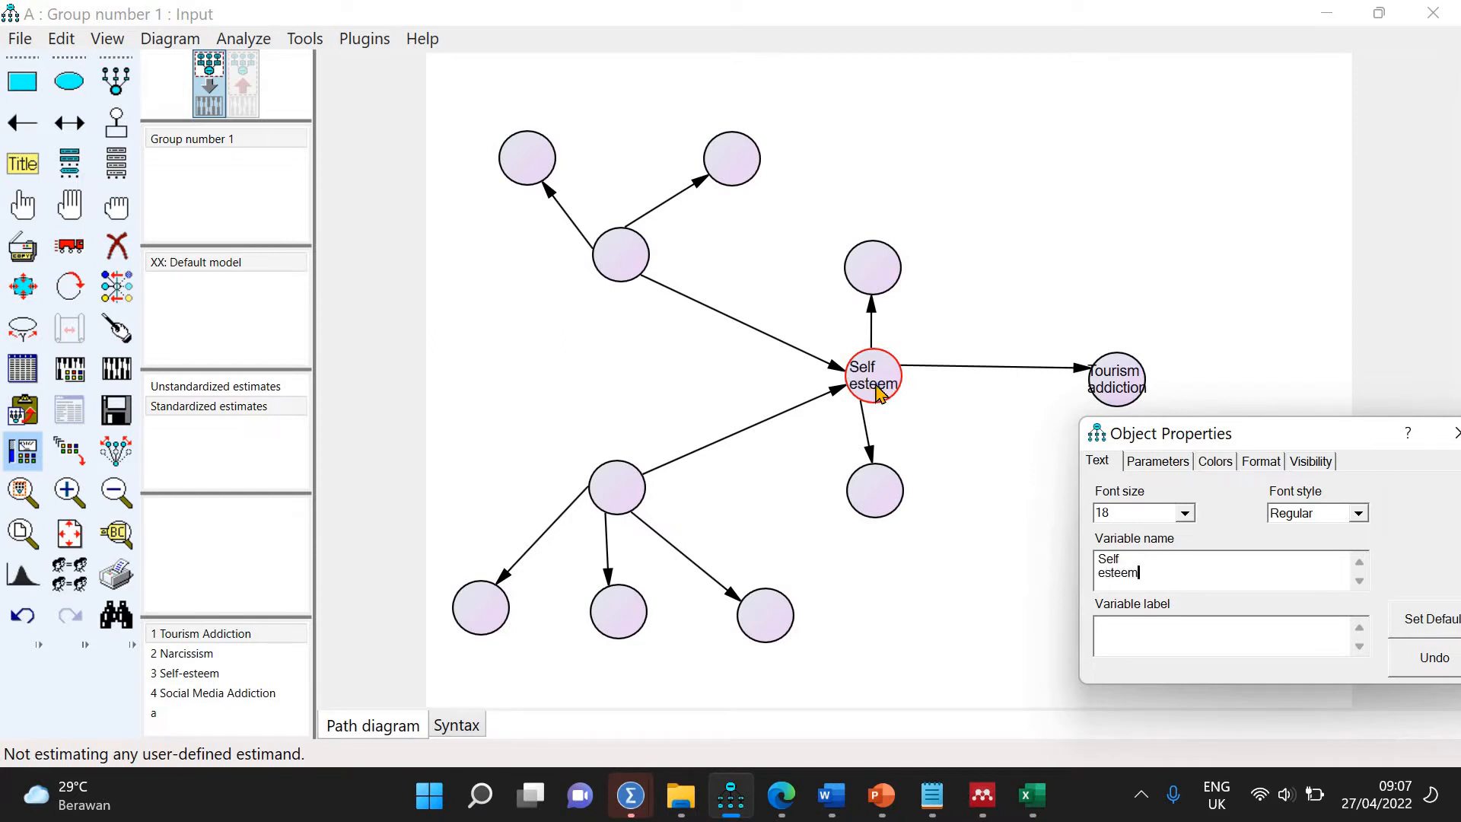
Name the lower-left construct "Narcissism" and the upper-left construct "Social media addiction"
{"action": "left_click", "coordinate": [615, 489]}
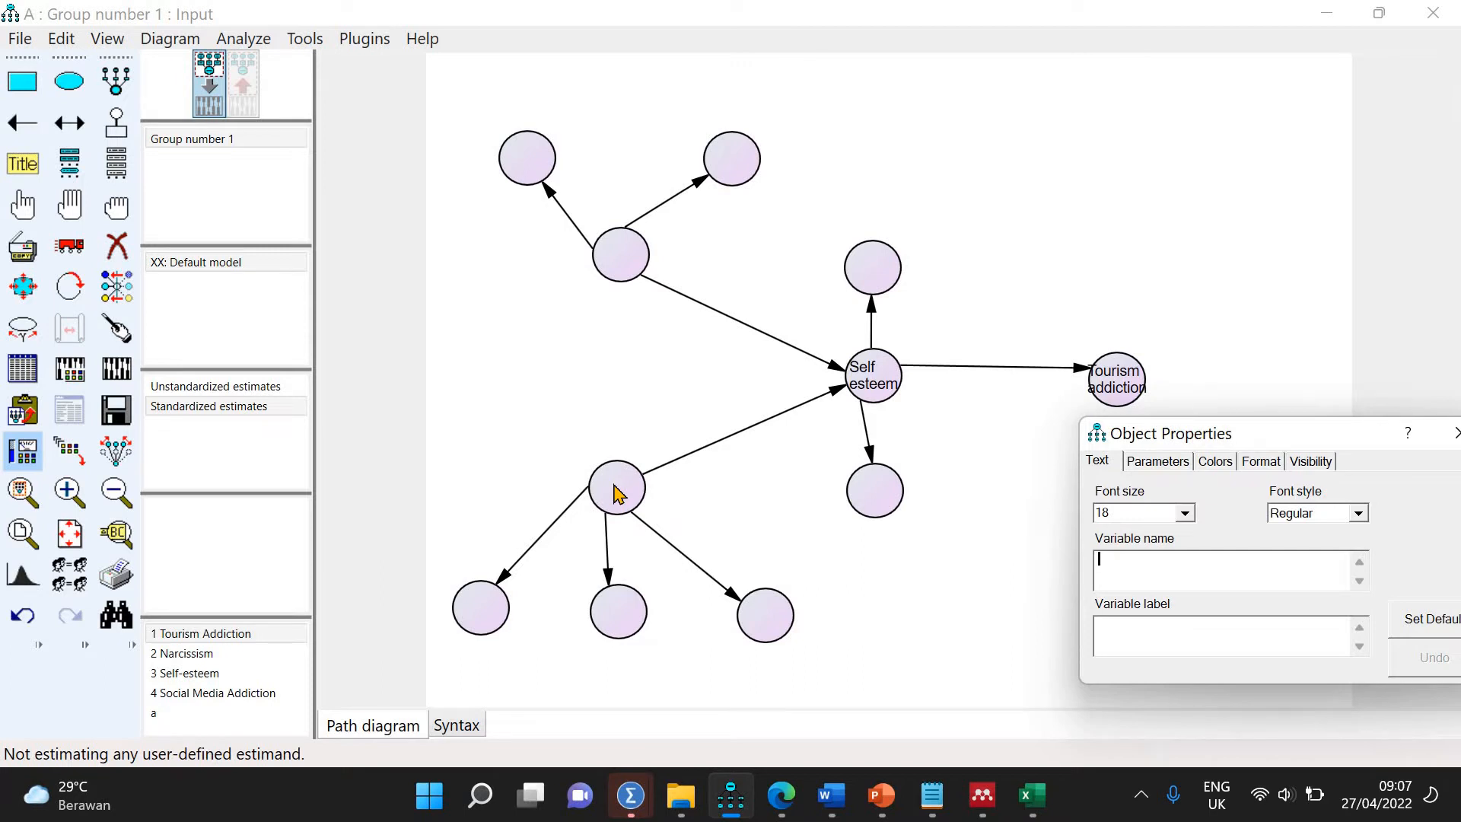
{"action": "type", "text": "Narcissism"}
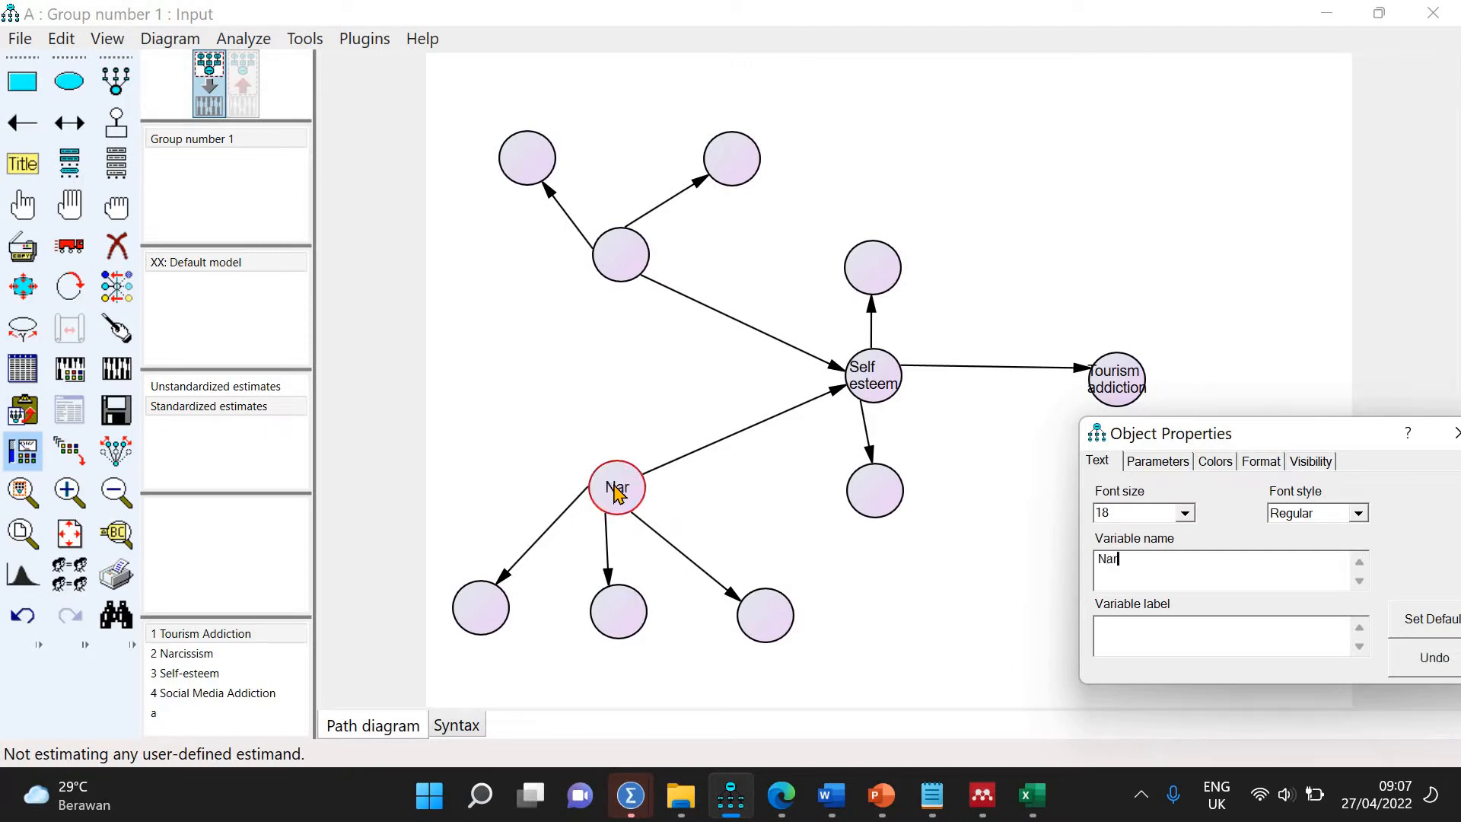
{"action": "left_click", "coordinate": [622, 262]}
{"action": "type", "text": "Social "}
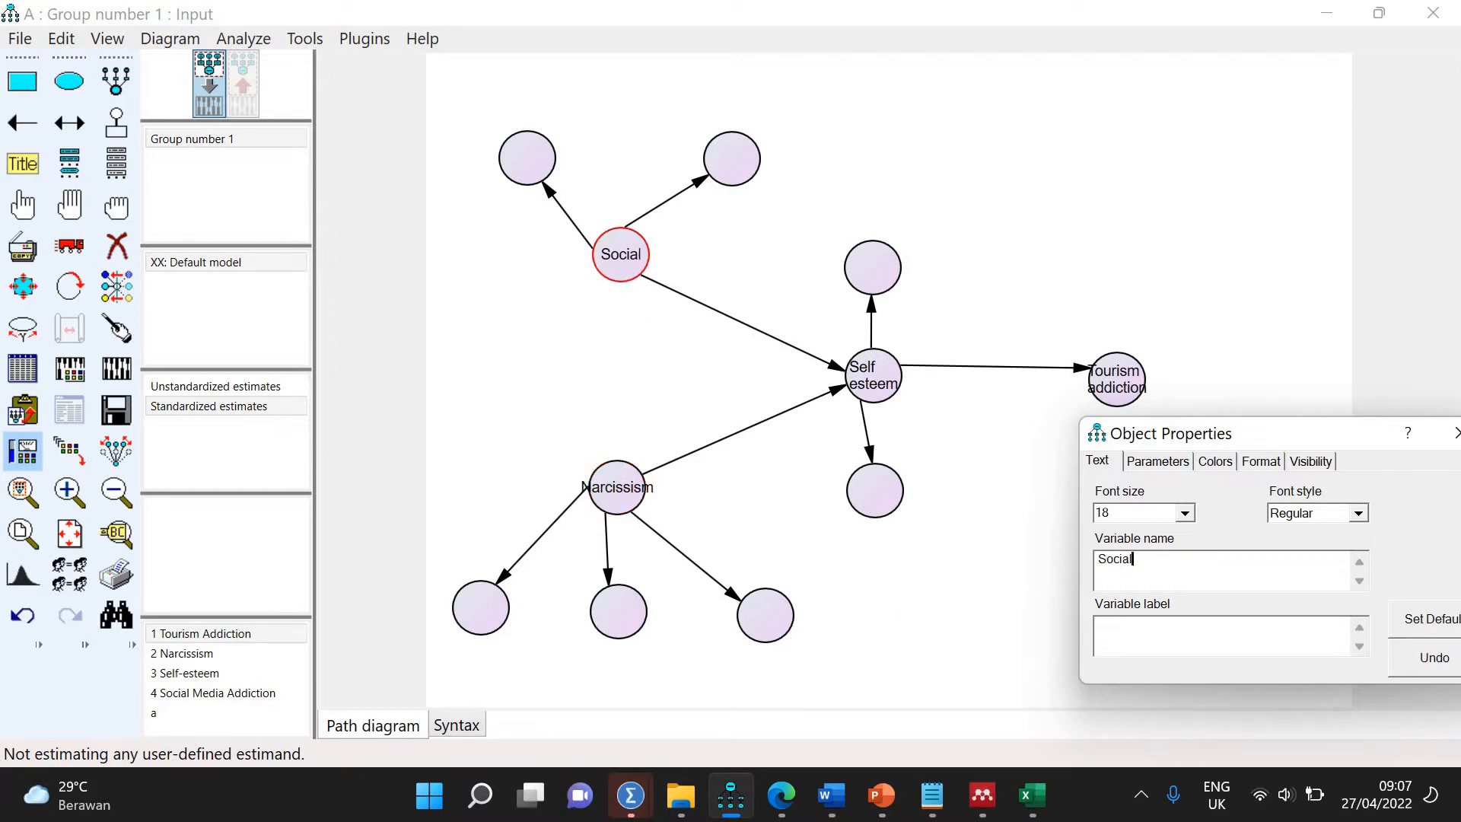
{"action": "type", "text": "media add"}
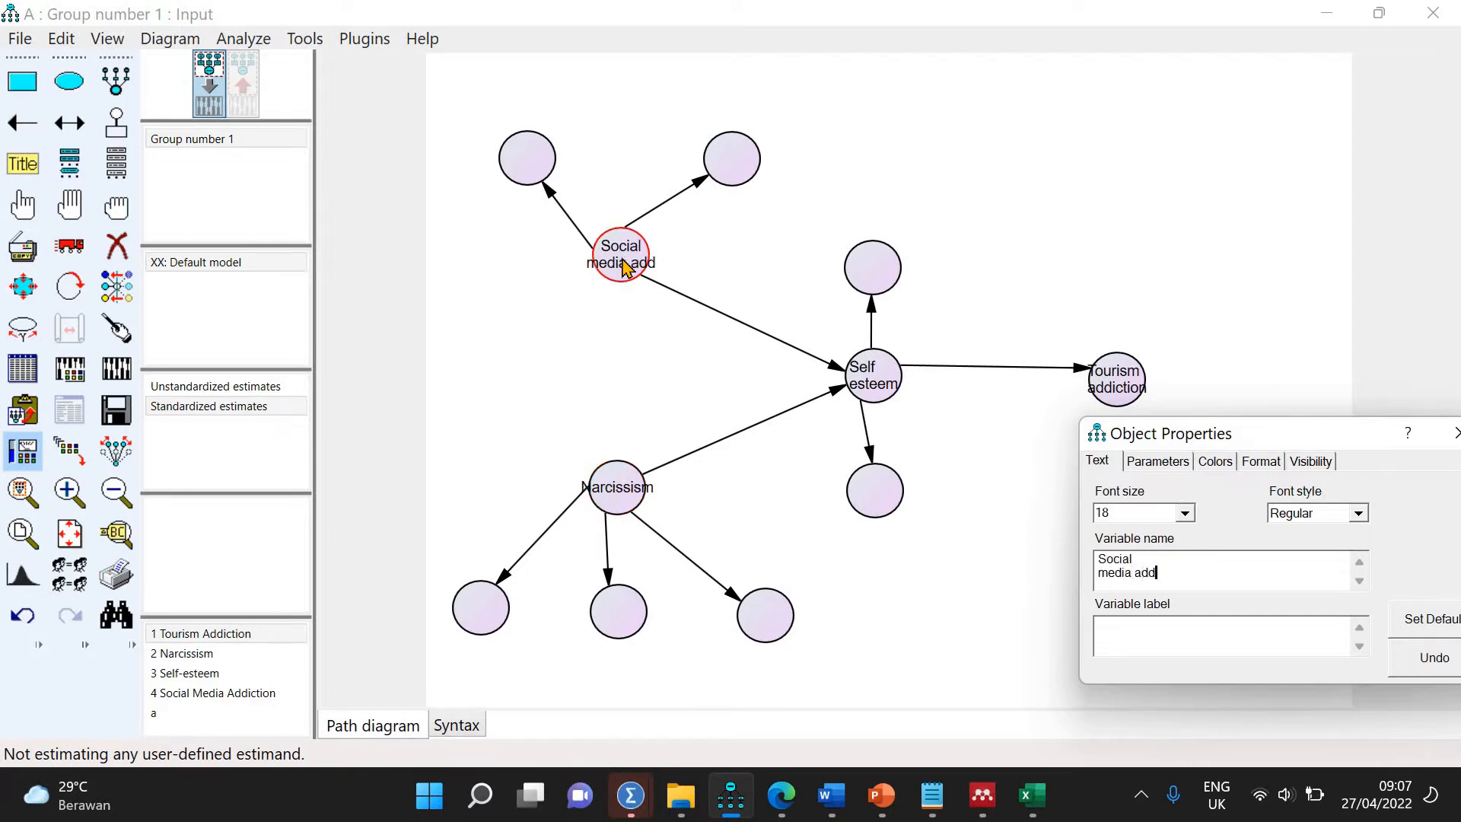
{"action": "type", "text": "iction"}
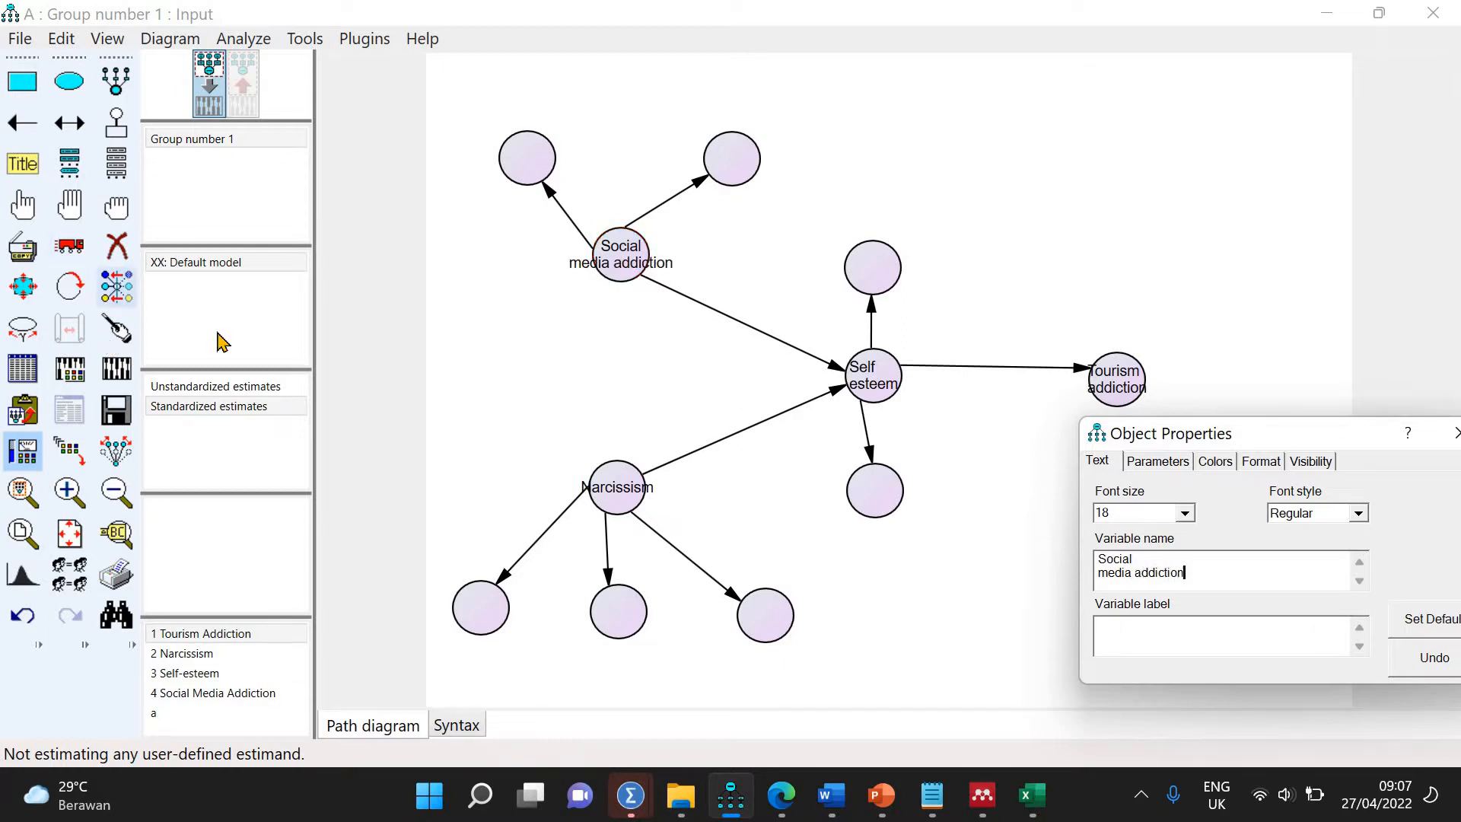
Touch up the path arrows around Social media addiction, Narcissism, Self esteem and Tourism addiction
{"action": "left_click", "coordinate": [117, 328]}
{"action": "left_click", "coordinate": [627, 268]}
{"action": "left_click", "coordinate": [600, 510]}
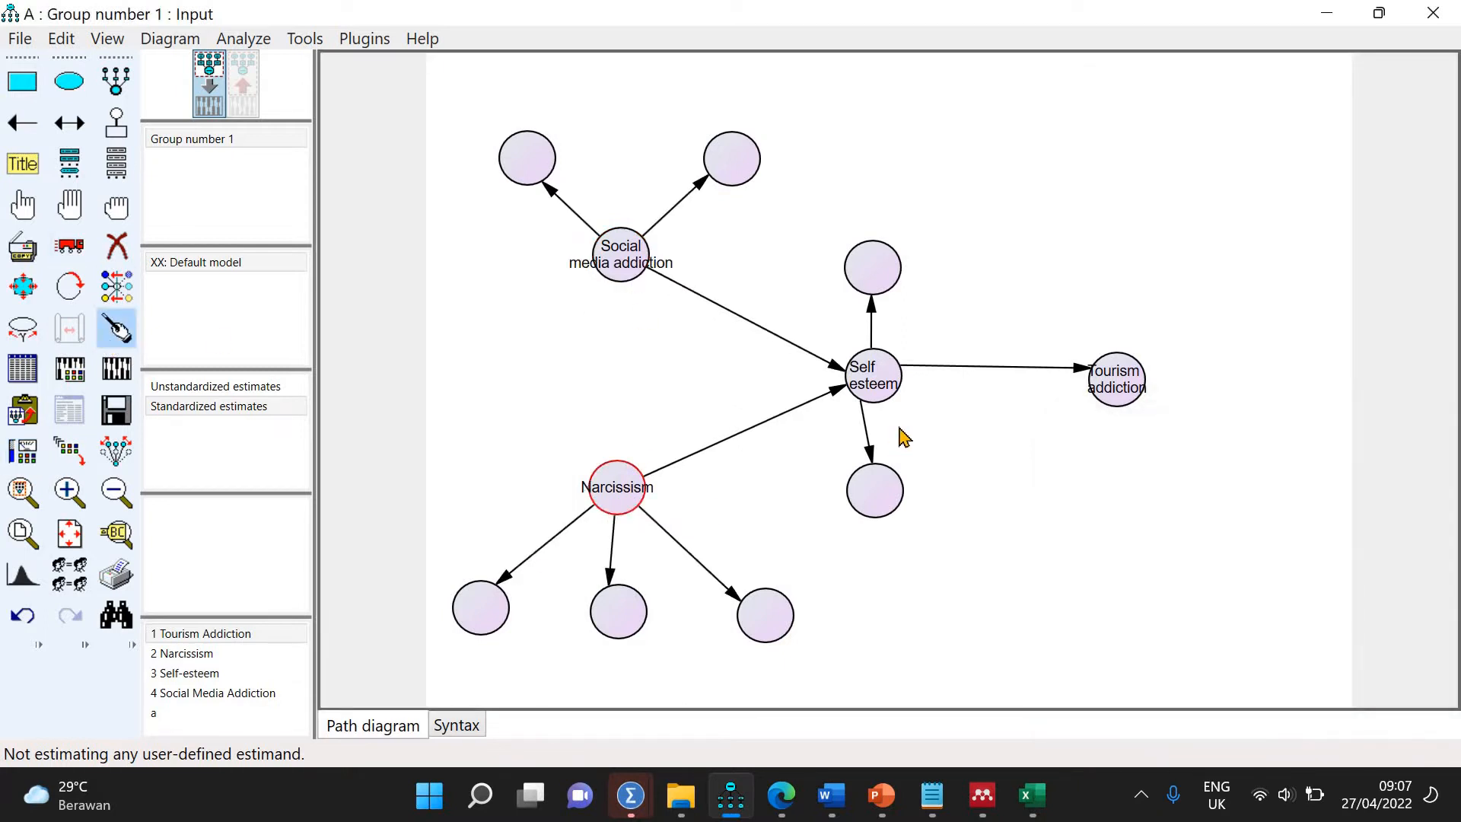
{"action": "left_click", "coordinate": [873, 375]}
{"action": "left_click", "coordinate": [1115, 378]}
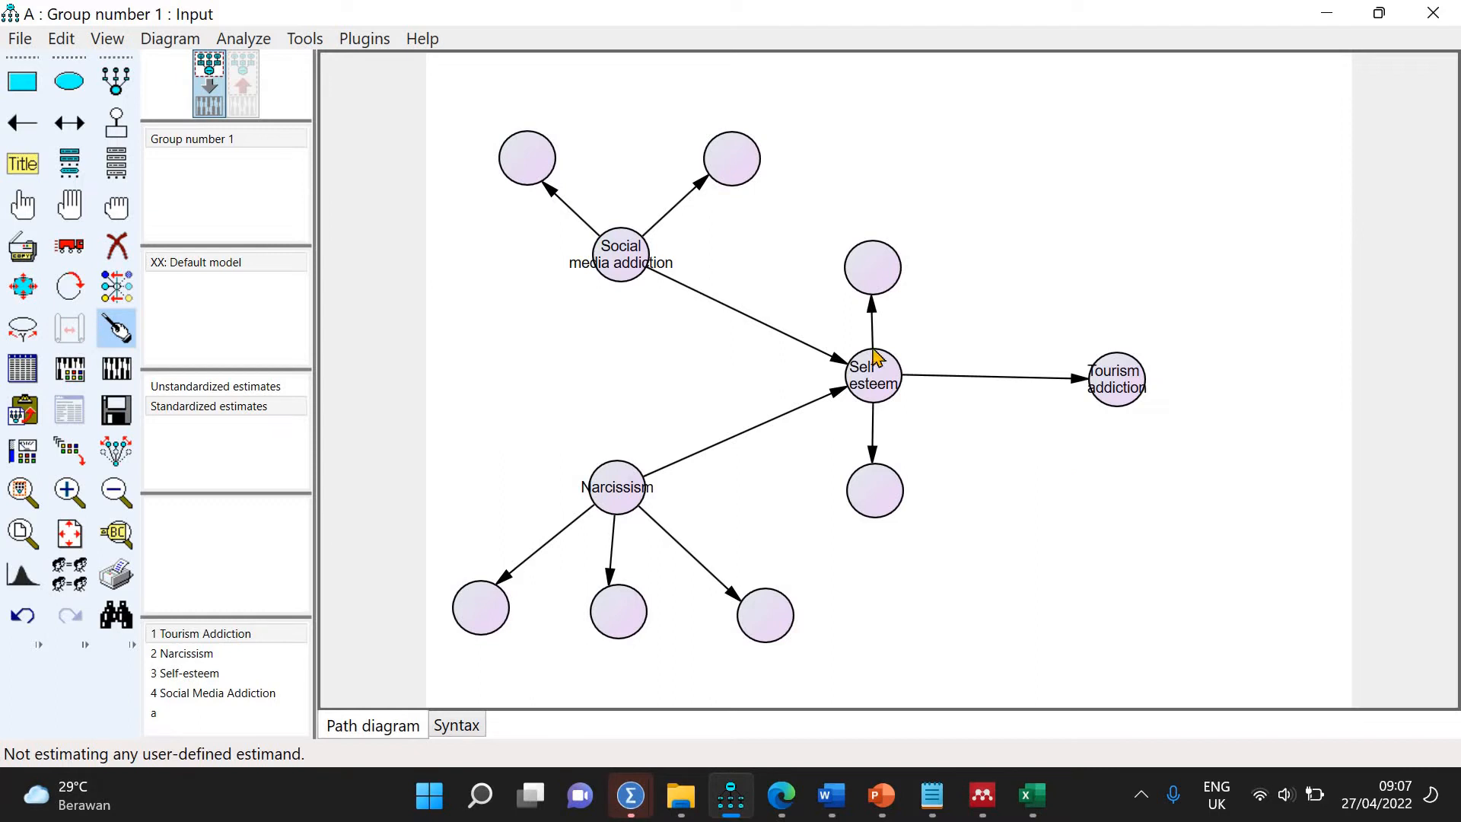
Add five indicators with error terms to Tourism addiction and rotate them to the factor's right side
{"action": "left_click", "coordinate": [119, 86]}
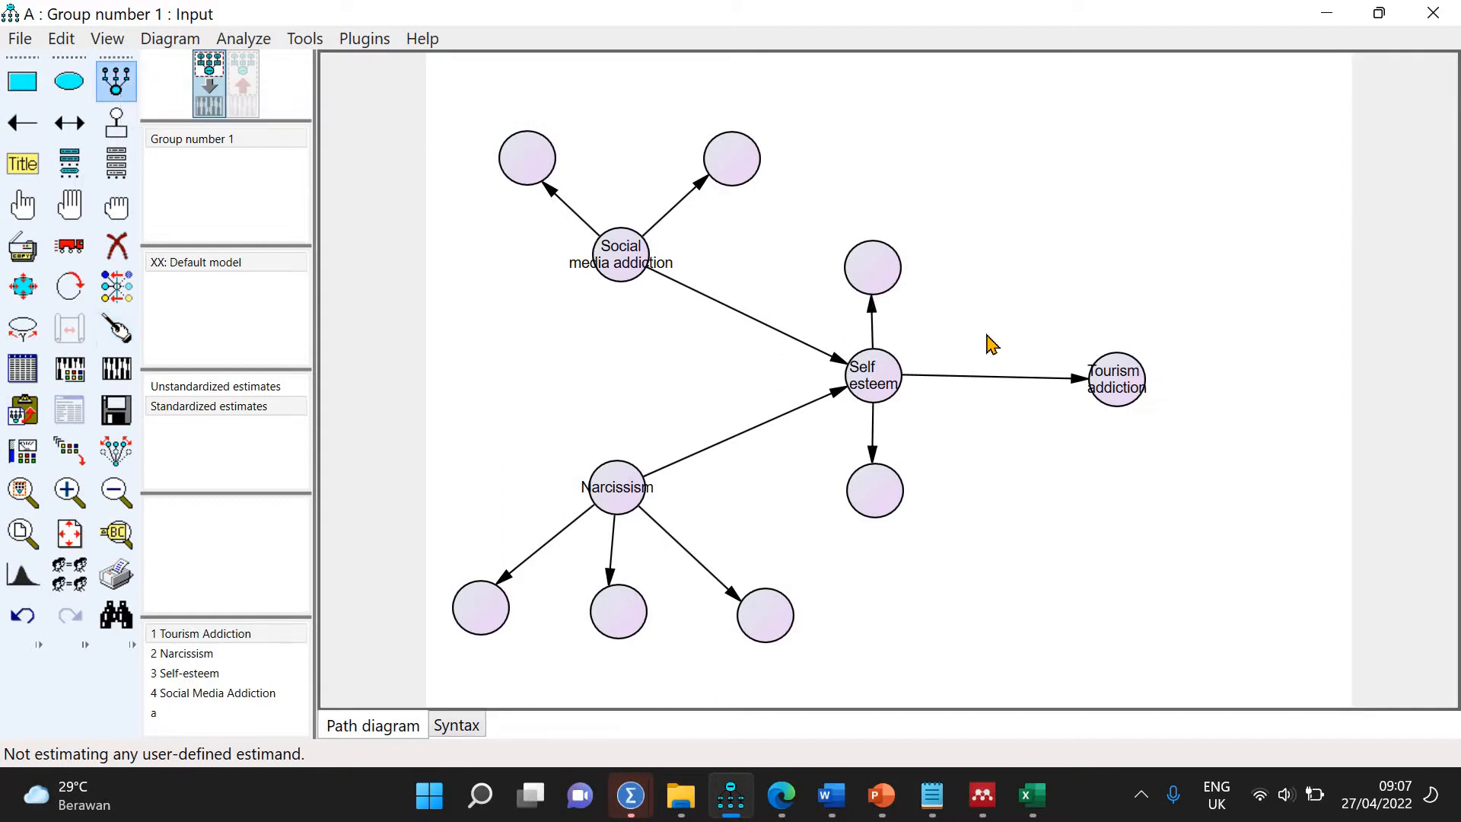
{"action": "left_click", "coordinate": [1119, 378]}
{"action": "left_click", "coordinate": [1119, 378]}
{"action": "left_click", "coordinate": [1118, 378]}
{"action": "left_click", "coordinate": [1119, 378]}
{"action": "left_click", "coordinate": [1119, 379]}
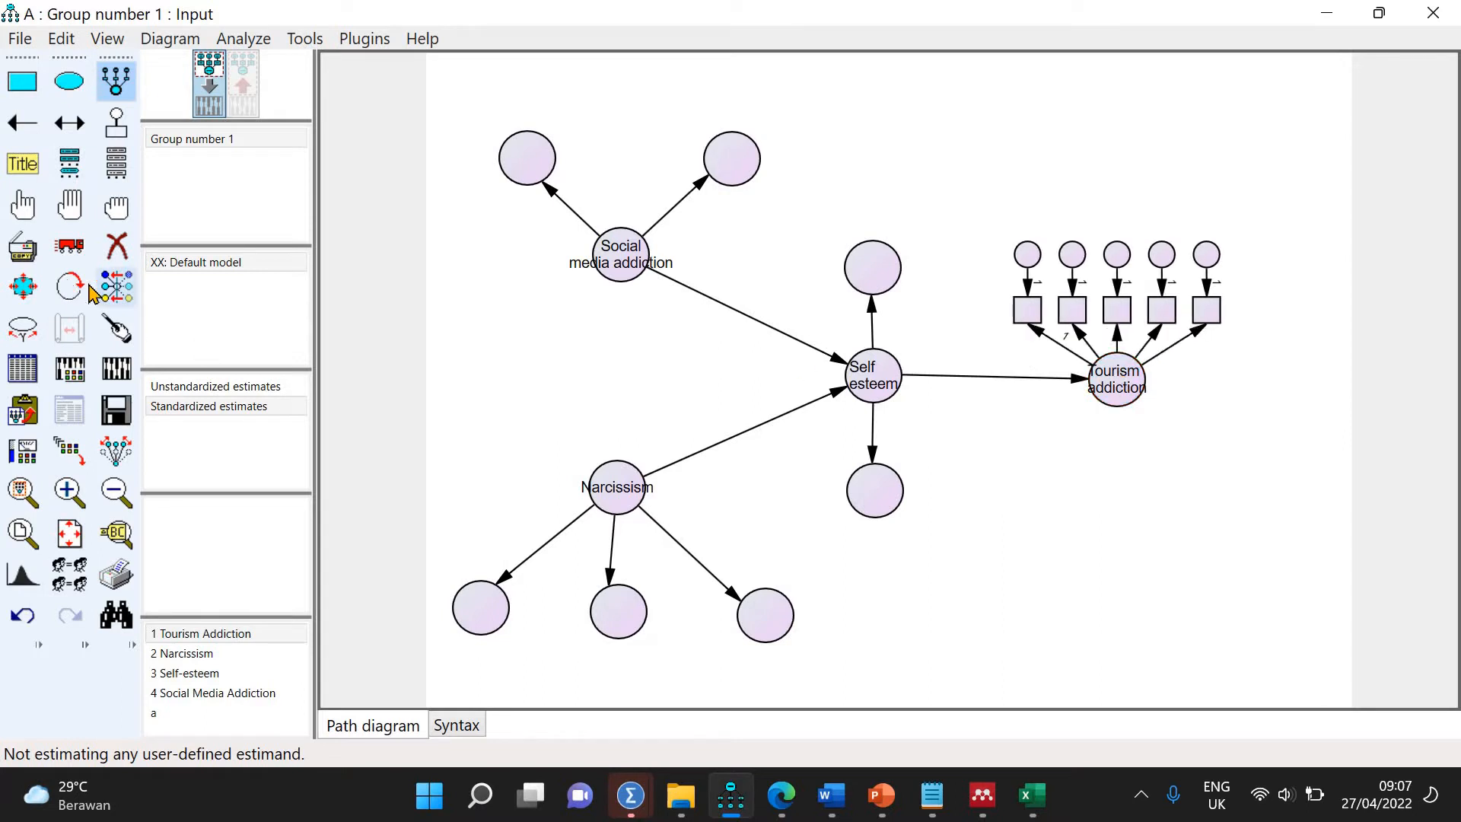
{"action": "left_click", "coordinate": [70, 286]}
{"action": "left_click", "coordinate": [1139, 386]}
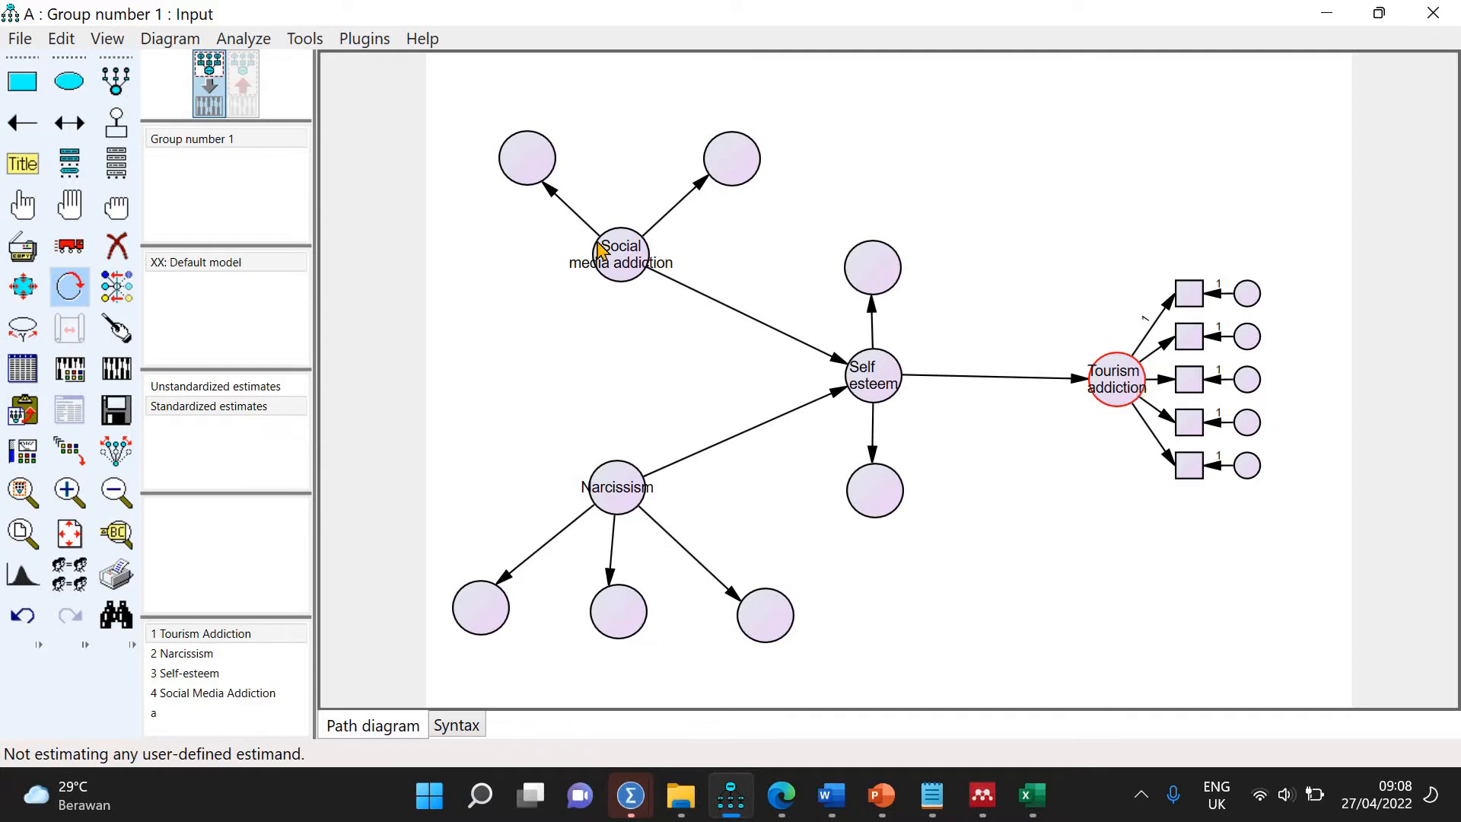
Assign dataset variables T1, T2, T5, T4 and T8, from top to bottom, to the five Tourism addiction indicators
{"action": "left_click", "coordinate": [117, 164]}
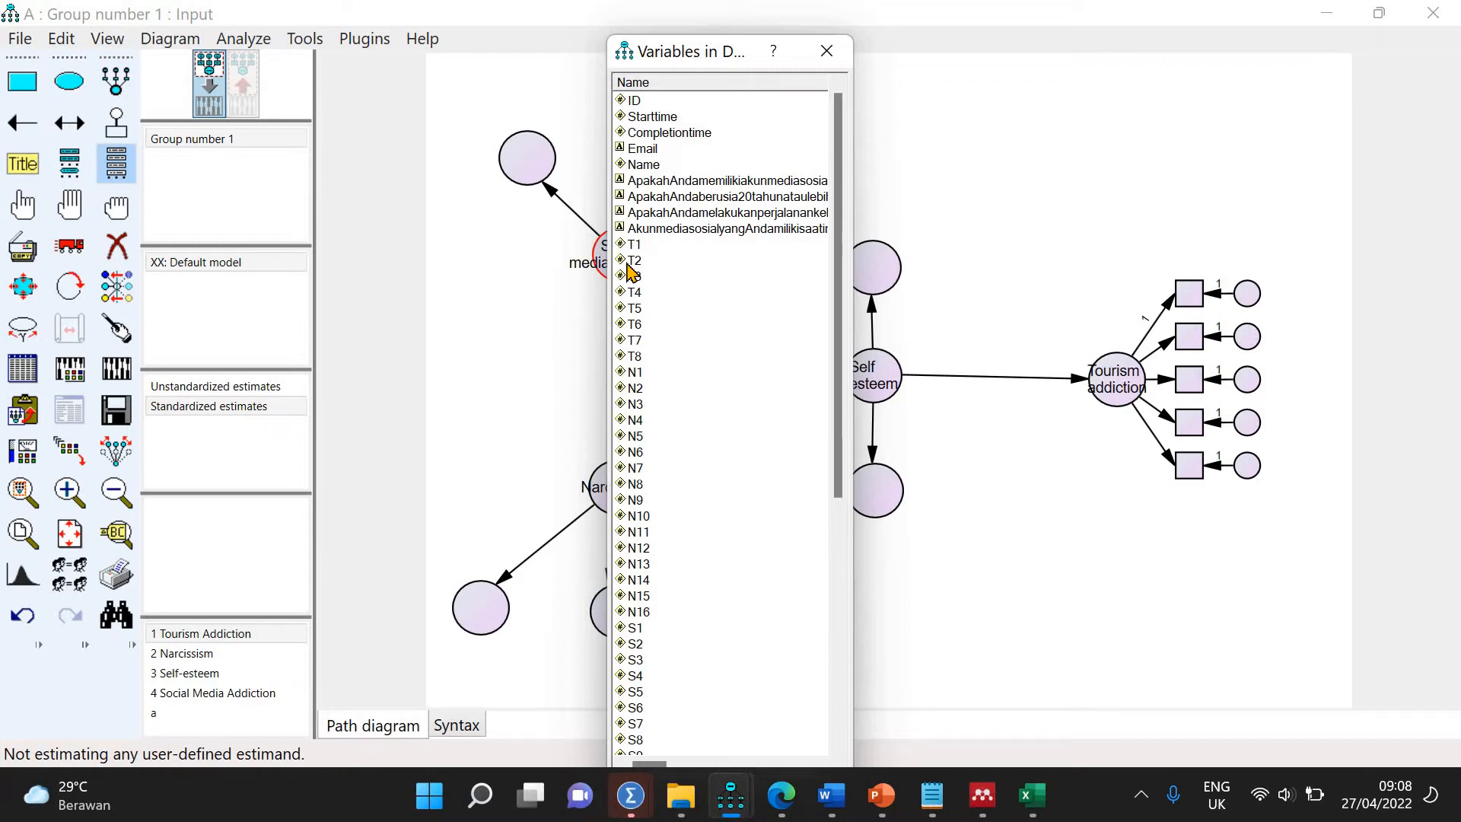
{"action": "left_click_drag", "start_coordinate": [629, 242], "coordinate": [1183, 293]}
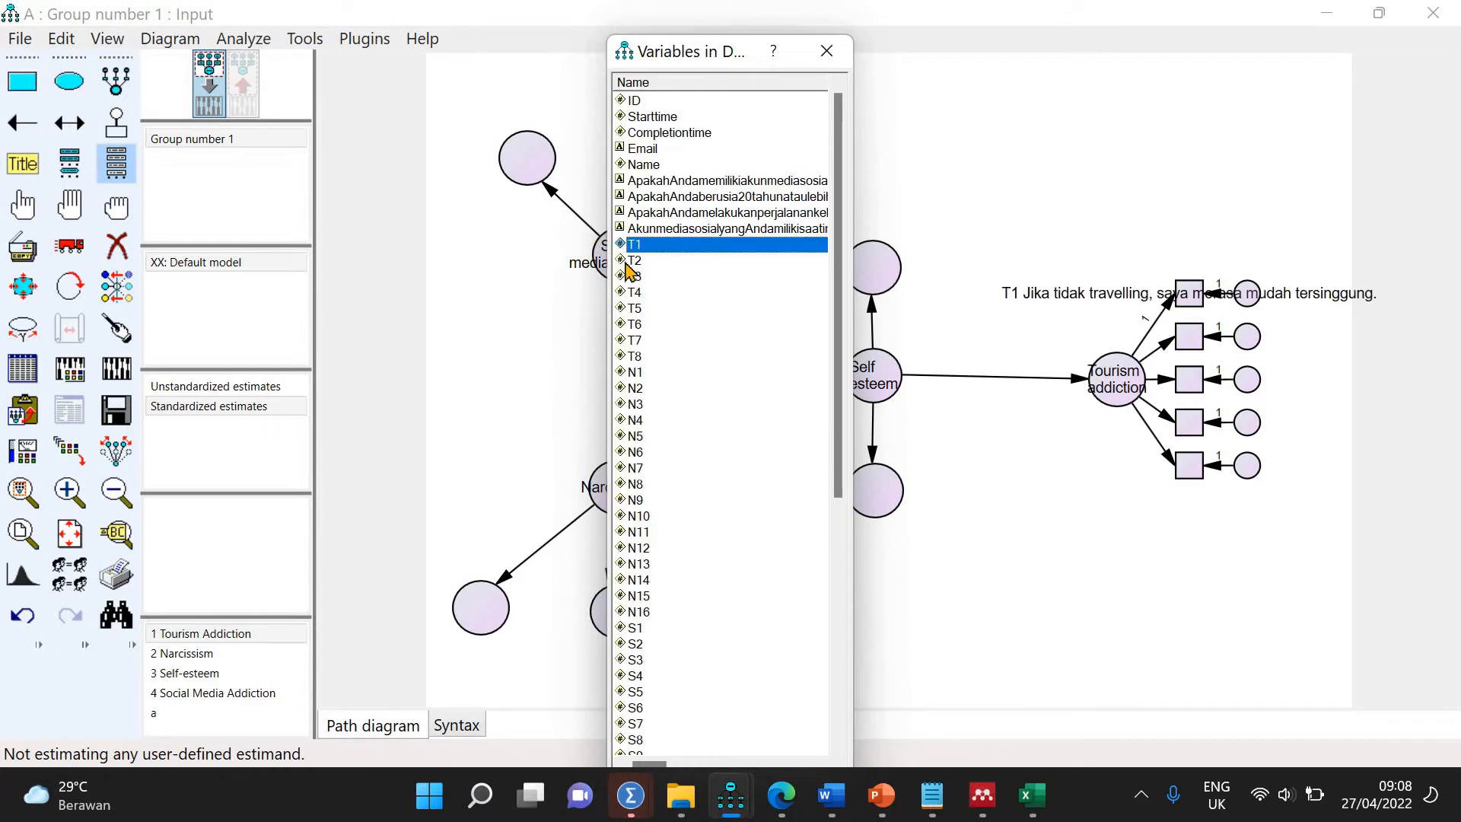
{"action": "left_click_drag", "start_coordinate": [629, 263], "coordinate": [1184, 338]}
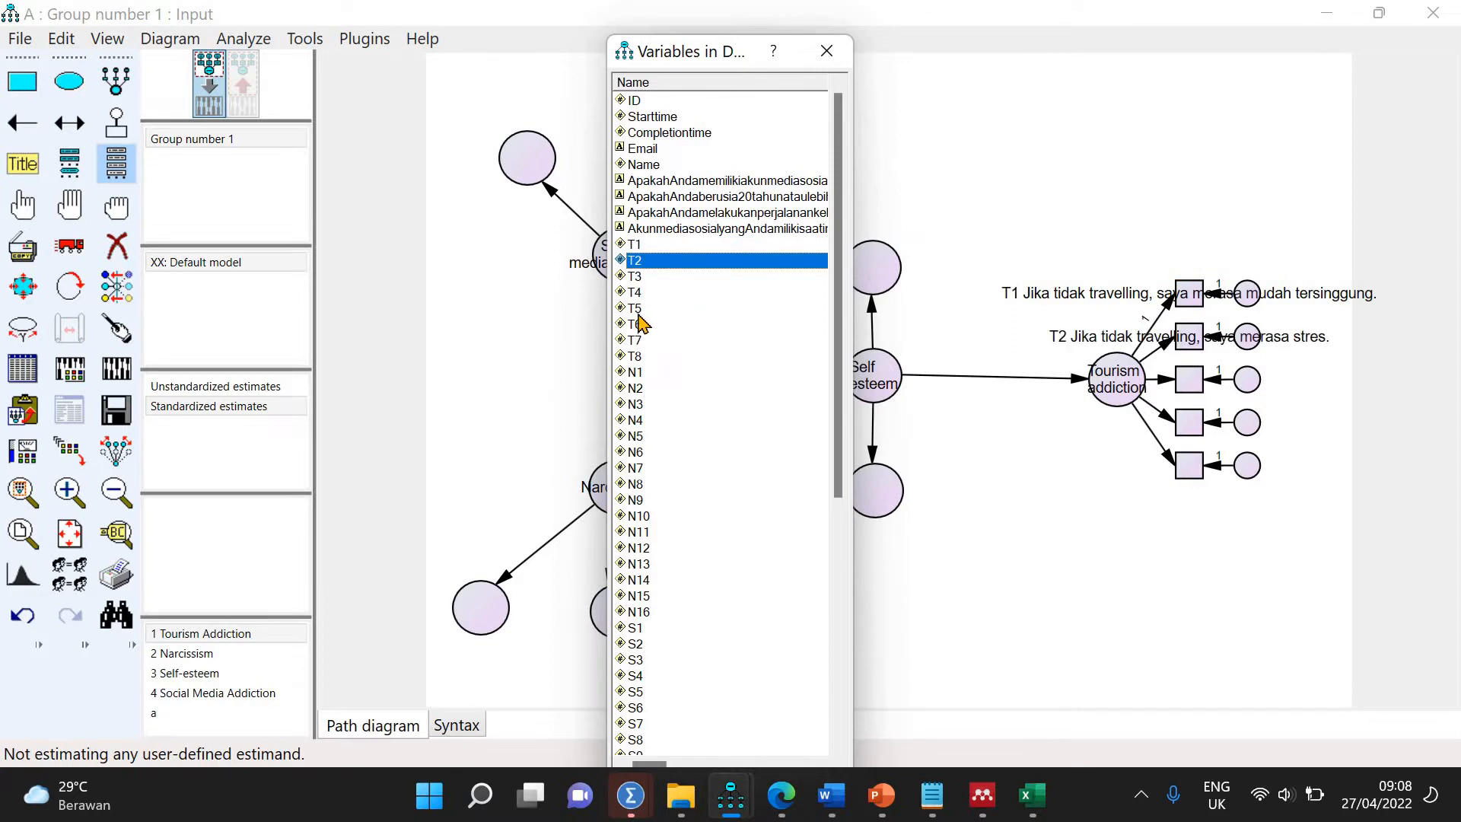
{"action": "left_click_drag", "start_coordinate": [639, 310], "coordinate": [1198, 385]}
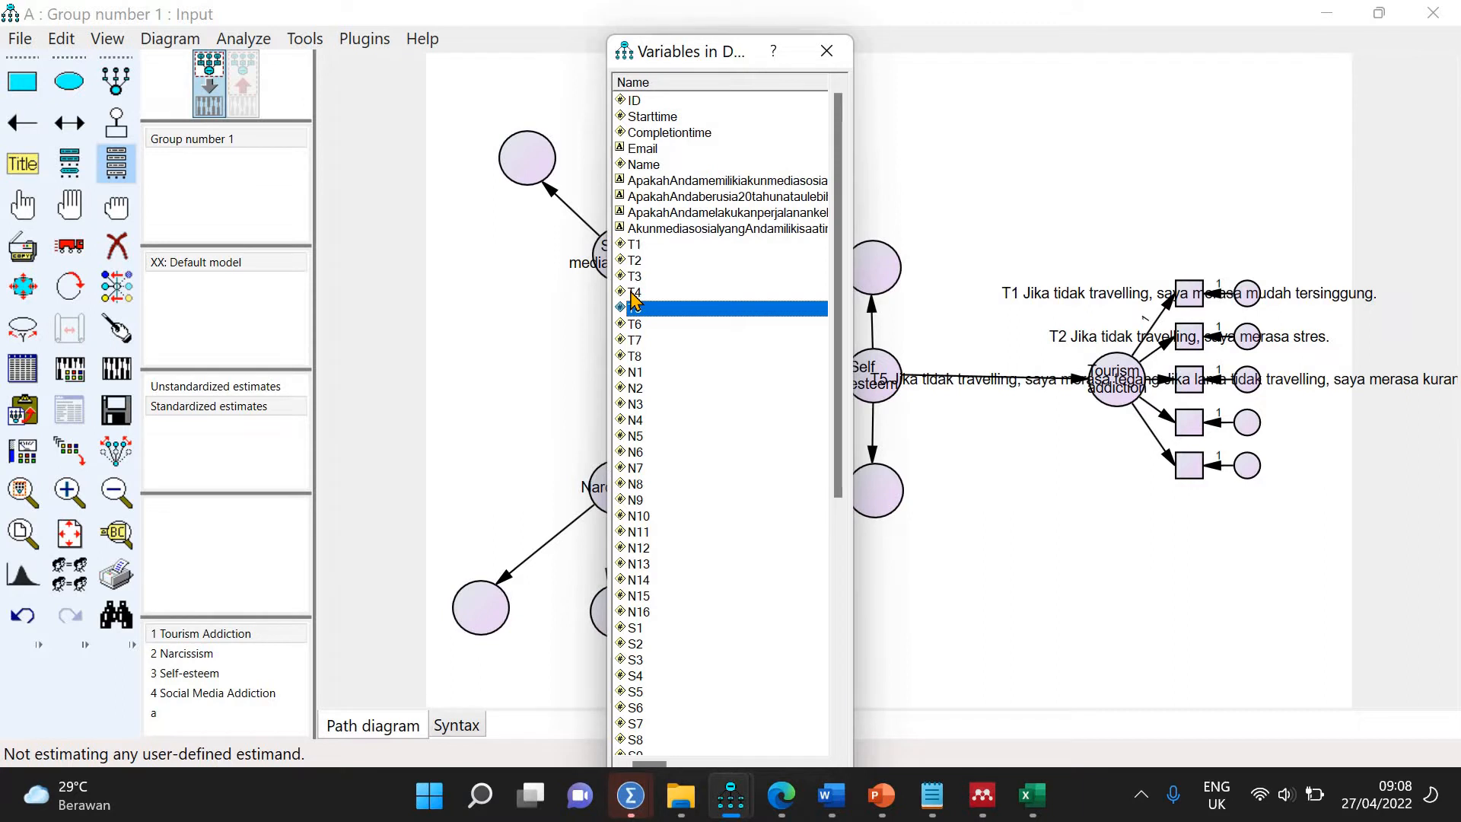
{"action": "left_click_drag", "start_coordinate": [634, 292], "coordinate": [1193, 427]}
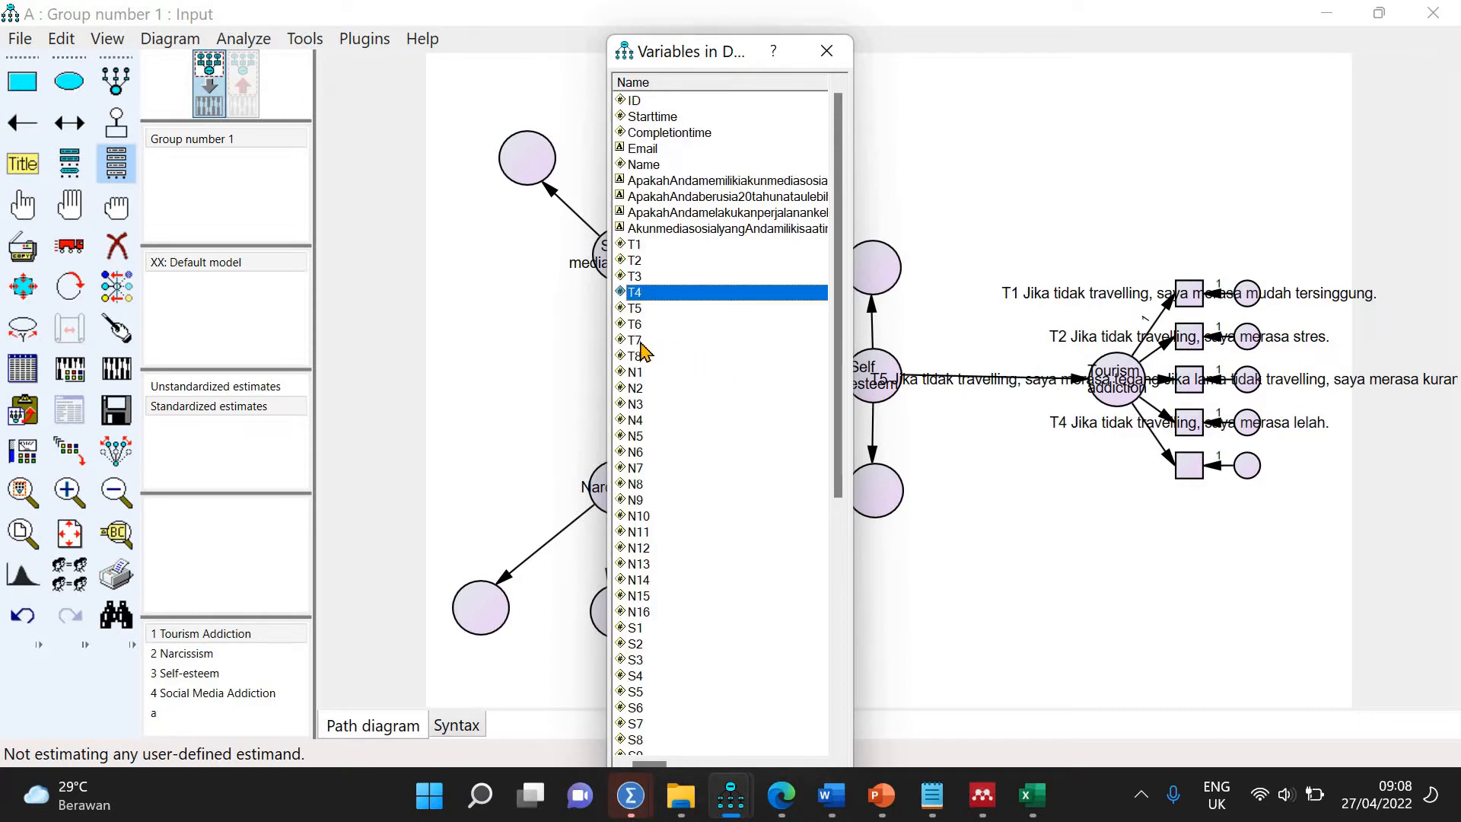
{"action": "left_click_drag", "start_coordinate": [636, 356], "coordinate": [1191, 466]}
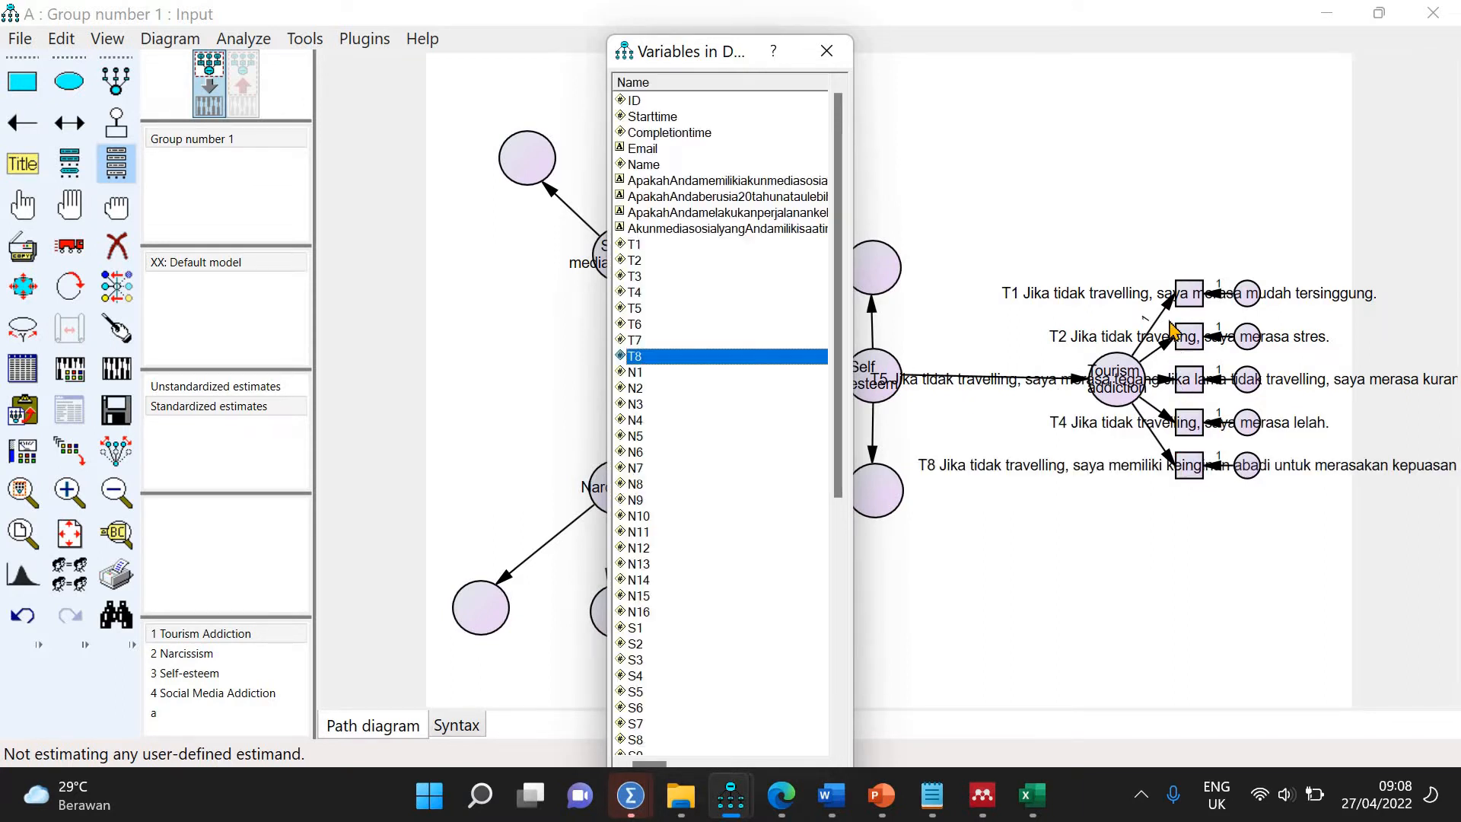
Clear the variable labels of the five Tourism addiction indicators so that only their variable names are shown
{"action": "double_click", "coordinate": [1191, 304]}
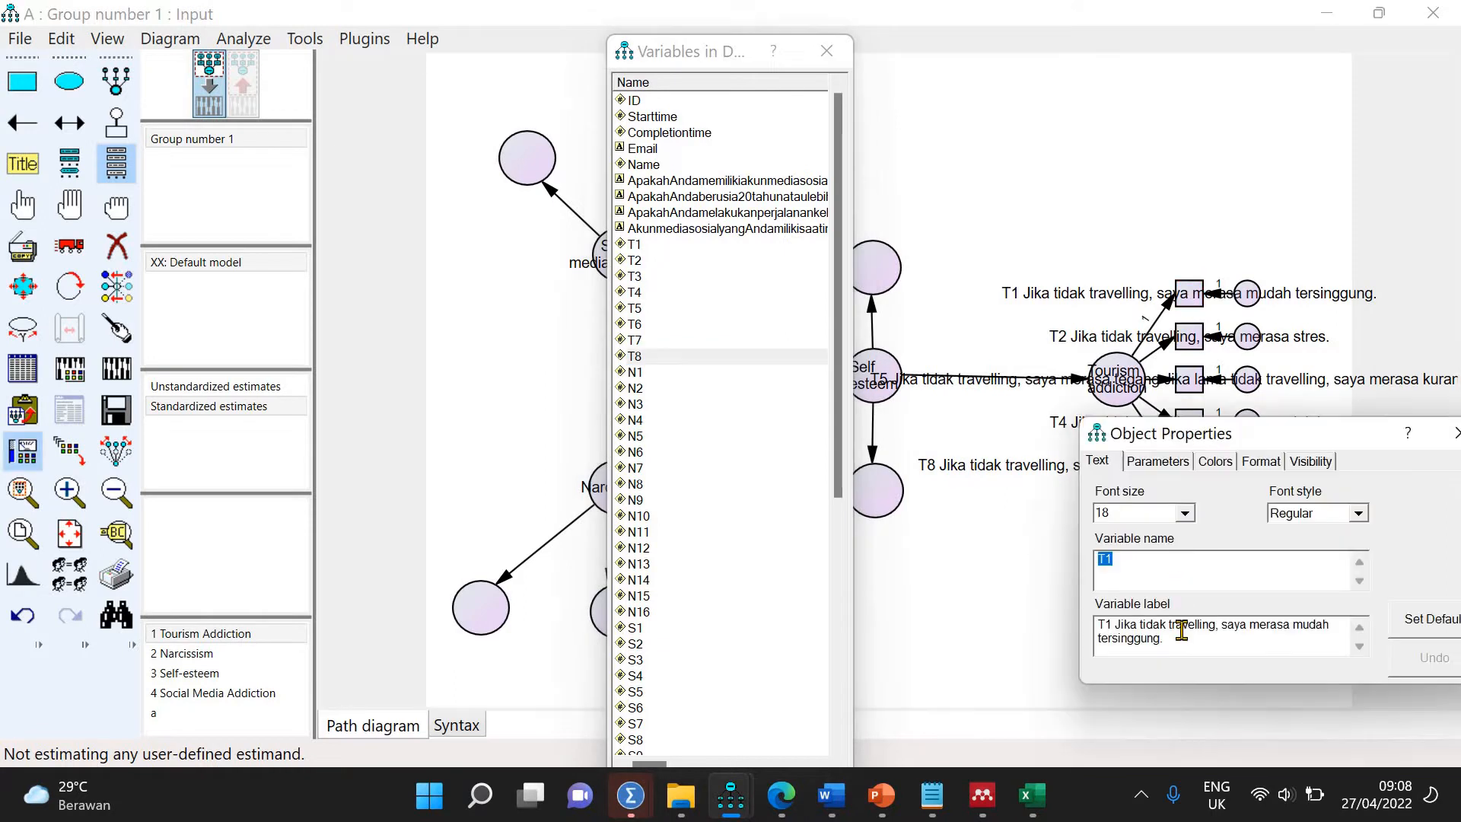
{"action": "left_click_drag", "start_coordinate": [1179, 630], "coordinate": [1179, 630]}
{"action": "key", "text": "Delete"}
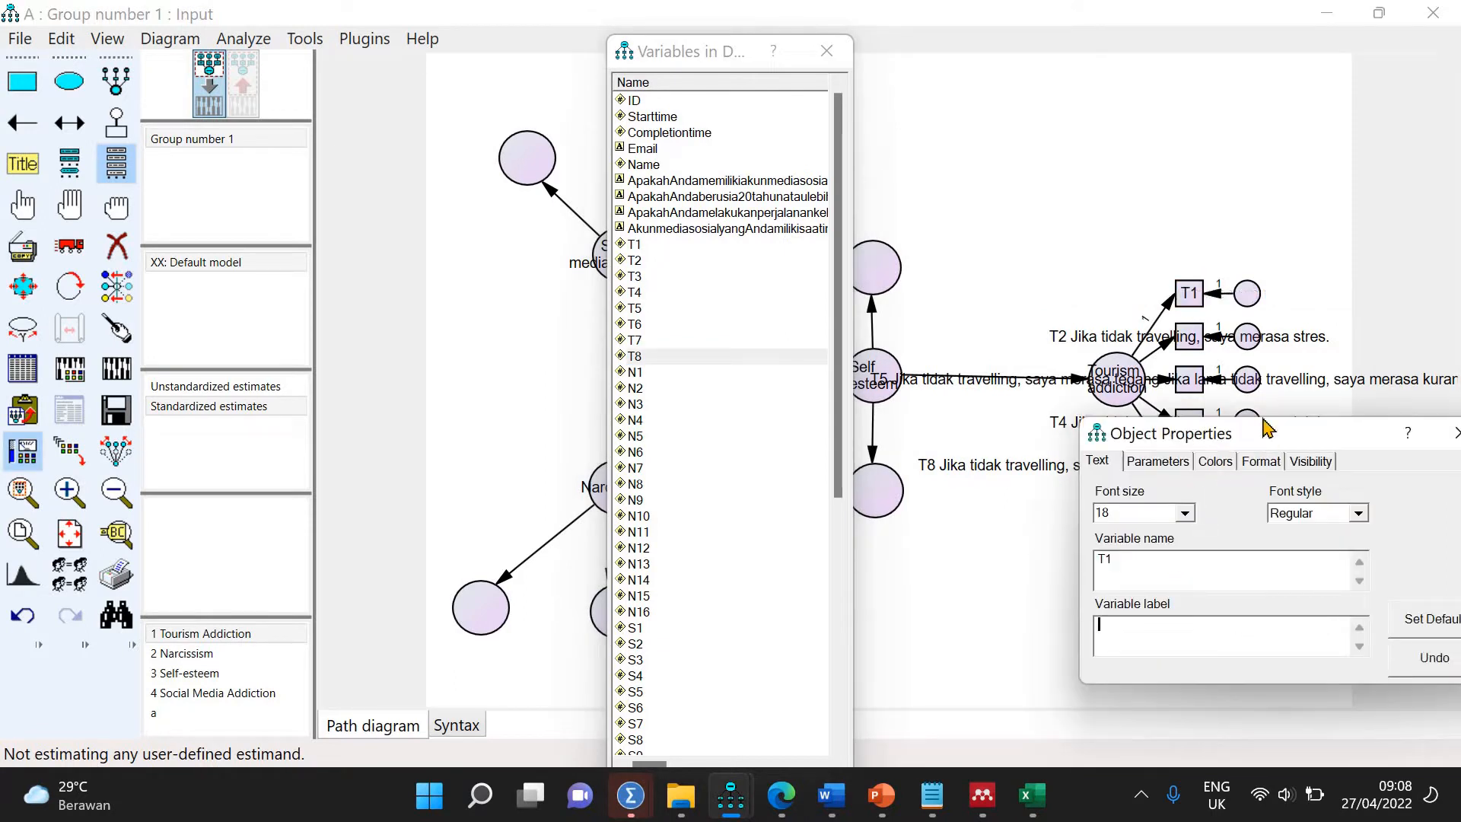
{"action": "left_click", "coordinate": [1190, 465]}
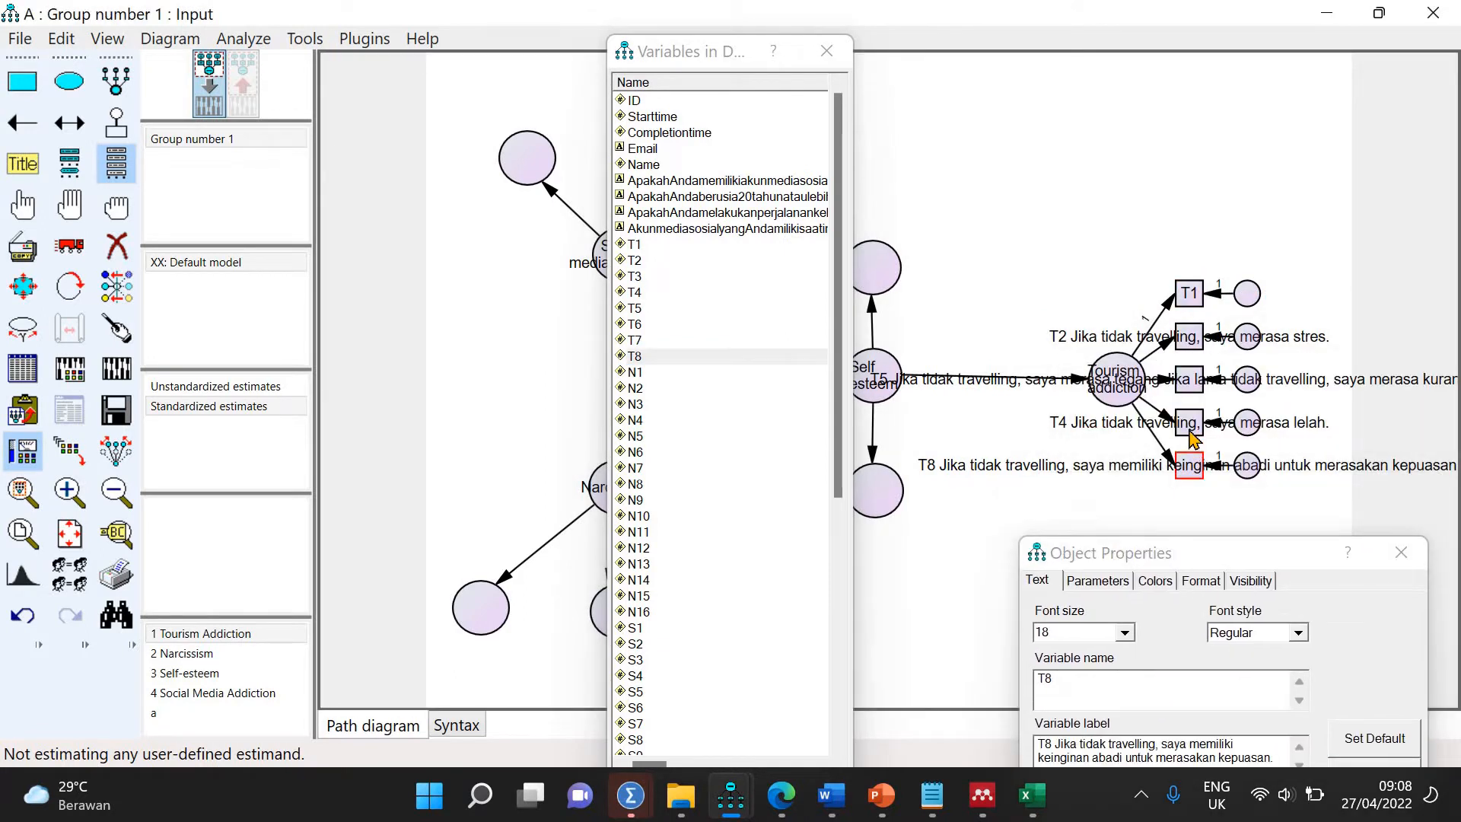
{"action": "left_click", "coordinate": [1189, 422]}
{"action": "key", "text": "Delete"}
{"action": "left_click", "coordinate": [1191, 379]}
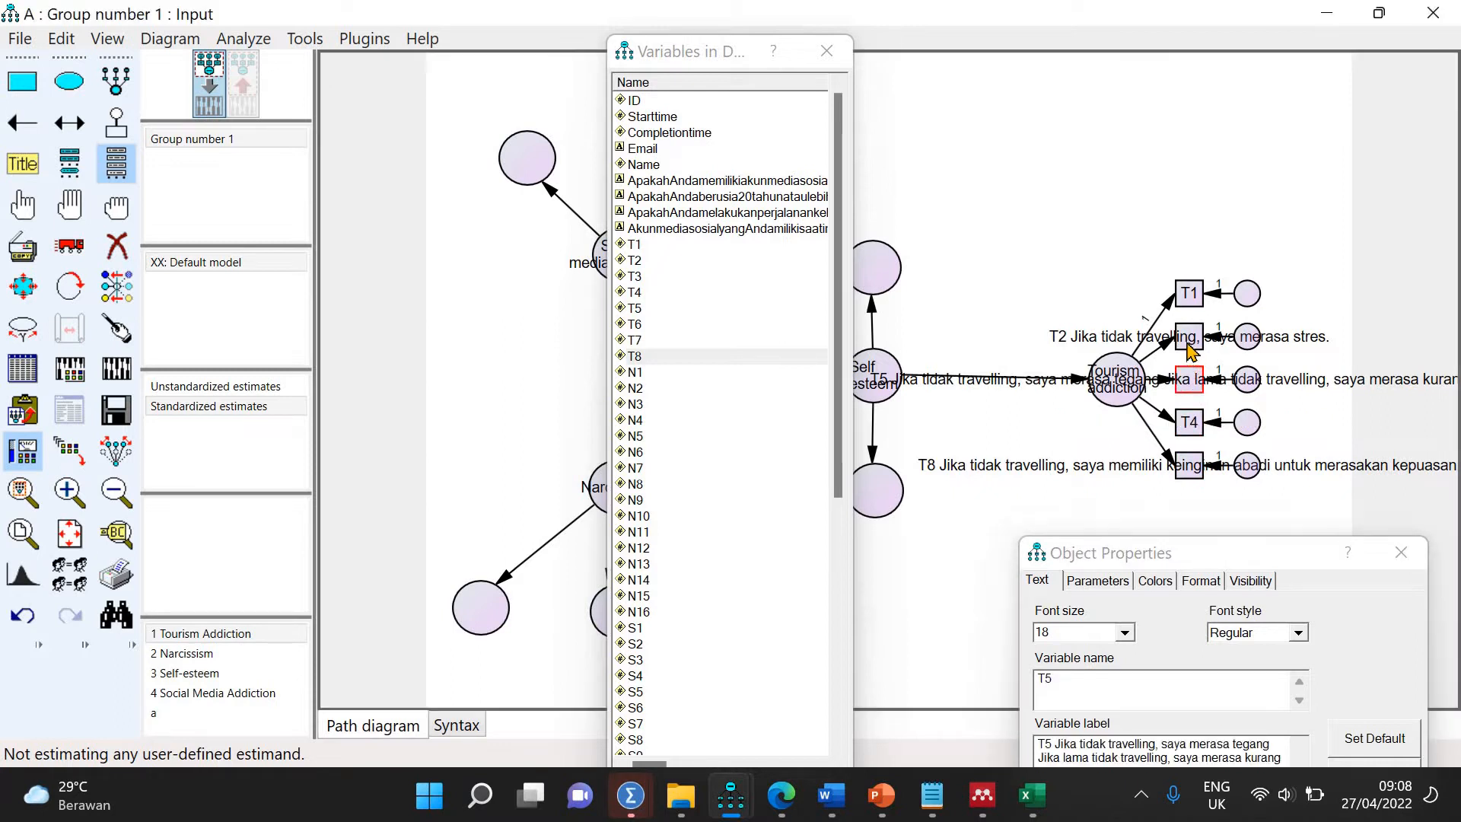
{"action": "left_click", "coordinate": [1189, 337]}
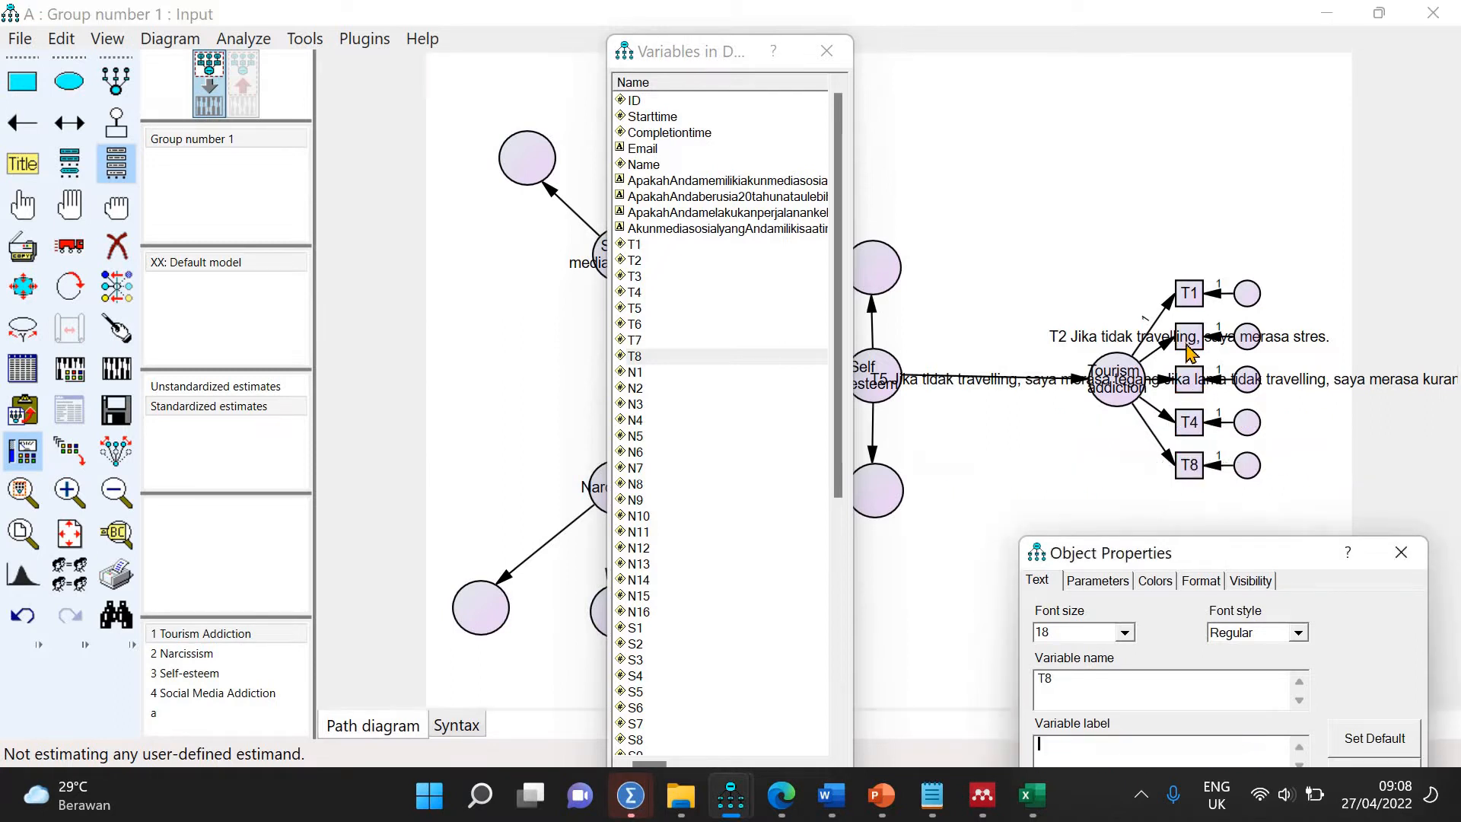
{"action": "left_click", "coordinate": [1187, 345]}
{"action": "key", "text": "Delete"}
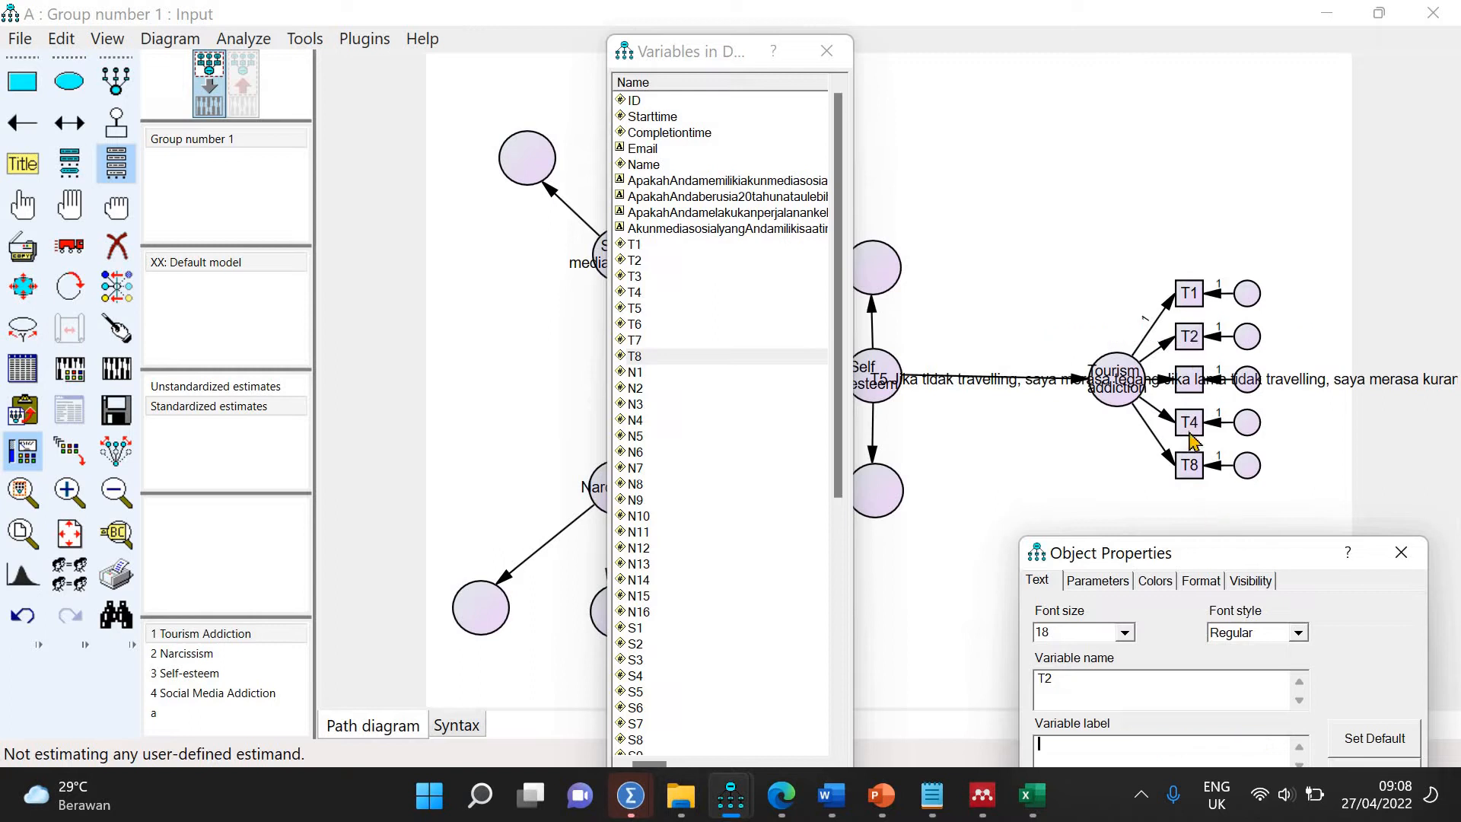
{"action": "left_click", "coordinate": [1191, 384]}
{"action": "key", "text": "Delete"}
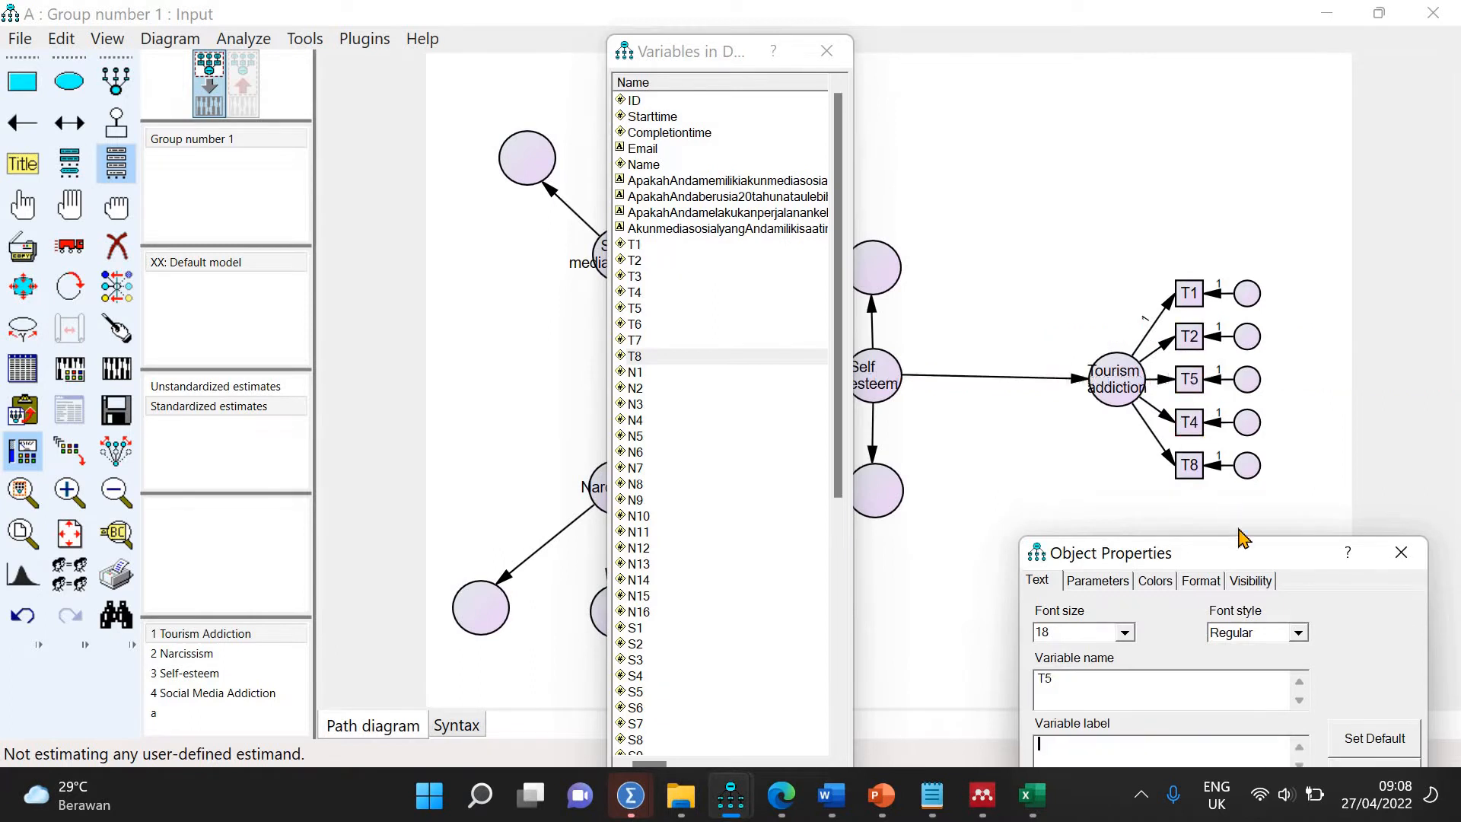
{"action": "left_click", "coordinate": [1400, 555]}
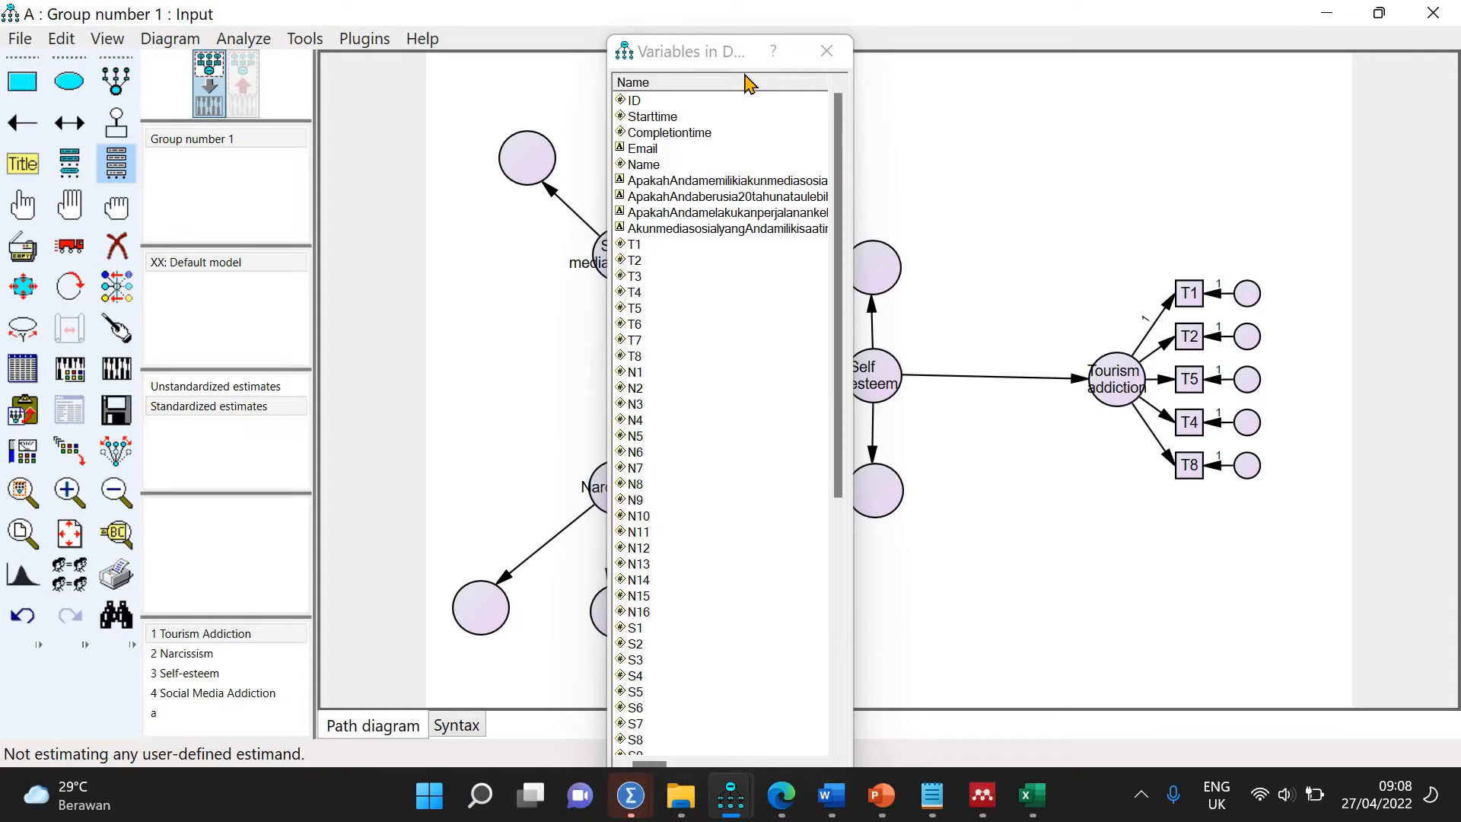
Move the variable list off the Self esteem area and add three indicators with error terms to each of its two dimensions
{"action": "left_click_drag", "start_coordinate": [685, 53], "coordinate": [1190, 38]}
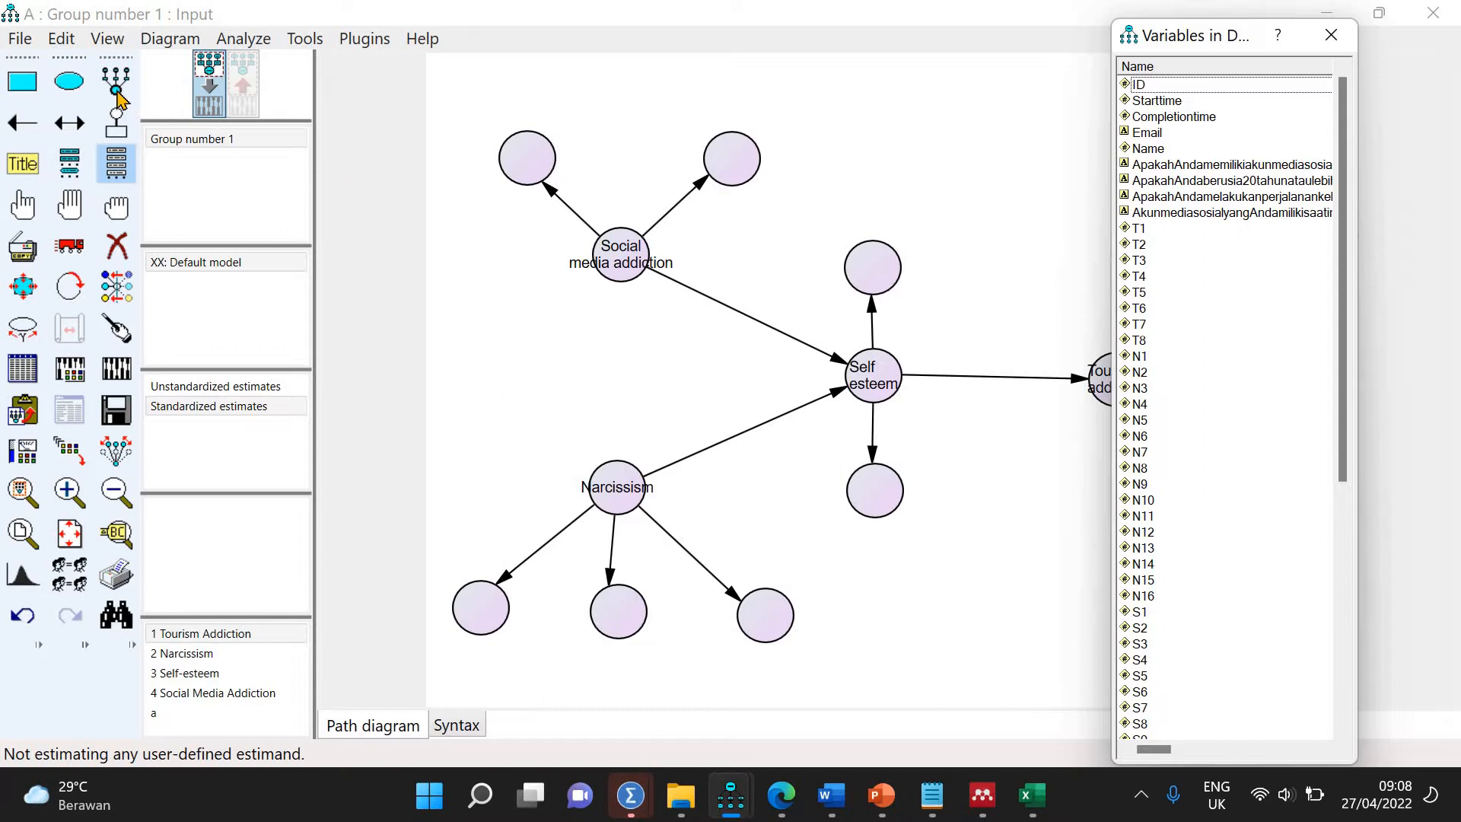
{"action": "key", "text": "ctrl+o"}
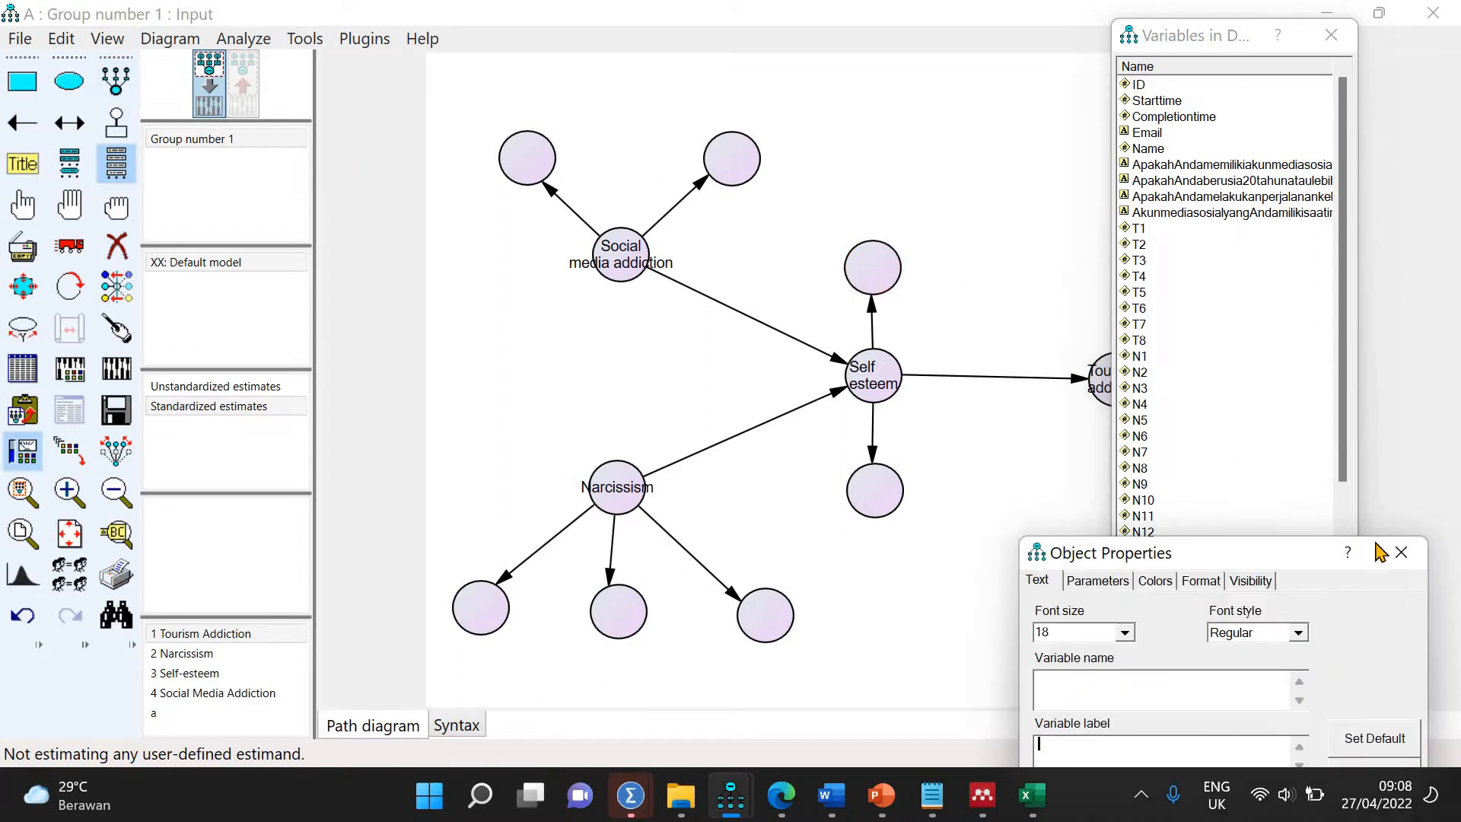
{"action": "left_click", "coordinate": [1401, 553]}
{"action": "left_click", "coordinate": [115, 79]}
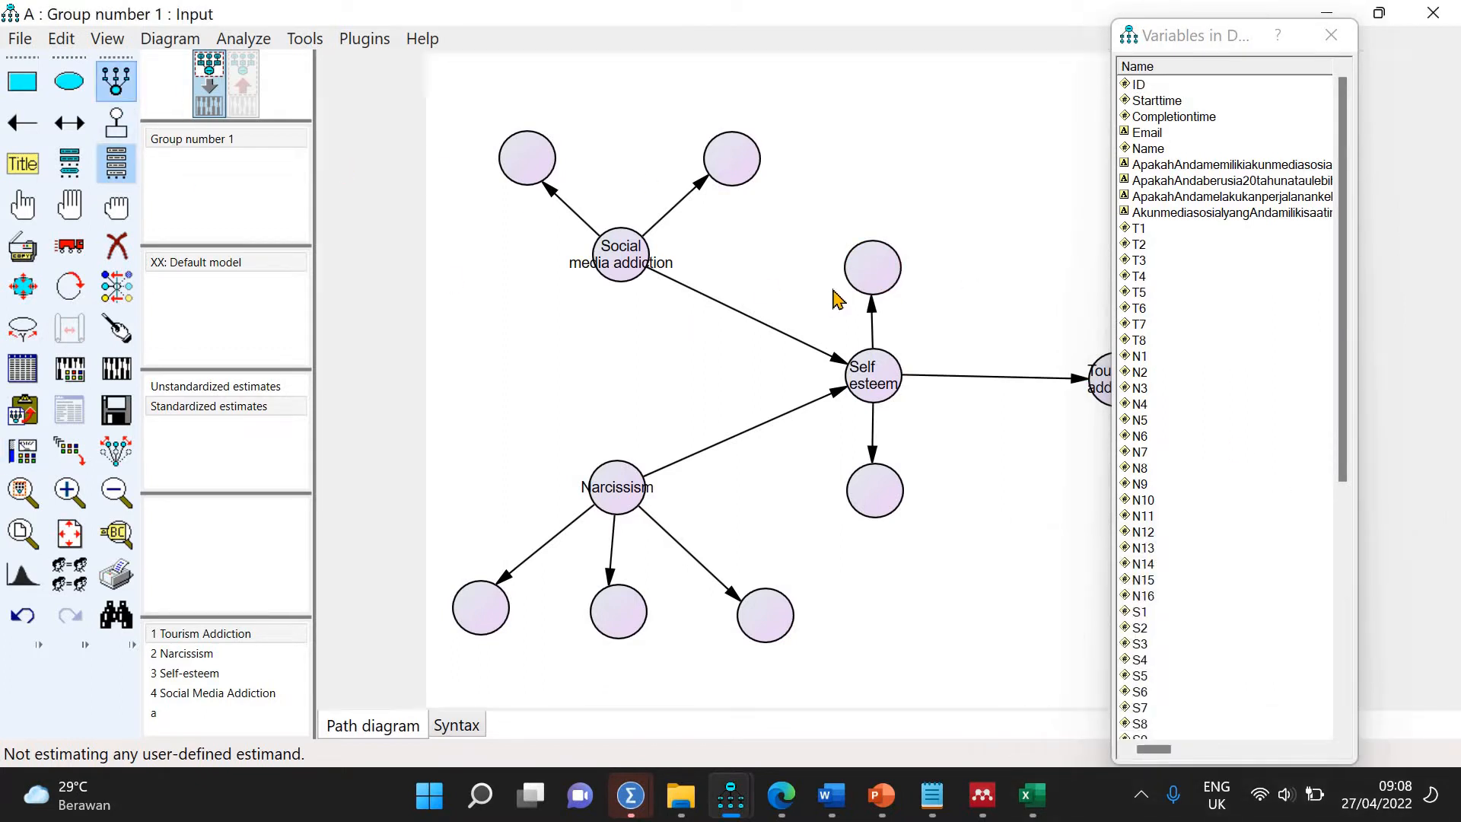
{"action": "left_click", "coordinate": [859, 262]}
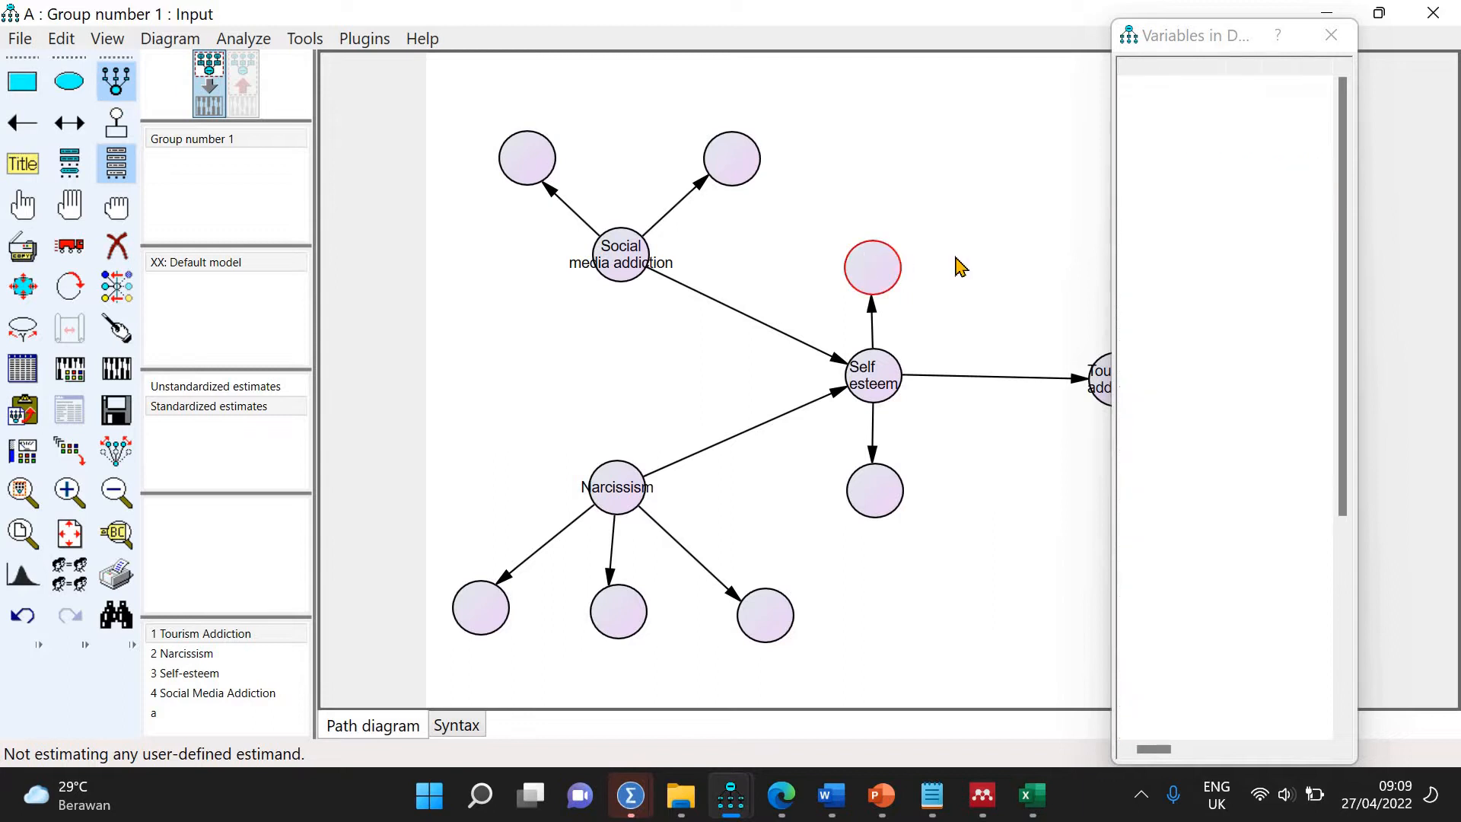
{"action": "left_click", "coordinate": [877, 268]}
{"action": "left_click", "coordinate": [877, 268]}
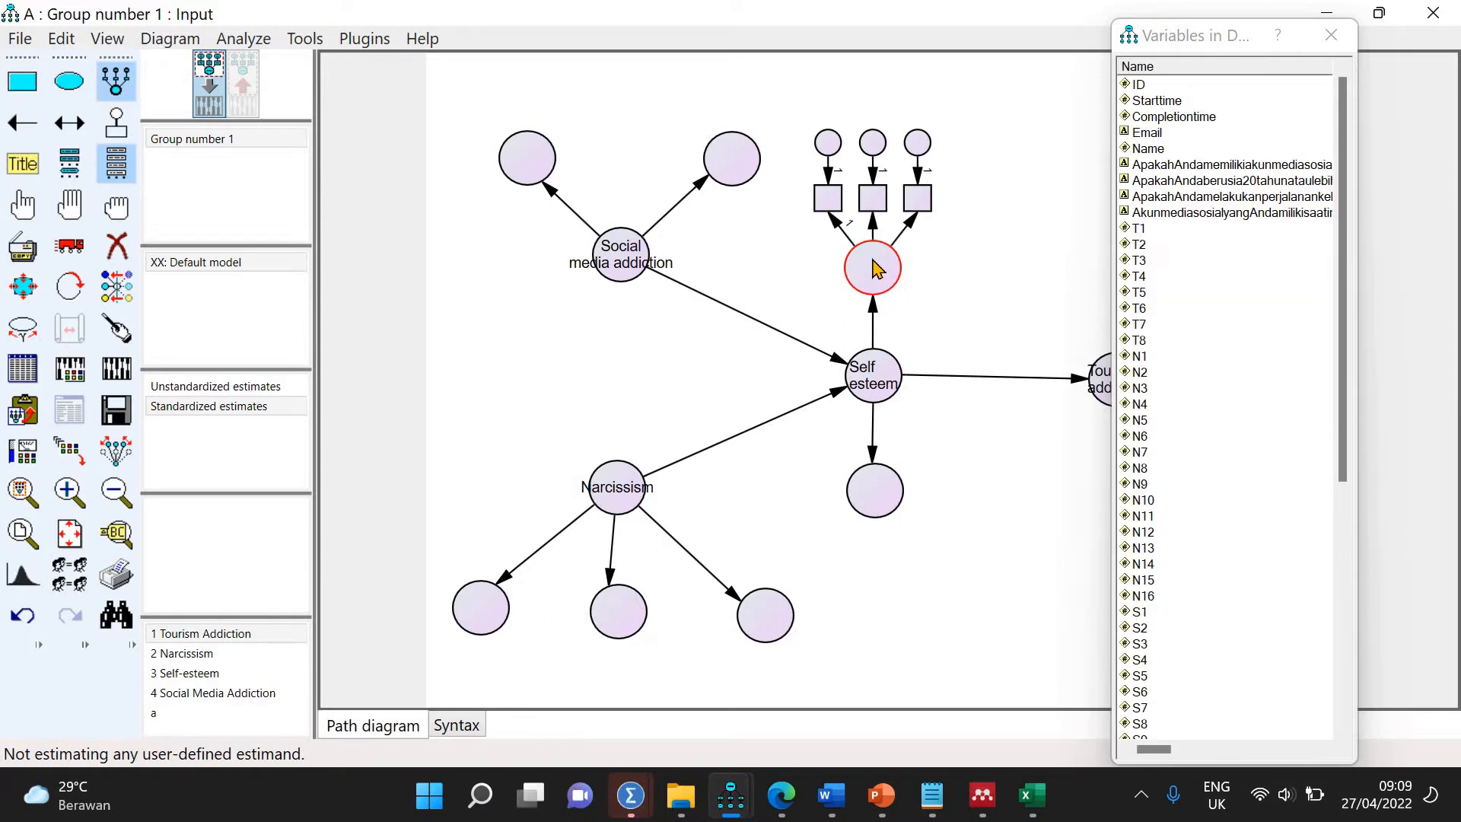
{"action": "left_click", "coordinate": [873, 495]}
{"action": "left_click", "coordinate": [874, 493]}
{"action": "left_click", "coordinate": [874, 493]}
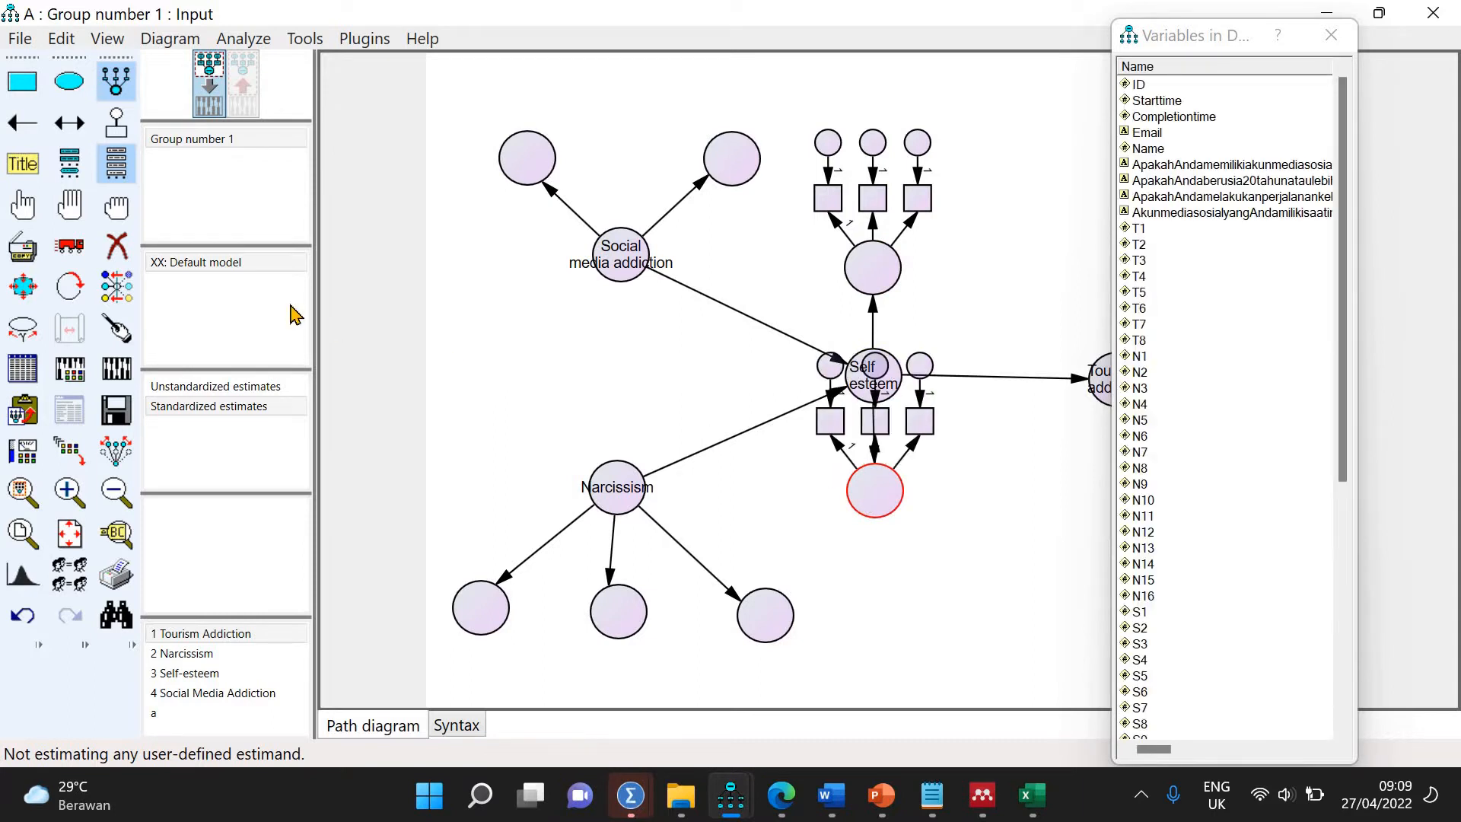
Rotate the indicators of both Self esteem dimensions to the right side of their circles
{"action": "left_click", "coordinate": [70, 286]}
{"action": "left_click", "coordinate": [874, 491]}
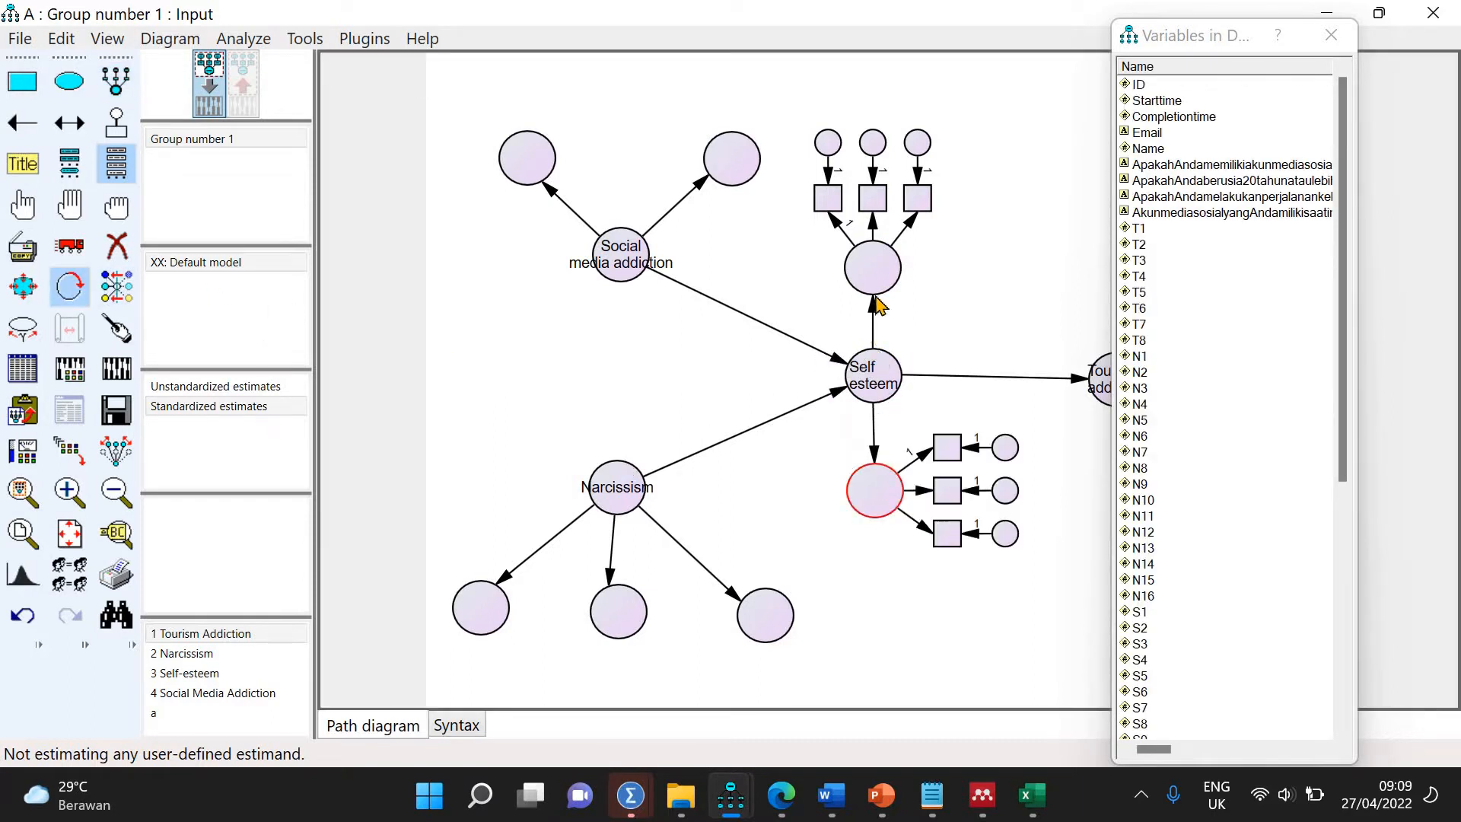
{"action": "left_click", "coordinate": [875, 271]}
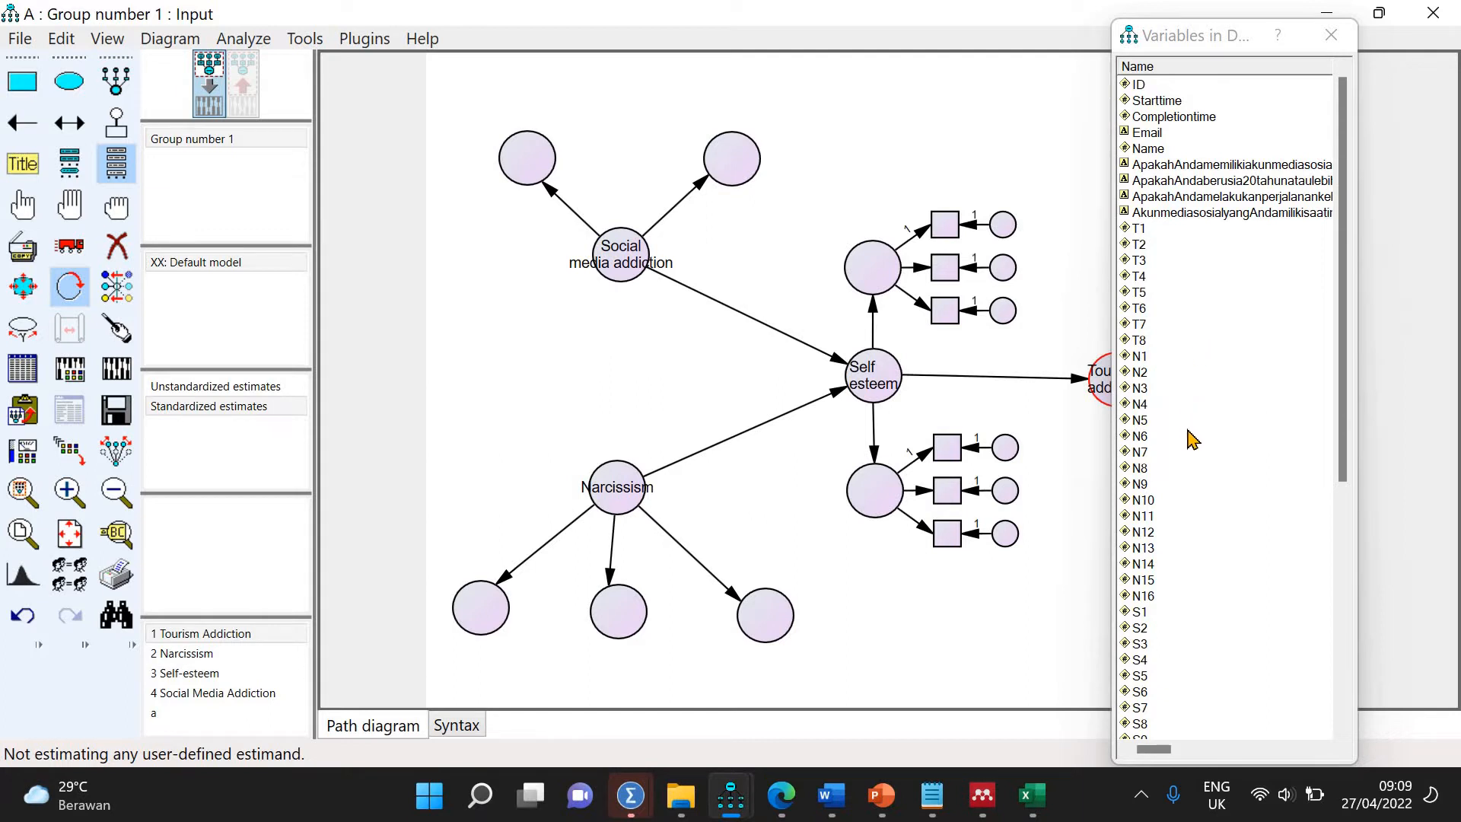
Assign S4, S2 and S6 to the upper Self esteem dimension's indicators and S8, S9 and S5 to the lower one's
{"action": "left_click_drag", "start_coordinate": [1139, 665], "coordinate": [944, 225]}
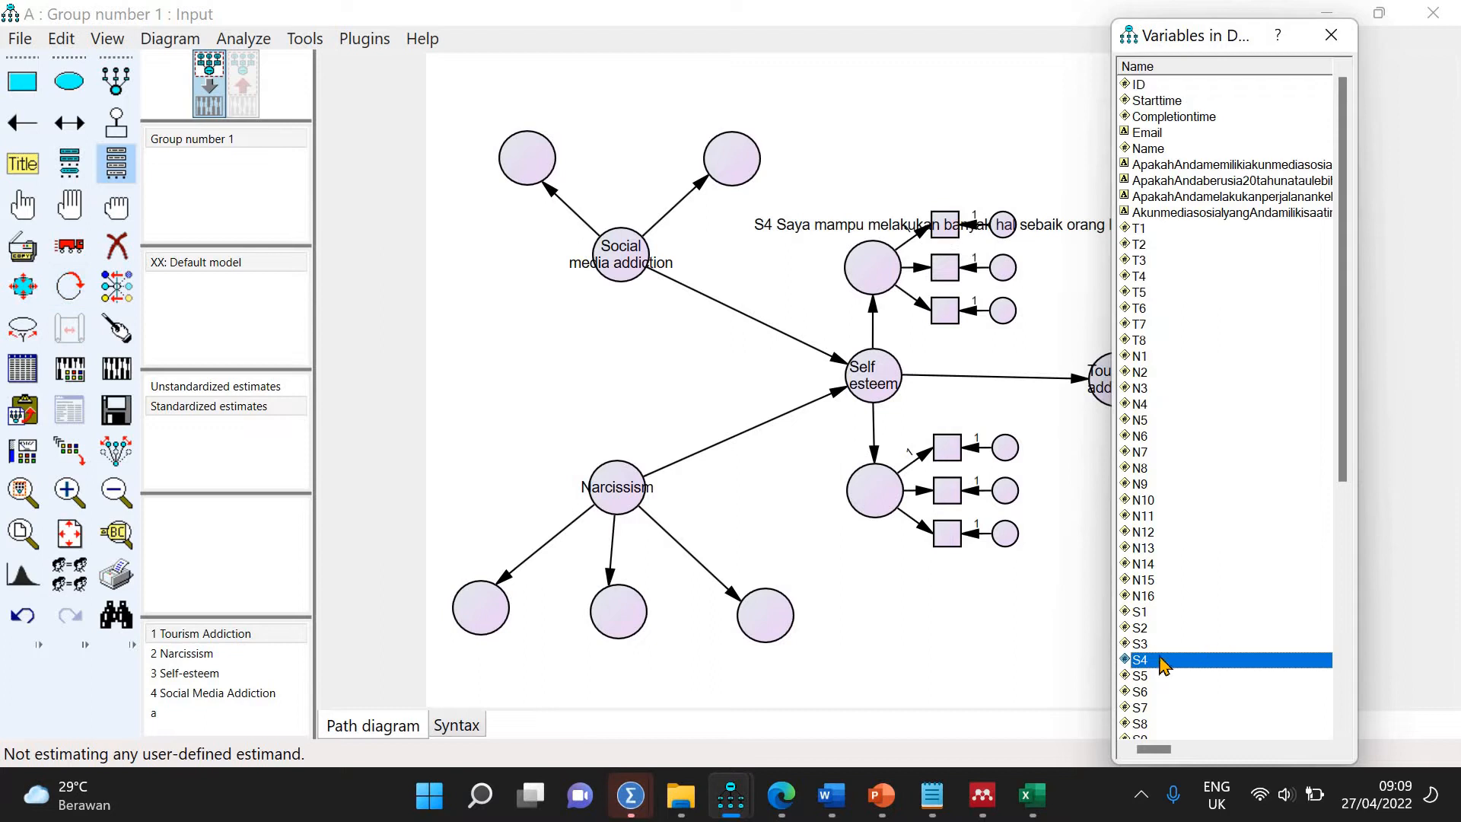
{"action": "left_click_drag", "start_coordinate": [1139, 629], "coordinate": [945, 267]}
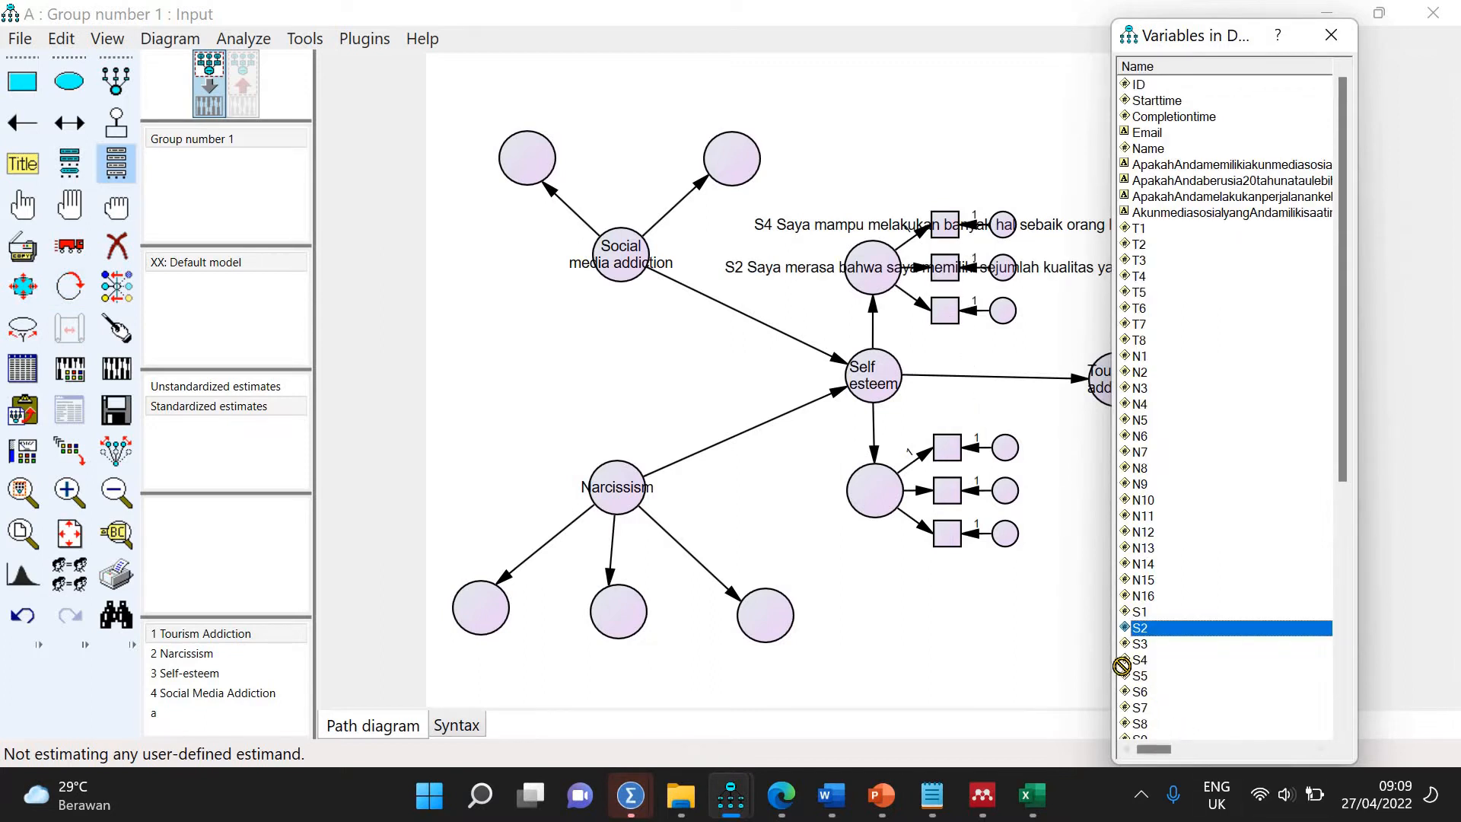
{"action": "left_click_drag", "start_coordinate": [1143, 692], "coordinate": [953, 321]}
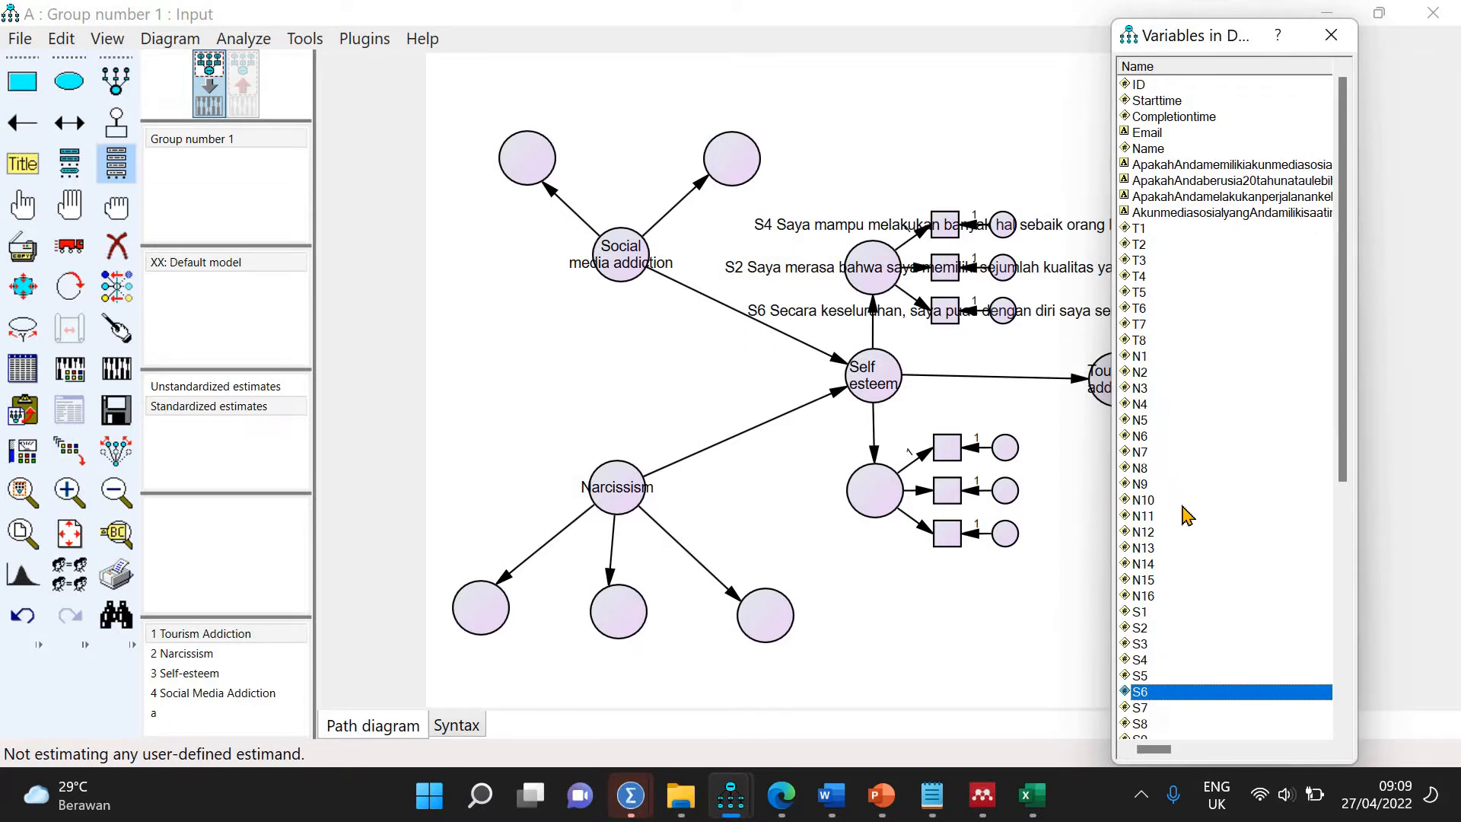
{"action": "left_click_drag", "start_coordinate": [1344, 461], "coordinate": [1340, 540]}
{"action": "left_click_drag", "start_coordinate": [1123, 584], "coordinate": [955, 455]}
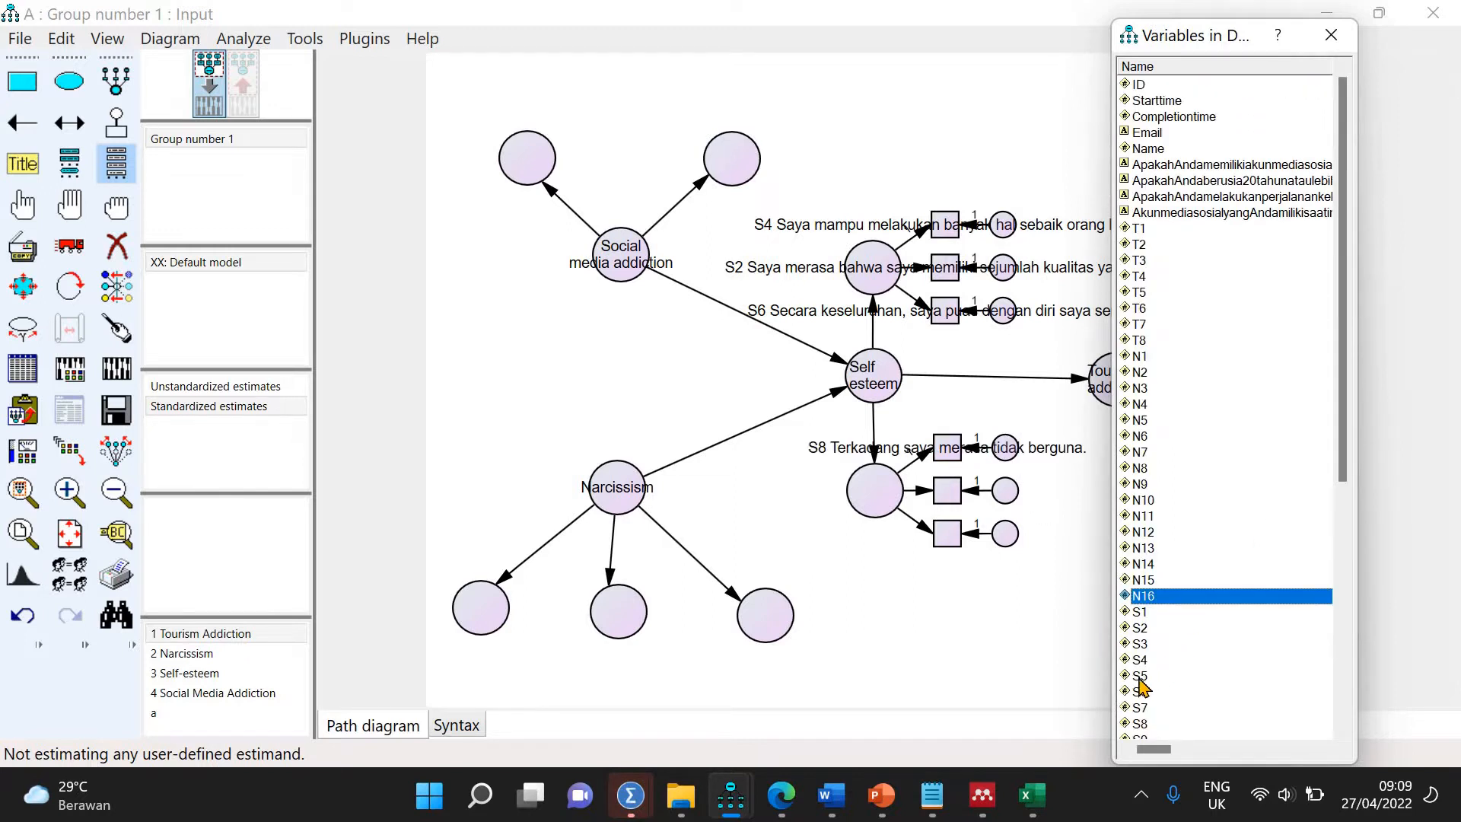
{"action": "left_click_drag", "start_coordinate": [1141, 677], "coordinate": [960, 536]}
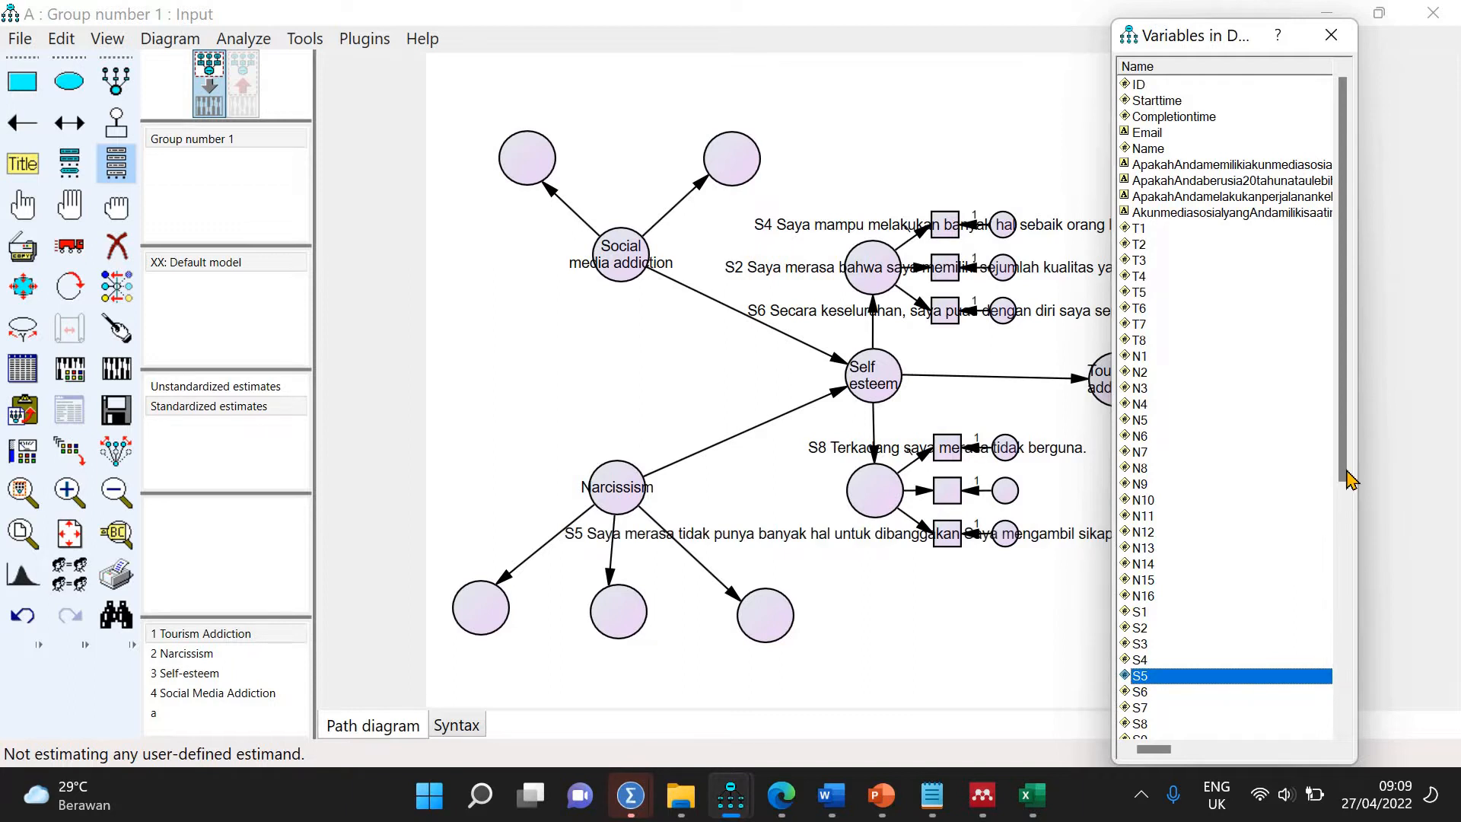
{"action": "left_click_drag", "start_coordinate": [1351, 479], "coordinate": [1351, 548]}
{"action": "left_click_drag", "start_coordinate": [1142, 628], "coordinate": [947, 502]}
Clear the variable labels of all six Self esteem indicators, leaving only their variable names
{"action": "double_click", "coordinate": [949, 540]}
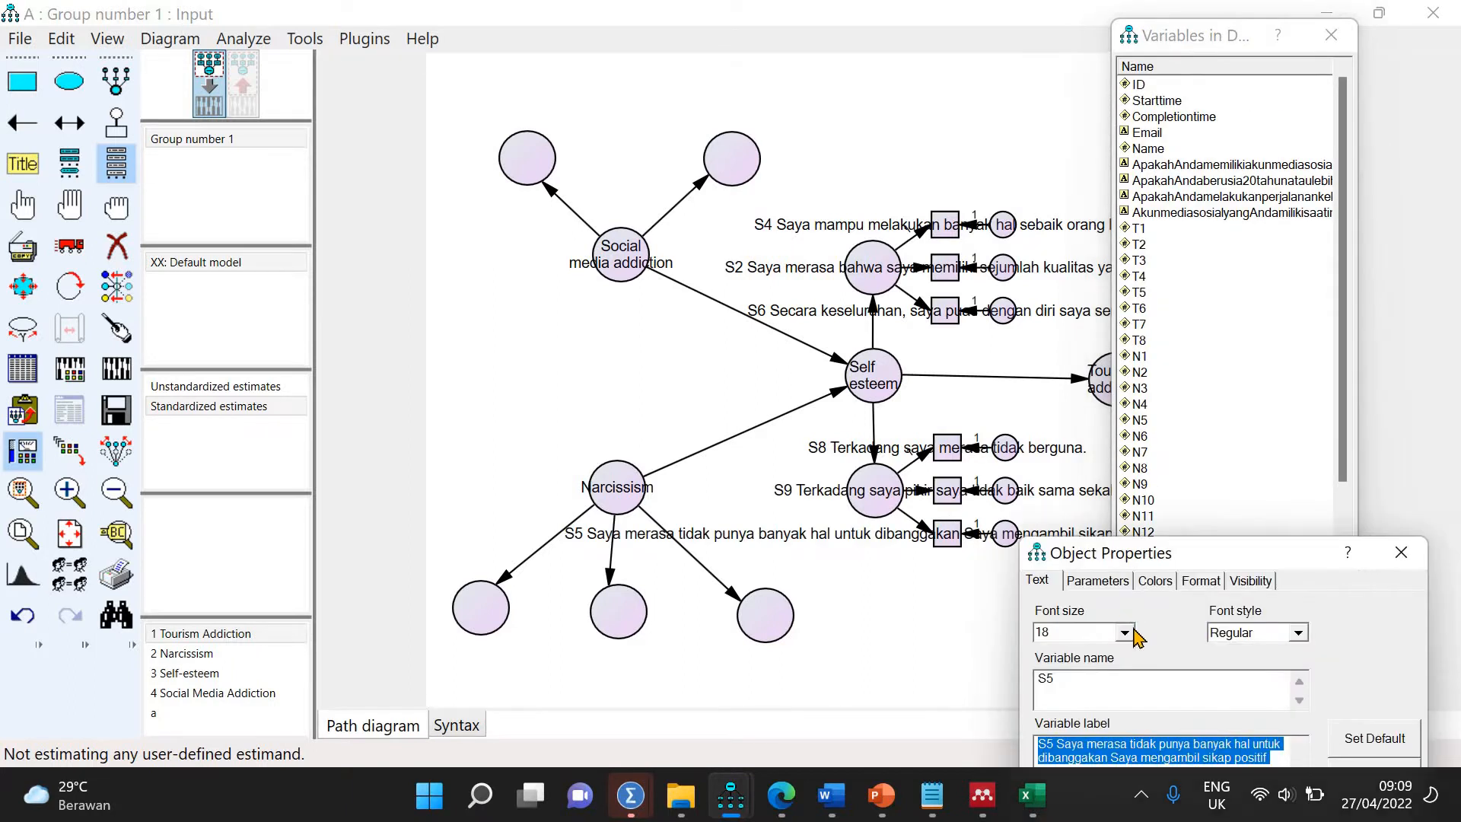
{"action": "key", "text": "BackSpace"}
{"action": "left_click", "coordinate": [951, 495]}
{"action": "key", "text": "BackSpace"}
{"action": "left_click", "coordinate": [951, 450]}
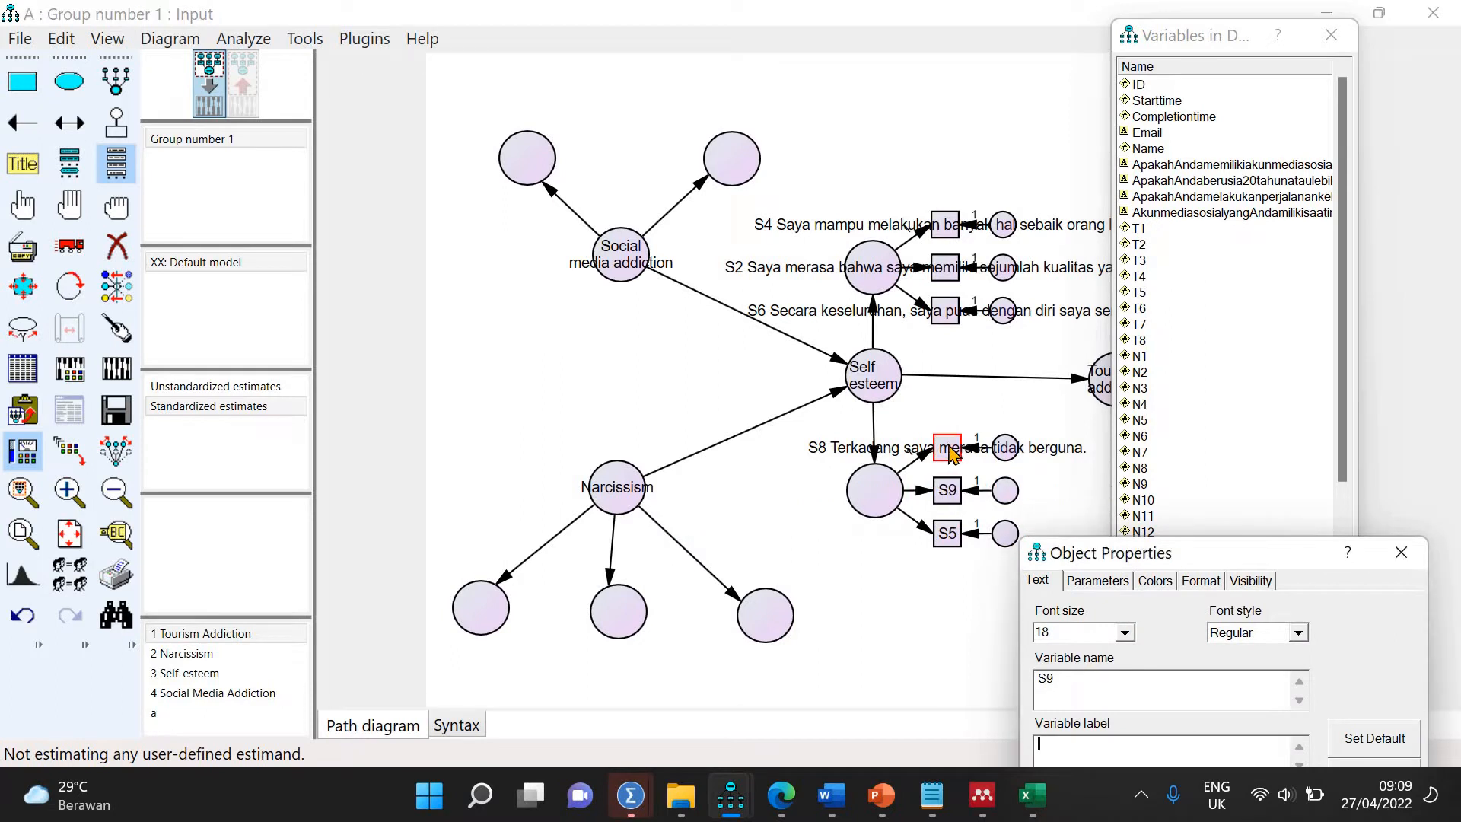
{"action": "key", "text": "BackSpace"}
{"action": "left_click", "coordinate": [943, 312]}
{"action": "key", "text": "BackSpace"}
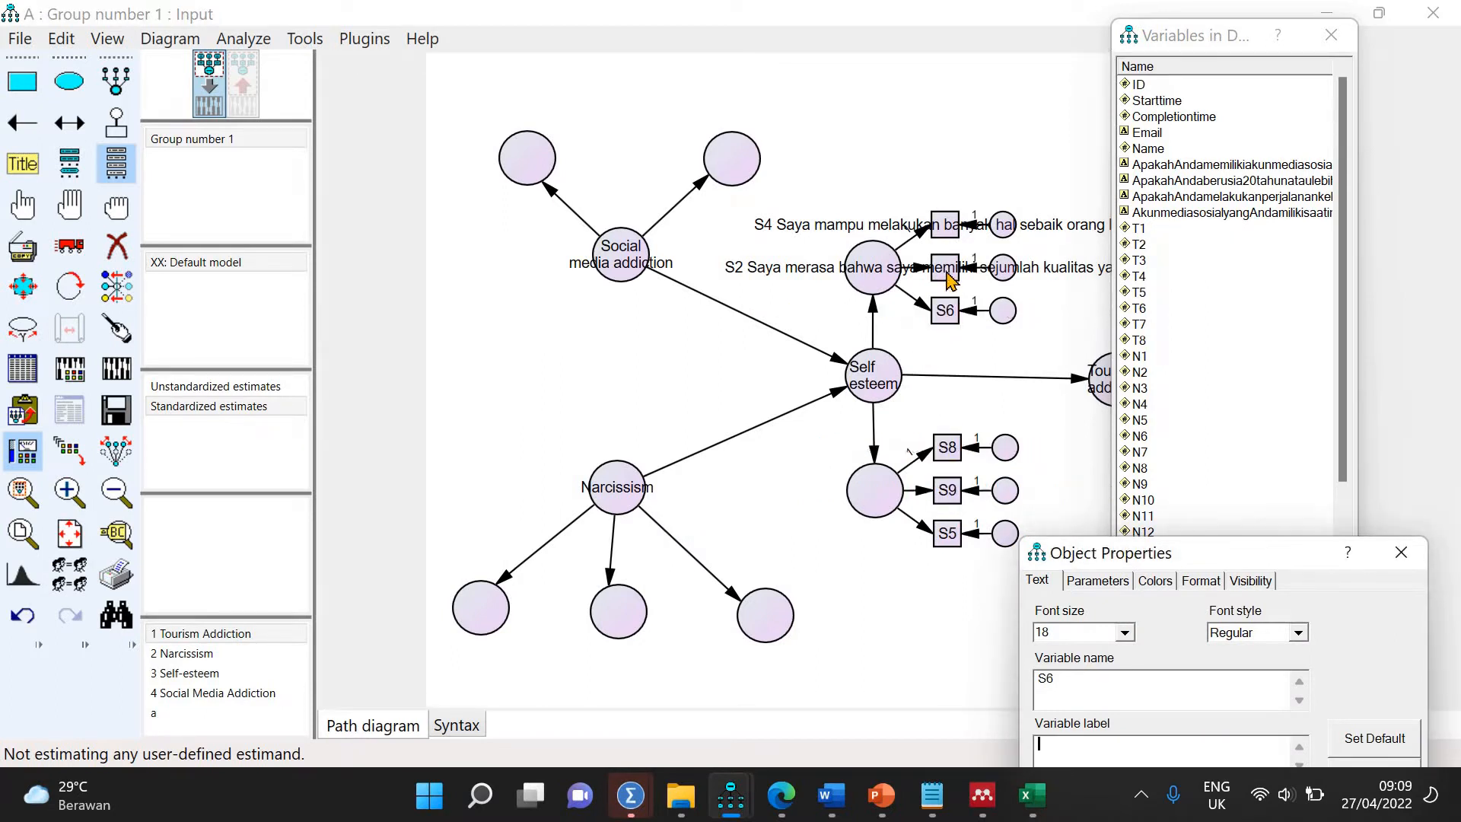
{"action": "key", "text": "BackSpace"}
{"action": "left_click", "coordinate": [944, 231]}
{"action": "key", "text": "BackSpace"}
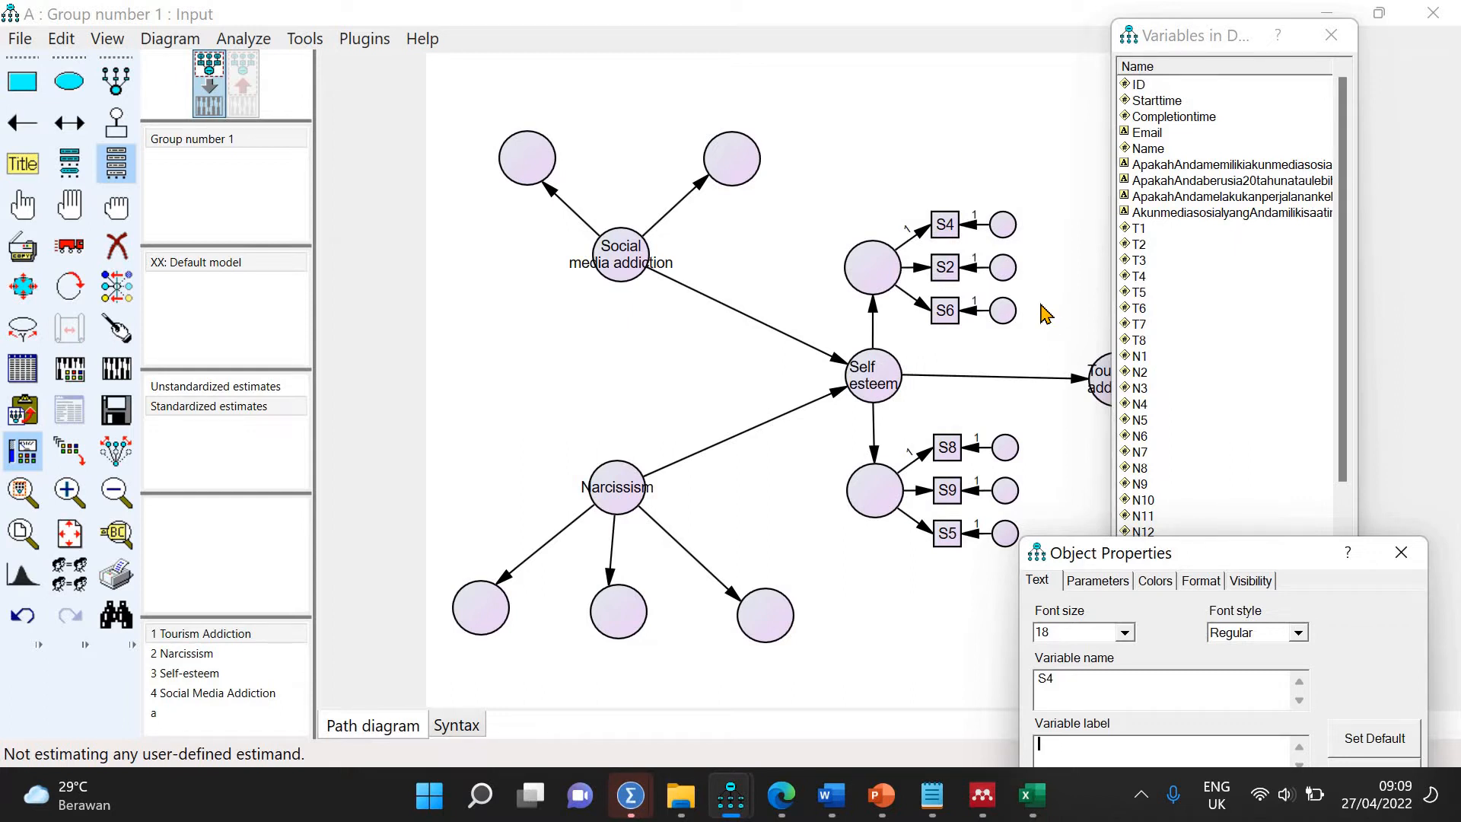
Add indicators with error terms to Narcissism's dimensions: four on the left circle, two on the middle and two on the right
{"action": "left_click", "coordinate": [115, 95]}
{"action": "left_click", "coordinate": [482, 615]}
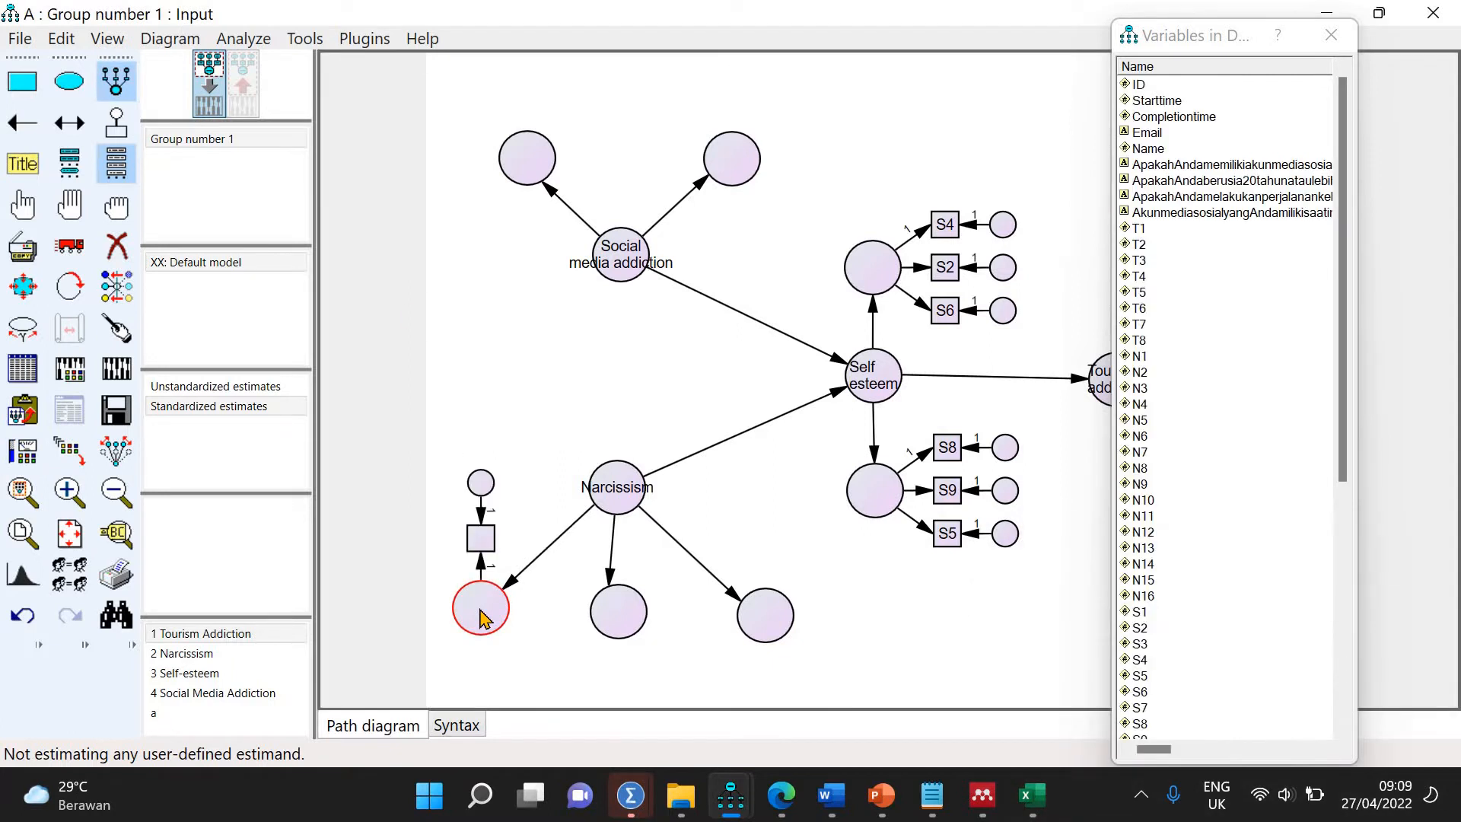
{"action": "left_click", "coordinate": [481, 617]}
{"action": "left_click", "coordinate": [480, 616]}
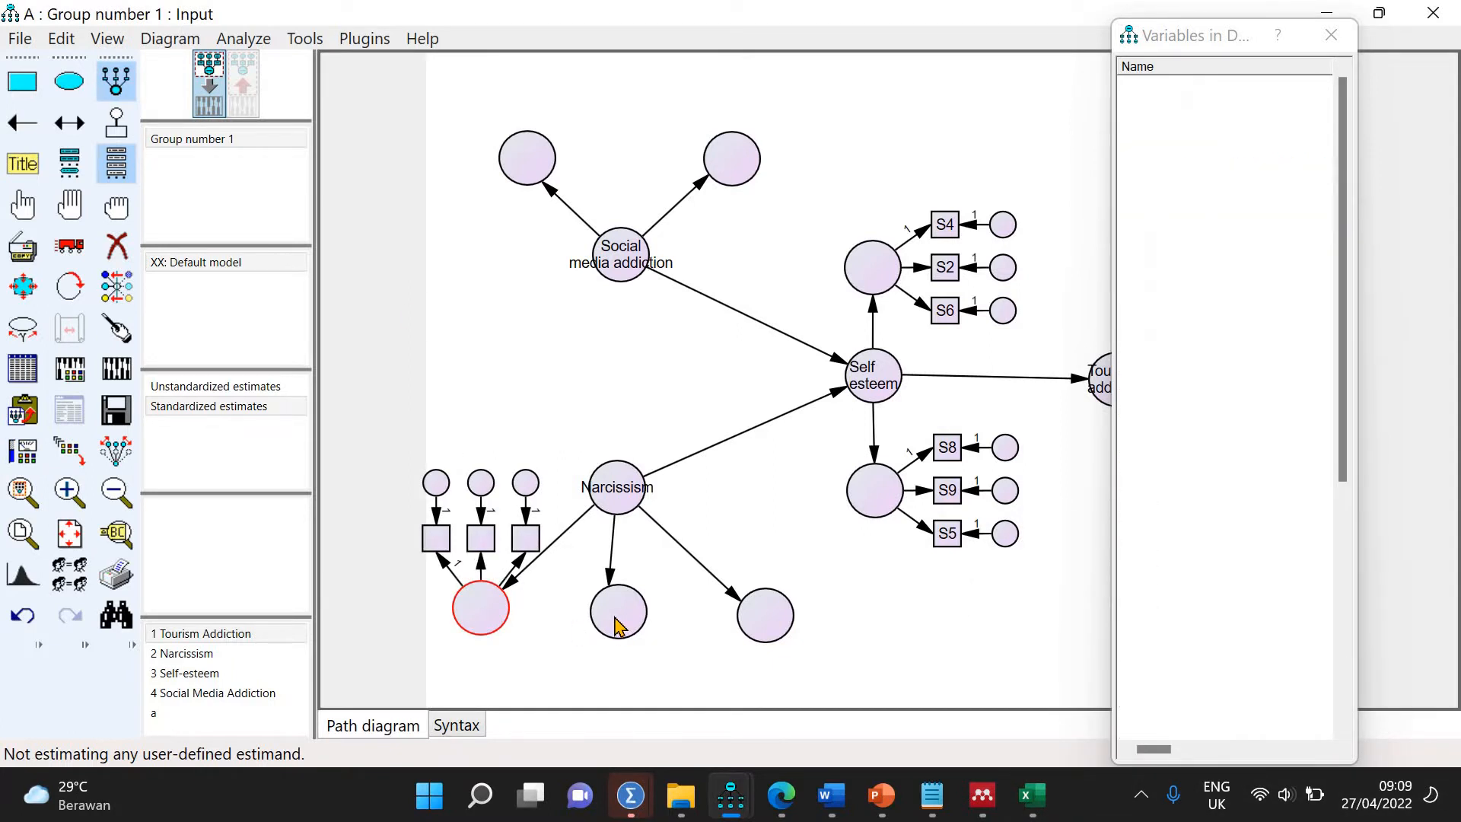
{"action": "left_click", "coordinate": [617, 621]}
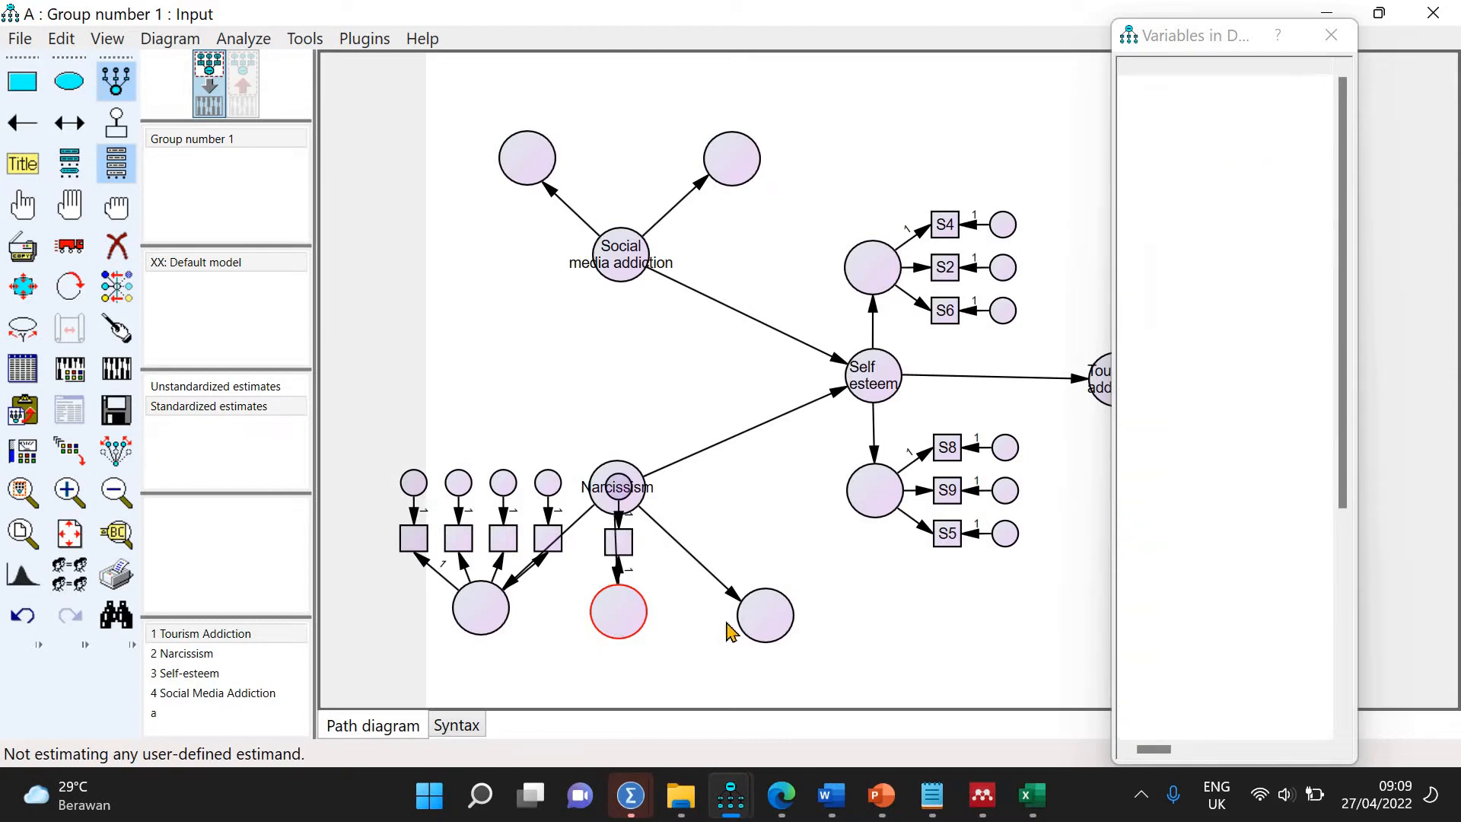
{"action": "left_click", "coordinate": [757, 618]}
{"action": "left_click", "coordinate": [759, 621]}
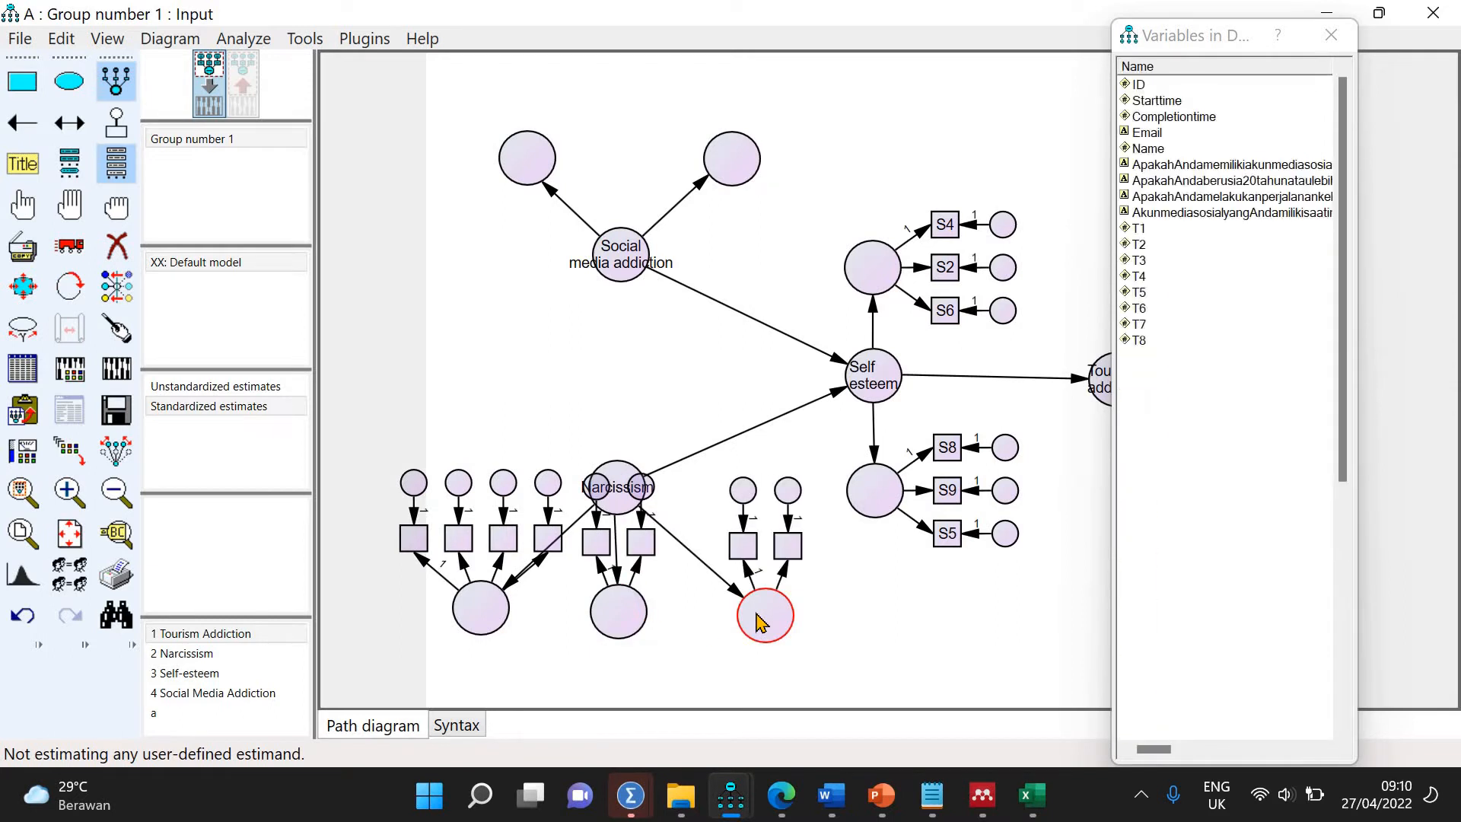
Add three more indicators with error terms to Narcissism's right dimension, for a total of five
{"action": "left_click", "coordinate": [756, 615]}
{"action": "left_click", "coordinate": [757, 615]}
{"action": "left_click", "coordinate": [756, 615]}
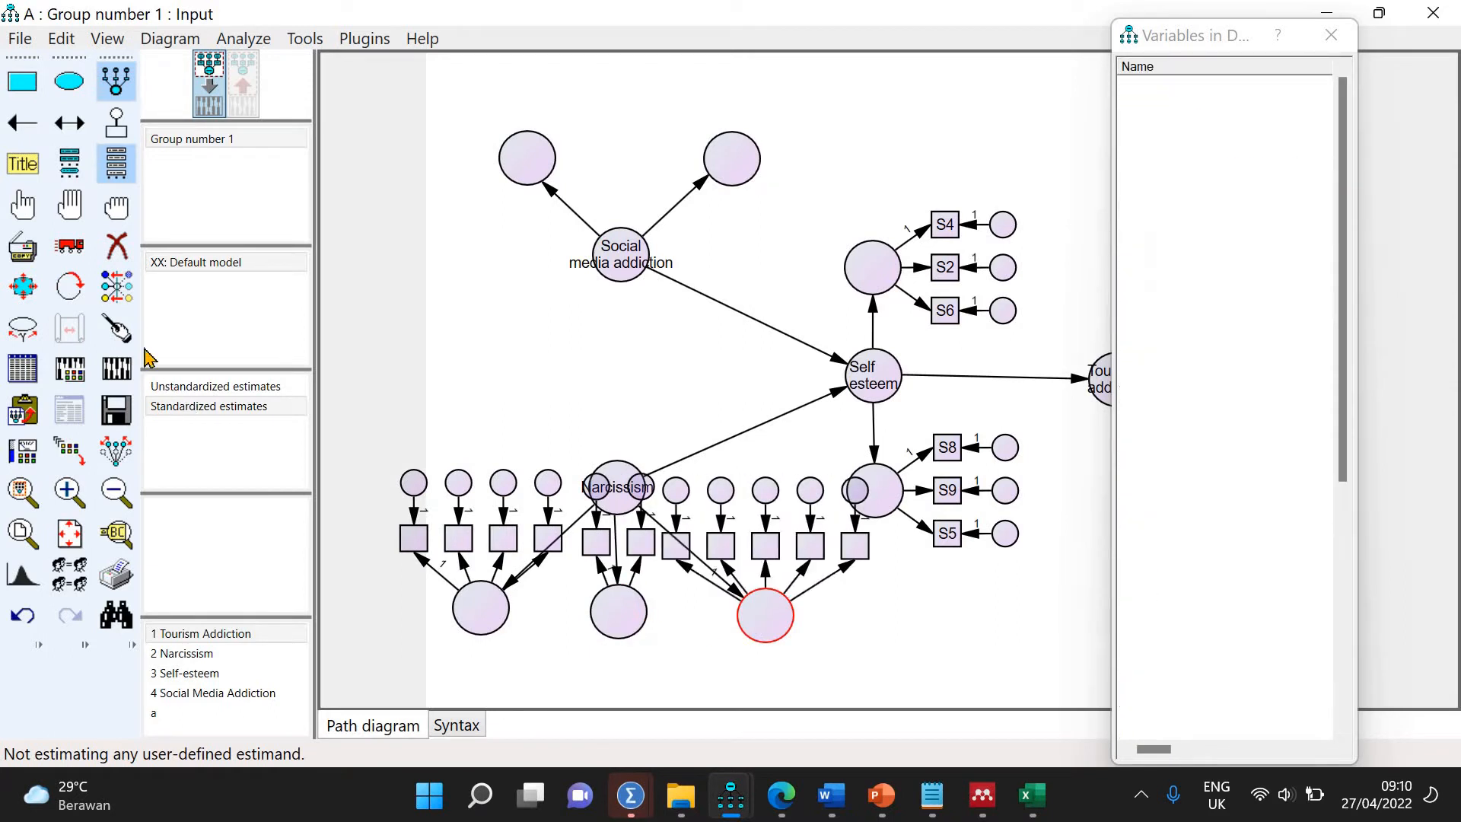
Rotate the indicators of all three Narcissism dimensions to the left side of their circles
{"action": "left_click", "coordinate": [69, 286]}
{"action": "left_click", "coordinate": [496, 609]}
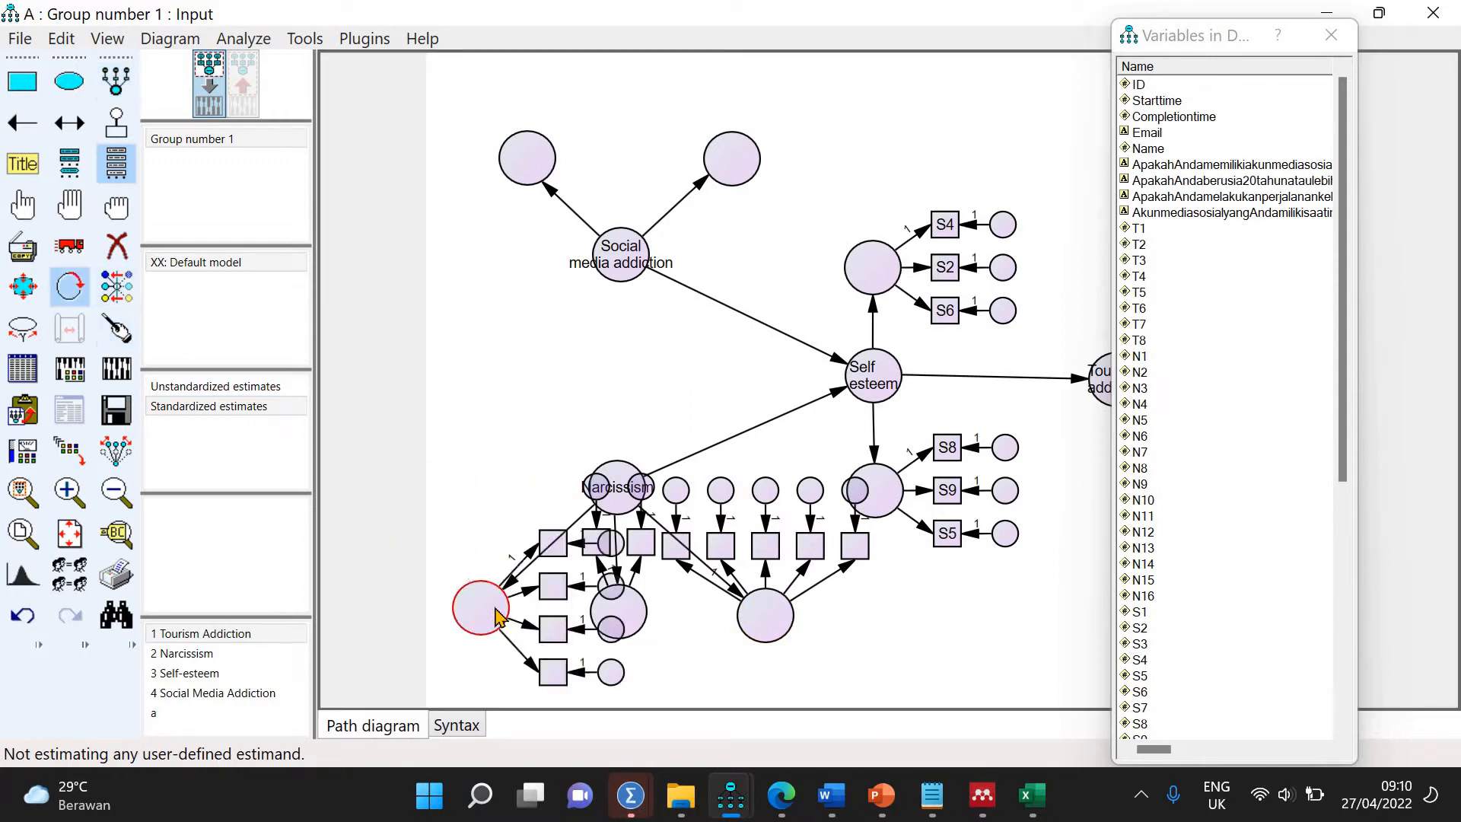
{"action": "left_click", "coordinate": [494, 612]}
{"action": "left_click", "coordinate": [494, 613]}
{"action": "left_click", "coordinate": [617, 611]}
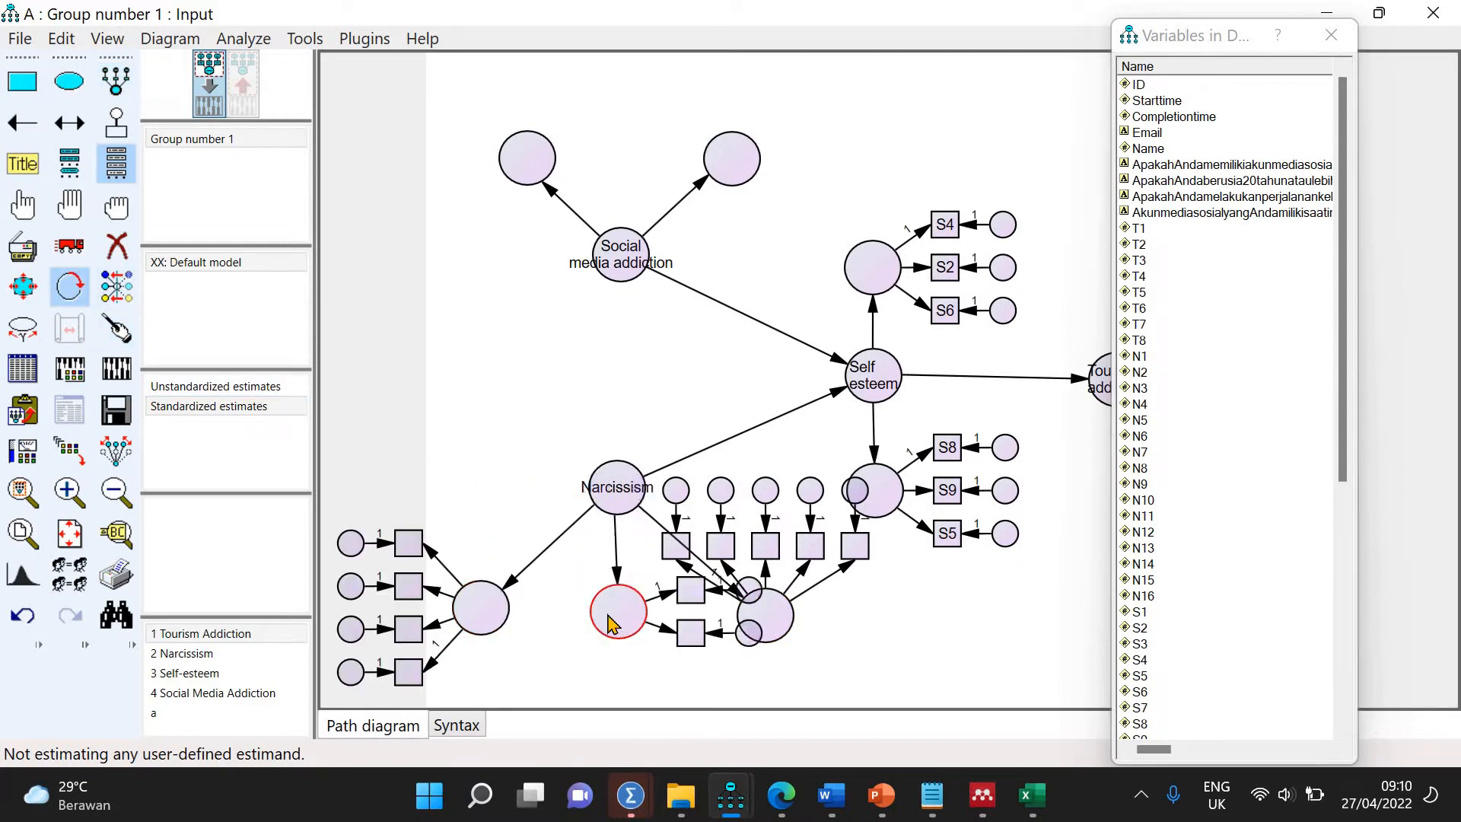
{"action": "left_click", "coordinate": [618, 611]}
{"action": "left_click", "coordinate": [757, 622]}
{"action": "left_click", "coordinate": [757, 622]}
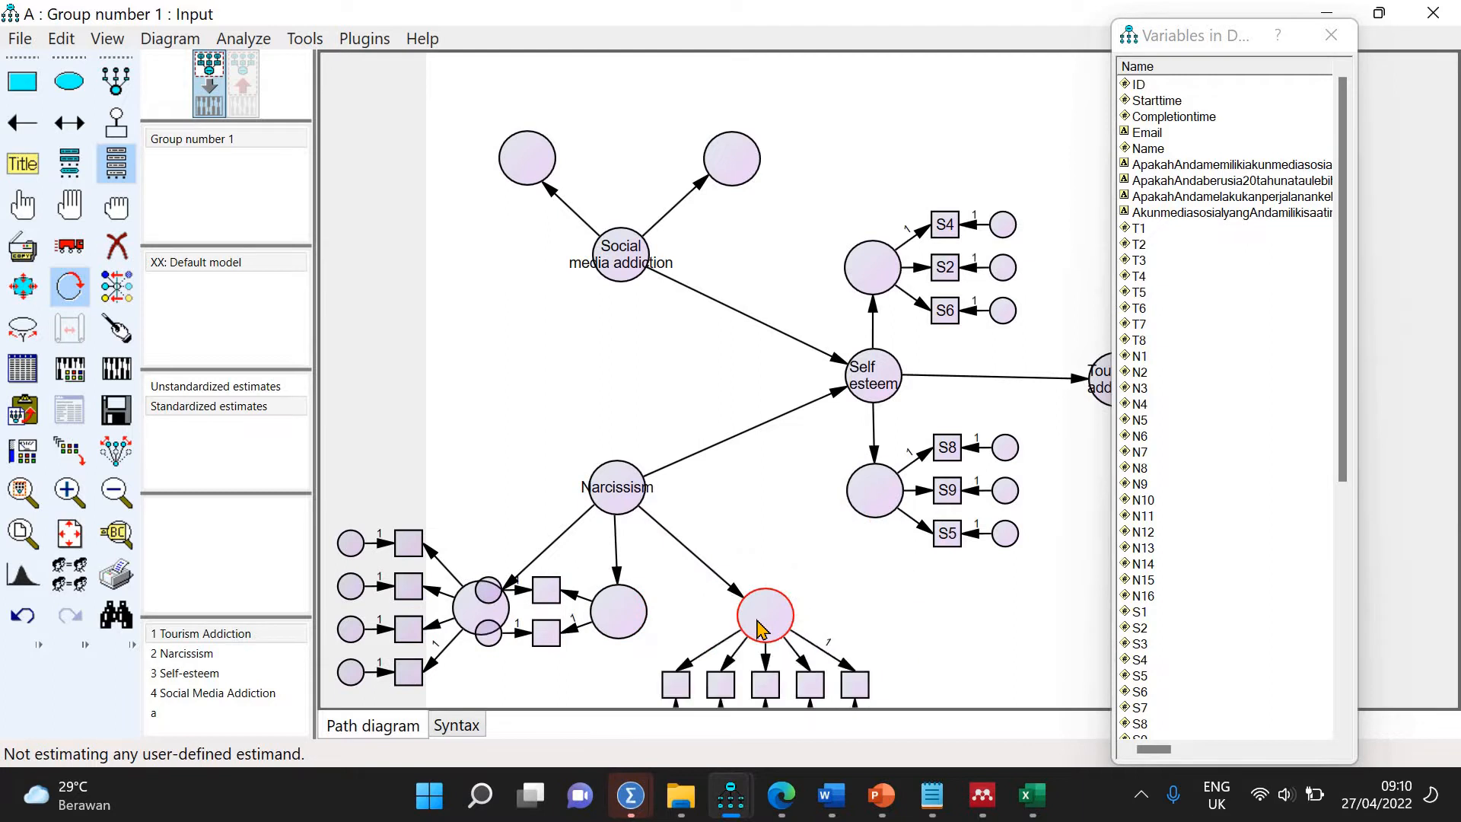
{"action": "left_click", "coordinate": [757, 622]}
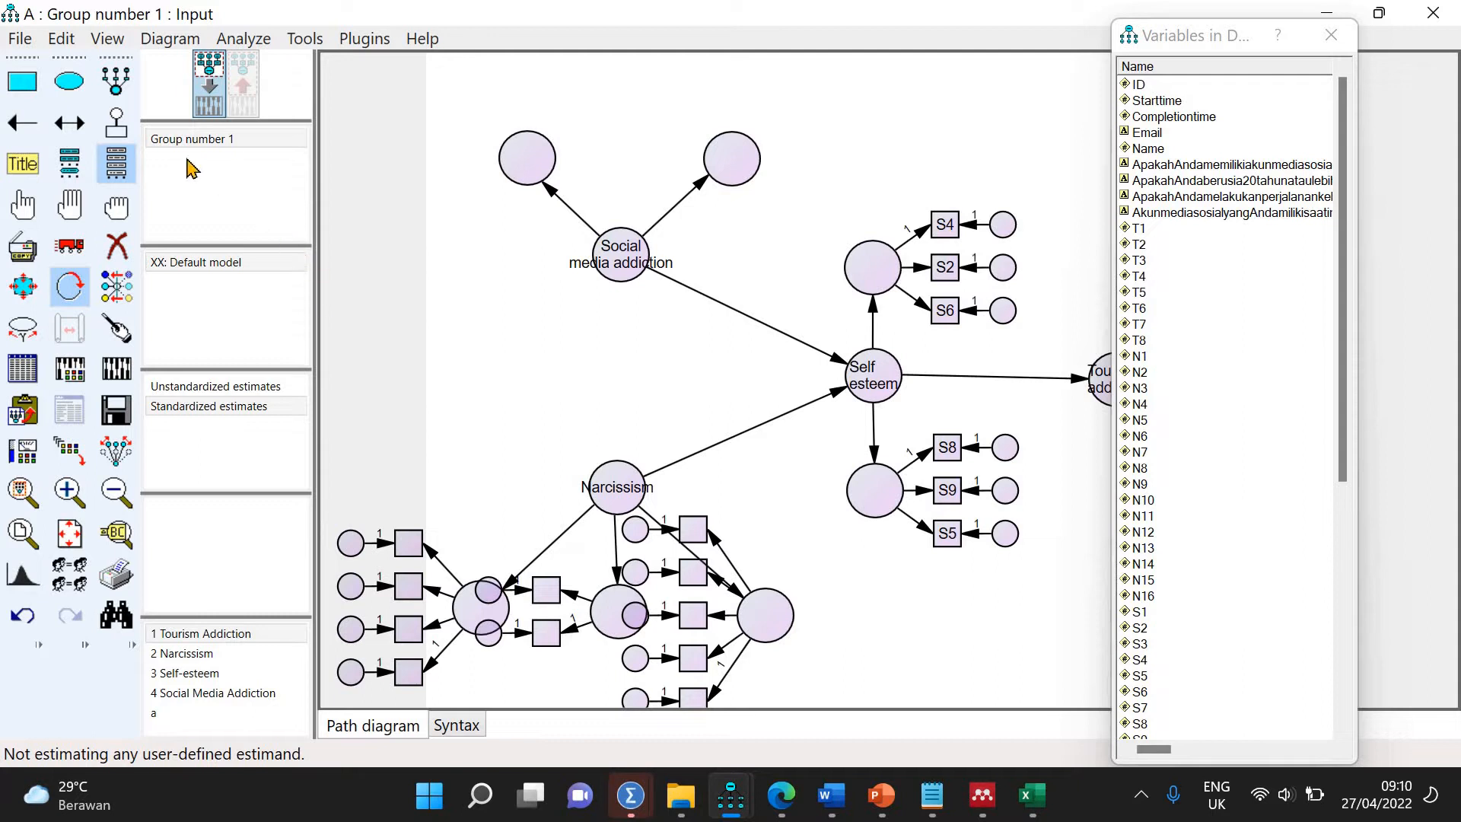
Add four indicators with error terms to Social media addiction's left dimension
{"action": "left_click", "coordinate": [116, 81]}
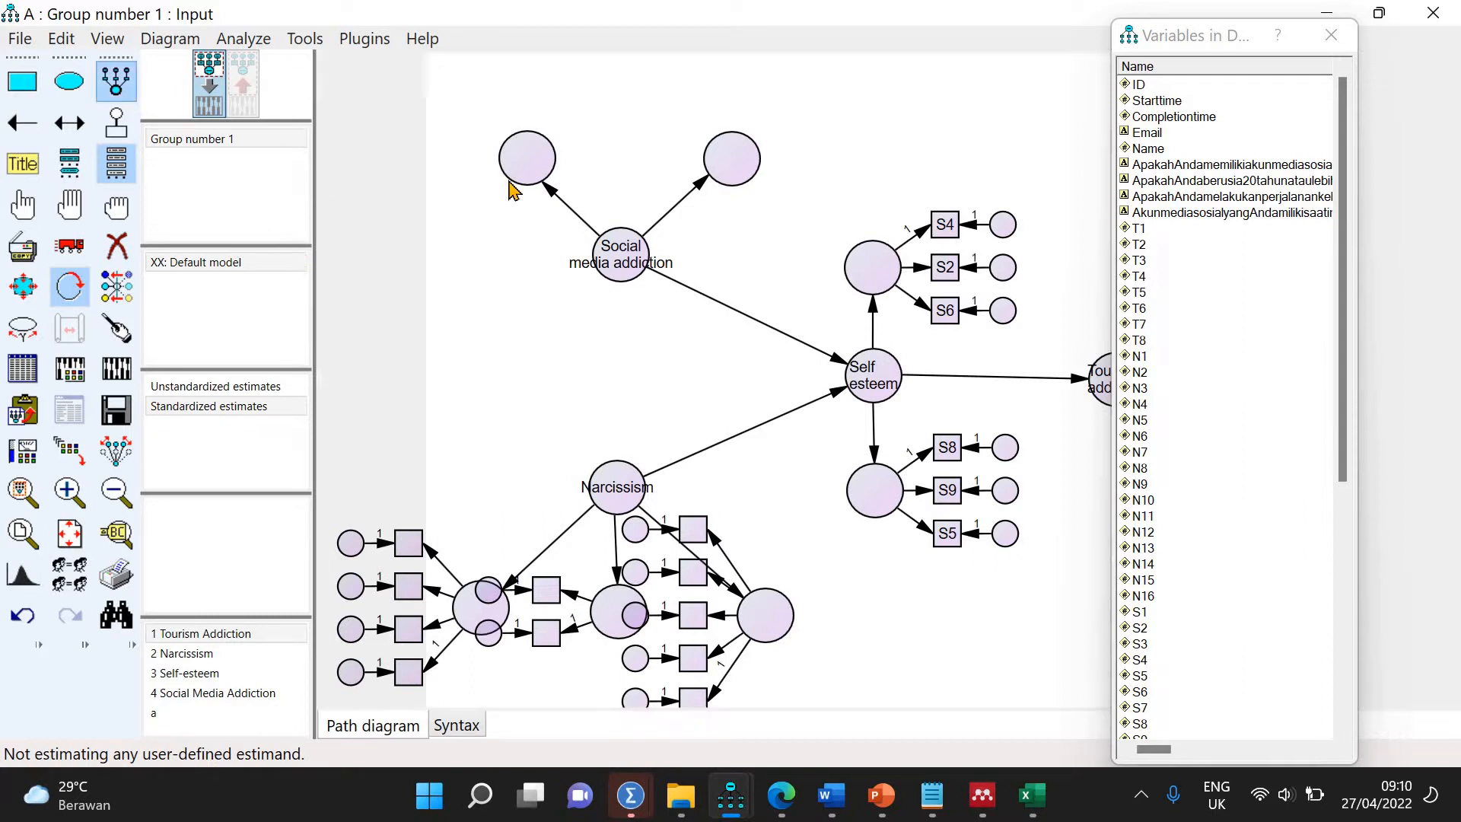
{"action": "left_click", "coordinate": [516, 166]}
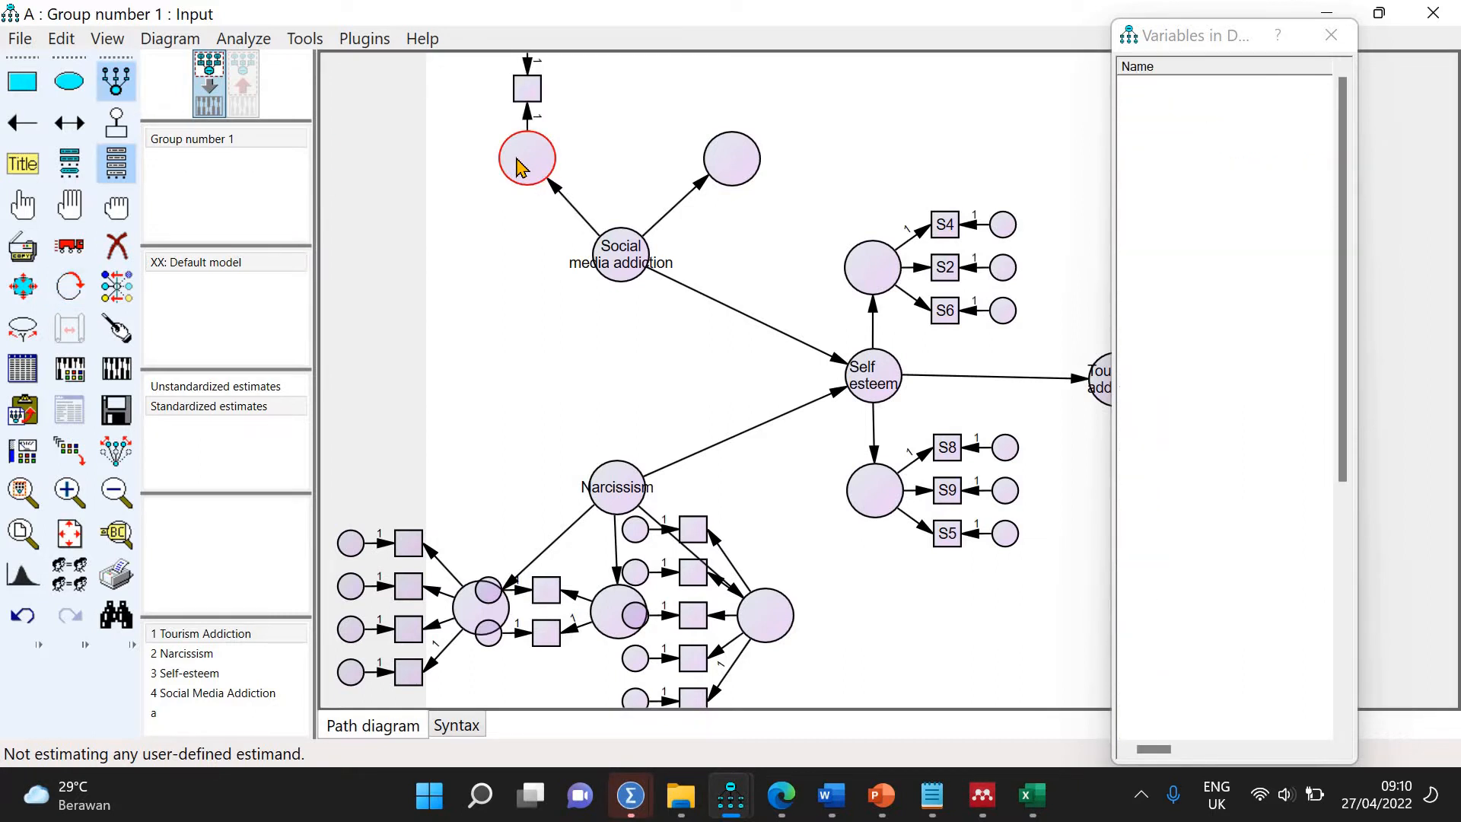
{"action": "left_click", "coordinate": [516, 166]}
{"action": "left_click", "coordinate": [517, 166]}
{"action": "left_click", "coordinate": [517, 166]}
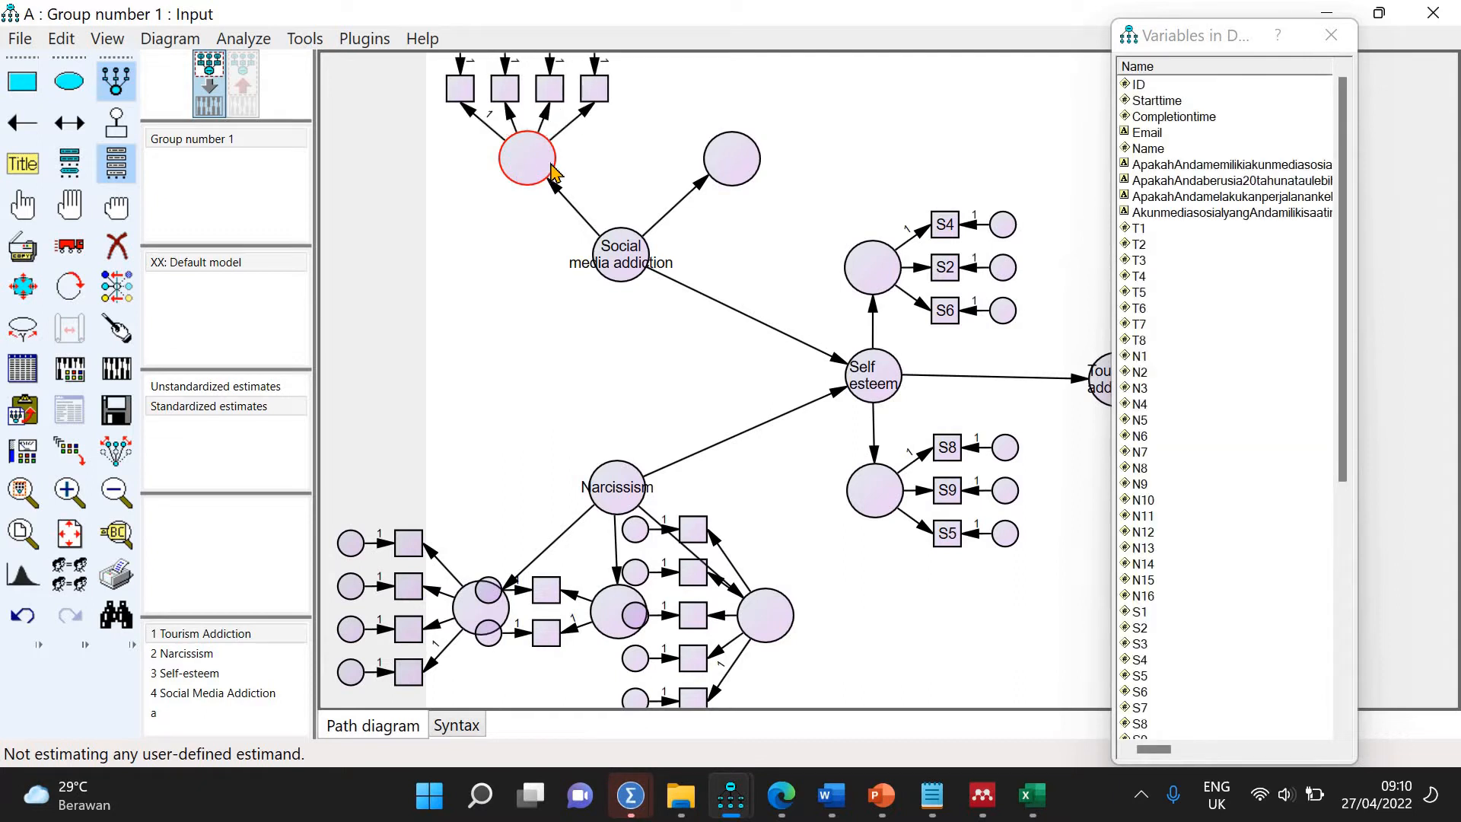
Add nine indicators with error terms to Social media addiction's right dimension
{"action": "left_click", "coordinate": [730, 170]}
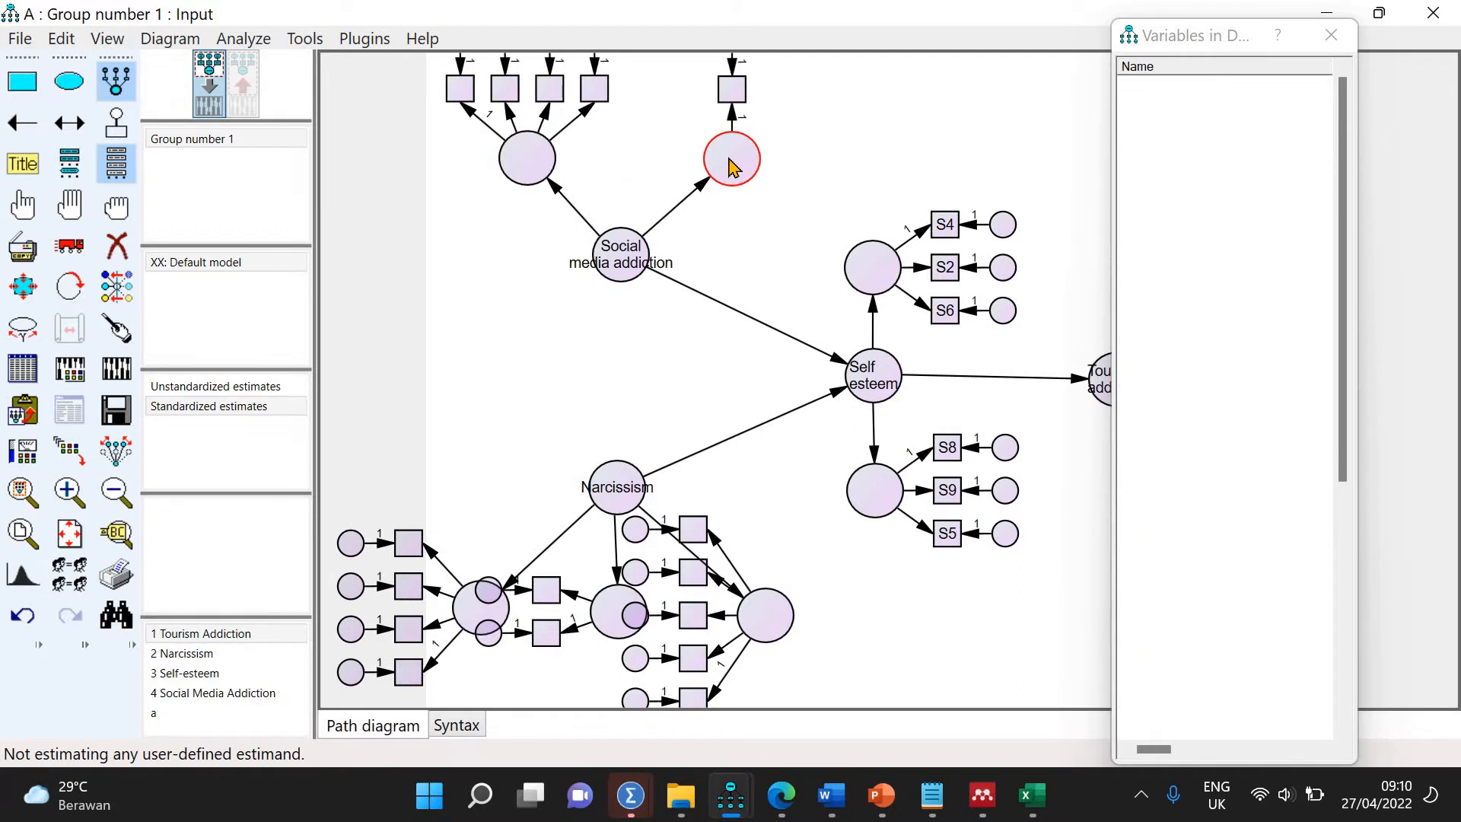
{"action": "left_click", "coordinate": [730, 168]}
{"action": "left_click", "coordinate": [731, 168]}
{"action": "left_click", "coordinate": [729, 161]}
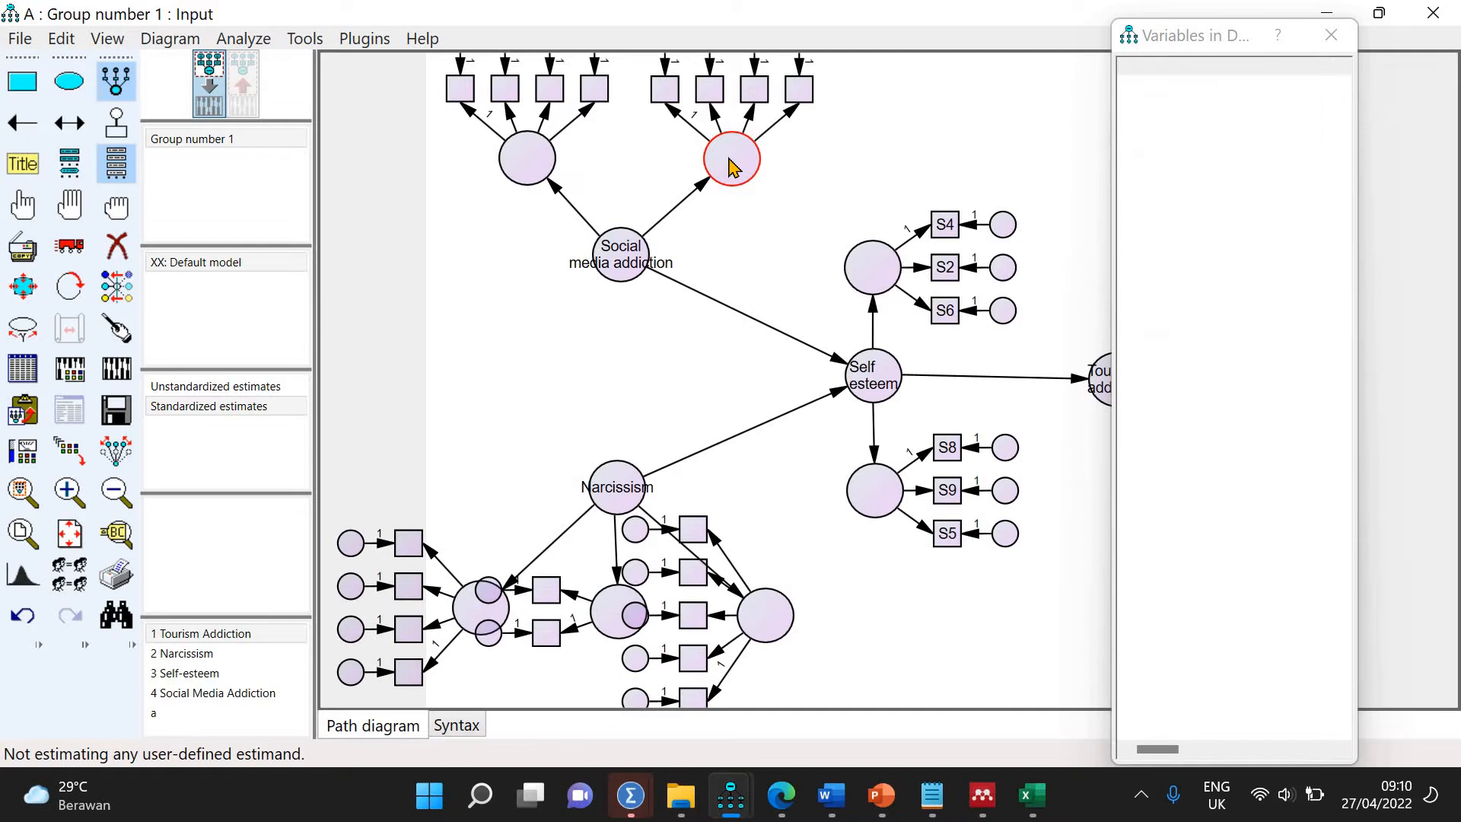
{"action": "left_click", "coordinate": [729, 161]}
{"action": "left_click", "coordinate": [729, 162]}
{"action": "left_click", "coordinate": [729, 161]}
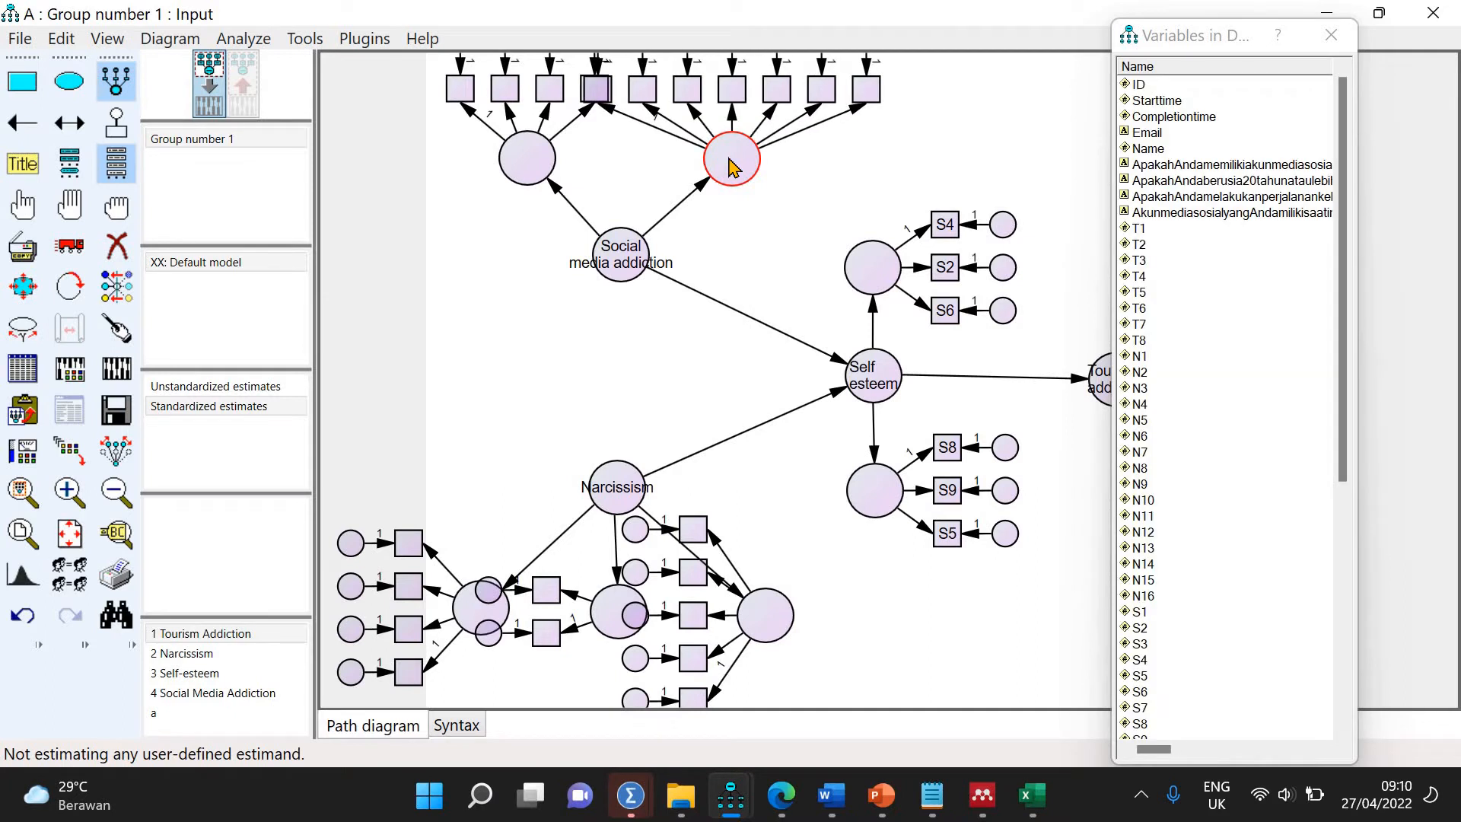
{"action": "left_click", "coordinate": [729, 162]}
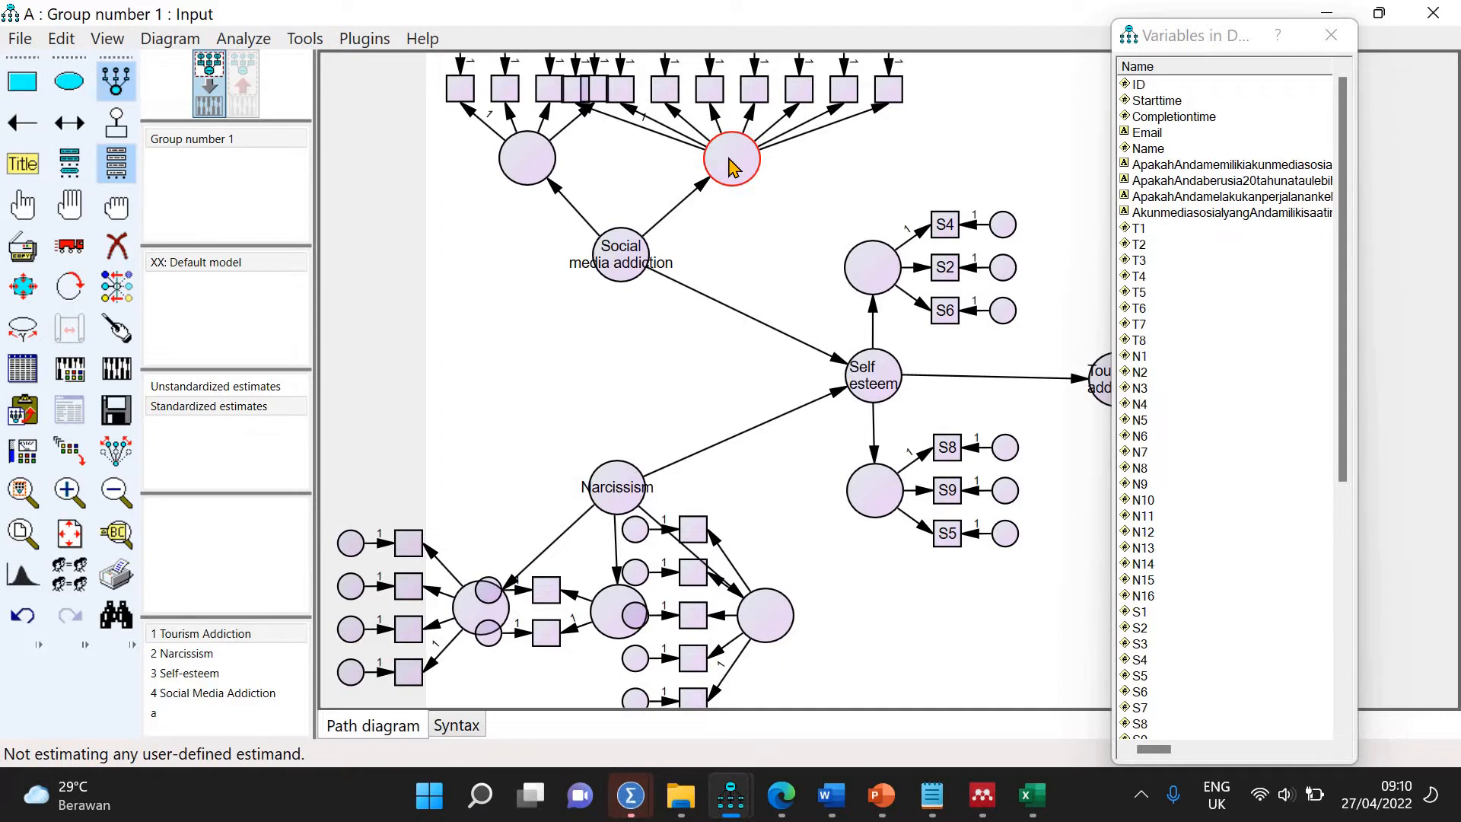
{"action": "left_click", "coordinate": [728, 161]}
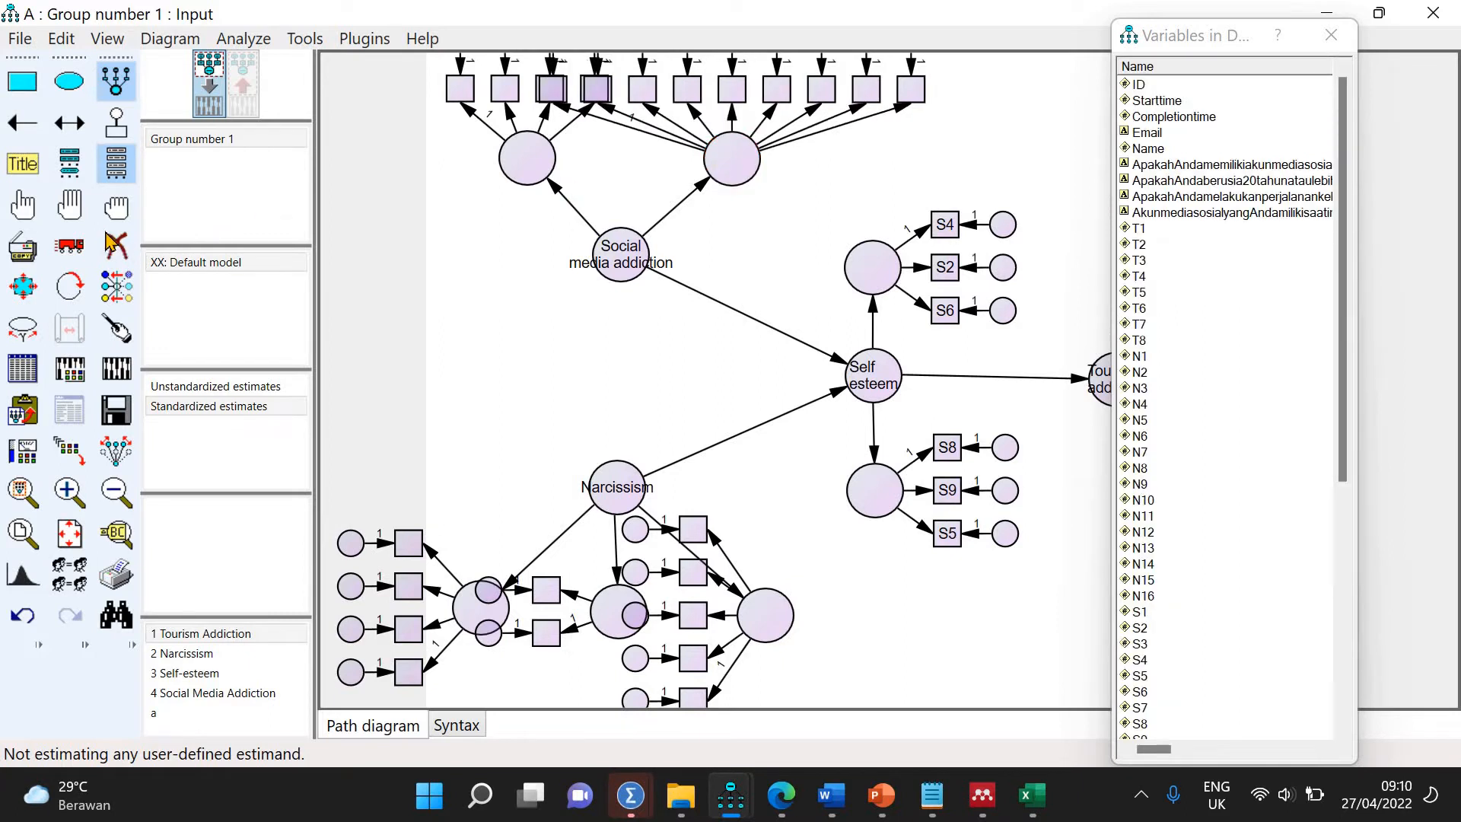
Rotate the indicators of Social media addiction's left dimension to its left side and those of the right dimension to its right side
{"action": "left_click", "coordinate": [70, 286]}
{"action": "left_click", "coordinate": [538, 159]}
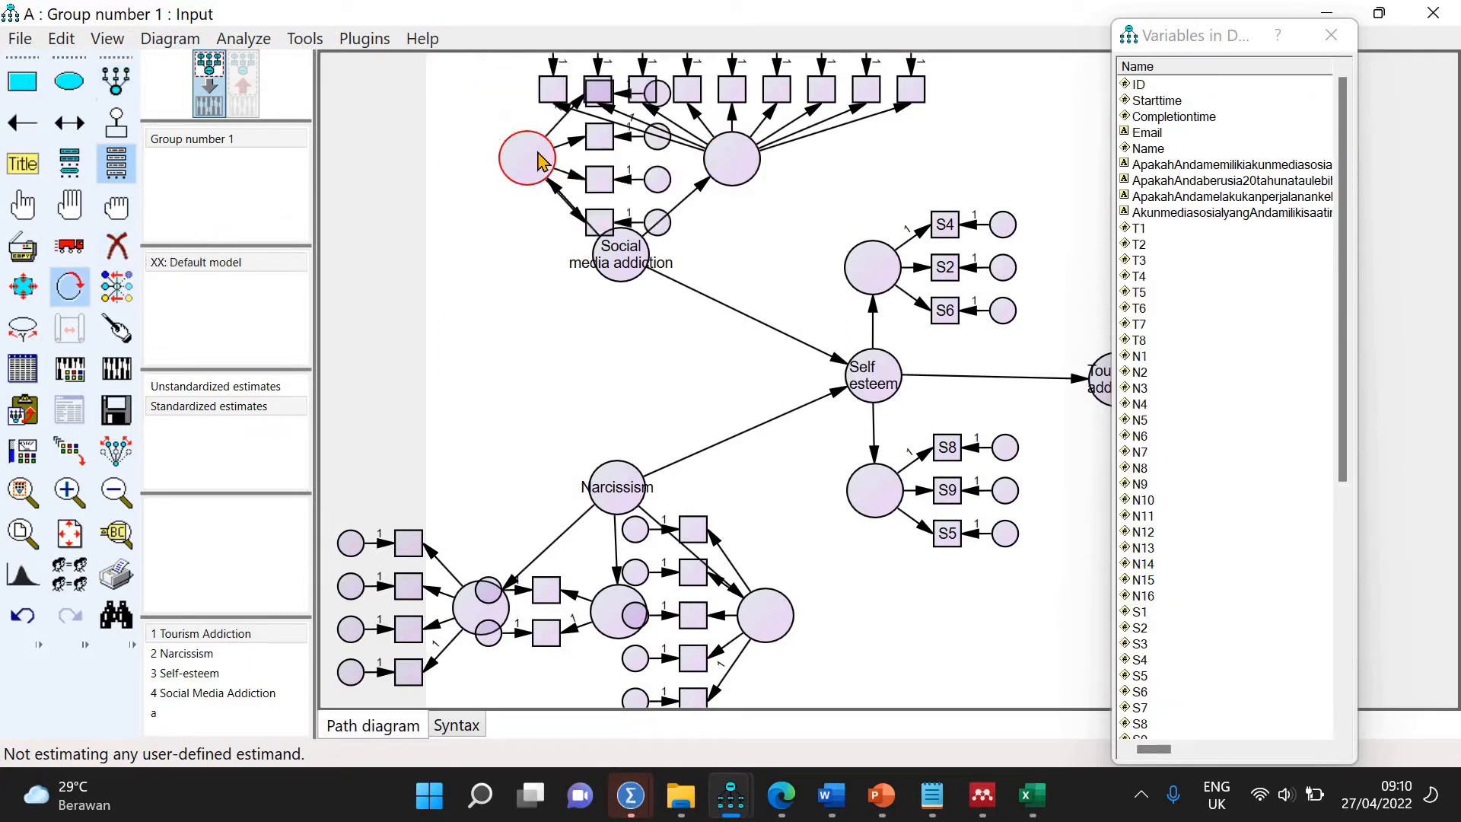
{"action": "left_click", "coordinate": [539, 160]}
{"action": "left_click", "coordinate": [539, 160]}
{"action": "left_click", "coordinate": [729, 158]}
{"action": "left_click", "coordinate": [729, 159]}
{"action": "left_click", "coordinate": [729, 159]}
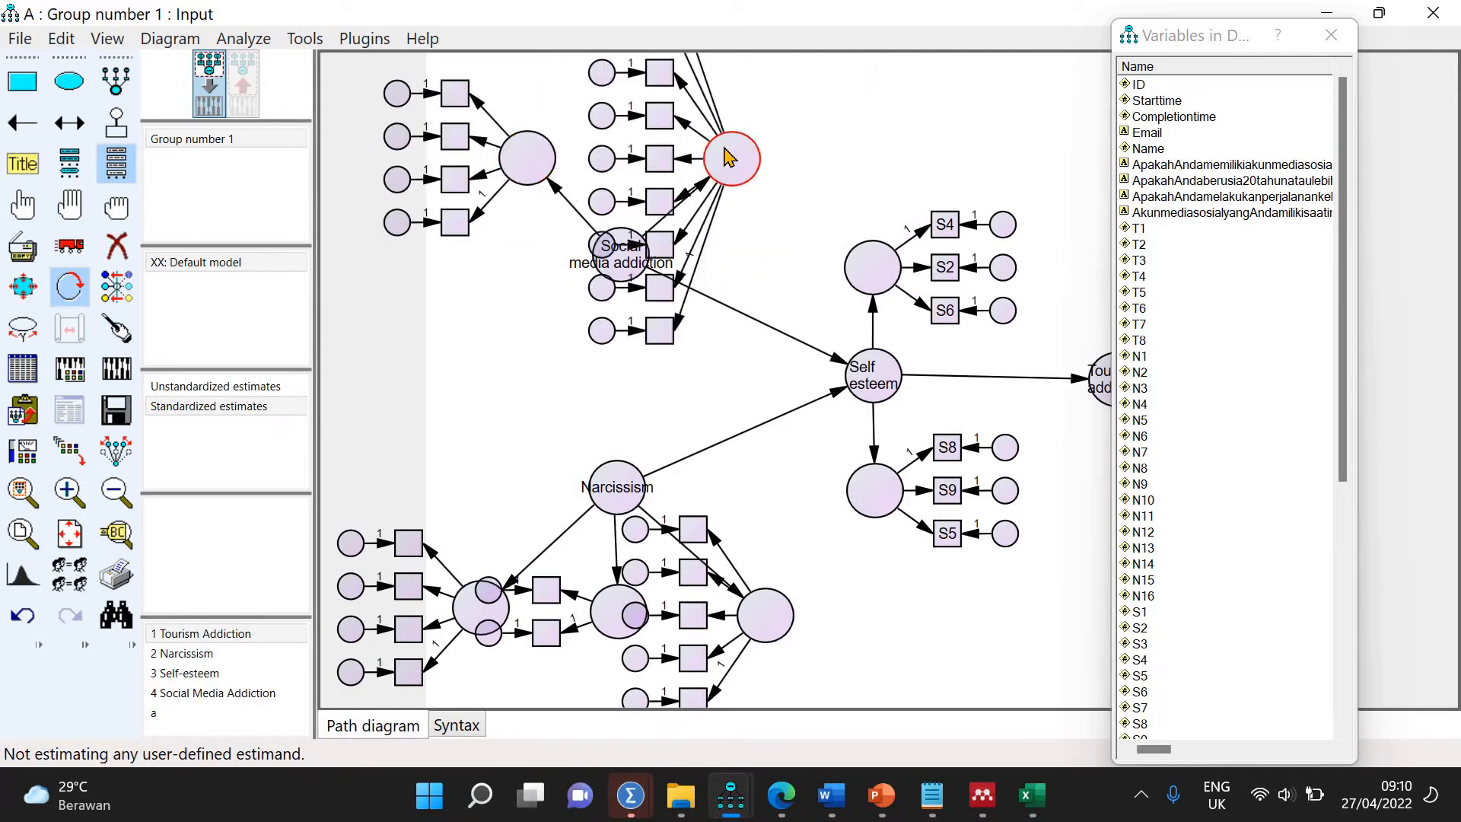
{"action": "left_click", "coordinate": [729, 158]}
{"action": "left_click", "coordinate": [729, 159]}
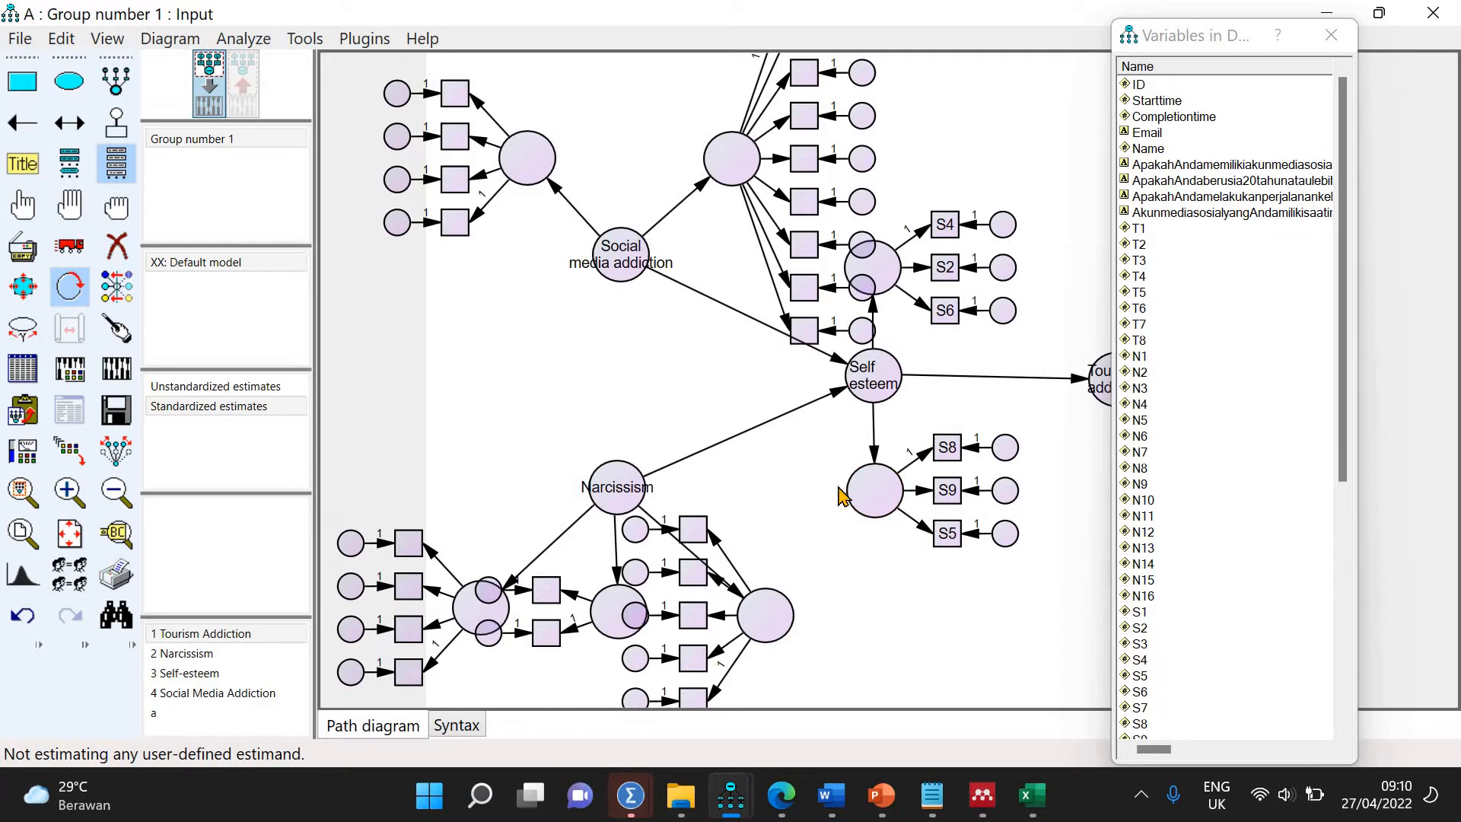
Assign N10, N11, N6 and N9 from the dataset to the indicators of Narcissism's left dimension, from top to bottom
{"action": "left_click", "coordinate": [1152, 533]}
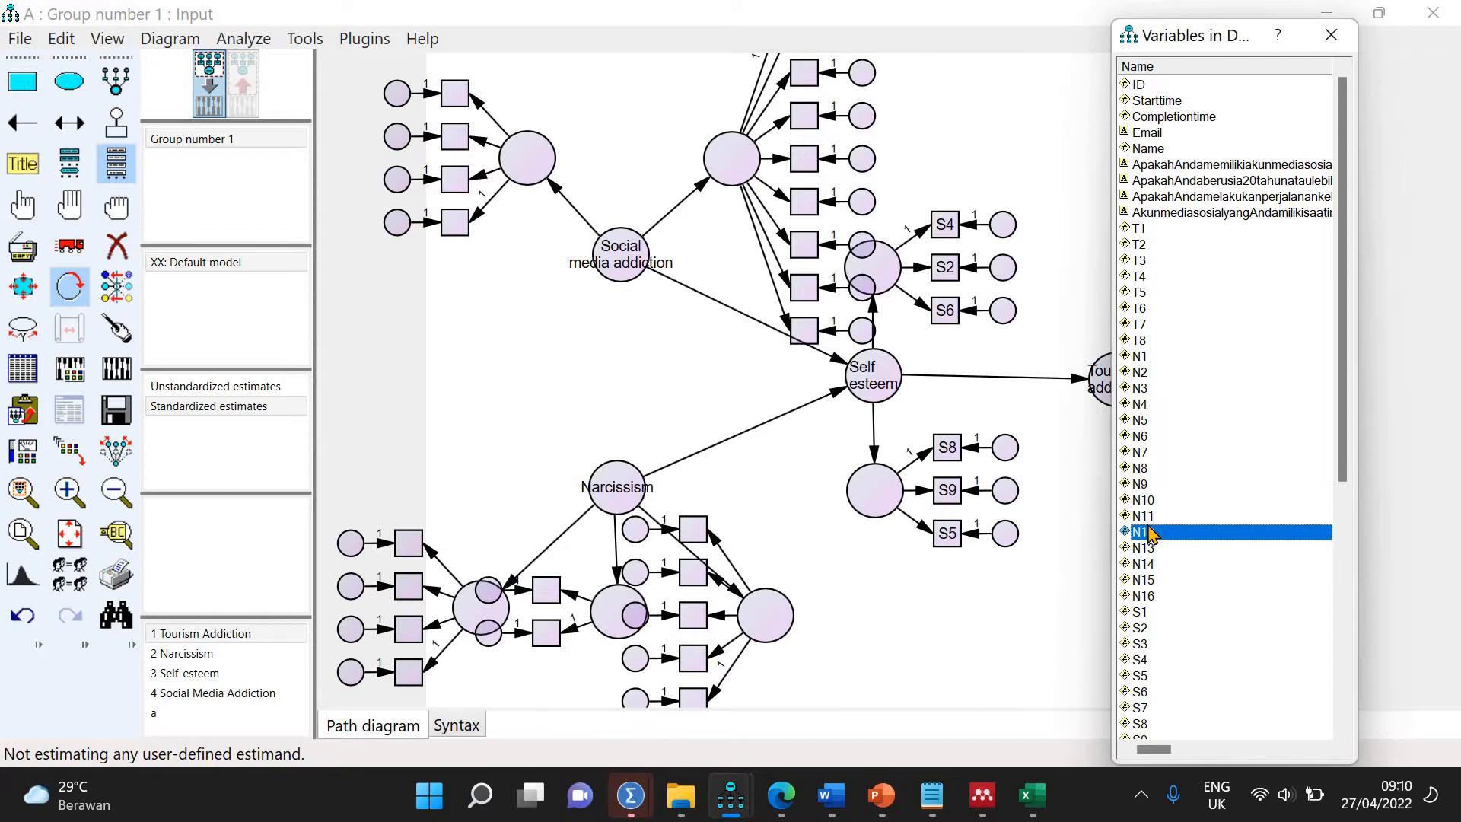
{"action": "left_click_drag", "start_coordinate": [1143, 500], "coordinate": [412, 554]}
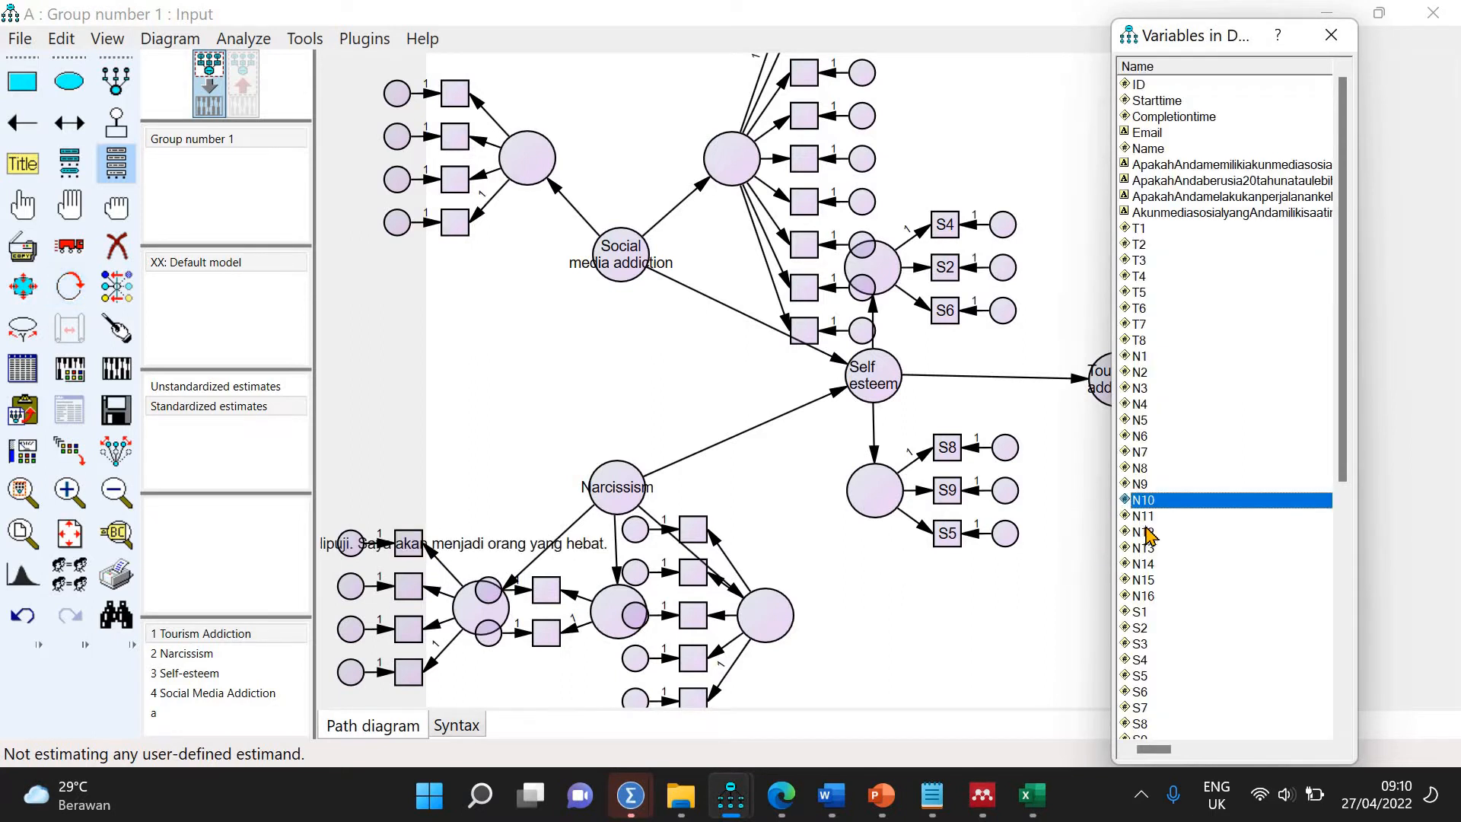
{"action": "left_click_drag", "start_coordinate": [1149, 516], "coordinate": [411, 592]}
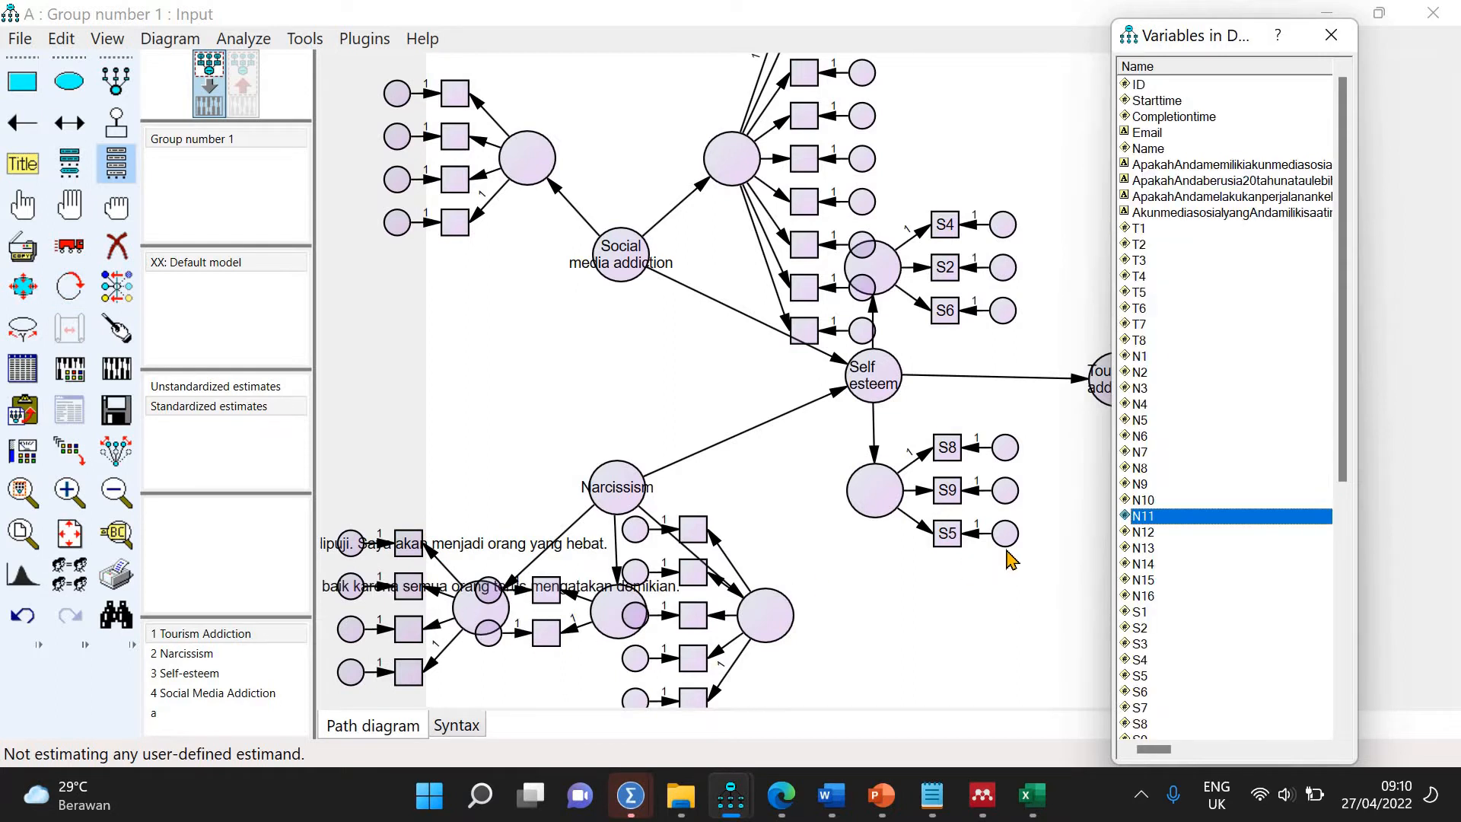
{"action": "left_click_drag", "start_coordinate": [1142, 439], "coordinate": [419, 637]}
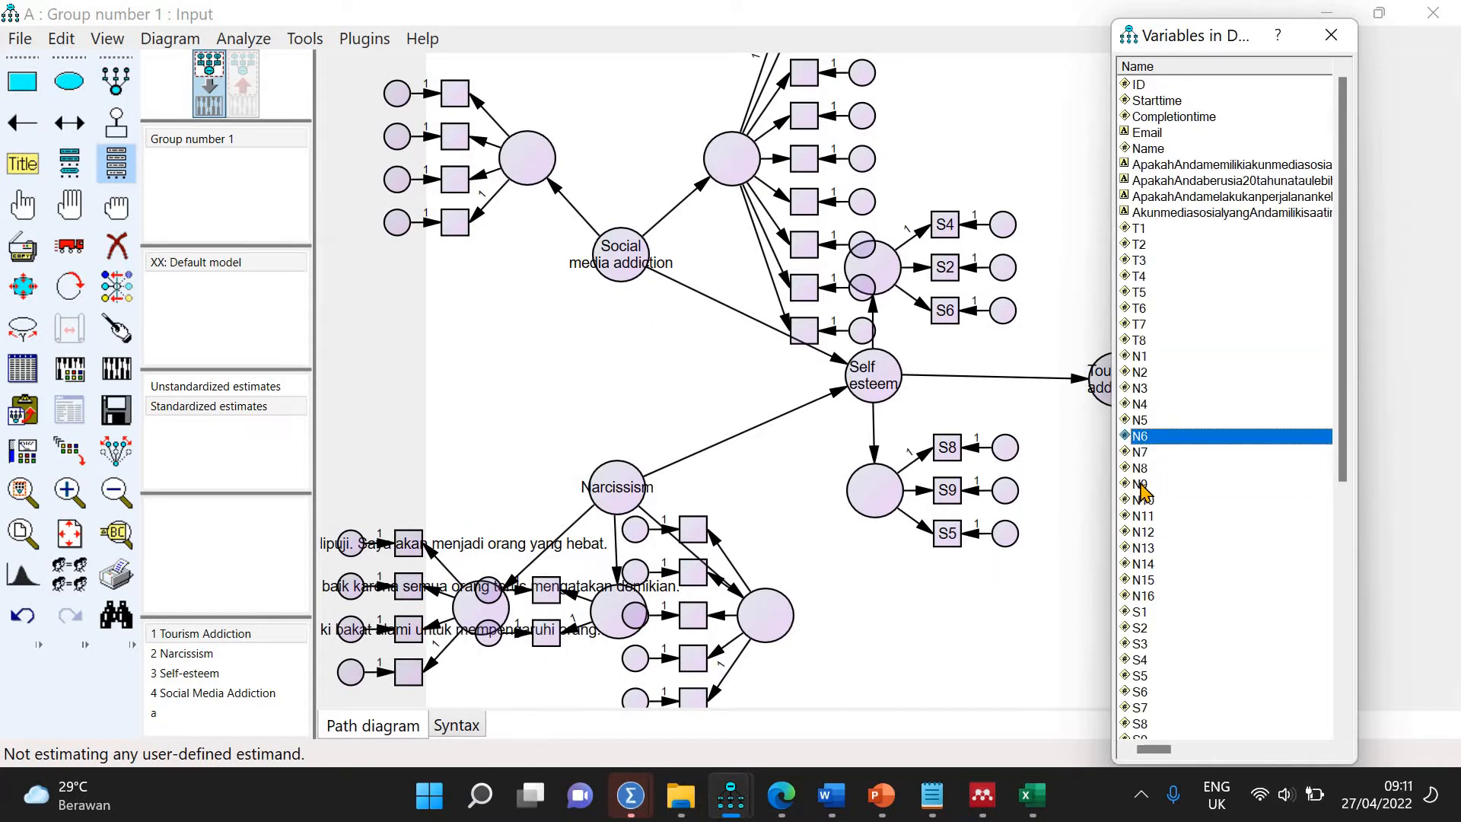
{"action": "left_click_drag", "start_coordinate": [1140, 484], "coordinate": [453, 691]}
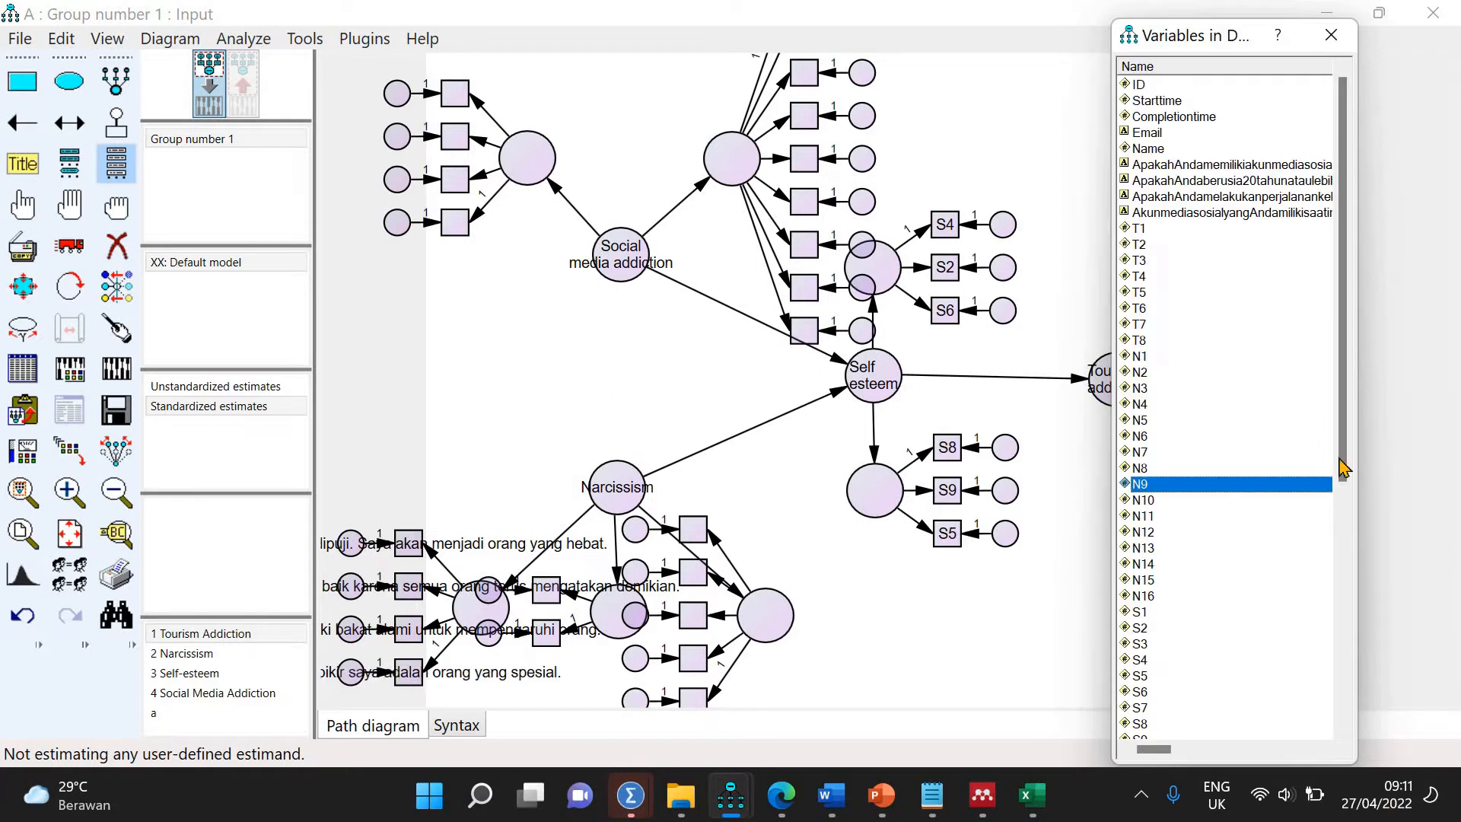
Clear the variable labels of indicators N10, N11, N6 and N9, leaving only their variable names
{"action": "double_click", "coordinate": [421, 544]}
{"action": "key", "text": "BackSpace"}
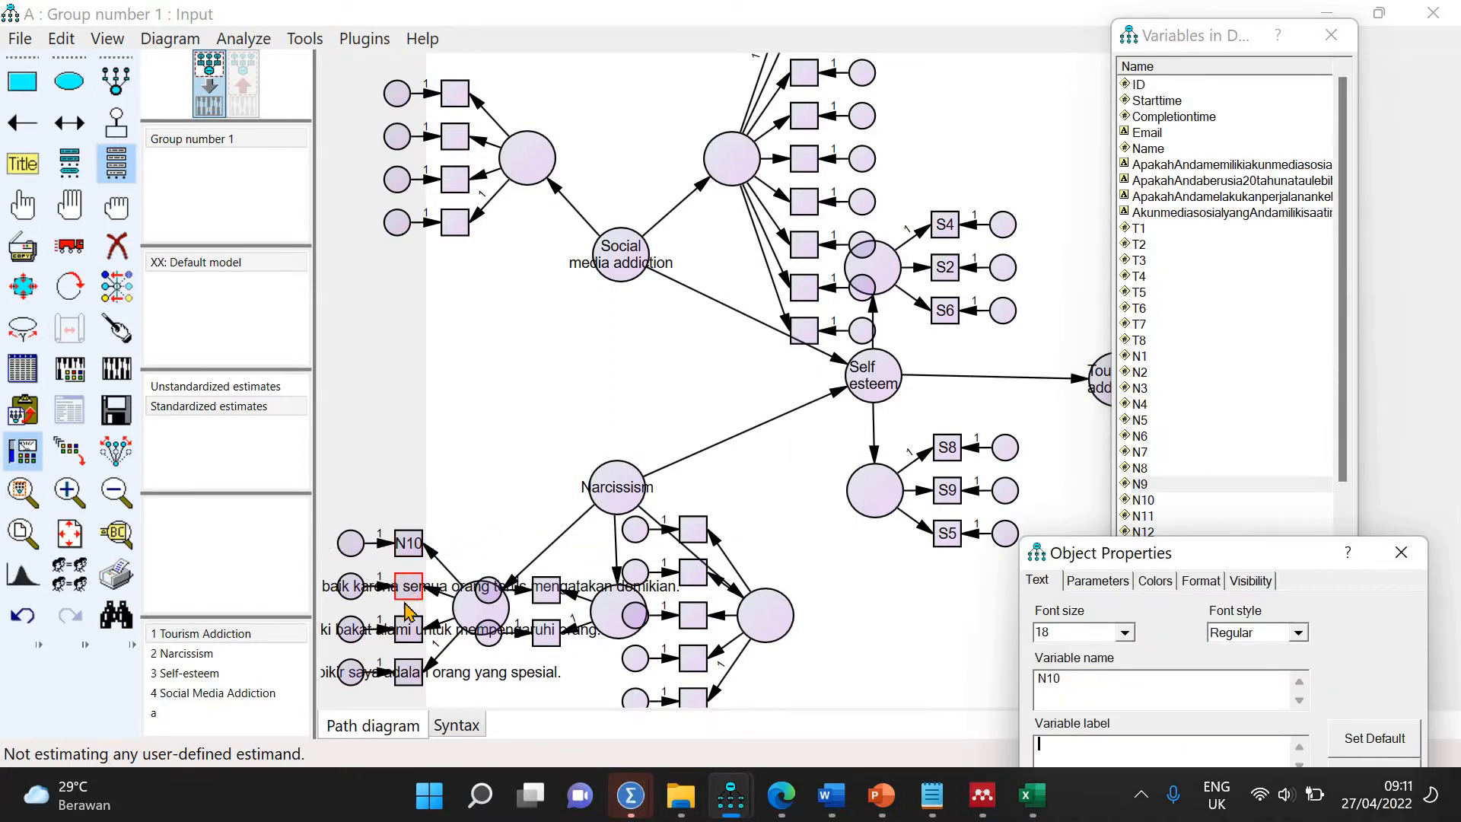
{"action": "left_click", "coordinate": [409, 591]}
{"action": "key", "text": "BackSpace"}
{"action": "left_click", "coordinate": [411, 633]}
{"action": "key", "text": "BackSpace"}
{"action": "left_click", "coordinate": [416, 675]}
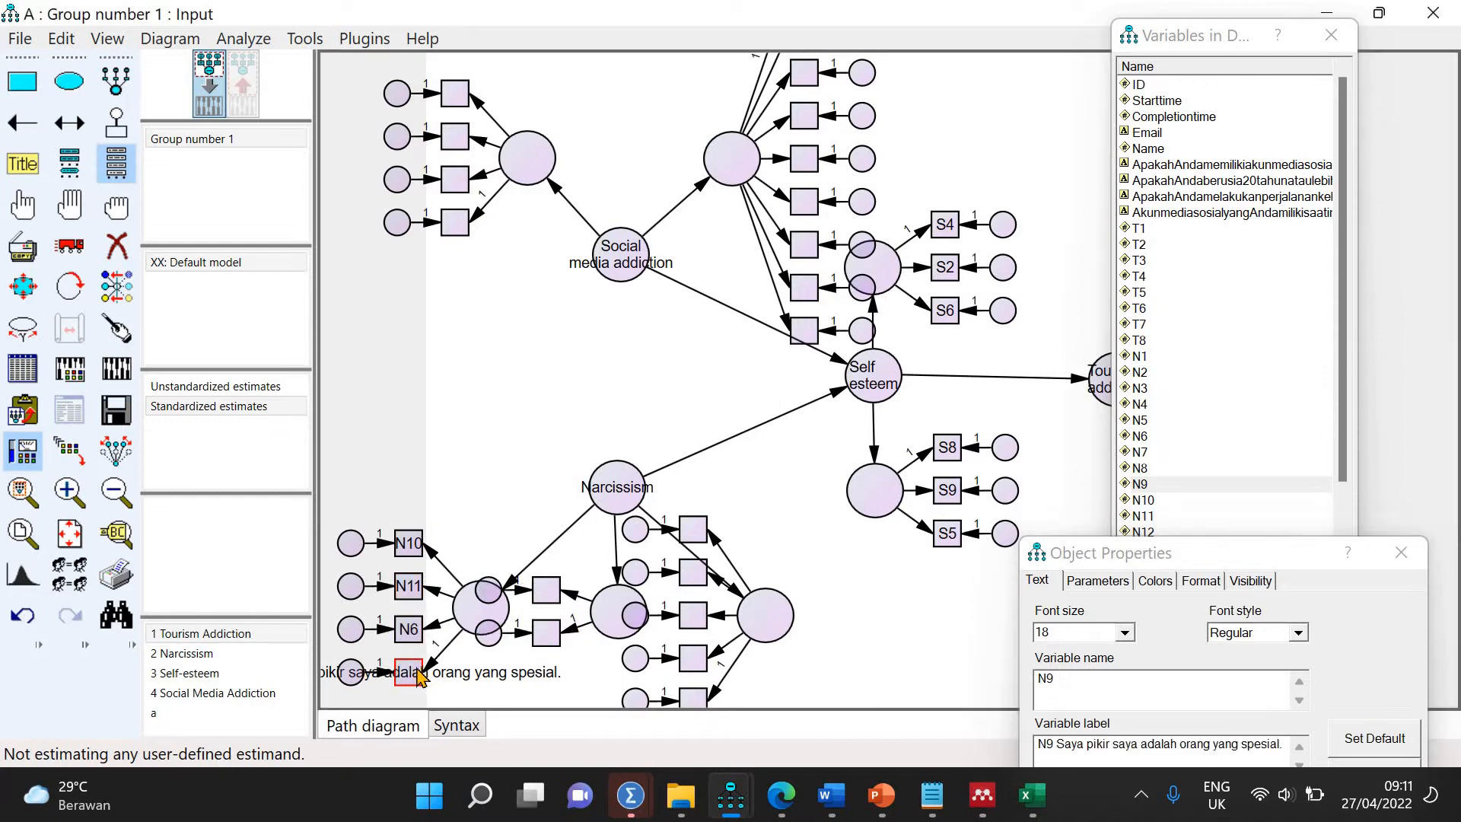
{"action": "key", "text": "BackSpace"}
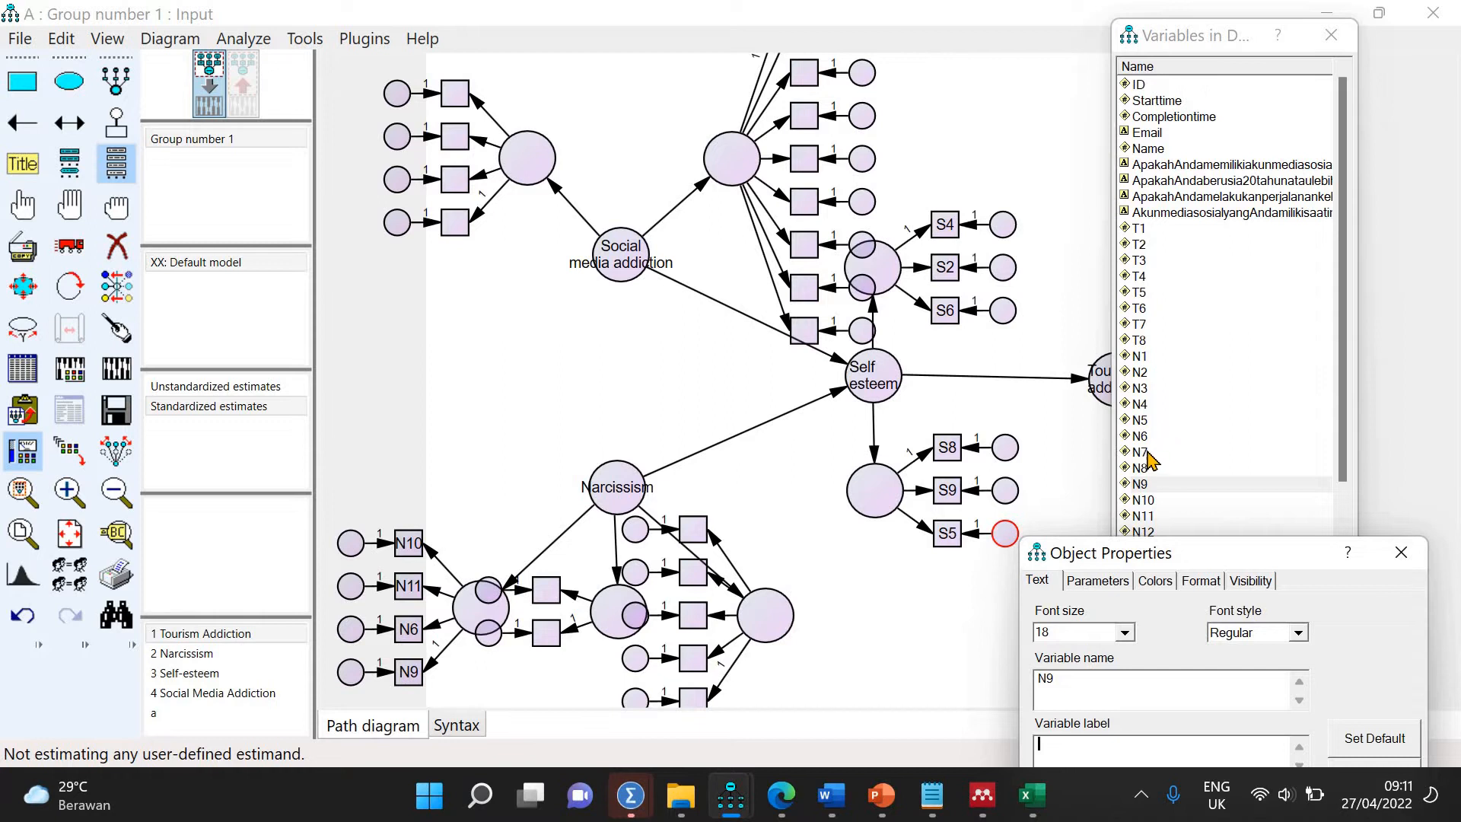
Assign N7 and N13 to Narcissism's middle dimension indicators, and N16, N5, N15 and N1 to the right dimension's upper four
{"action": "left_click_drag", "start_coordinate": [1139, 452], "coordinate": [563, 598]}
{"action": "left_click_drag", "start_coordinate": [1121, 550], "coordinate": [552, 640]}
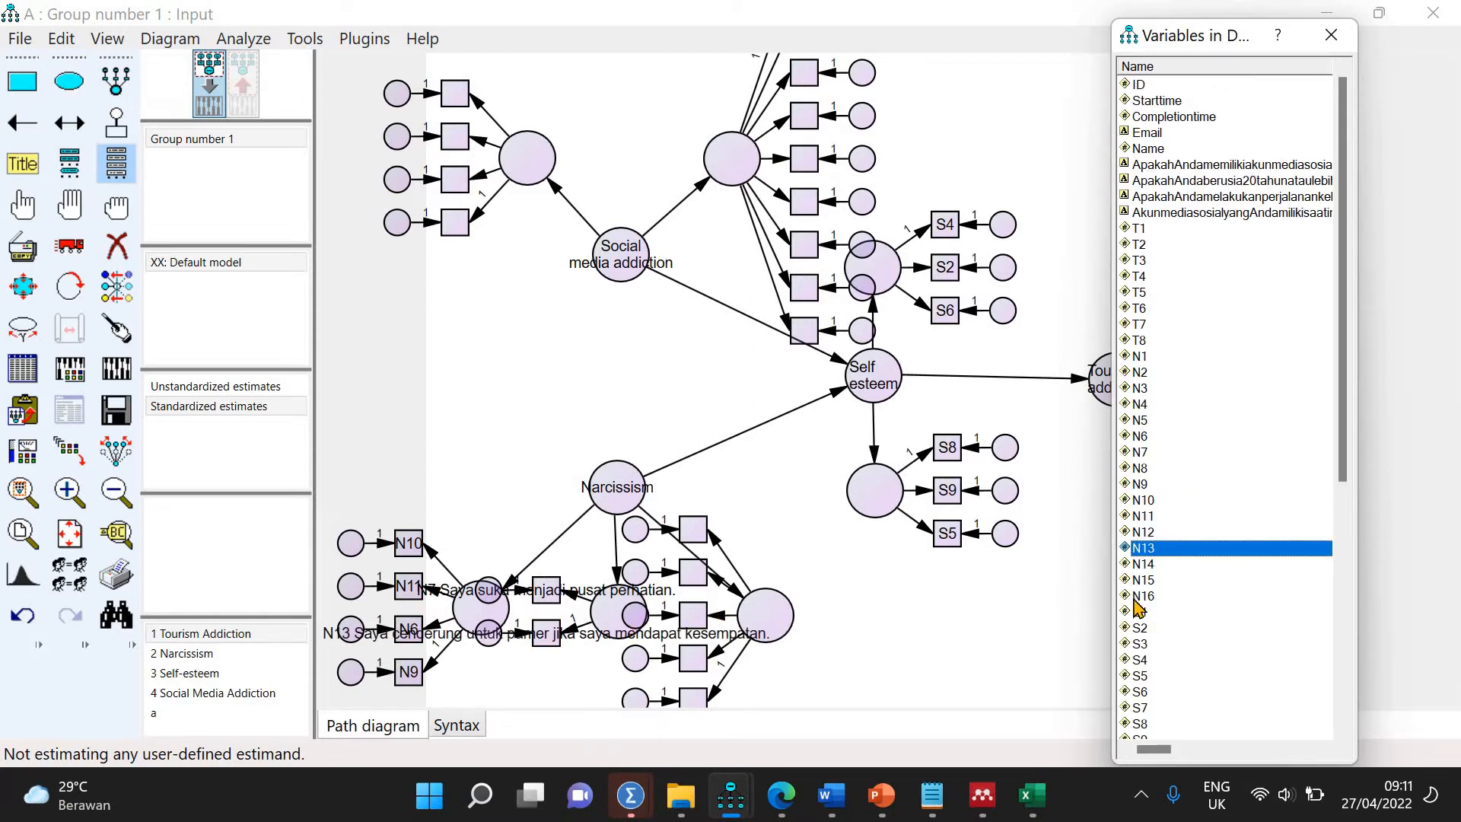
{"action": "left_click_drag", "start_coordinate": [1135, 601], "coordinate": [705, 537]}
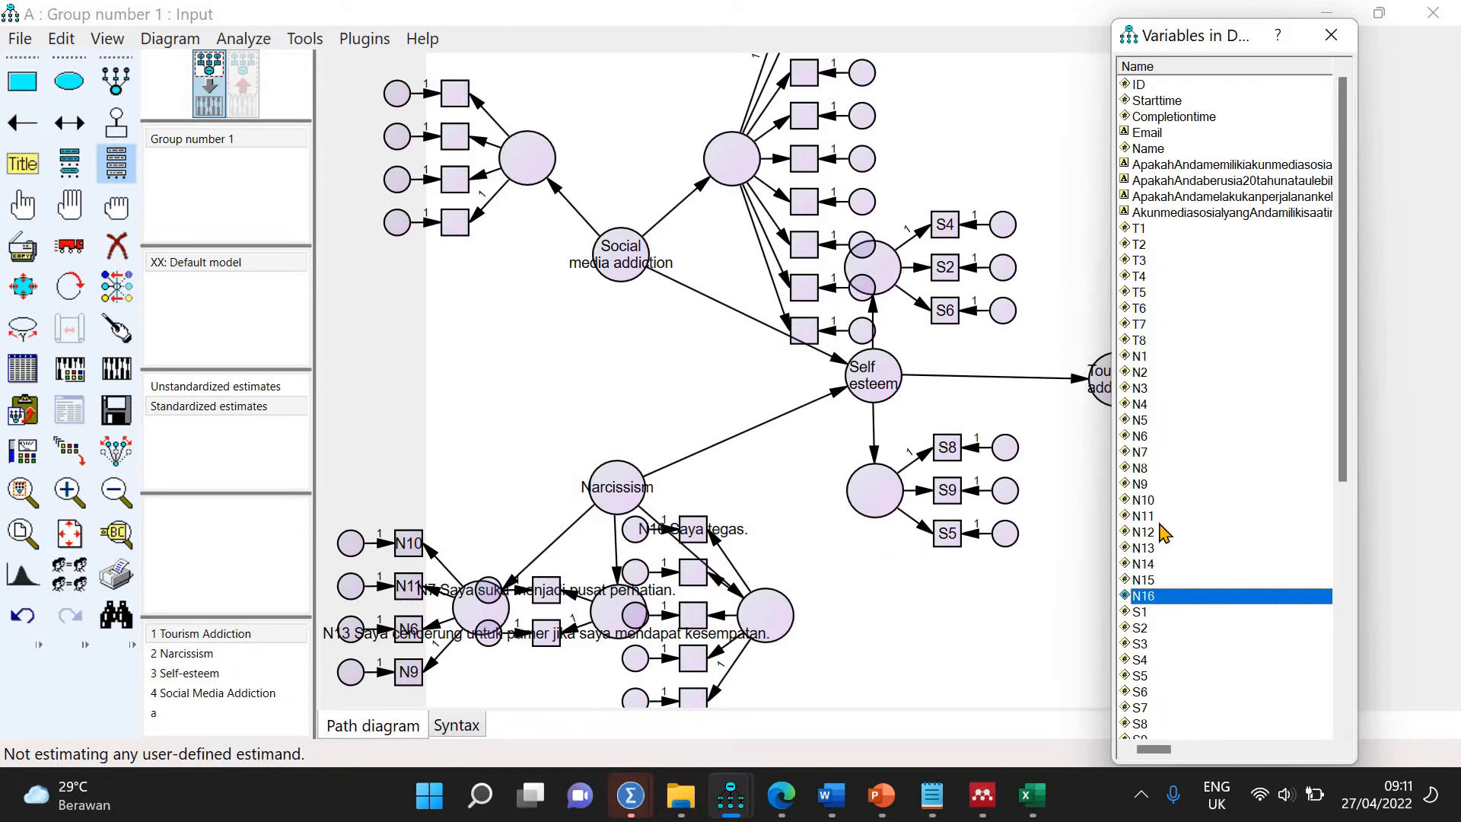
{"action": "left_click_drag", "start_coordinate": [1141, 421], "coordinate": [779, 569]}
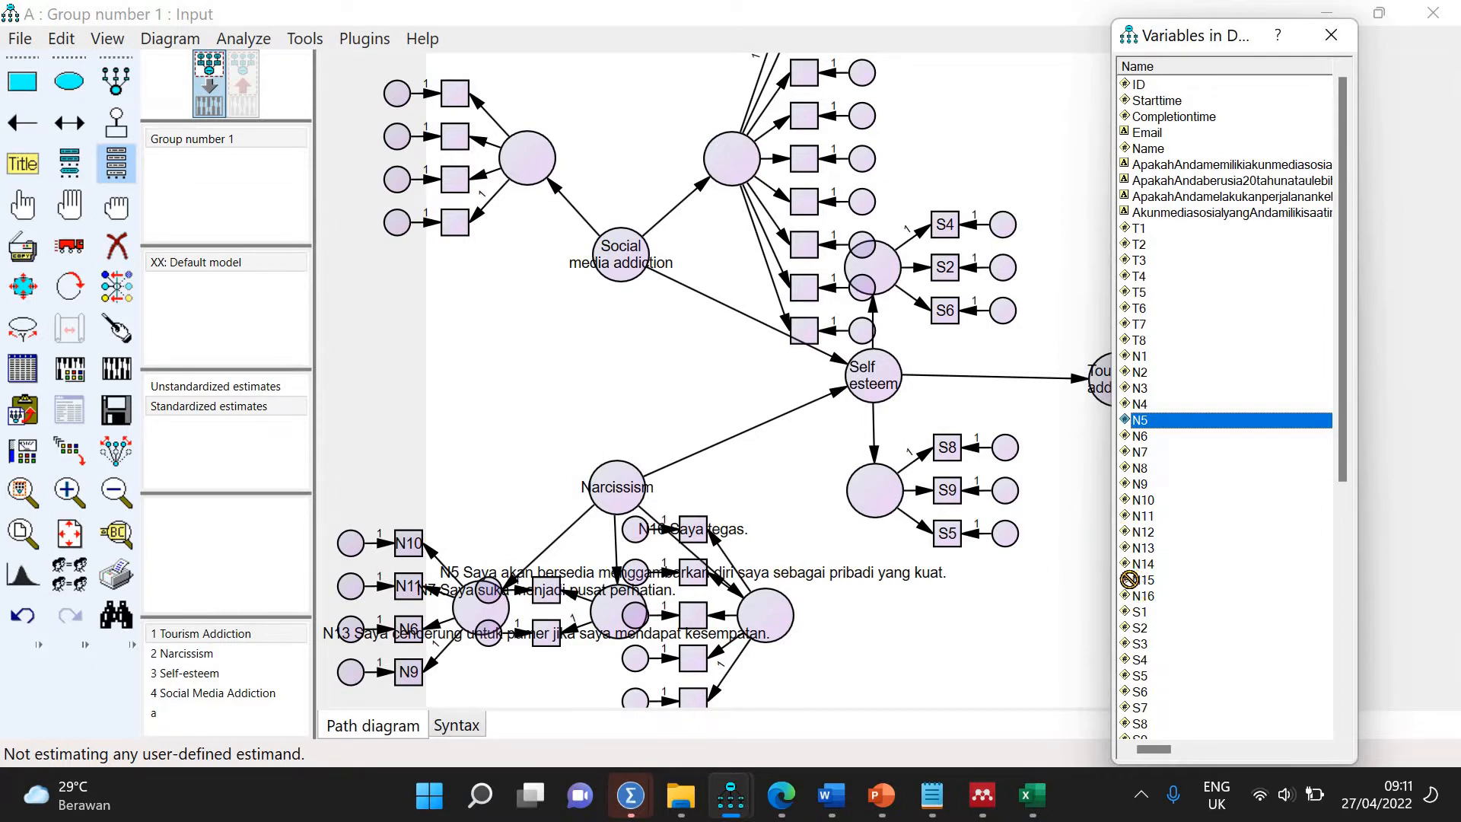
{"action": "left_click_drag", "start_coordinate": [1143, 580], "coordinate": [794, 615]}
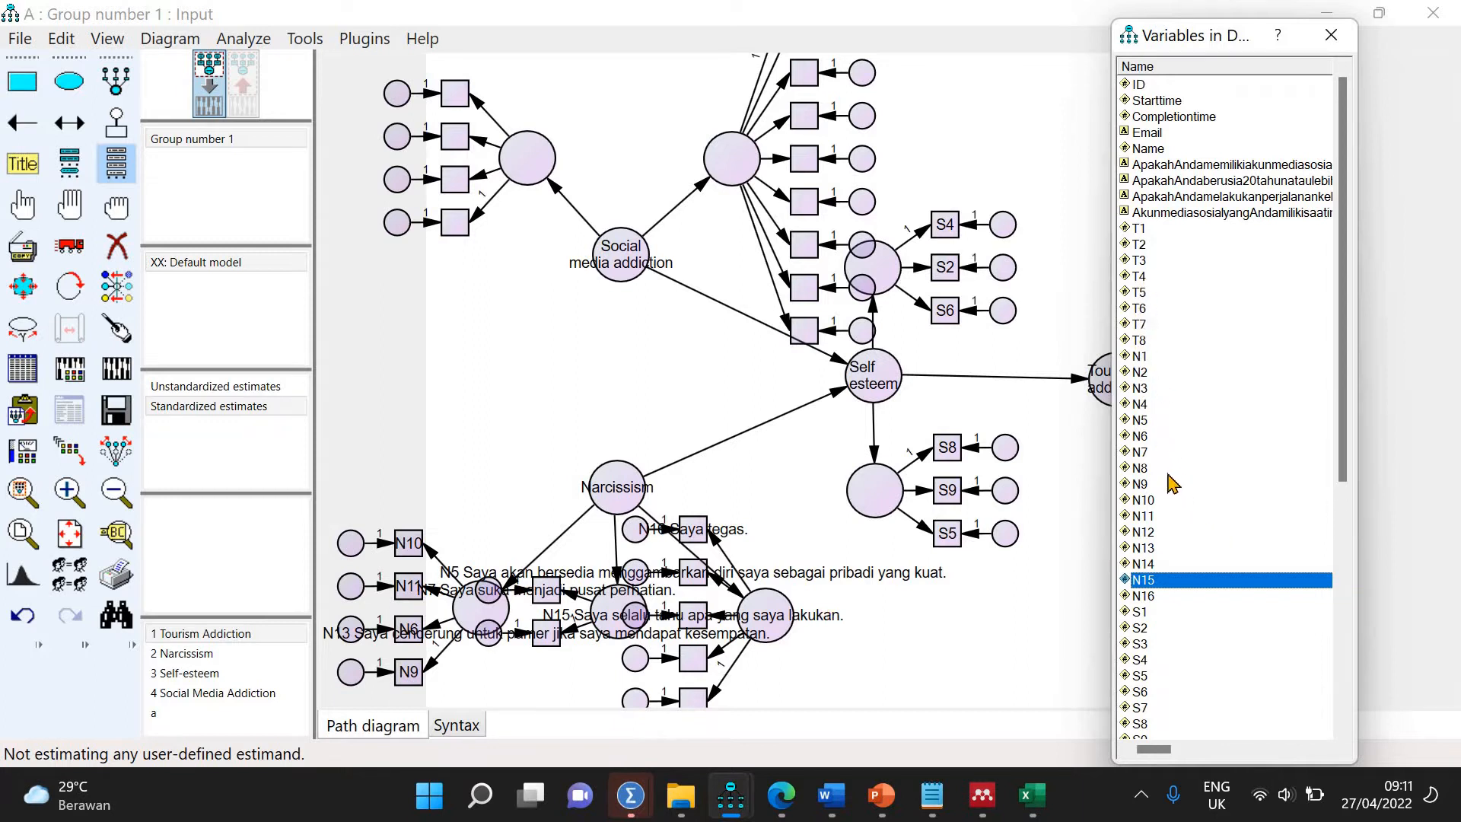
{"action": "left_click_drag", "start_coordinate": [1139, 364], "coordinate": [703, 660]}
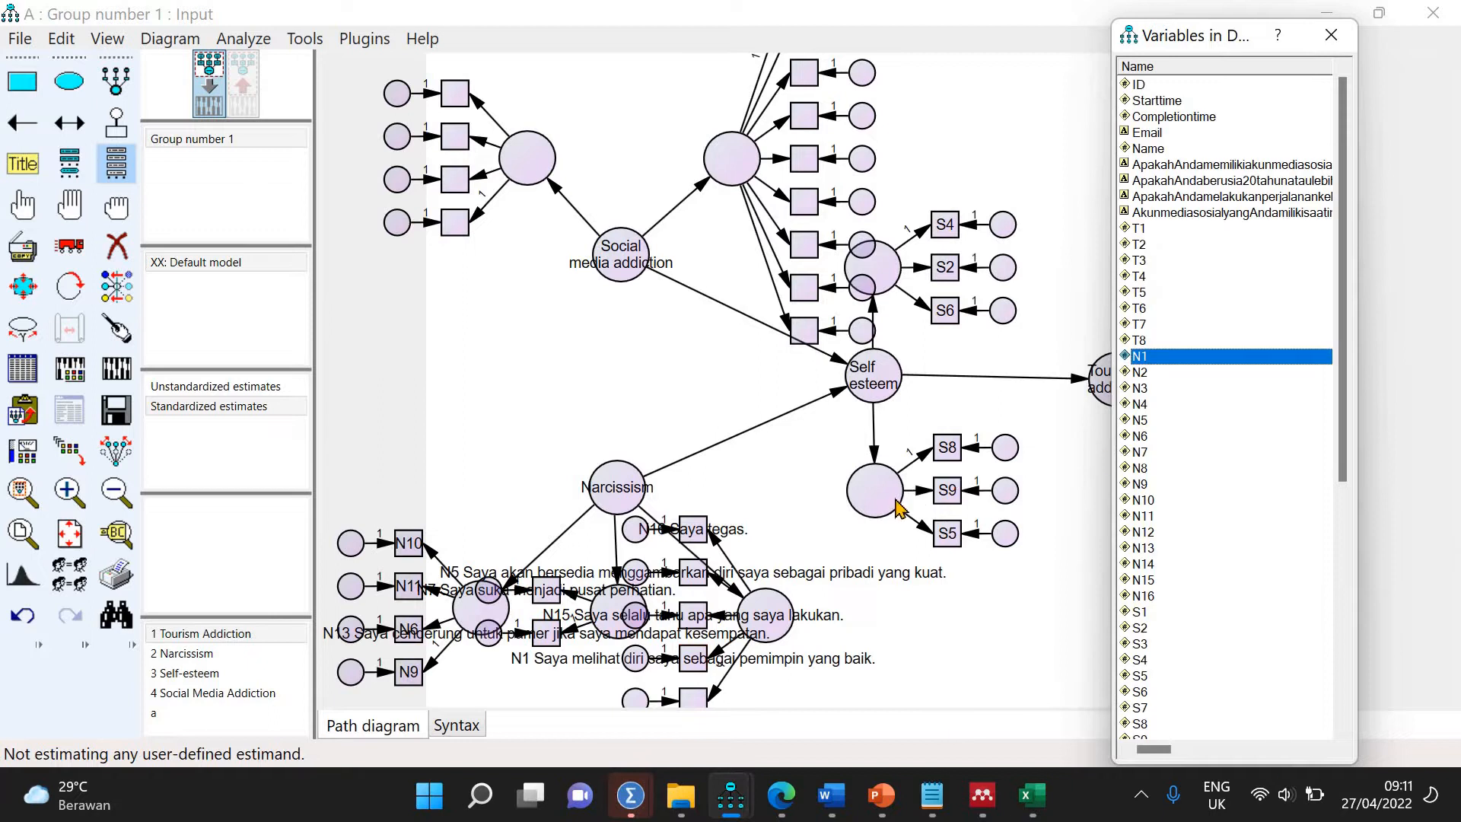
Clear the variable labels of indicators N16, N5, N15, N1, N7 and N13, leaving only their variable names
{"action": "key", "text": "ctrl+o"}
{"action": "left_click", "coordinate": [694, 535]}
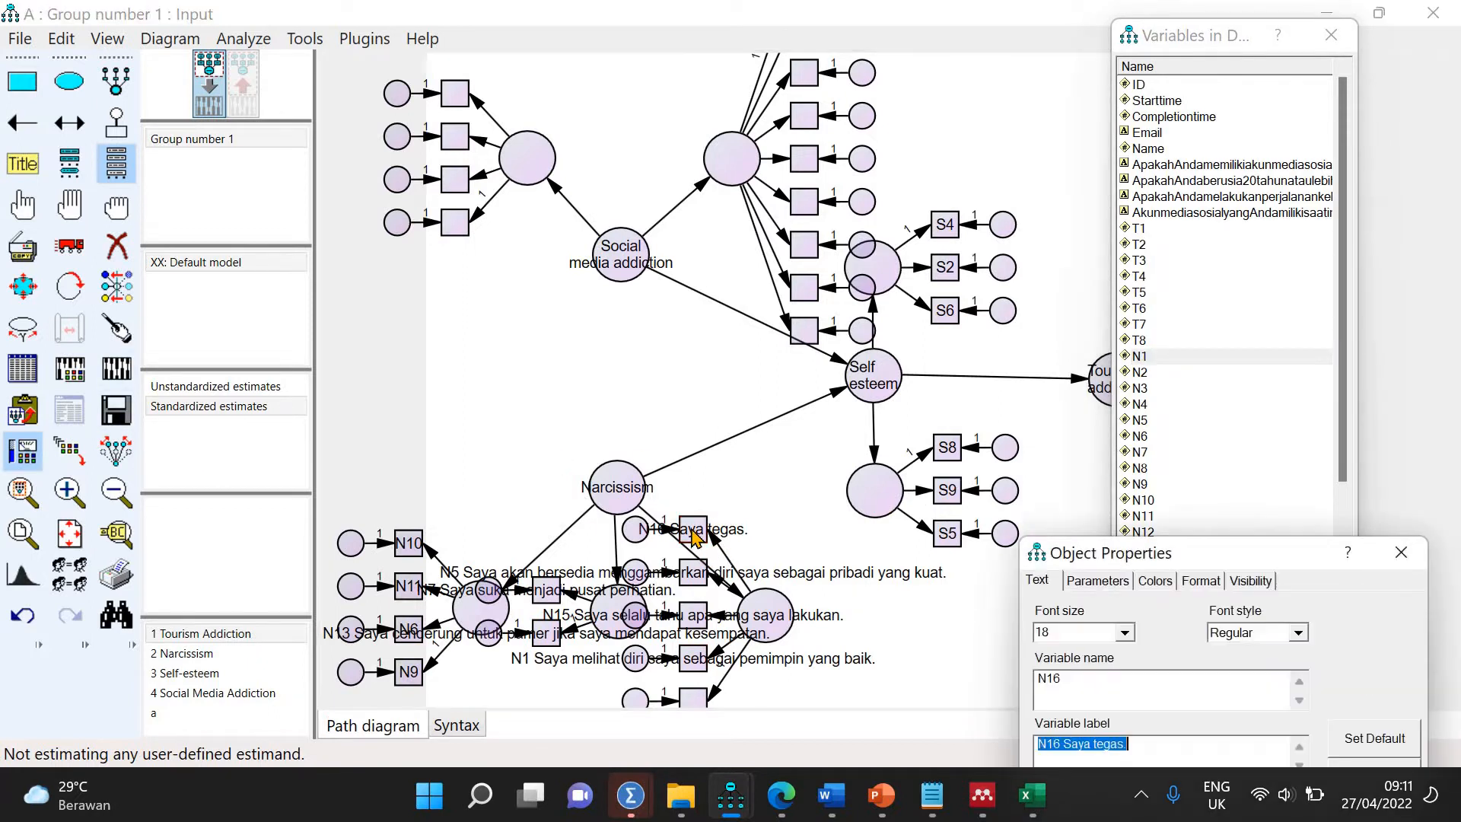
{"action": "key", "text": "Delete"}
{"action": "left_click", "coordinate": [695, 579]}
{"action": "left_click", "coordinate": [695, 617]}
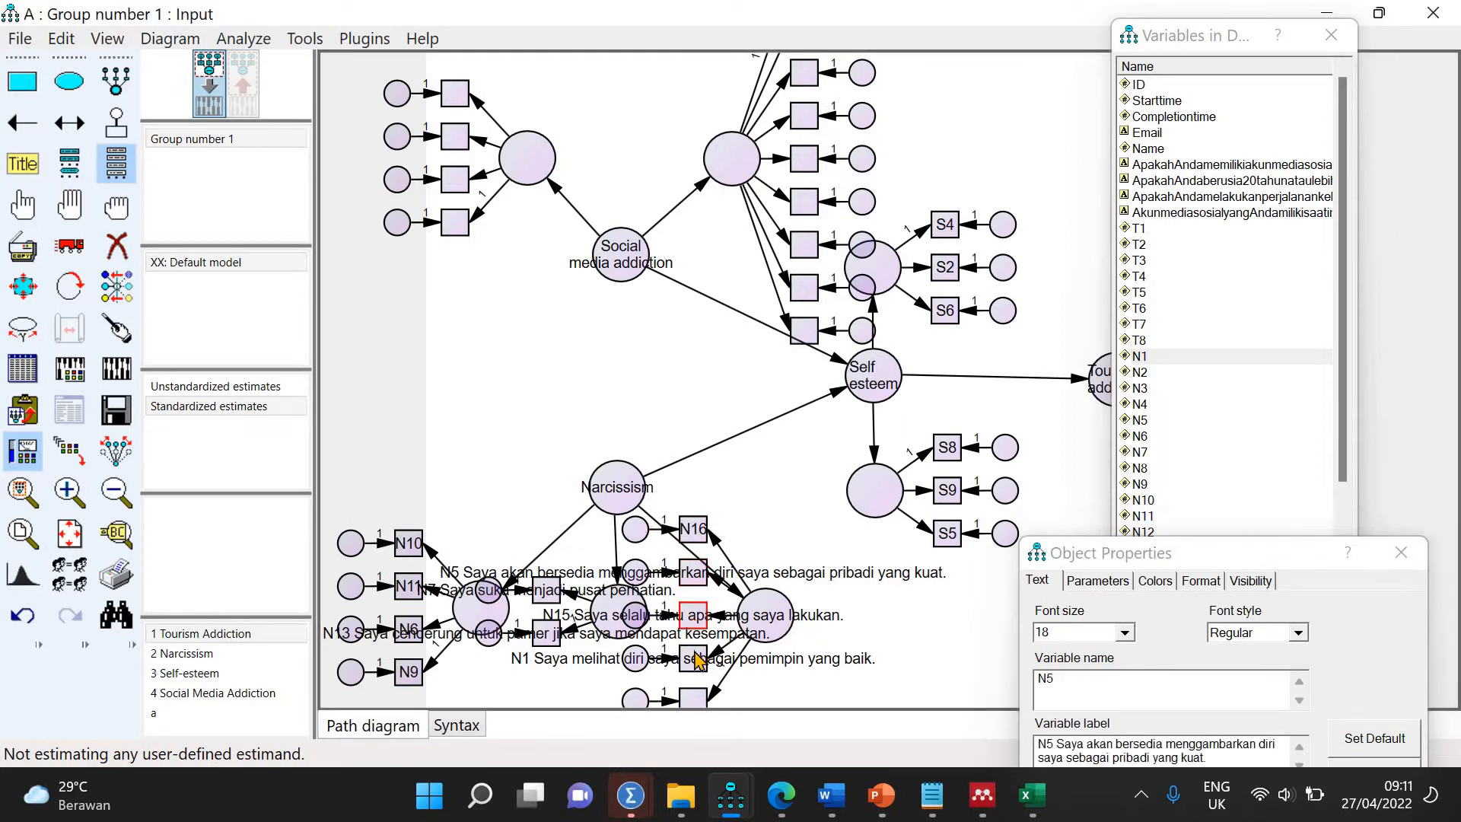
{"action": "key", "text": "Delete"}
{"action": "left_click", "coordinate": [693, 658]}
{"action": "key", "text": "Delete"}
{"action": "left_click", "coordinate": [549, 637]}
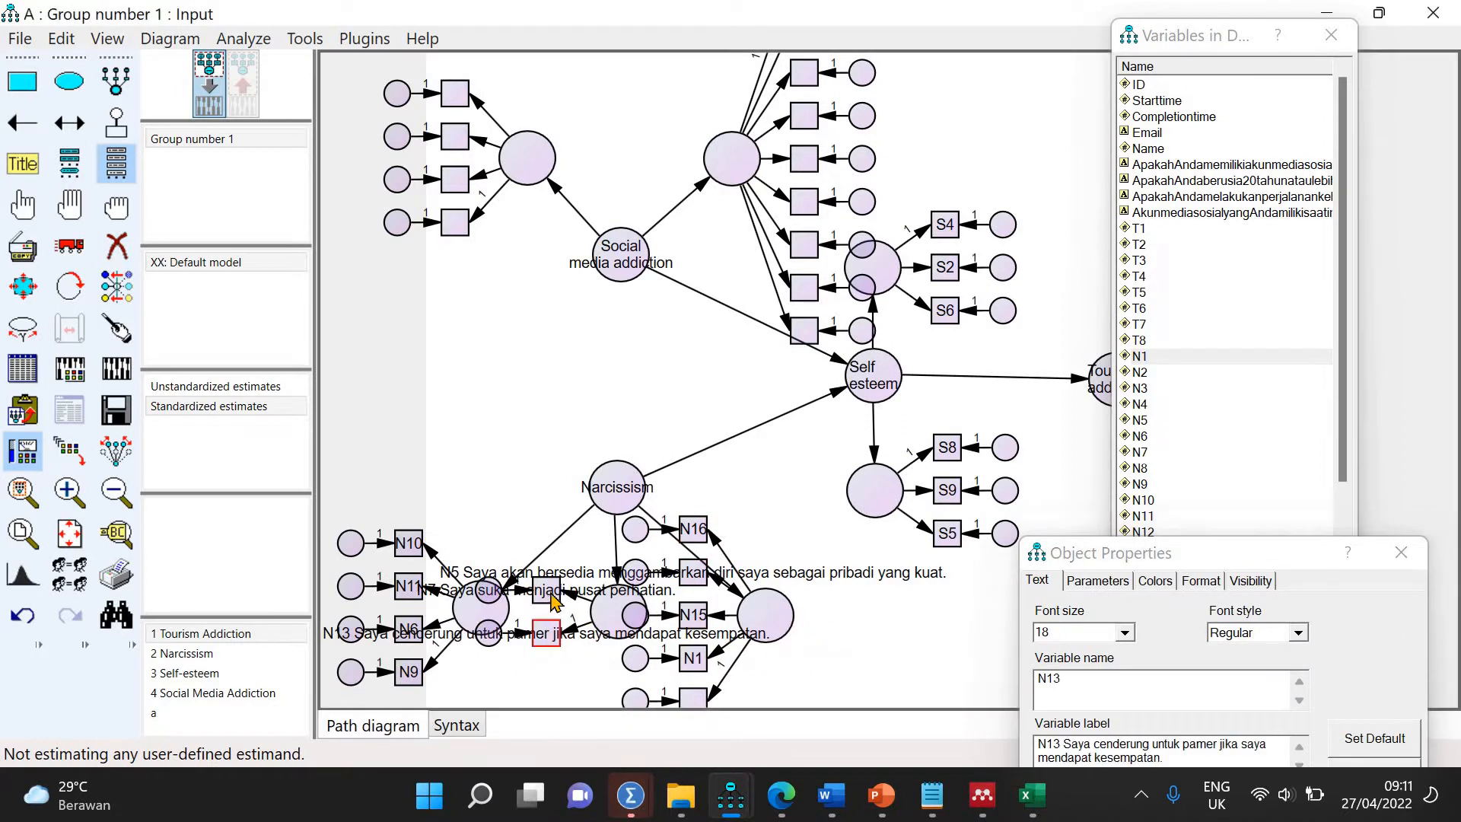
{"action": "left_click", "coordinate": [546, 590]}
{"action": "key", "text": "Delete"}
{"action": "left_click", "coordinate": [694, 578]}
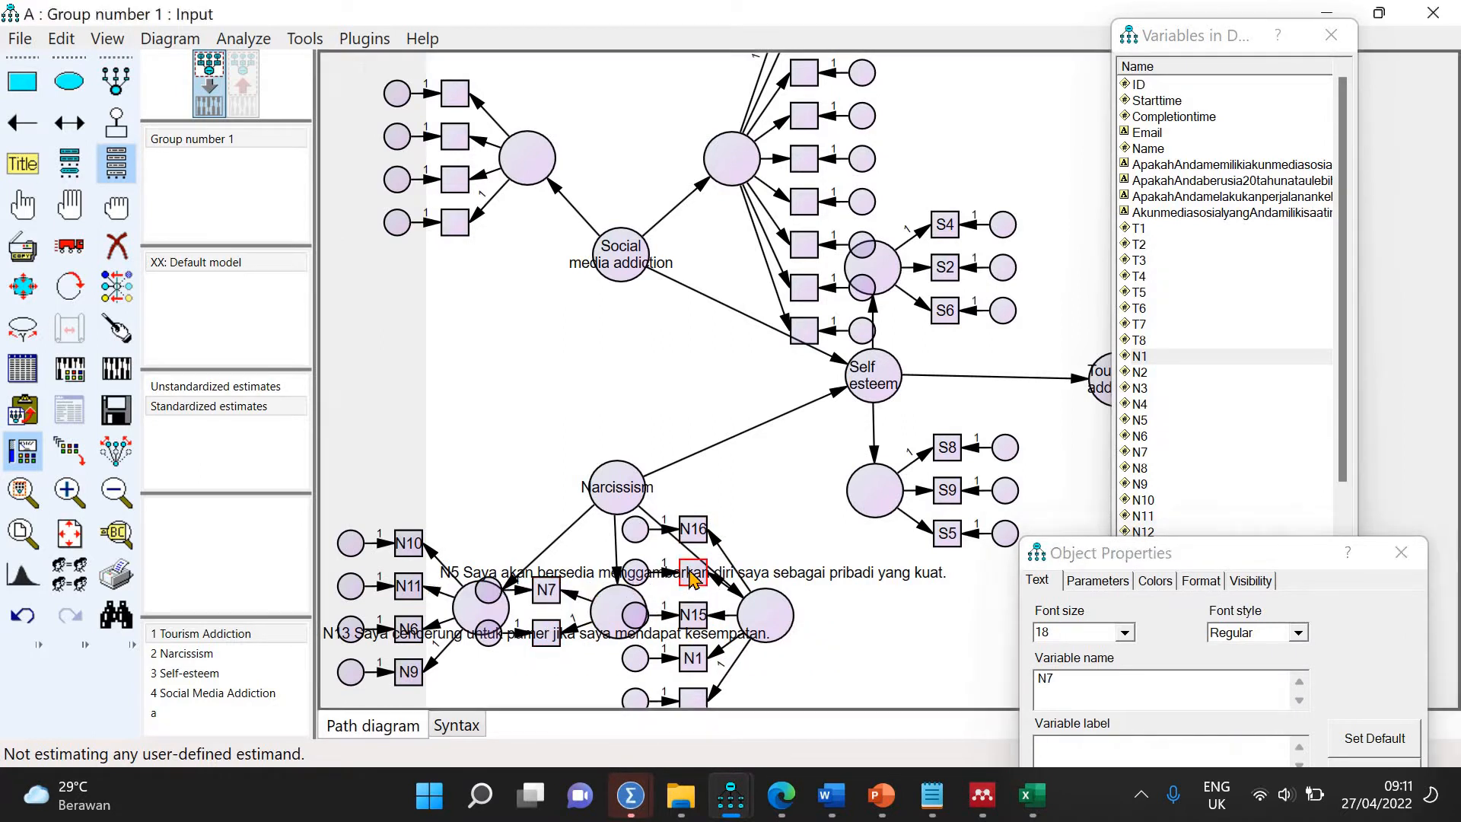
{"action": "key", "text": "Delete"}
{"action": "left_click", "coordinate": [547, 634]}
{"action": "key", "text": "Delete"}
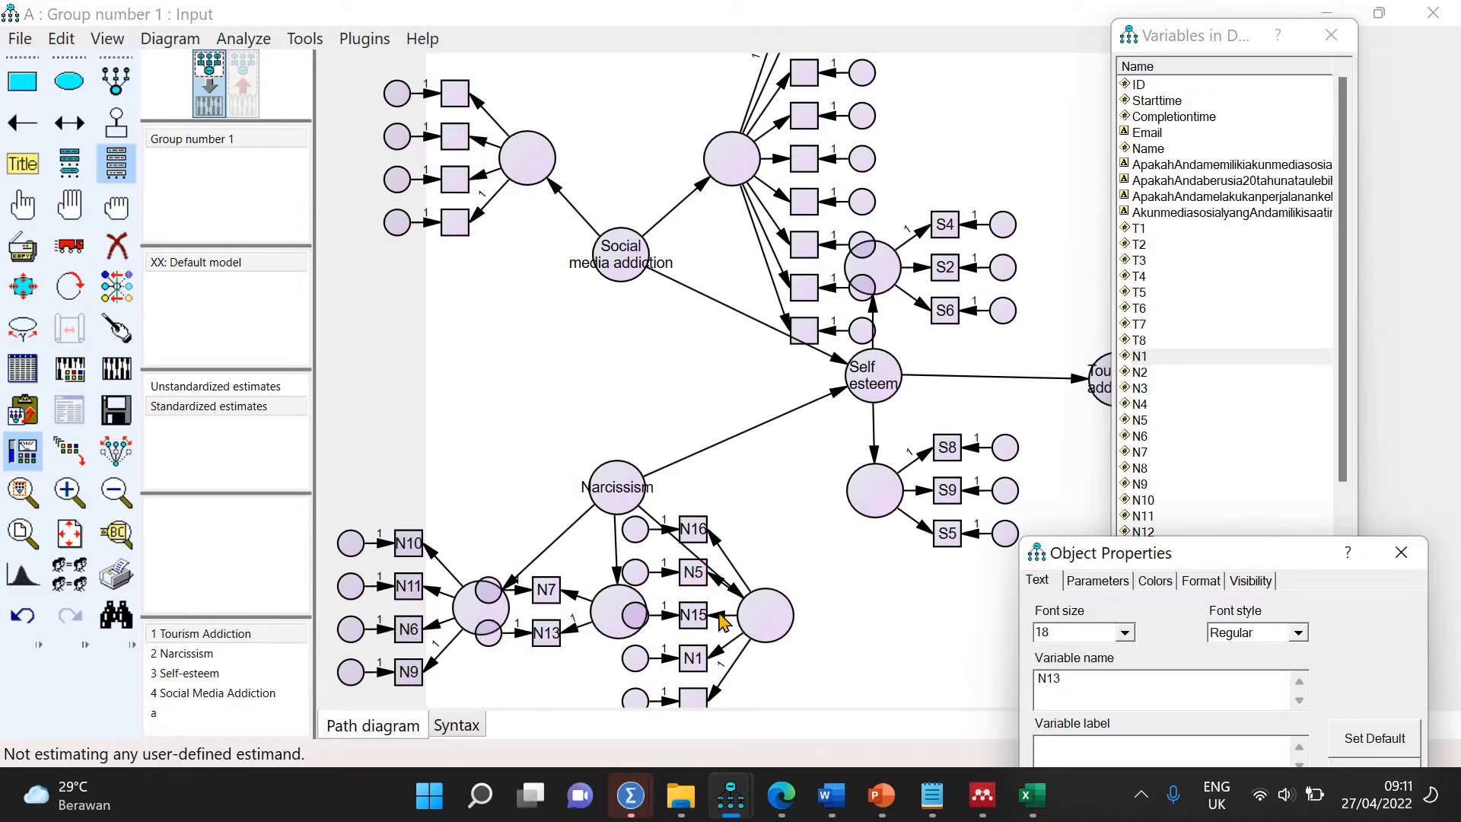
{"action": "left_click", "coordinate": [715, 546]}
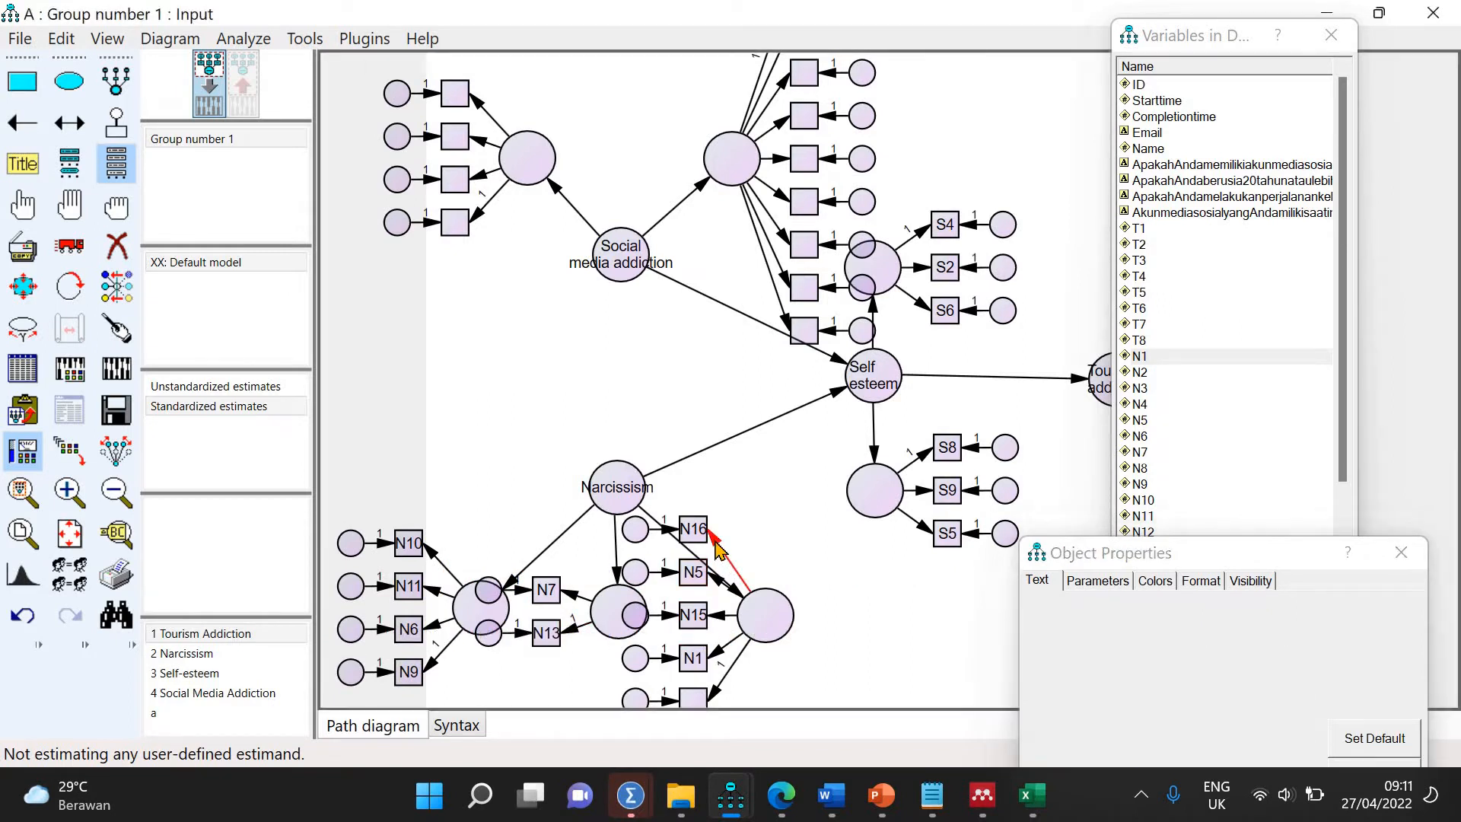
Fix the regression weight of the path to N16 at 1 and erase the right Narcissism dimension's unused fifth indicator
{"action": "left_click", "coordinate": [1096, 581]}
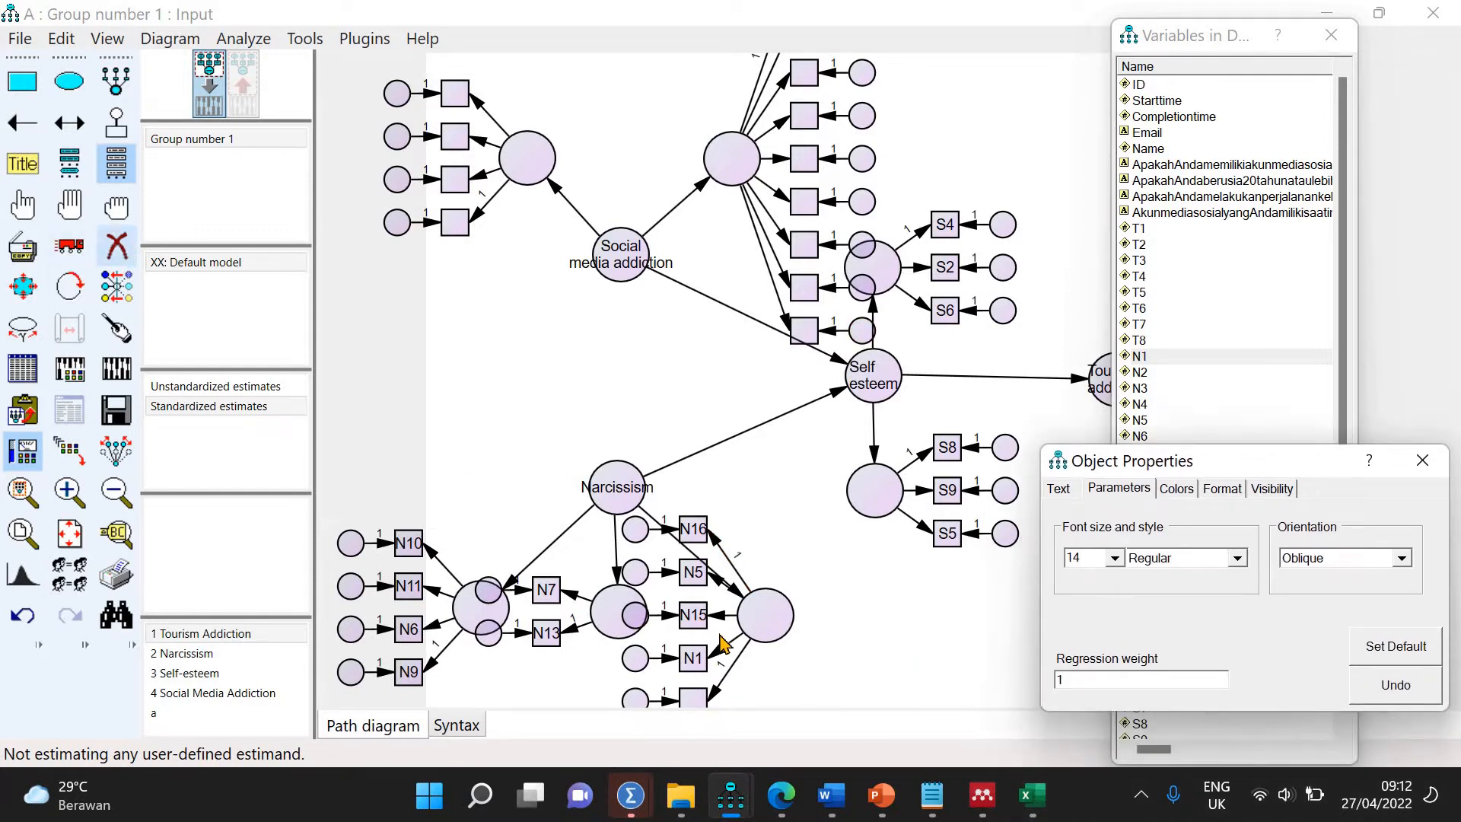
{"action": "key", "text": "Escape"}
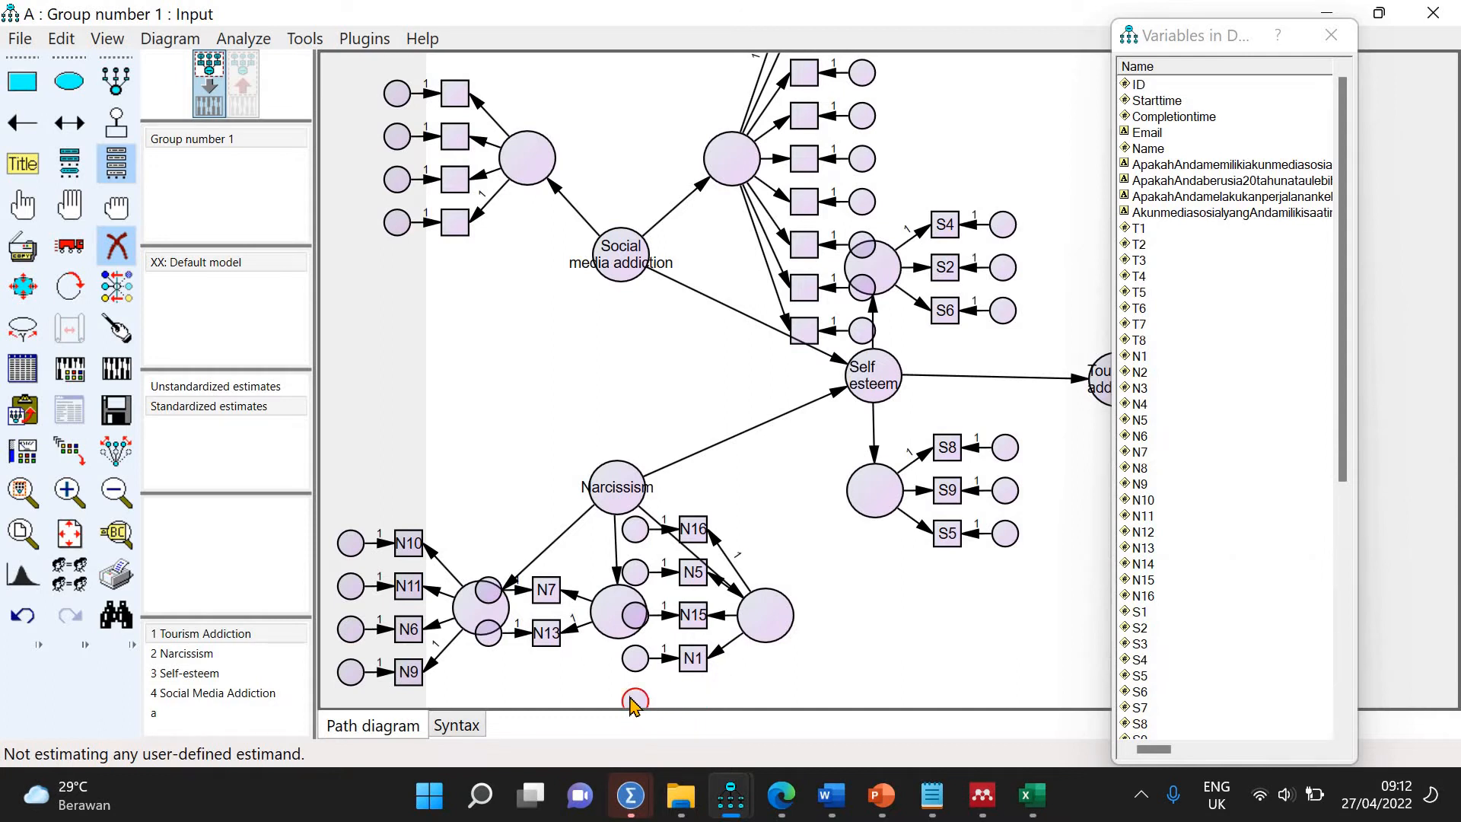
Rotate the indicators of Narcissism's right dimension to its right side and those of the middle dimension below it
{"action": "left_click", "coordinate": [69, 286]}
{"action": "left_click", "coordinate": [786, 625]}
{"action": "left_click", "coordinate": [785, 626]}
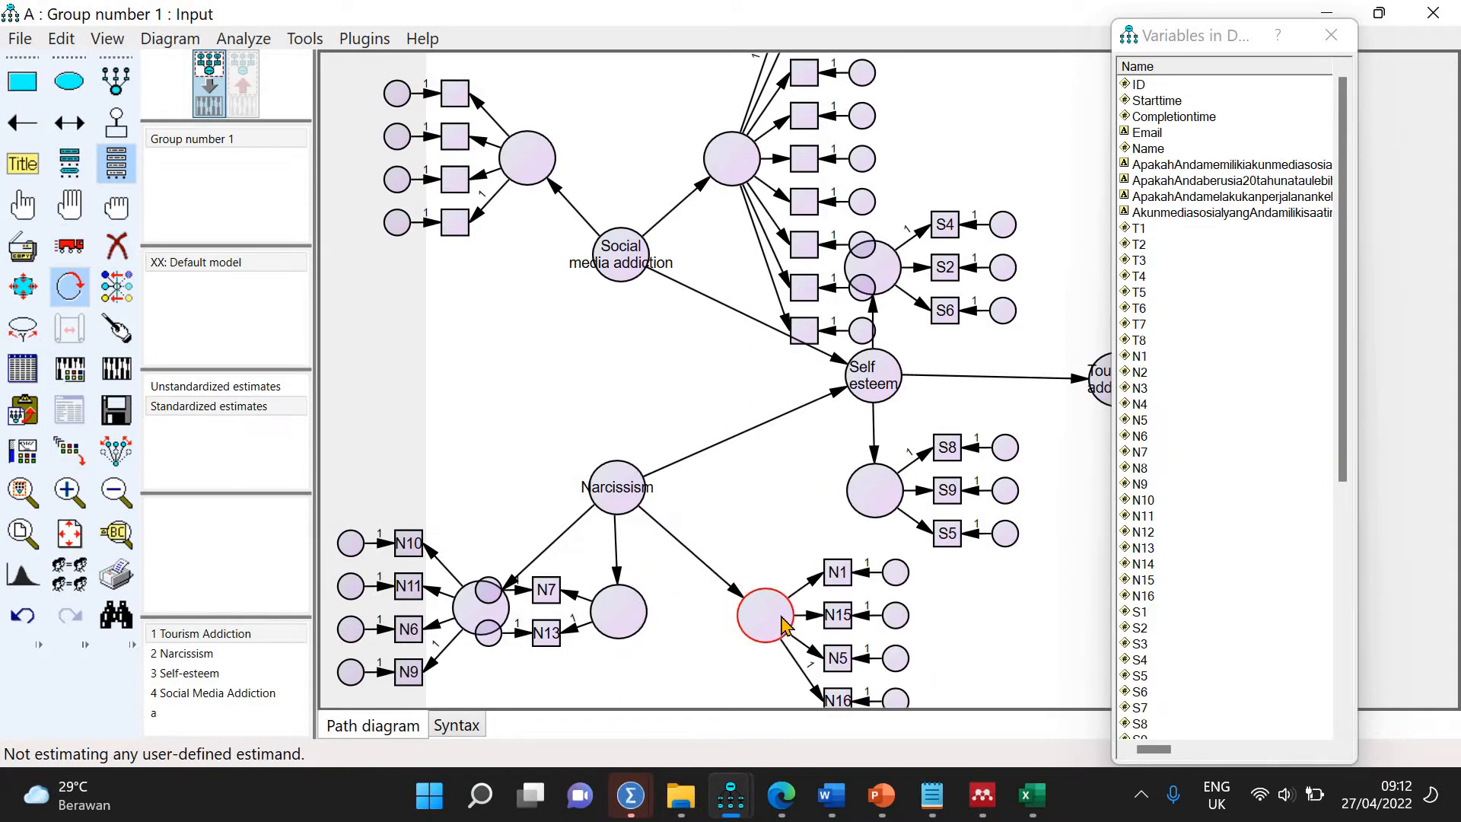
{"action": "left_click", "coordinate": [619, 620]}
{"action": "left_click", "coordinate": [619, 620]}
{"action": "left_click", "coordinate": [619, 620]}
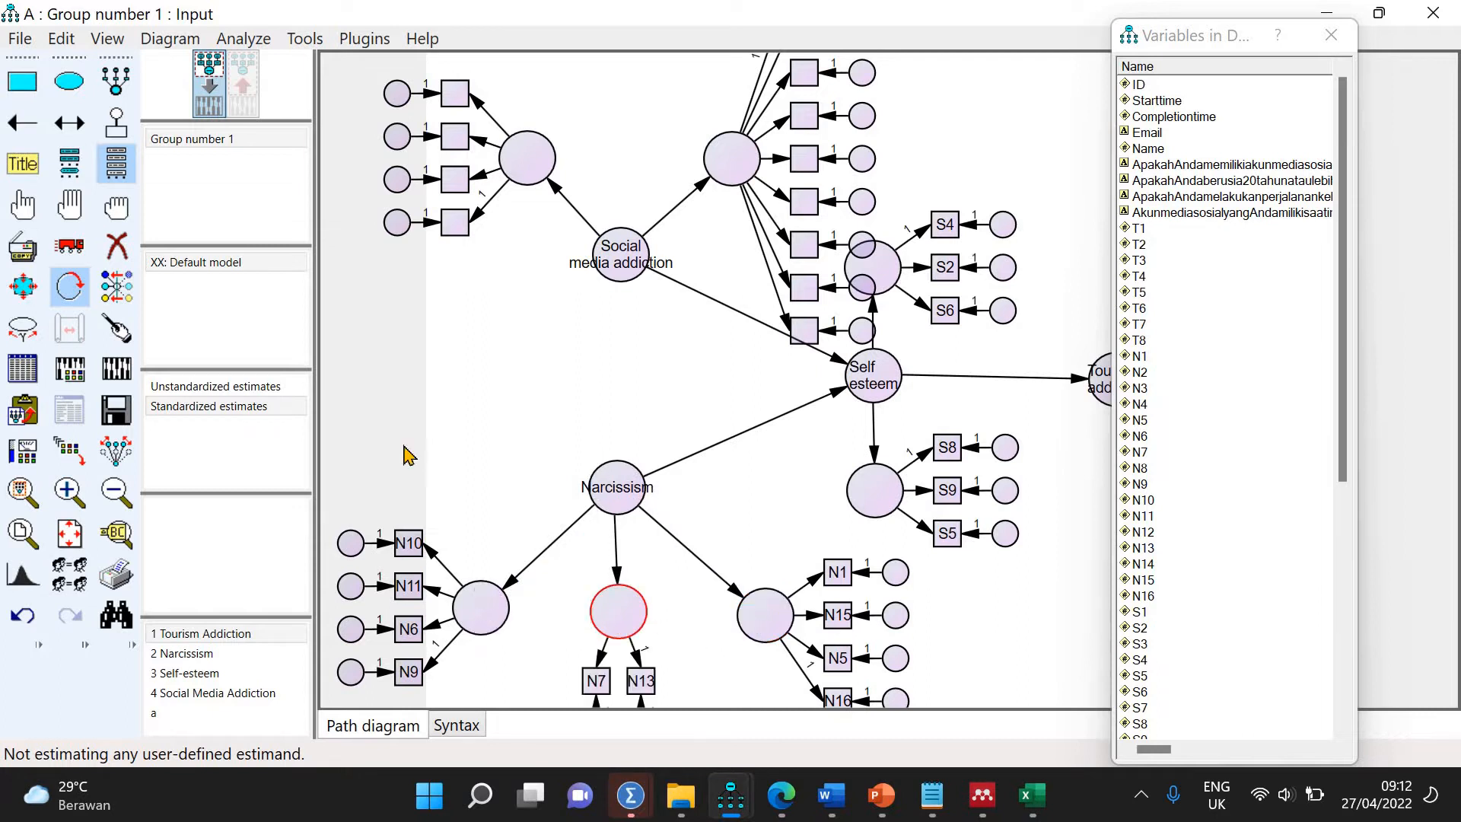
Turn on Preserve symmetries and move Narcissism's three dimensions, together with their indicators, closer to Narcissism
{"action": "left_click", "coordinate": [69, 245]}
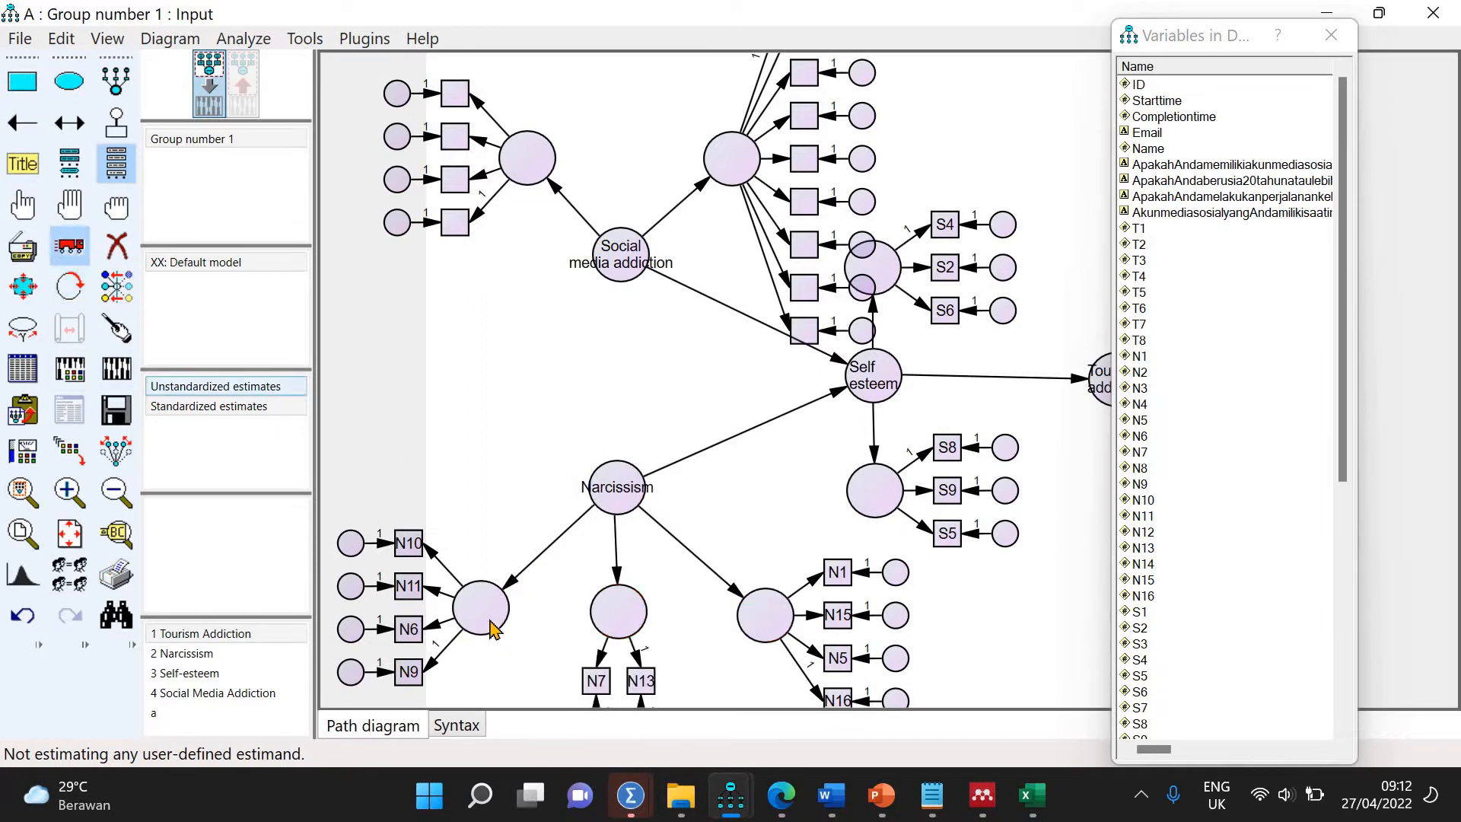
{"action": "left_click", "coordinate": [116, 449]}
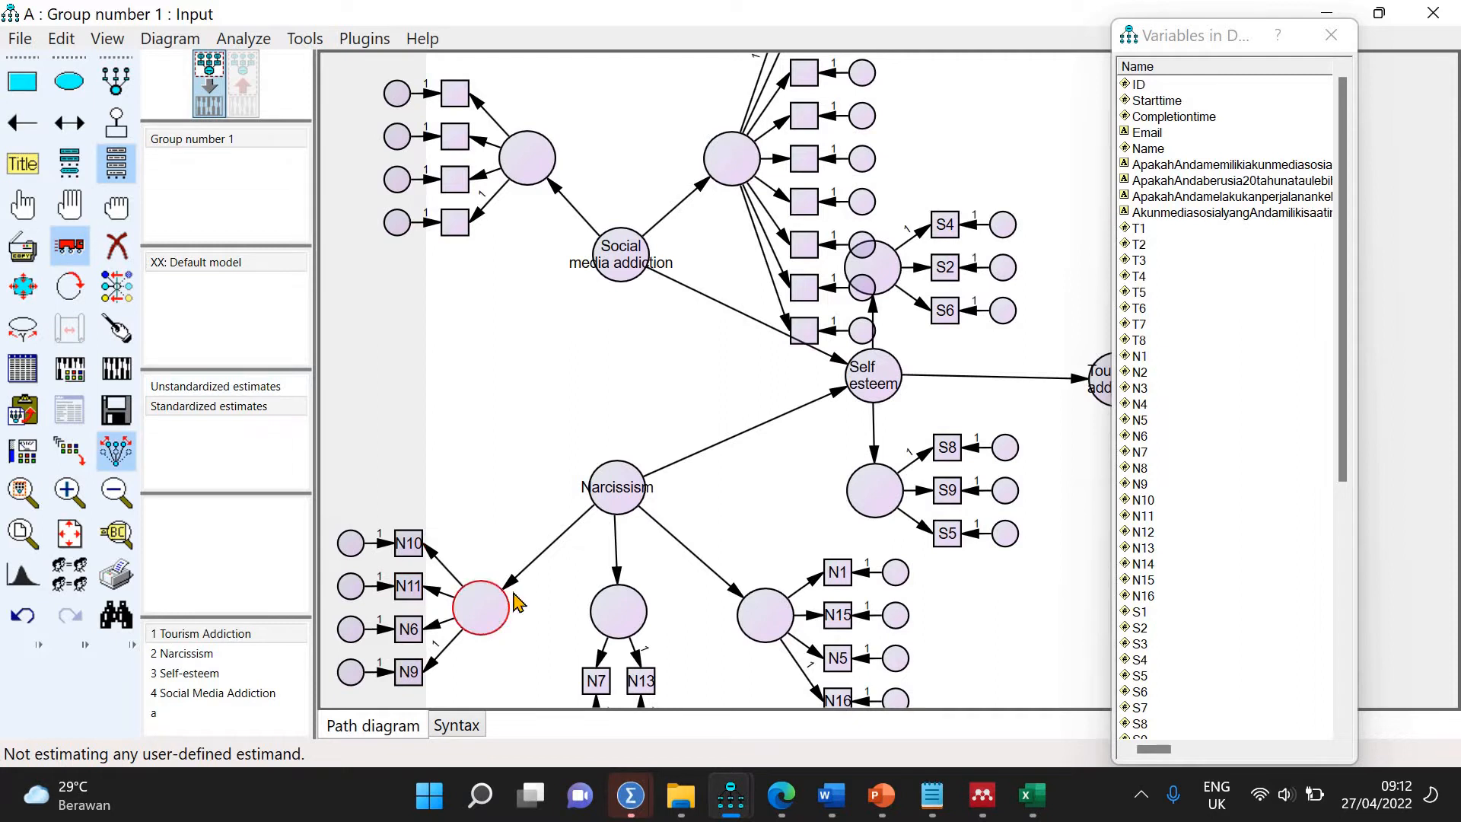
{"action": "left_click", "coordinate": [504, 603]}
{"action": "double_click", "coordinate": [633, 609]}
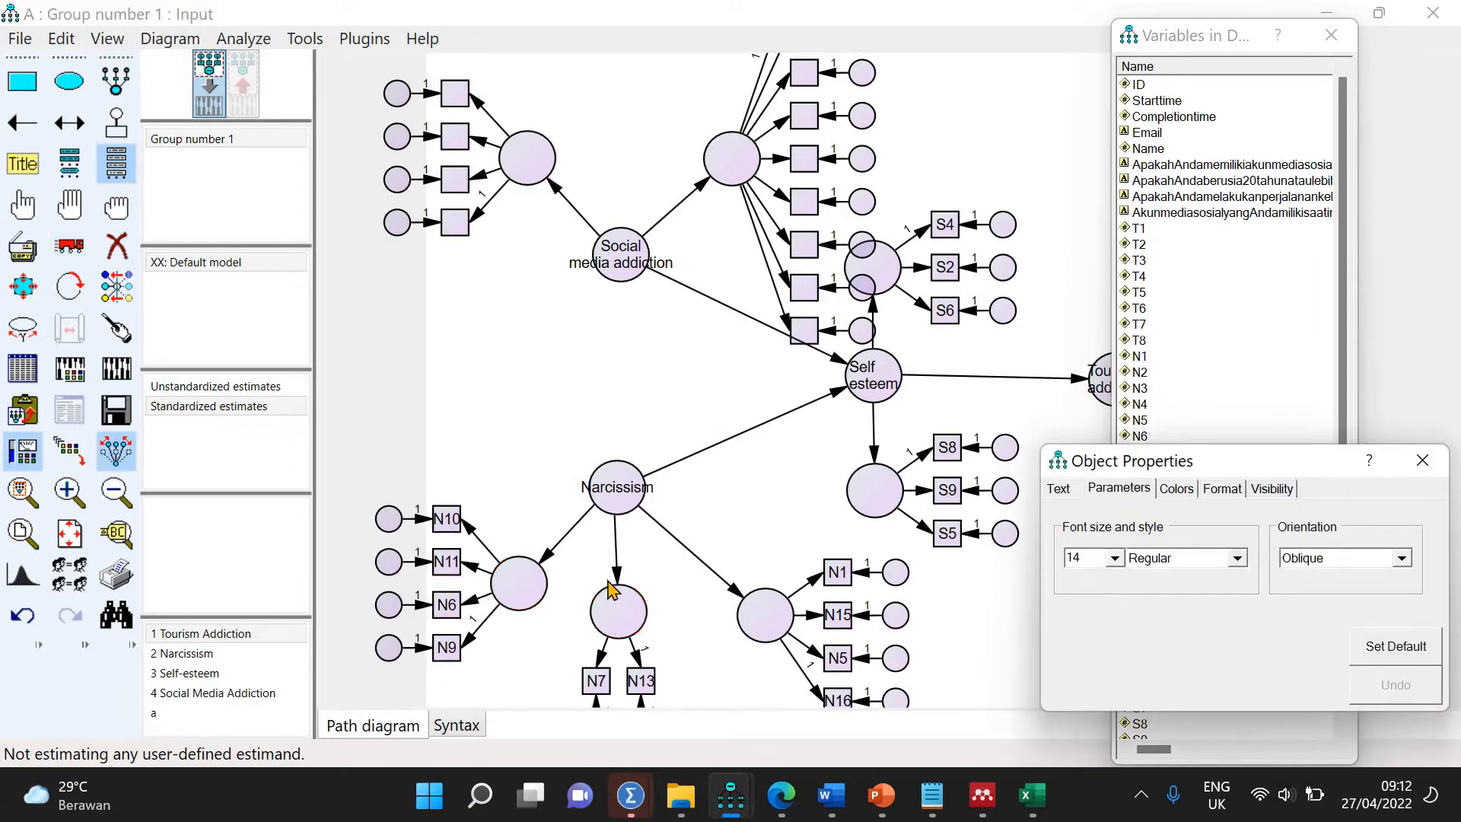
{"action": "left_click", "coordinate": [69, 245]}
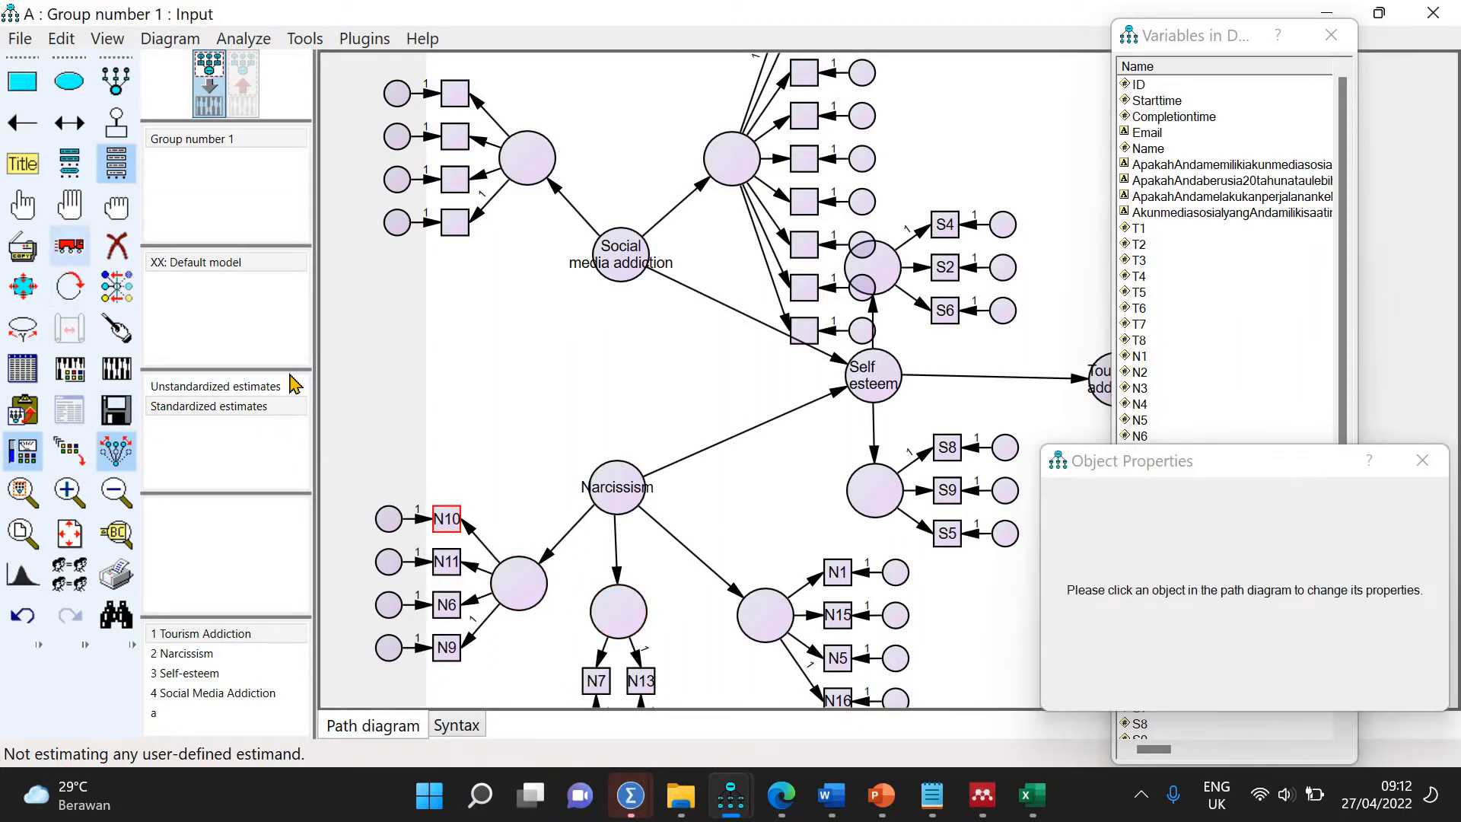
{"action": "left_click_drag", "start_coordinate": [618, 631], "coordinate": [615, 590]}
{"action": "left_click_drag", "start_coordinate": [755, 626], "coordinate": [712, 586]}
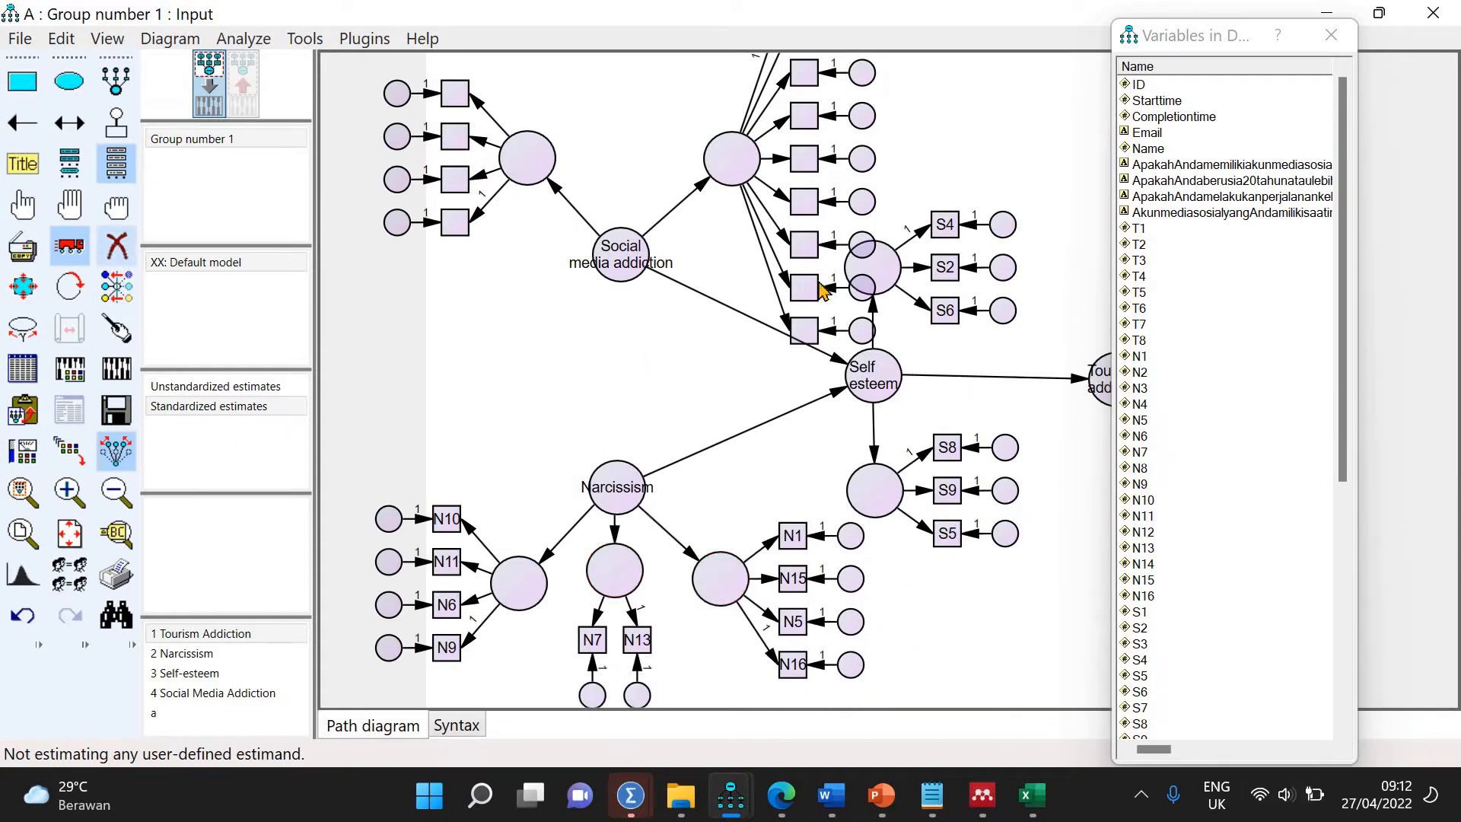
Move Social media addiction down toward Narcissism and bring its two dimensions with their indicators down close to it
{"action": "left_click_drag", "start_coordinate": [617, 283], "coordinate": [620, 350]}
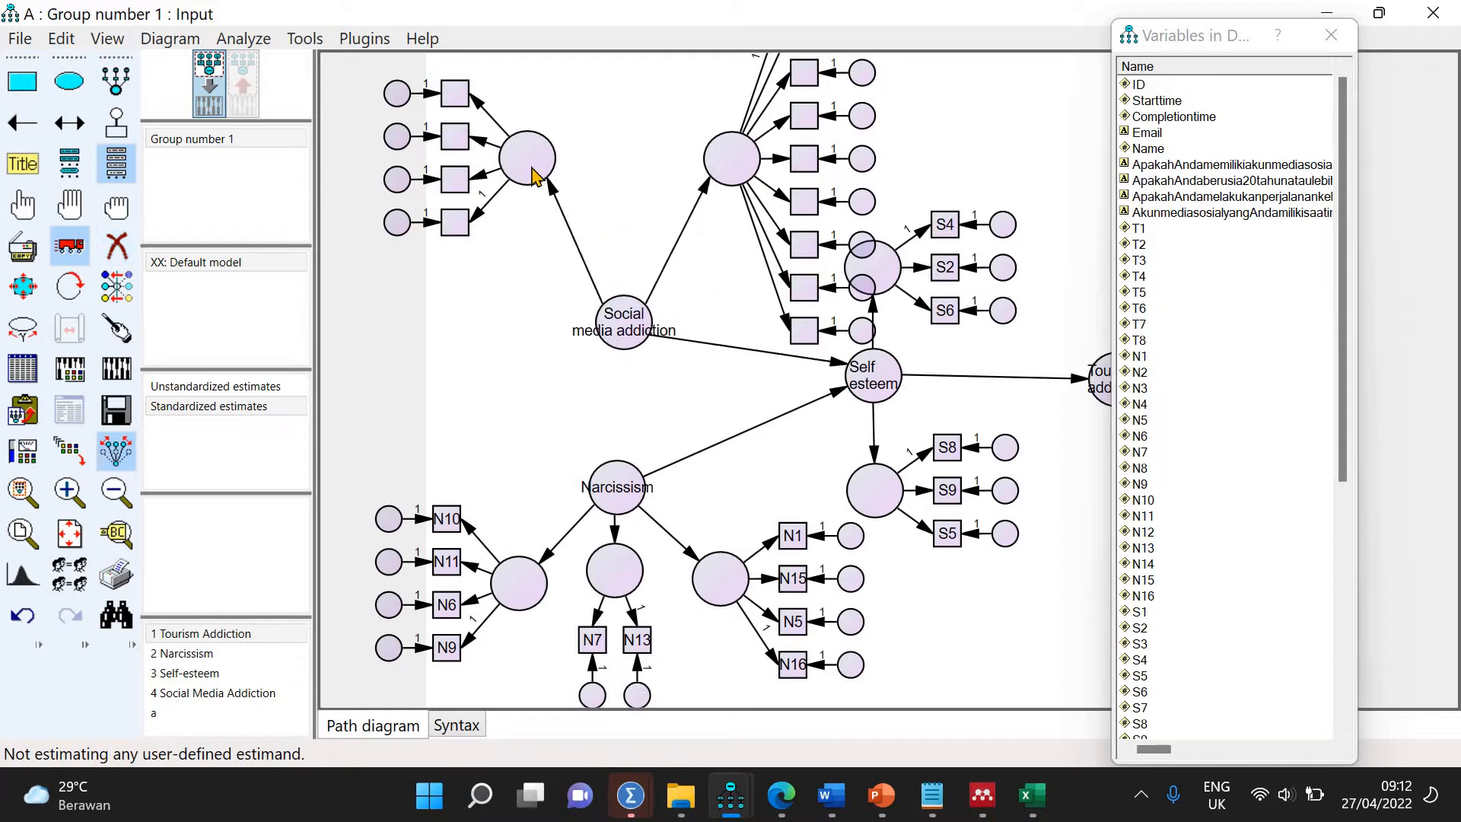
{"action": "left_click_drag", "start_coordinate": [530, 169], "coordinate": [530, 256]}
{"action": "left_click_drag", "start_coordinate": [714, 179], "coordinate": [653, 264]}
{"action": "left_click_drag", "start_coordinate": [613, 320], "coordinate": [605, 347]}
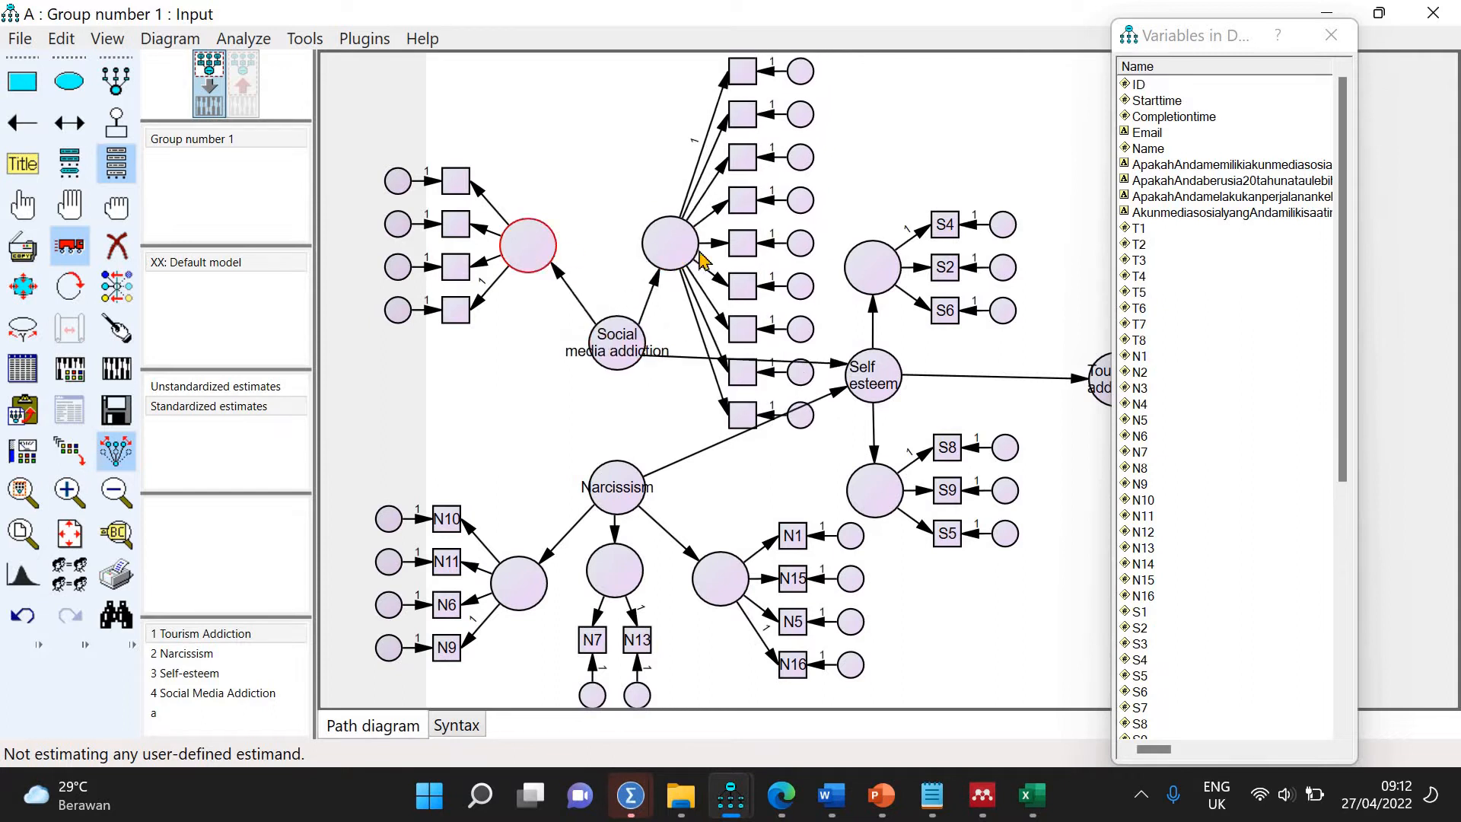
Move Social media addiction's four-indicator dimension over to the right and its nine-indicator dimension to the left
{"action": "left_click_drag", "start_coordinate": [532, 242], "coordinate": [725, 254]}
{"action": "left_click_drag", "start_coordinate": [865, 273], "coordinate": [870, 271]}
{"action": "left_click_drag", "start_coordinate": [662, 241], "coordinate": [493, 261]}
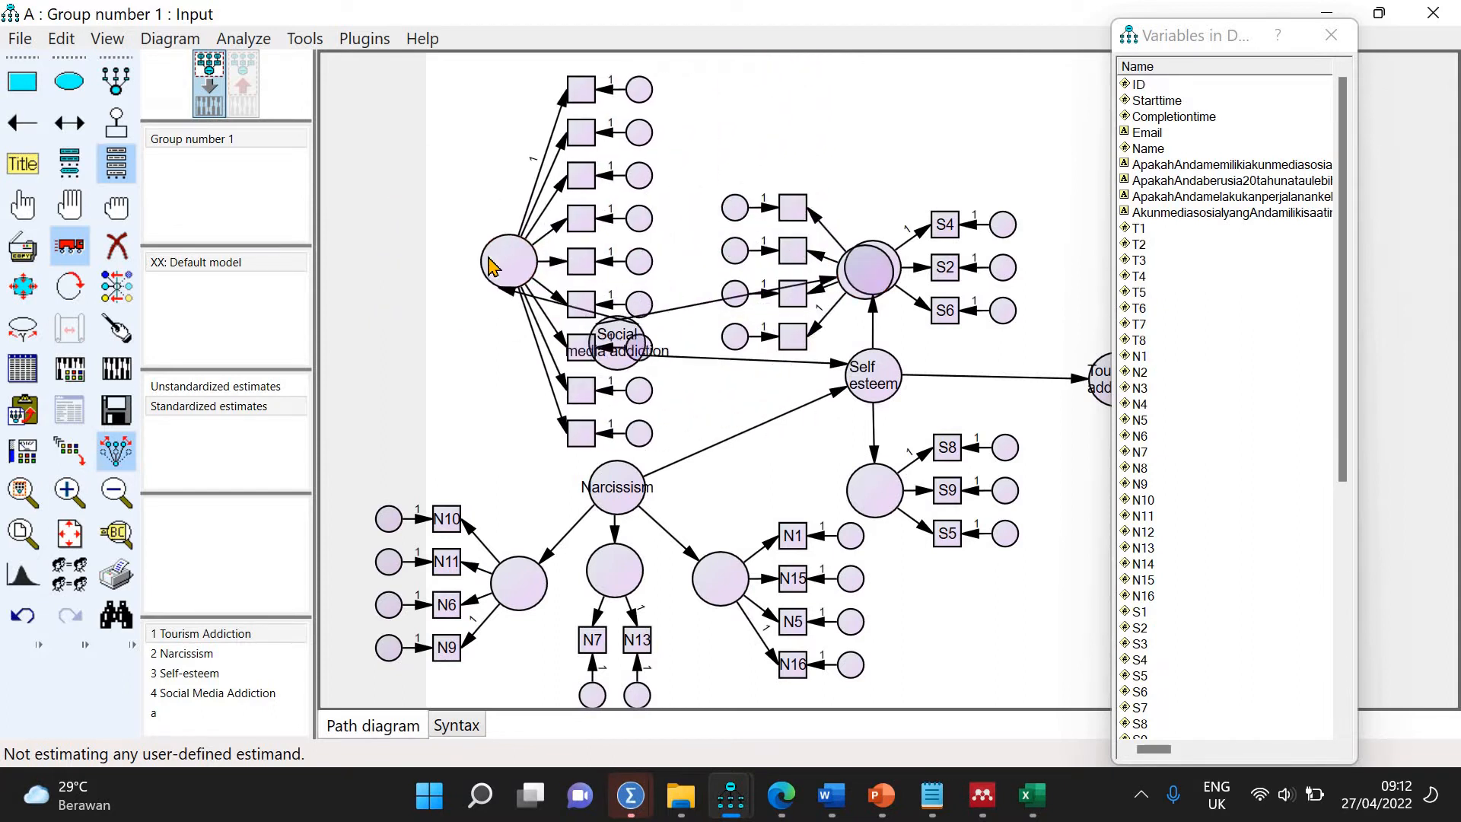
Rotate the nine indicators to the left of their dimension and the four indicators to the right of theirs
{"action": "left_click", "coordinate": [69, 287]}
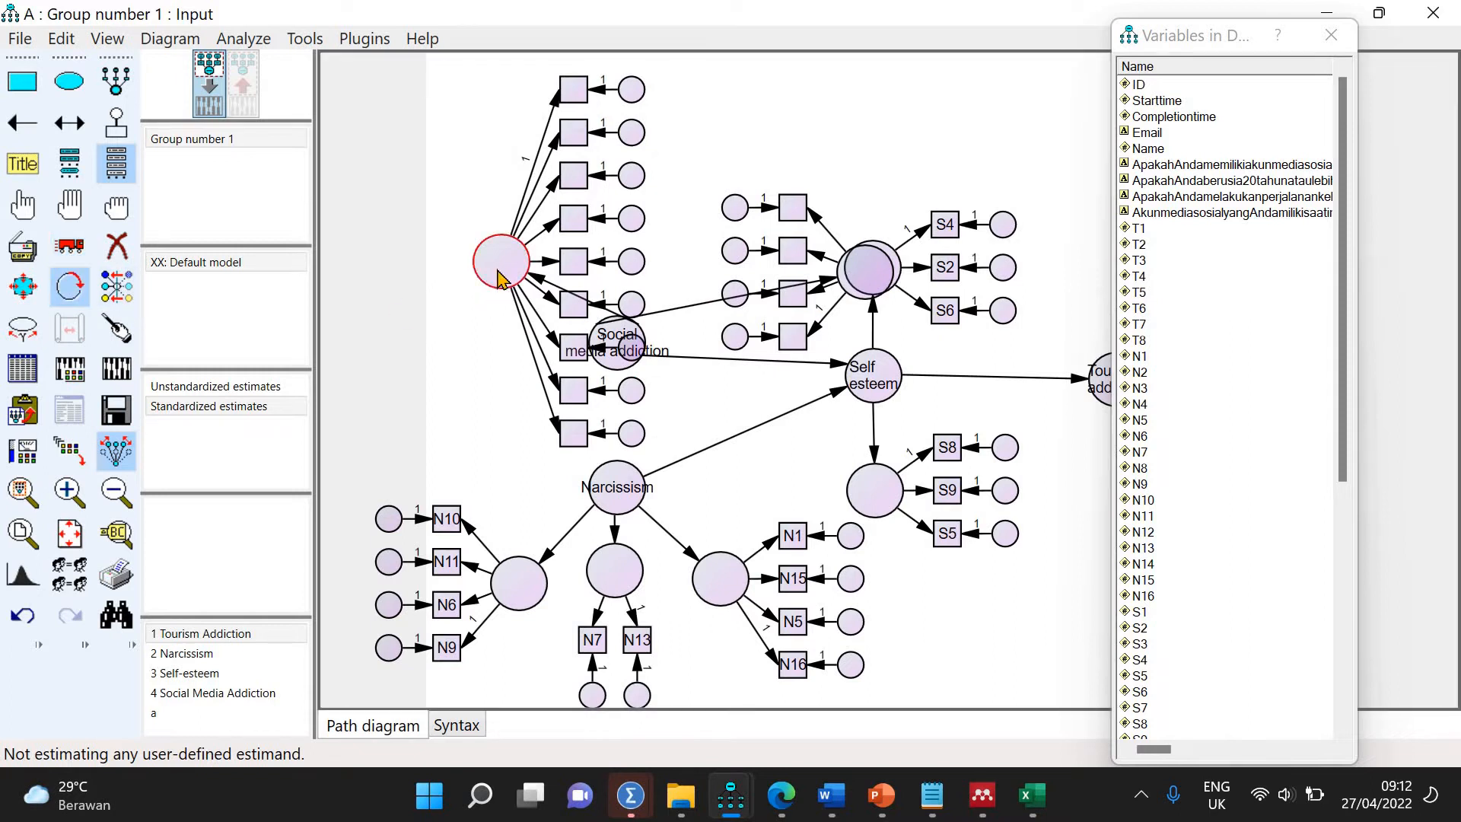
{"action": "left_click", "coordinate": [499, 263]}
{"action": "left_click", "coordinate": [499, 262]}
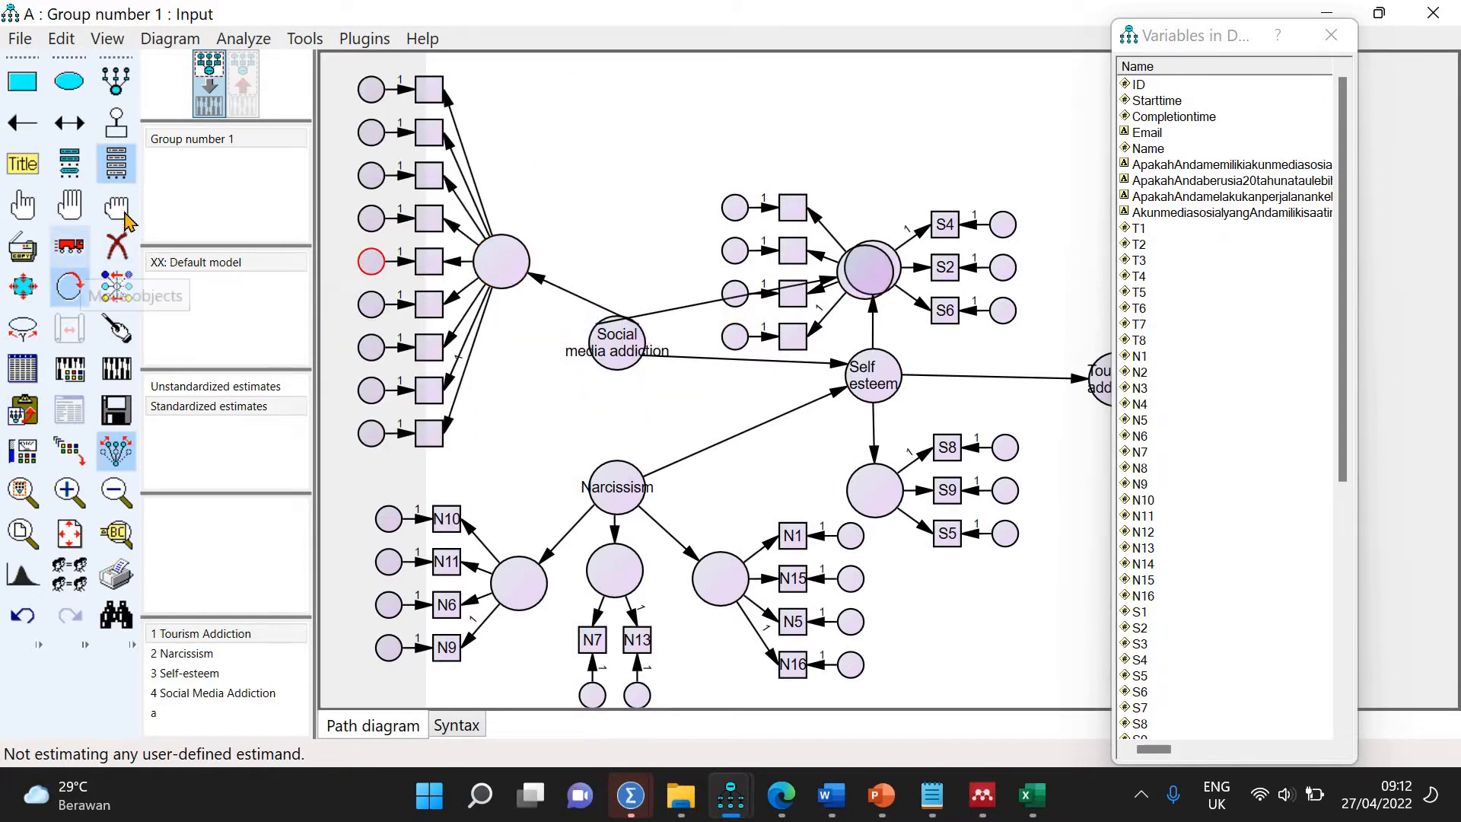
{"action": "left_click", "coordinate": [866, 287]}
{"action": "left_click", "coordinate": [866, 286]}
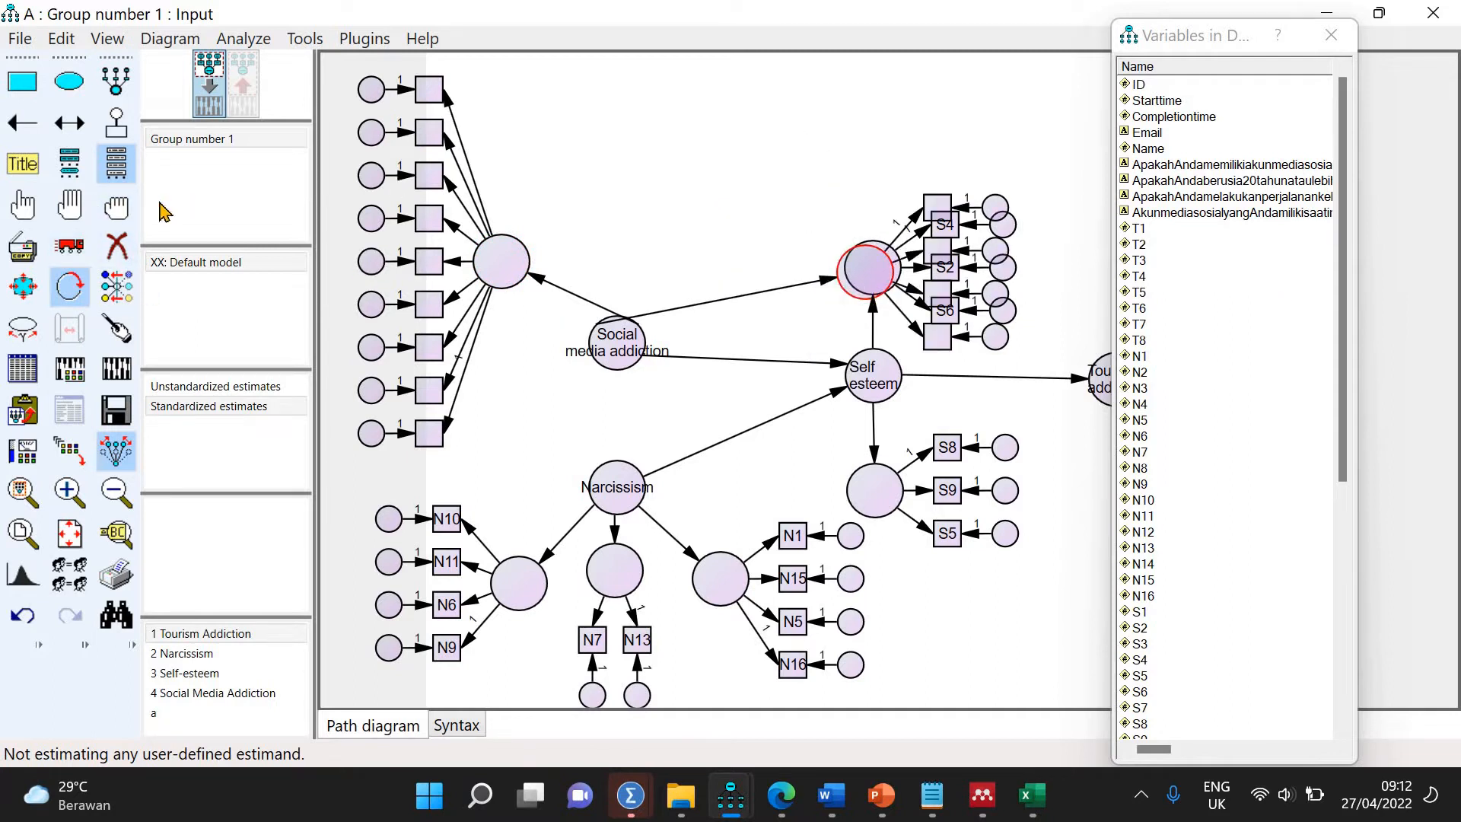
Place the four-indicator dimension at the upper right of Social media addiction and shift the nine-indicator dimension slightly closer to it
{"action": "left_click", "coordinate": [69, 245]}
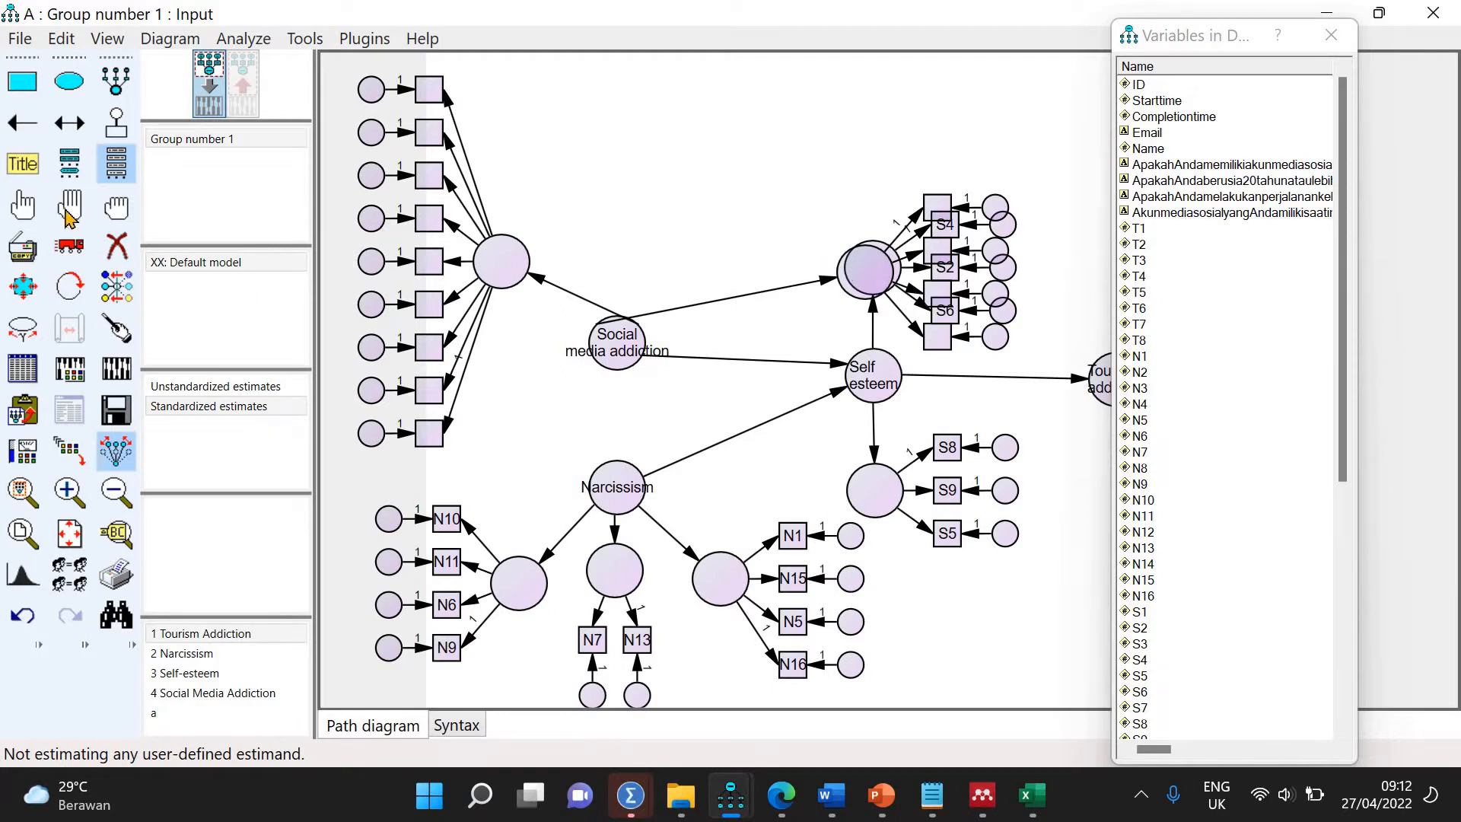
{"action": "left_click", "coordinate": [70, 245]}
{"action": "left_click_drag", "start_coordinate": [868, 270], "coordinate": [675, 226]}
{"action": "left_click_drag", "start_coordinate": [506, 257], "coordinate": [542, 254]}
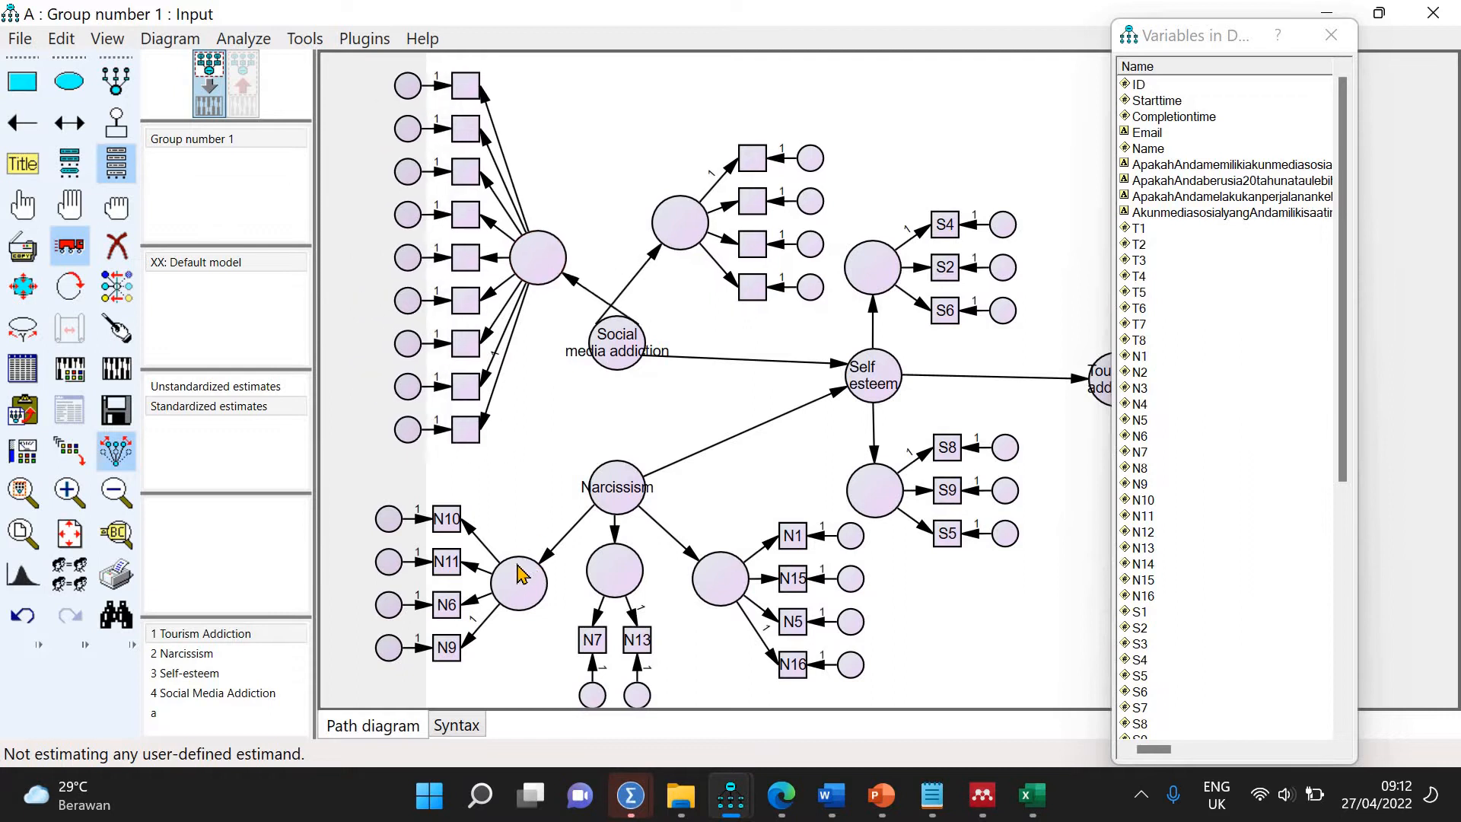
Move Narcissism and its three dimensions up into a compact group, and touch up the paths of Social media addiction and Narcissism
{"action": "left_click_drag", "start_coordinate": [519, 574], "coordinate": [535, 543]}
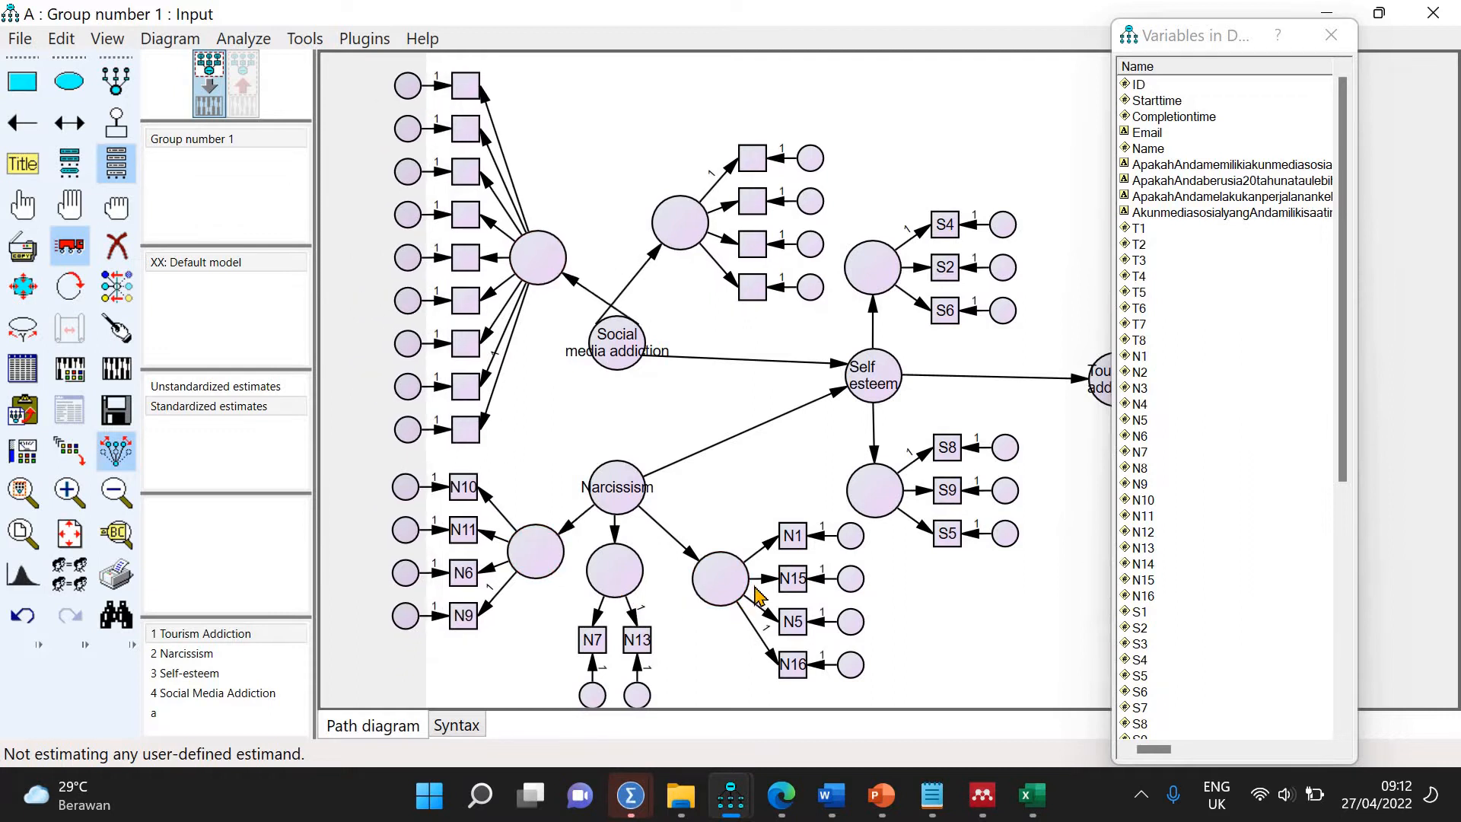
{"action": "left_click_drag", "start_coordinate": [613, 484], "coordinate": [620, 433]}
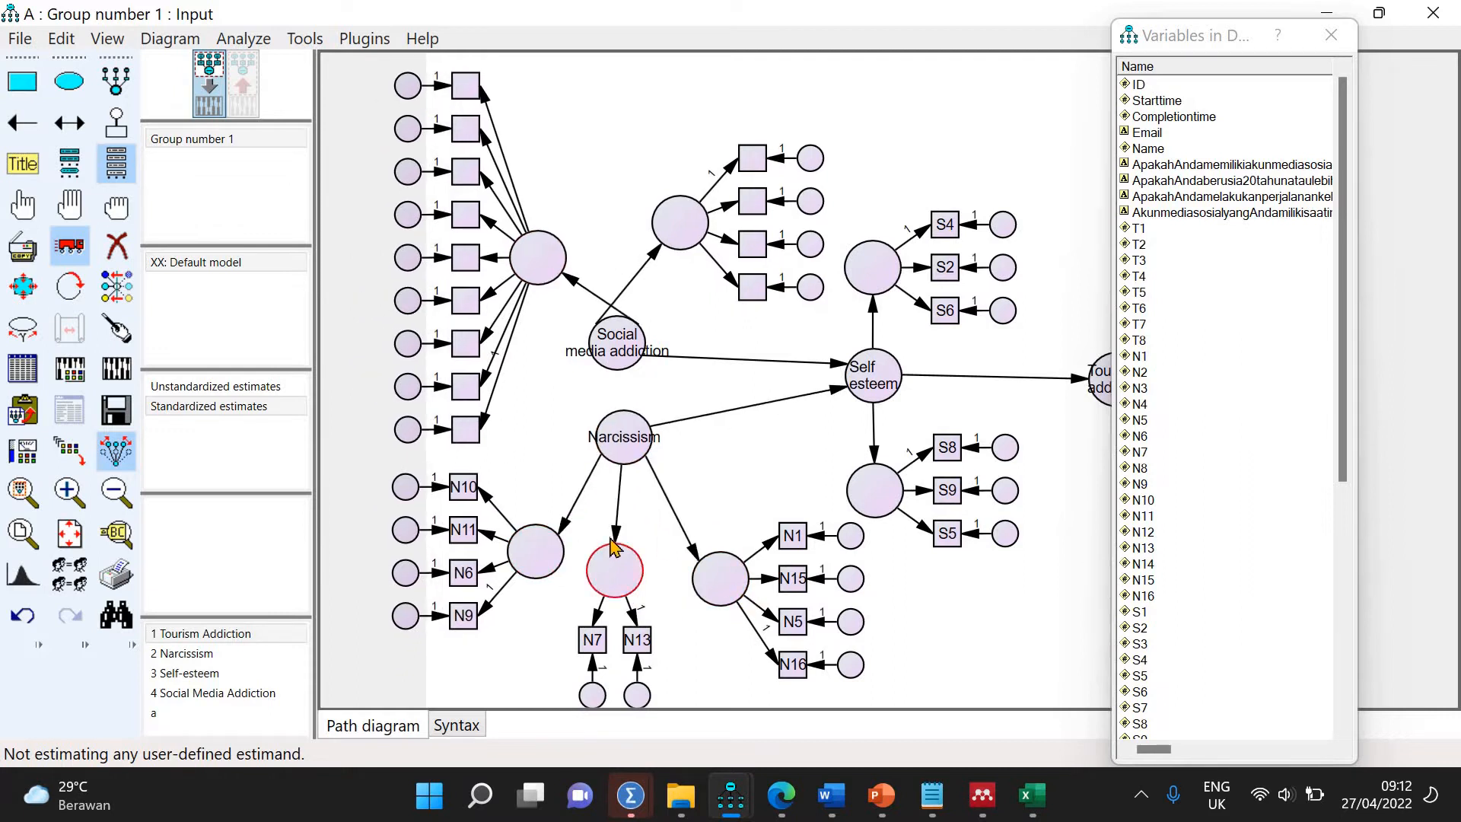
{"action": "left_click_drag", "start_coordinate": [615, 546], "coordinate": [611, 512]}
{"action": "left_click_drag", "start_coordinate": [724, 580], "coordinate": [689, 540]}
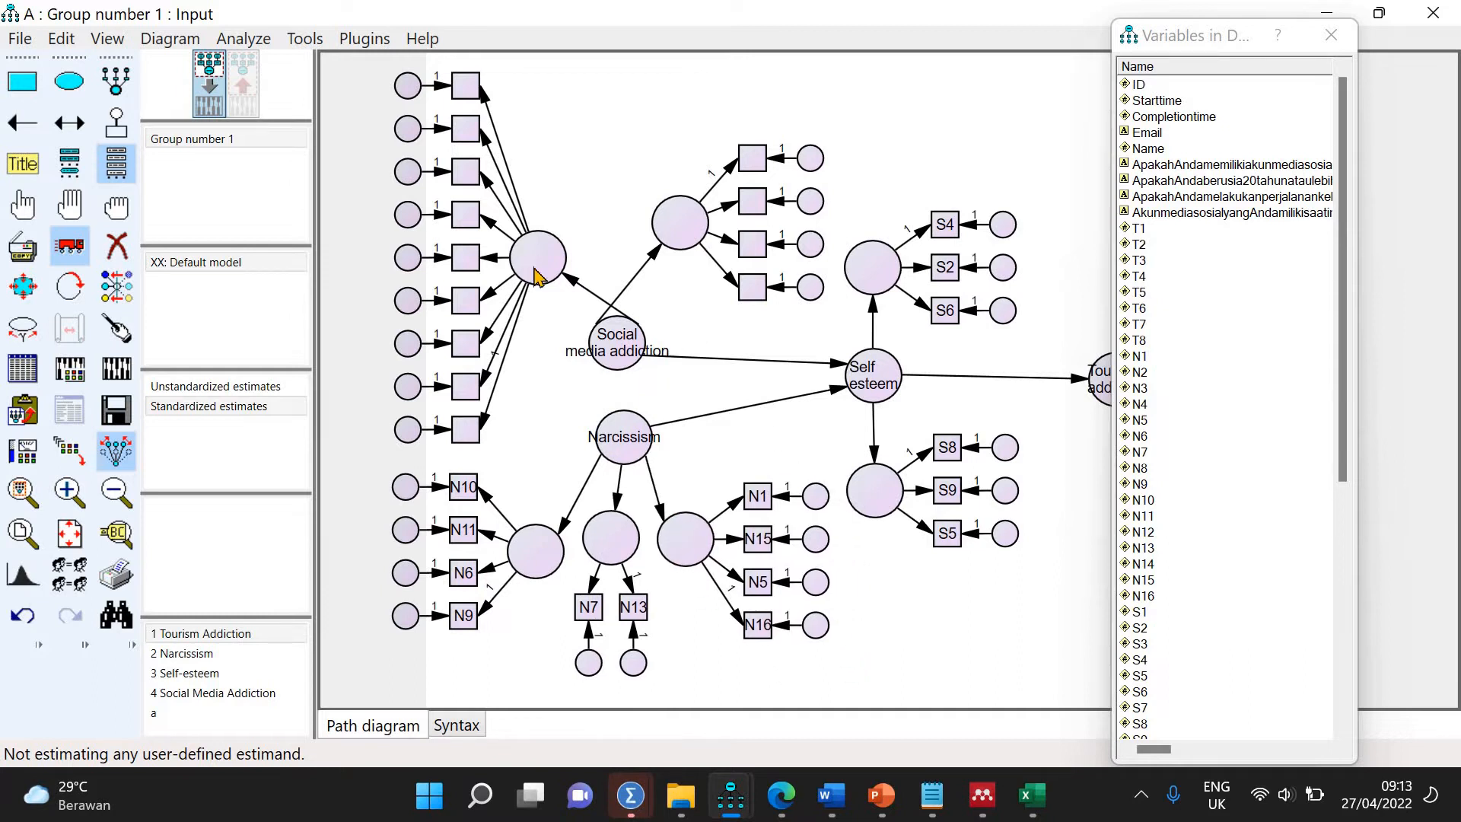
{"action": "left_click", "coordinate": [116, 329]}
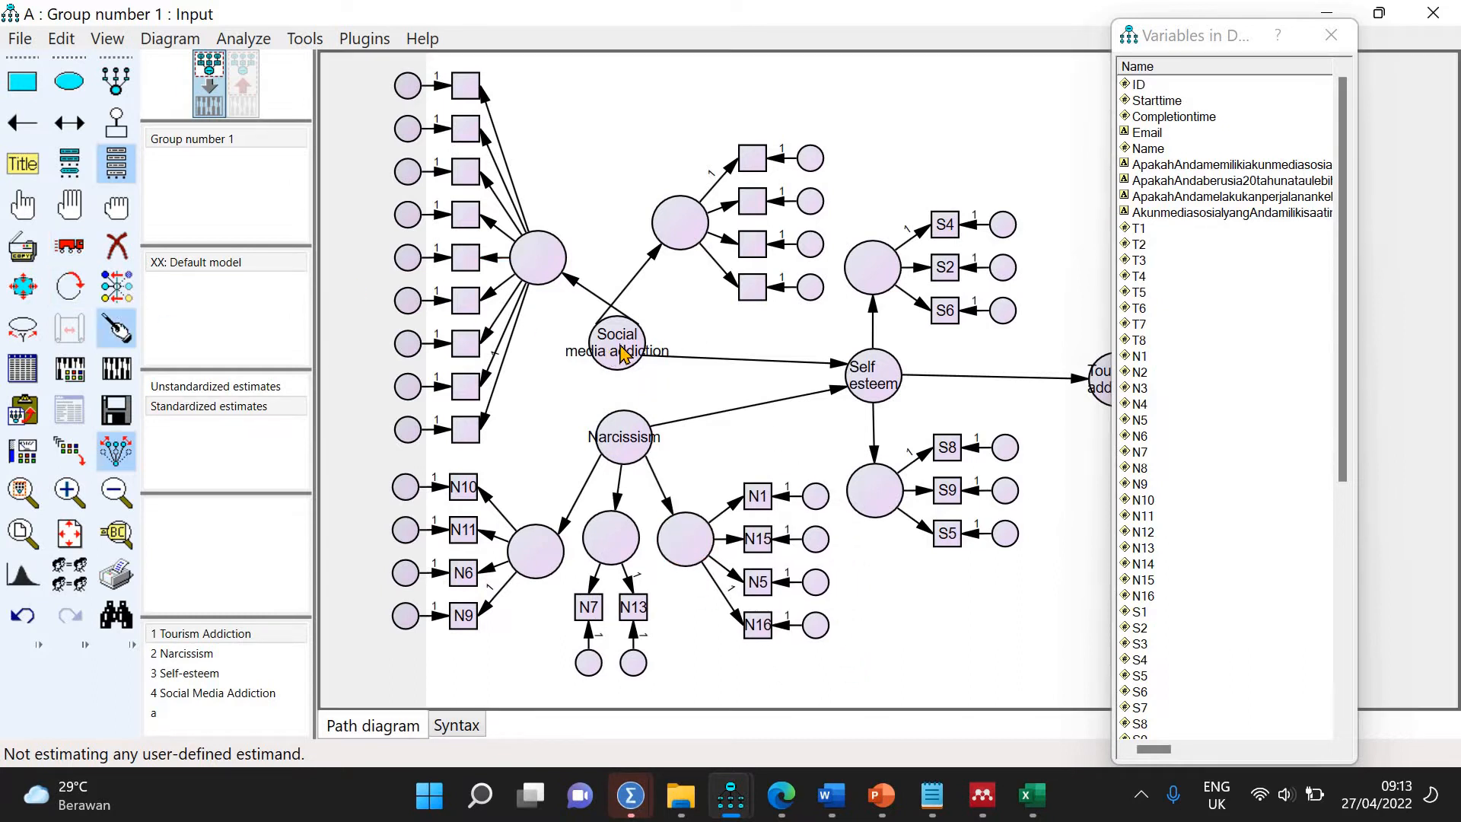
{"action": "left_click", "coordinate": [627, 437]}
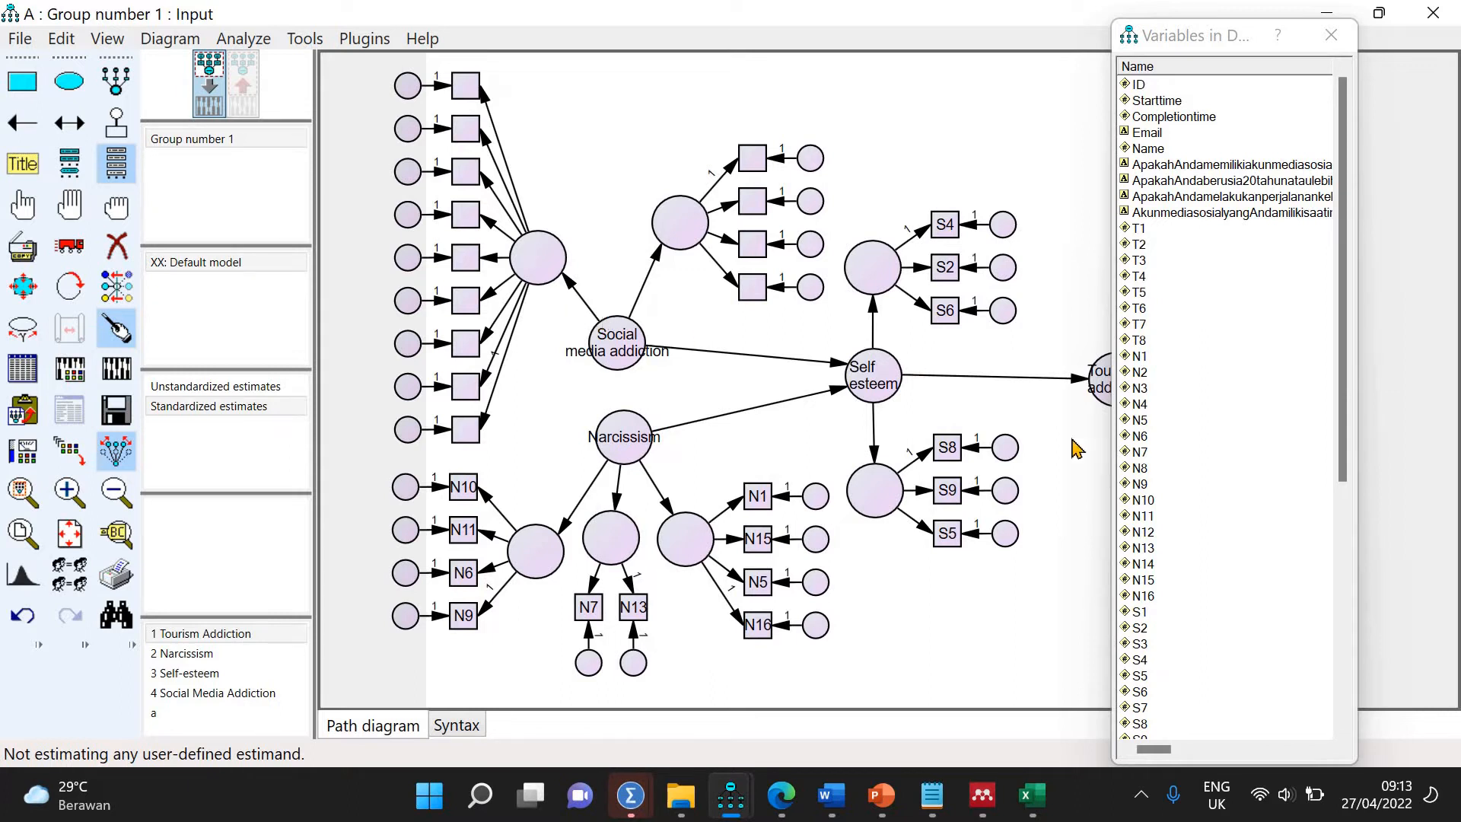
Assign SM17, SM2, SM7 and SM14 from the dataset to the indicators of Social media addiction's right dimension, from top to bottom
{"action": "mouse_move", "coordinate": [1343, 449]}
{"action": "left_mouse_down"}
{"action": "mouse_move", "coordinate": [1353, 606]}
{"action": "mouse_move", "coordinate": [1368, 603]}
{"action": "mouse_move", "coordinate": [1374, 667]}
{"action": "left_mouse_up"}
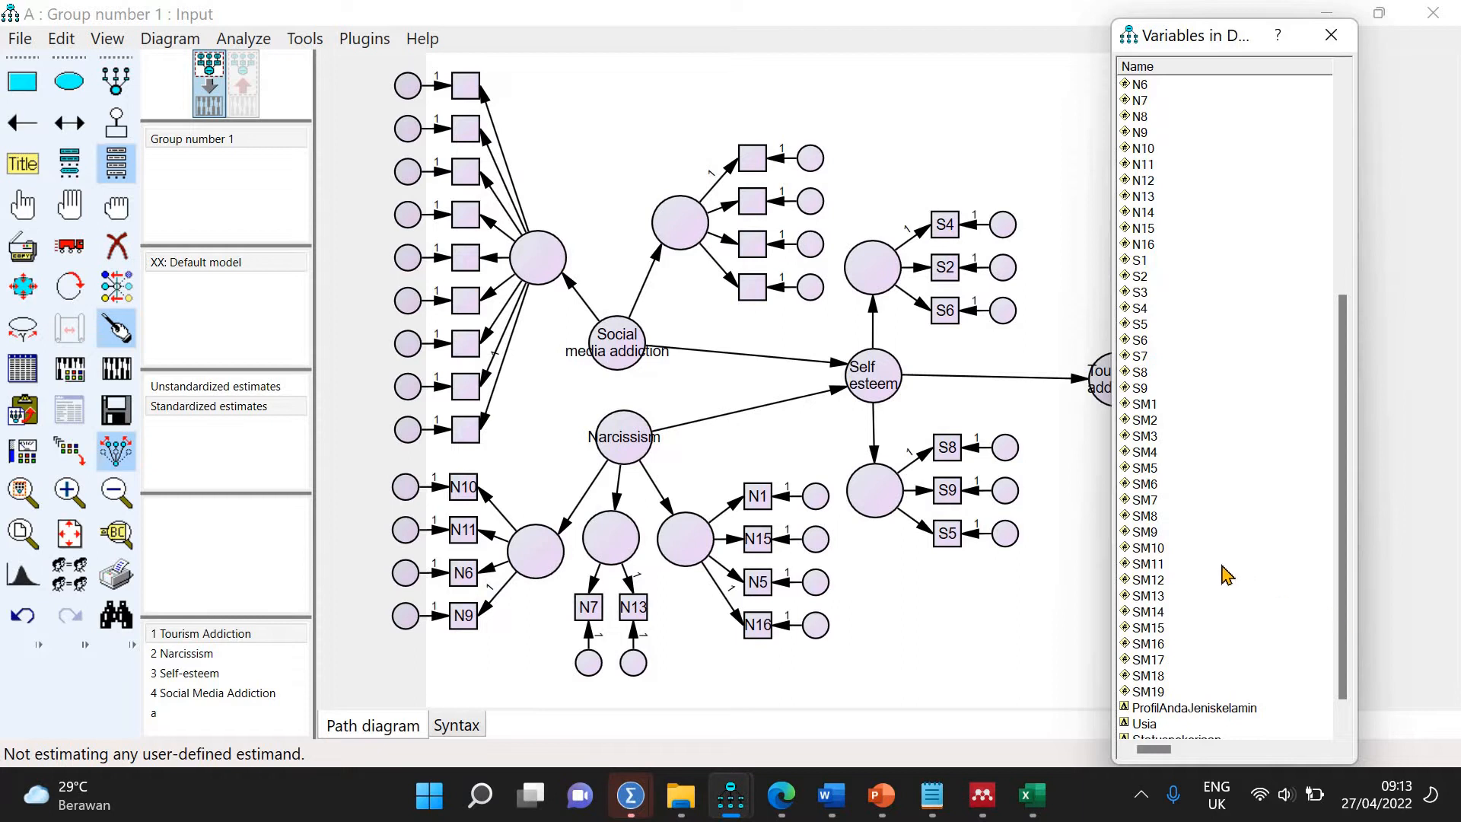
{"action": "left_click_drag", "start_coordinate": [1158, 660], "coordinate": [764, 162]}
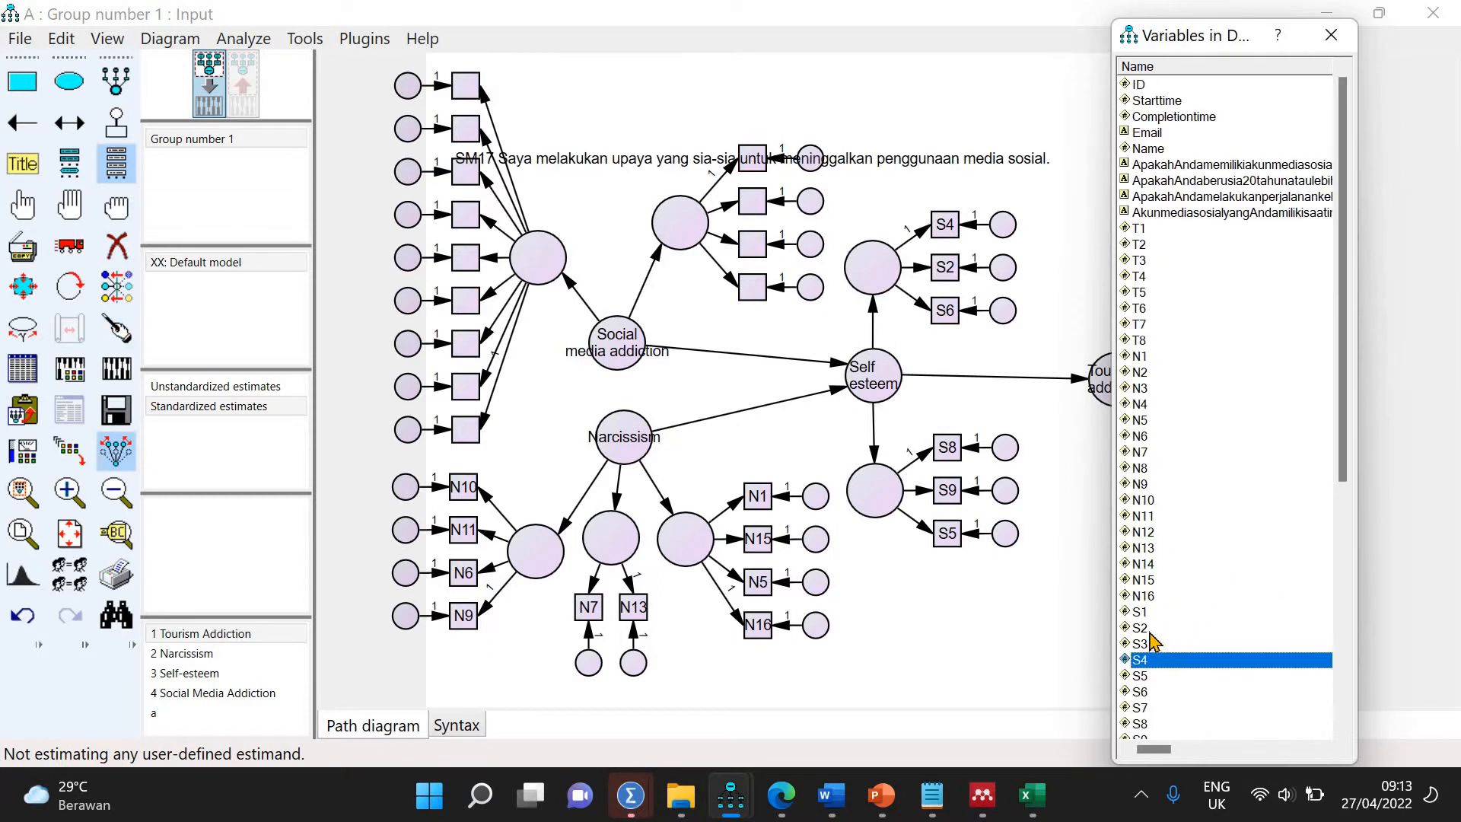
{"action": "left_click_drag", "start_coordinate": [1150, 632], "coordinate": [1140, 561]}
{"action": "left_click_drag", "start_coordinate": [1343, 463], "coordinate": [1381, 657]}
{"action": "left_click_drag", "start_coordinate": [1145, 453], "coordinate": [753, 200]}
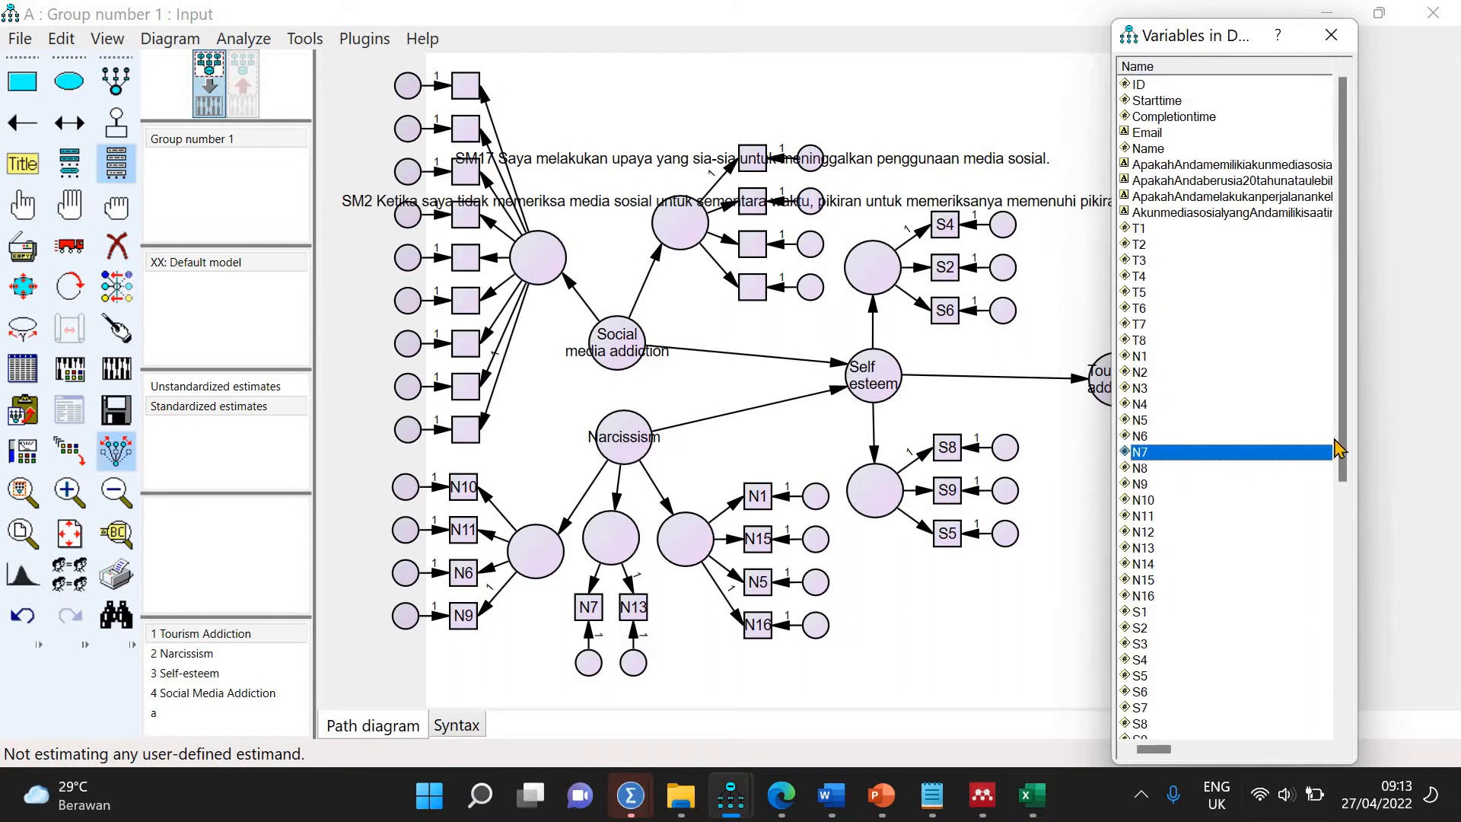
{"action": "left_click_drag", "start_coordinate": [1338, 449], "coordinate": [1347, 640]}
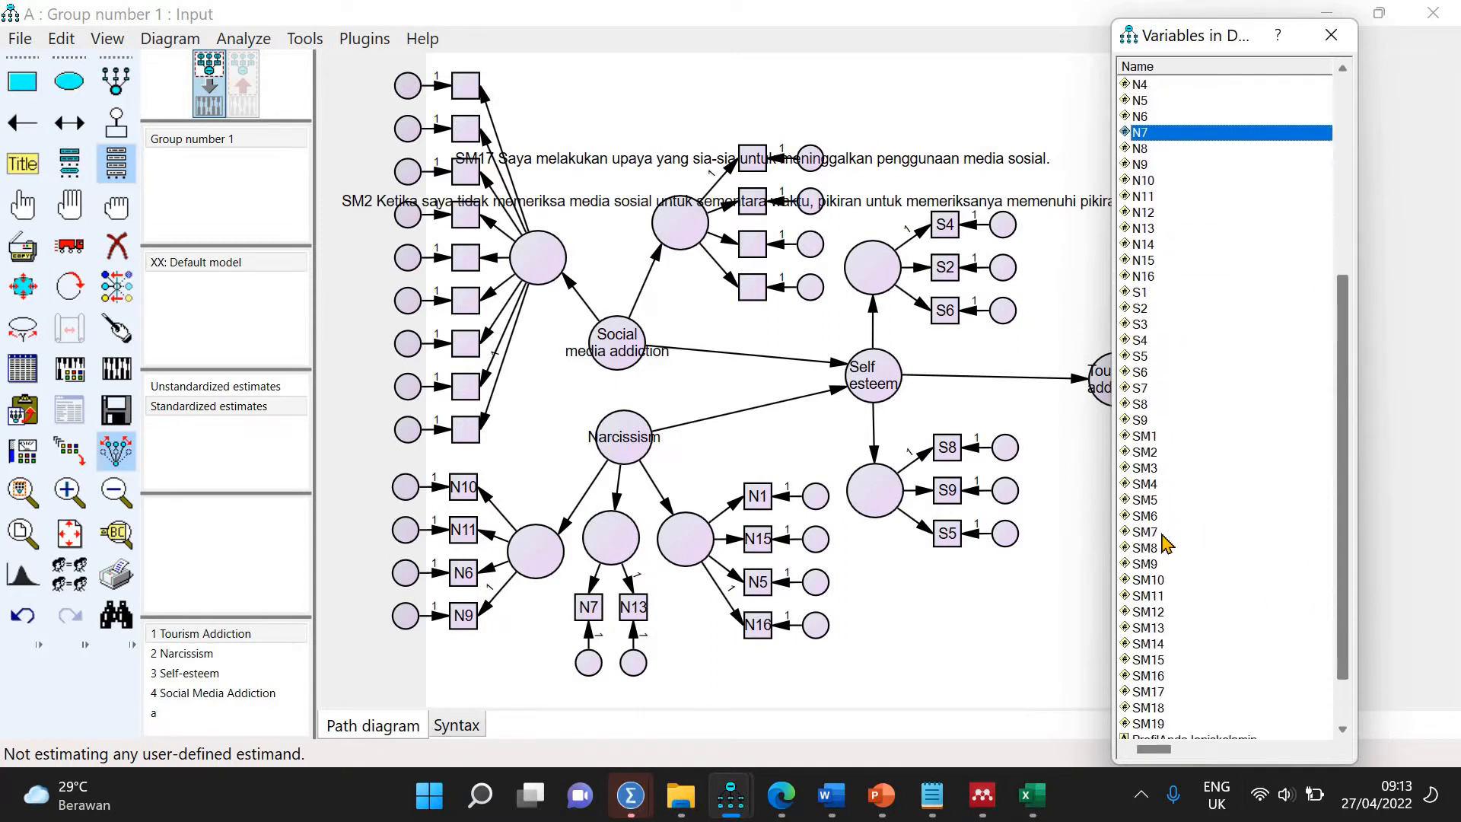
{"action": "left_click_drag", "start_coordinate": [1162, 534], "coordinate": [782, 263]}
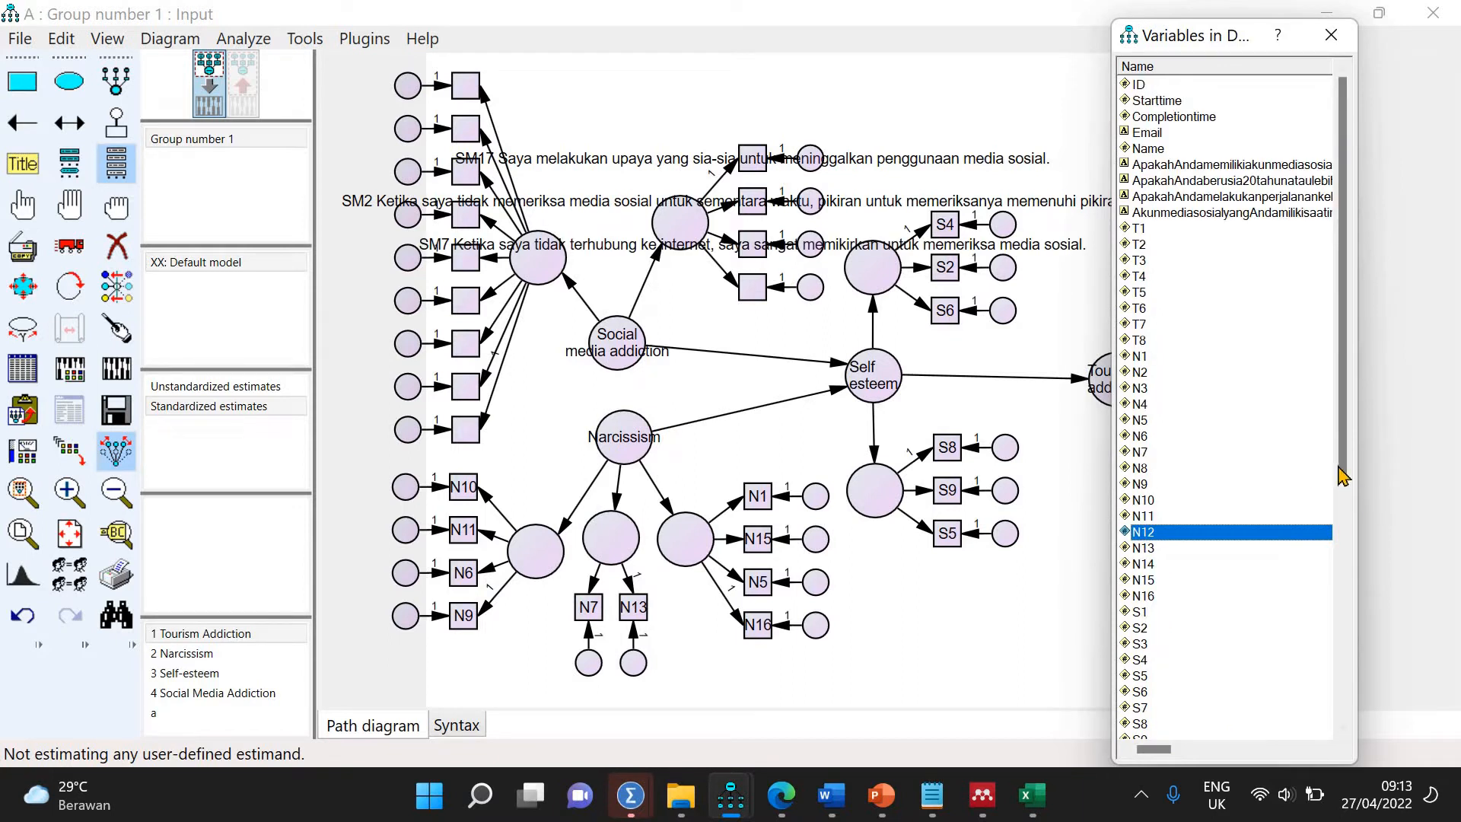
{"action": "scroll", "coordinate": [1259, 601], "scroll_direction": "down", "scroll_amount": 5}
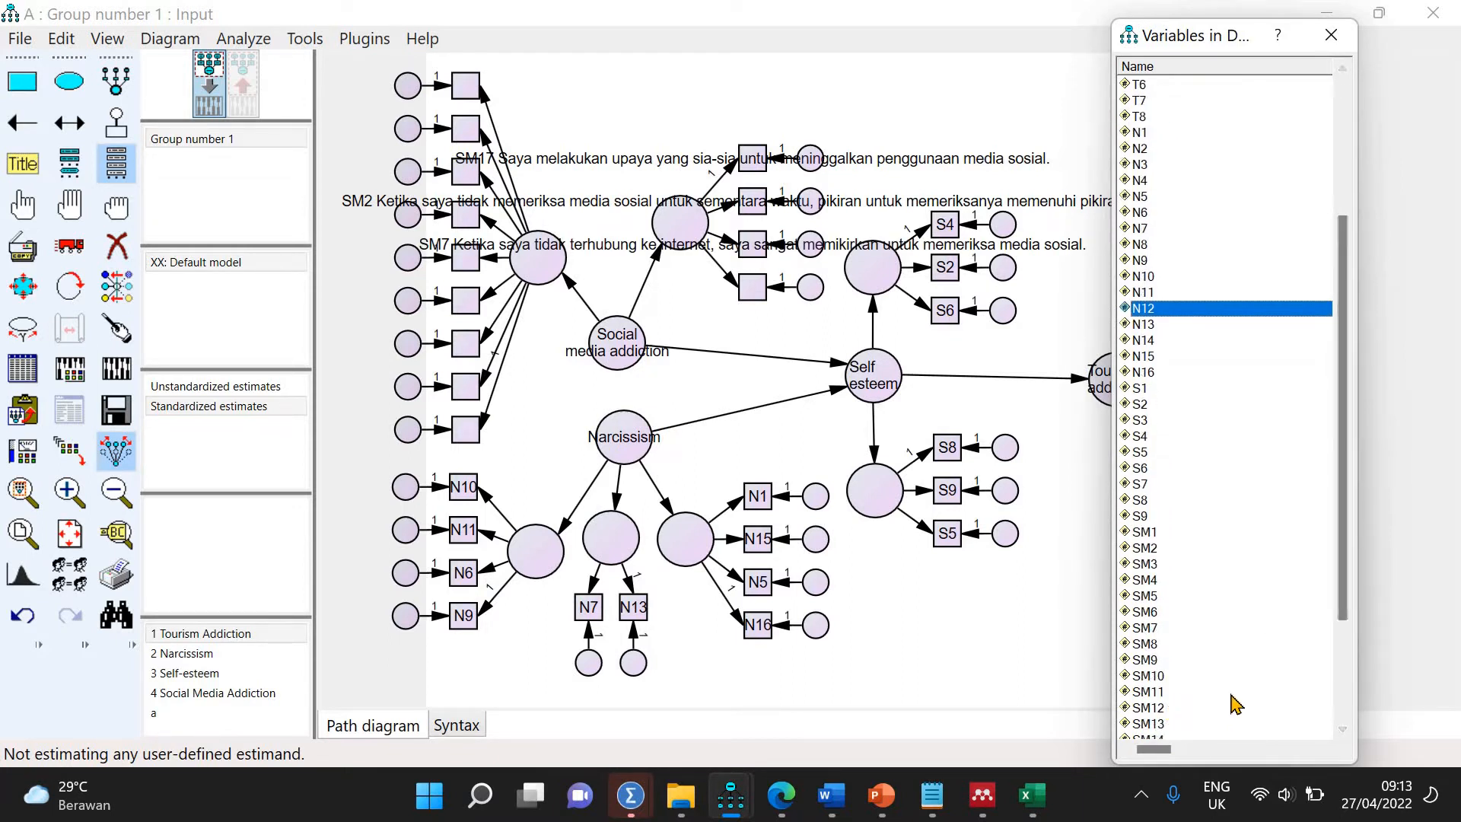
{"action": "scroll", "coordinate": [1278, 639], "scroll_direction": "down", "scroll_amount": 1}
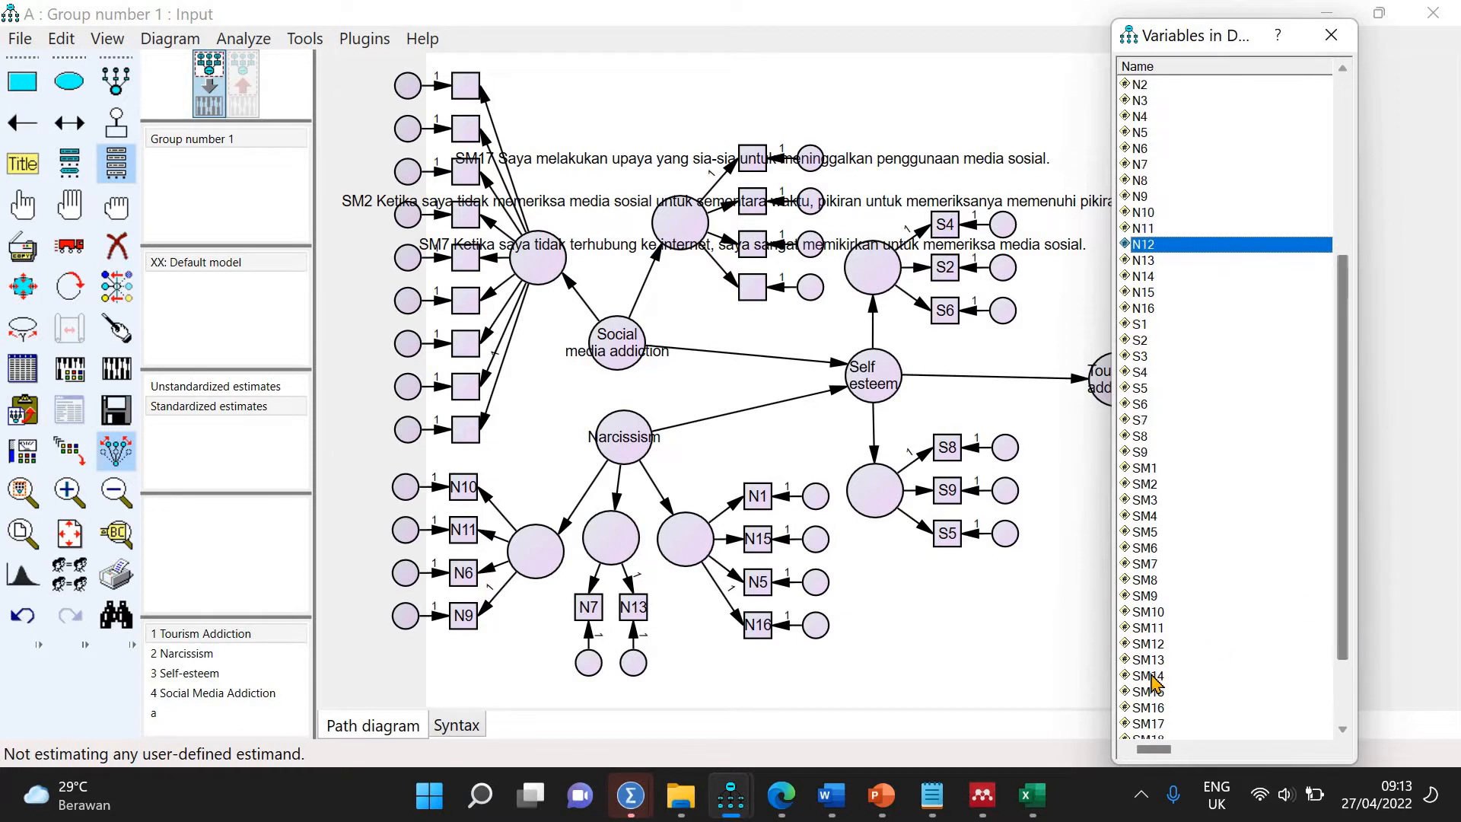
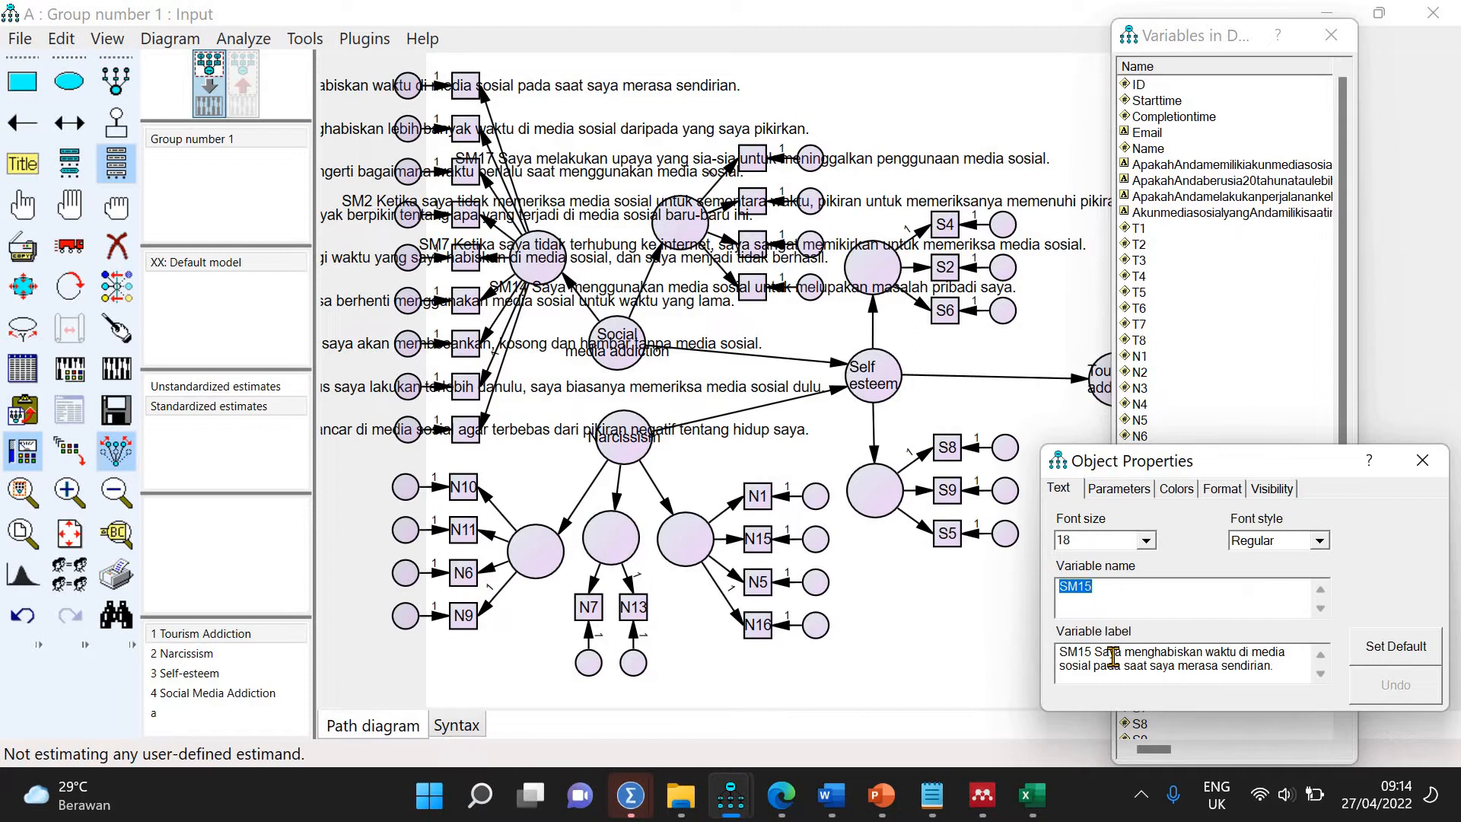
Clear the variable labels of indicators SM15, SM17, SM2, SM7 and SM14, leaving only their variable names
{"action": "left_click", "coordinate": [1113, 657]}
{"action": "key", "text": "ctrl+a"}
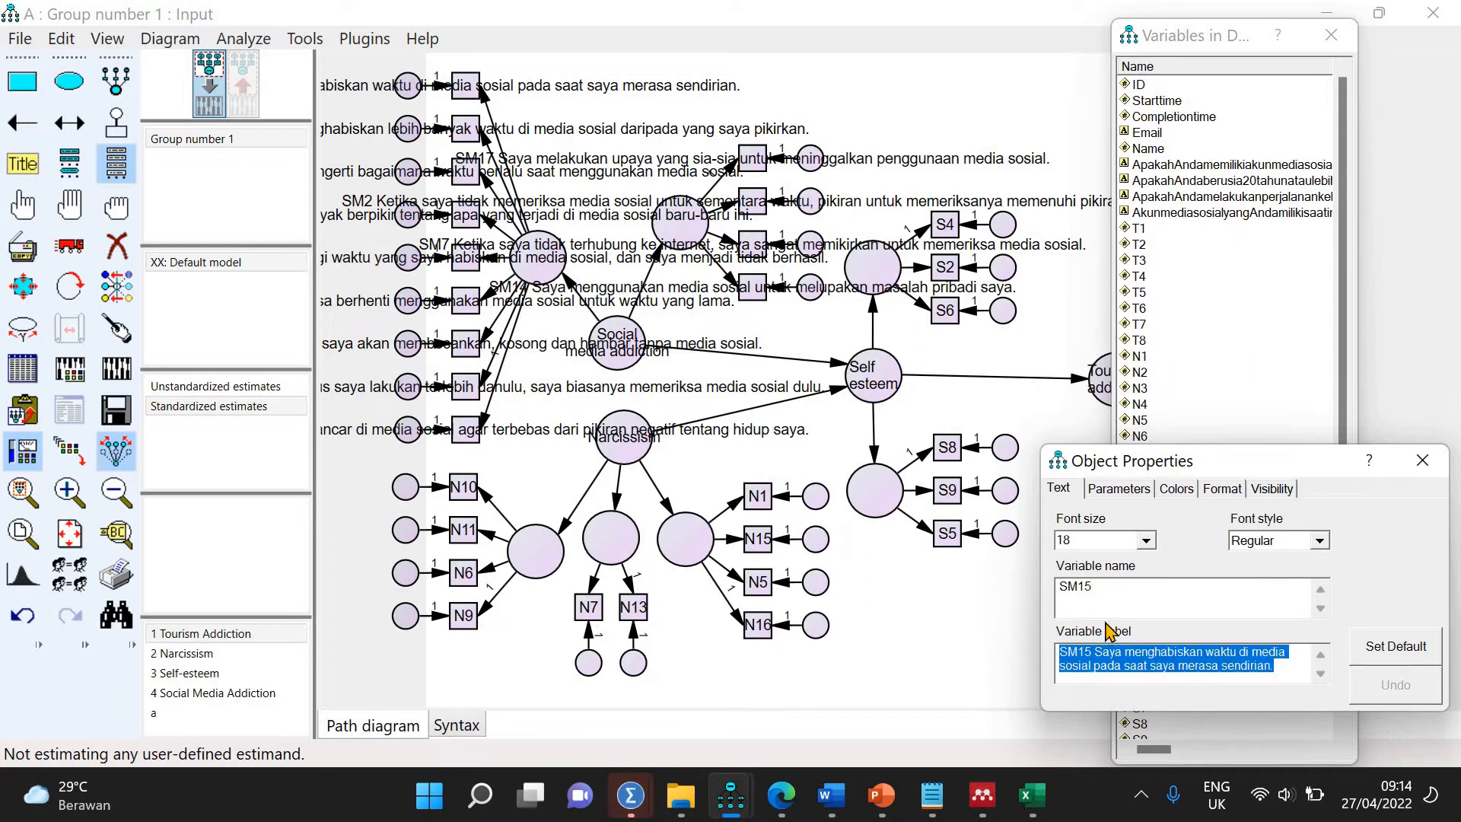
{"action": "key", "text": "BackSpace"}
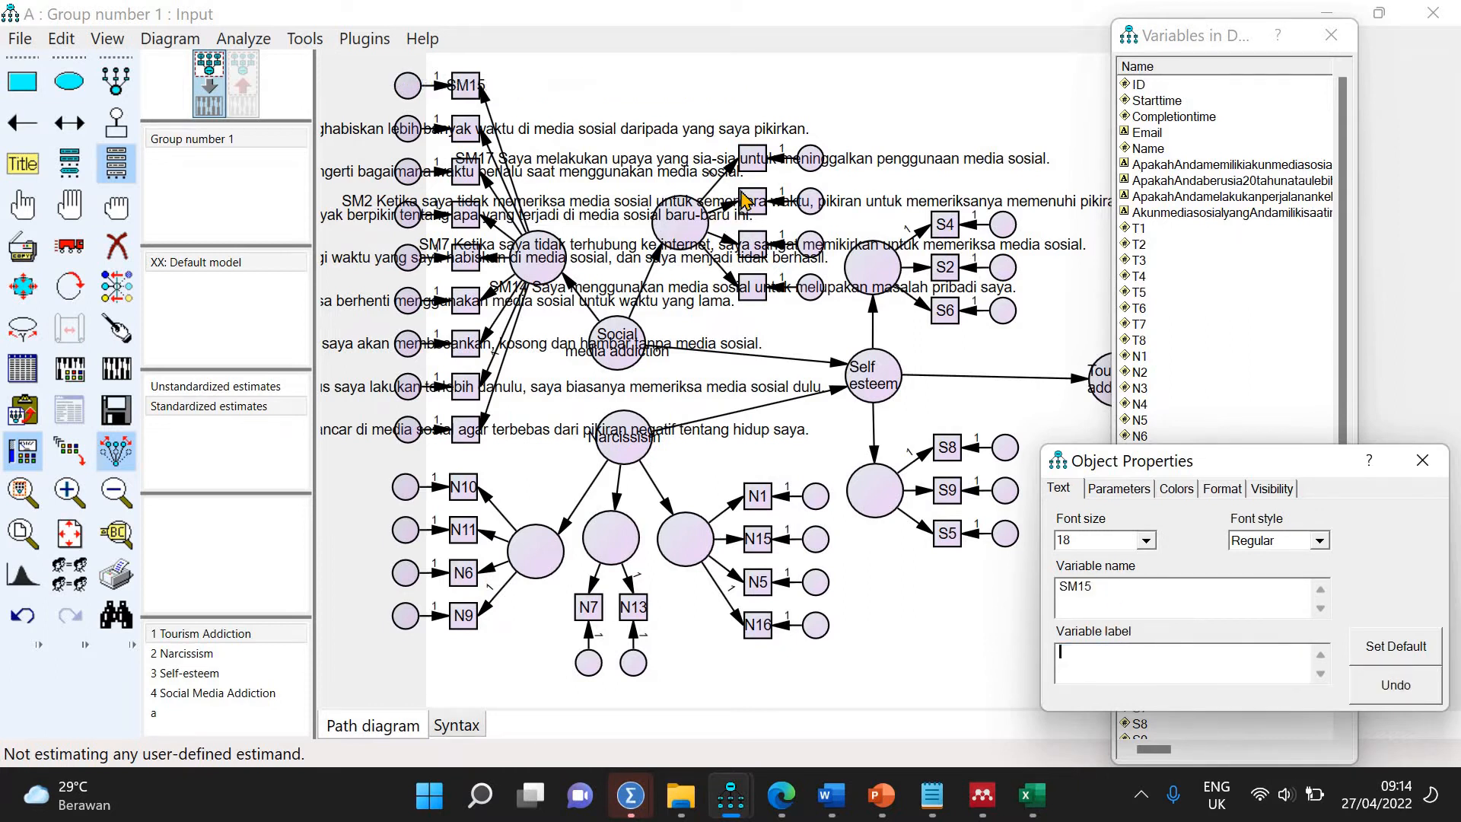
{"action": "left_click", "coordinate": [753, 162]}
{"action": "key", "text": "BackSpace"}
{"action": "left_click", "coordinate": [755, 204]}
{"action": "key", "text": "BackSpace"}
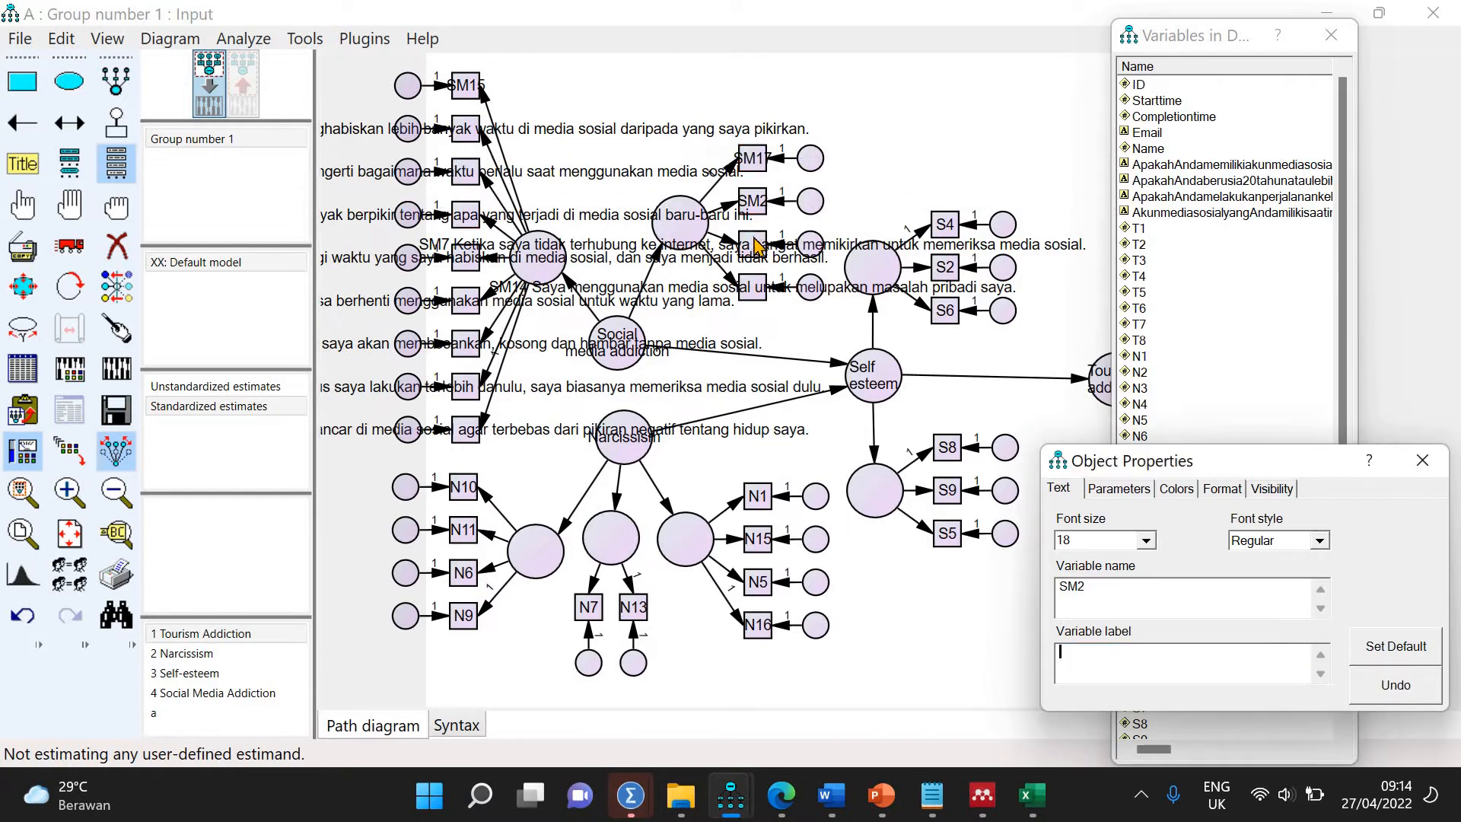
{"action": "left_click", "coordinate": [753, 245]}
{"action": "key", "text": "BackSpace"}
{"action": "left_click", "coordinate": [721, 292]}
{"action": "key", "text": "BackSpace"}
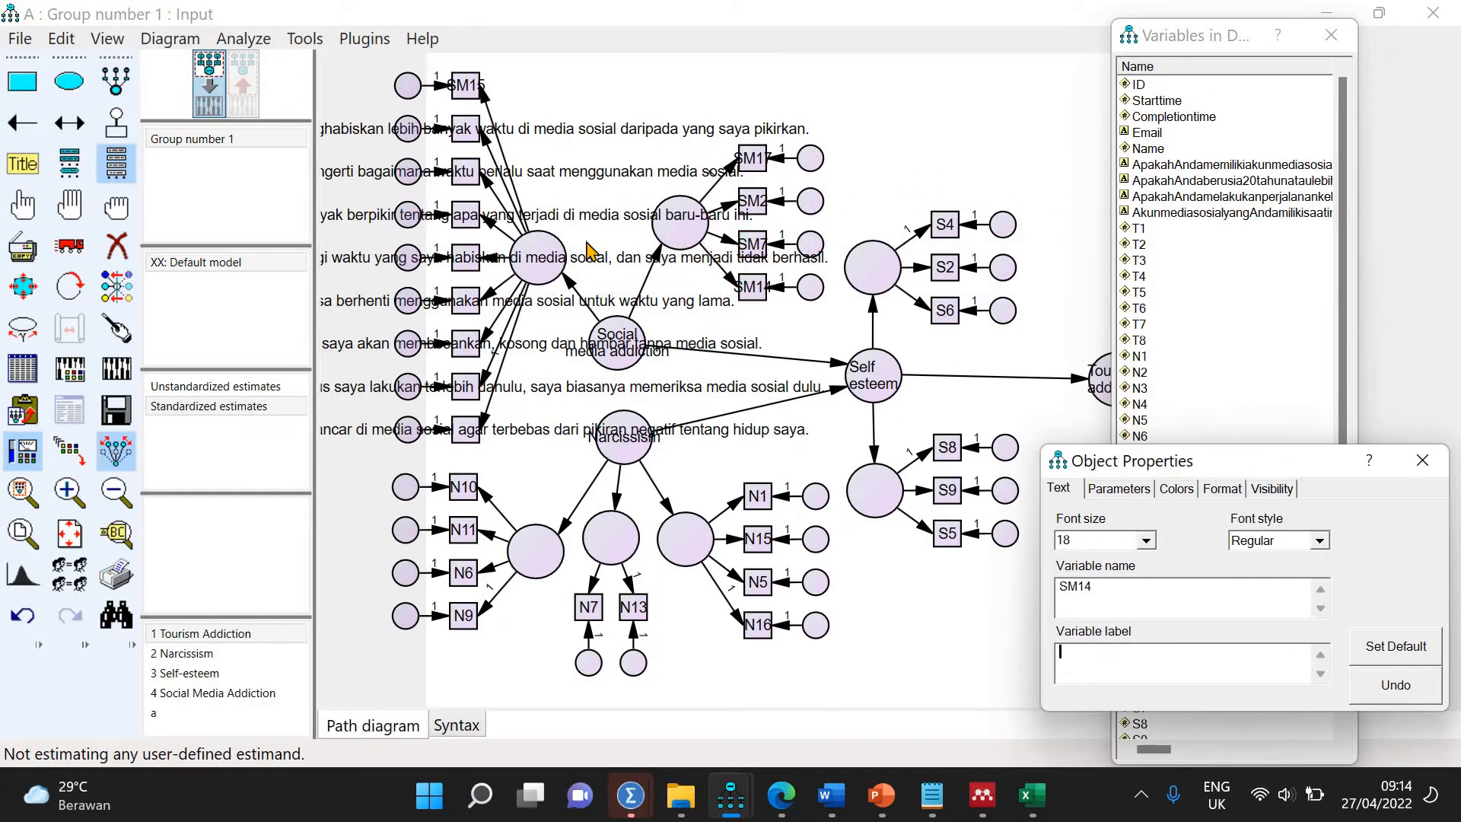
Clear the variable labels of indicators SM13, SM9, SM8, SM3, SM5, SM19, SM6 and SM18, then close the properties and dataset variable windows
{"action": "left_click", "coordinate": [466, 252]}
{"action": "key", "text": "BackSpace"}
{"action": "left_click", "coordinate": [466, 216]}
{"action": "key", "text": "BackSpace"}
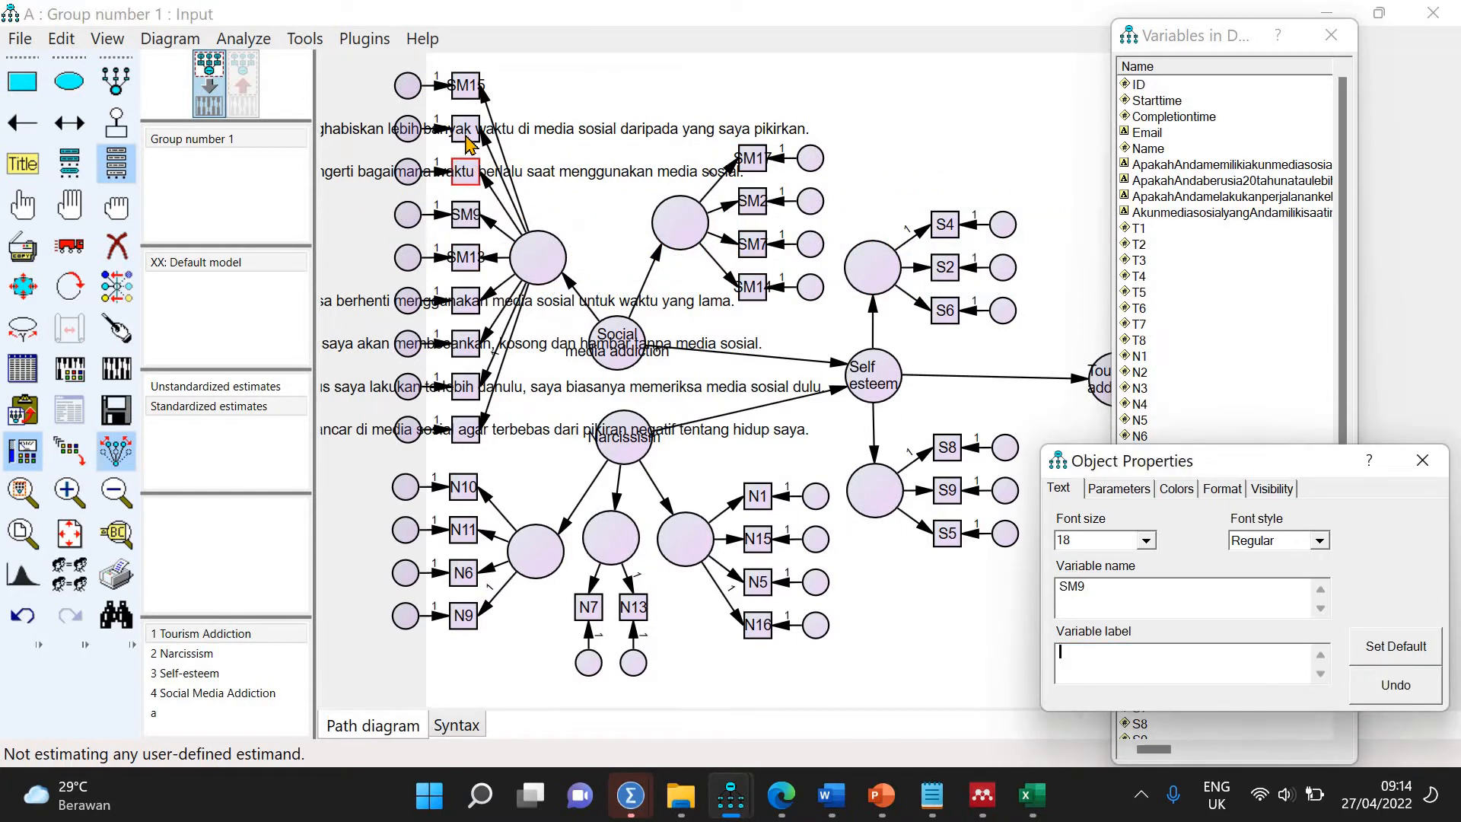
{"action": "left_click", "coordinate": [466, 172]}
{"action": "key", "text": "BackSpace"}
{"action": "left_click", "coordinate": [466, 129]}
{"action": "key", "text": "BackSpace"}
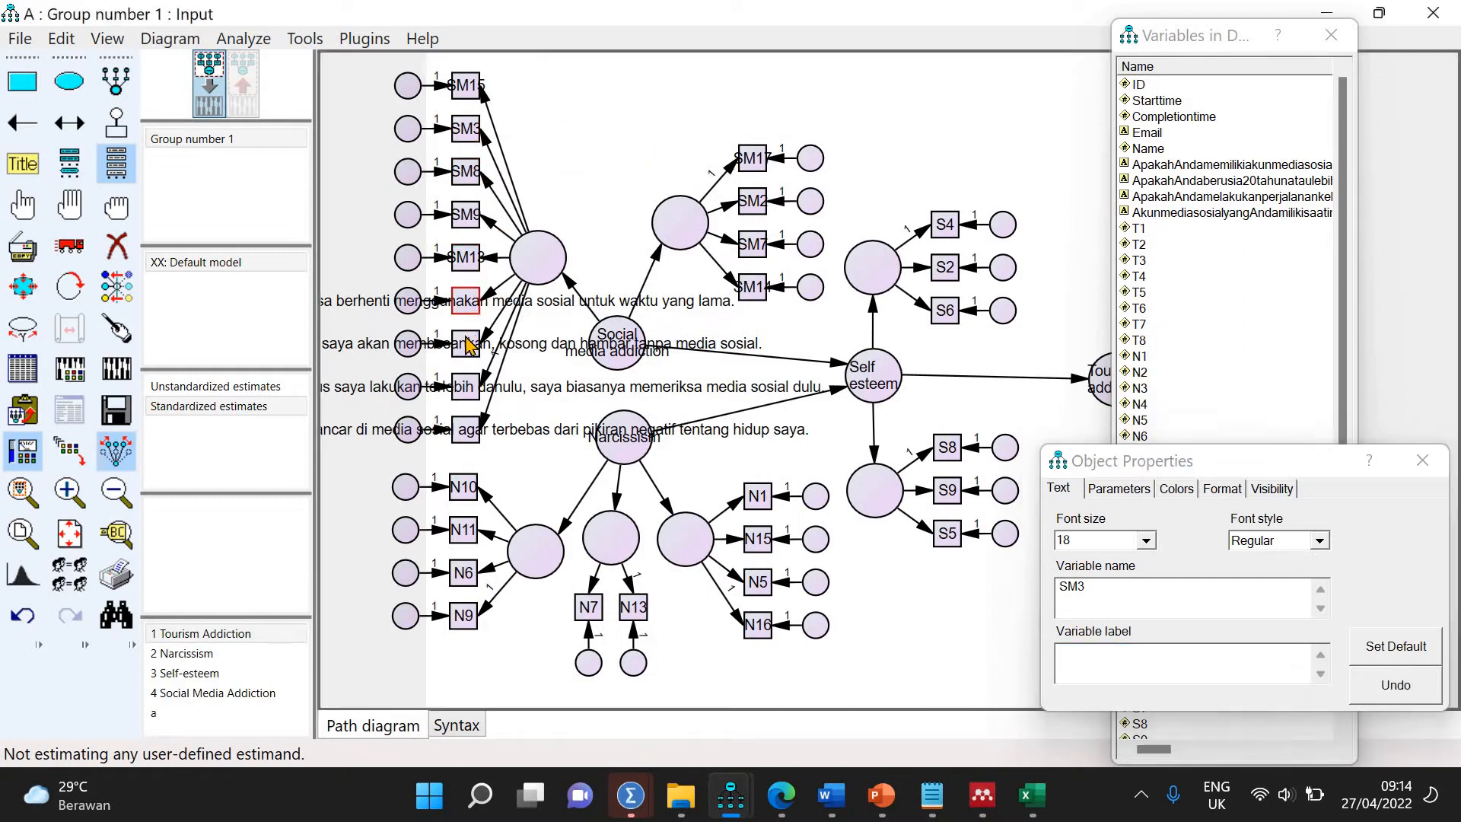
{"action": "left_click", "coordinate": [466, 300]}
{"action": "key", "text": "BackSpace"}
{"action": "left_click", "coordinate": [466, 342]}
{"action": "key", "text": "BackSpace"}
{"action": "left_click", "coordinate": [466, 386]}
{"action": "key", "text": "BackSpace"}
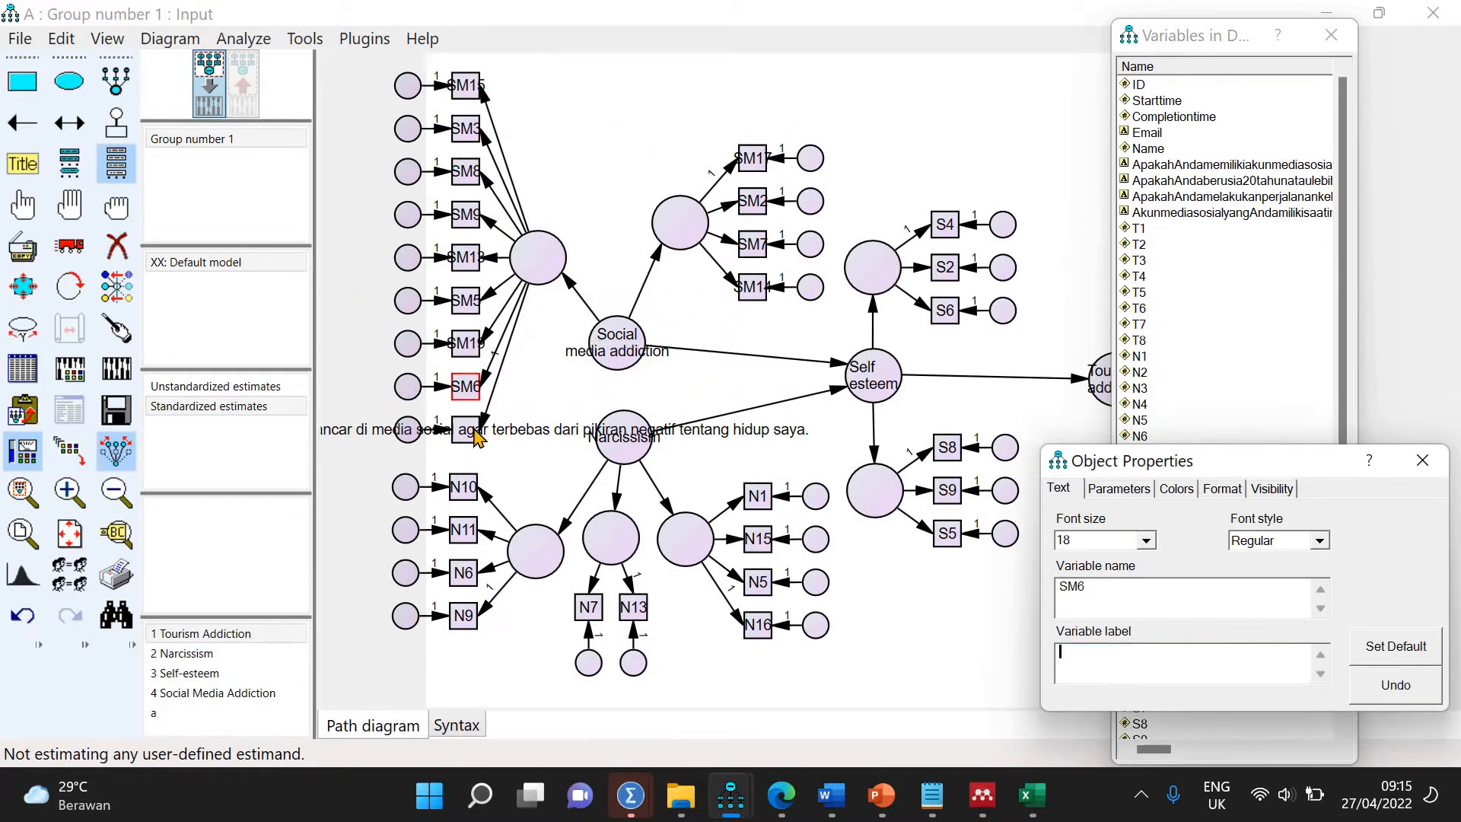
{"action": "left_click", "coordinate": [472, 432]}
{"action": "key", "text": "BackSpace"}
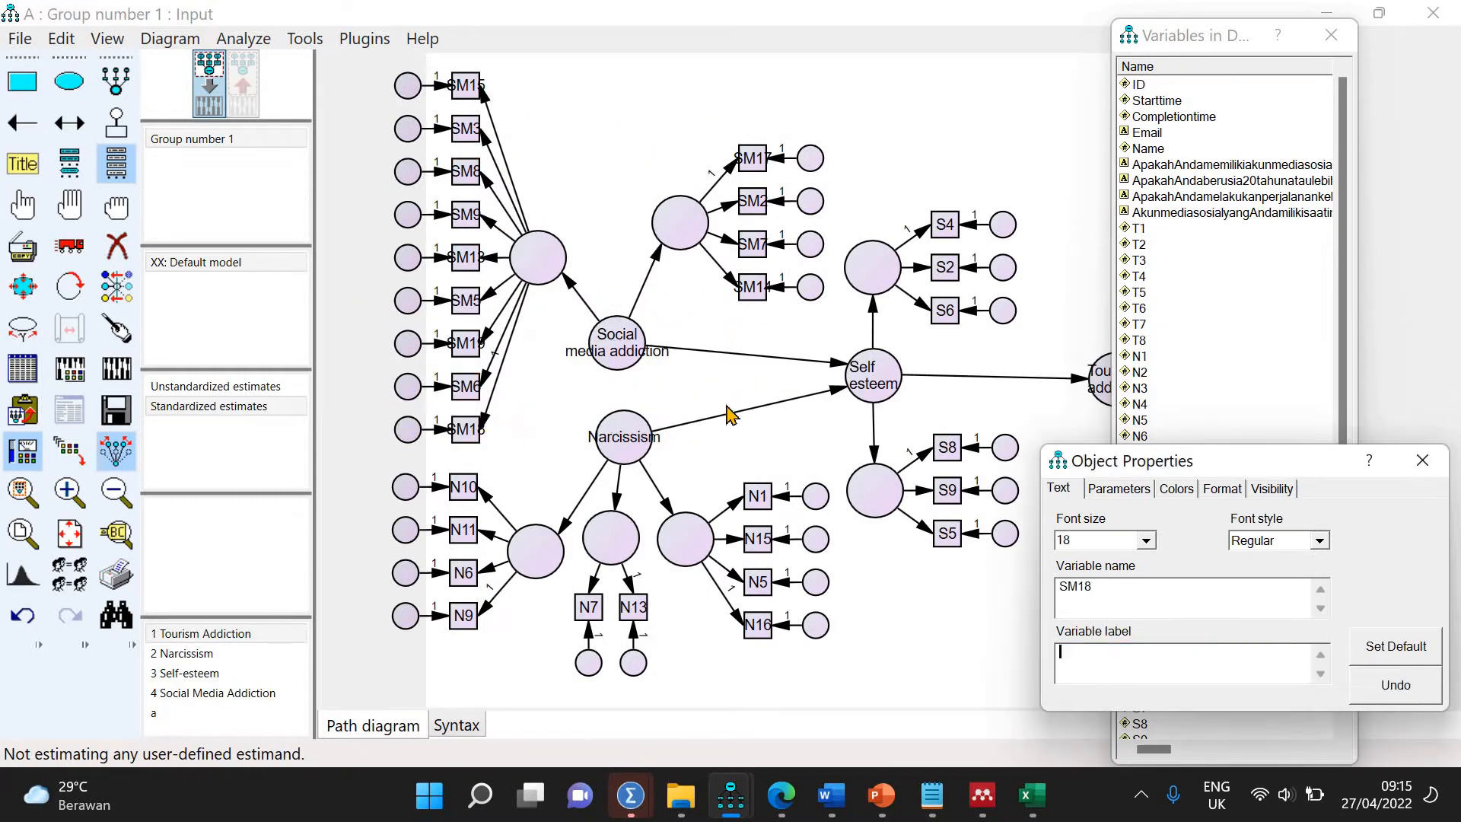
{"action": "left_click", "coordinate": [1421, 461]}
{"action": "left_click", "coordinate": [1331, 35]}
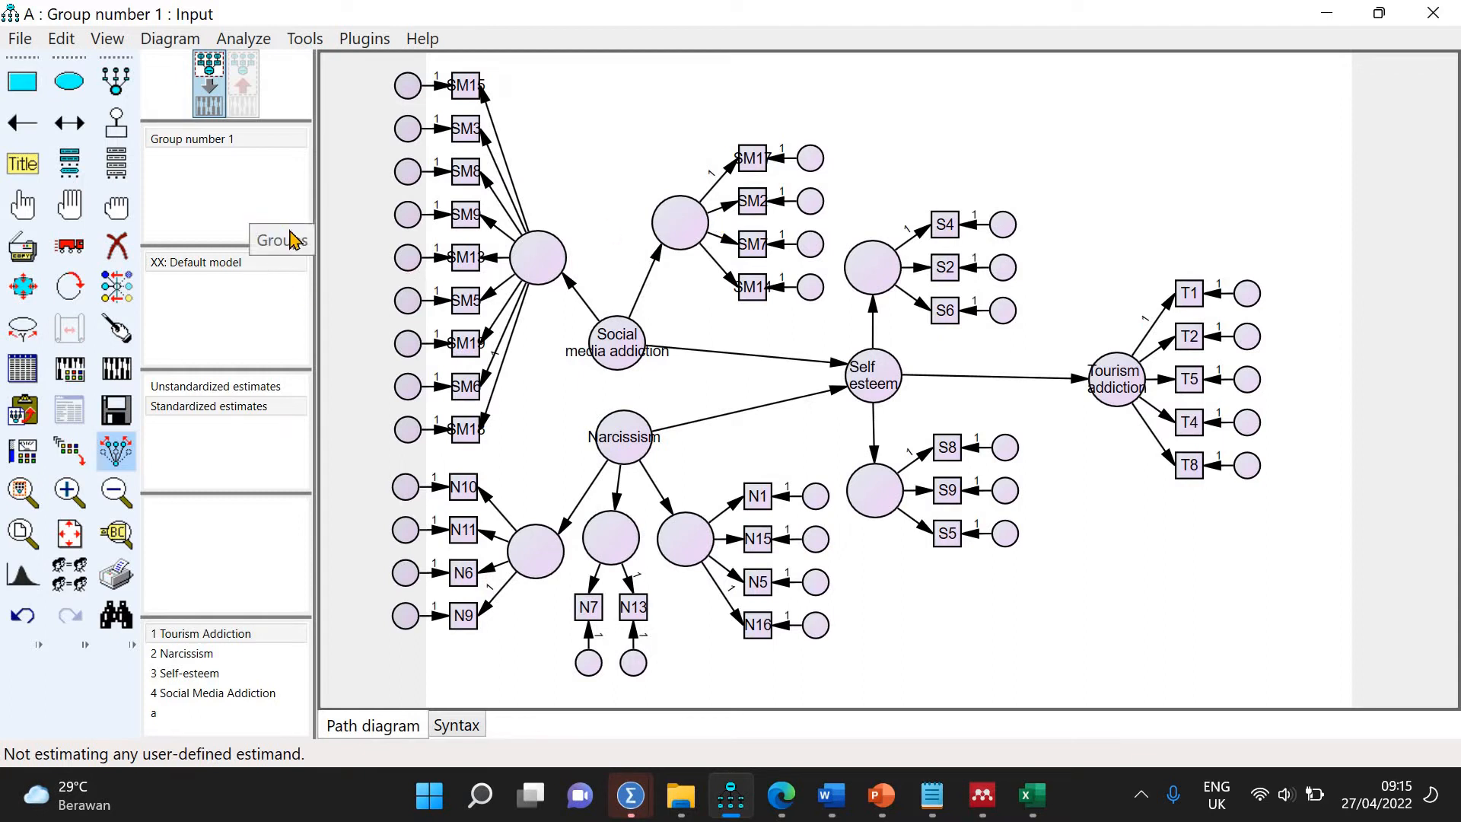
Resize the observed variable boxes to fit their names and automatically name all unobserved variables
{"action": "left_click", "coordinate": [366, 40]}
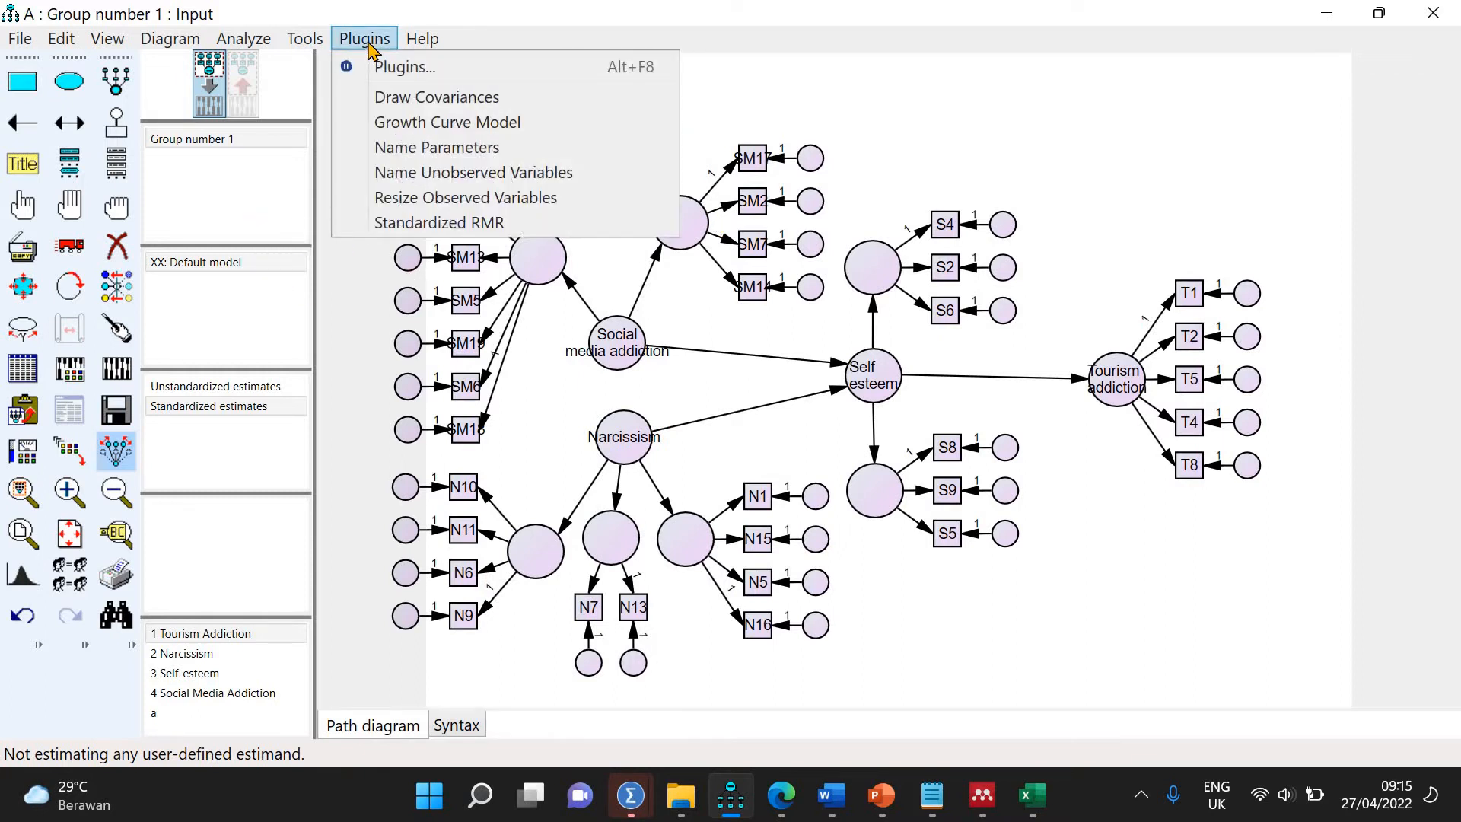
{"action": "left_click", "coordinate": [416, 199]}
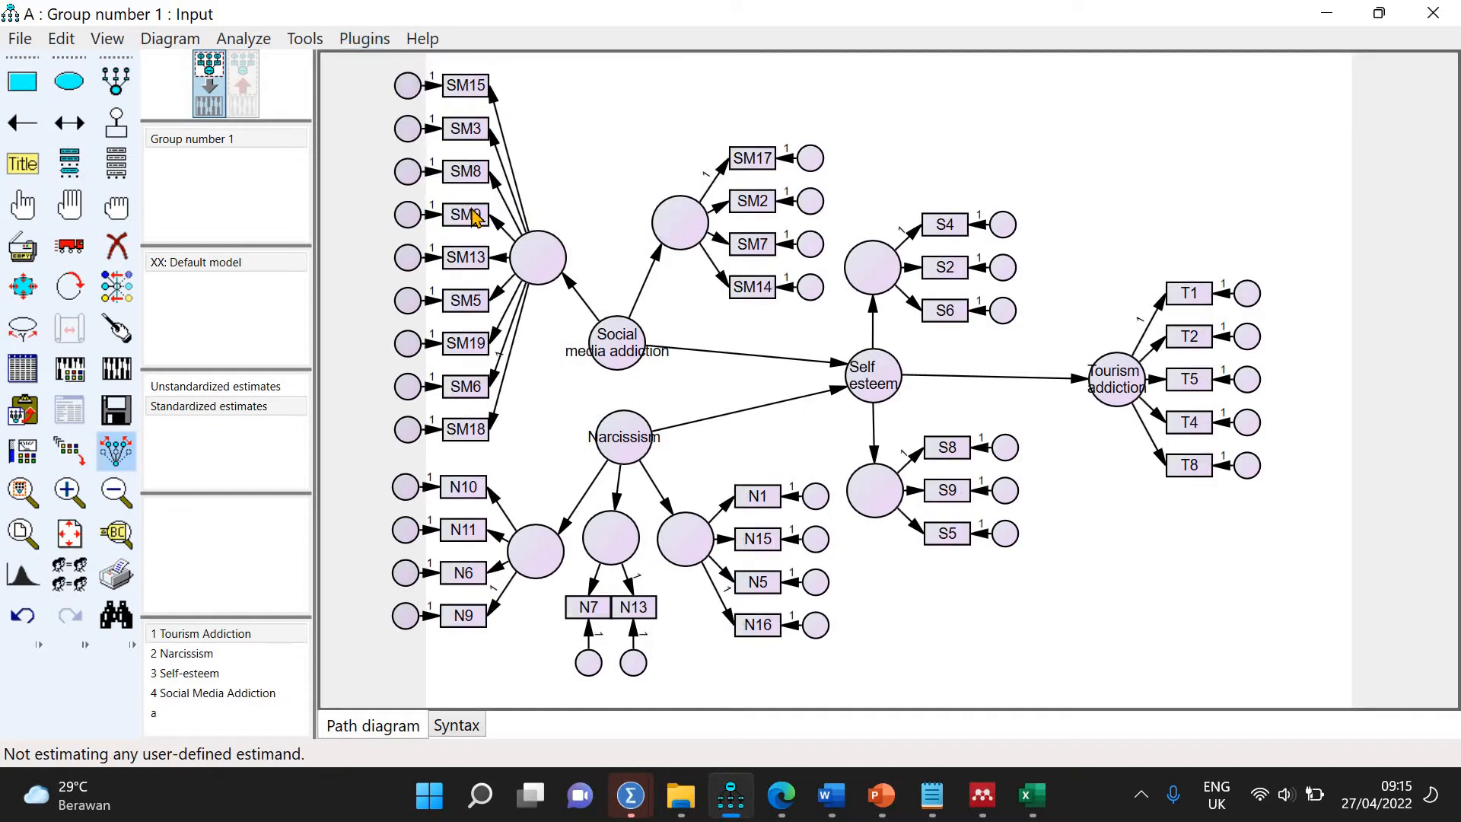
{"action": "left_click", "coordinate": [367, 42]}
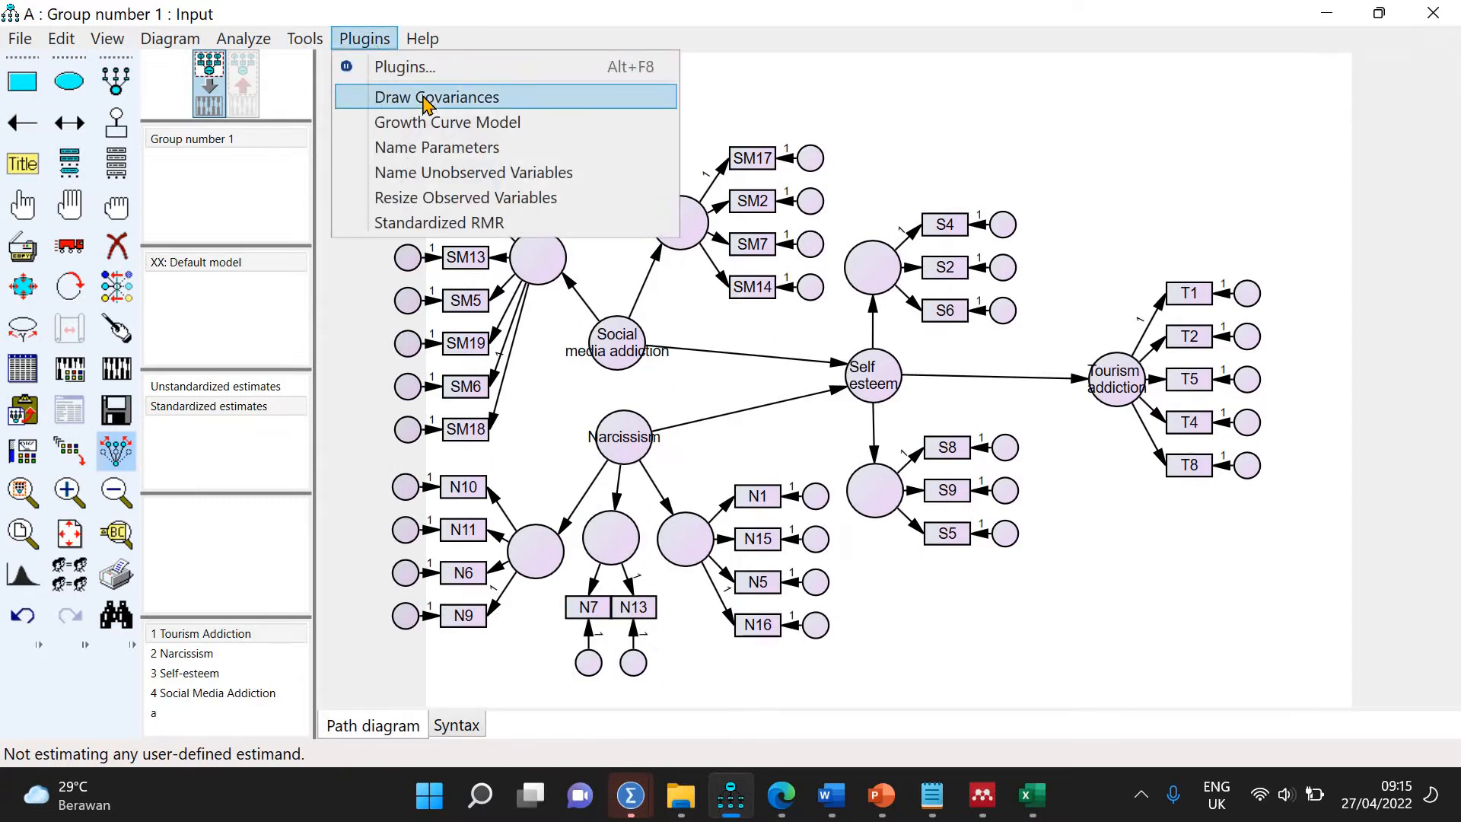
{"action": "left_click", "coordinate": [464, 172]}
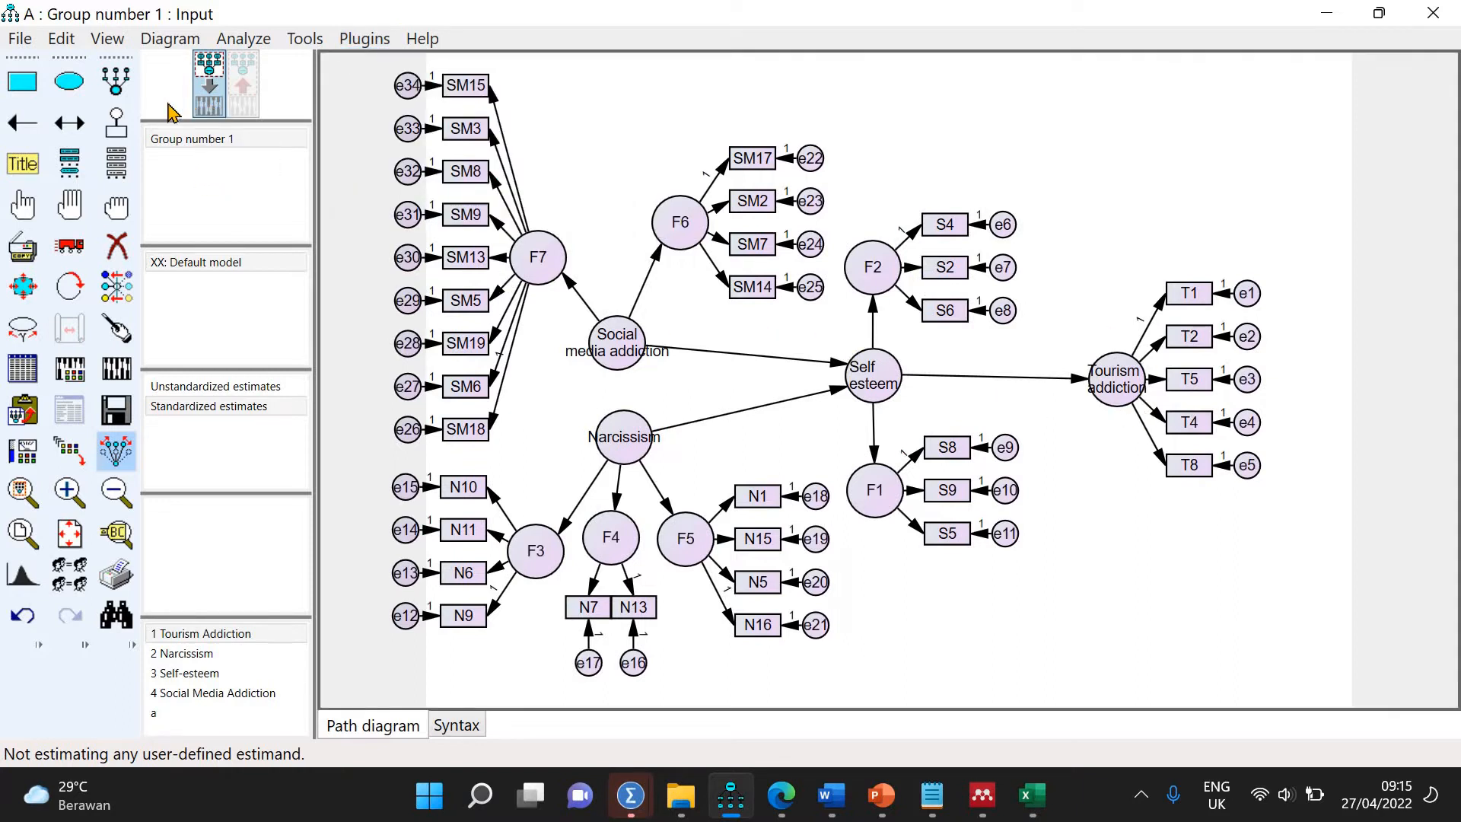
Add residual variables above F7, F6 and F2, and one to F1 rotated until it sits directly below
{"action": "left_click", "coordinate": [115, 122]}
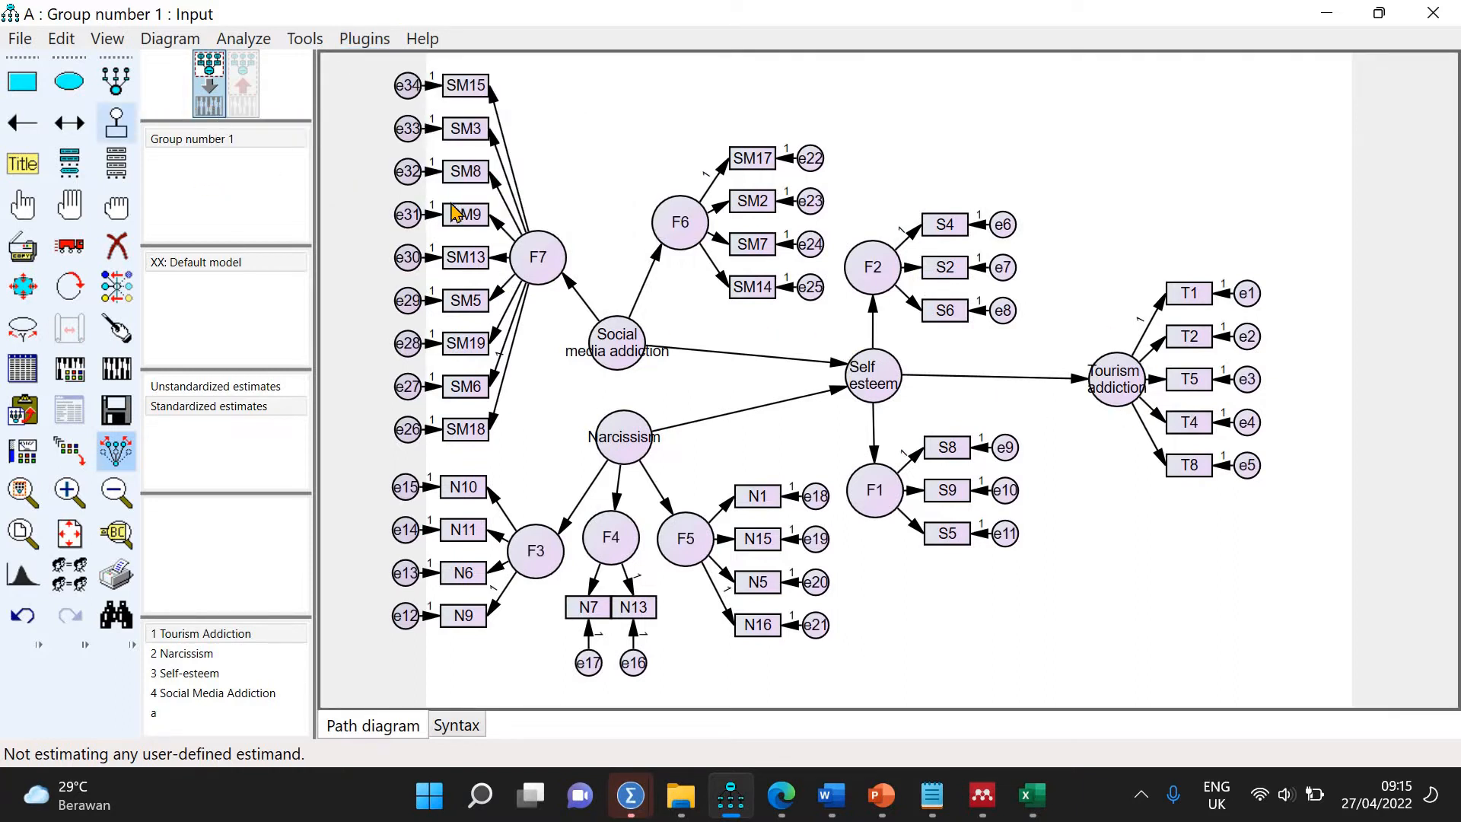
{"action": "left_click", "coordinate": [543, 251]}
{"action": "left_click", "coordinate": [674, 219]}
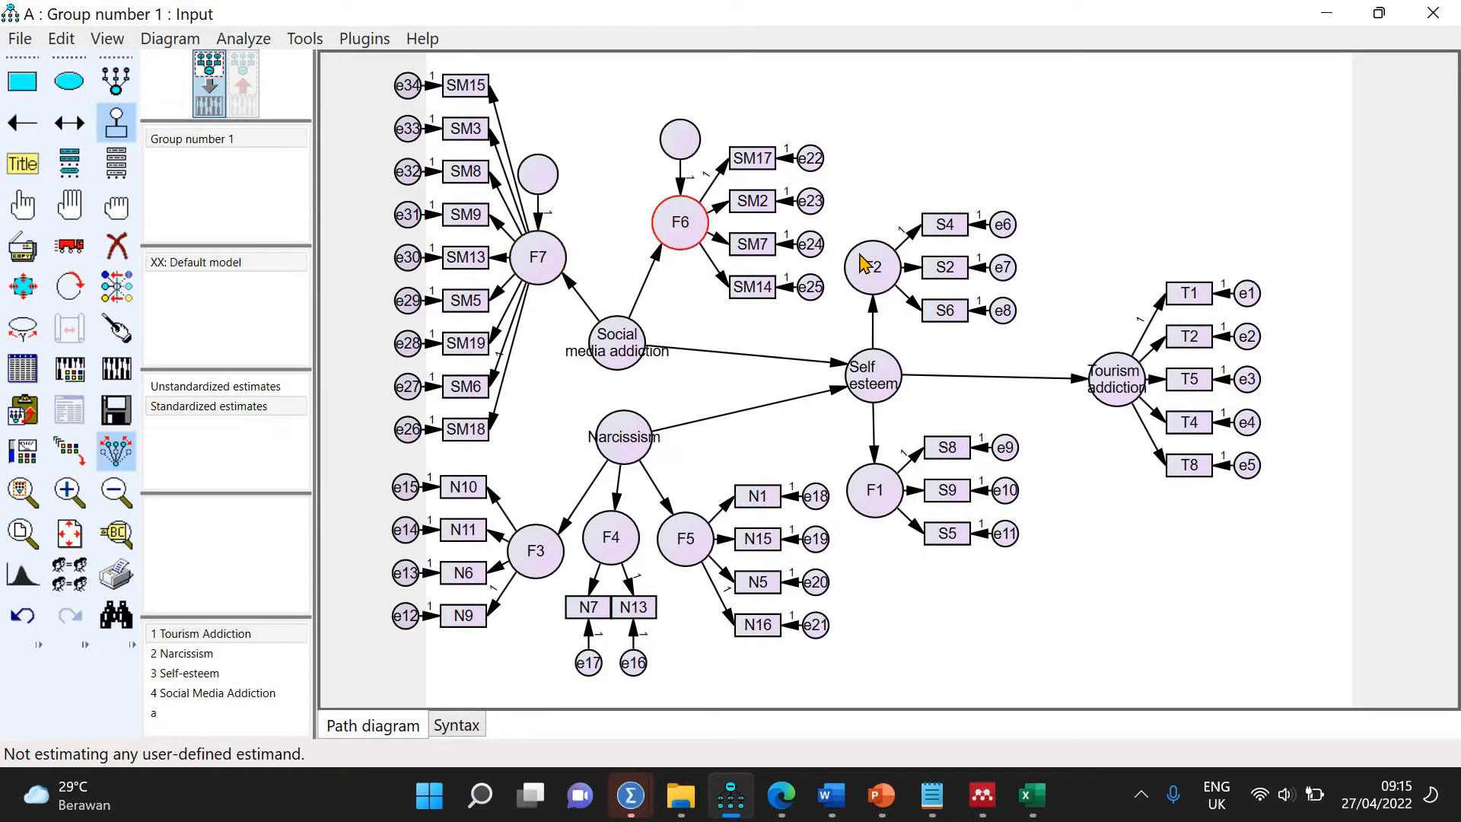
{"action": "left_click", "coordinate": [885, 303]}
{"action": "left_click", "coordinate": [875, 487]}
{"action": "left_click", "coordinate": [875, 487]}
{"action": "left_click", "coordinate": [876, 488]}
{"action": "left_click", "coordinate": [875, 488]}
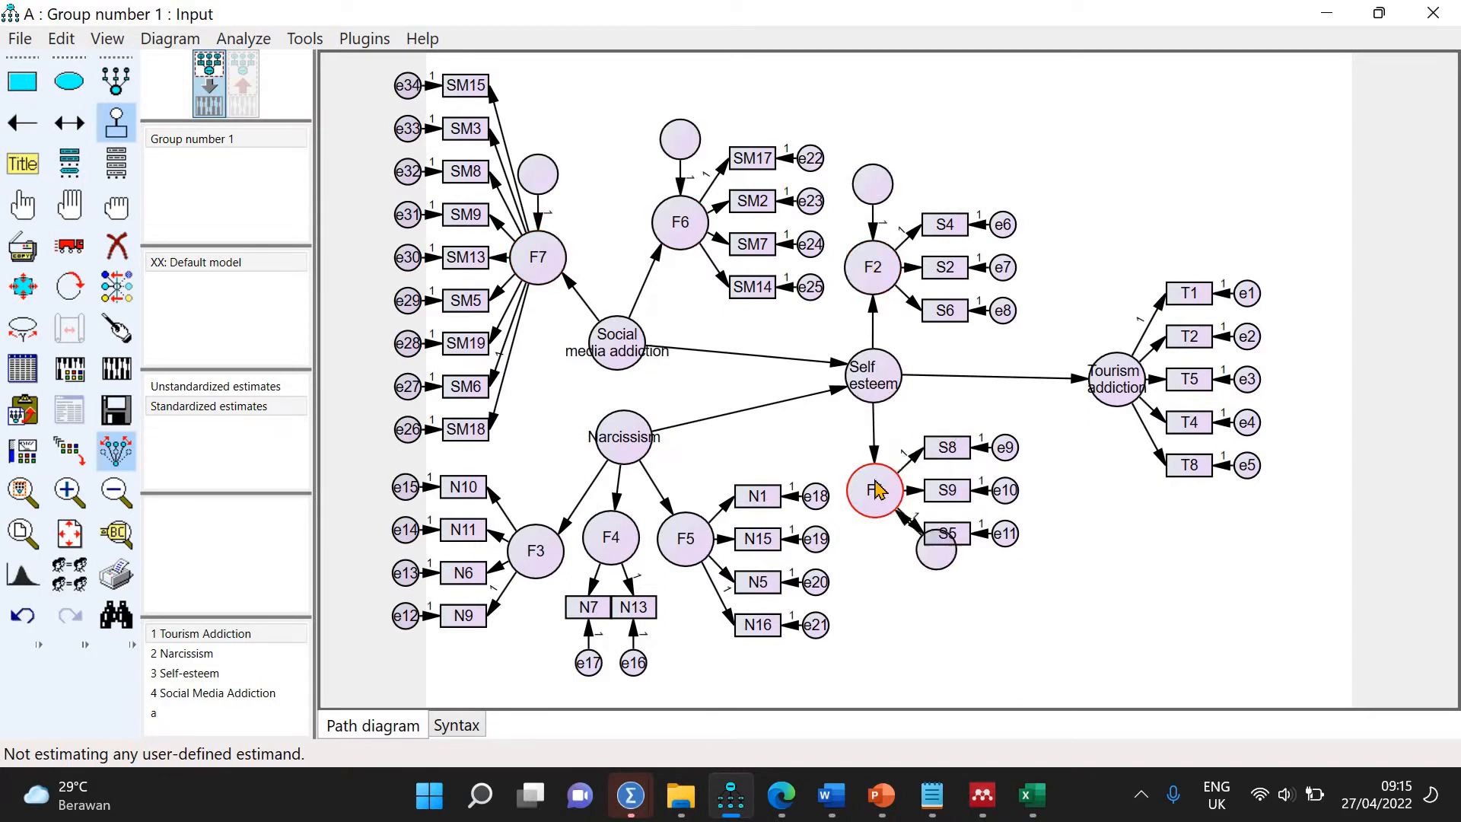
{"action": "left_click", "coordinate": [875, 488]}
Add a residual variable above Tourism addiction and another to Self esteem, rotated to its lower left
{"action": "left_click", "coordinate": [1112, 375]}
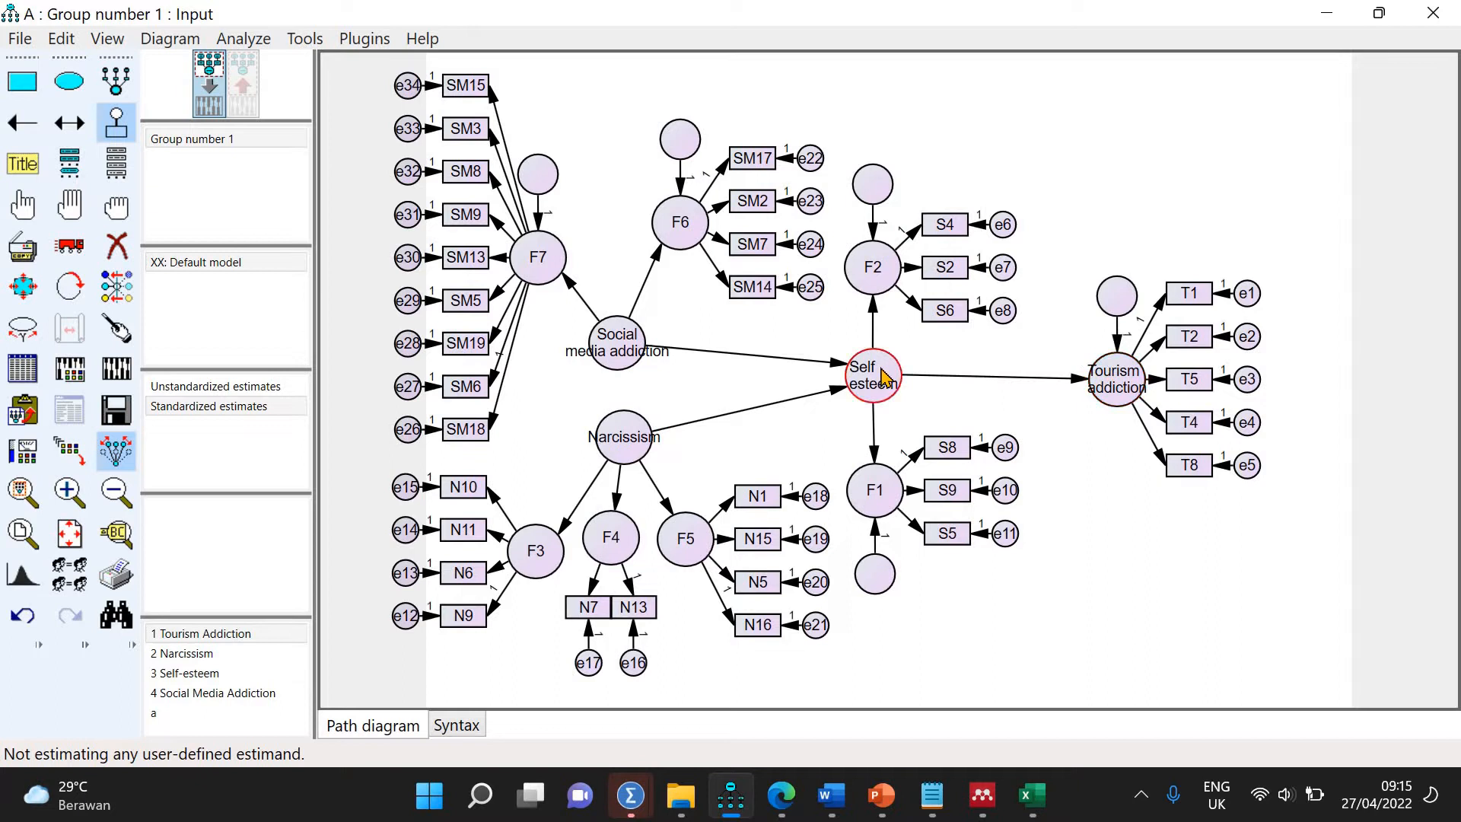
{"action": "left_click", "coordinate": [885, 376]}
{"action": "left_click", "coordinate": [885, 376]}
{"action": "left_click", "coordinate": [885, 375]}
{"action": "left_click", "coordinate": [884, 375]}
{"action": "left_click", "coordinate": [885, 375]}
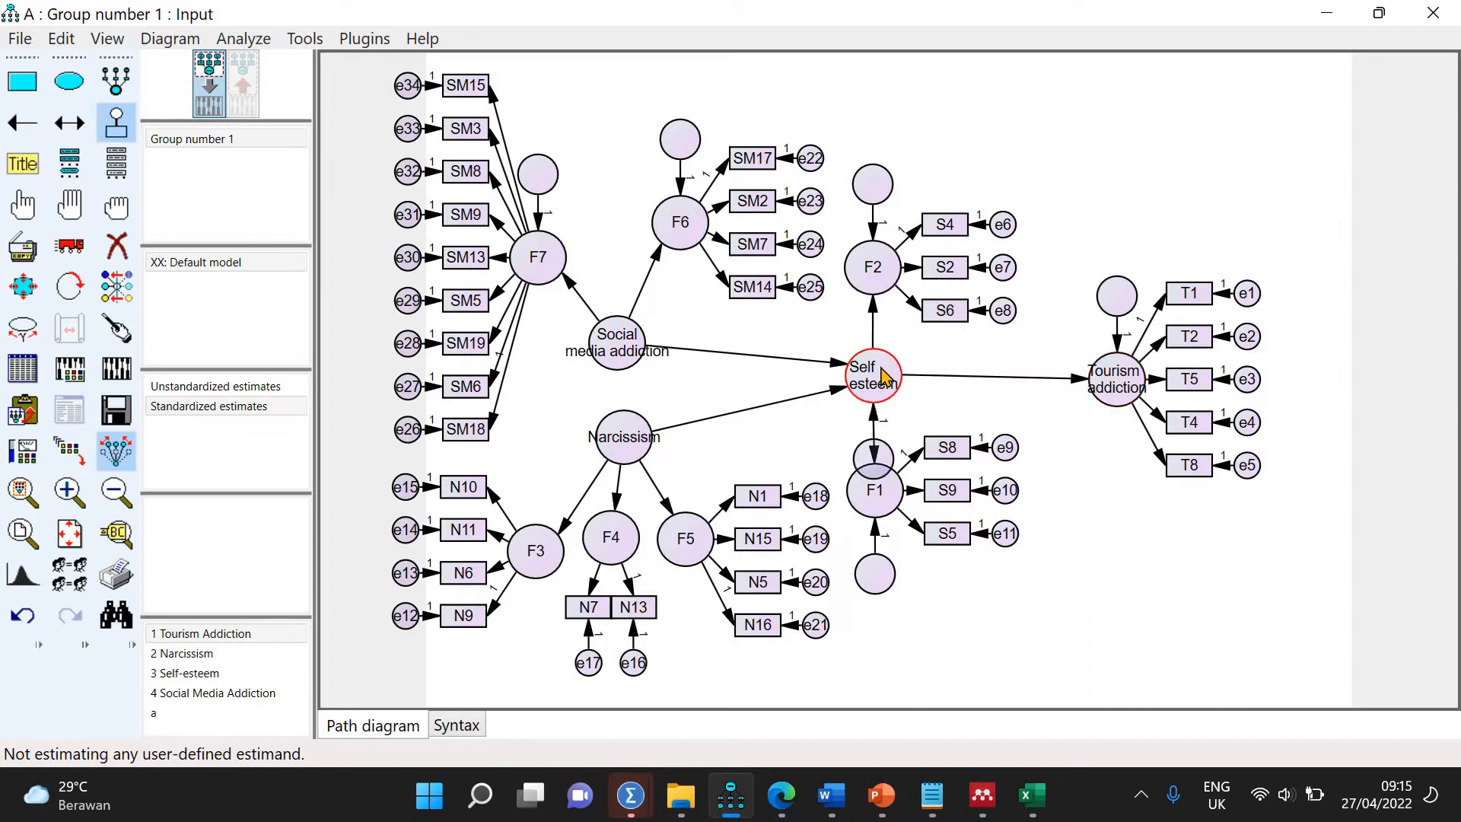
{"action": "left_click", "coordinate": [885, 376]}
Add residual variables above F3 and F5 and at the lower right of F4, and automatically name all the unnamed residuals
{"action": "left_click", "coordinate": [529, 549]}
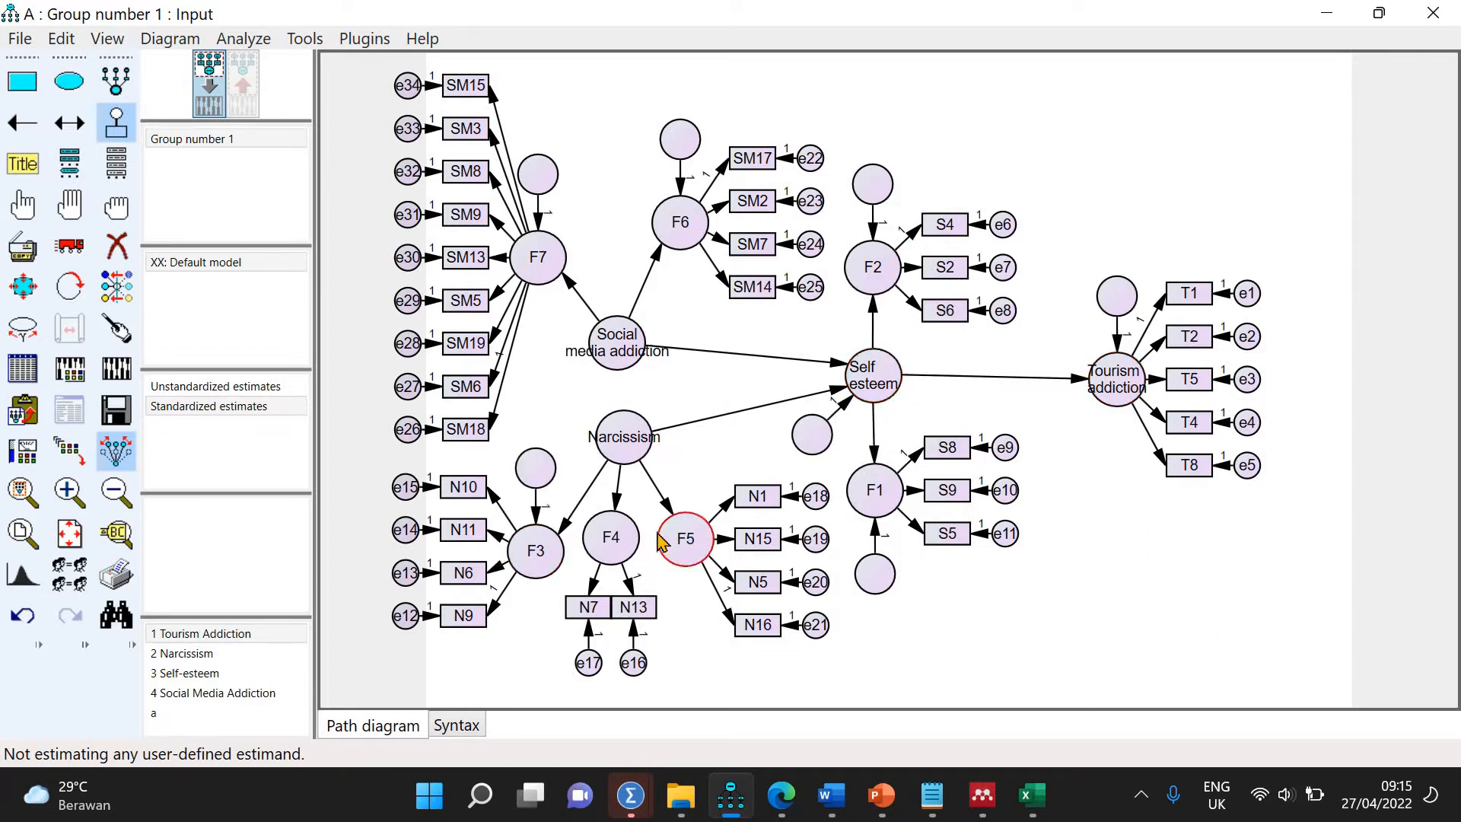
{"action": "left_click", "coordinate": [660, 541]}
{"action": "left_click", "coordinate": [611, 537]}
{"action": "left_click", "coordinate": [611, 537]}
{"action": "left_click", "coordinate": [611, 537]}
{"action": "left_click", "coordinate": [611, 537]}
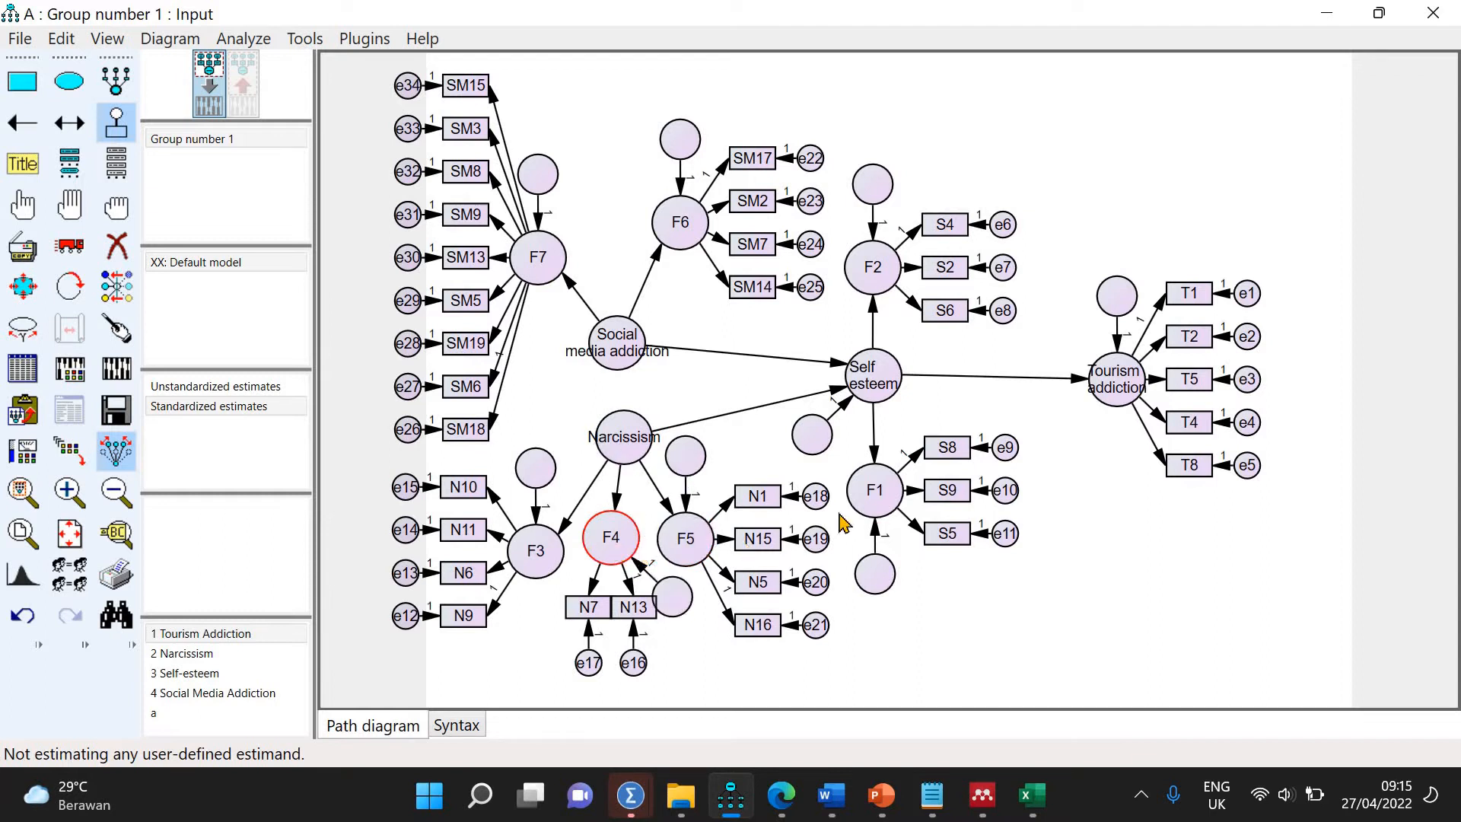
{"action": "left_click", "coordinate": [364, 42]}
{"action": "left_click", "coordinate": [396, 207]}
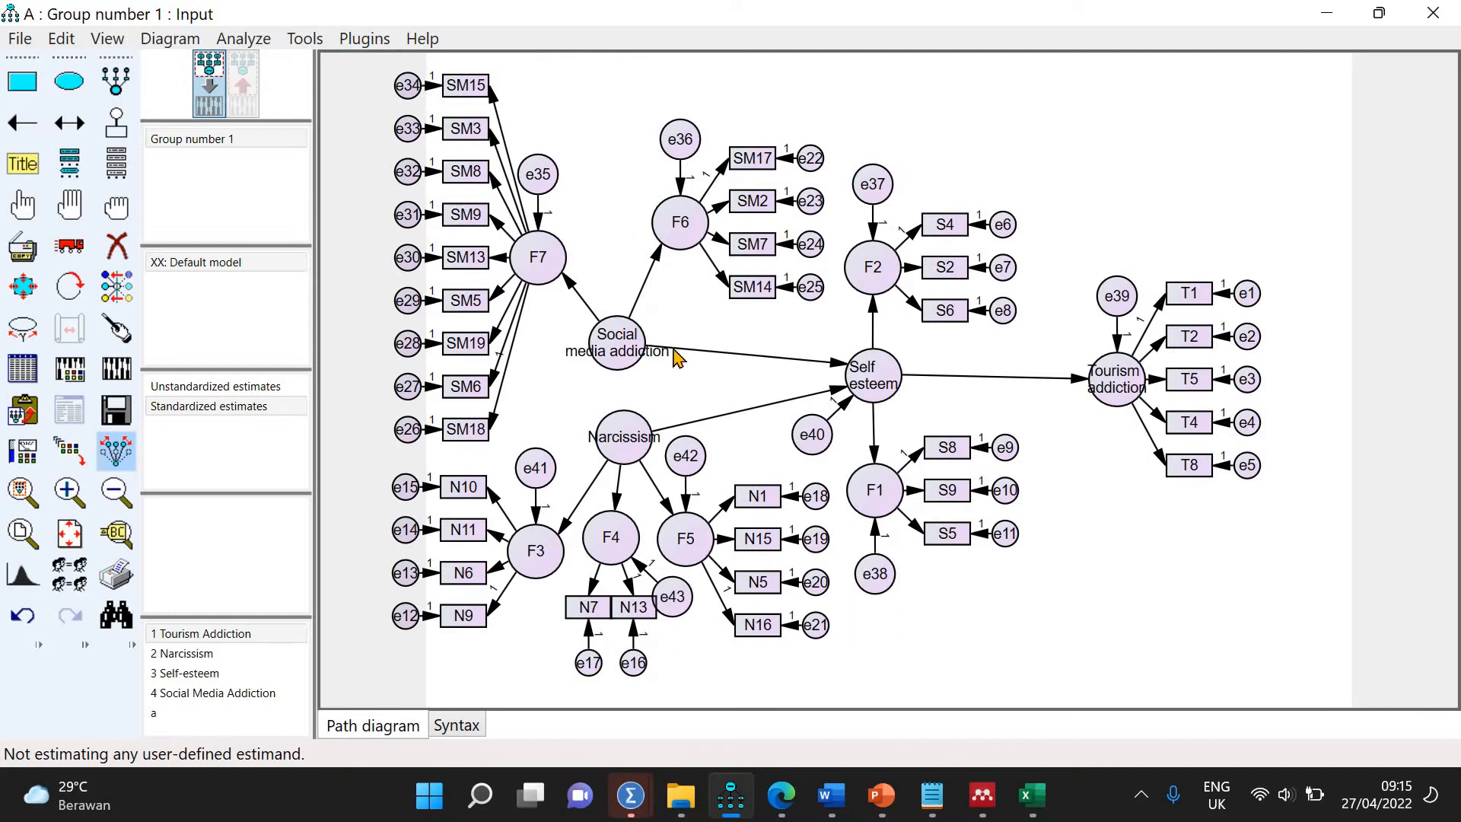
Fix the regression weights of the paths from Social media addiction to F7 and from Self esteem to F2 at 1
{"action": "double_click", "coordinate": [571, 283]}
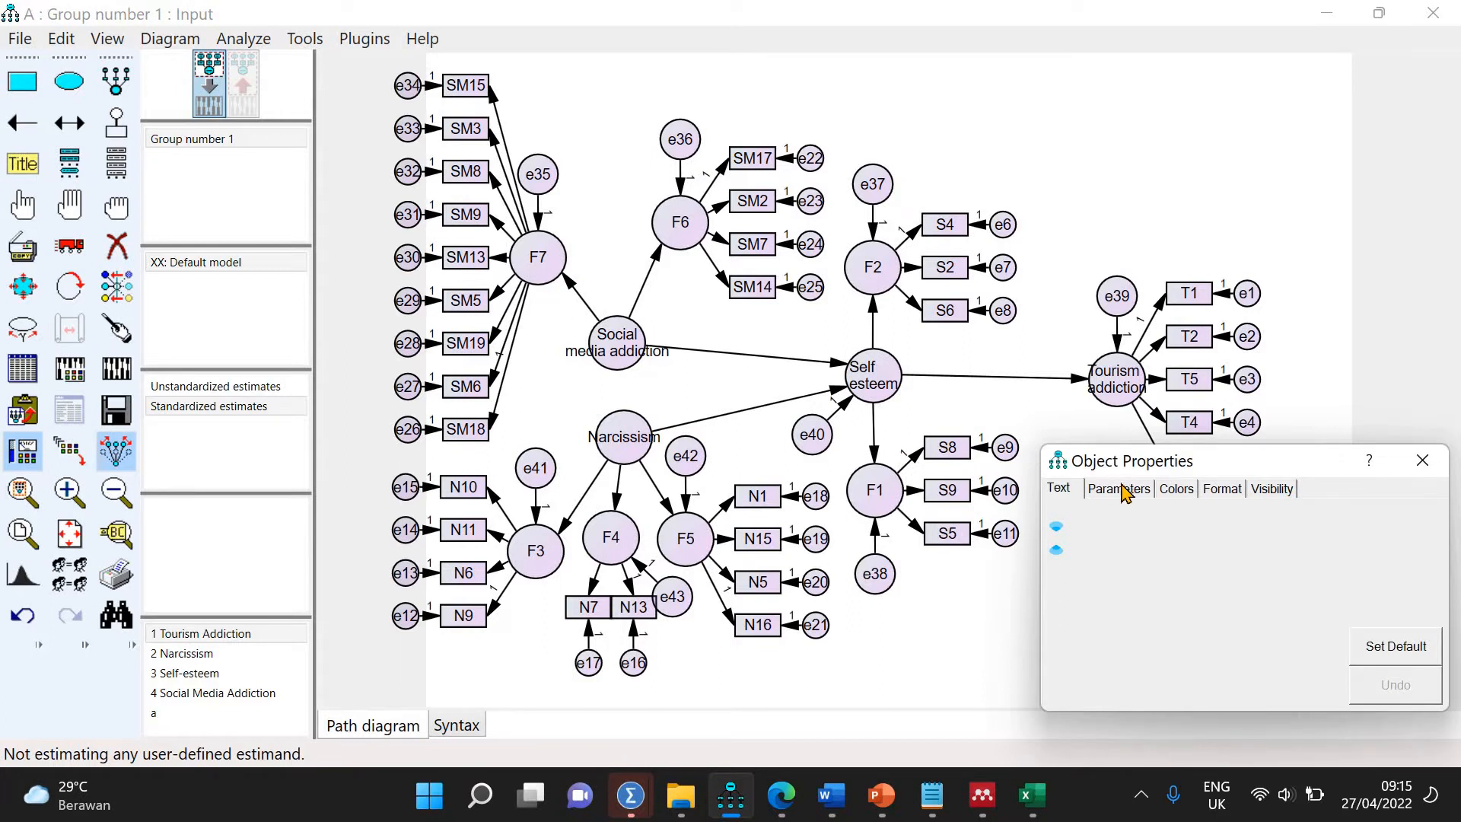
{"action": "left_click", "coordinate": [1123, 489]}
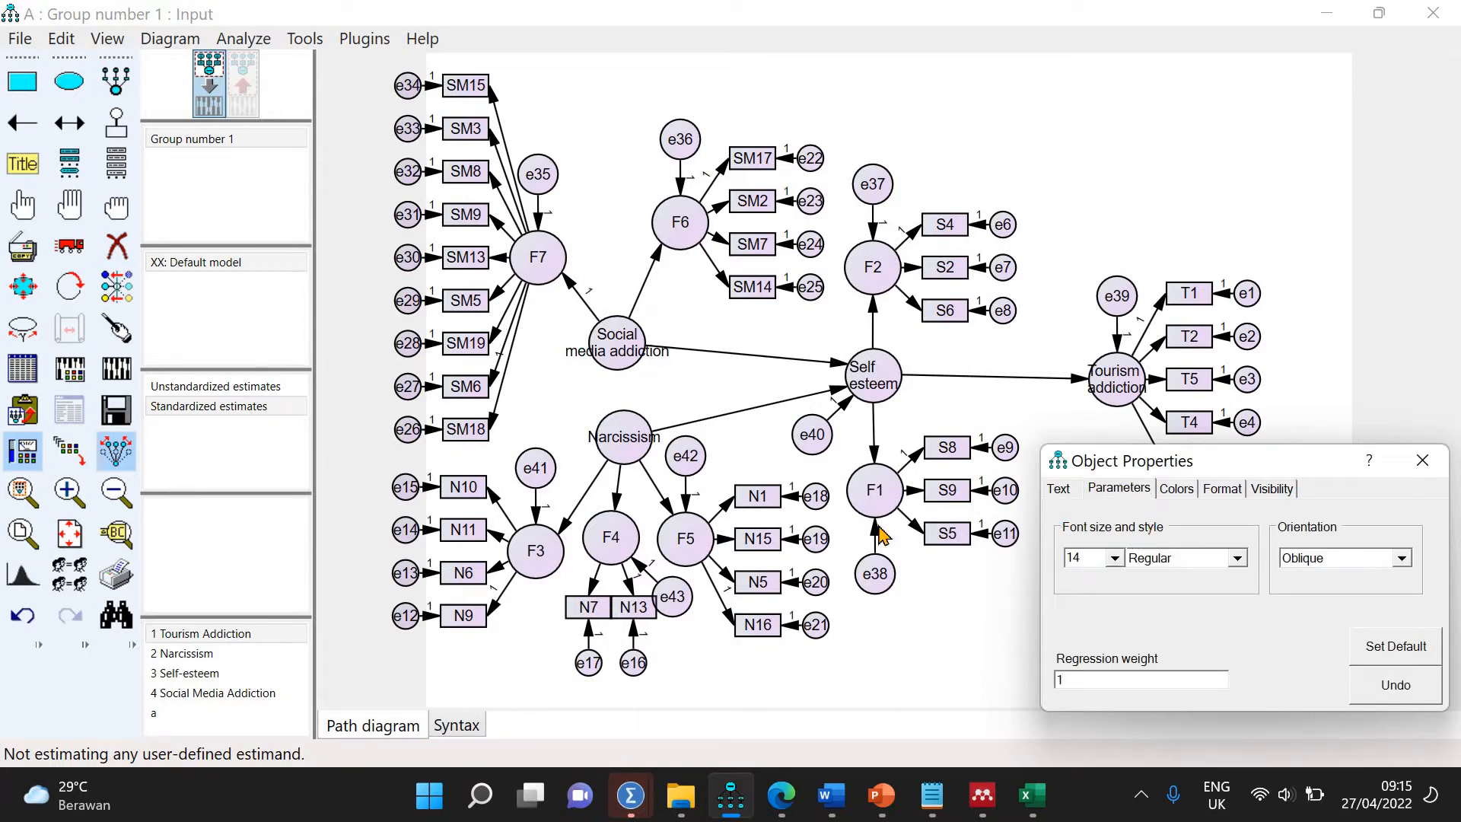
{"action": "left_click", "coordinate": [620, 508]}
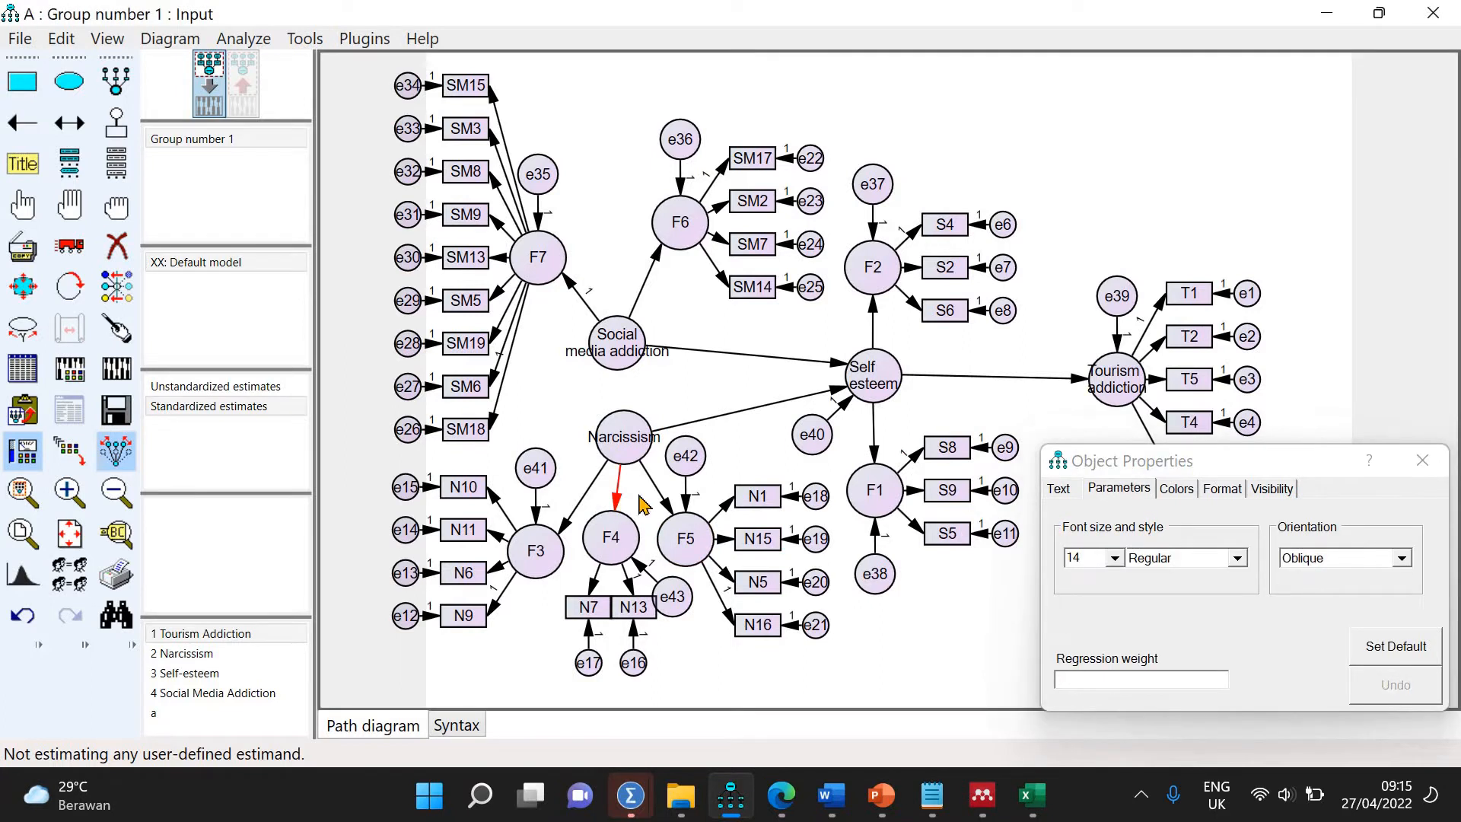
{"action": "left_click", "coordinate": [873, 315]}
{"action": "type", "text": "1"}
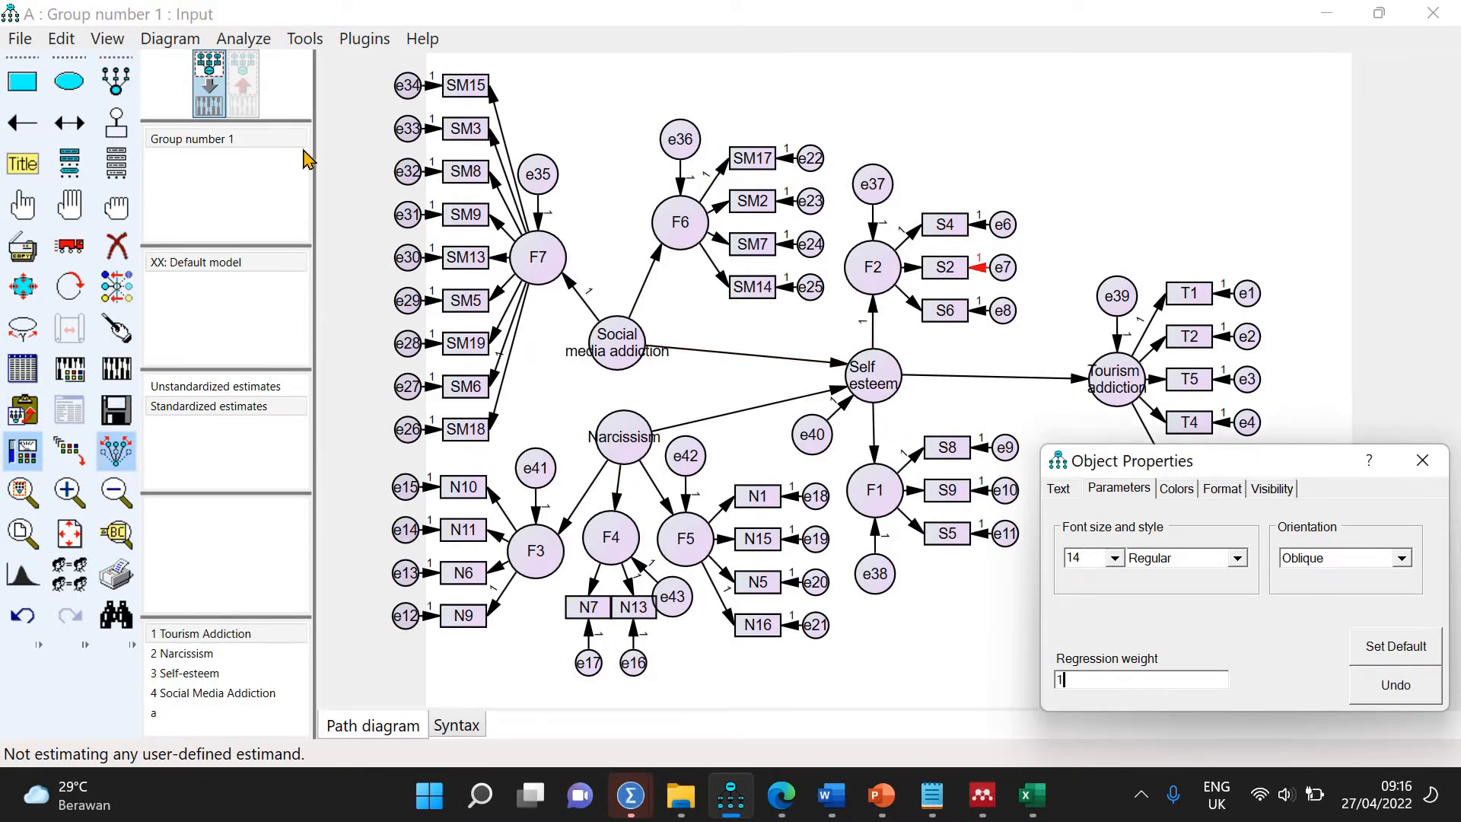
Draw a covariance between Narcissism and Social media addiction, and touch up the paths of both constructs and Tourism addiction
{"action": "left_click", "coordinate": [69, 123]}
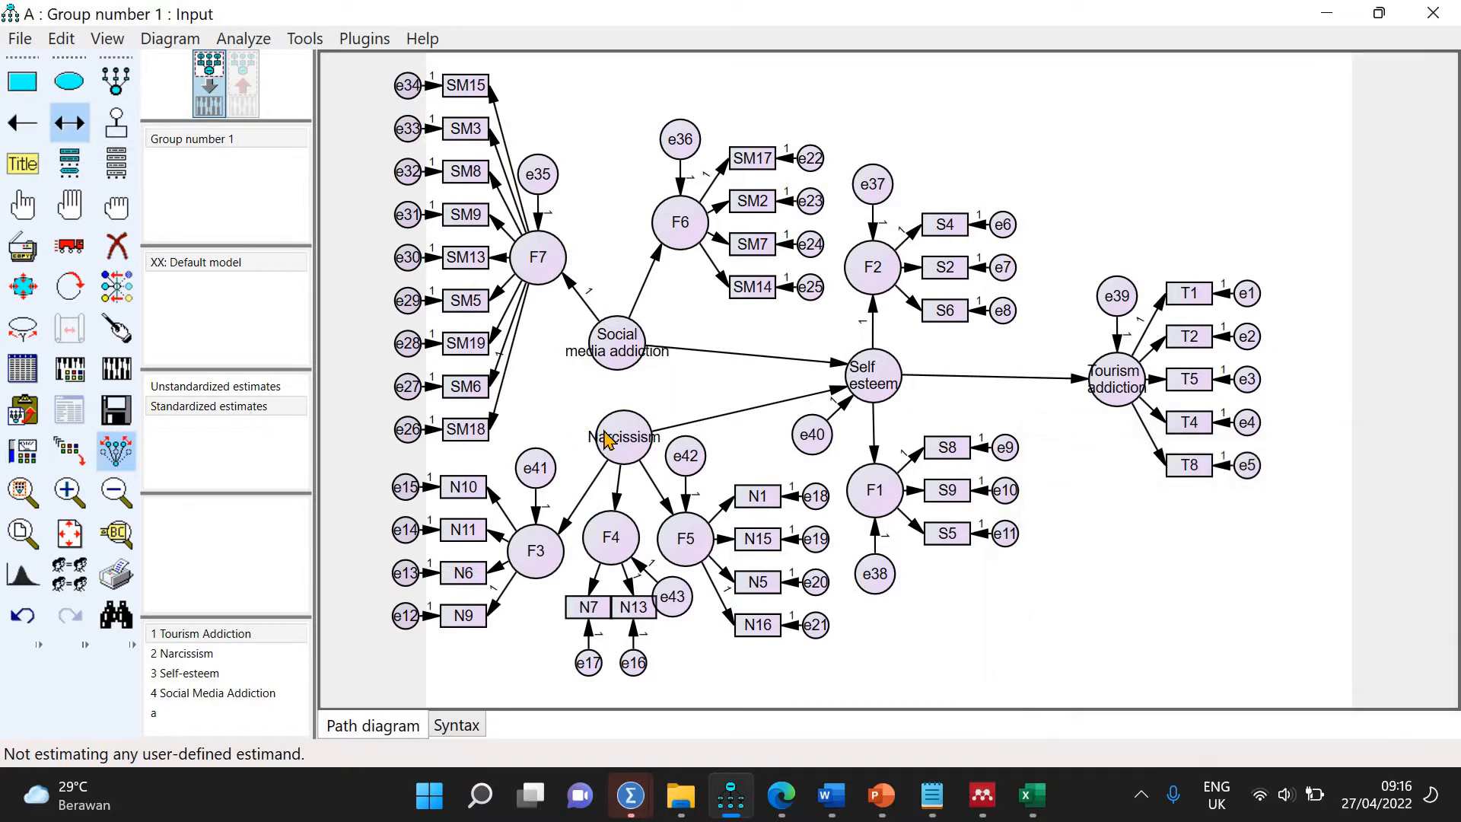
{"action": "left_click_drag", "start_coordinate": [600, 425], "coordinate": [609, 346]}
{"action": "left_click", "coordinate": [125, 331]}
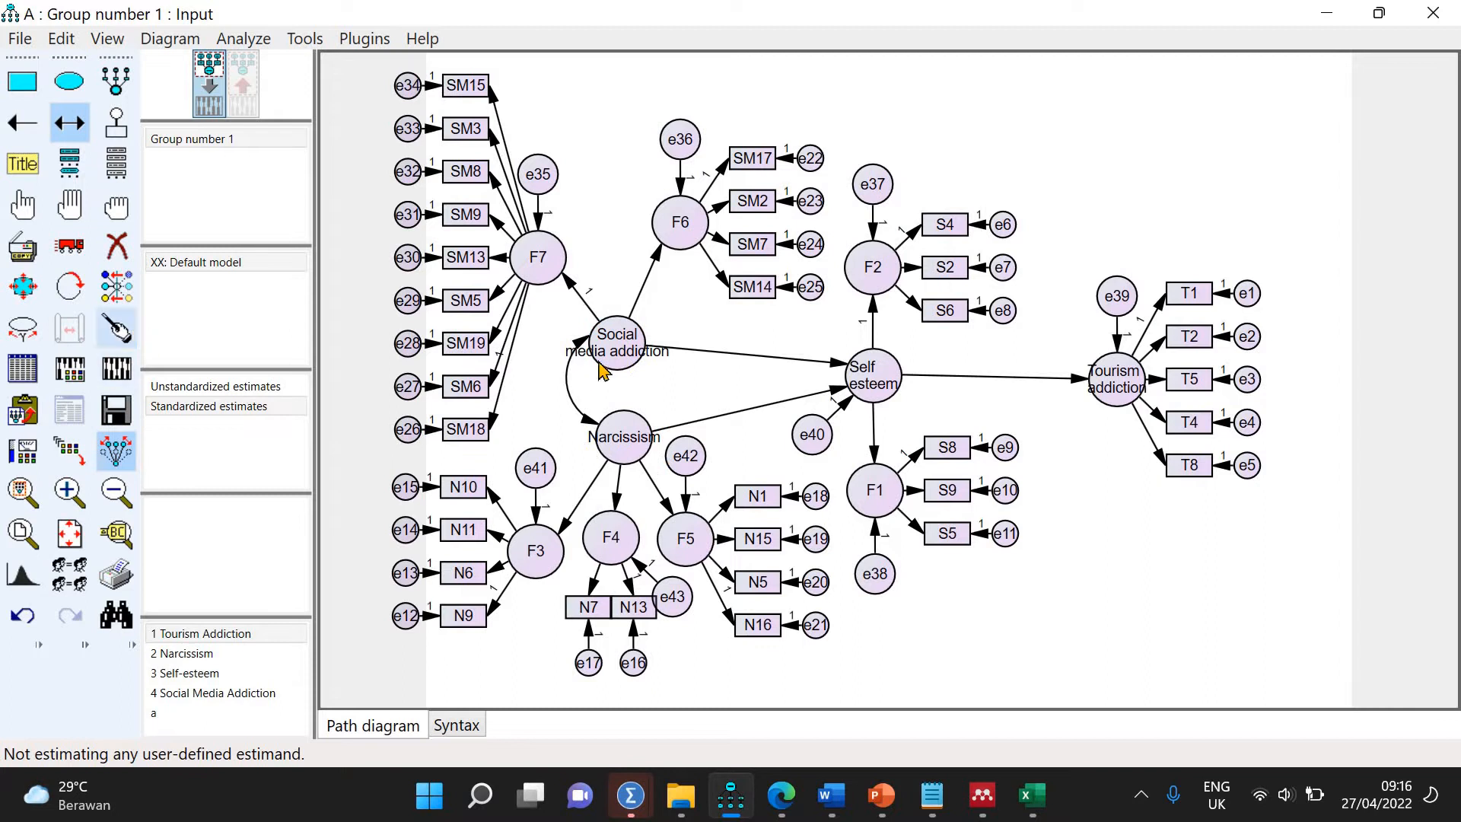
{"action": "left_click", "coordinate": [599, 357]}
{"action": "left_click", "coordinate": [640, 449]}
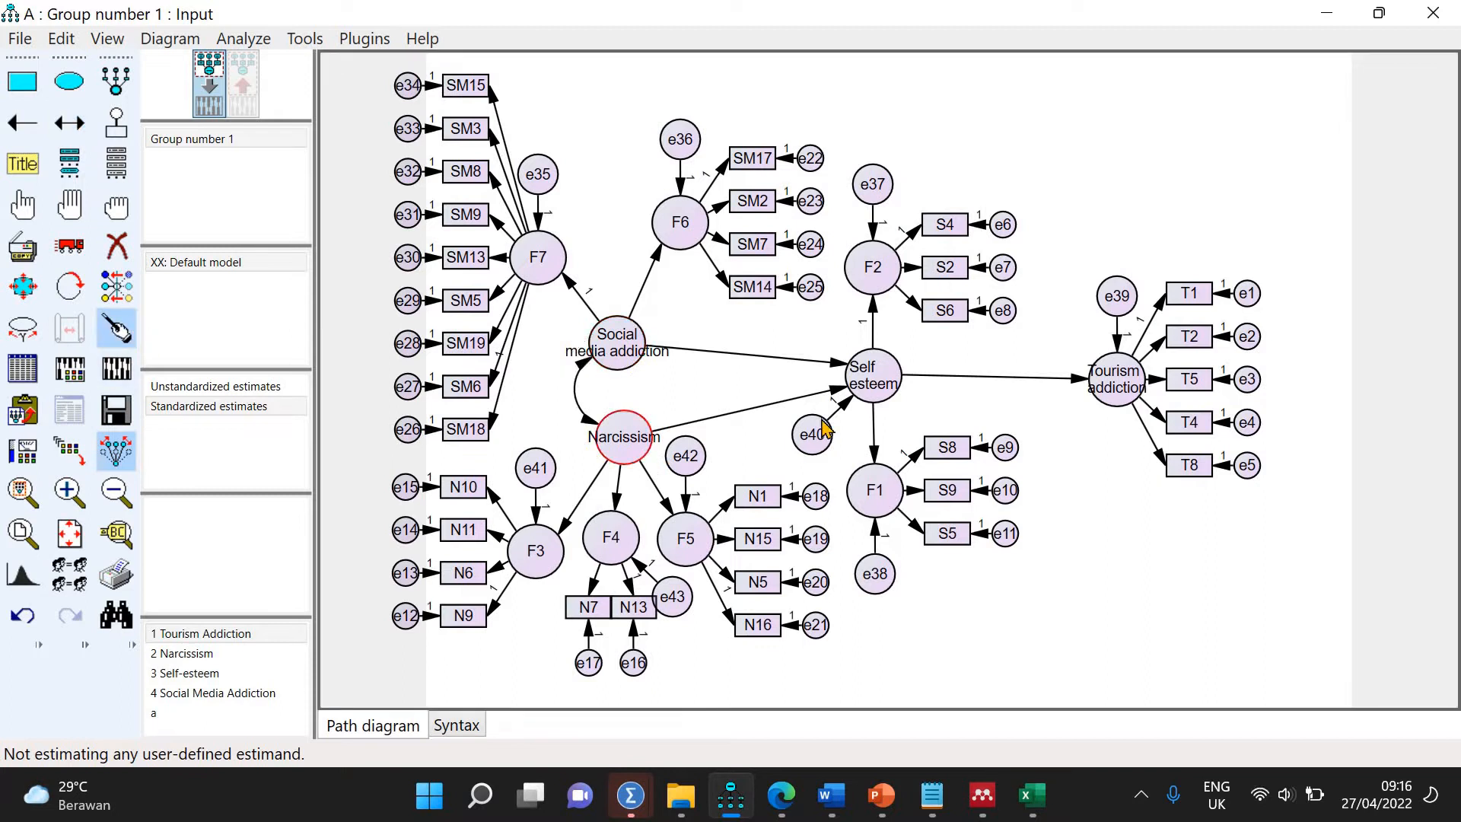
{"action": "left_click", "coordinate": [1118, 392]}
Shift F1, F2 and Self esteem closer to Tourism addiction, and nudge Social media addiction slightly upward
{"action": "left_click", "coordinate": [69, 245]}
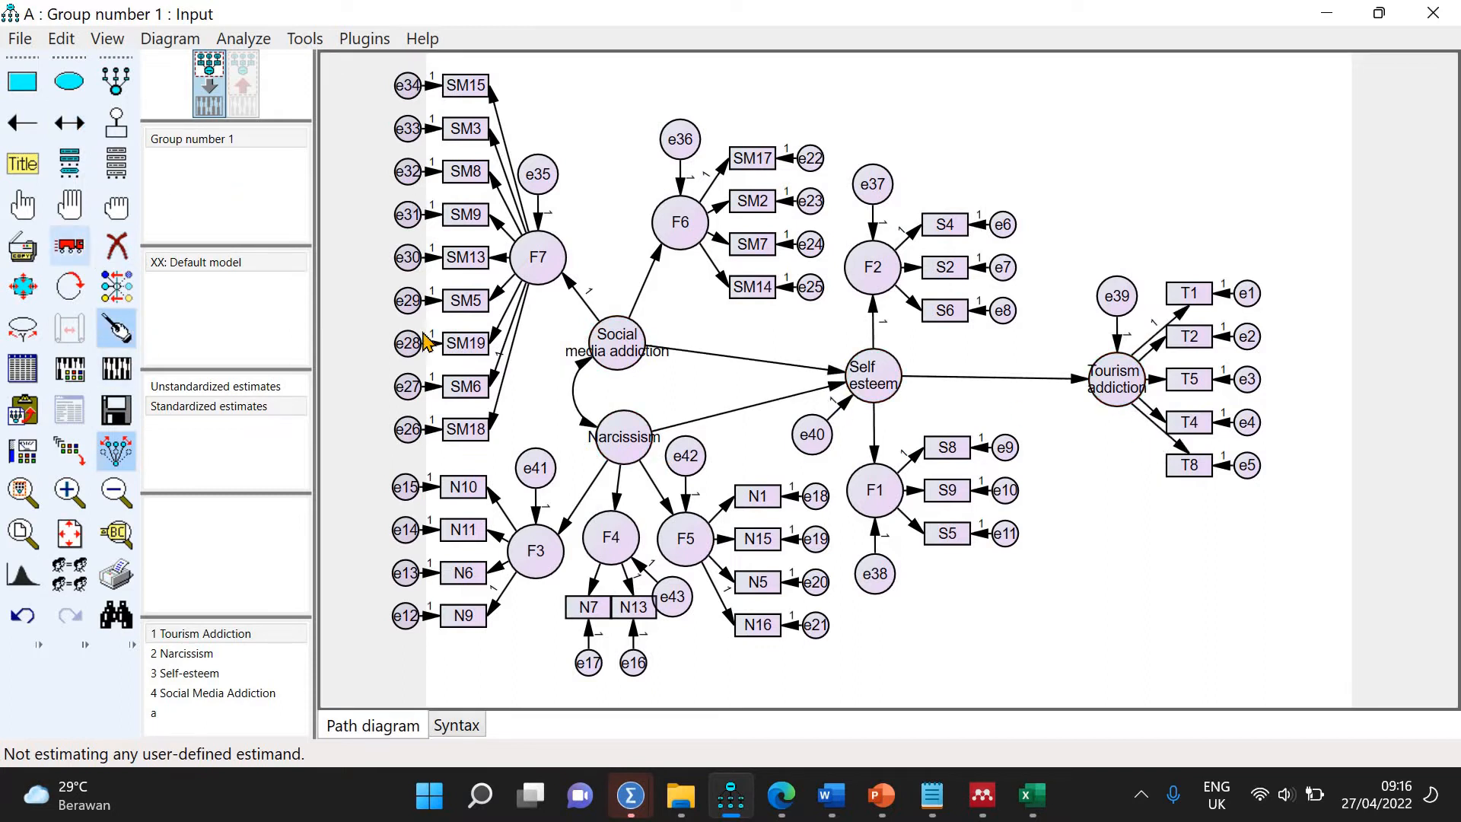
{"action": "left_click_drag", "start_coordinate": [875, 489], "coordinate": [922, 496]}
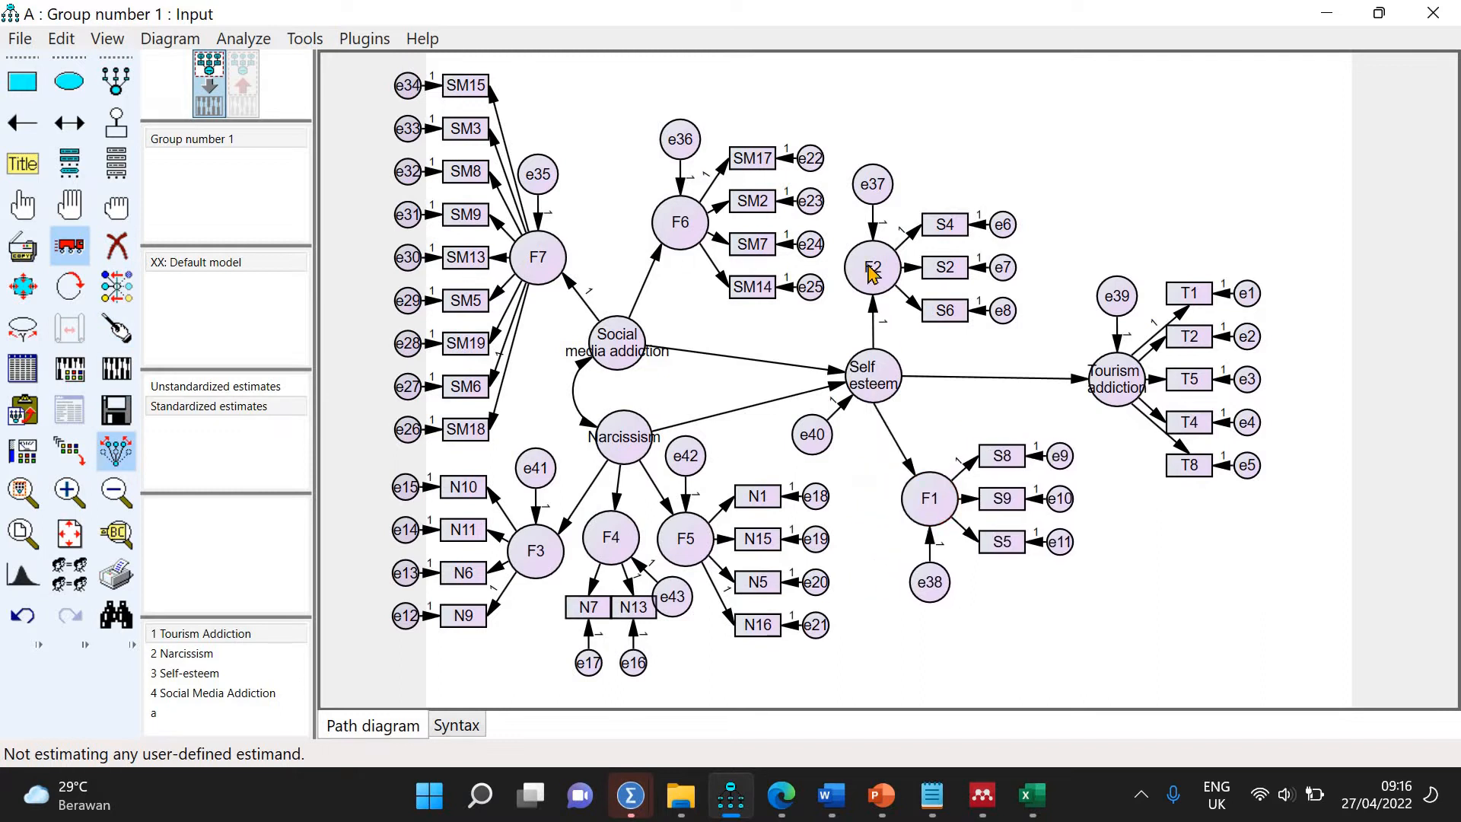
{"action": "left_click_drag", "start_coordinate": [867, 264], "coordinate": [917, 267]}
{"action": "left_click_drag", "start_coordinate": [870, 370], "coordinate": [950, 387]}
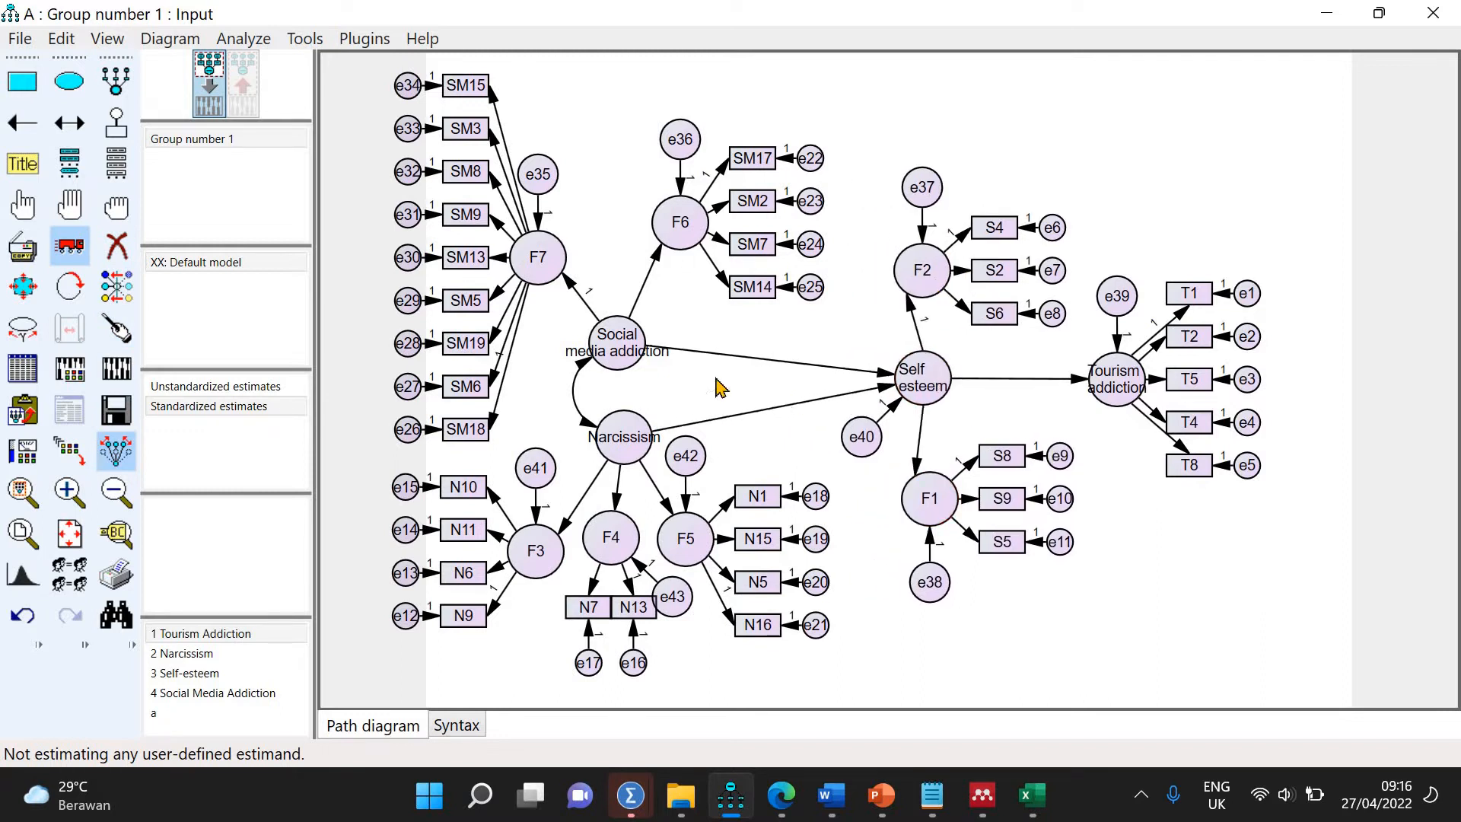
{"action": "double_click", "coordinate": [619, 342]}
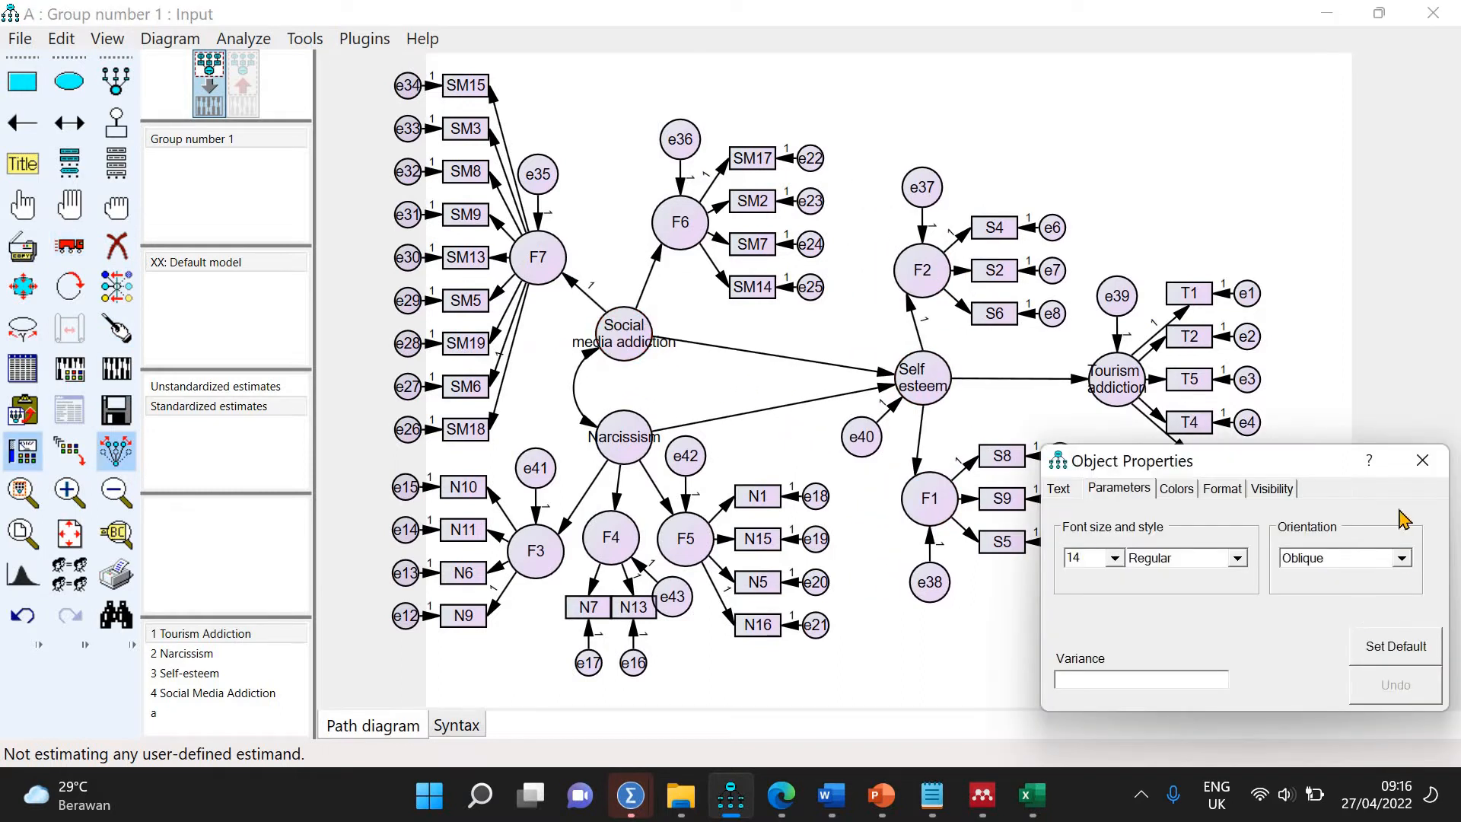
{"action": "left_click", "coordinate": [1422, 460]}
Save the current model and save a copy of it as b in the same folder
{"action": "left_click", "coordinate": [126, 415]}
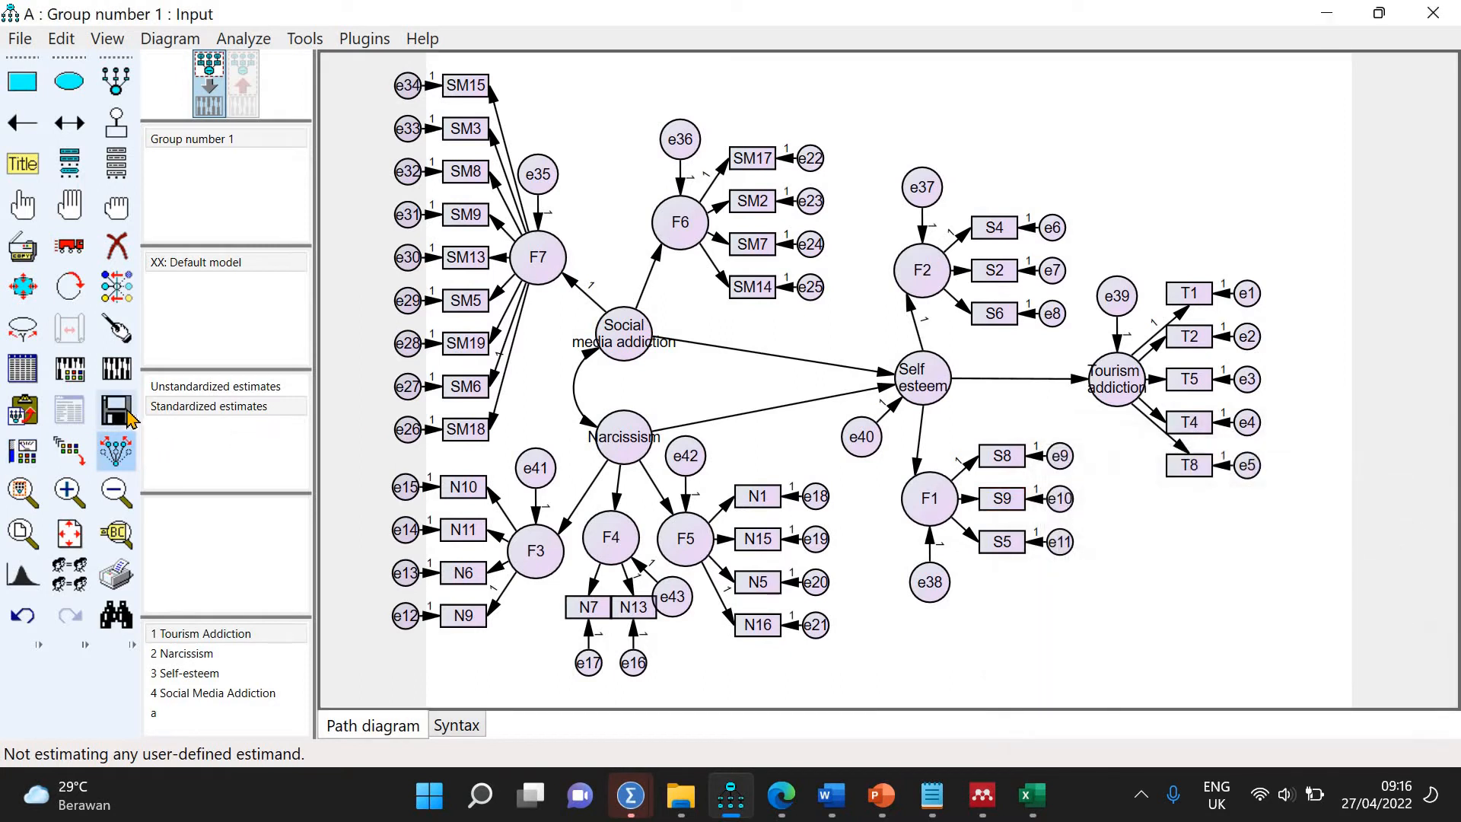
{"action": "left_click", "coordinate": [20, 40]}
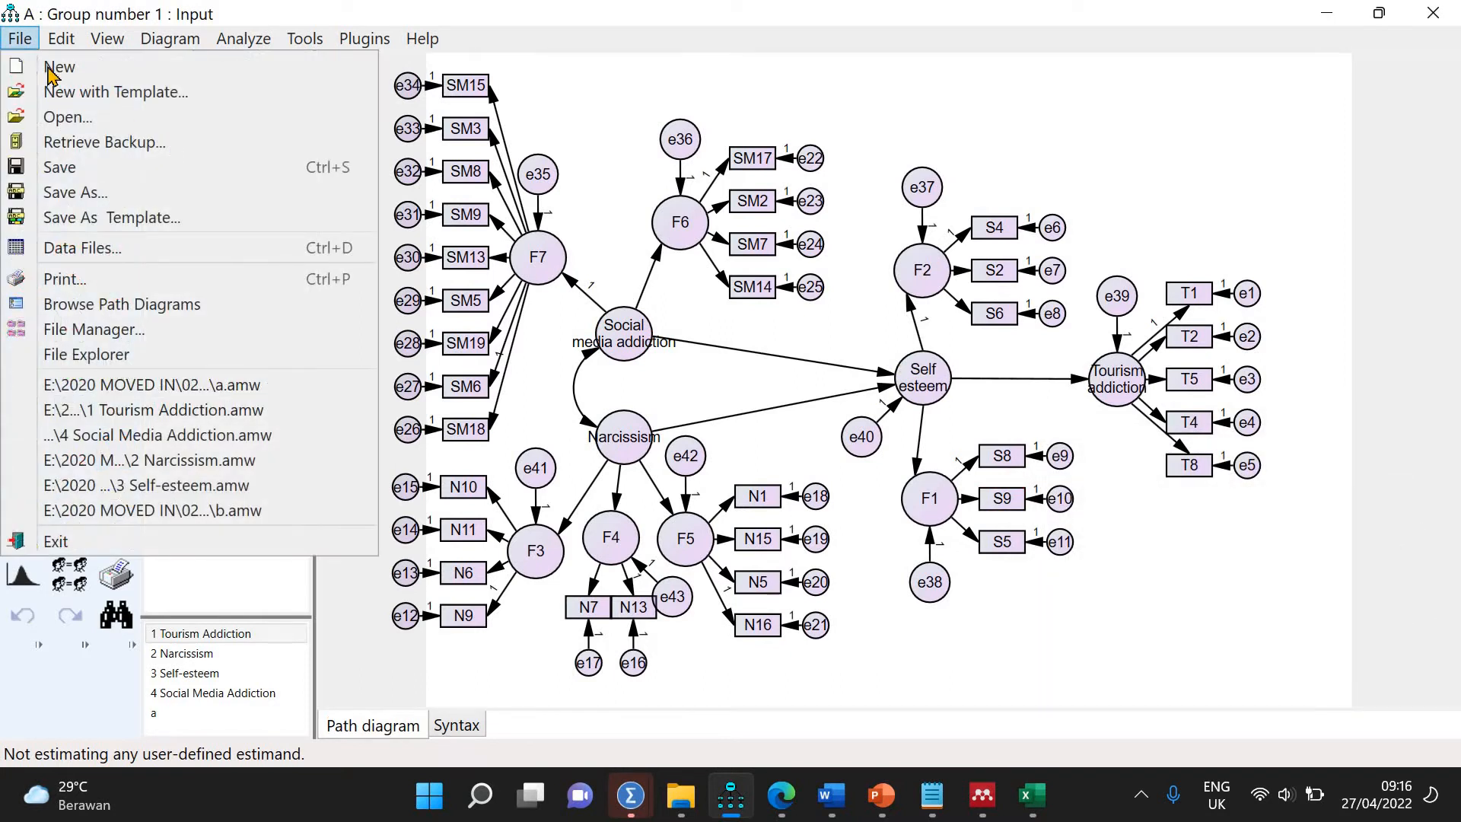
{"action": "left_click", "coordinate": [104, 194]}
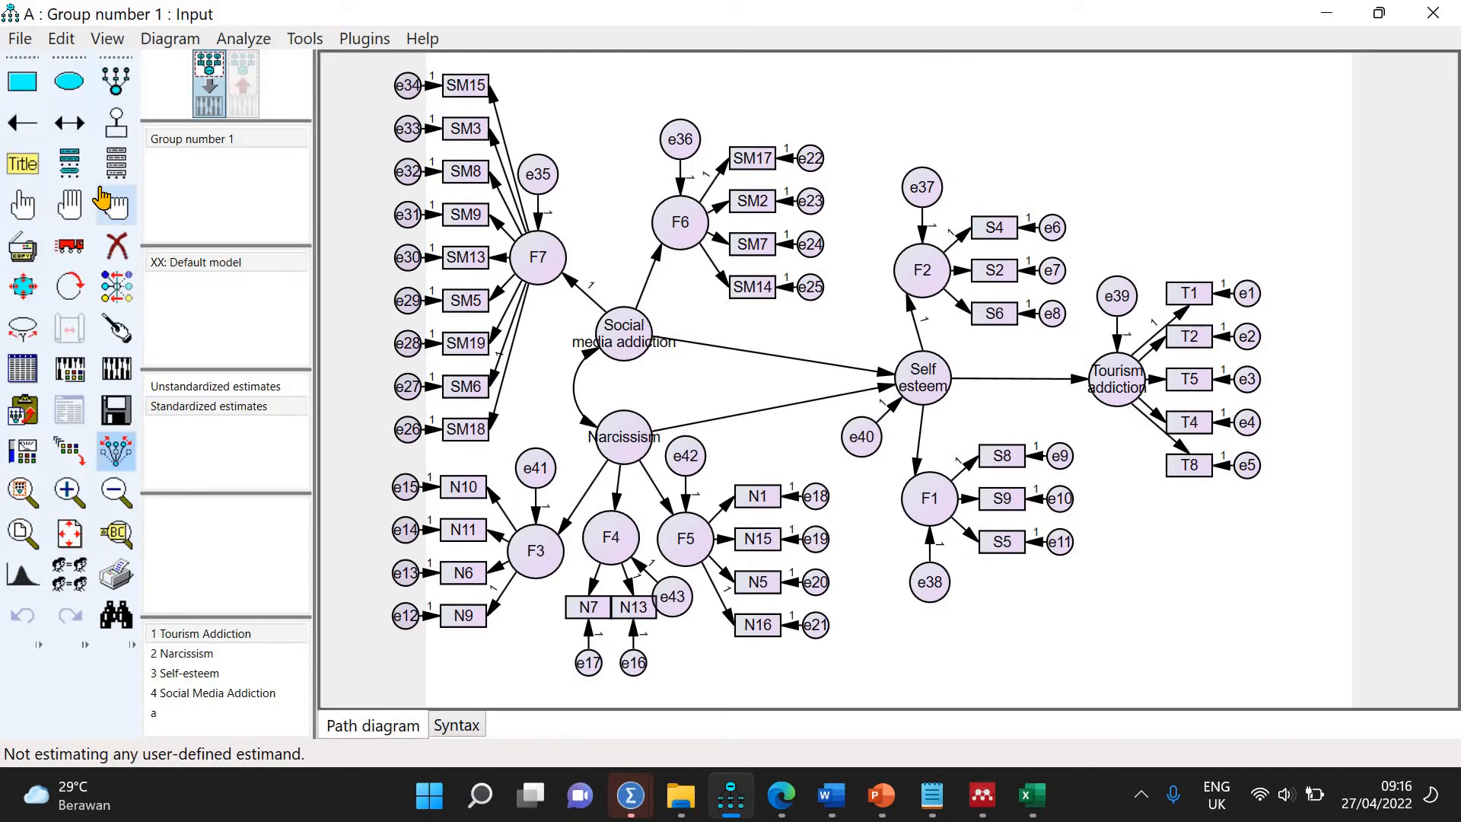
{"action": "type", "text": "b"}
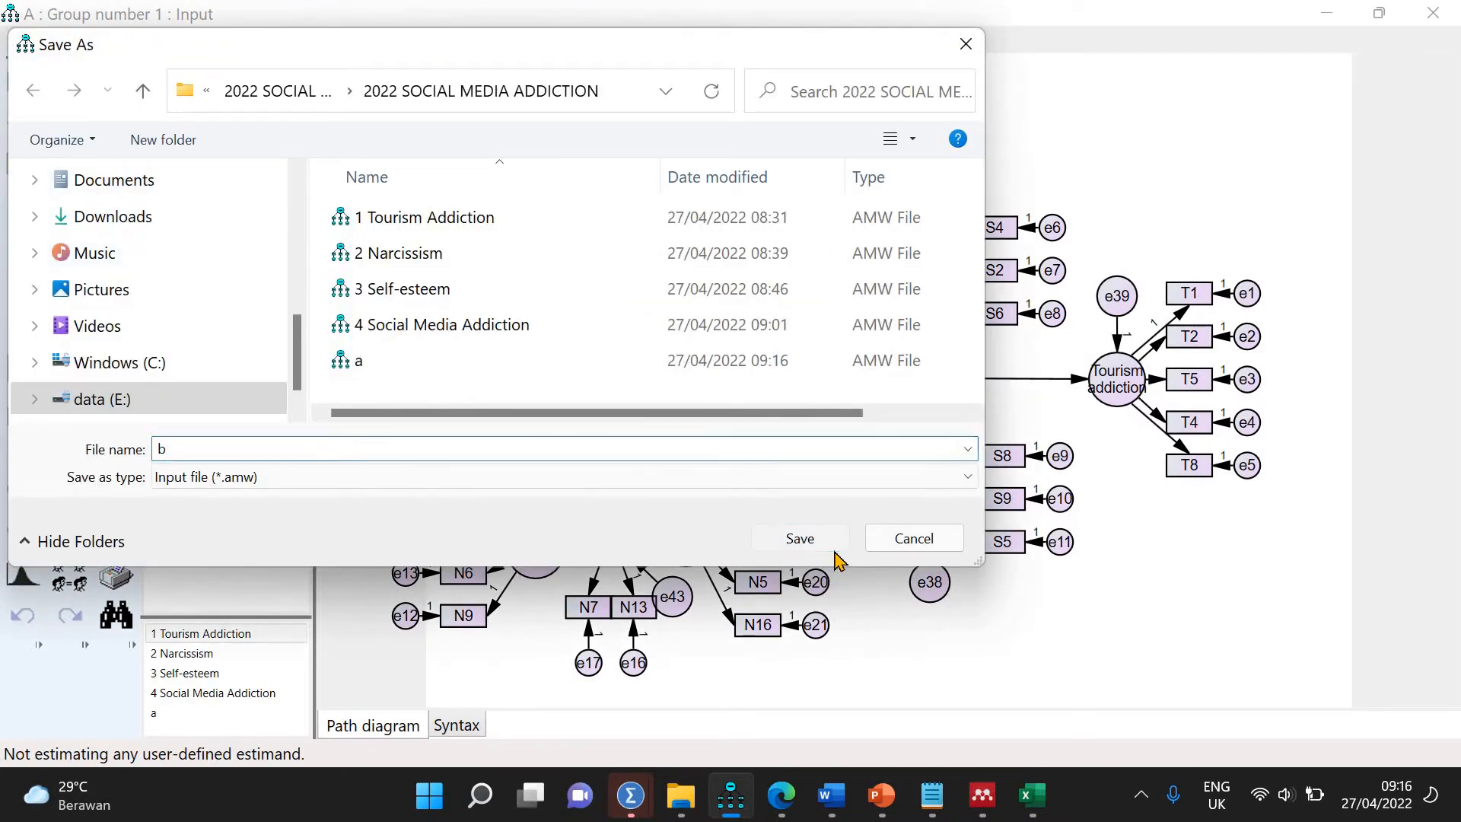
{"action": "left_click", "coordinate": [832, 550]}
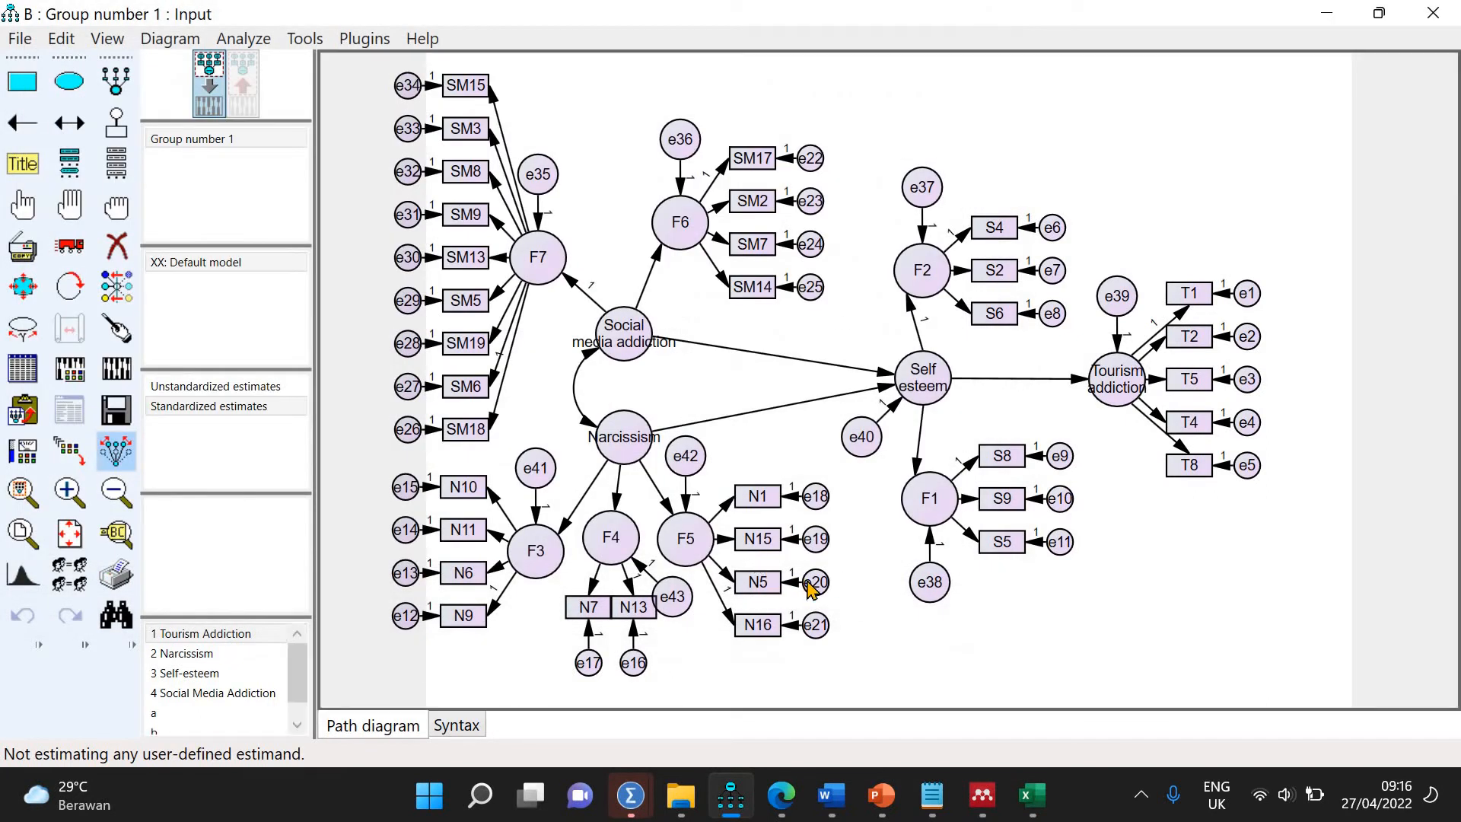
Try to calculate the estimates for the combined model
{"action": "left_click", "coordinate": [123, 367]}
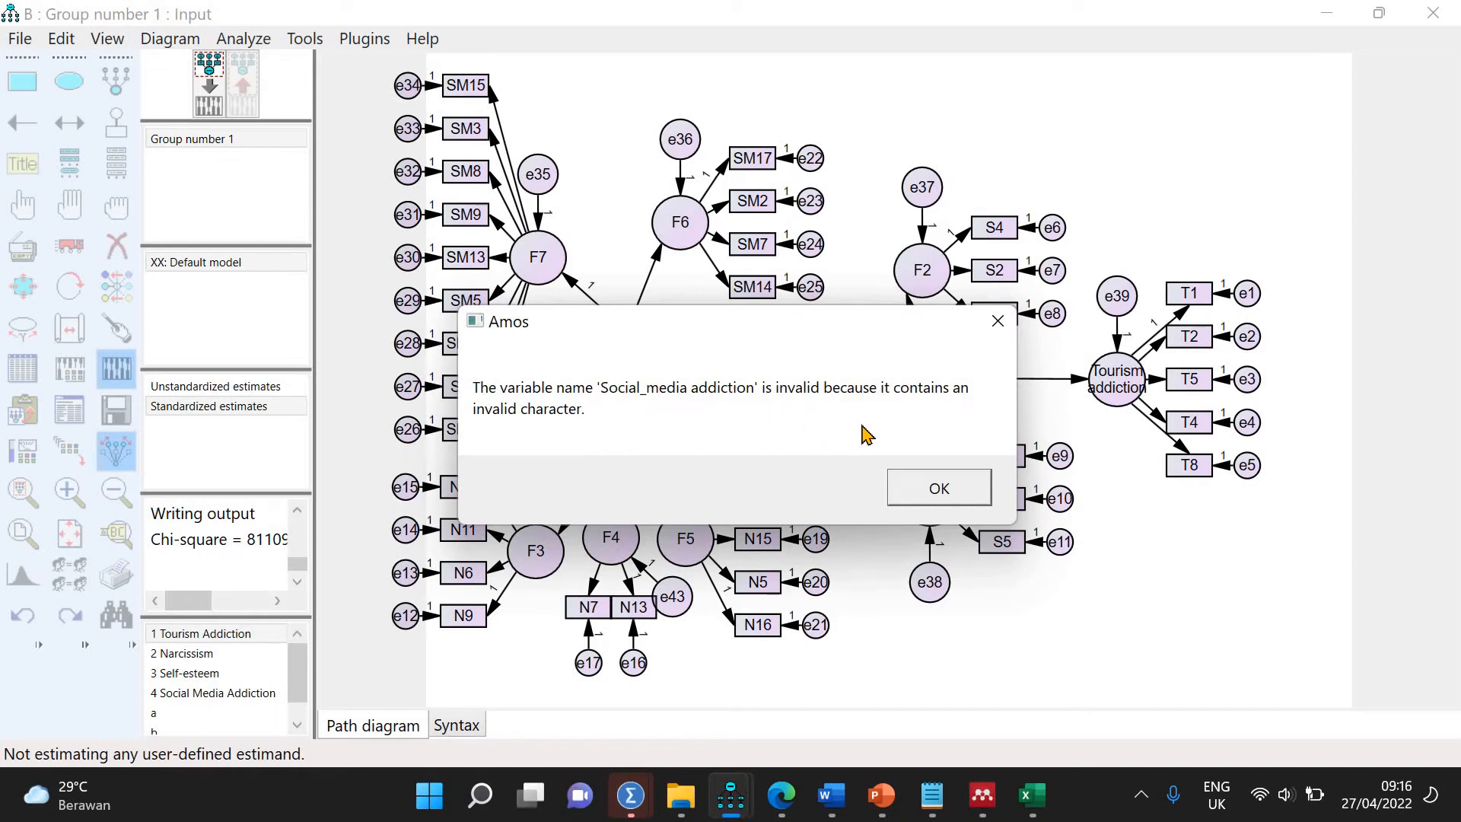
{"action": "left_click", "coordinate": [935, 488]}
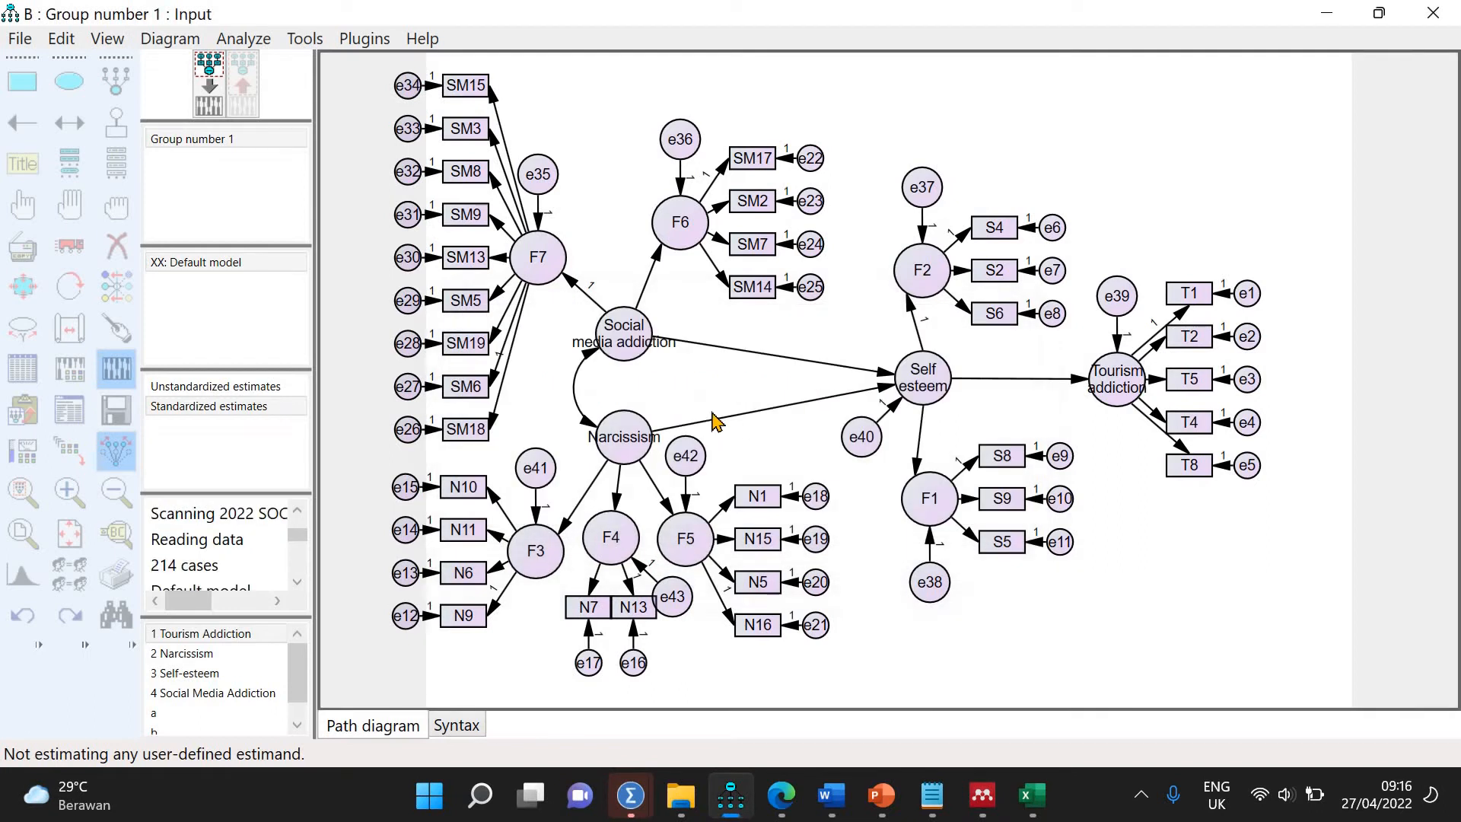
Break the Social media addiction variable name onto three lines, with one word per line
{"action": "double_click", "coordinate": [628, 352]}
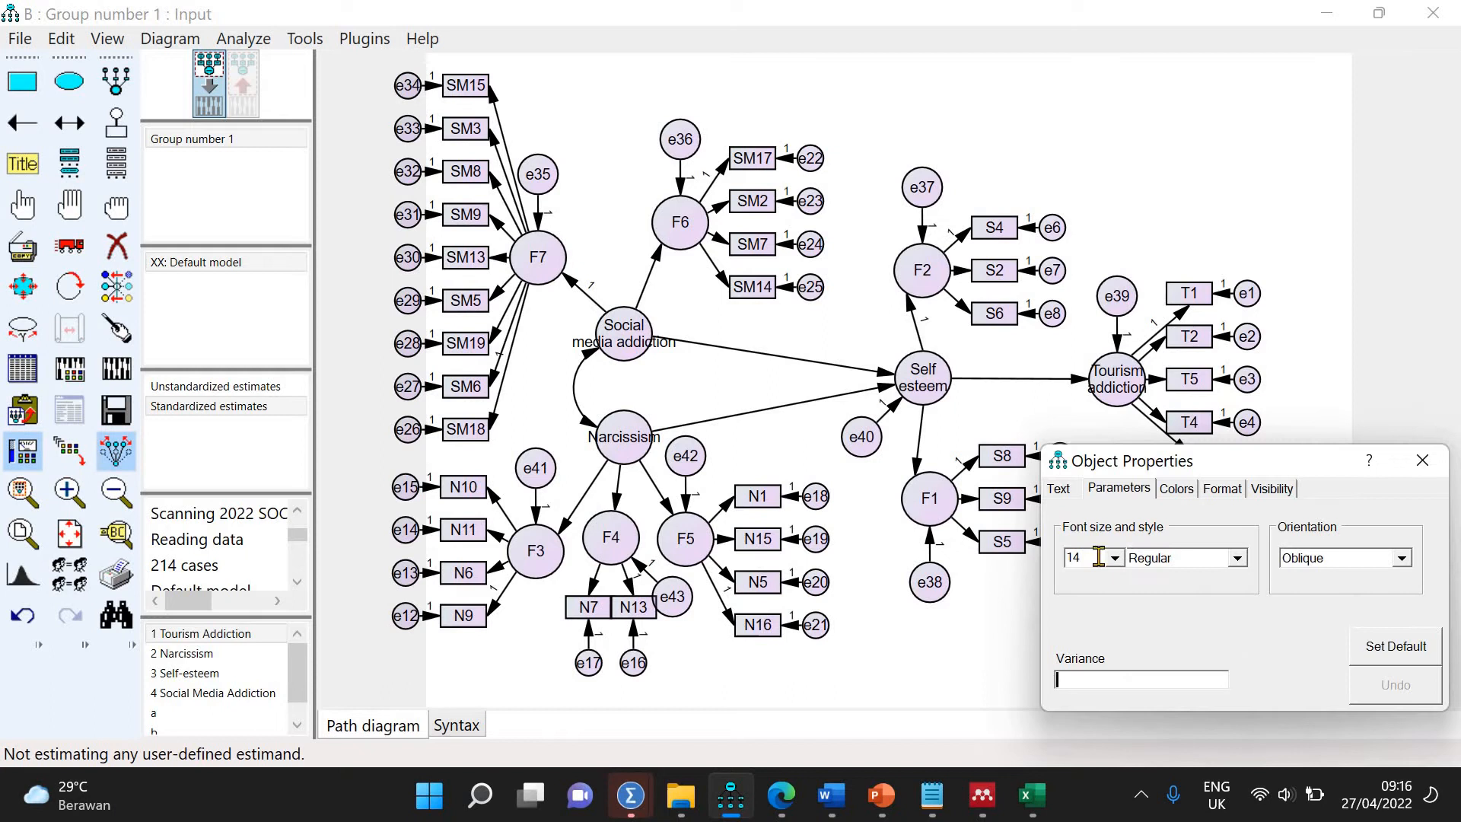
{"action": "left_click", "coordinate": [1058, 488]}
{"action": "left_click", "coordinate": [1097, 599]}
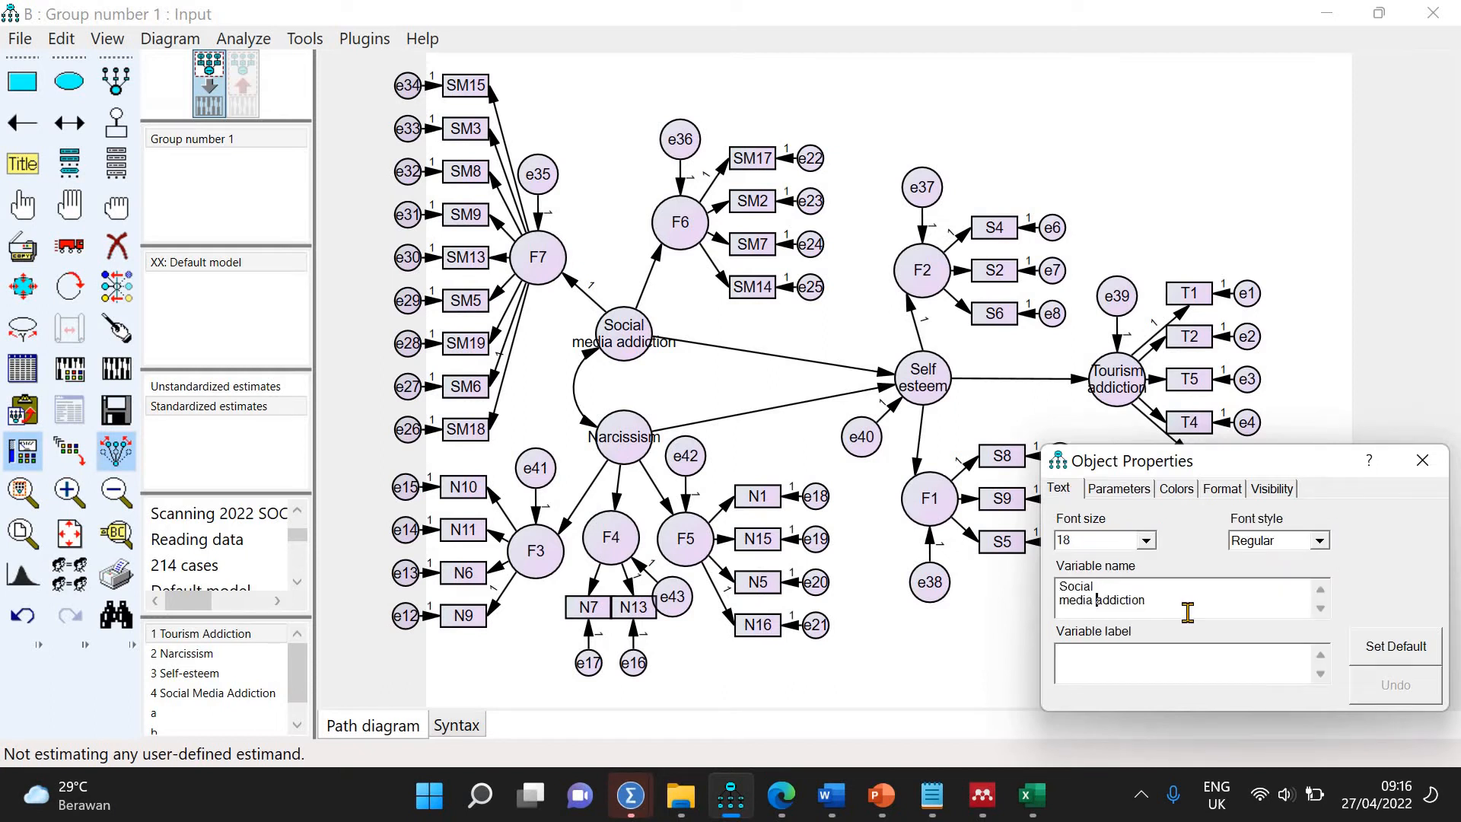
{"action": "key", "text": "Return"}
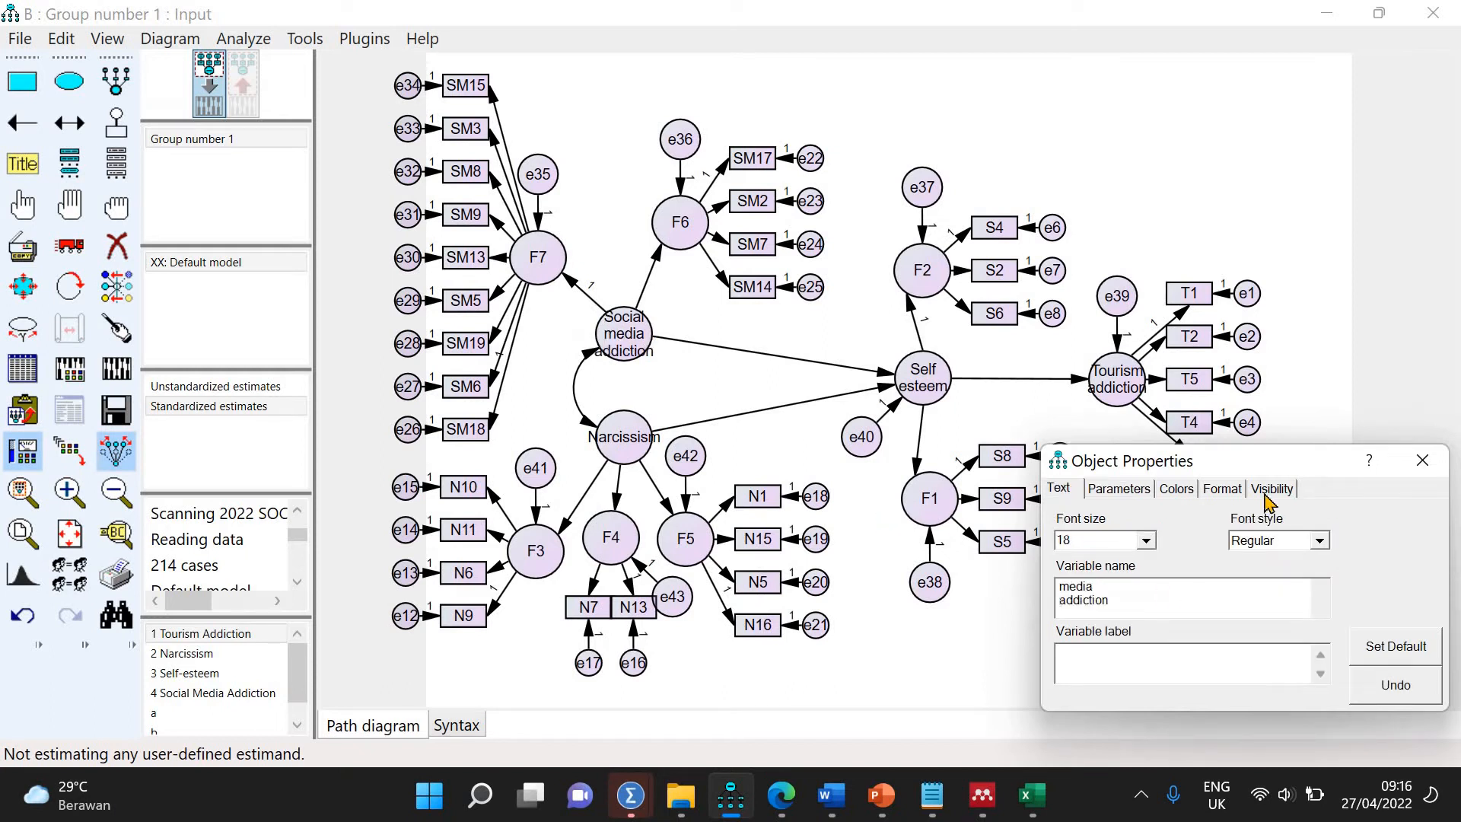
{"action": "left_click", "coordinate": [1422, 460]}
Try to calculate the estimates again and check the model notes, model fit and estimates in the text output
{"action": "left_click", "coordinate": [116, 367]}
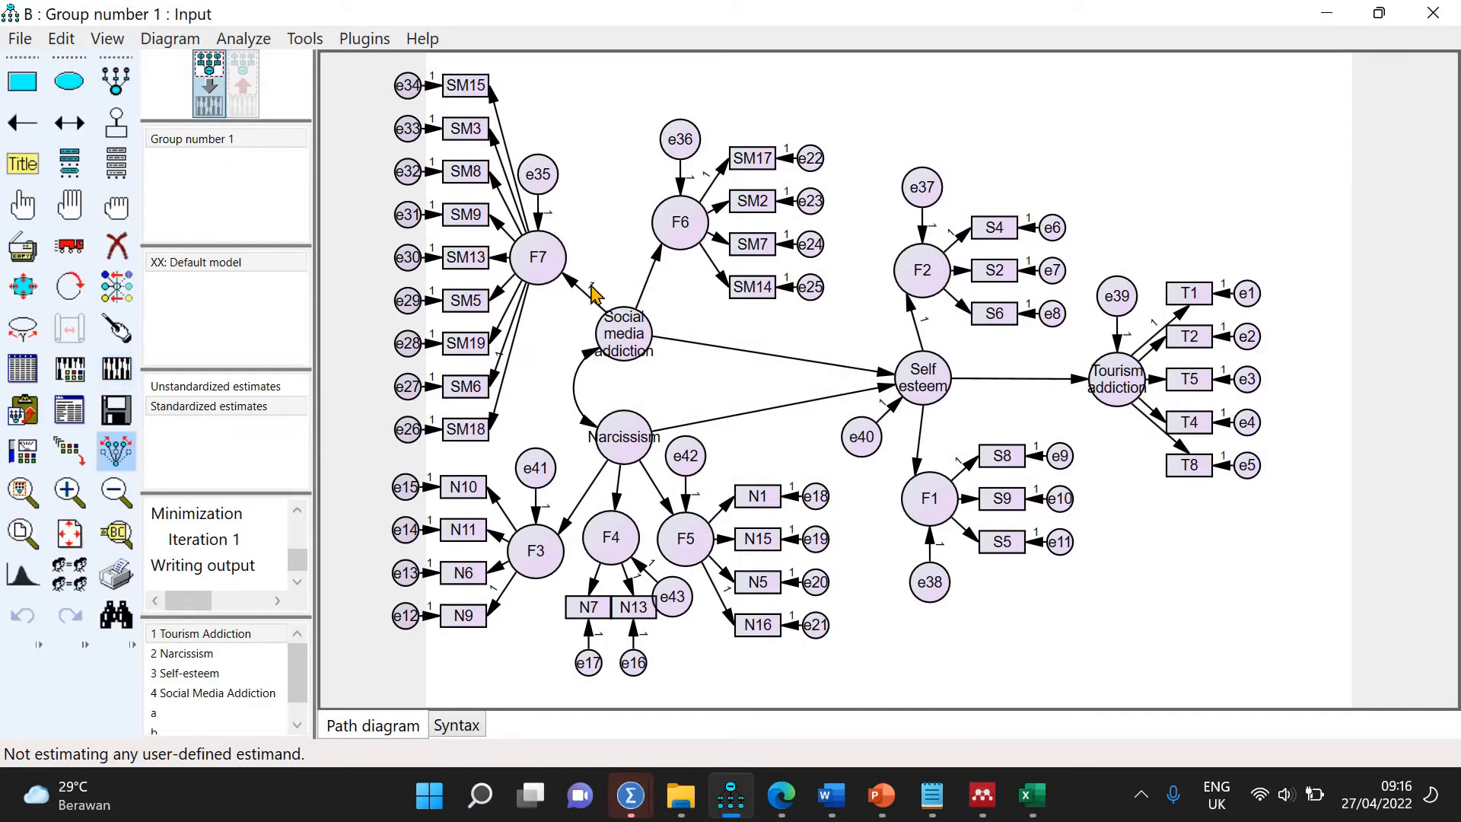
{"action": "left_click", "coordinate": [69, 409]}
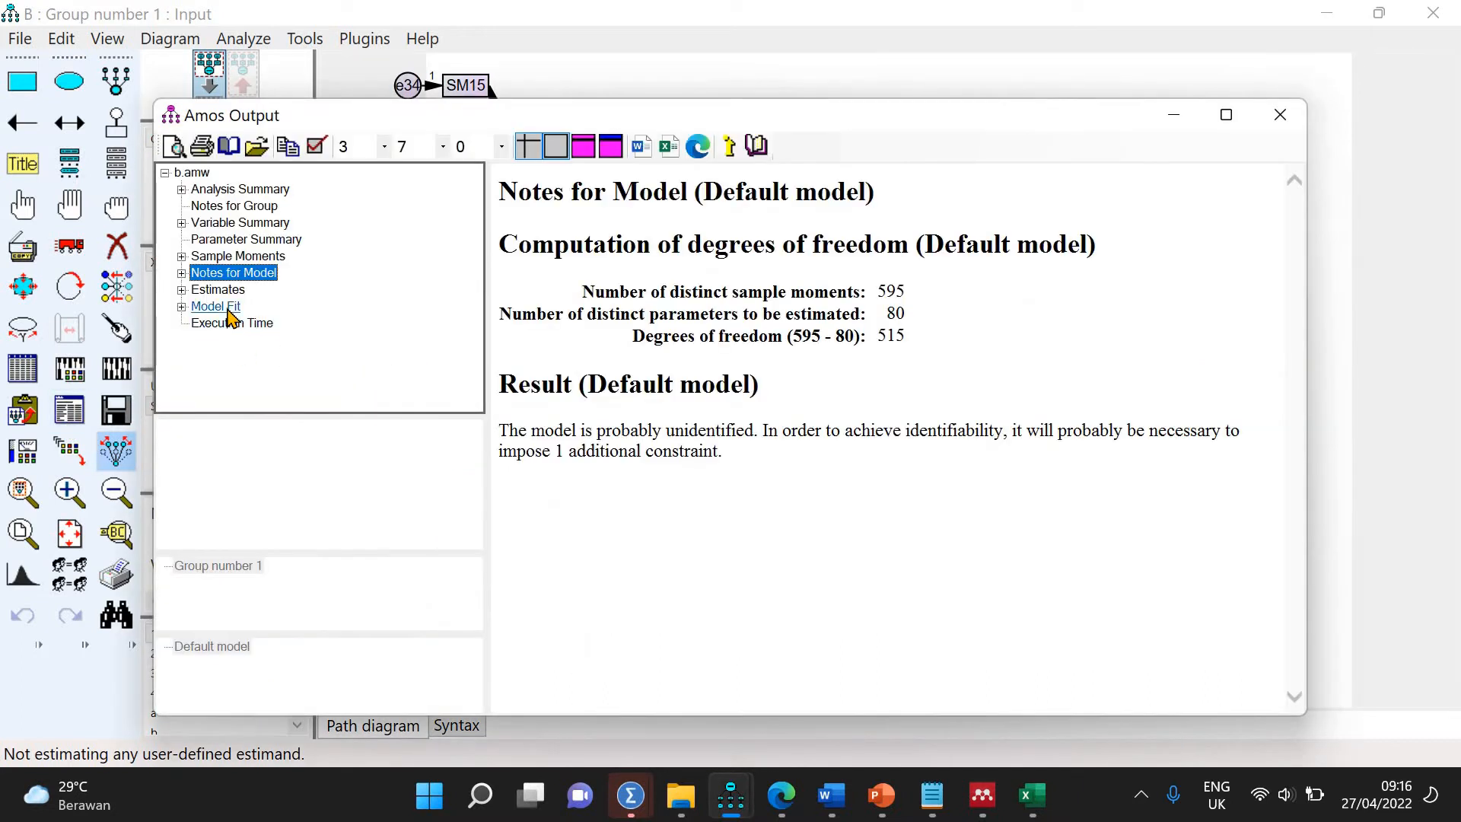
{"action": "left_click", "coordinate": [216, 307]}
{"action": "left_click", "coordinate": [221, 290]}
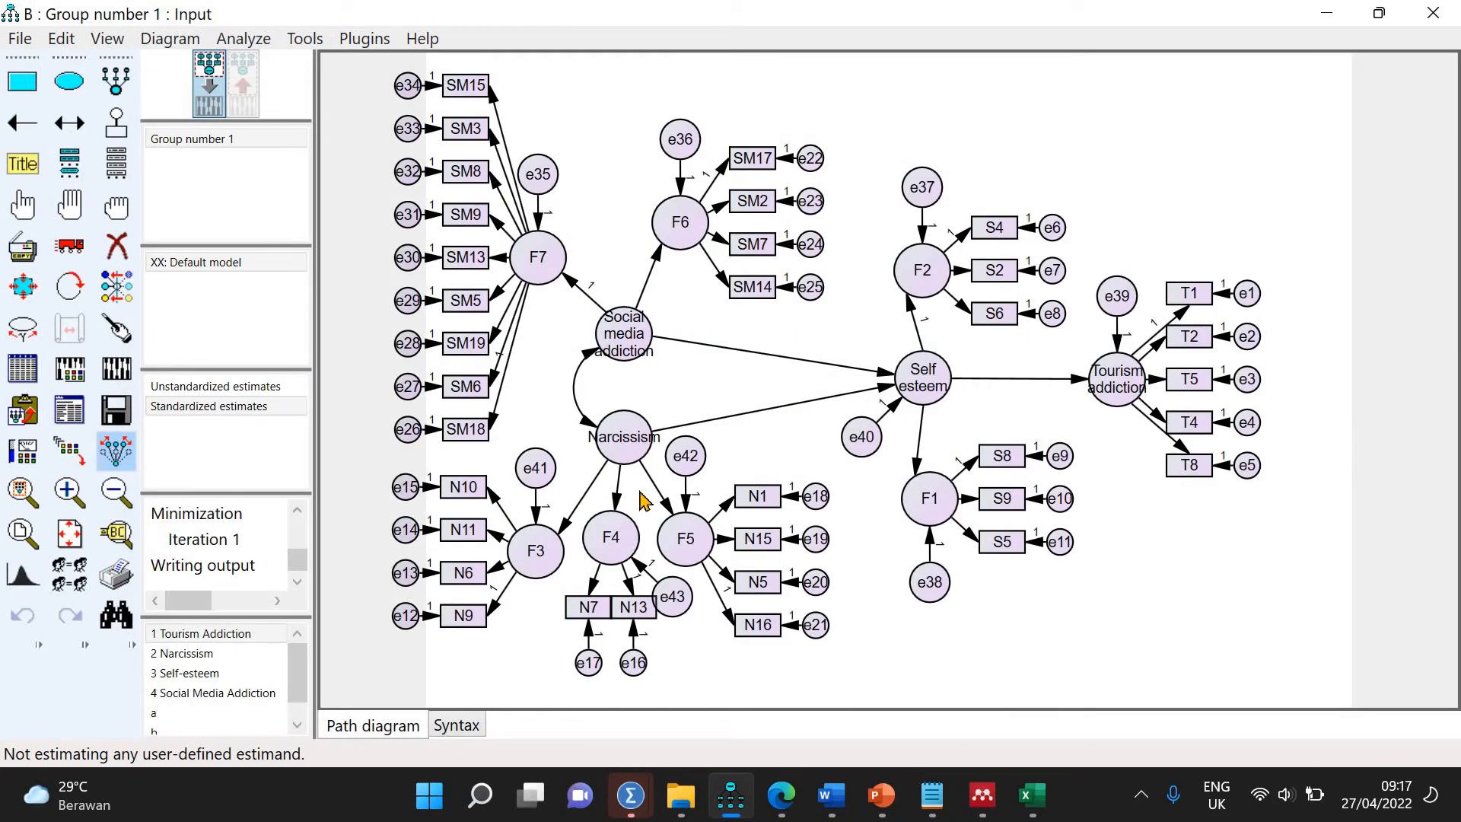
Fix the regression weight of the path from Narcissism to F4 at 1, recalculate the estimates and show them on the diagram
{"action": "double_click", "coordinate": [618, 507]}
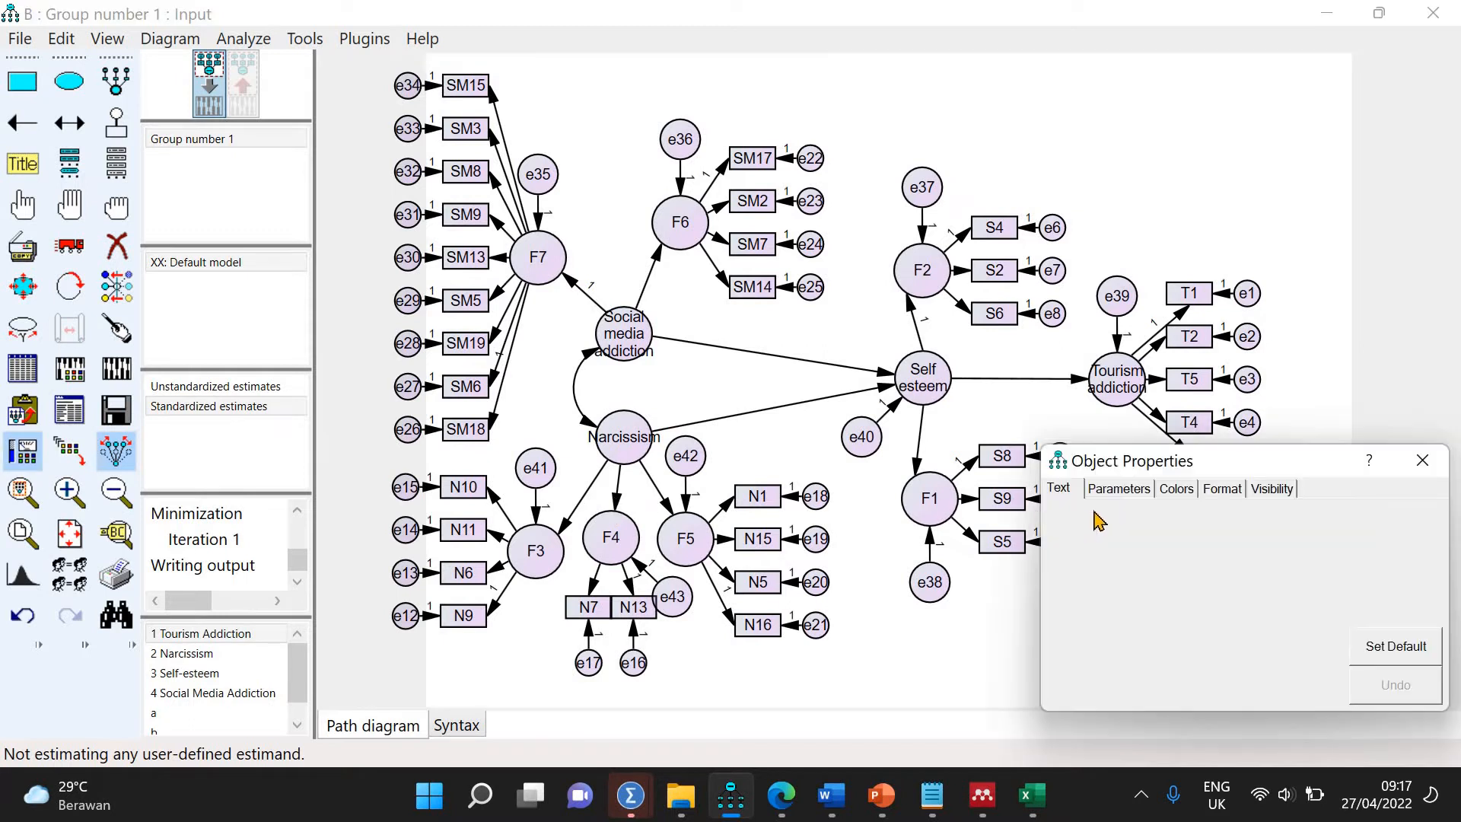
{"action": "left_click", "coordinate": [1121, 493]}
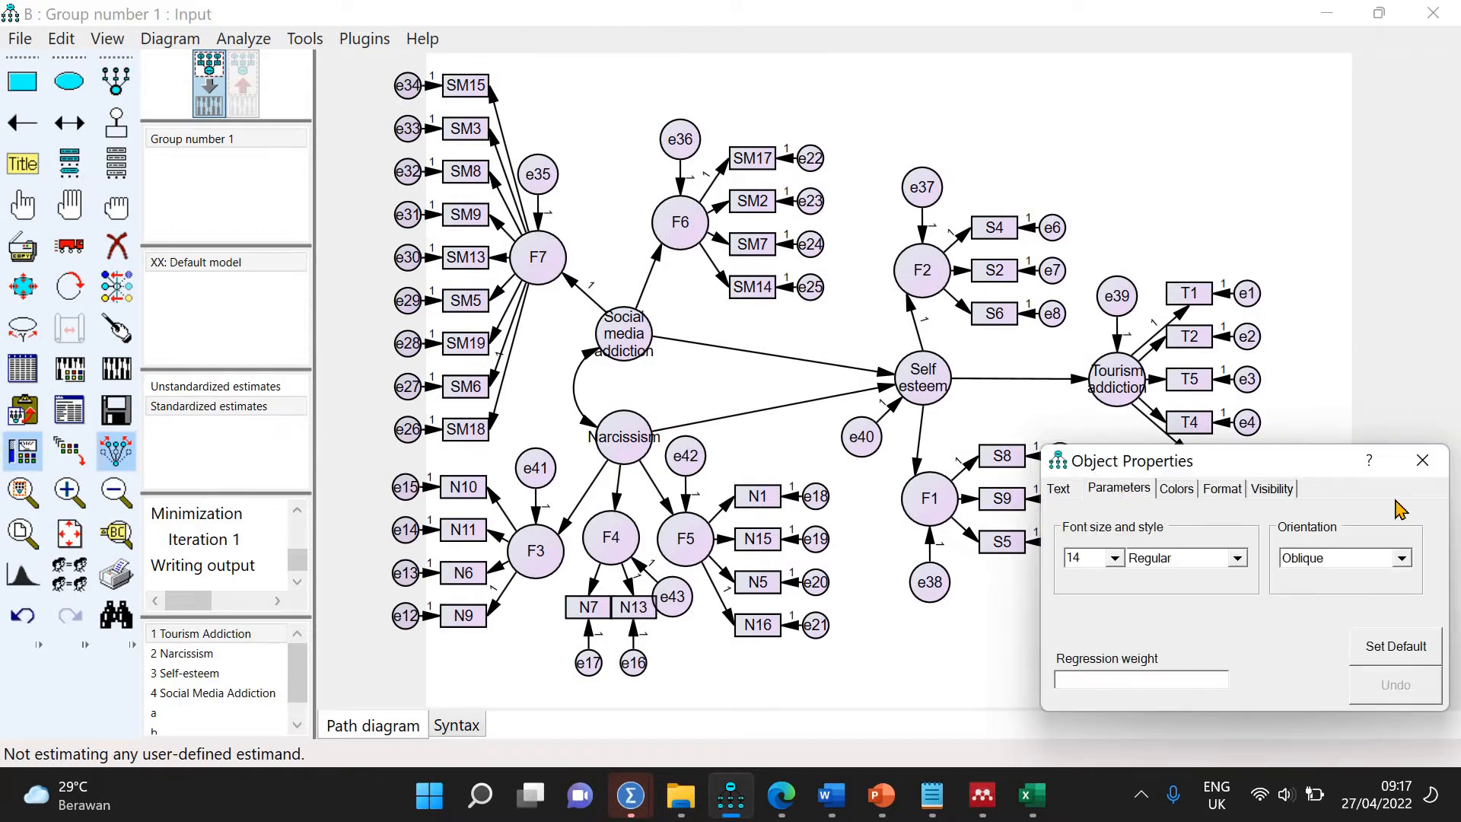
{"action": "left_click", "coordinate": [23, 451]}
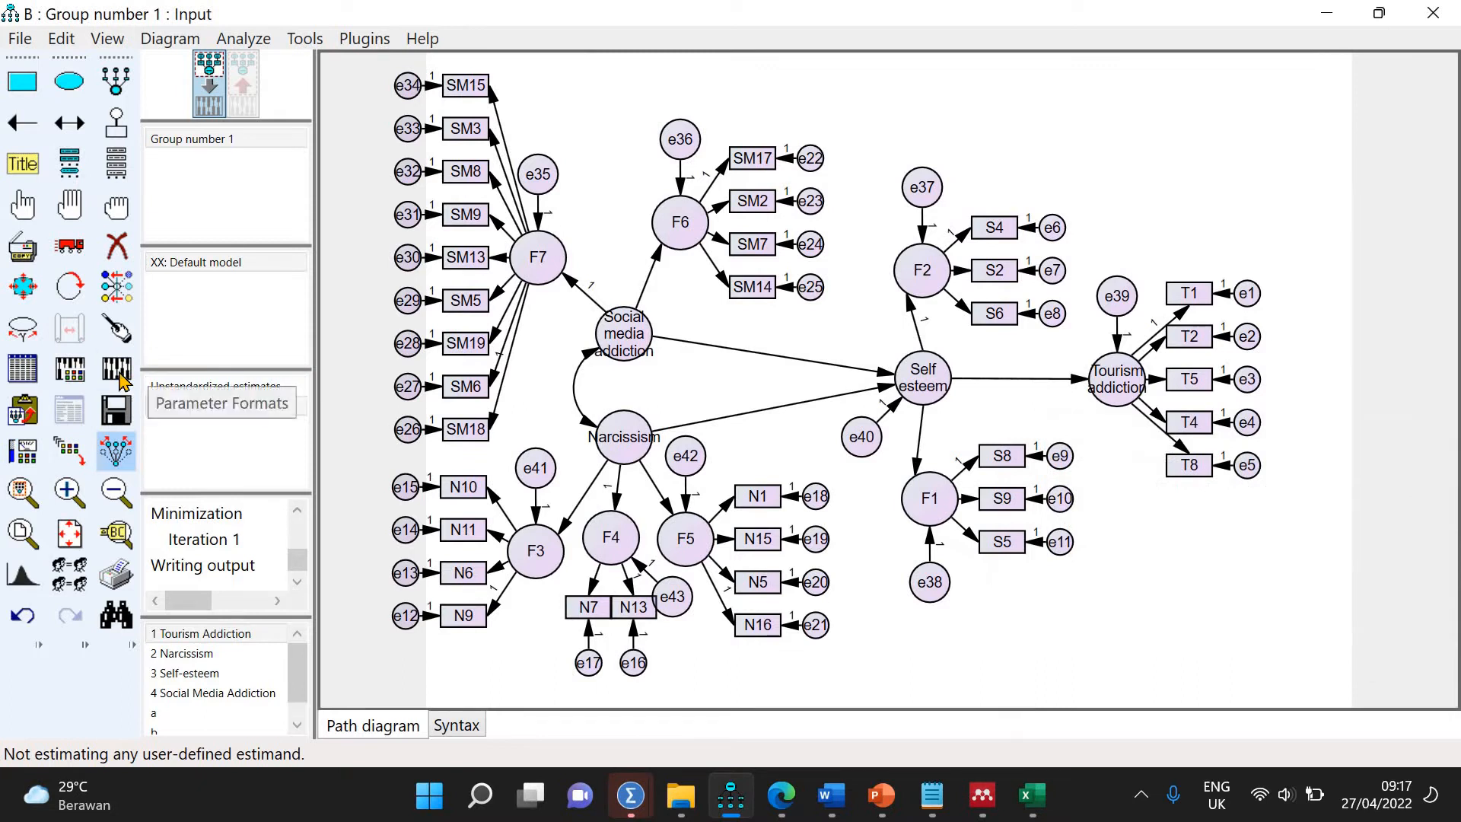
{"action": "left_click", "coordinate": [116, 369]}
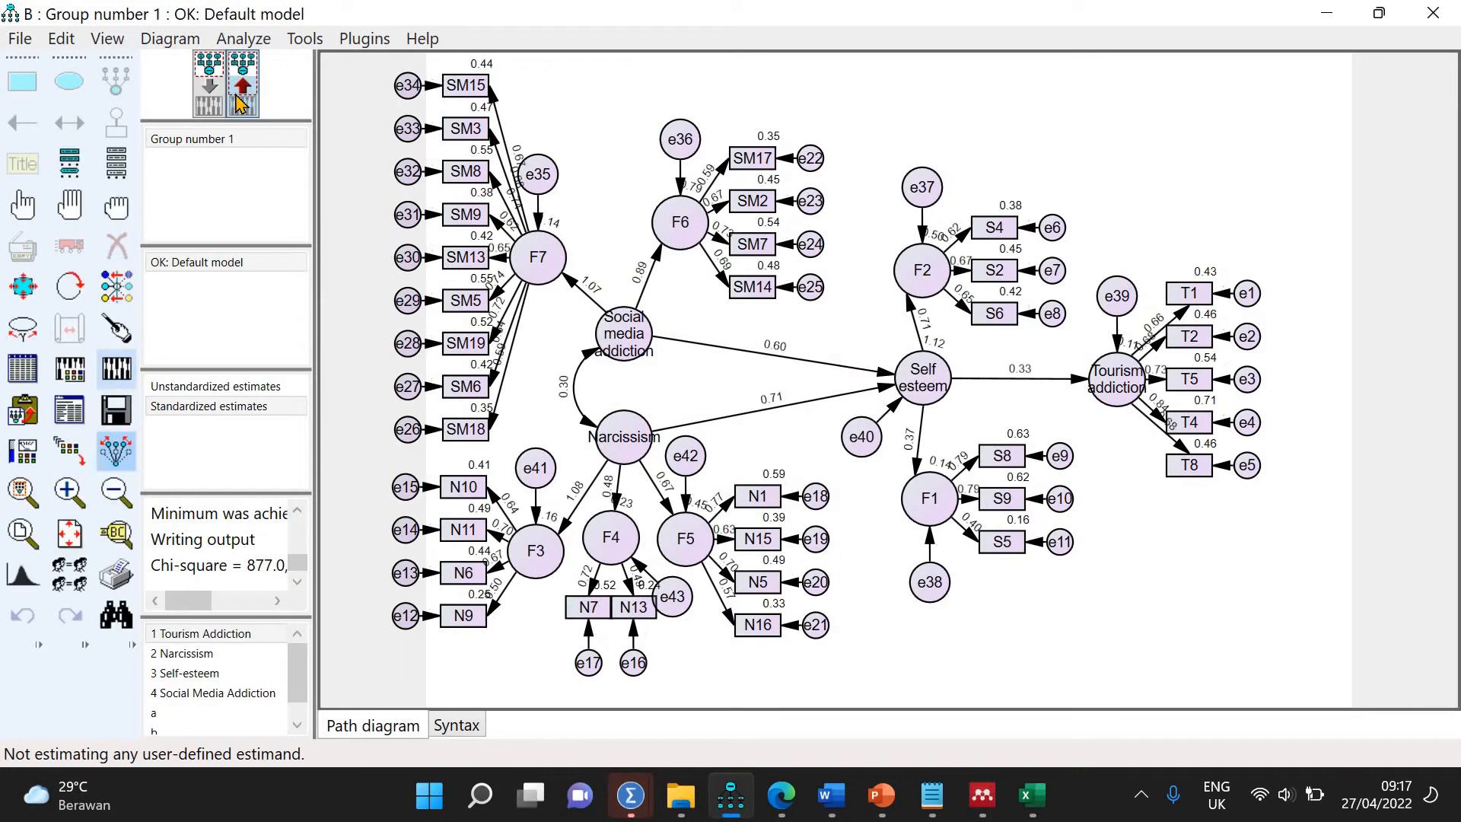
Display the standardized estimates on the path diagram and examine the model fit and modification indices in the text output
{"action": "left_click", "coordinate": [221, 407]}
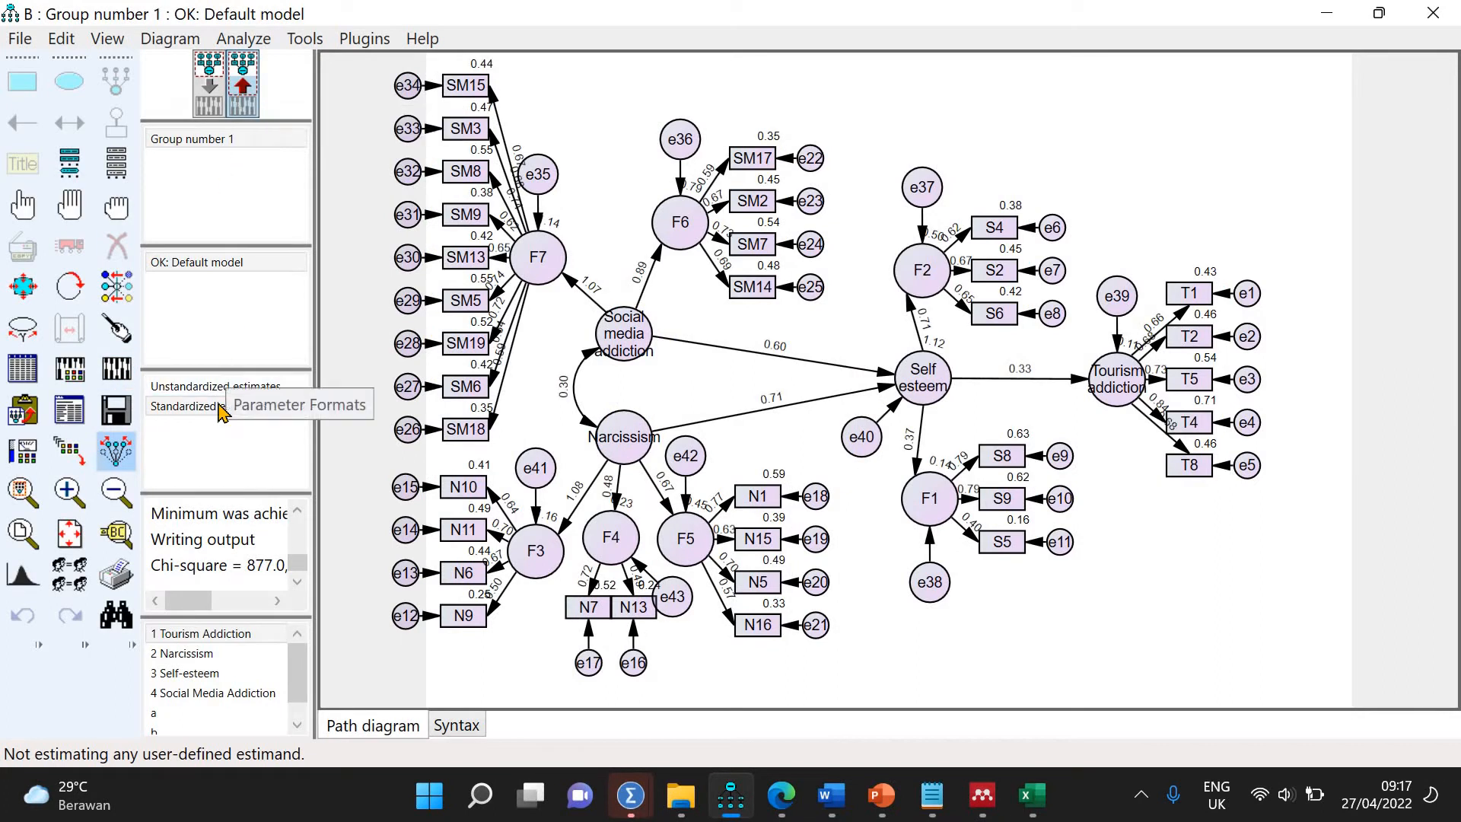
{"action": "left_click", "coordinate": [68, 415]}
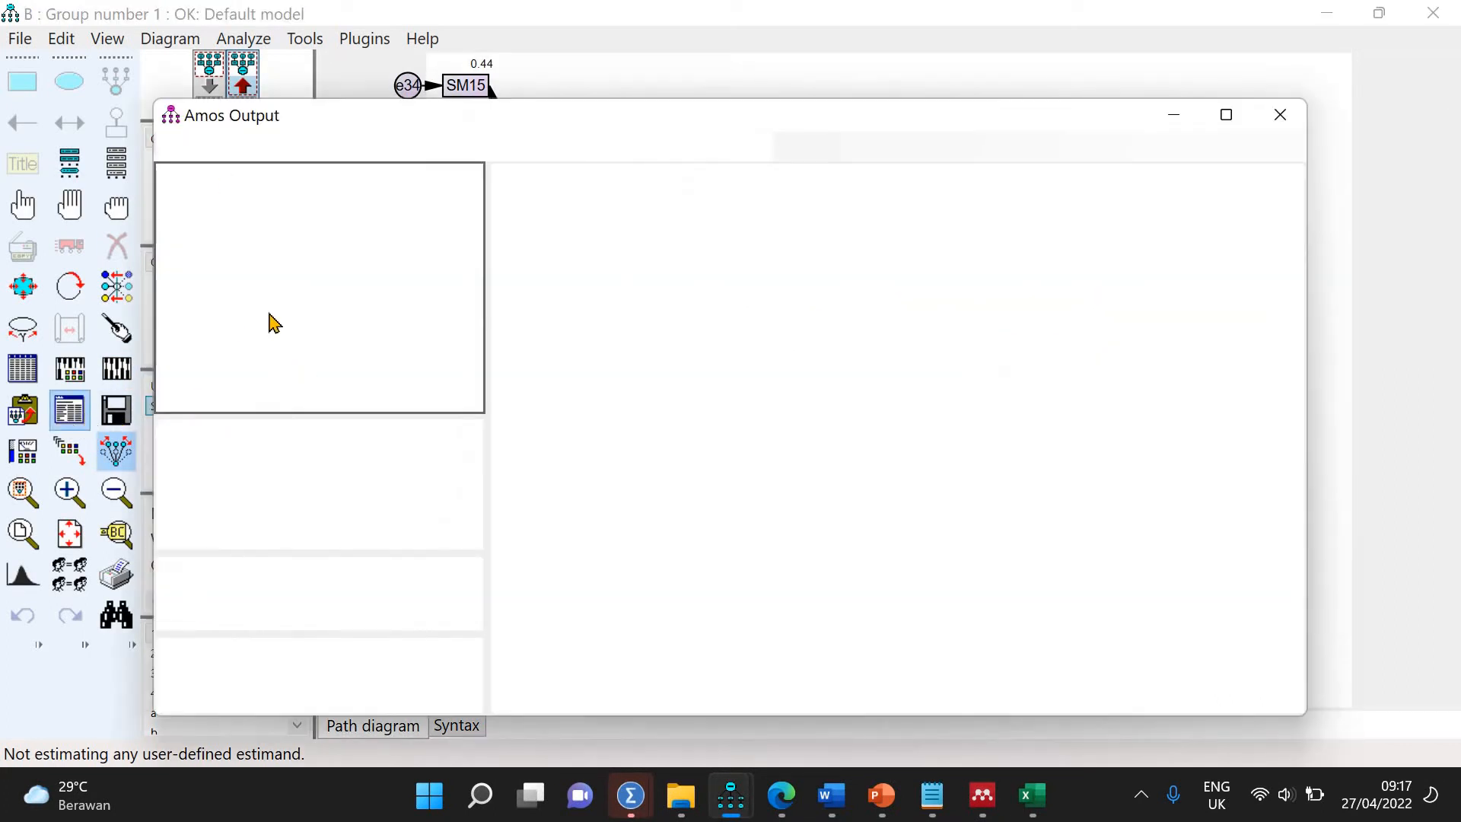
{"action": "left_click", "coordinate": [206, 339]}
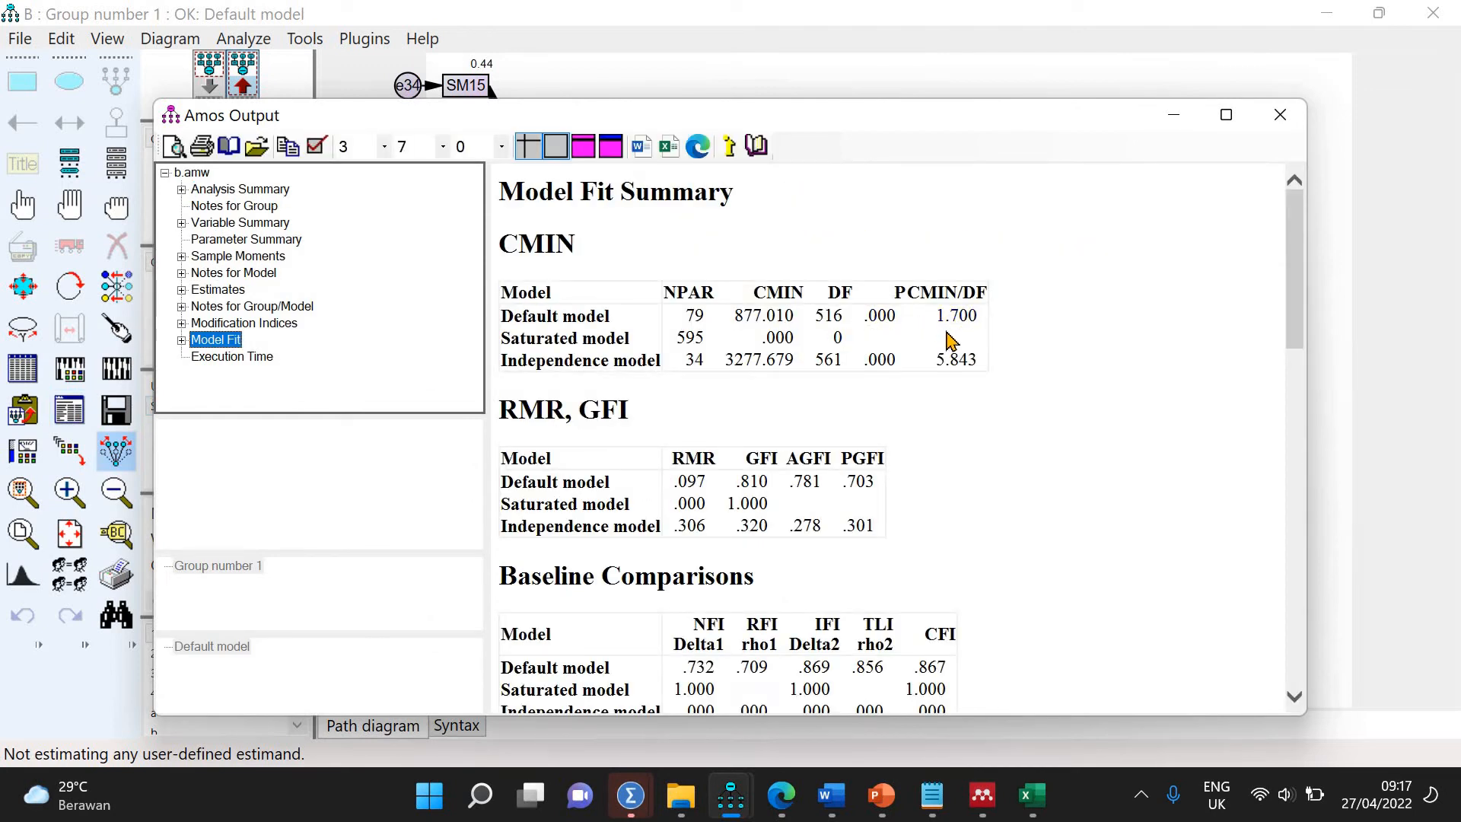
{"action": "left_click", "coordinate": [286, 329]}
{"action": "left_click", "coordinate": [1297, 220]}
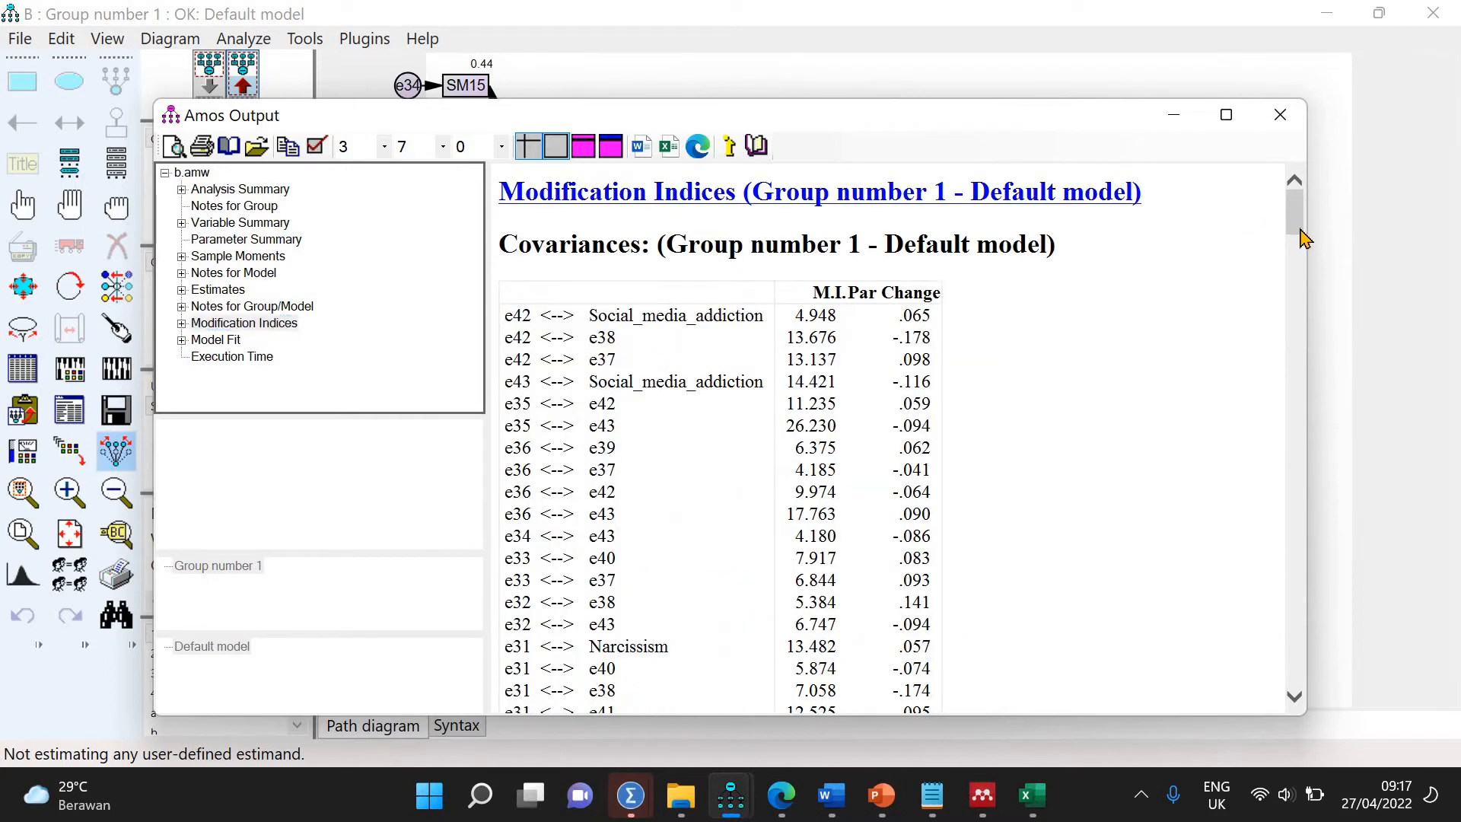
{"action": "left_click_drag", "start_coordinate": [1302, 237], "coordinate": [1309, 396]}
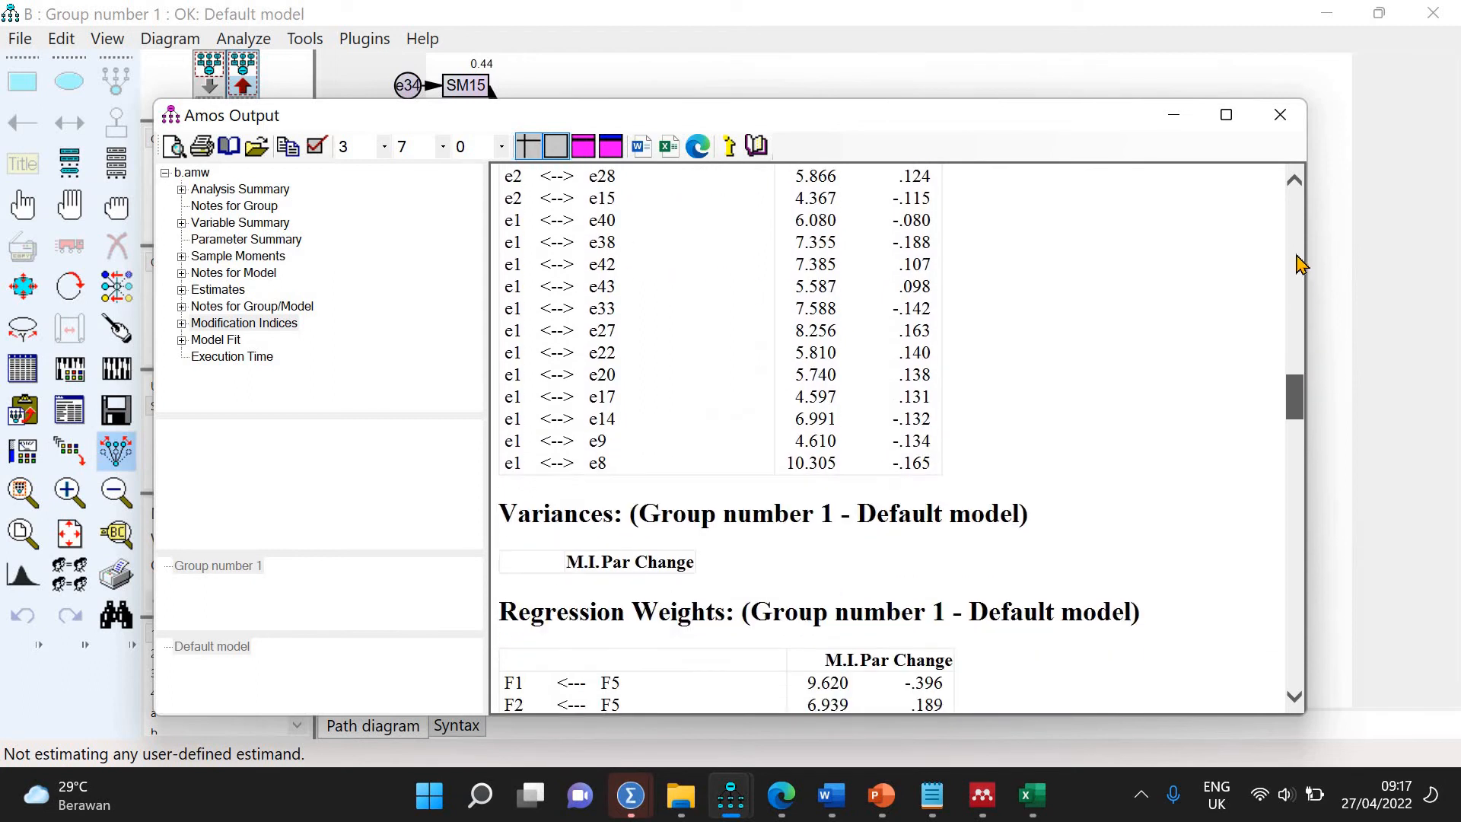
{"action": "scroll", "coordinate": [696, 428], "scroll_direction": "up", "scroll_amount": 20}
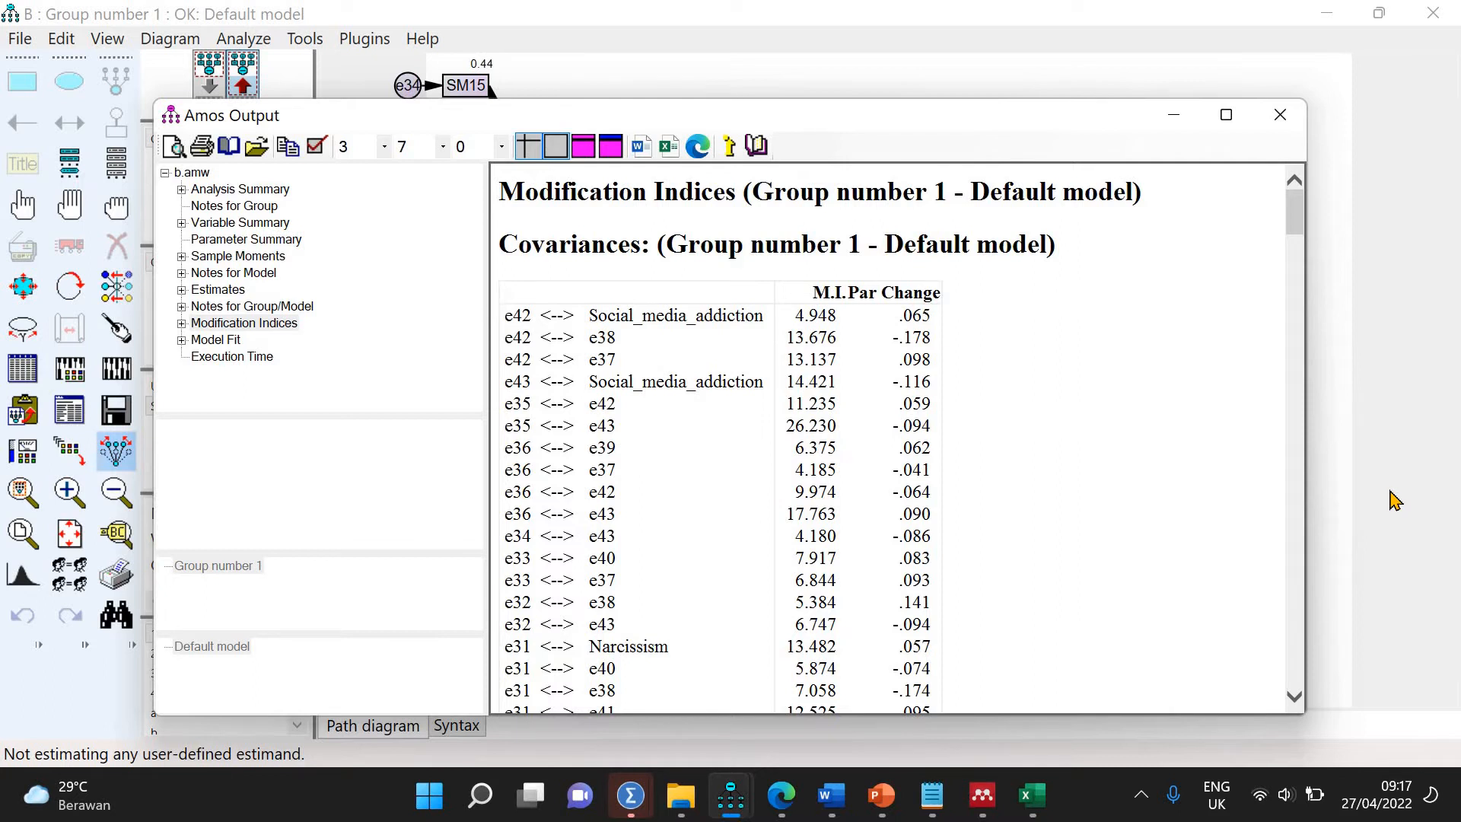
{"action": "left_click", "coordinate": [1313, 485]}
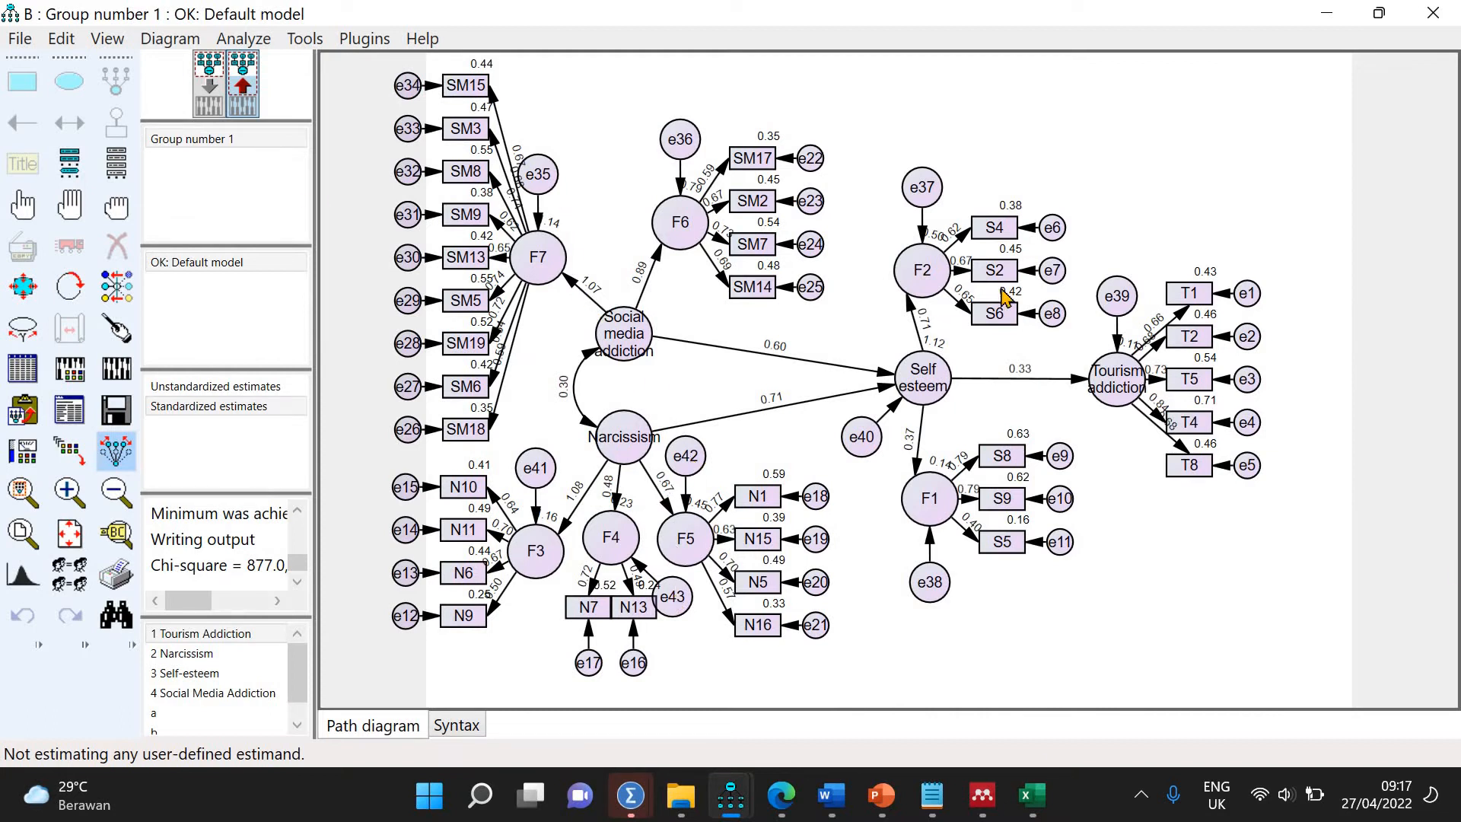
Switch the diagram to its input view and compare the covariance modification indices with the error terms and factors in the model
{"action": "left_click", "coordinate": [210, 89]}
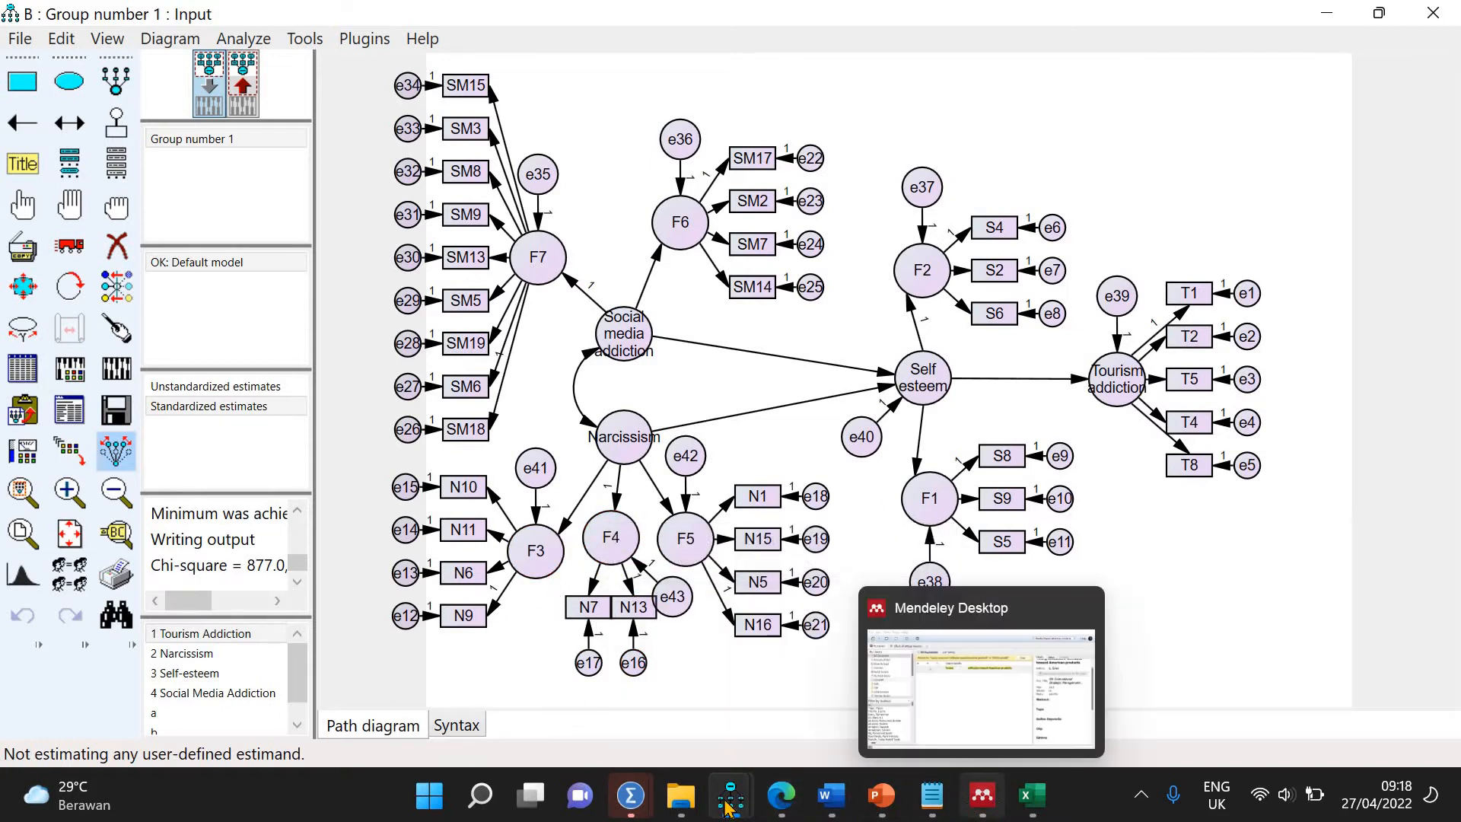
{"action": "mouse_move", "coordinate": [735, 811]}
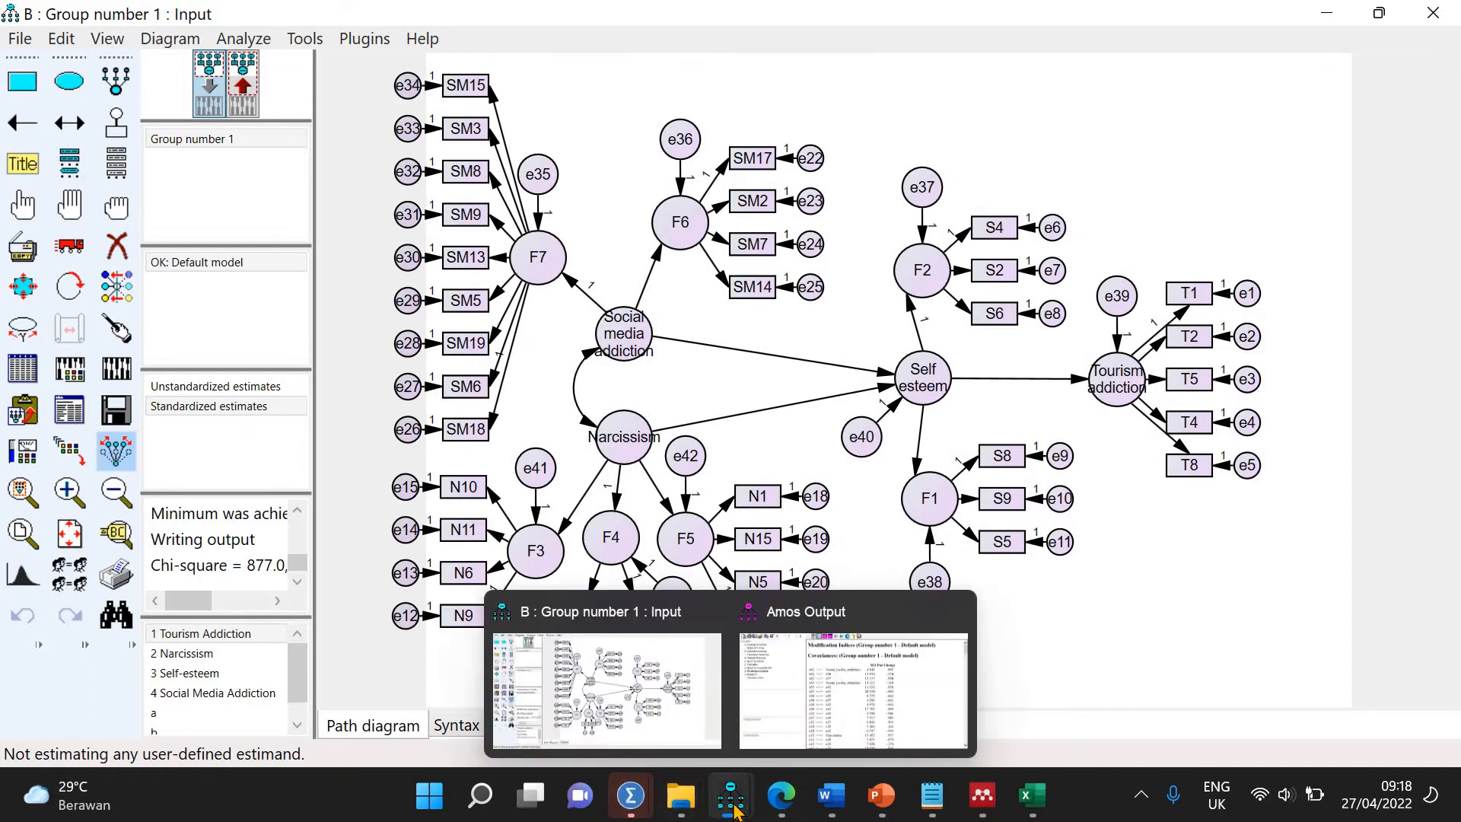
{"action": "left_click", "coordinate": [786, 709]}
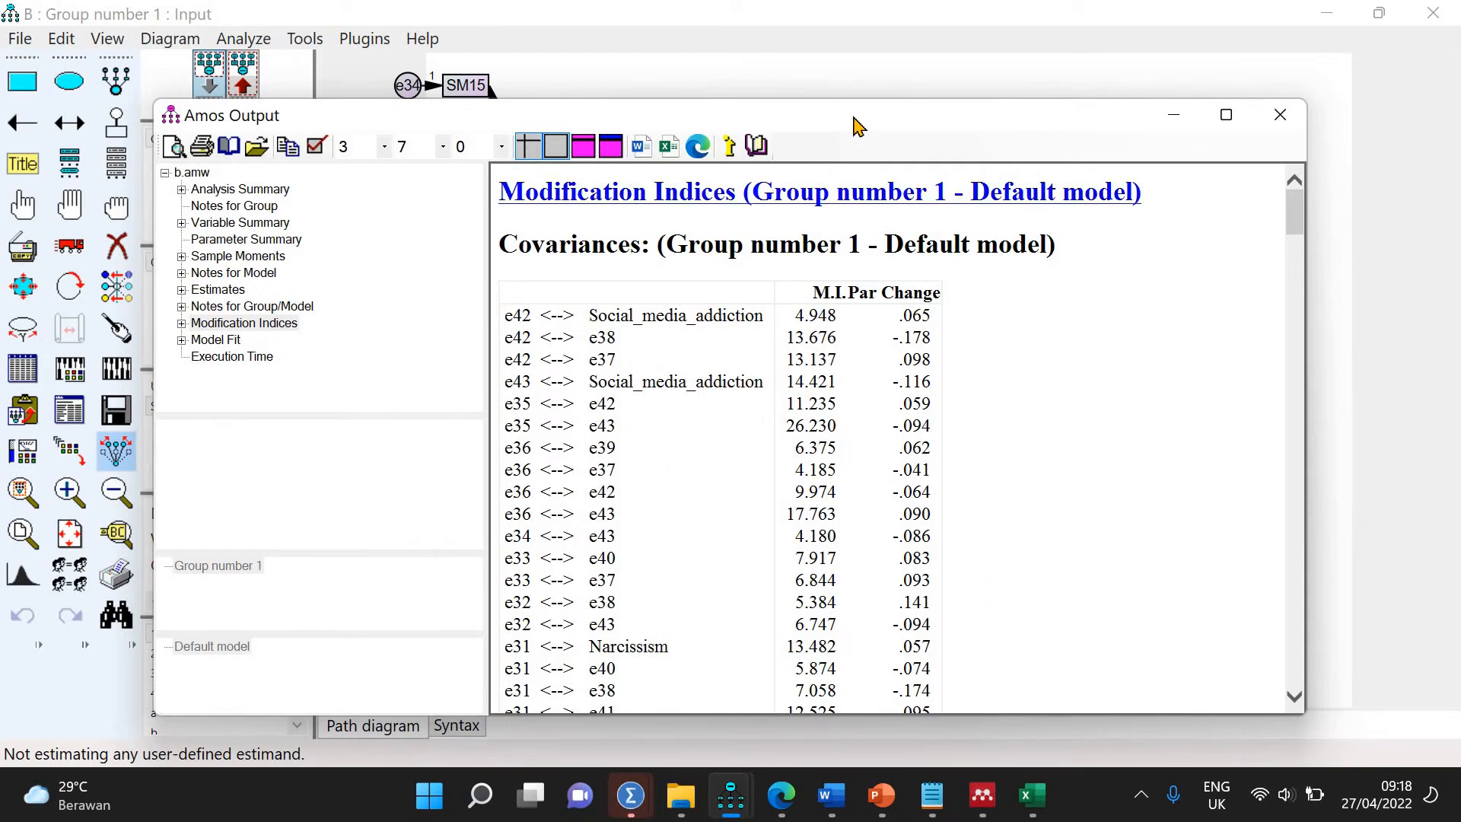
{"action": "left_click_drag", "start_coordinate": [853, 116], "coordinate": [856, 615]}
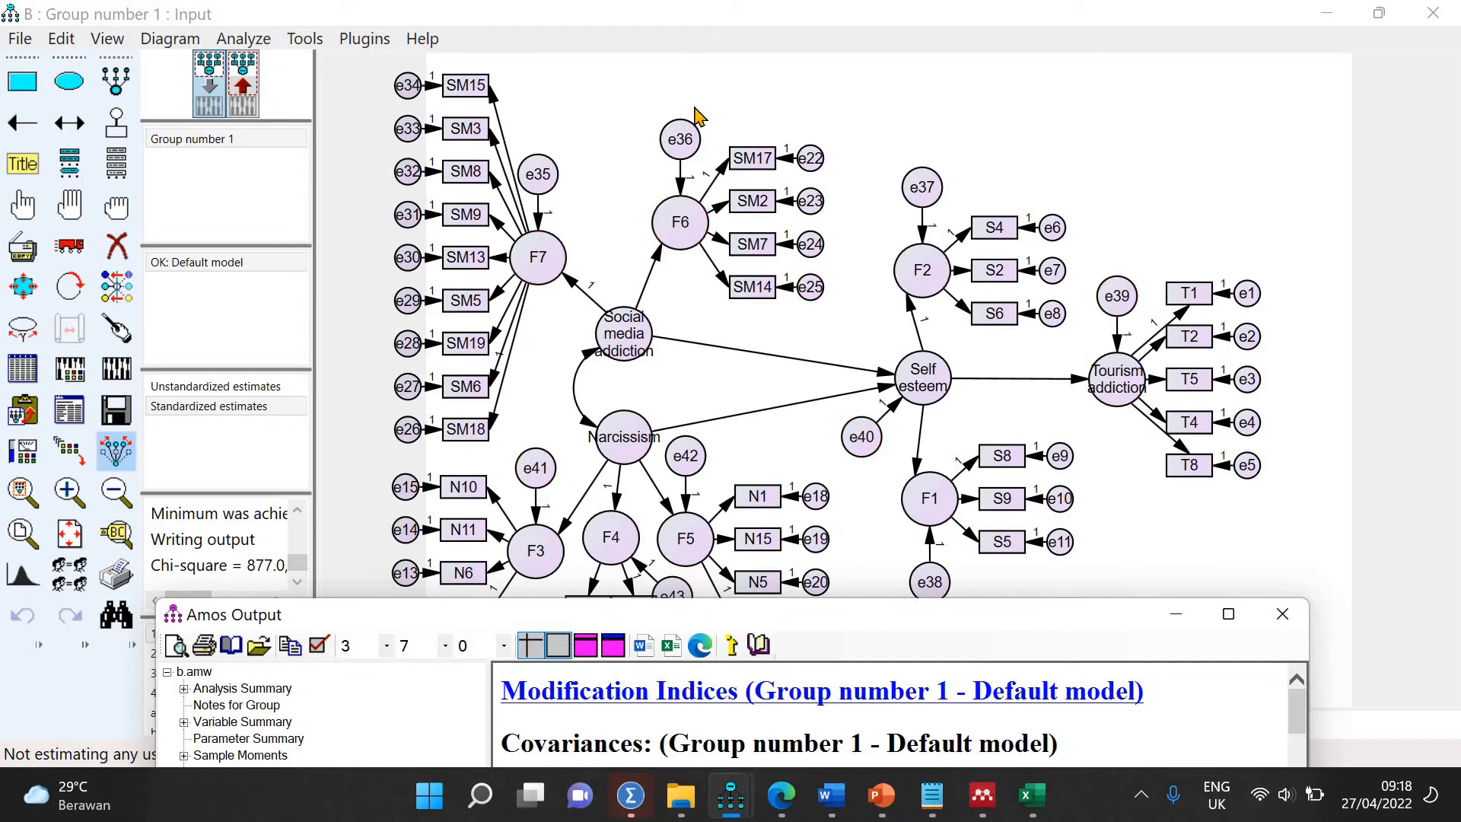
{"action": "left_click_drag", "start_coordinate": [697, 615], "coordinate": [690, 88]}
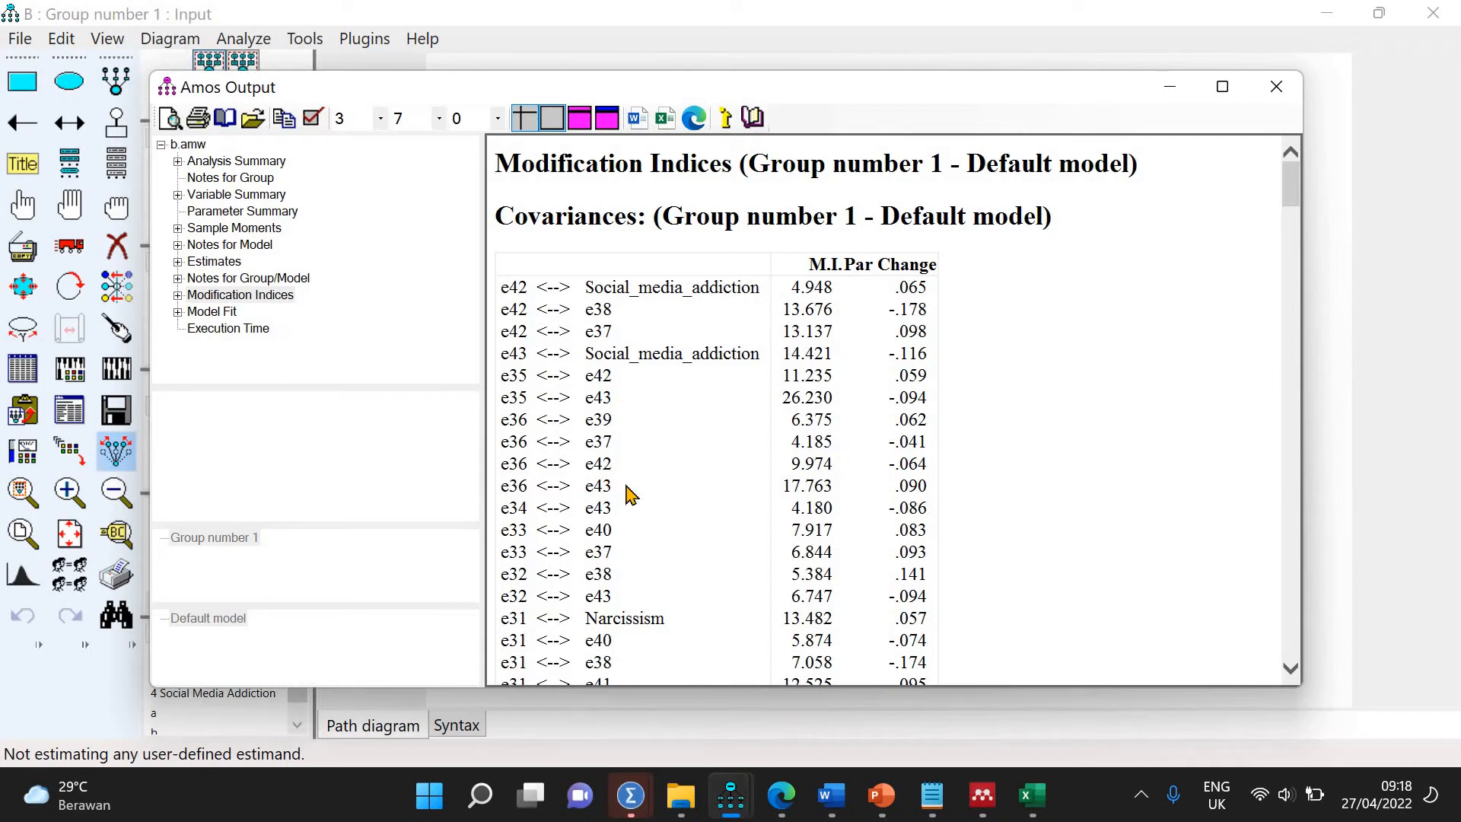
{"action": "left_click_drag", "start_coordinate": [852, 95], "coordinate": [815, 674]}
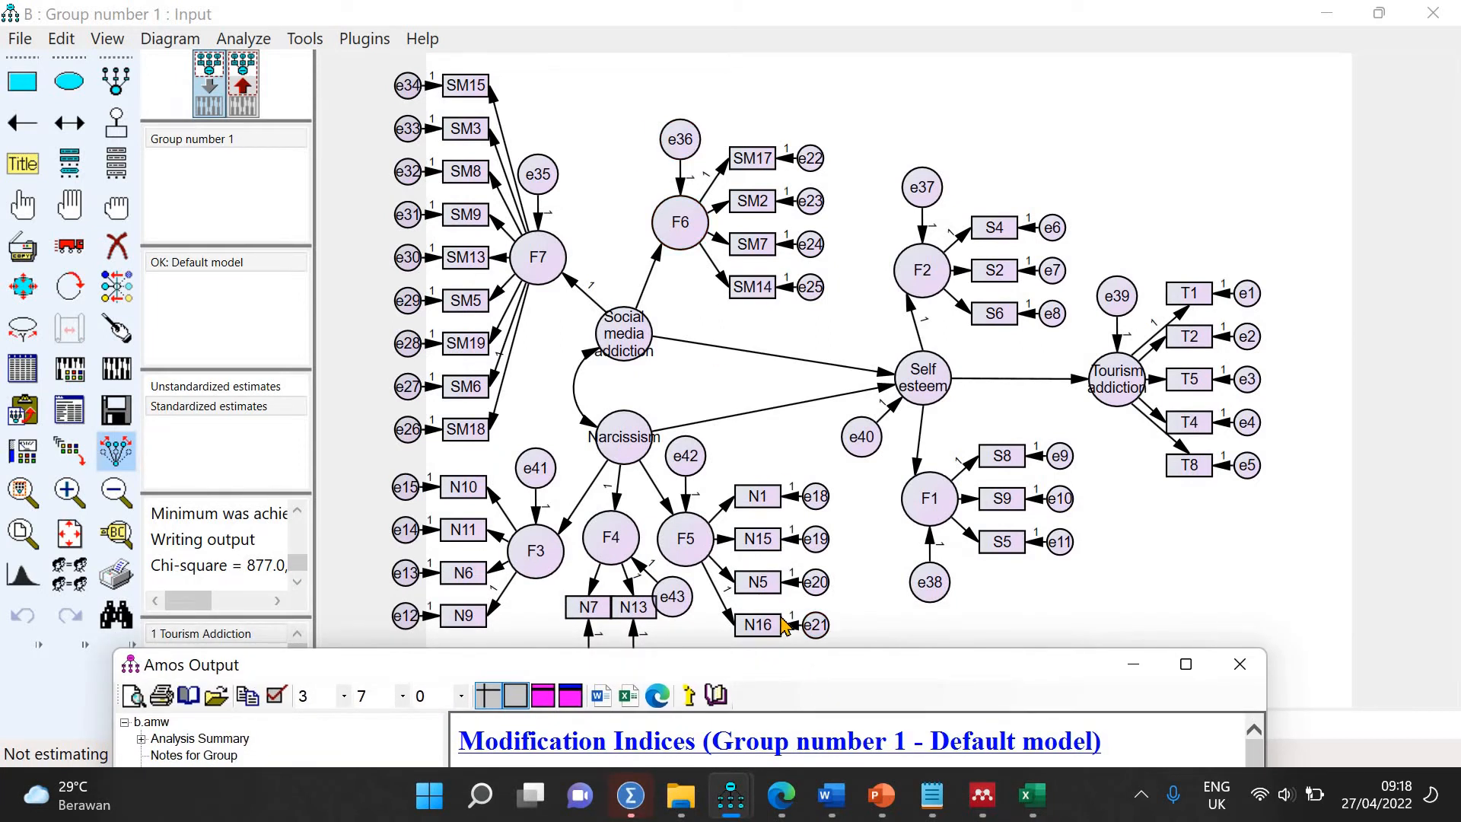
{"action": "left_click_drag", "start_coordinate": [791, 664], "coordinate": [829, 110]}
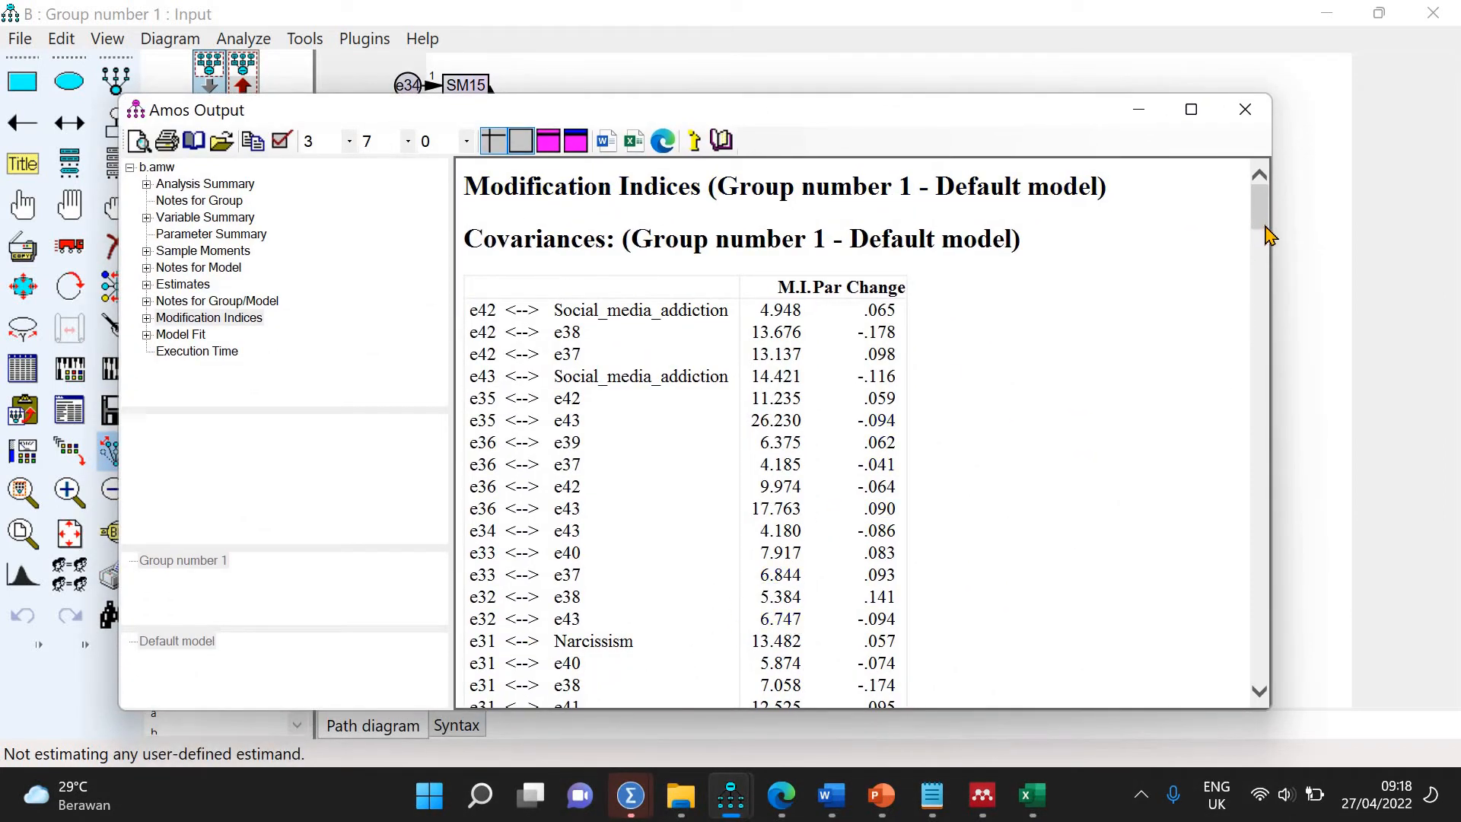
{"action": "scroll", "coordinate": [1267, 235], "scroll_direction": "down", "scroll_amount": 4}
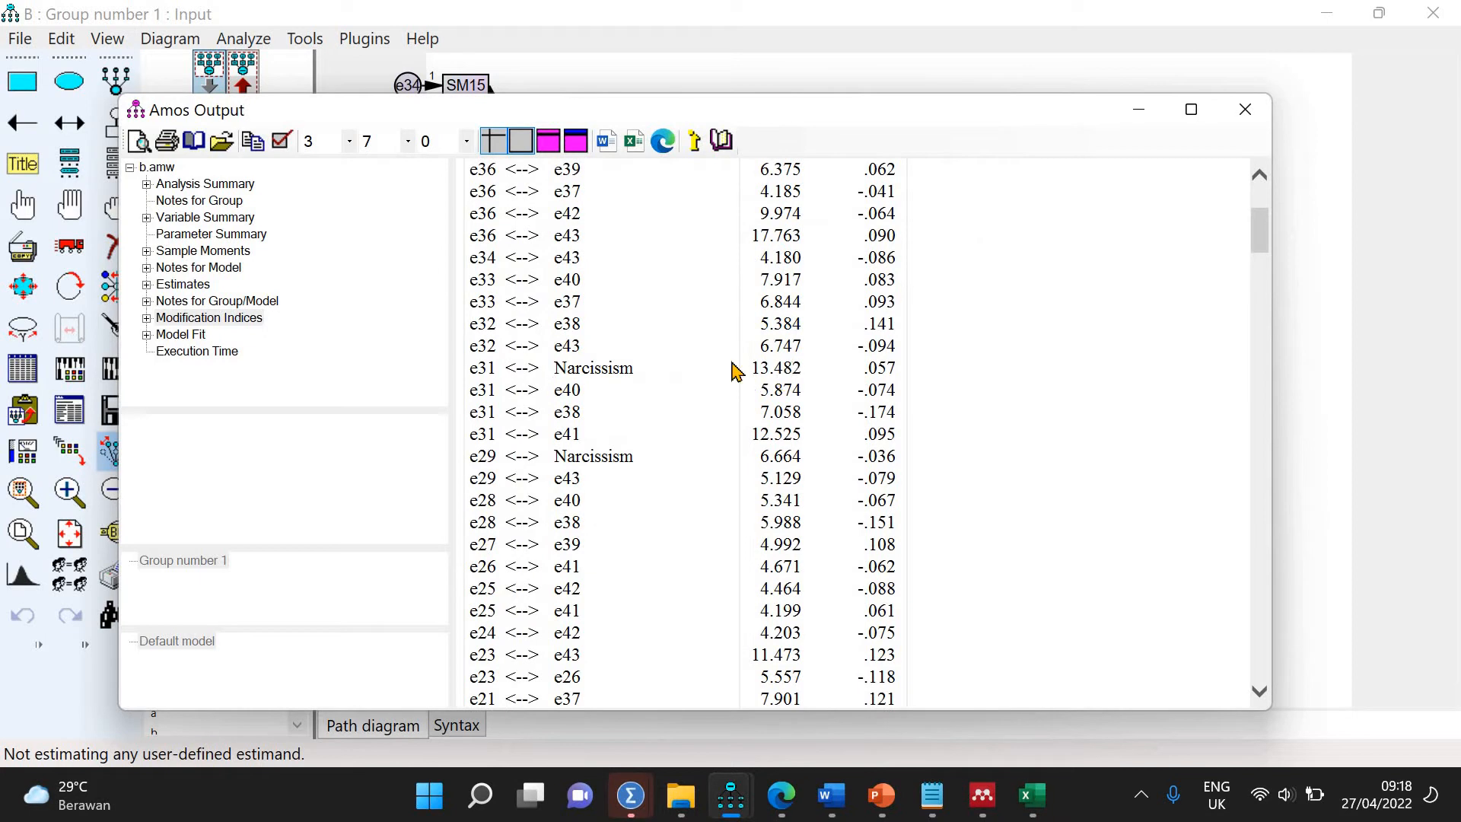
{"action": "left_click", "coordinate": [1337, 417]}
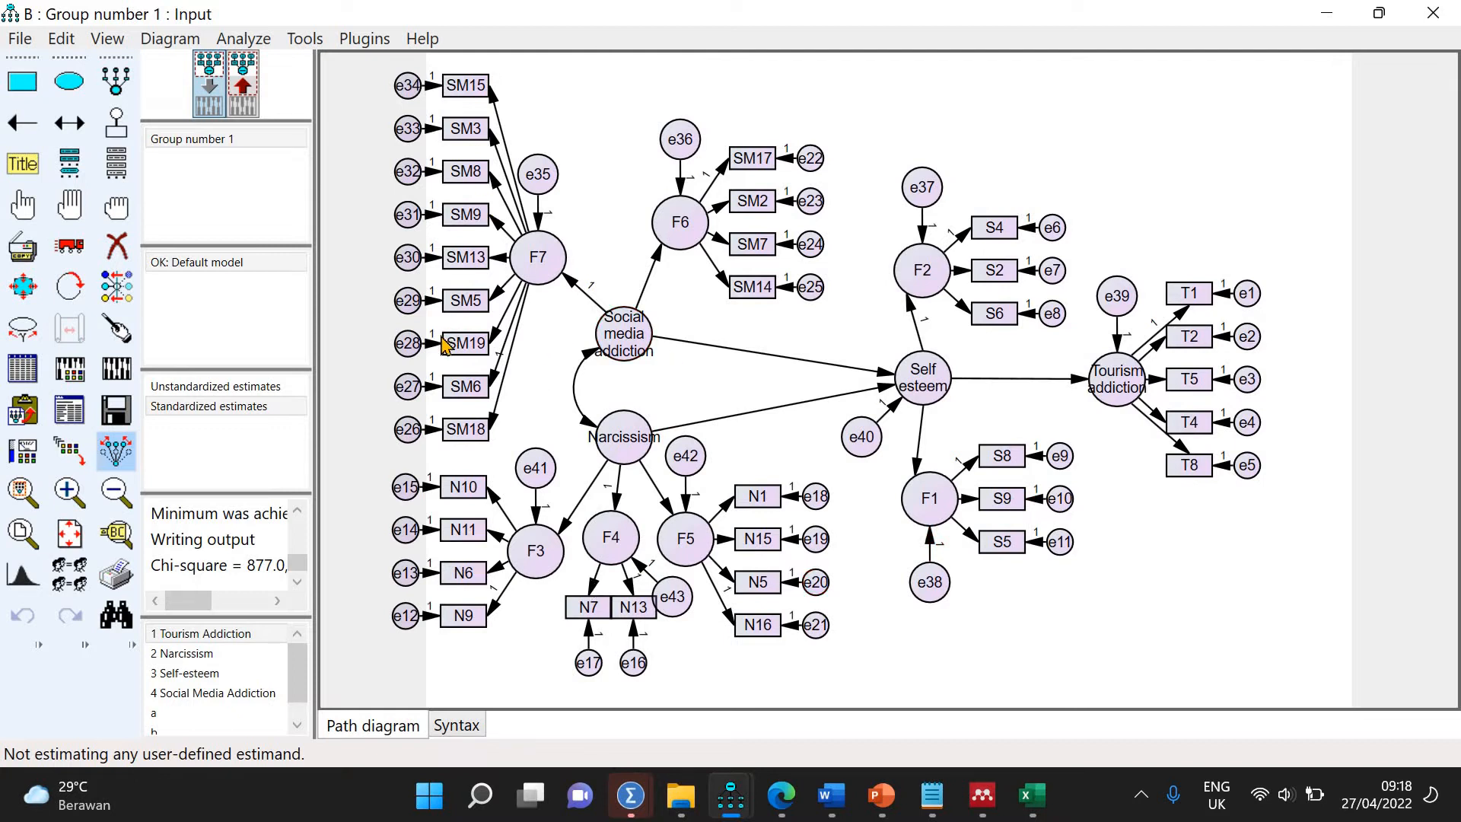
Delete the observed indicator SM9 and its error term e31 from factor F7
{"action": "left_click", "coordinate": [204, 88]}
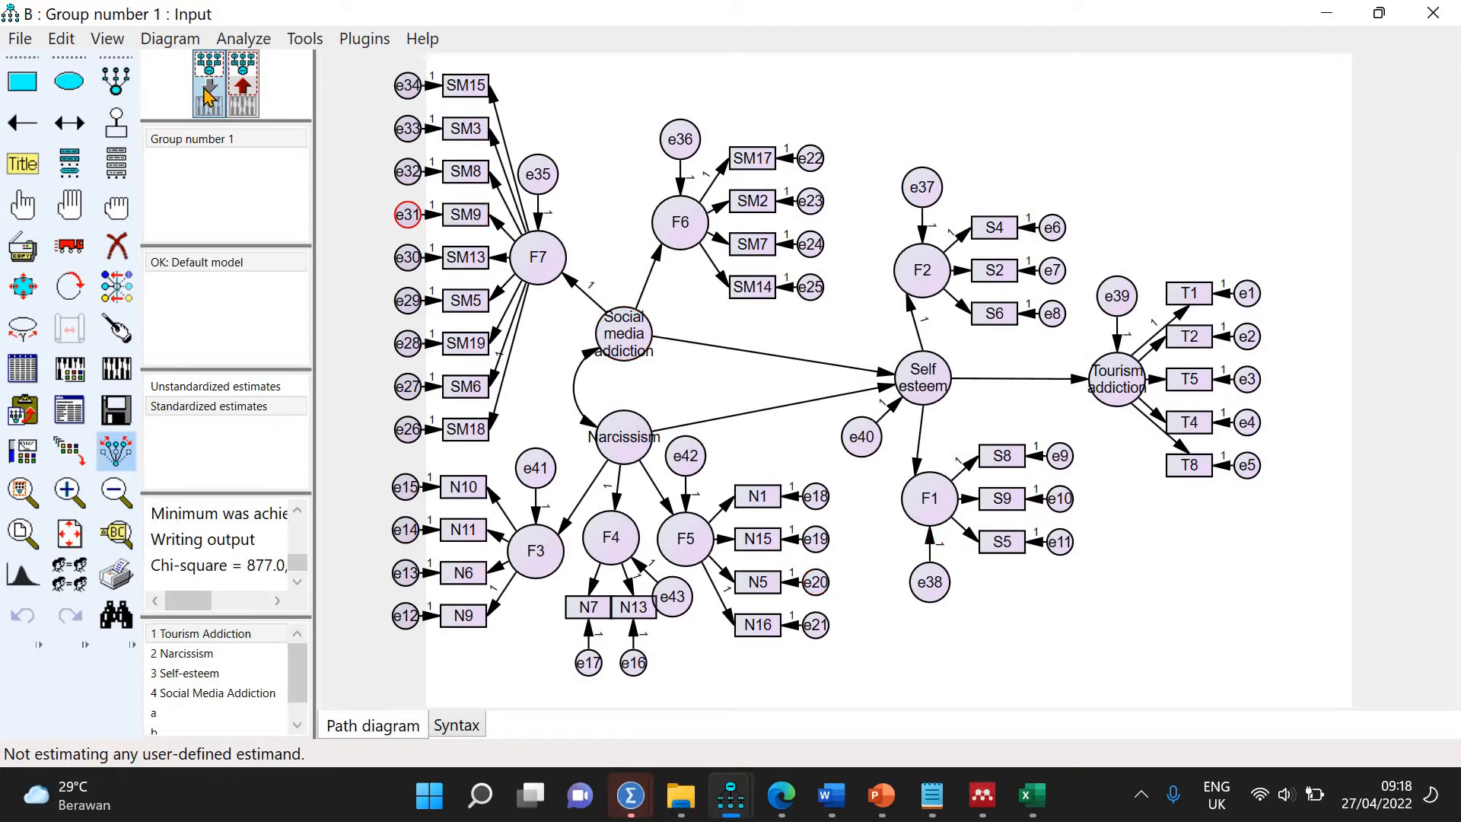
{"action": "left_click", "coordinate": [118, 244]}
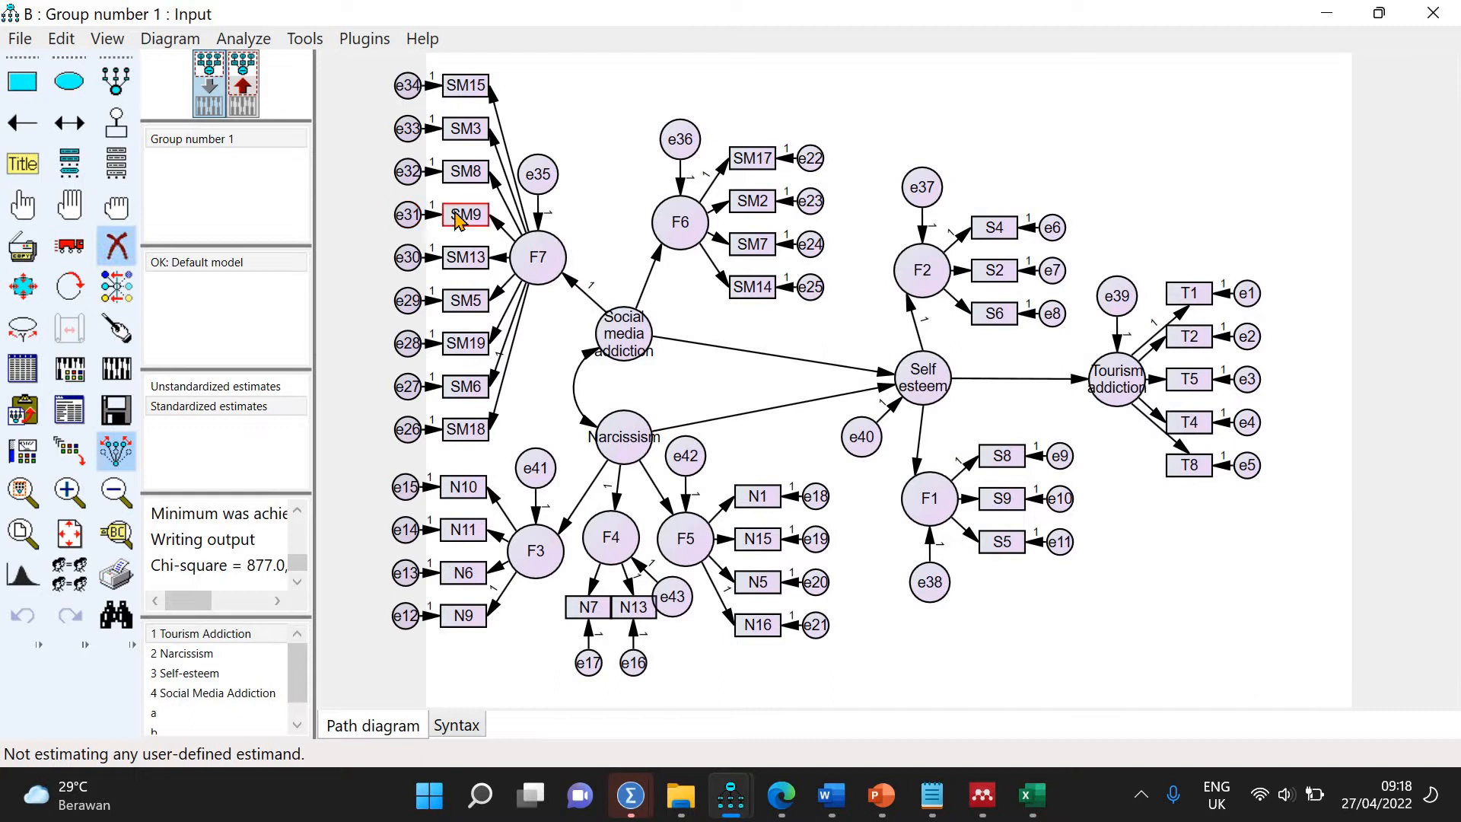
{"action": "left_click", "coordinate": [411, 219]}
{"action": "left_click", "coordinate": [408, 216]}
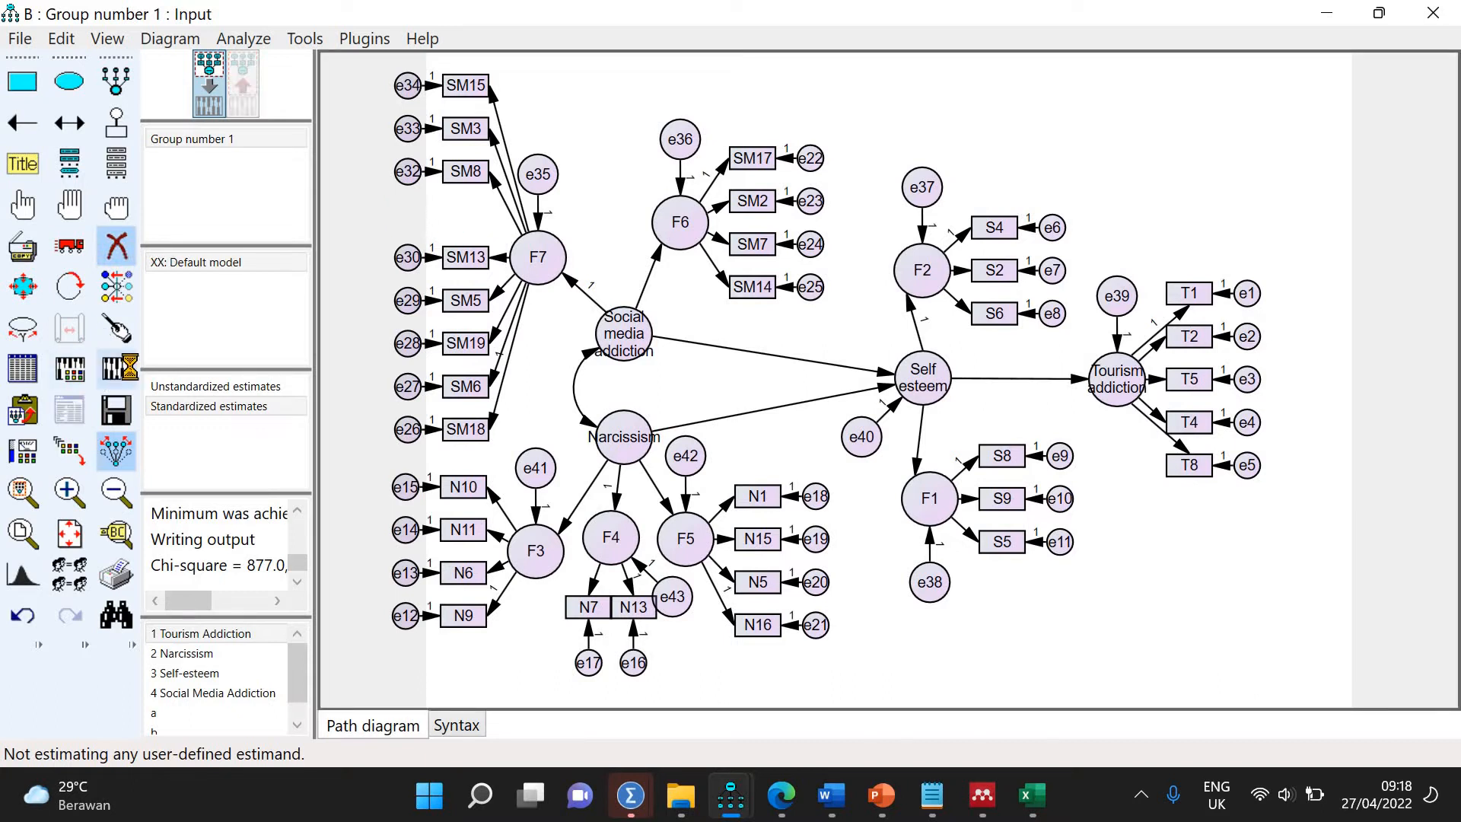
Recalculate the estimates without SM9 and examine the model fit and modification indices in the text output
{"action": "left_click", "coordinate": [116, 369]}
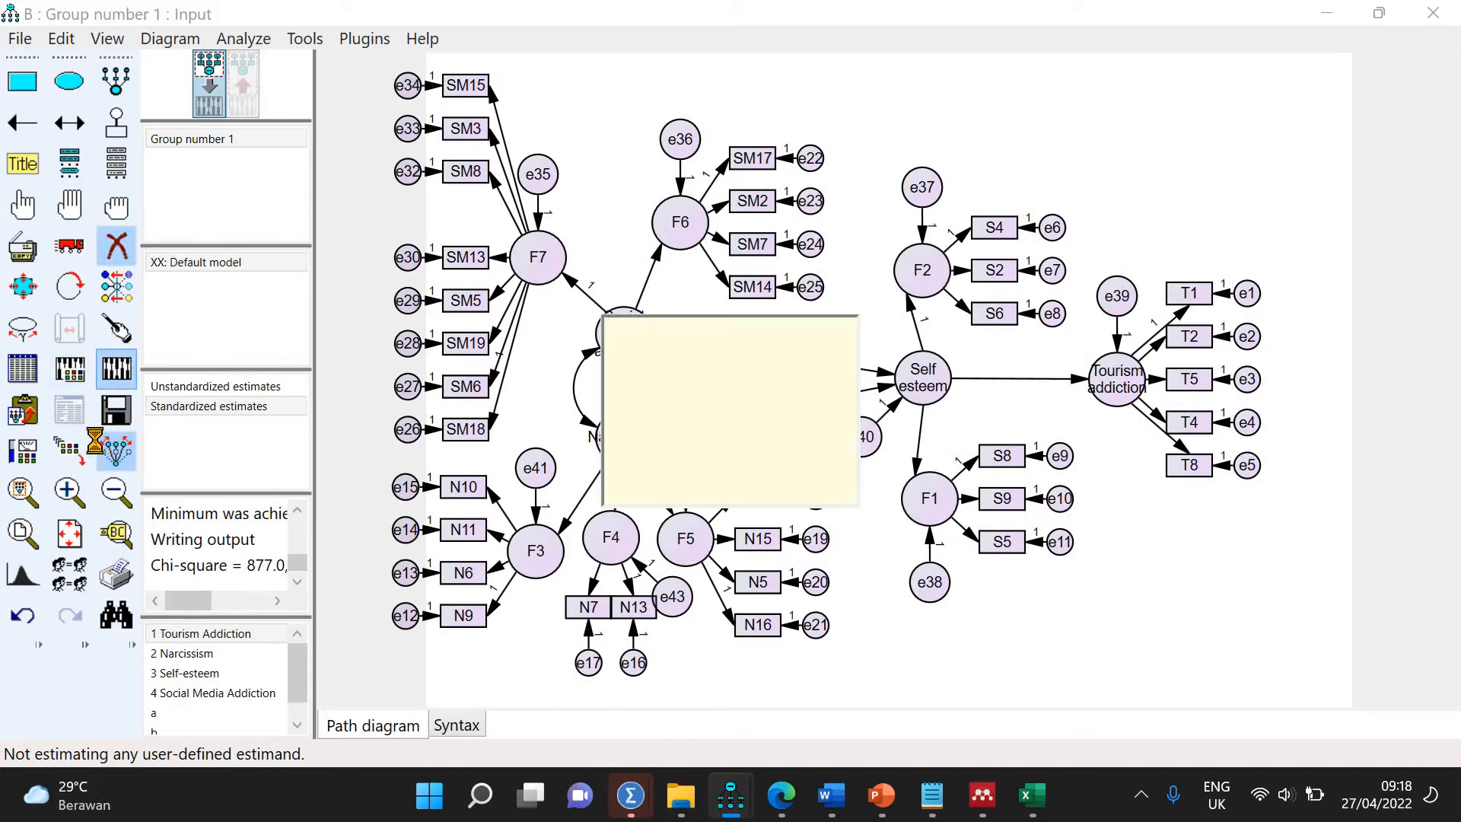
{"action": "left_click", "coordinate": [69, 411]}
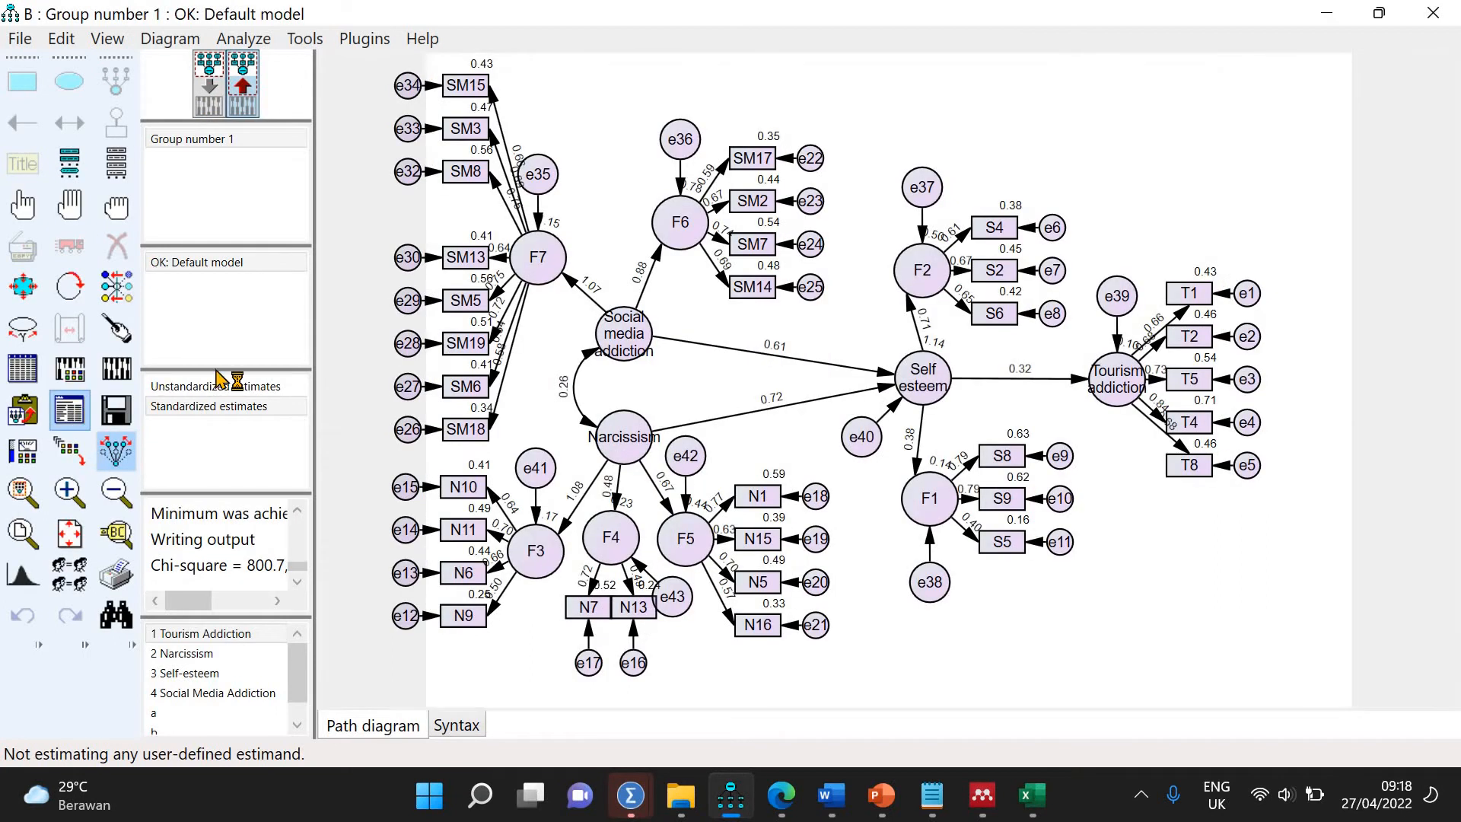
{"action": "double_click", "coordinate": [240, 343]}
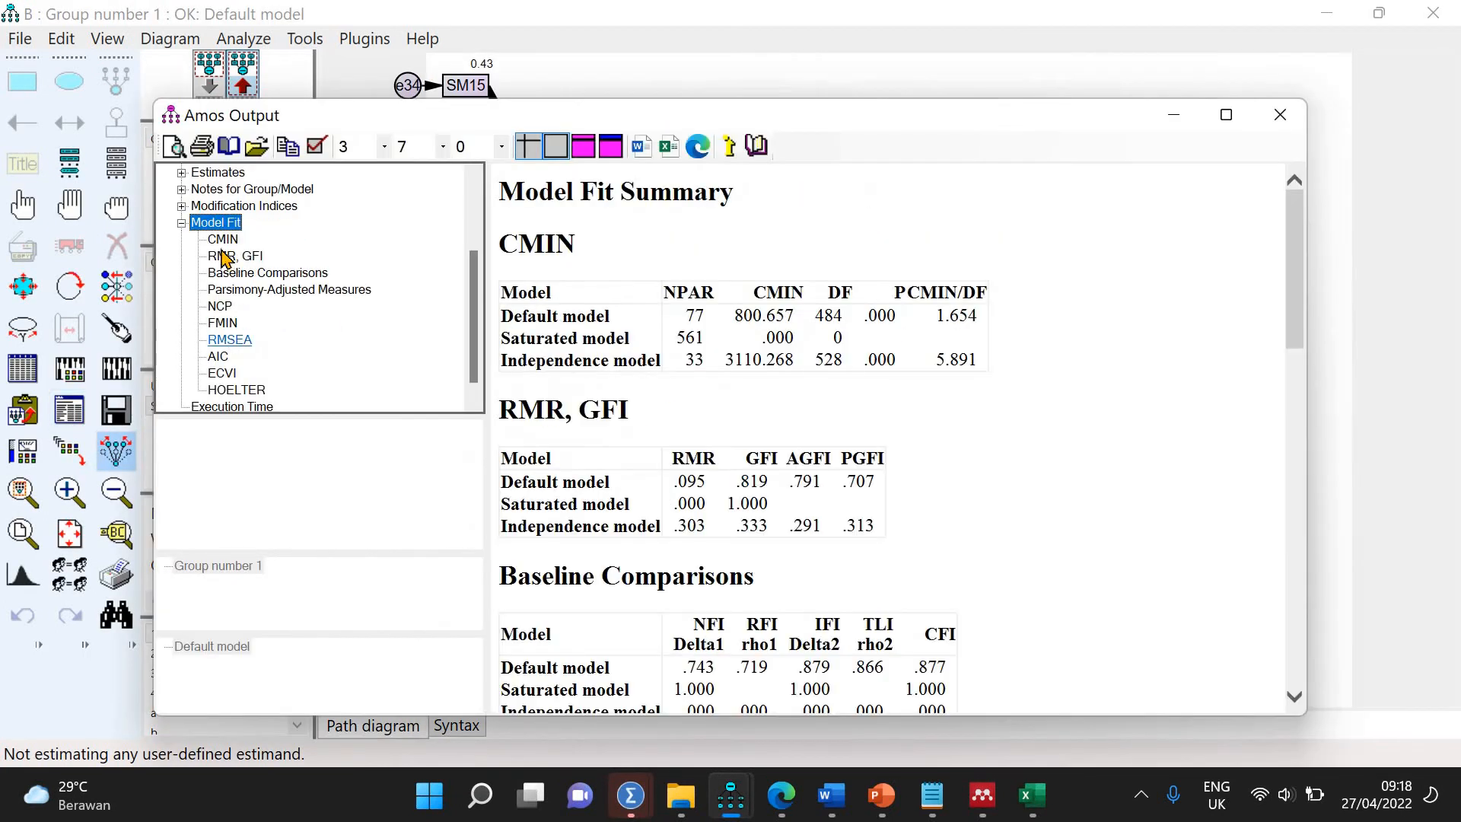
{"action": "left_click", "coordinate": [182, 223]}
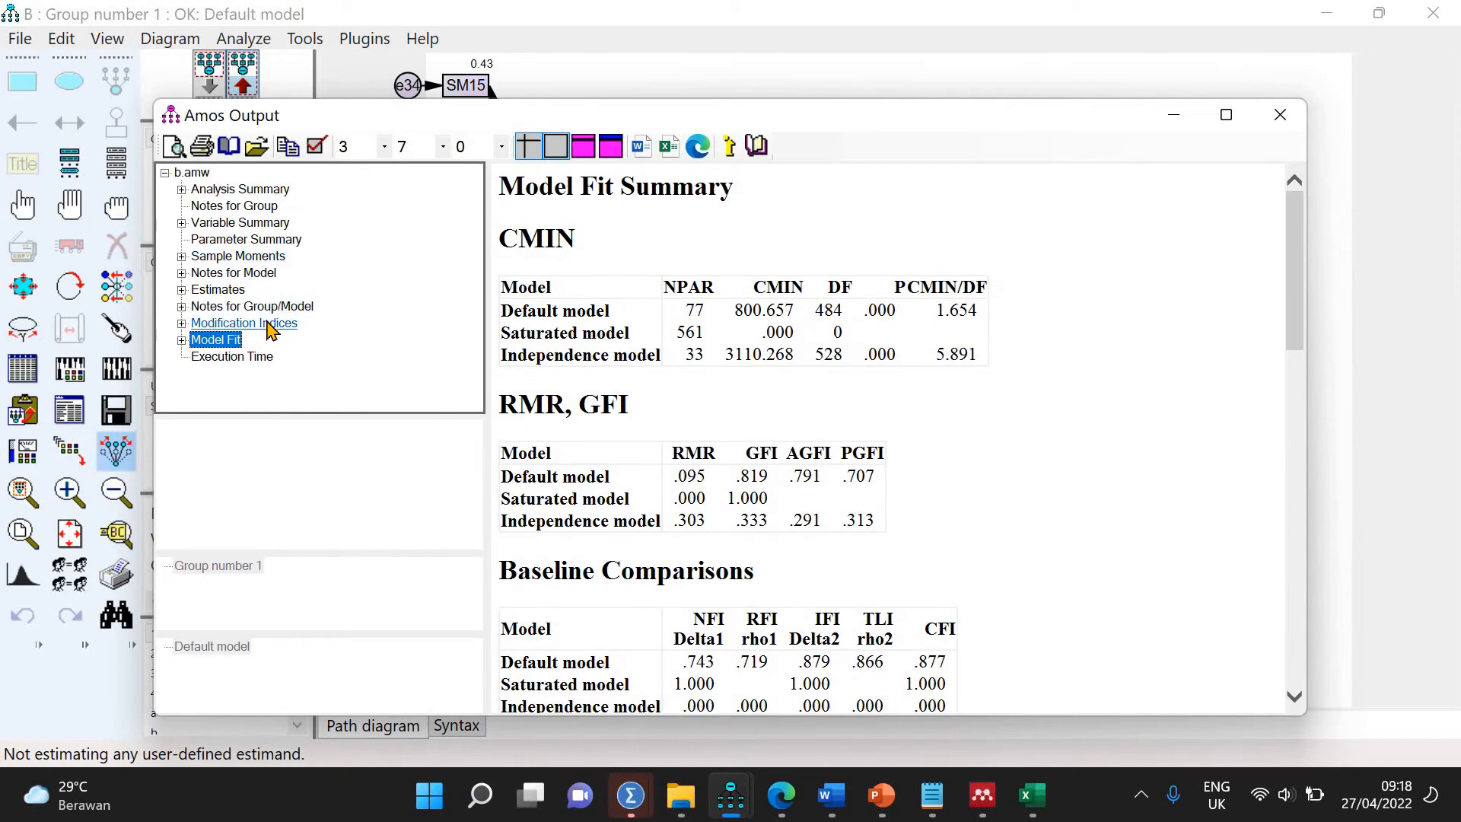
{"action": "left_click", "coordinate": [266, 324]}
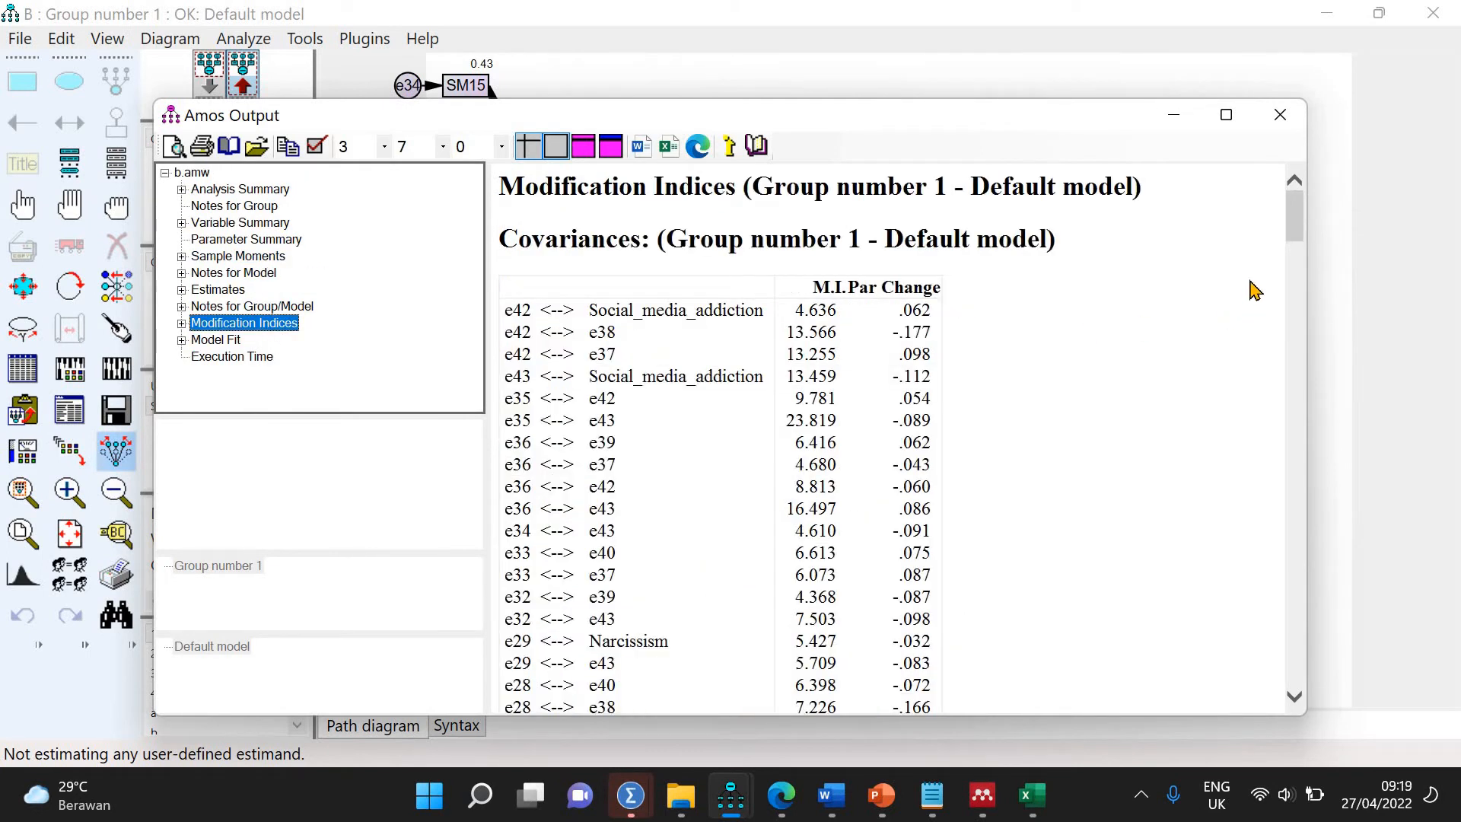
{"action": "mouse_move", "coordinate": [1299, 296]}
{"action": "left_mouse_down"}
{"action": "mouse_move", "coordinate": [1299, 281]}
{"action": "mouse_move", "coordinate": [1301, 304]}
{"action": "left_mouse_up"}
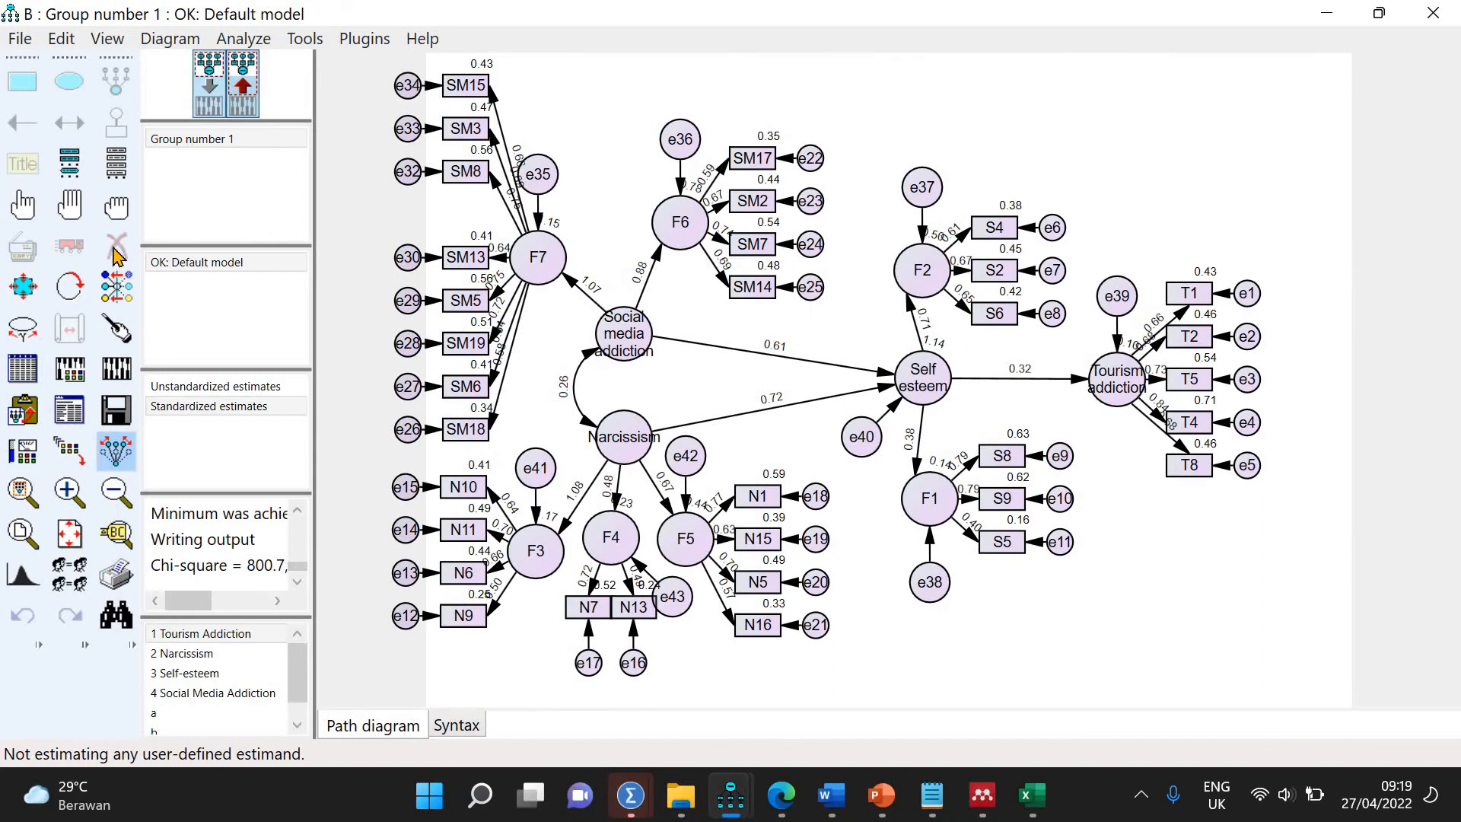
Delete factor F4 with its indicators N7 and N13 and the error terms e43, e16 and e17
{"action": "left_click", "coordinate": [116, 245]}
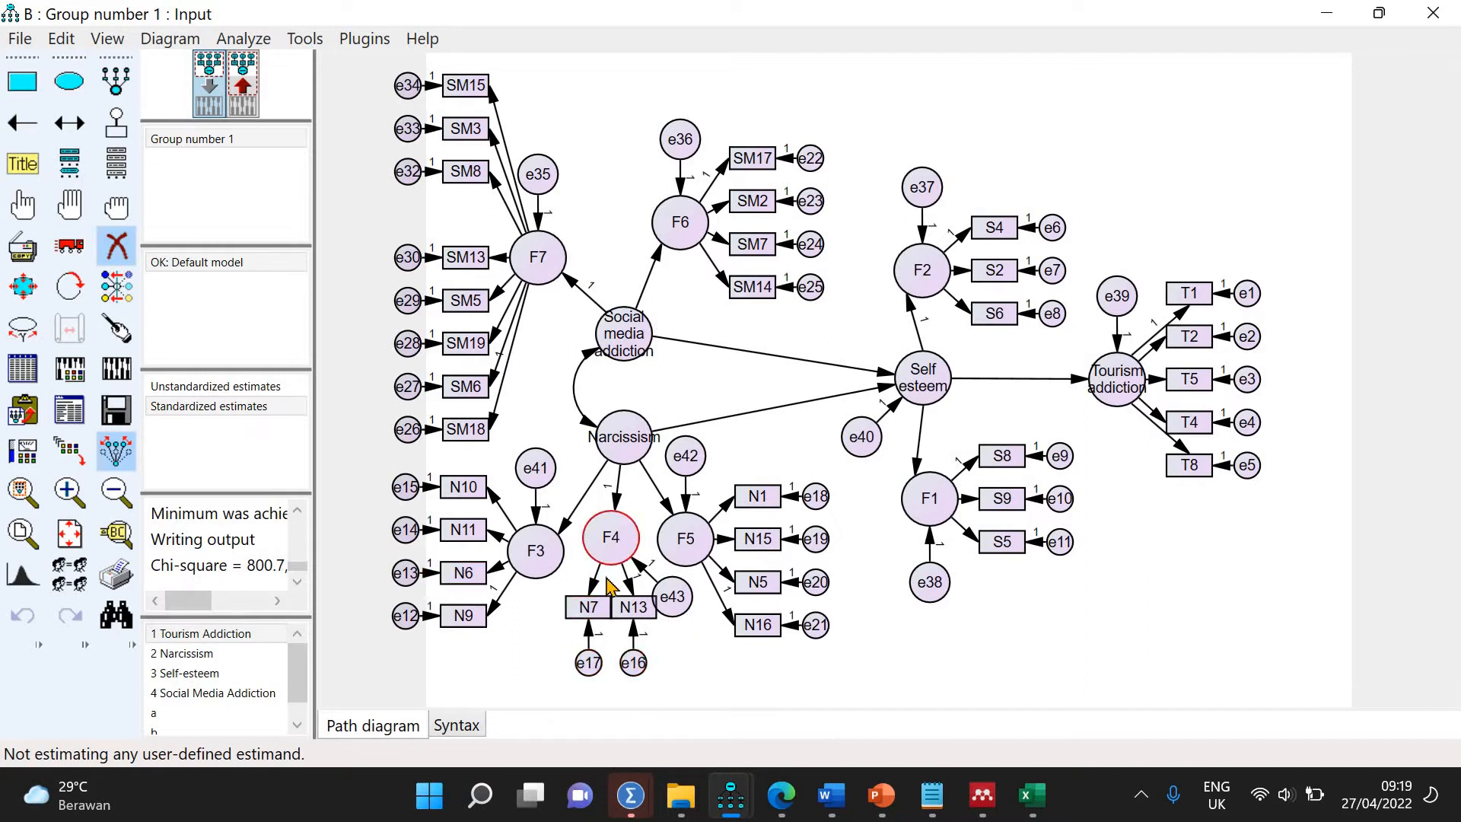
{"action": "left_click", "coordinate": [611, 541]}
{"action": "left_click", "coordinate": [589, 606]}
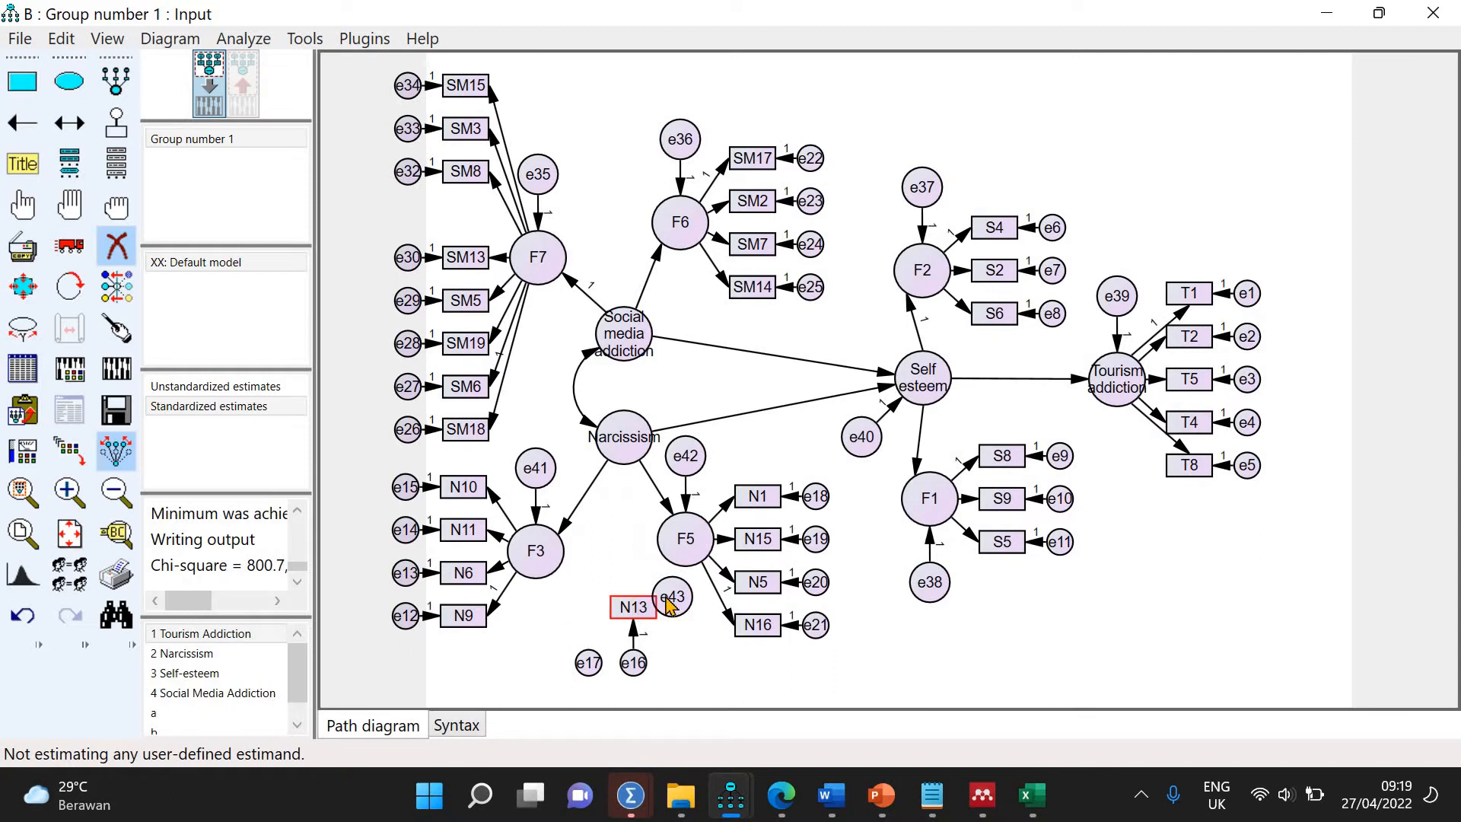
{"action": "left_click", "coordinate": [633, 607]}
{"action": "left_click", "coordinate": [672, 596]}
{"action": "left_click", "coordinate": [625, 668]}
{"action": "left_click", "coordinate": [588, 663]}
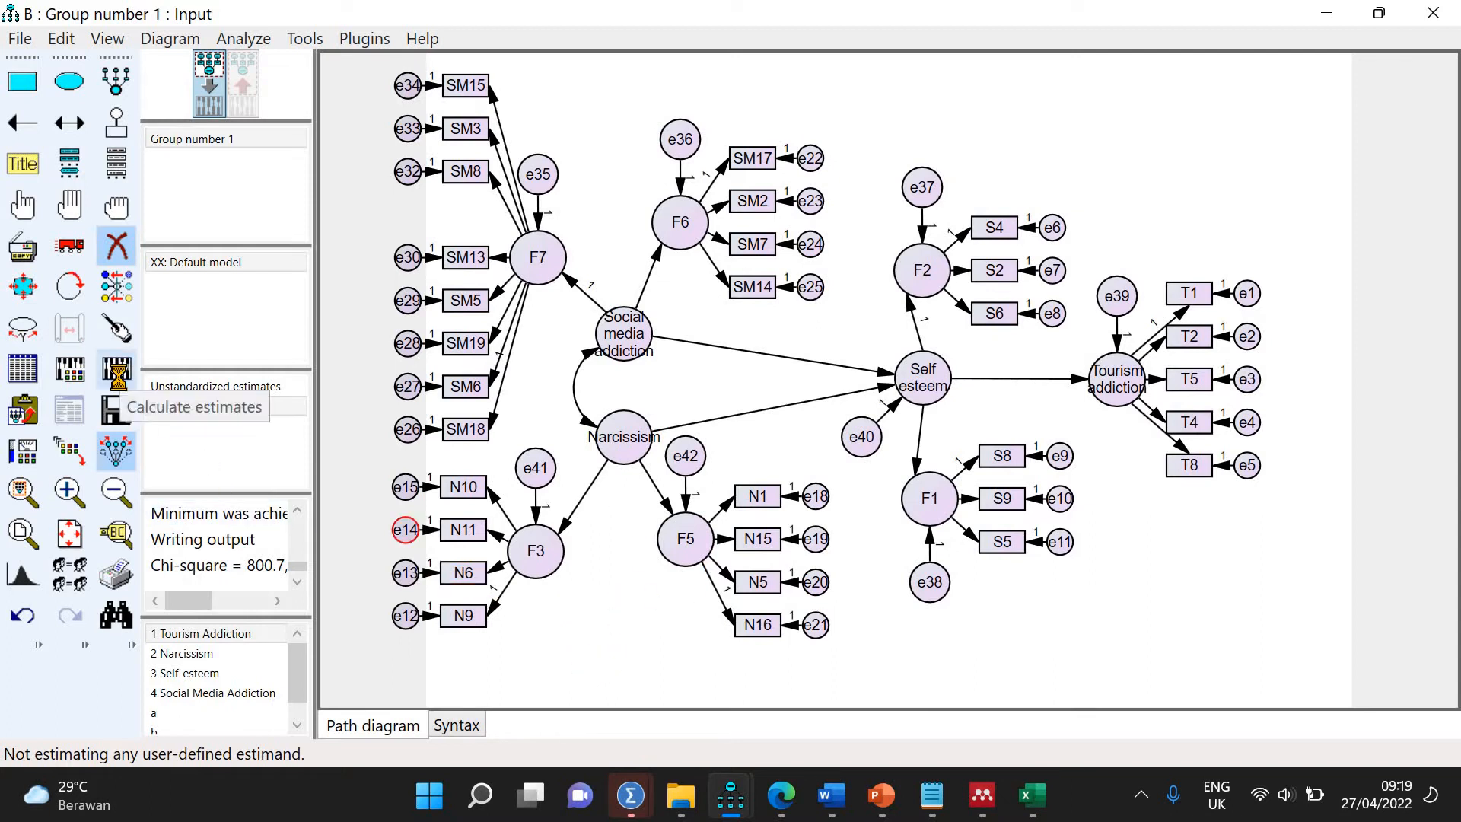
Recalculate the estimates without F4 and check the model notes and model fit in the text output
{"action": "left_click", "coordinate": [117, 371]}
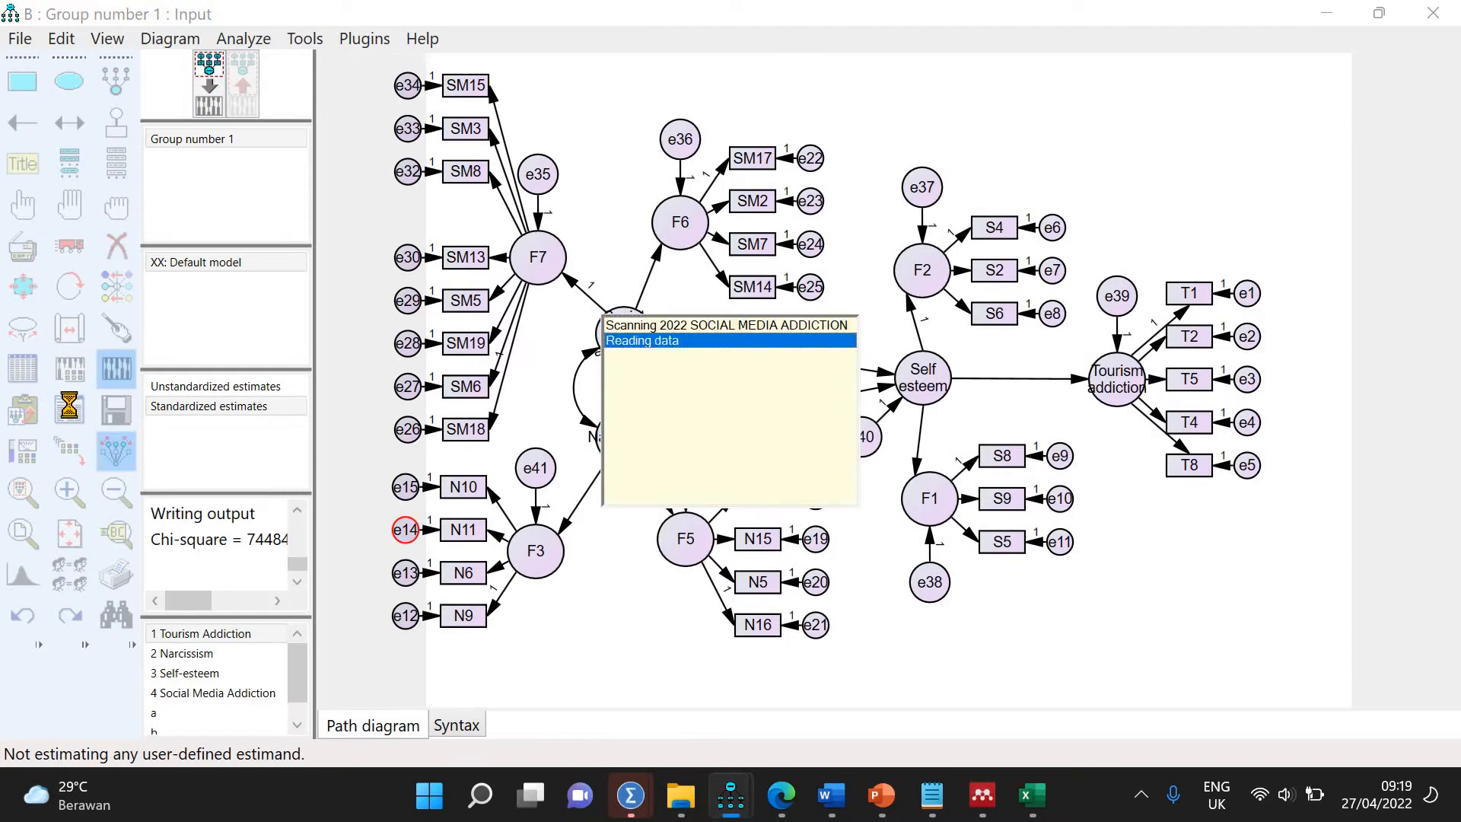
{"action": "left_click", "coordinate": [71, 410]}
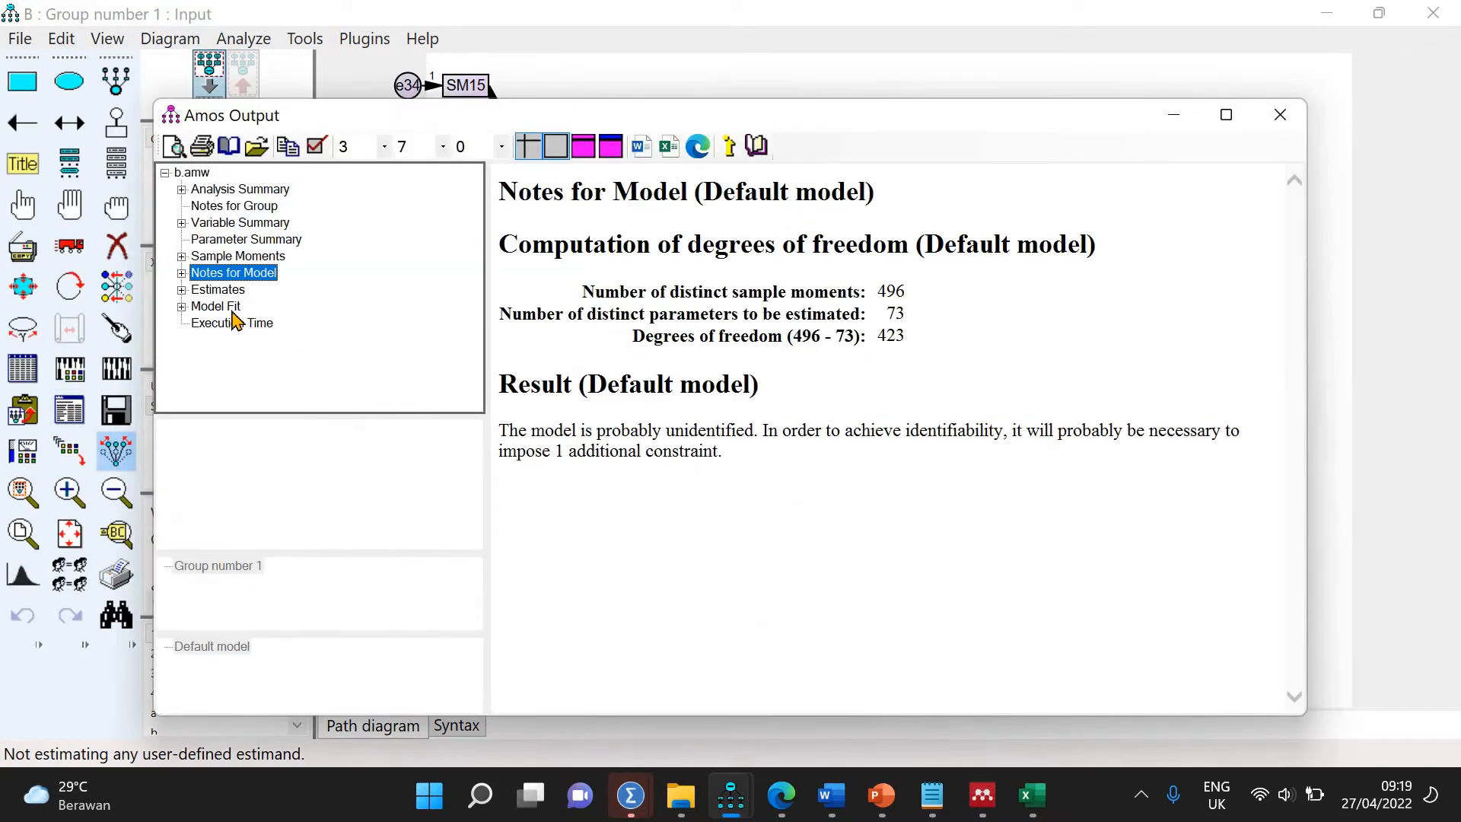
{"action": "left_click", "coordinate": [220, 307]}
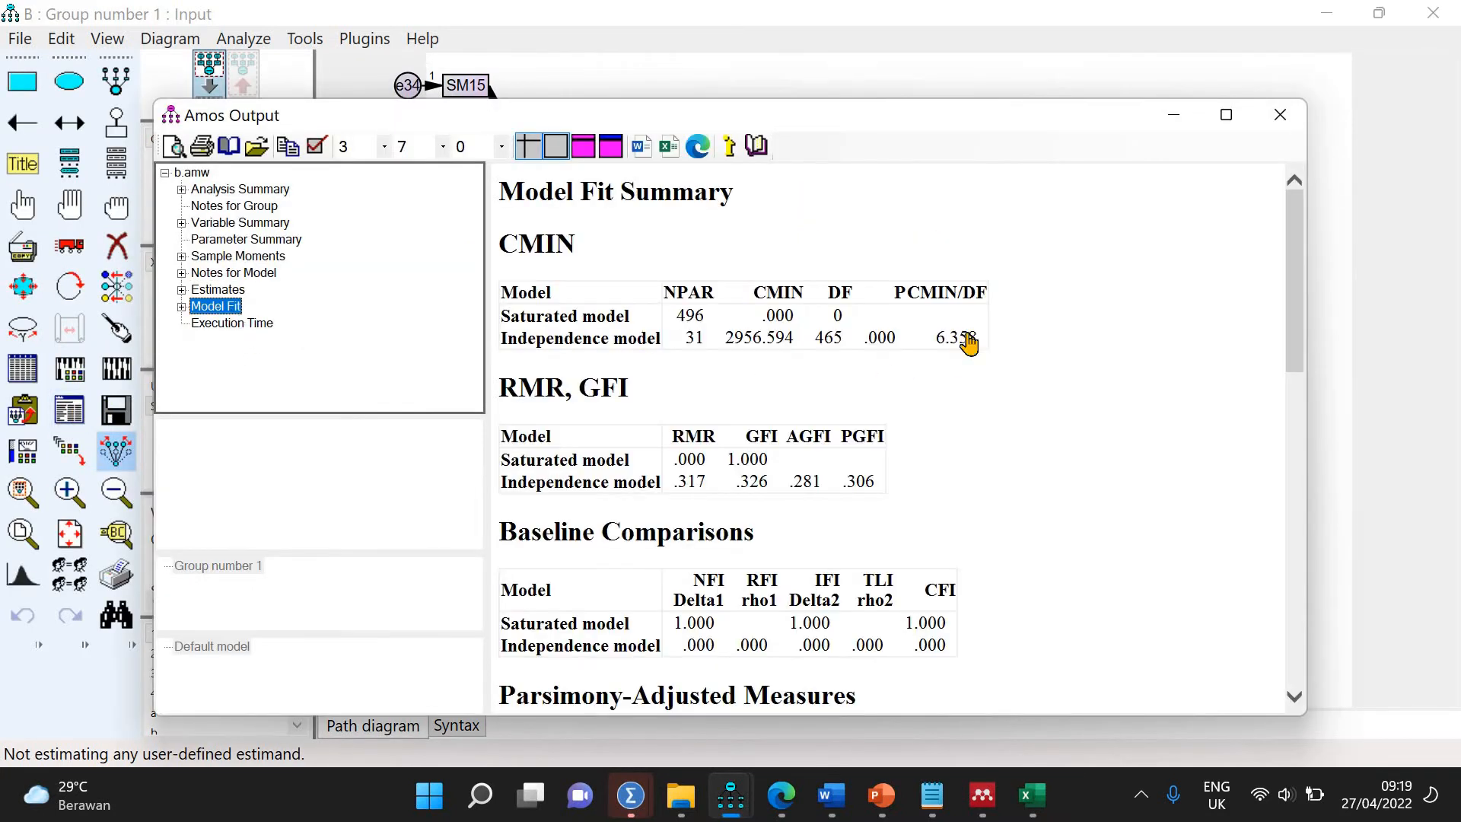
{"action": "left_click", "coordinate": [1335, 496]}
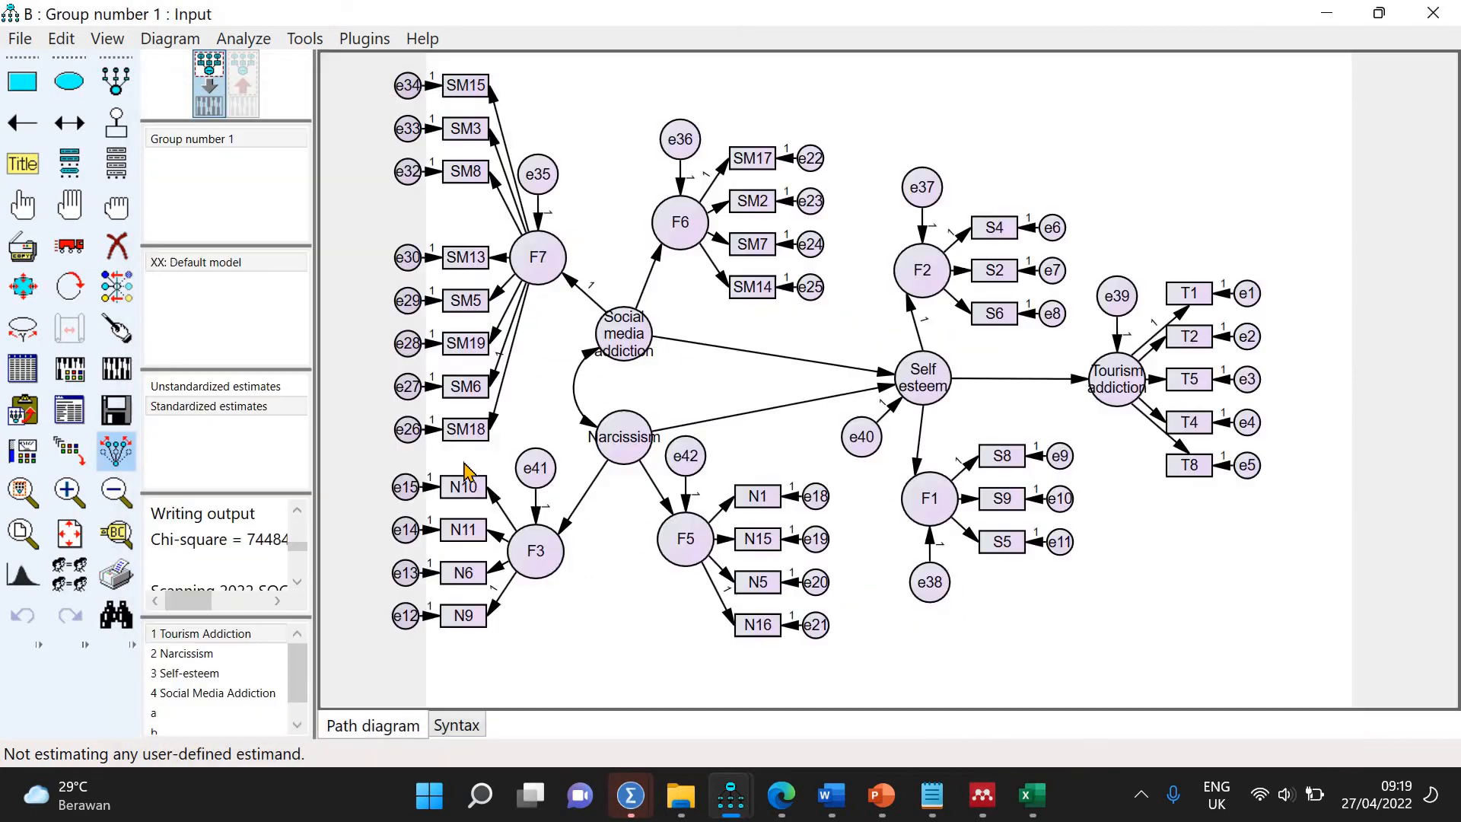
Fix the regression weight of the path from Narcissism to F3 at 1 and recalculate the estimates
{"action": "double_click", "coordinate": [567, 531]}
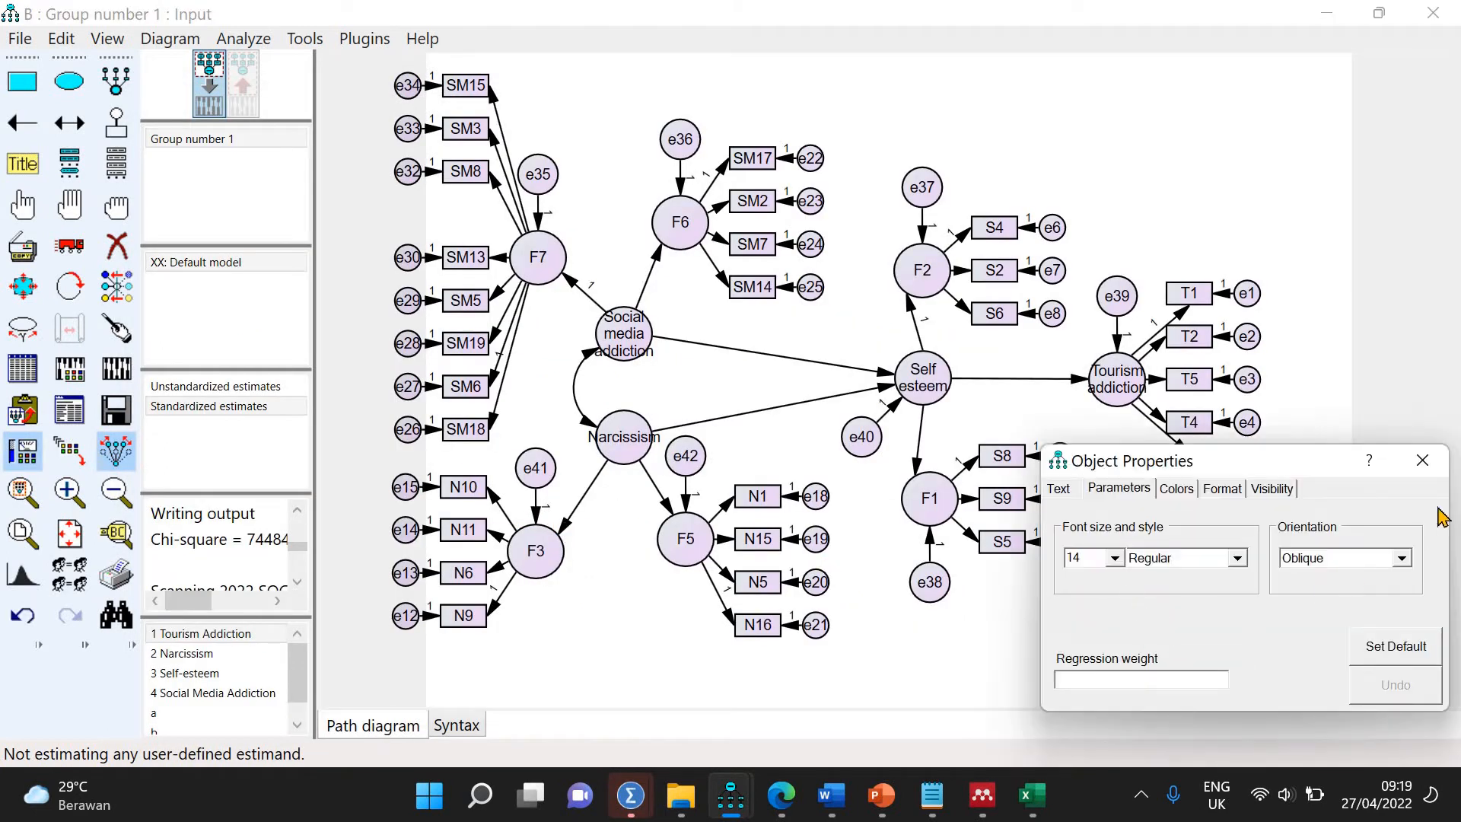
{"action": "left_click", "coordinate": [1423, 460]}
{"action": "left_click", "coordinate": [116, 369]}
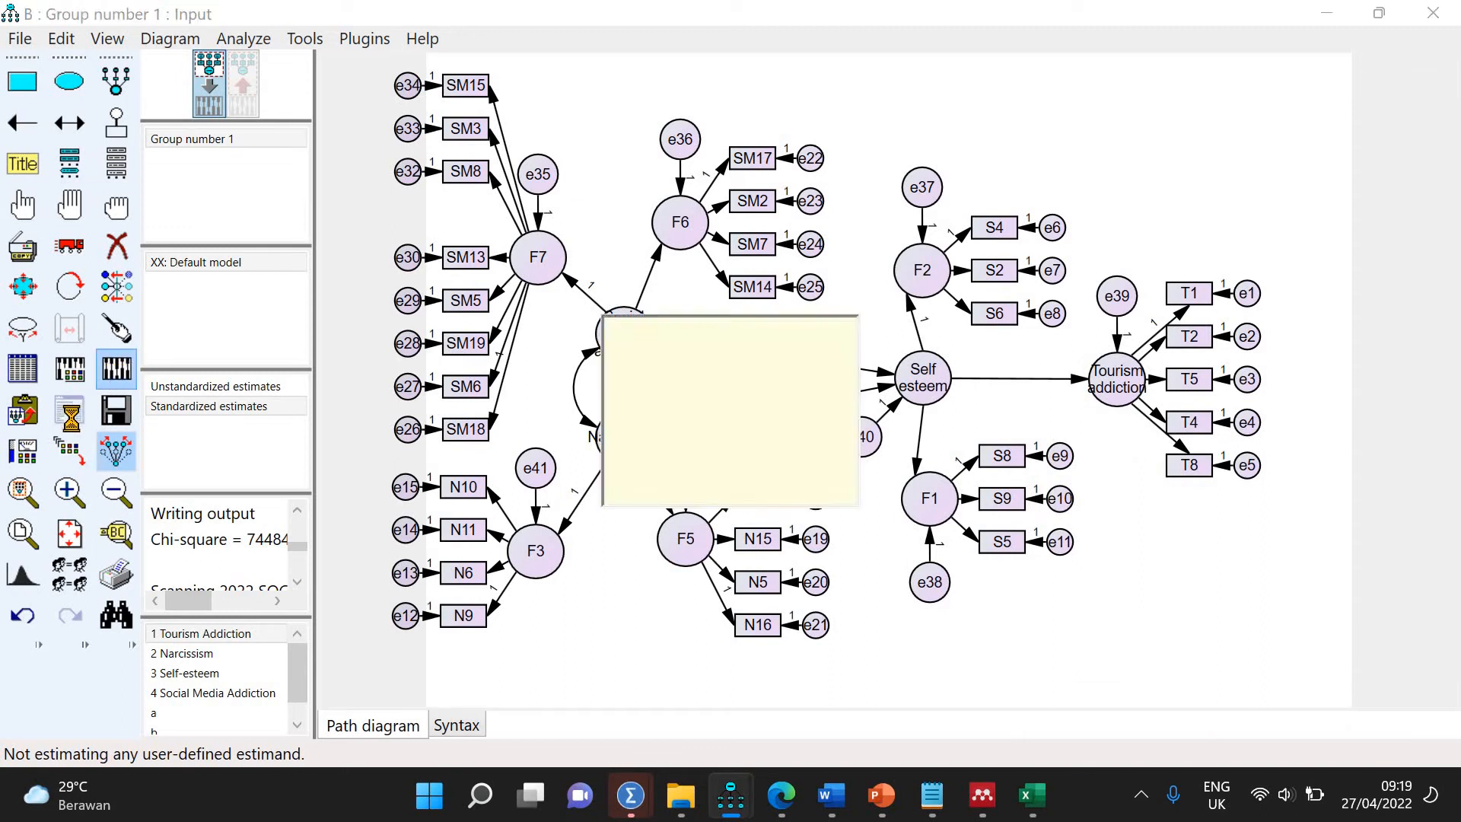
Check the model fit summary and look through the covariance modification indices in the text output, then return to the path diagram
{"action": "left_click", "coordinate": [71, 417]}
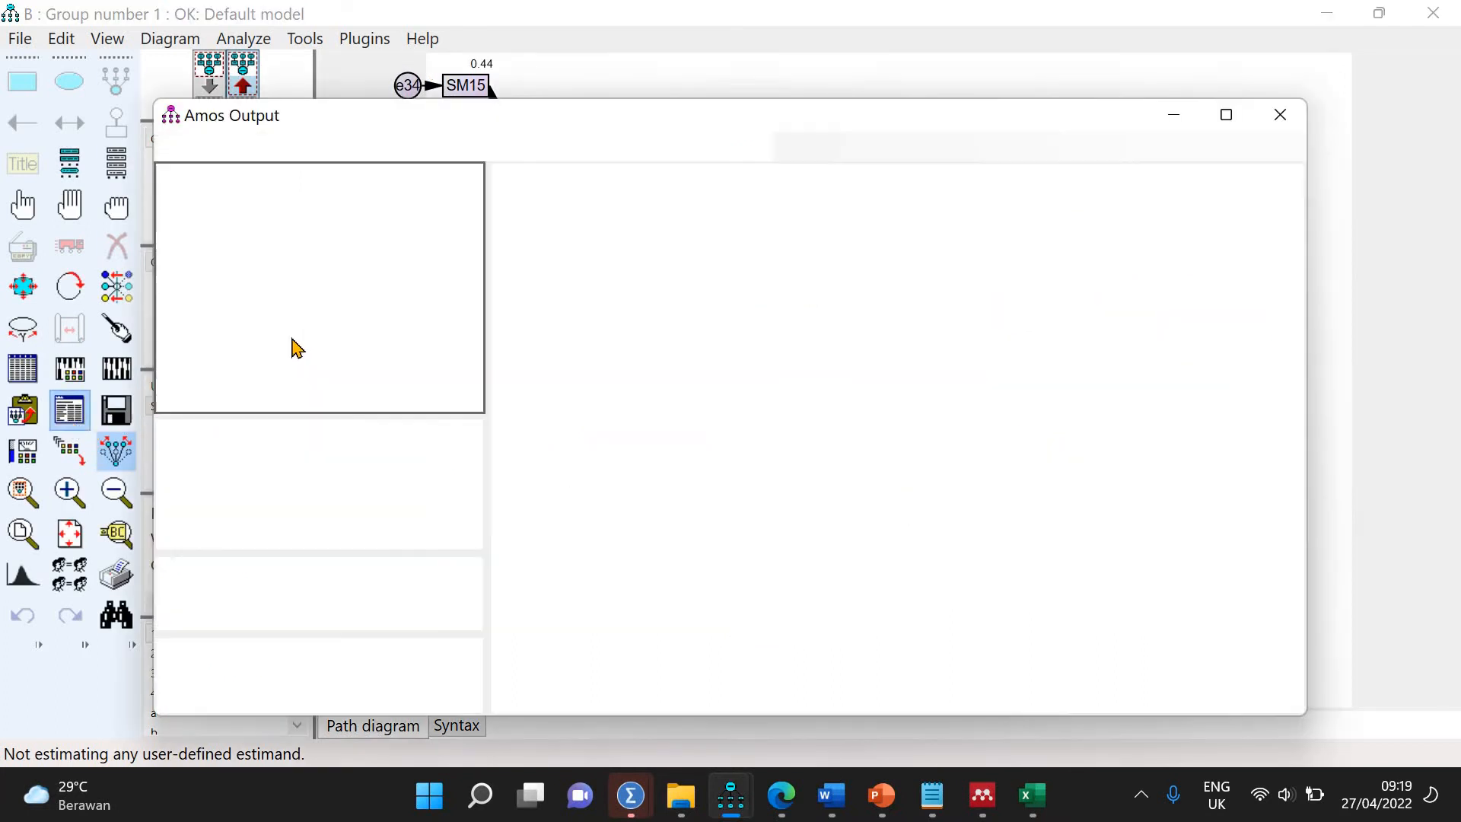
{"action": "left_click", "coordinate": [216, 340]}
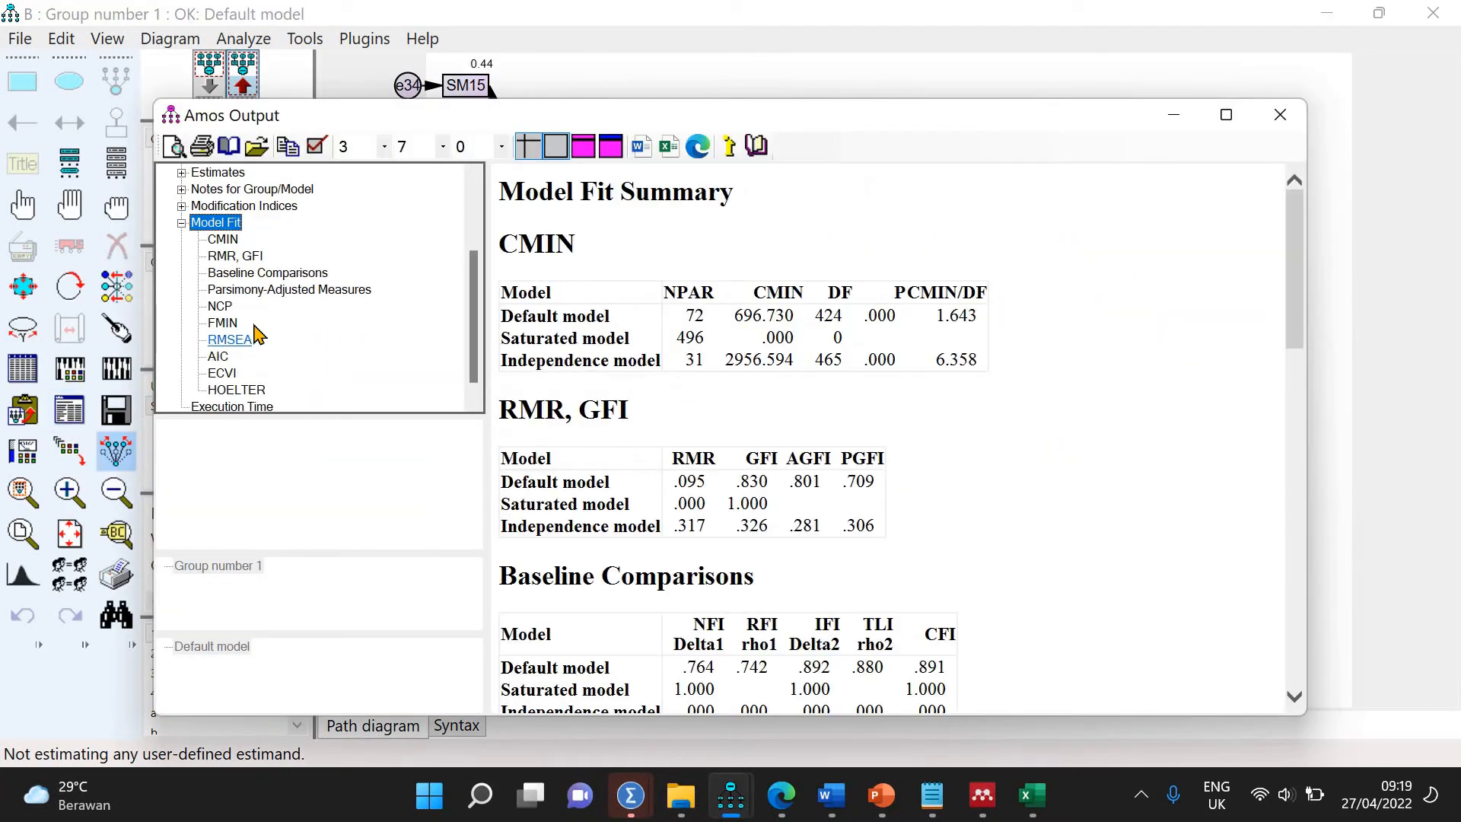
{"action": "left_click", "coordinate": [238, 207]}
{"action": "left_click", "coordinate": [181, 223]}
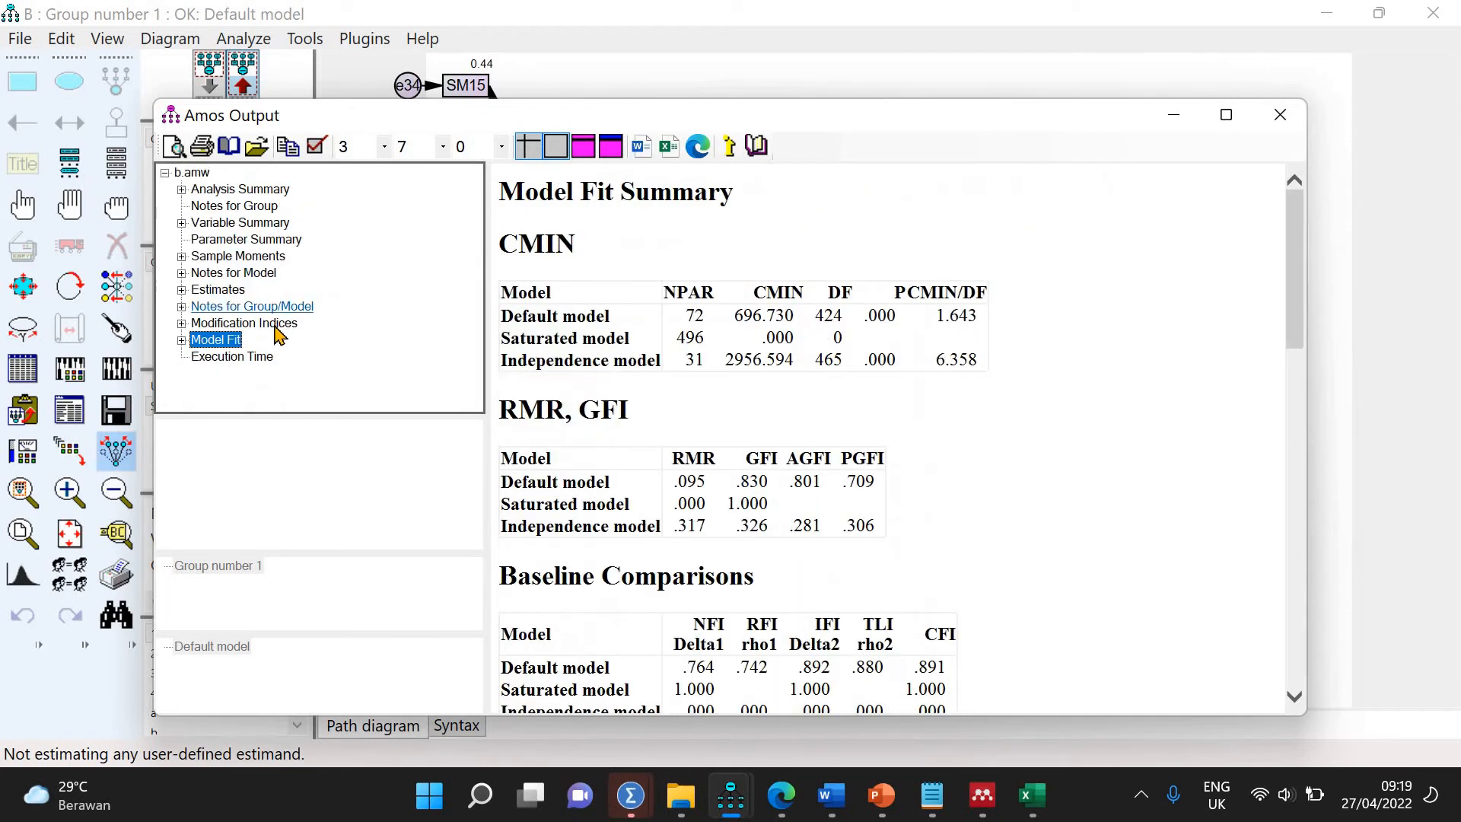
{"action": "left_click", "coordinate": [276, 325]}
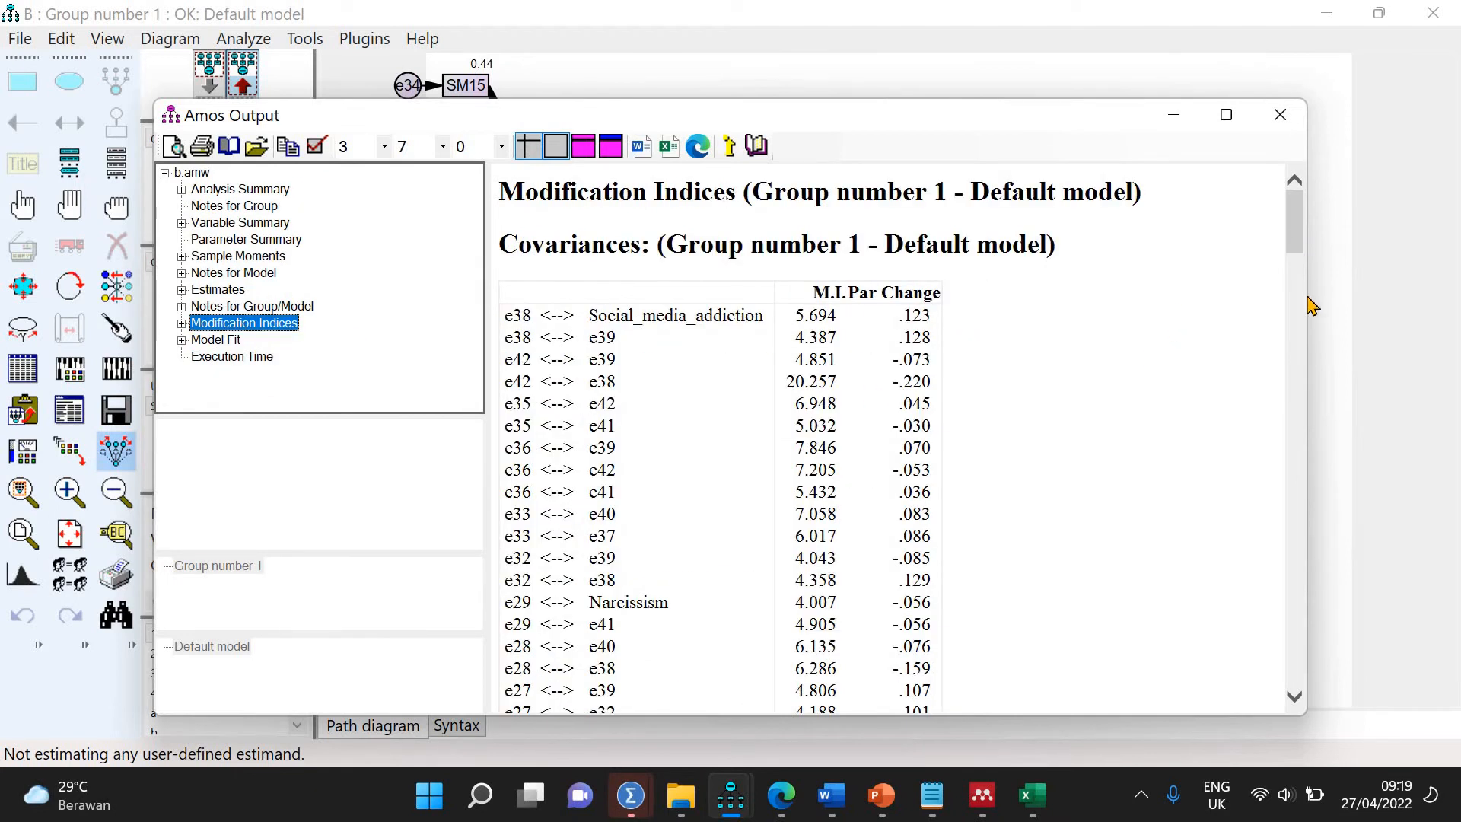
{"action": "scroll", "coordinate": [1310, 304], "scroll_direction": "down", "scroll_amount": 15}
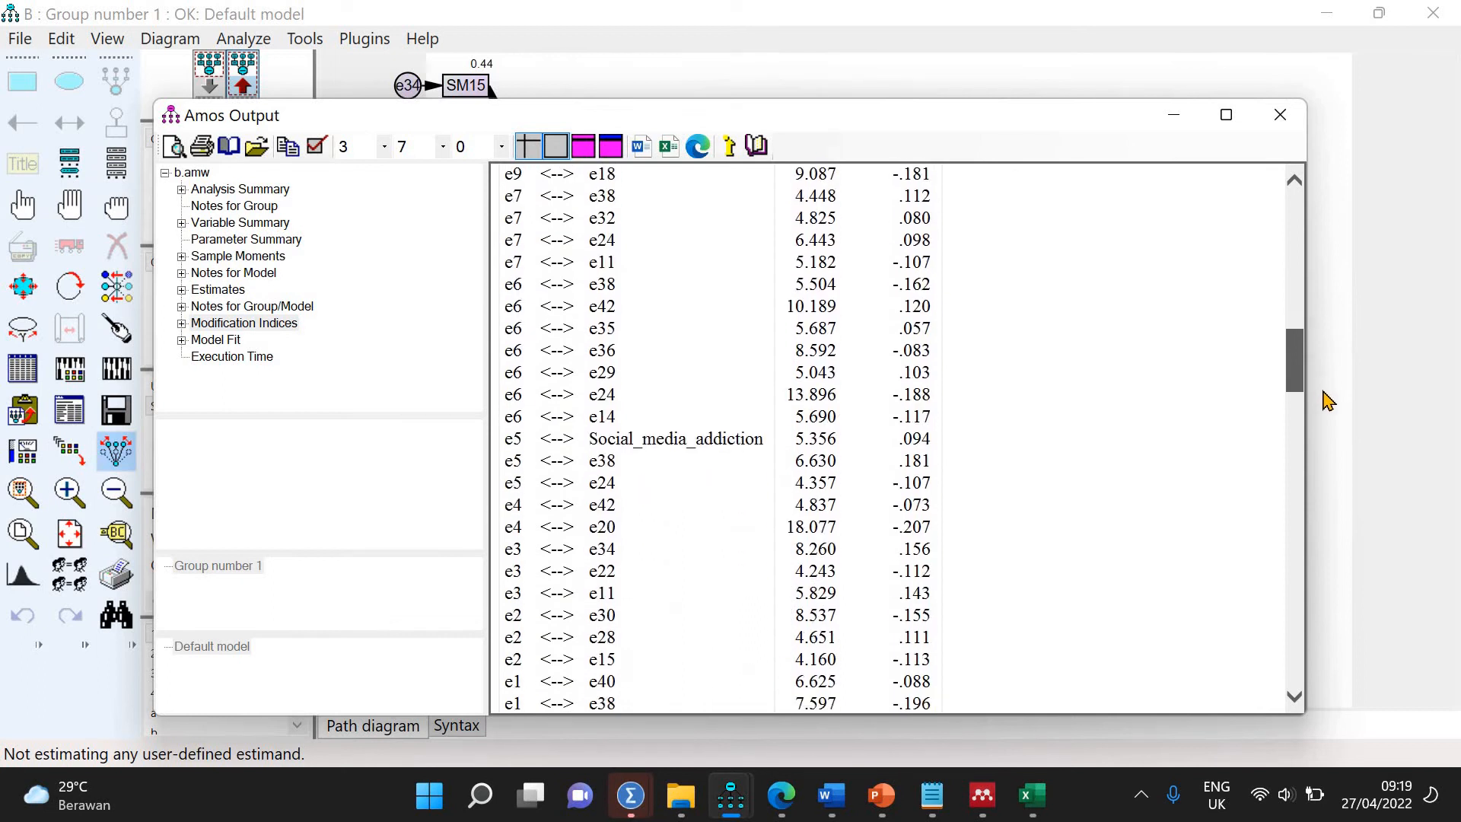
{"action": "scroll", "coordinate": [1323, 411], "scroll_direction": "down", "scroll_amount": 6}
{"action": "scroll", "coordinate": [1316, 304], "scroll_direction": "up", "scroll_amount": 20}
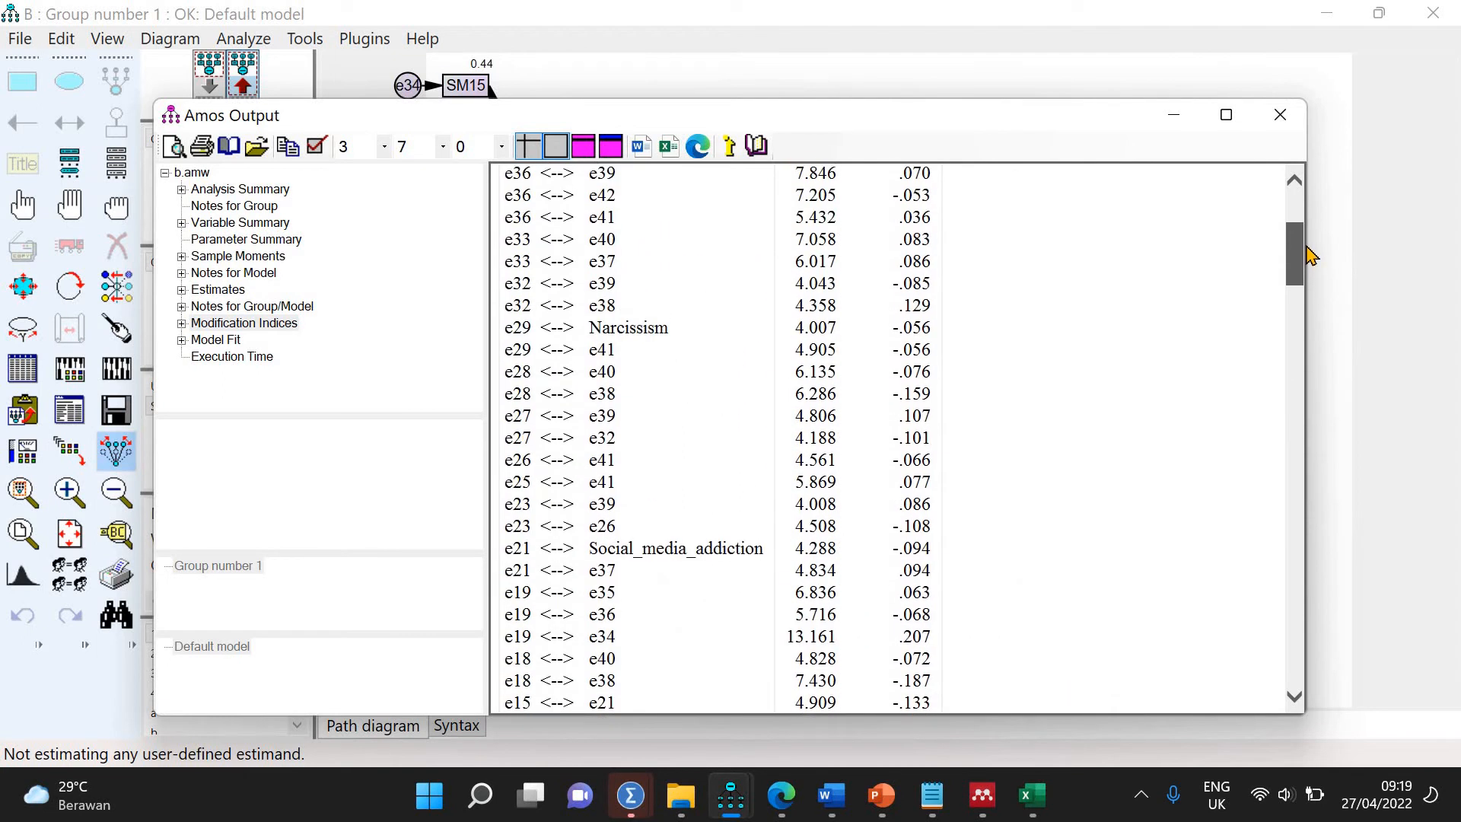
{"action": "scroll", "coordinate": [1310, 255], "scroll_direction": "up", "scroll_amount": 3}
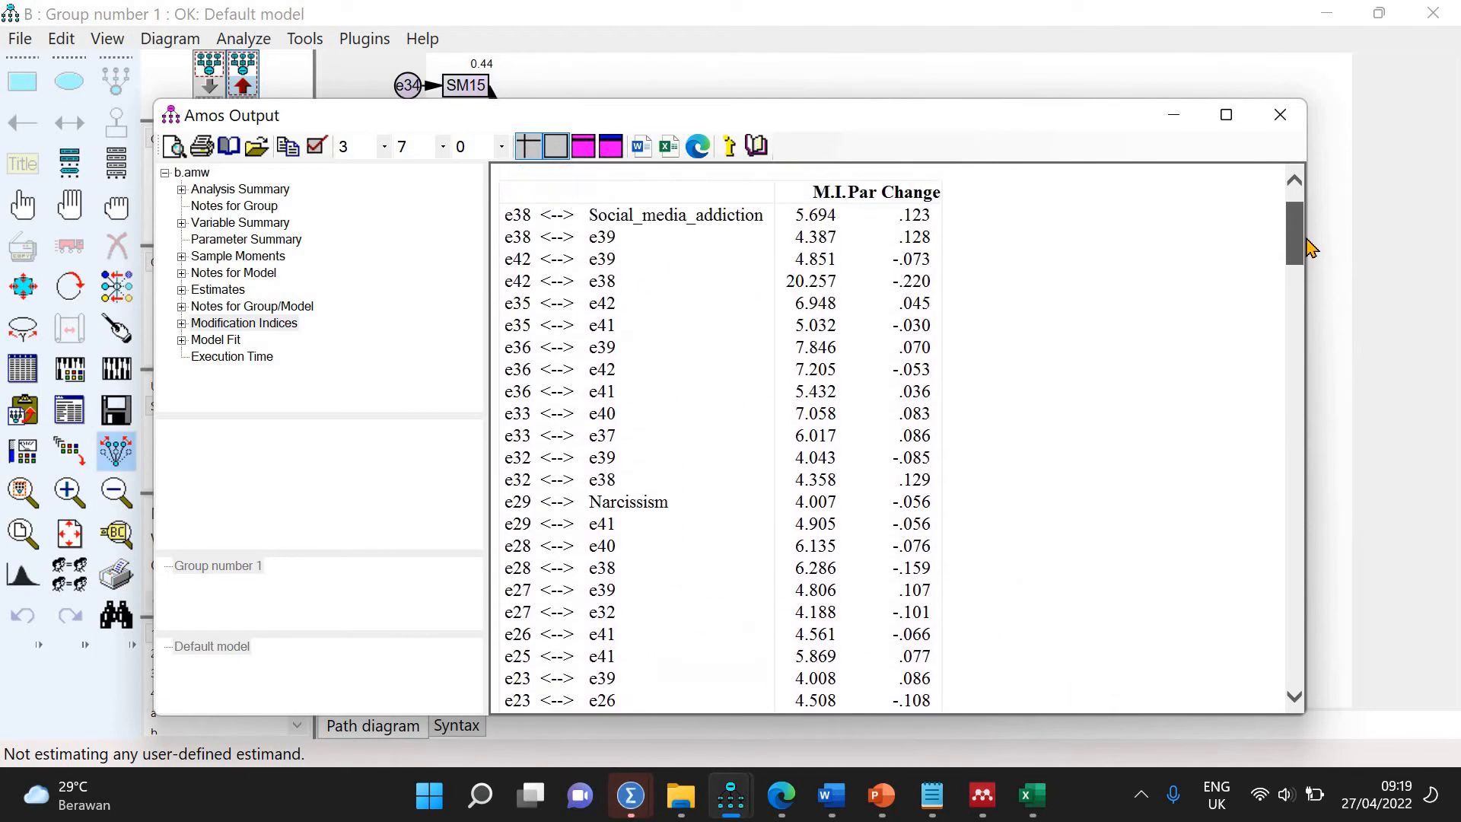
{"action": "left_click", "coordinate": [1381, 307]}
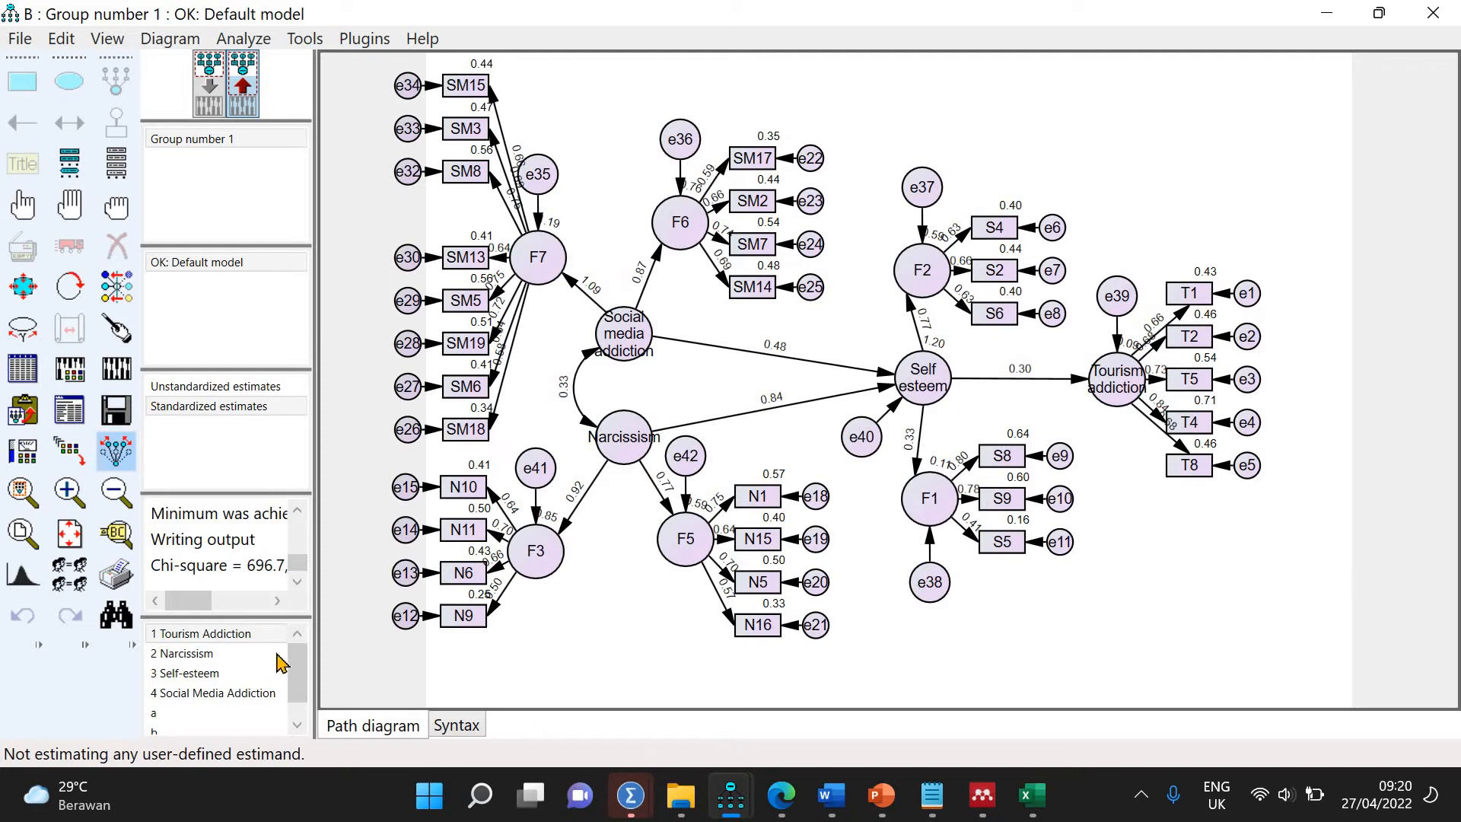
Reopen the text output and examine the covariance modification indices down to the e1 pairs
{"action": "mouse_move", "coordinate": [730, 795]}
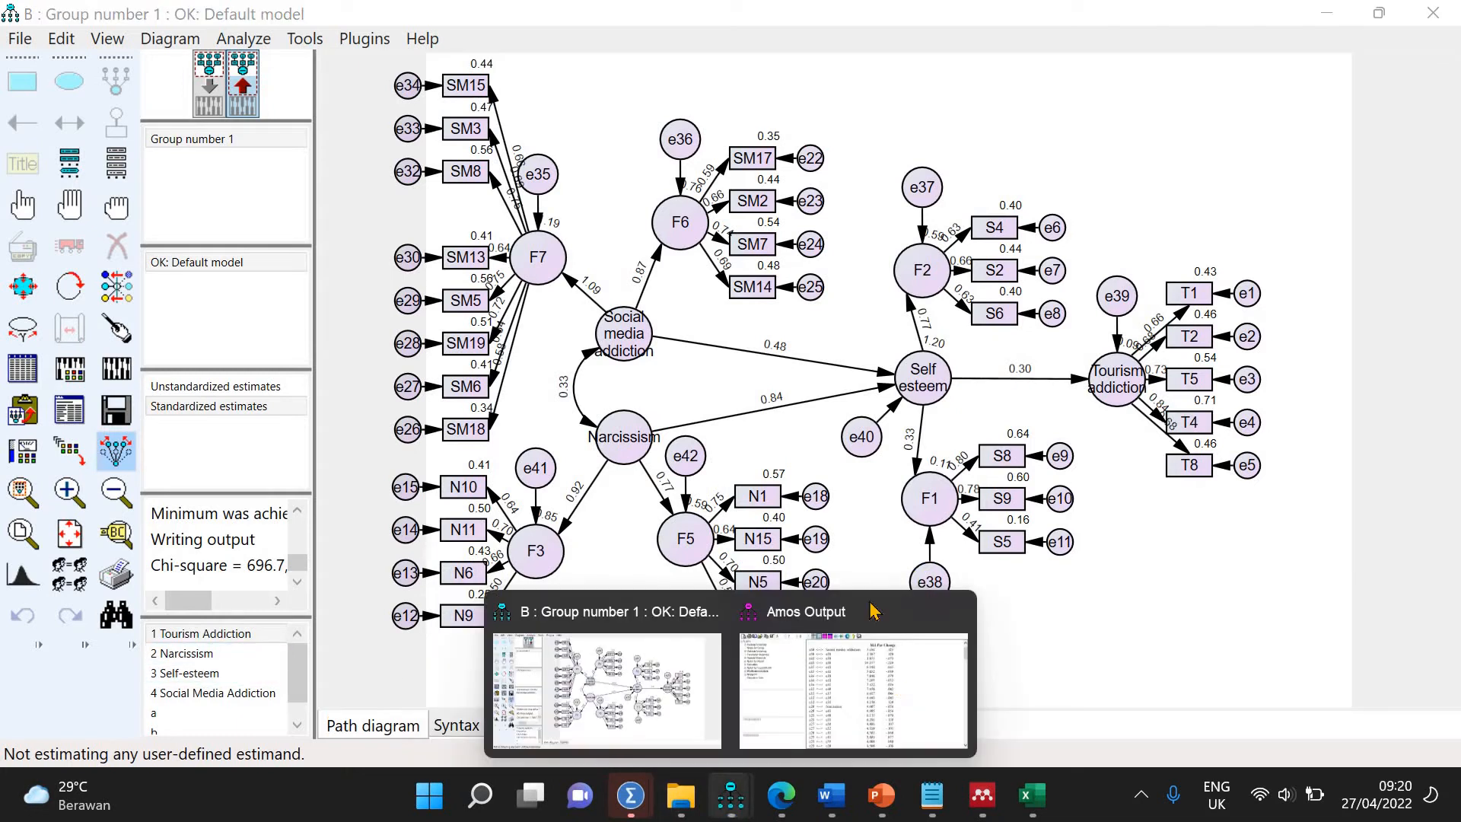
{"action": "left_click", "coordinate": [873, 610]}
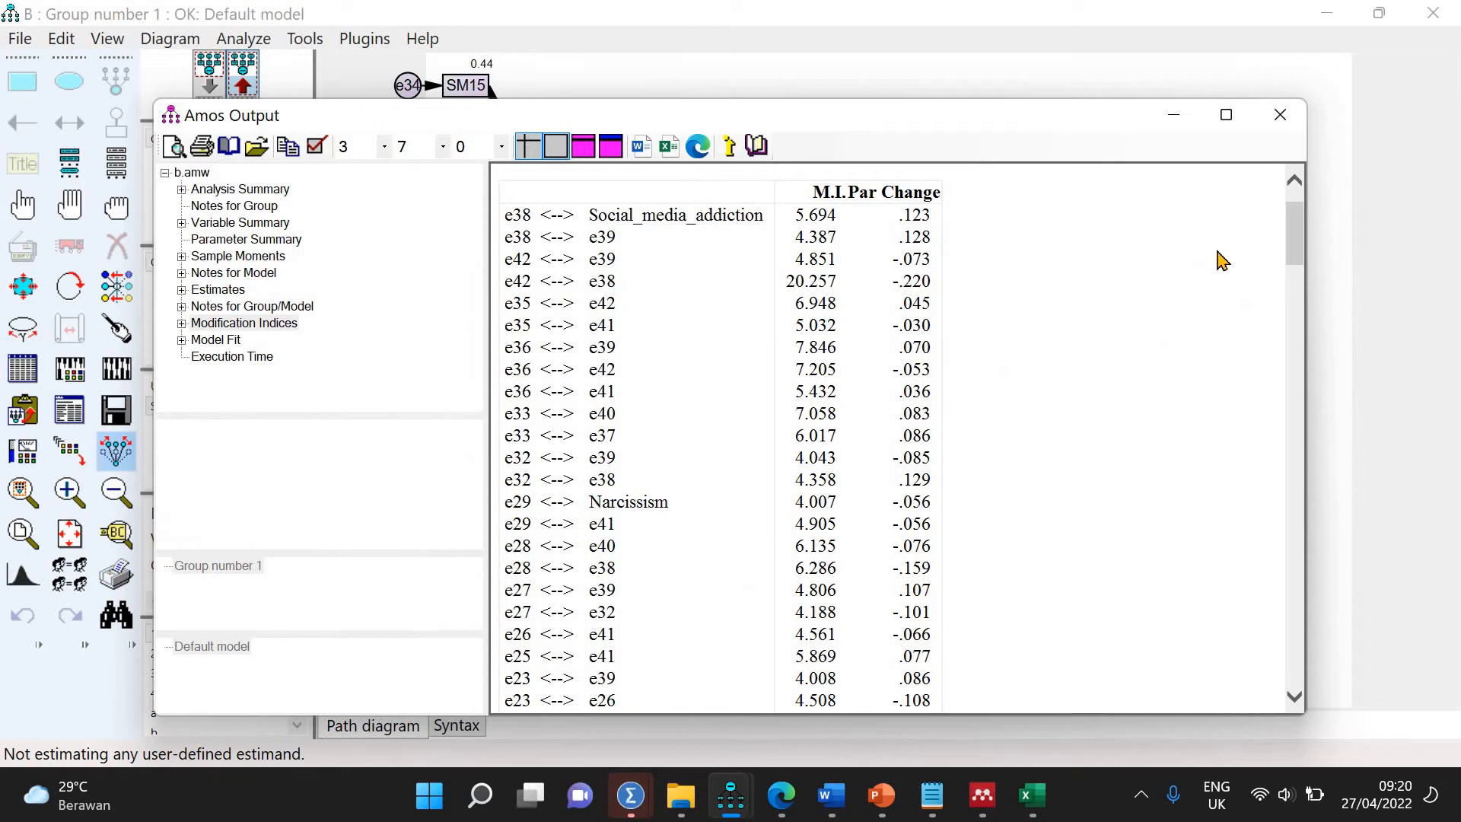
{"action": "scroll", "coordinate": [1309, 299], "scroll_direction": "down", "scroll_amount": 7}
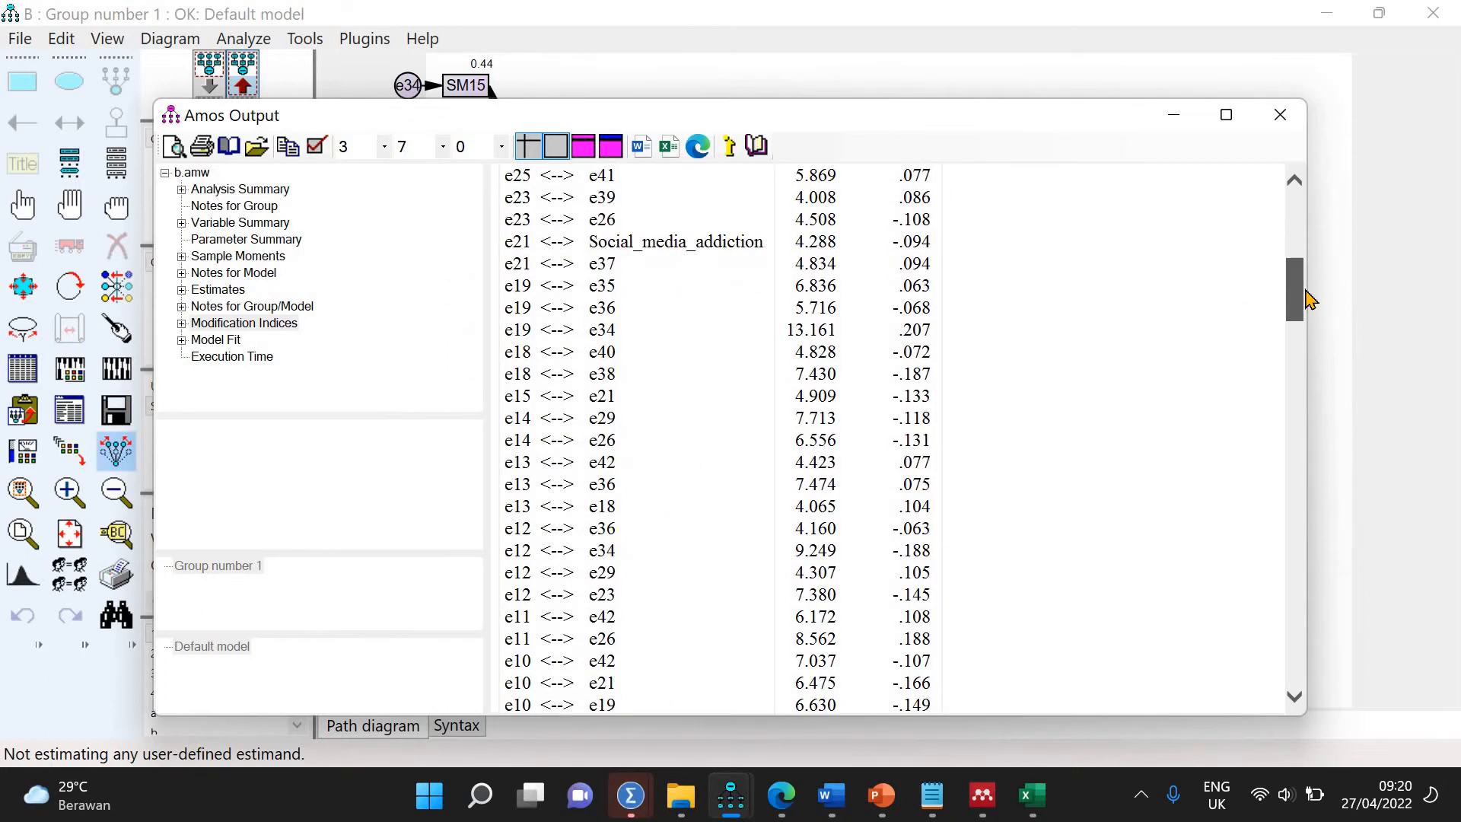
{"action": "scroll", "coordinate": [1310, 341], "scroll_direction": "down", "scroll_amount": 10}
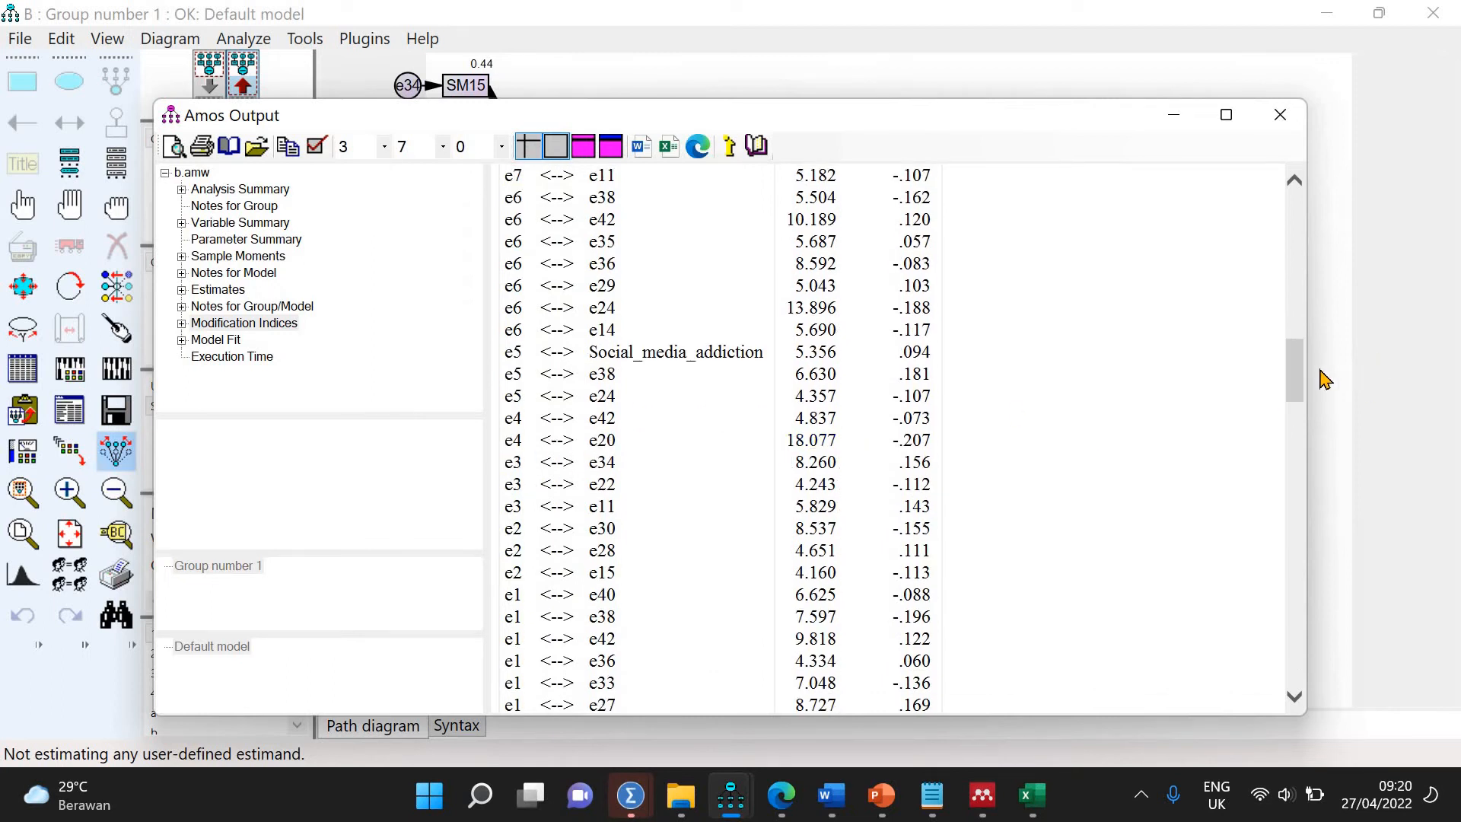
{"action": "left_click_drag", "start_coordinate": [1298, 370], "coordinate": [1299, 405]}
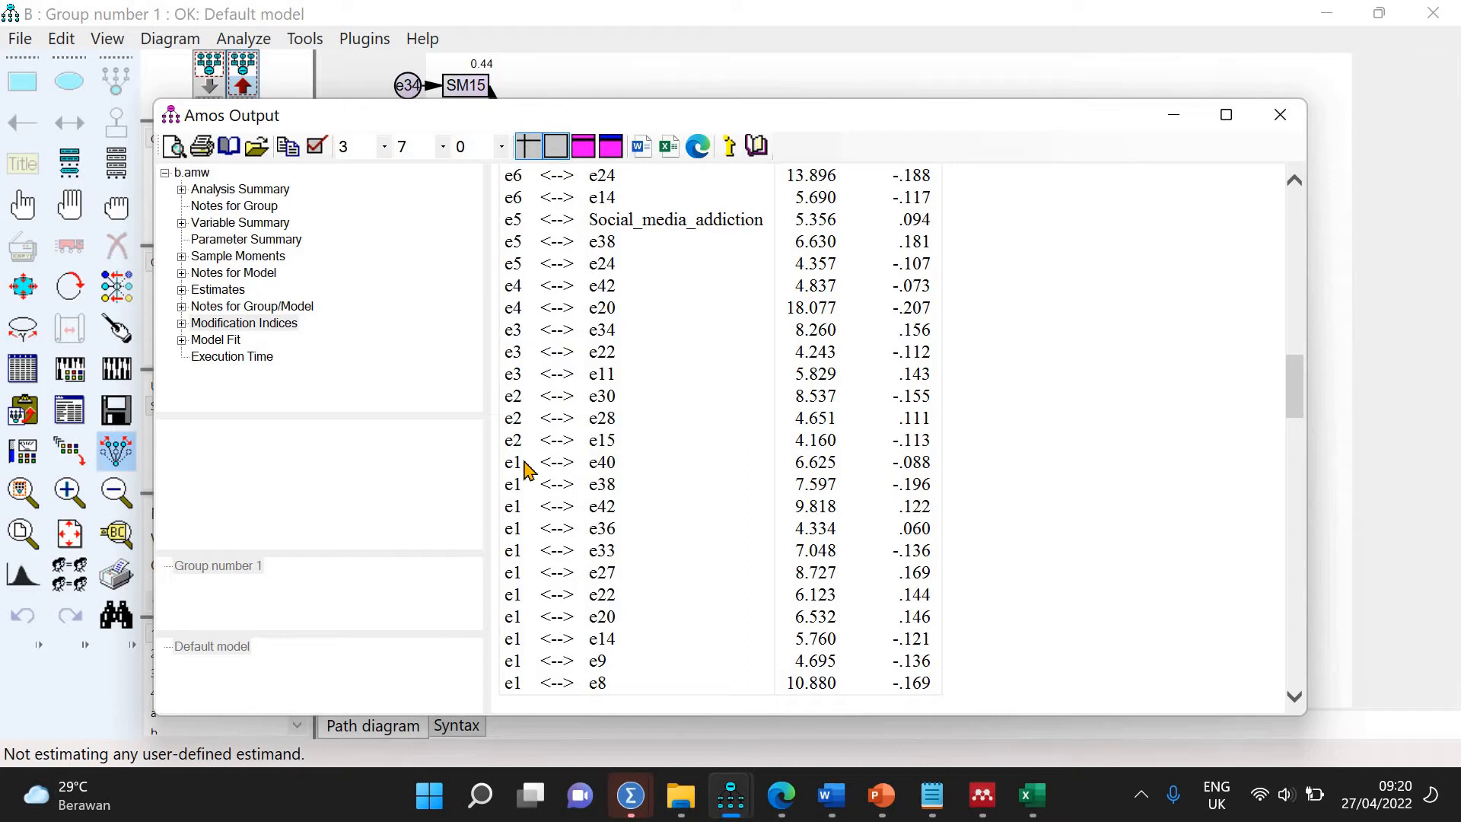
Delete indicator T1 and its error term e1 from Tourism addiction, and fix the T2 path's regression weight at 1
{"action": "left_click", "coordinate": [1352, 519]}
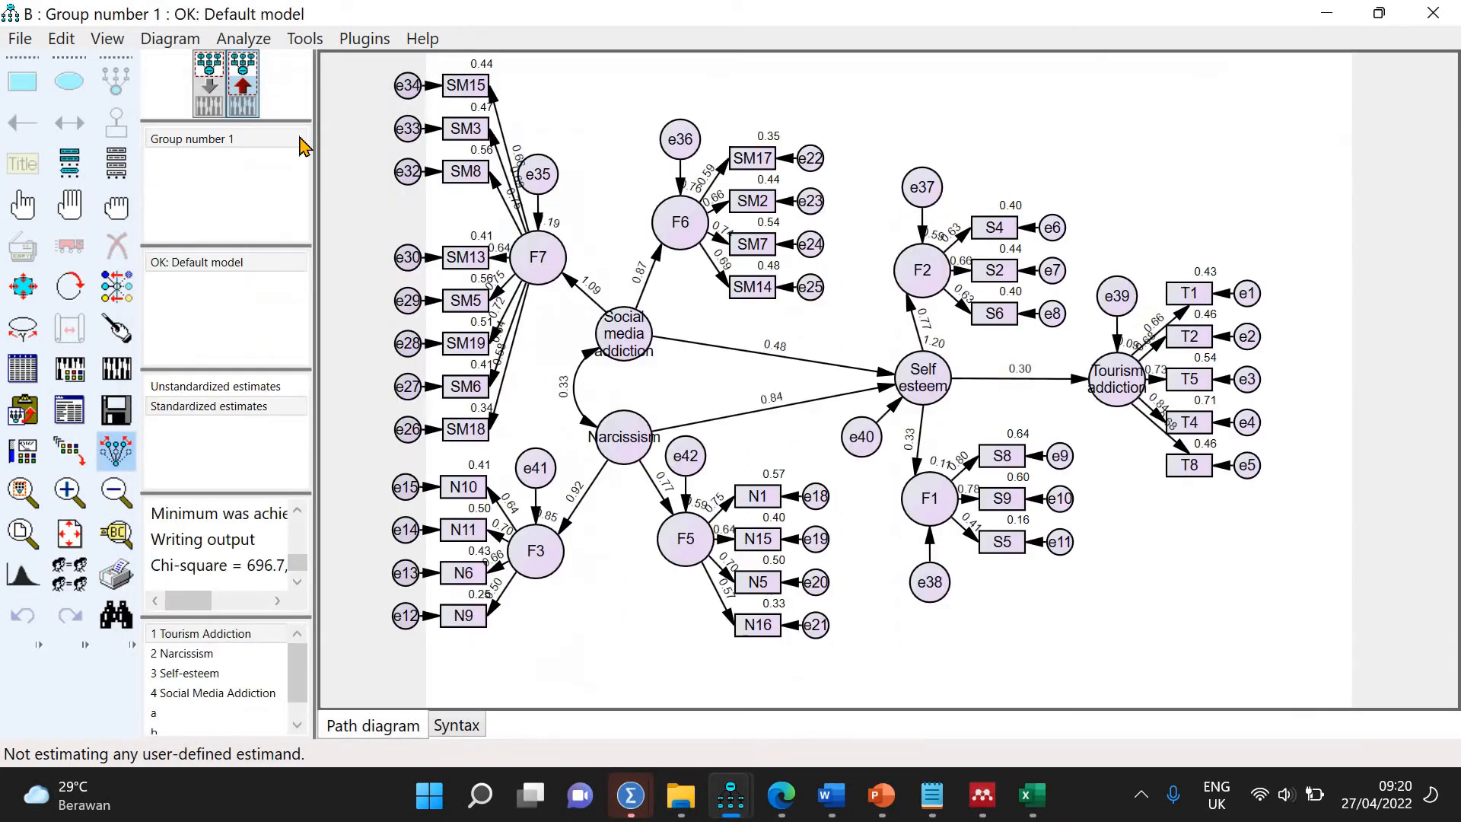
{"action": "left_click", "coordinate": [220, 90]}
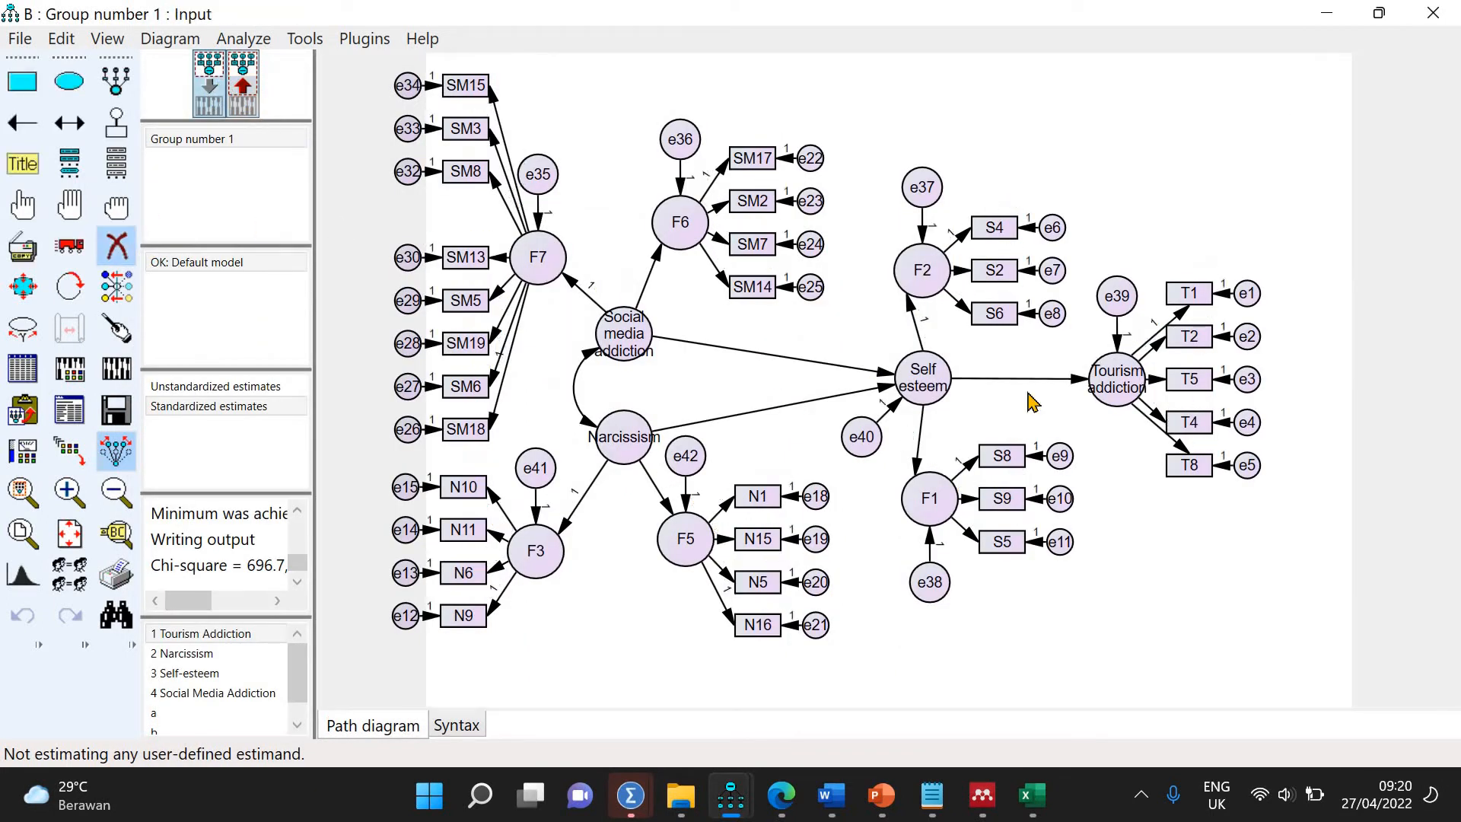
{"action": "left_click", "coordinate": [1189, 293]}
{"action": "left_click", "coordinate": [1246, 294]}
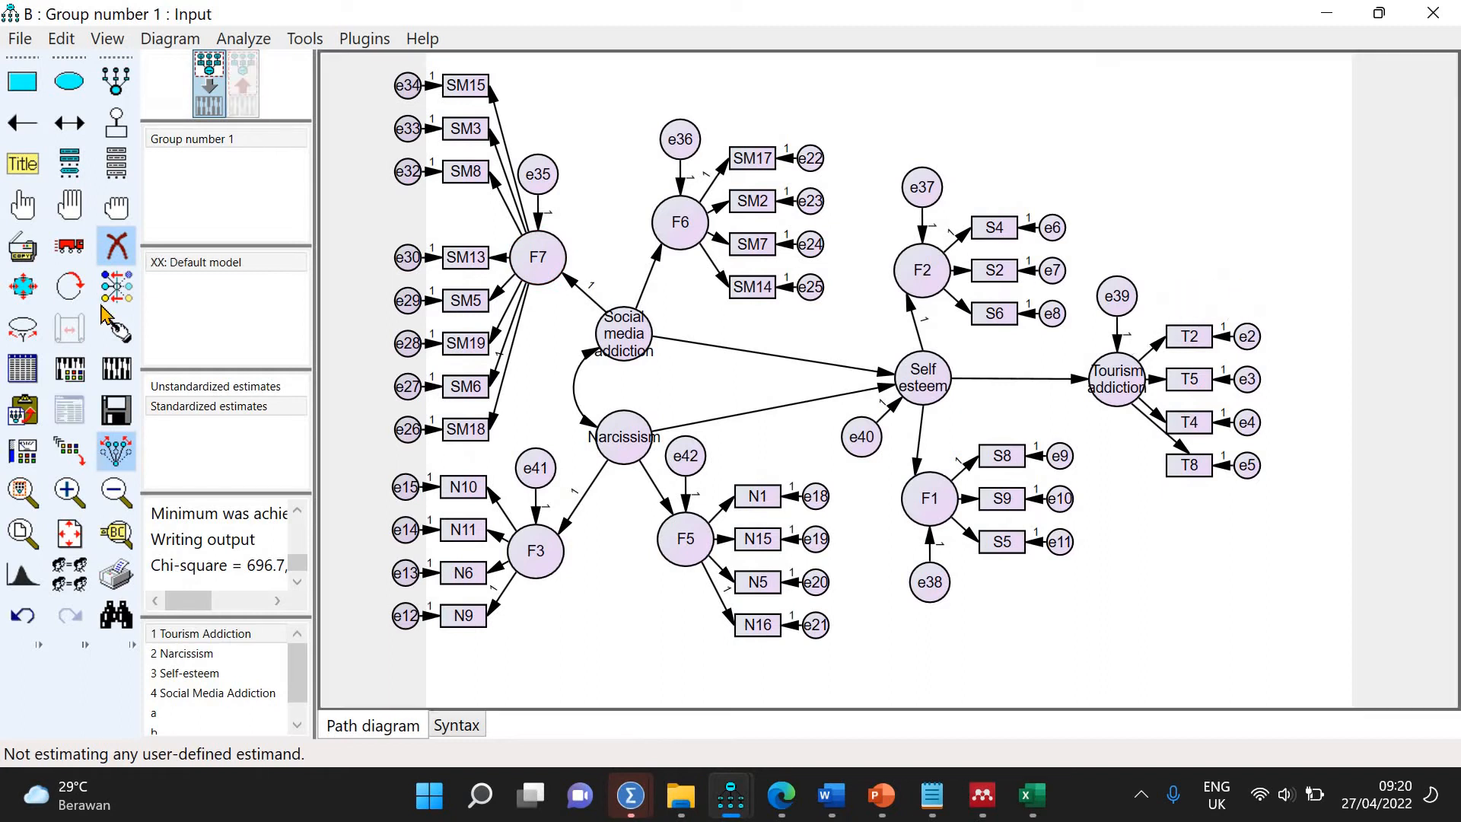
{"action": "left_click", "coordinate": [118, 247]}
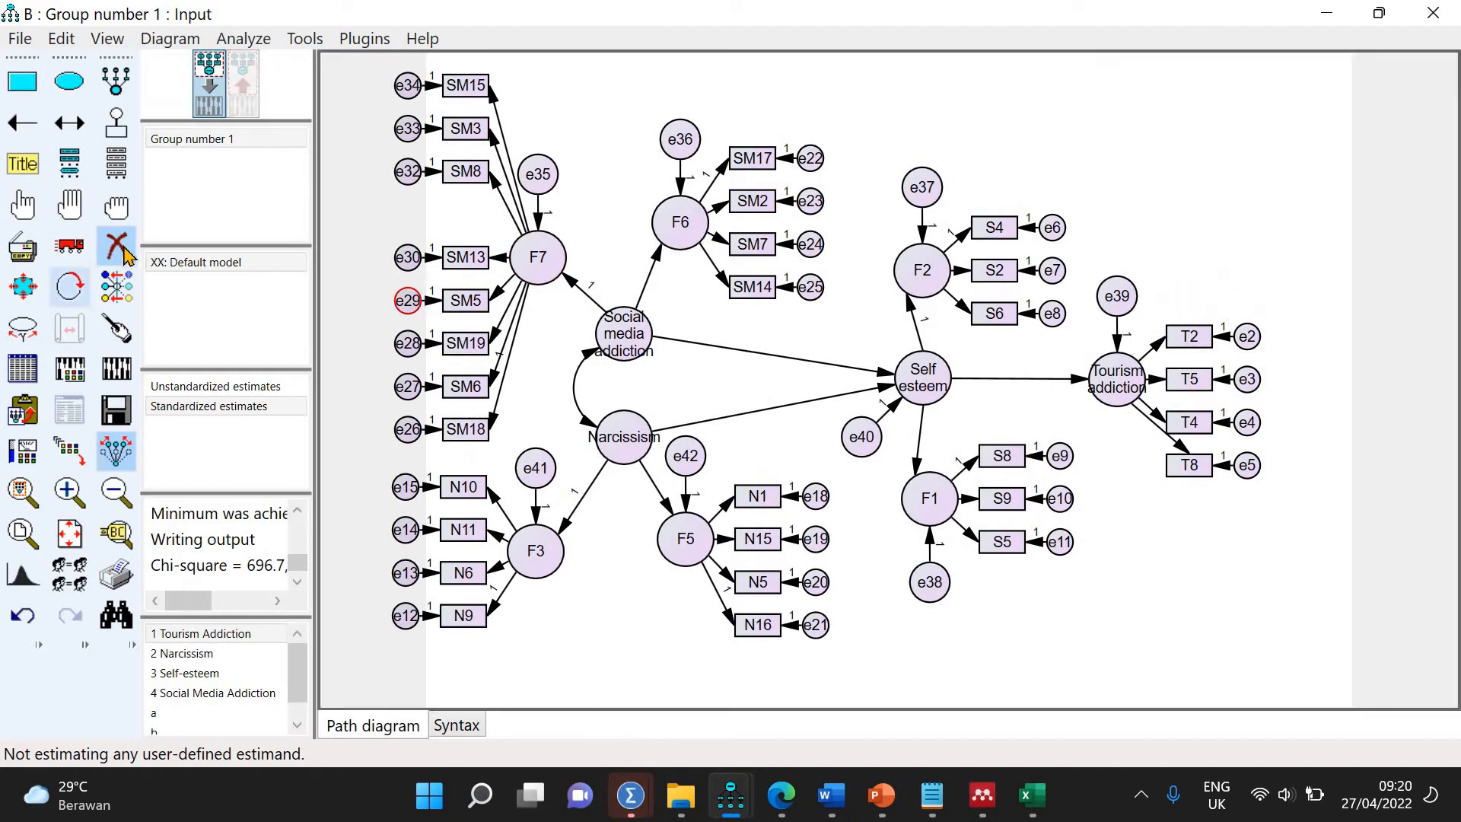
{"action": "double_click", "coordinate": [1156, 354]}
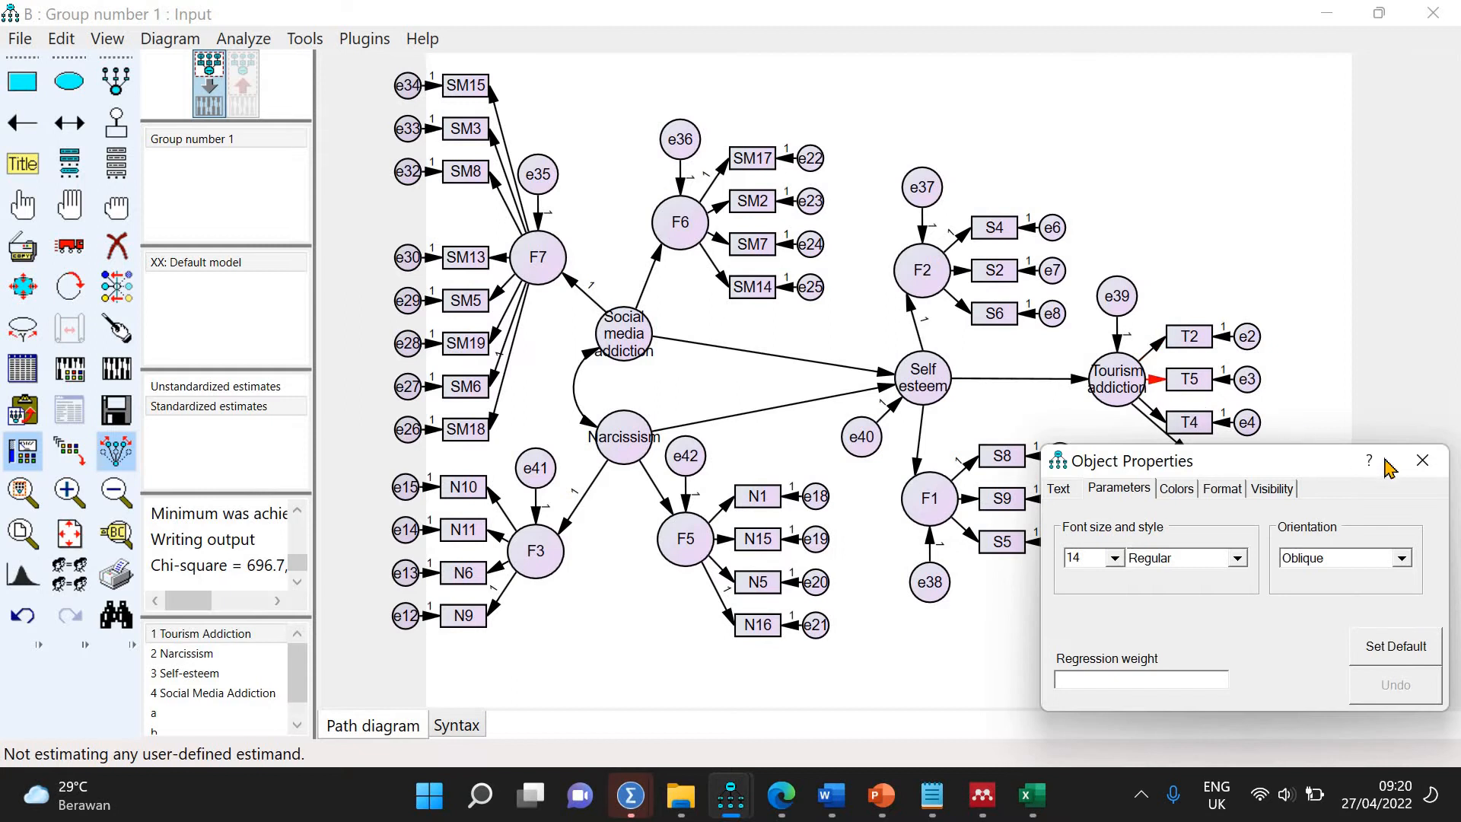
Recalculate the estimates without T1 and examine the model fit and covariance modification indices in the text output
{"action": "left_click", "coordinate": [115, 369]}
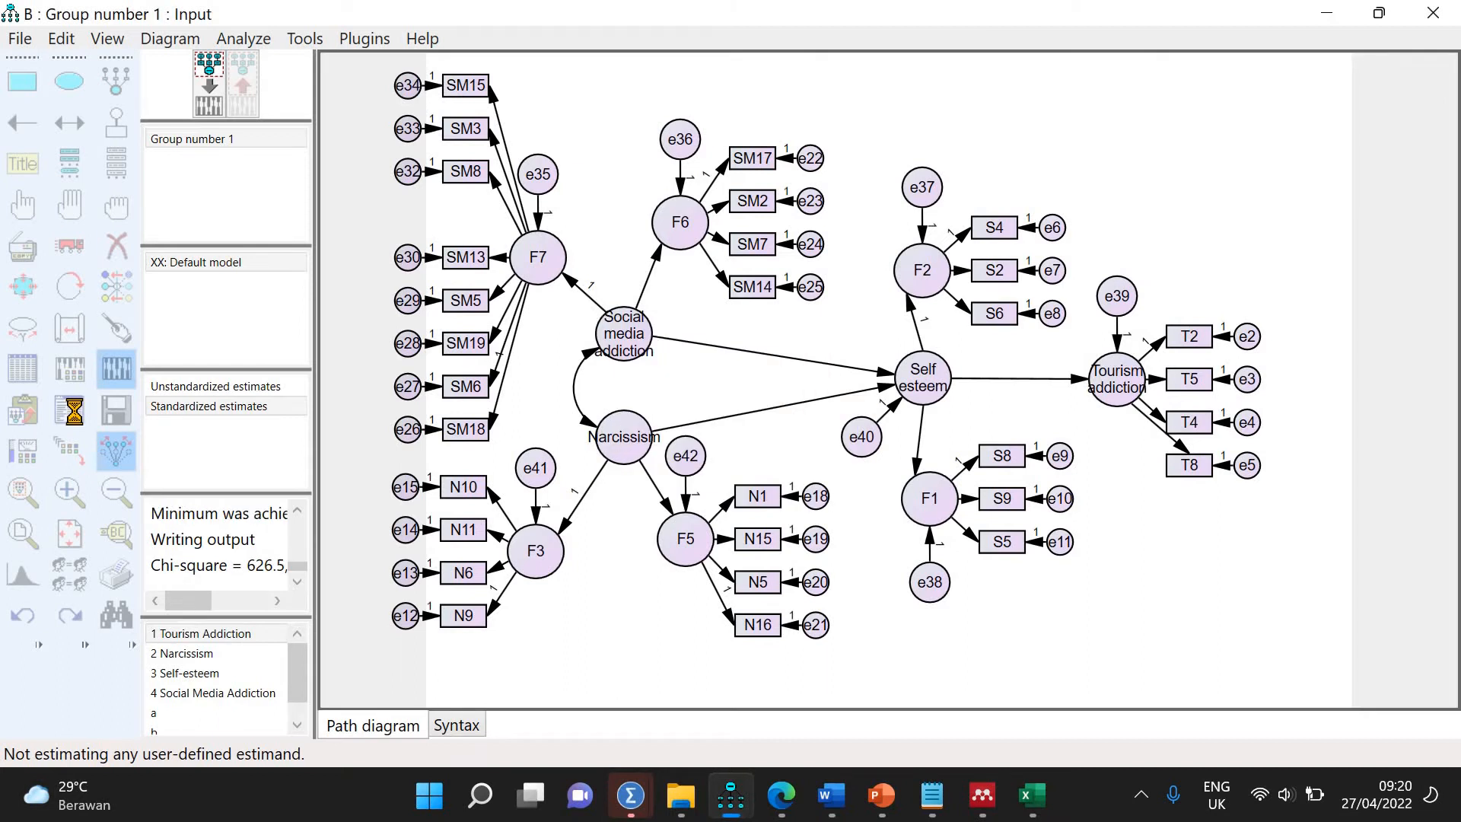
{"action": "left_click", "coordinate": [70, 410]}
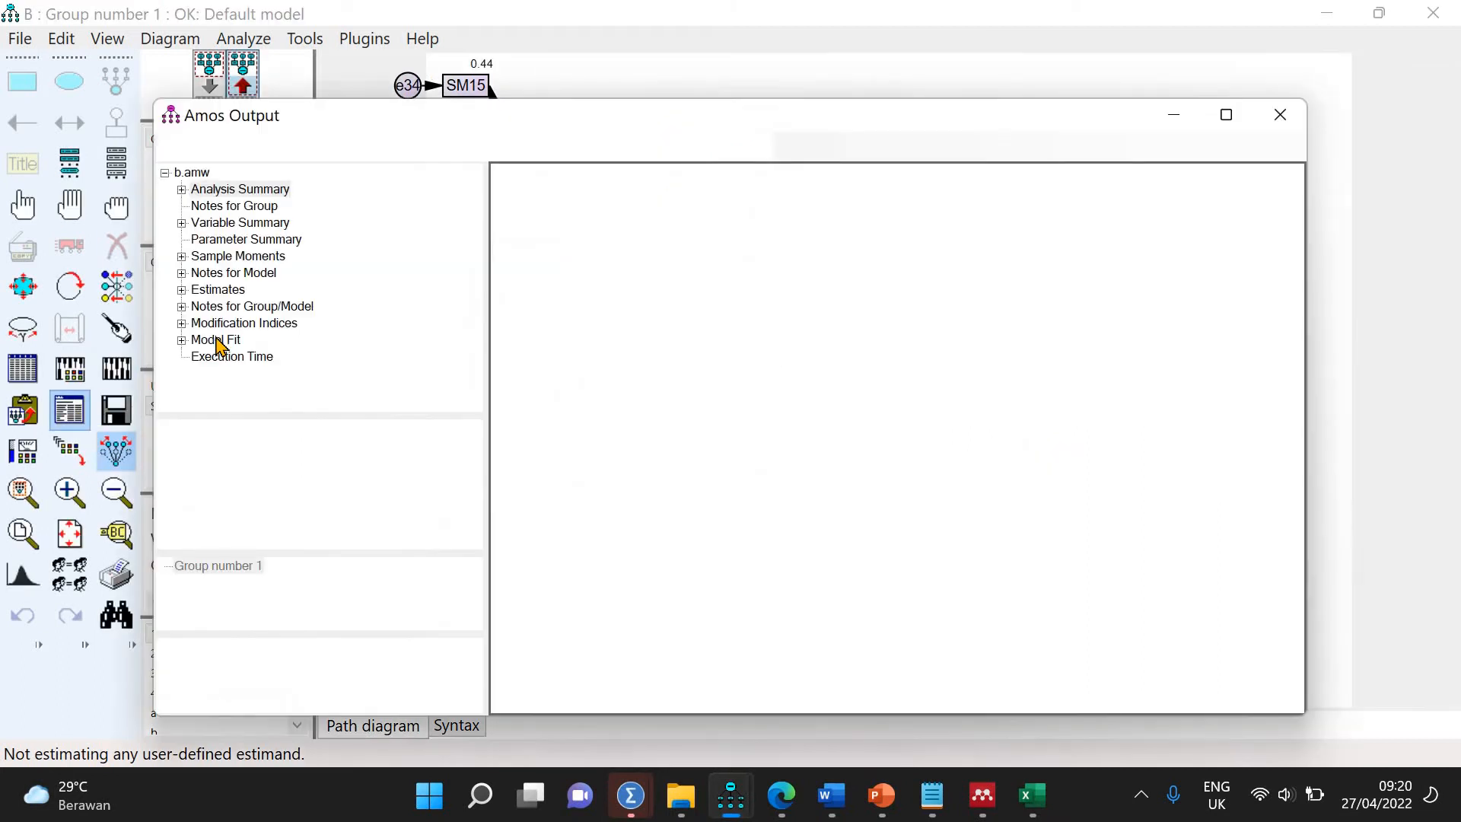
{"action": "left_click", "coordinate": [216, 340]}
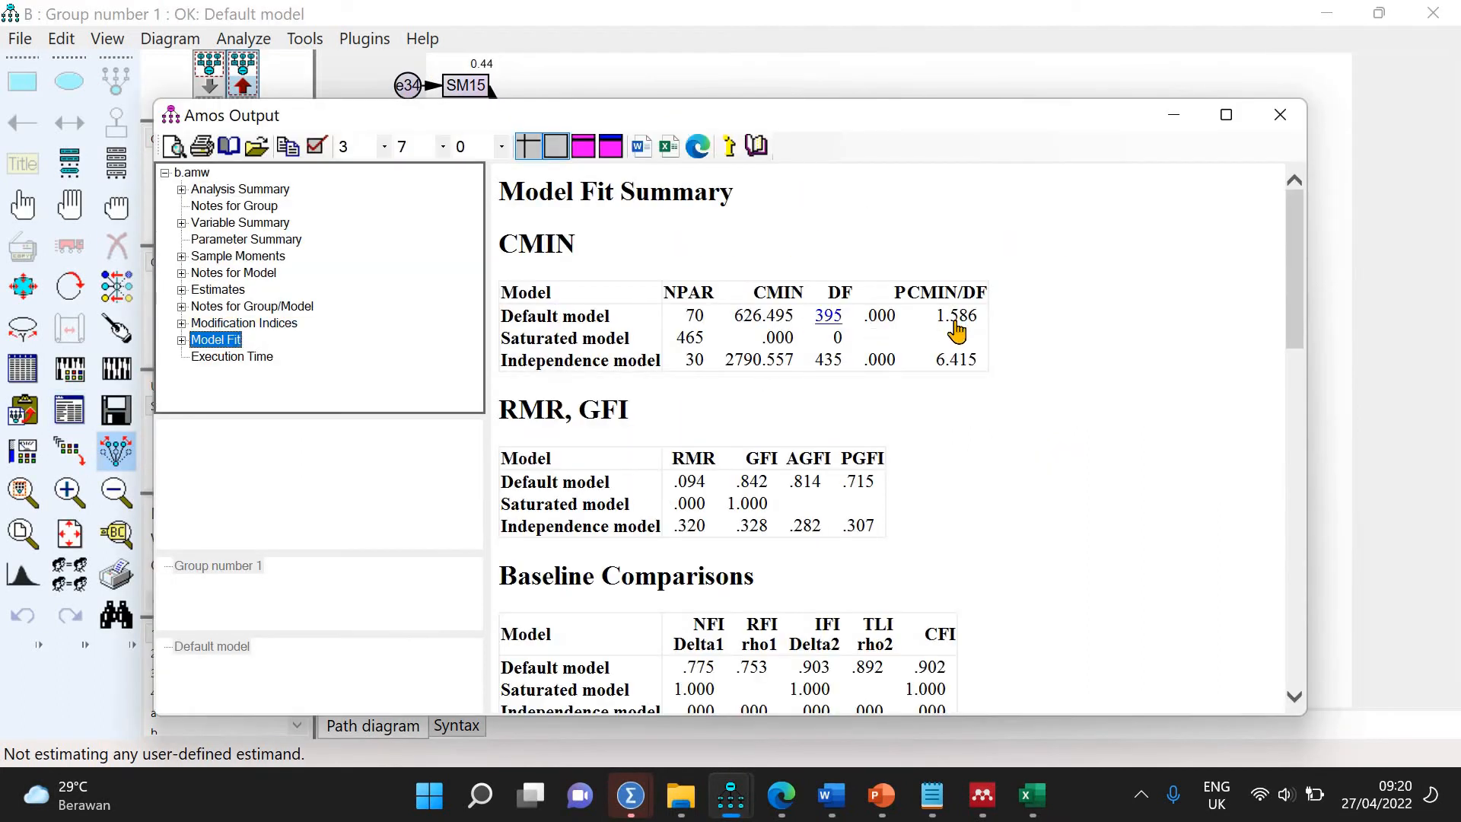
{"action": "left_click", "coordinate": [286, 326]}
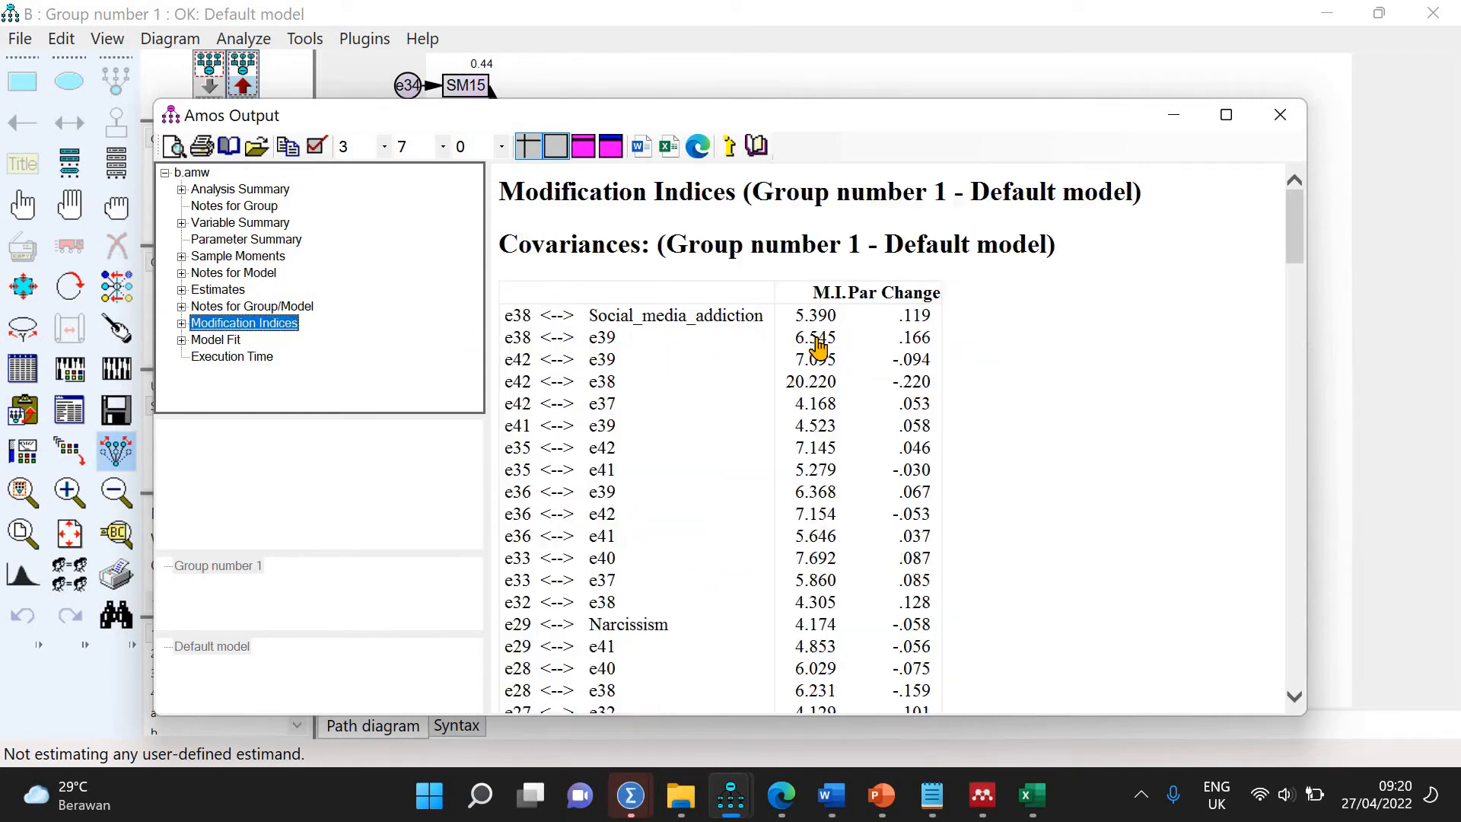
{"action": "scroll", "coordinate": [1301, 342], "scroll_direction": "down", "scroll_amount": 18}
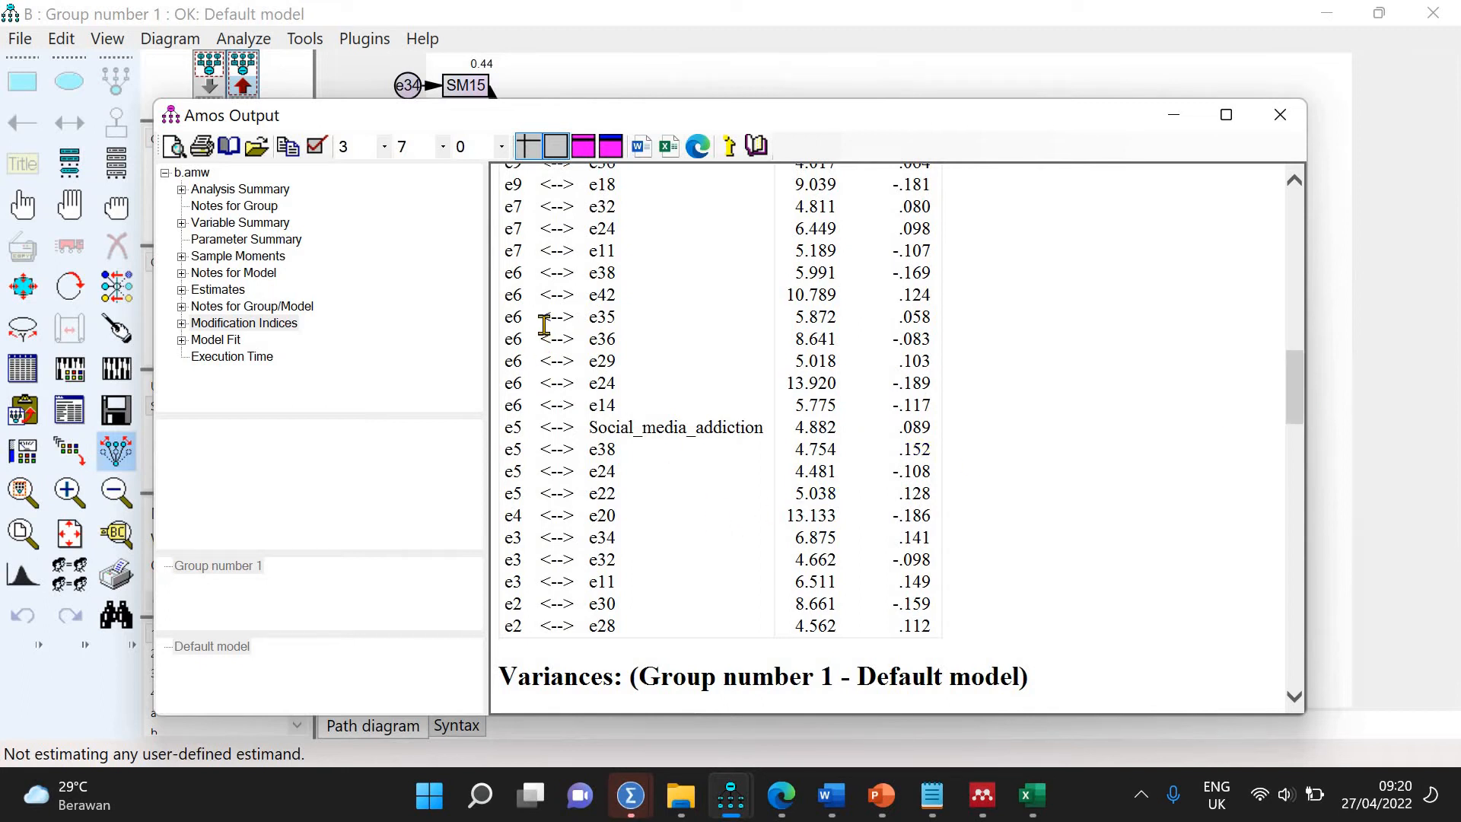
Delete the observed indicator S4 and its error term e6 from factor F2
{"action": "left_click", "coordinate": [210, 84]}
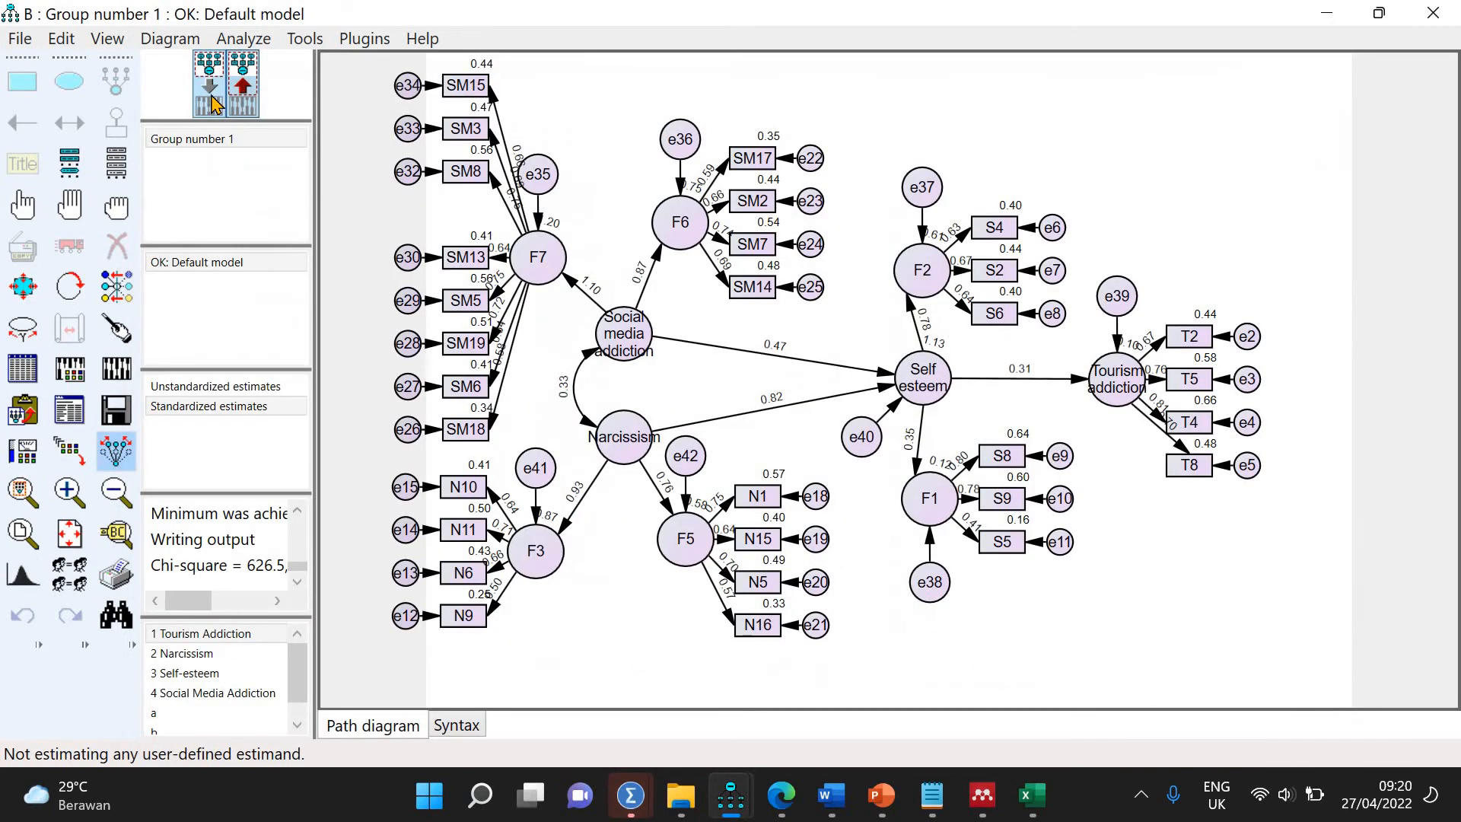
{"action": "left_click", "coordinate": [118, 245]}
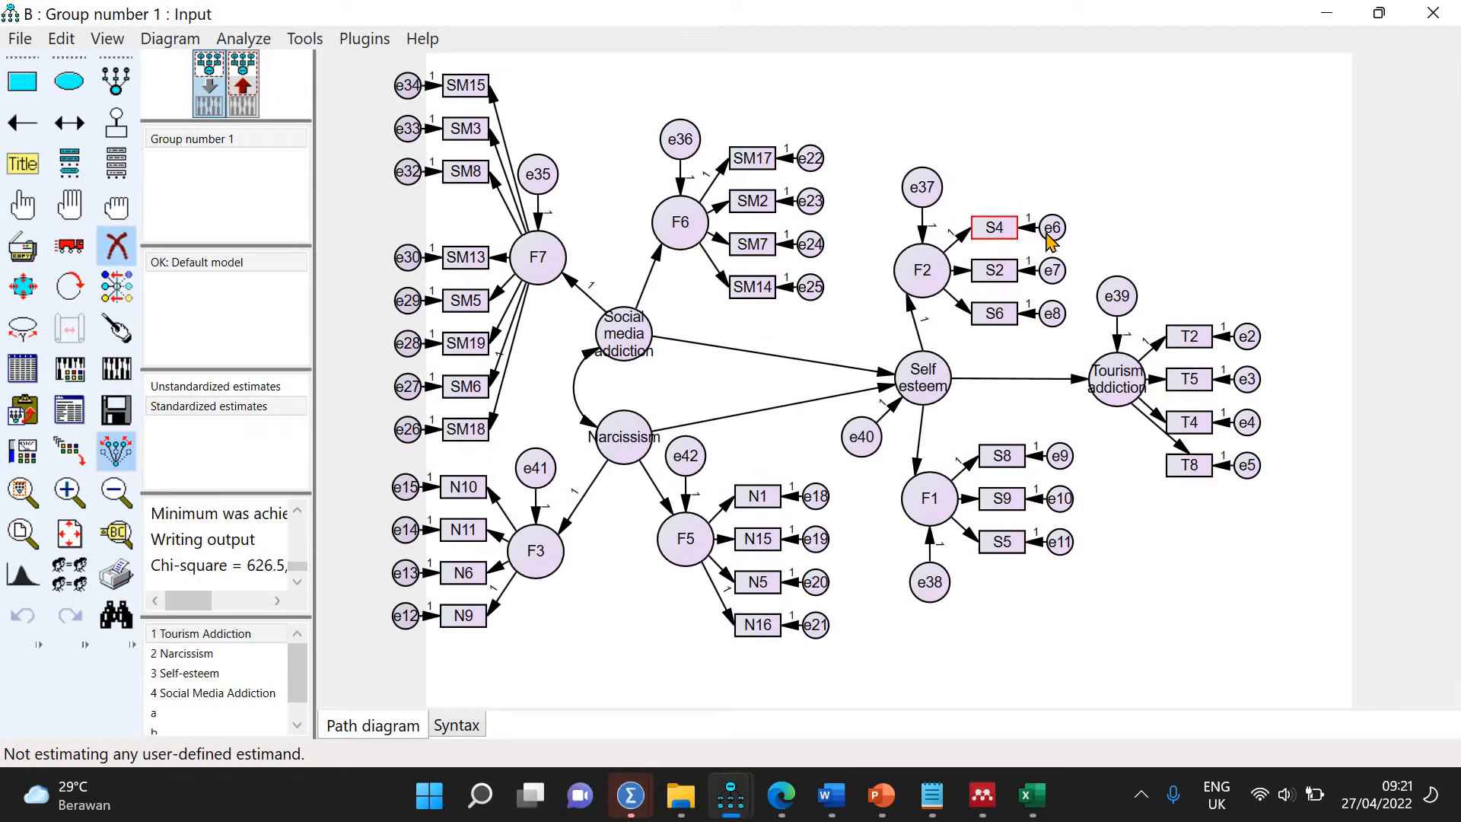
{"action": "left_click", "coordinate": [1005, 229]}
{"action": "left_click", "coordinate": [1047, 233]}
{"action": "left_click", "coordinate": [131, 248]}
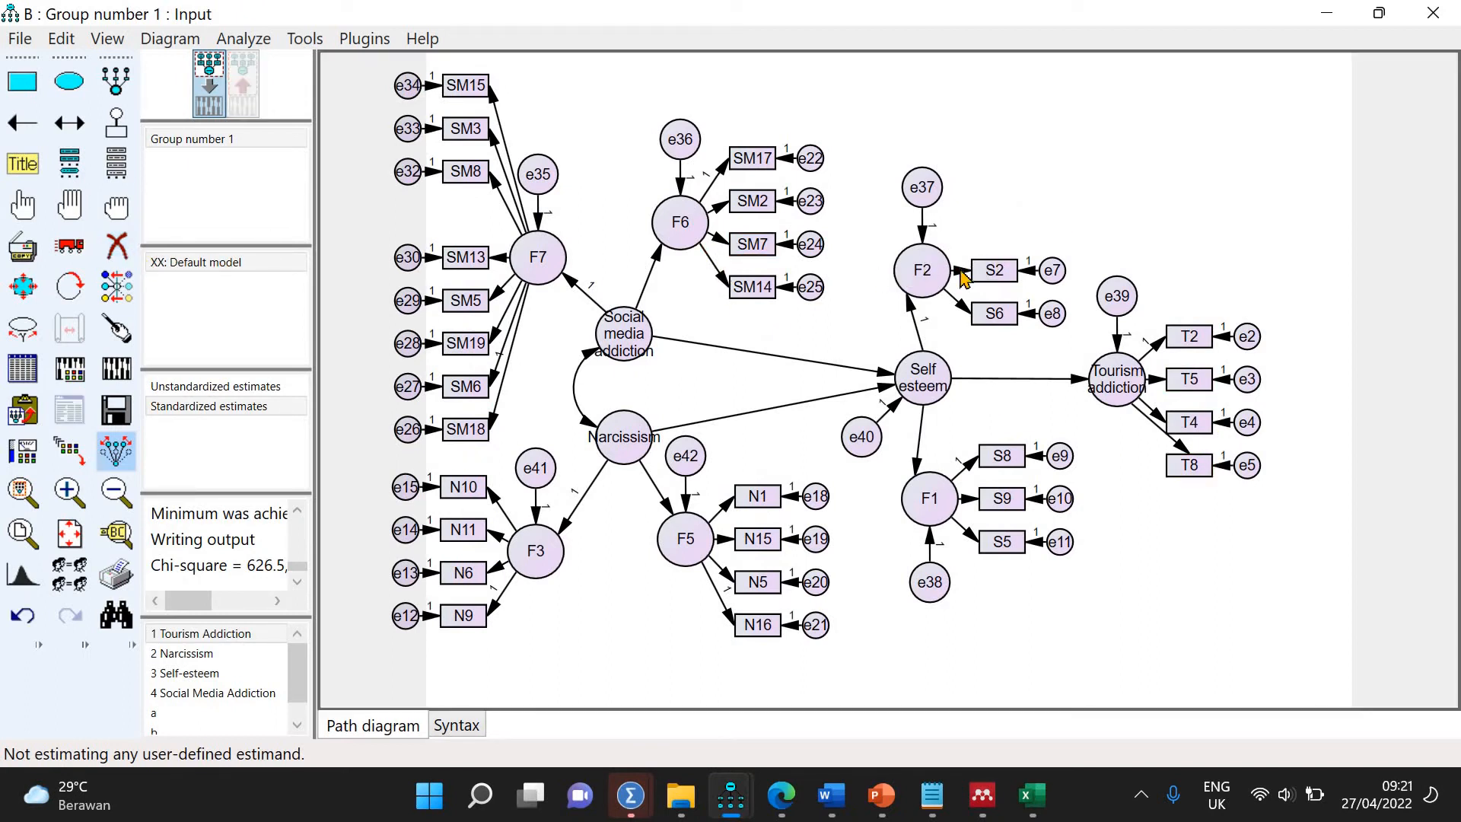
Fix the regression weight of the path from F2 to S2 at 1
{"action": "key", "text": "ctrl+o"}
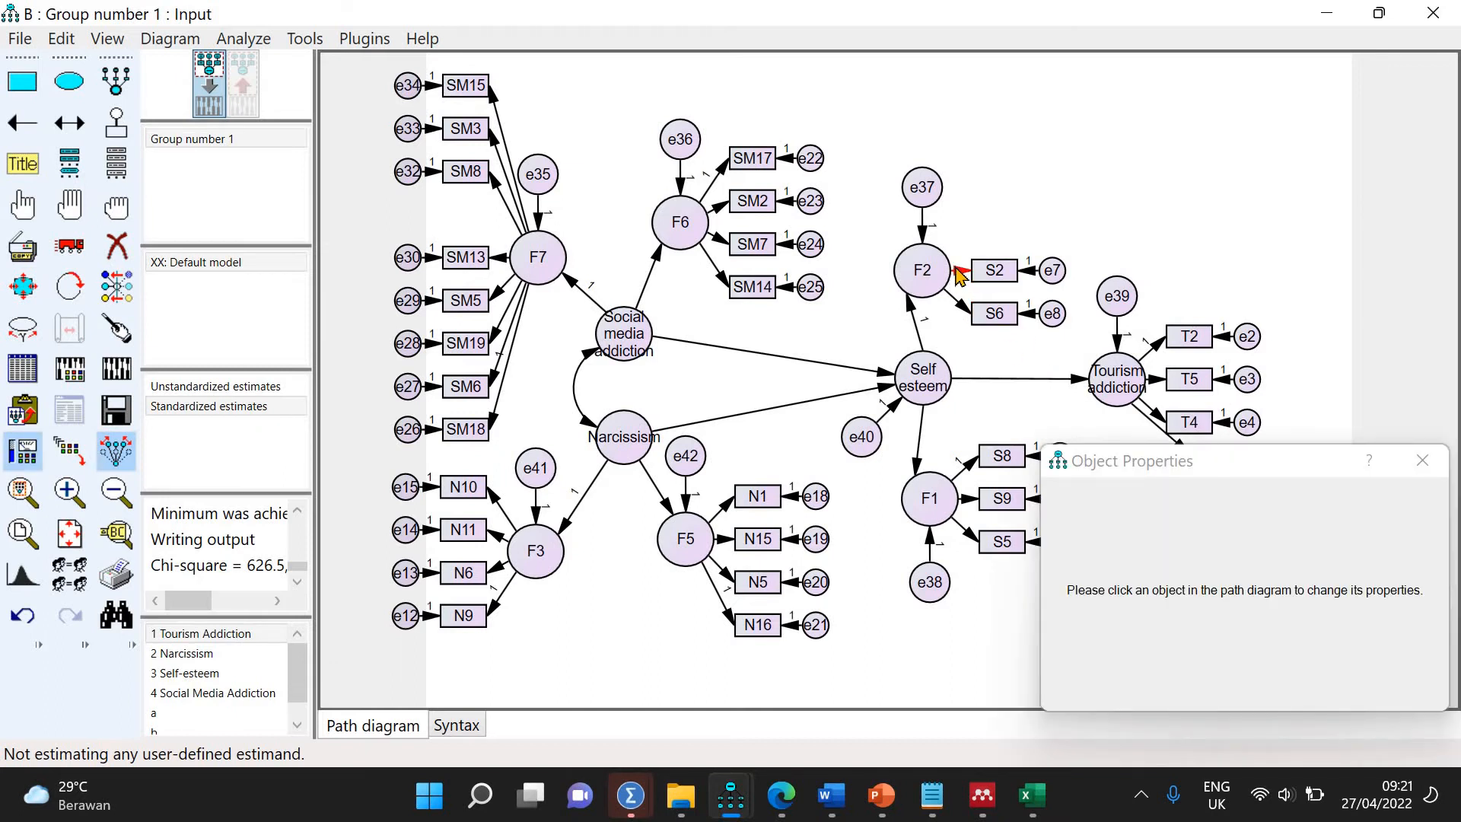
{"action": "left_click", "coordinate": [960, 277]}
{"action": "type", "text": "1"}
{"action": "left_click", "coordinate": [1422, 461]}
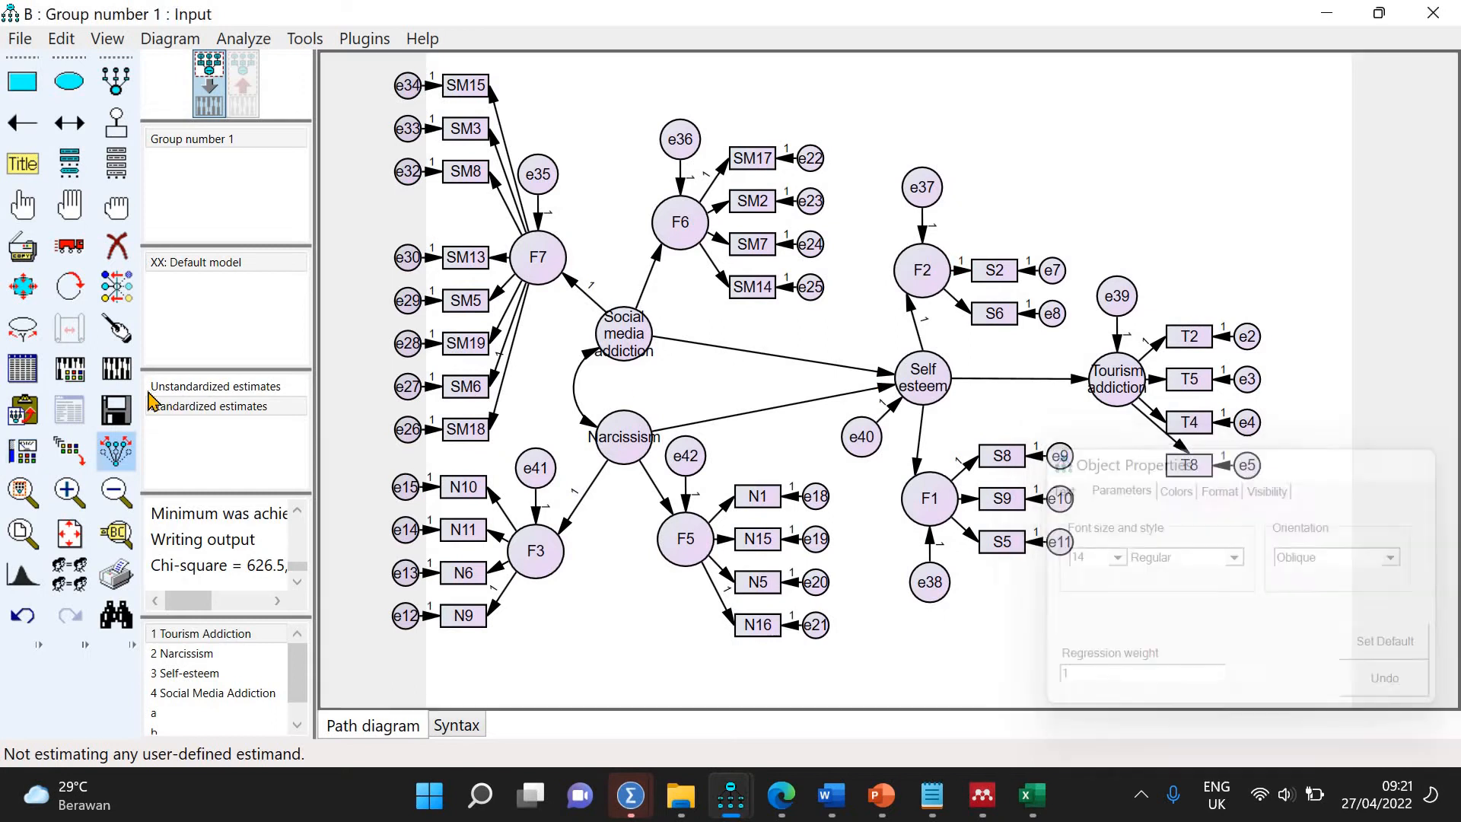
Recalculate the estimates without S4 and examine the model fit summary and covariance modification indices in the text output
{"action": "left_click", "coordinate": [118, 371]}
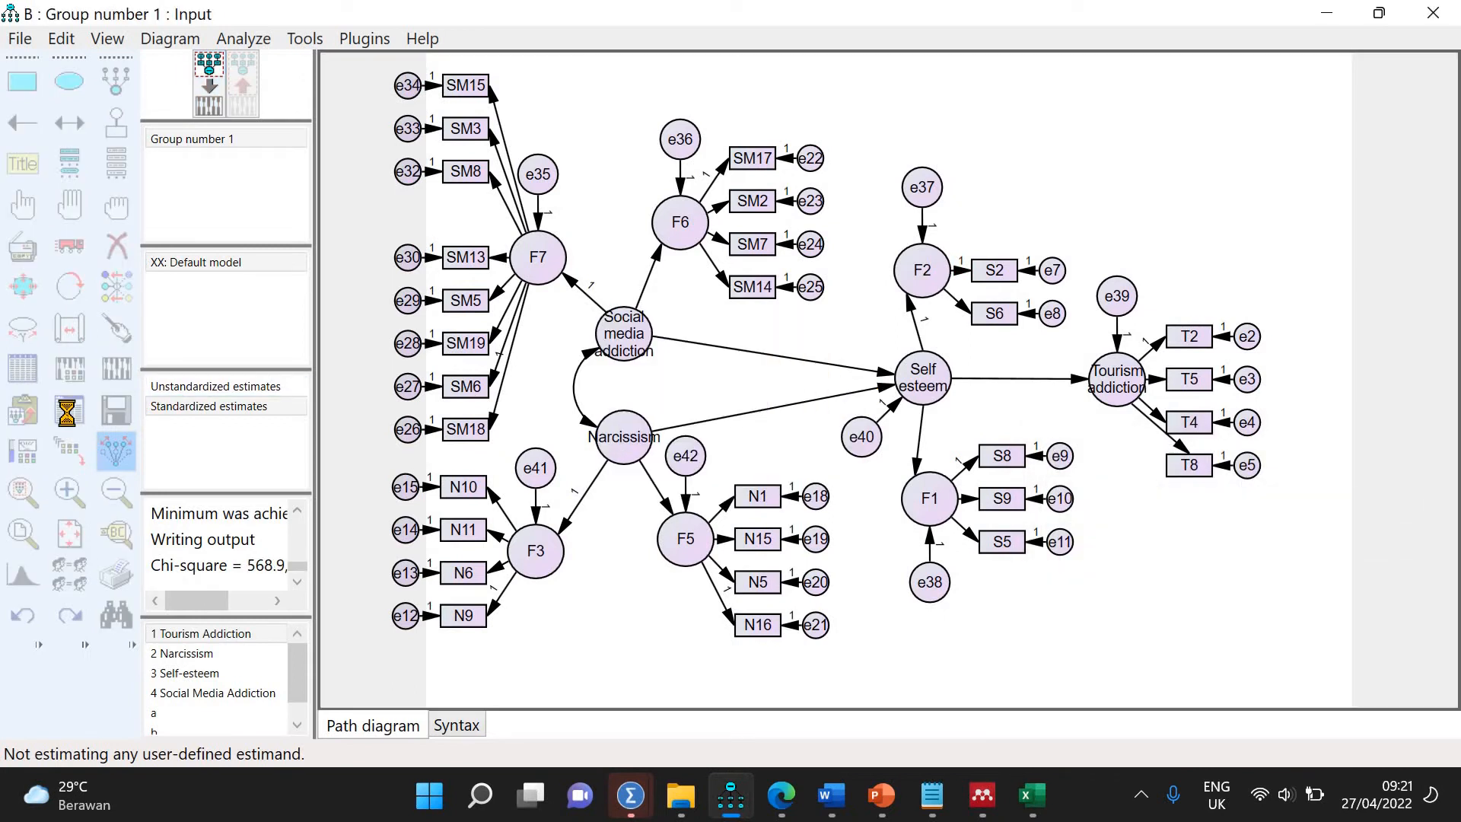
{"action": "left_click", "coordinate": [69, 411]}
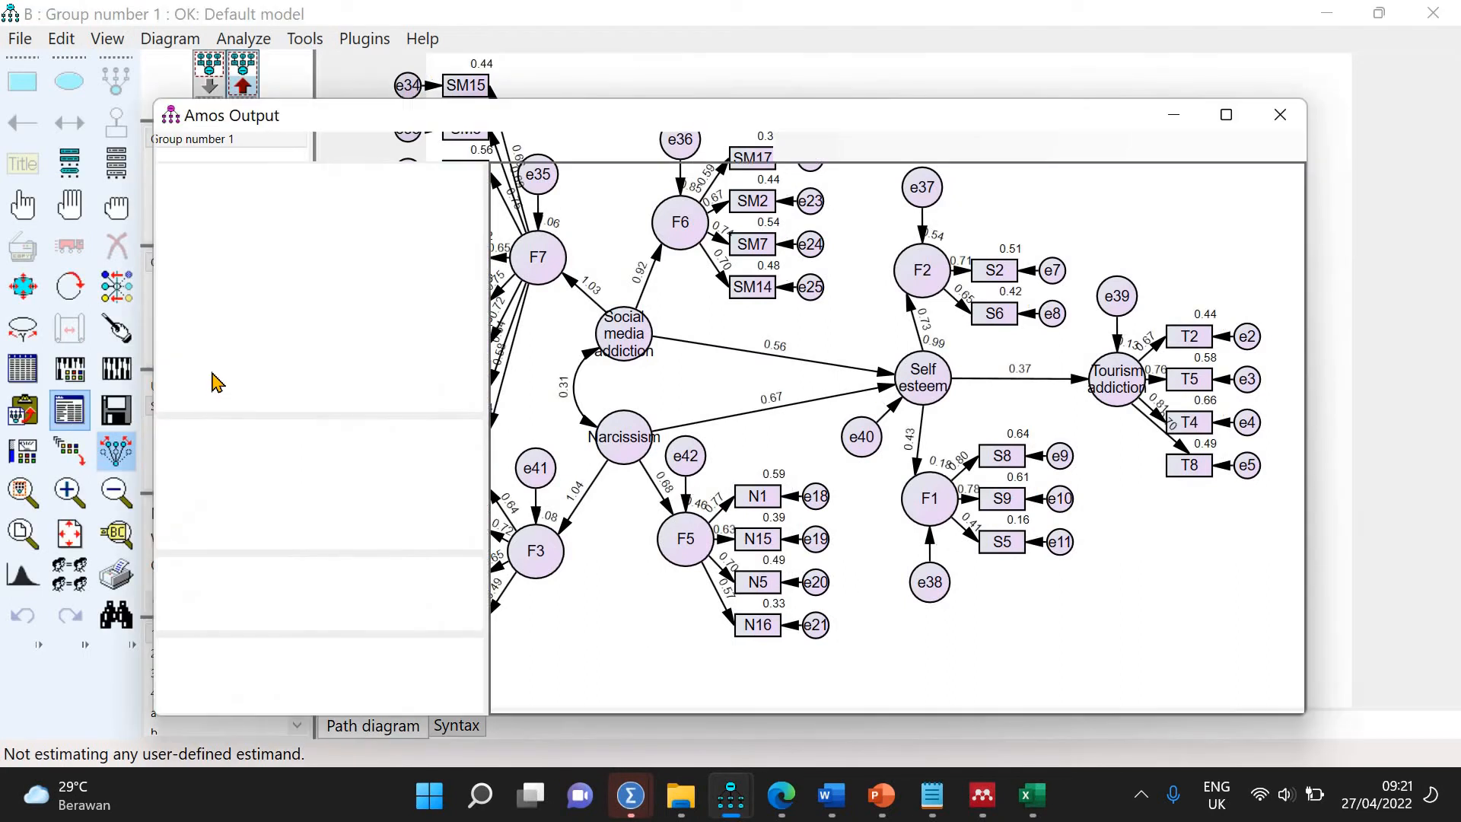
{"action": "left_click", "coordinate": [222, 342]}
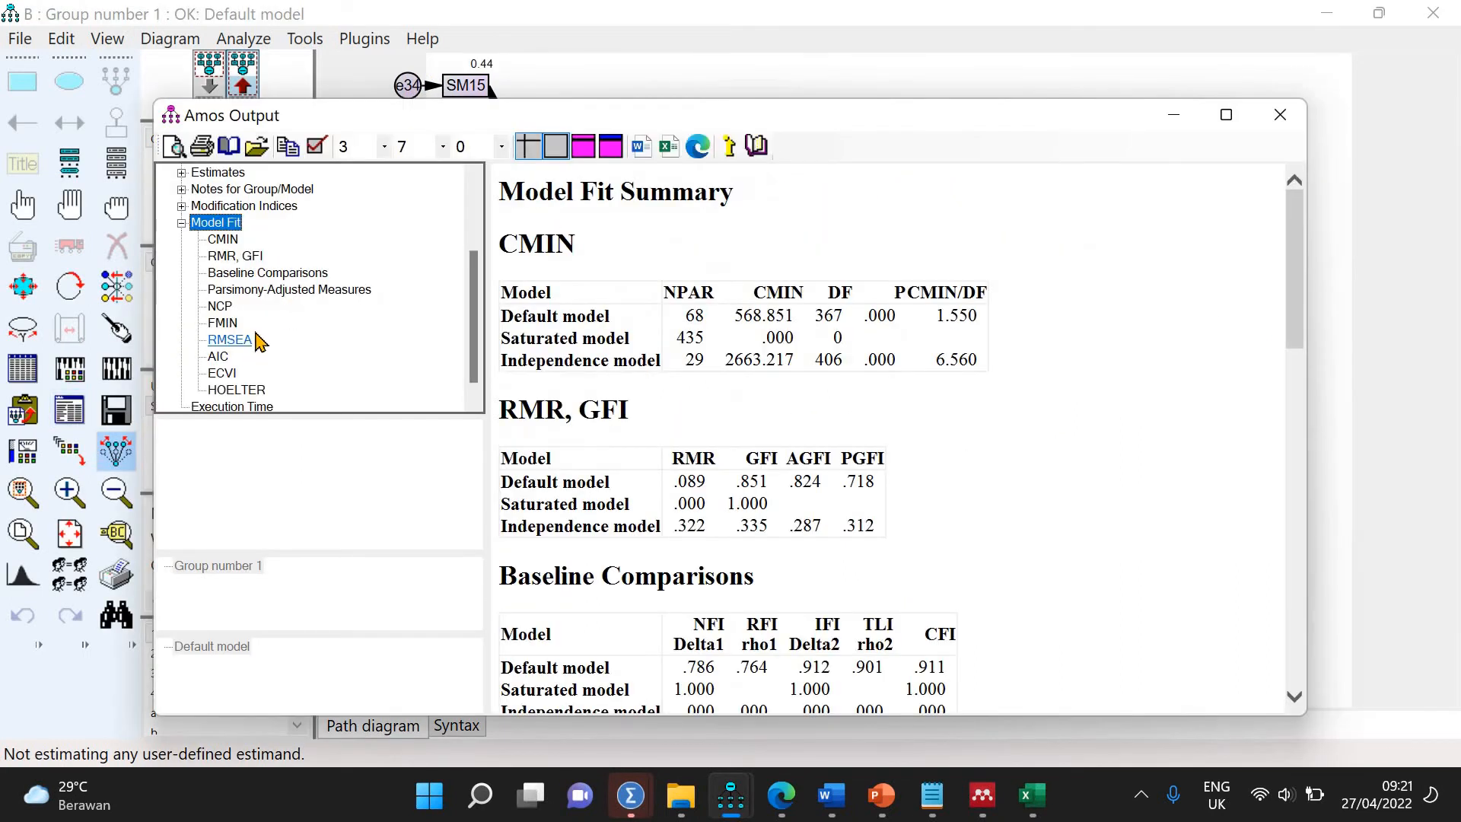
{"action": "left_click", "coordinate": [181, 222]}
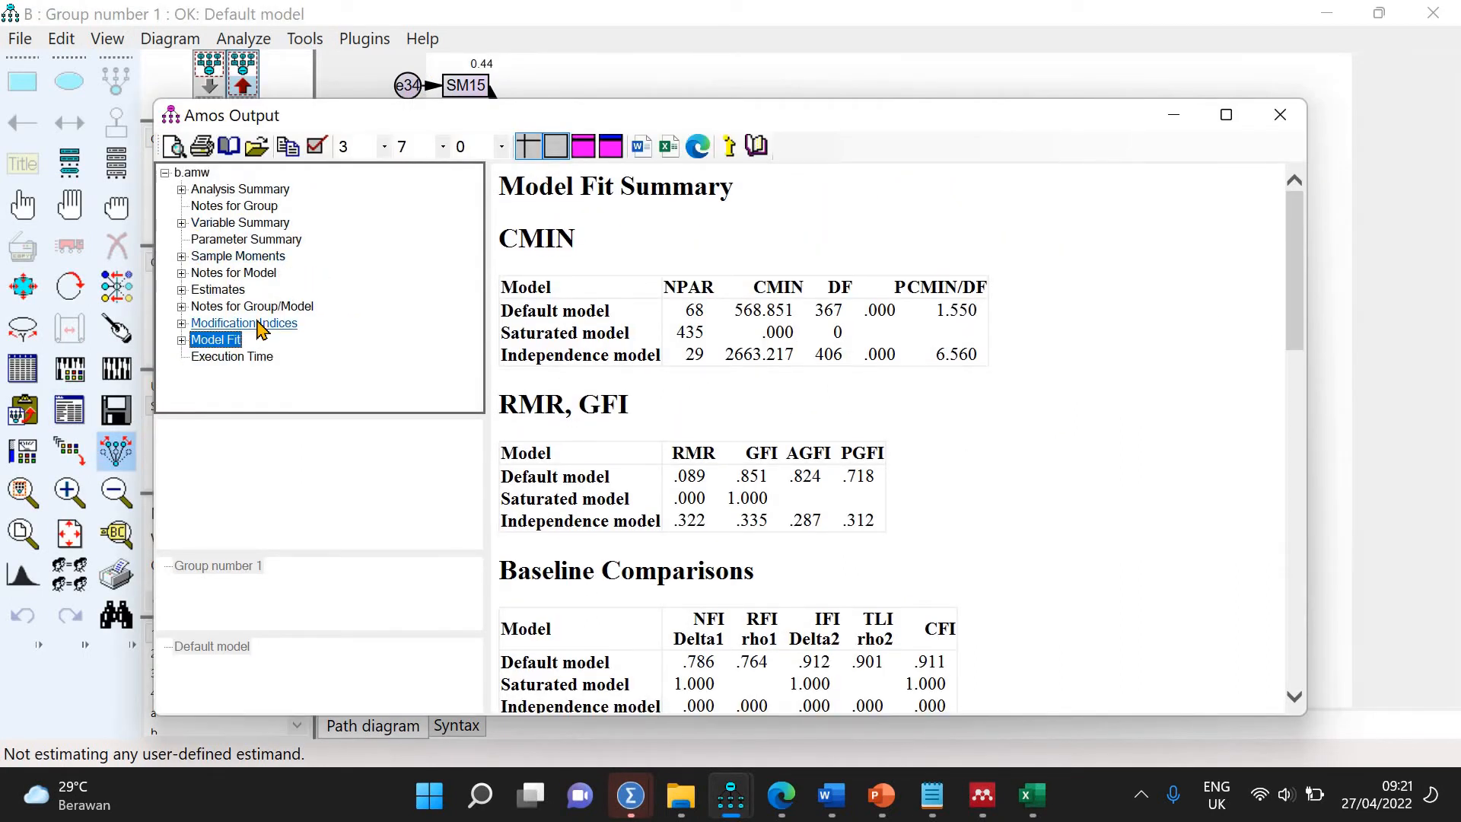
{"action": "left_click", "coordinate": [257, 325]}
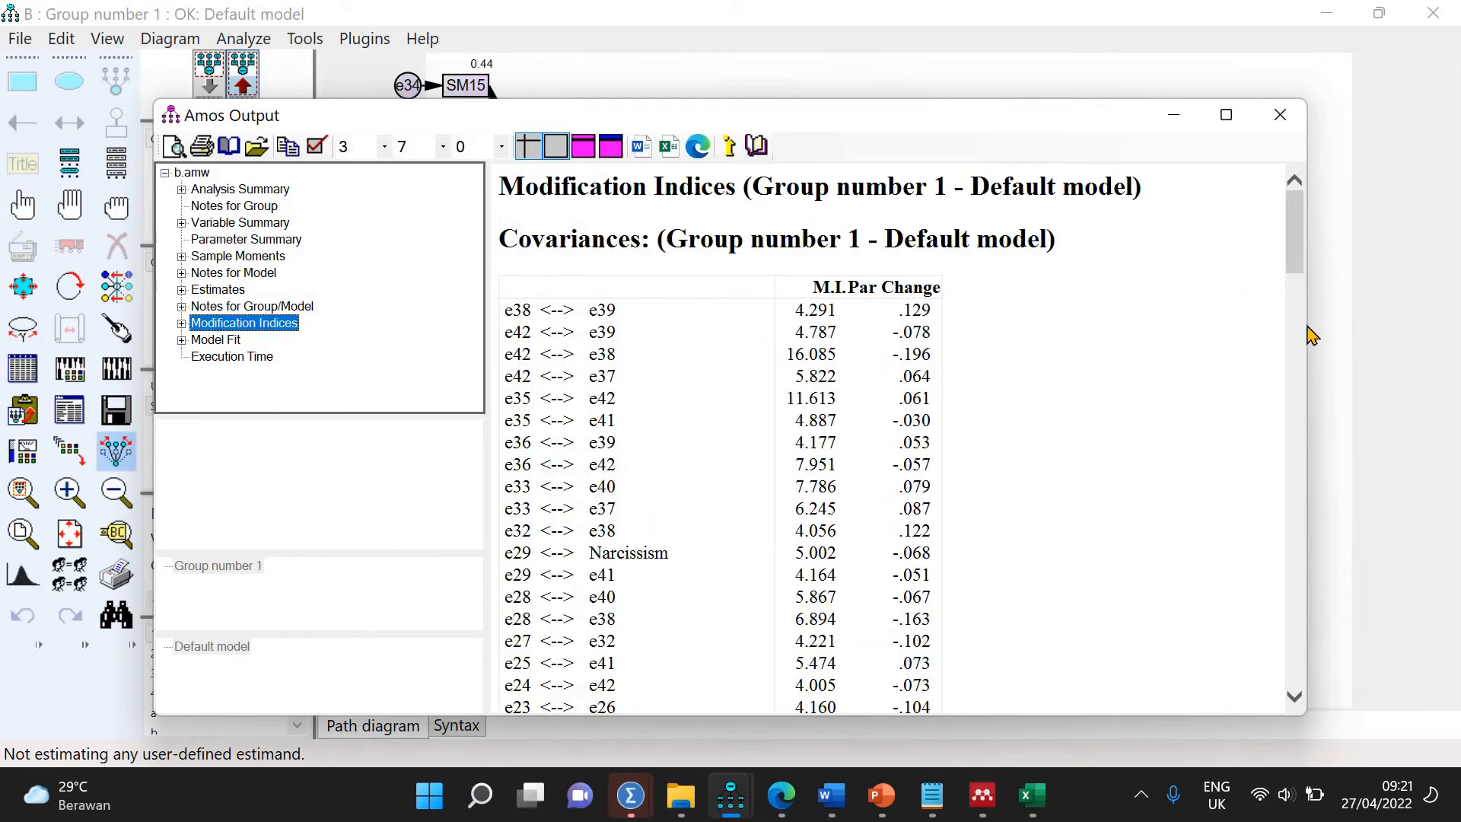
{"action": "left_click_drag", "start_coordinate": [1295, 240], "coordinate": [1324, 336]}
{"action": "scroll", "coordinate": [1336, 322], "scroll_direction": "up", "scroll_amount": 2}
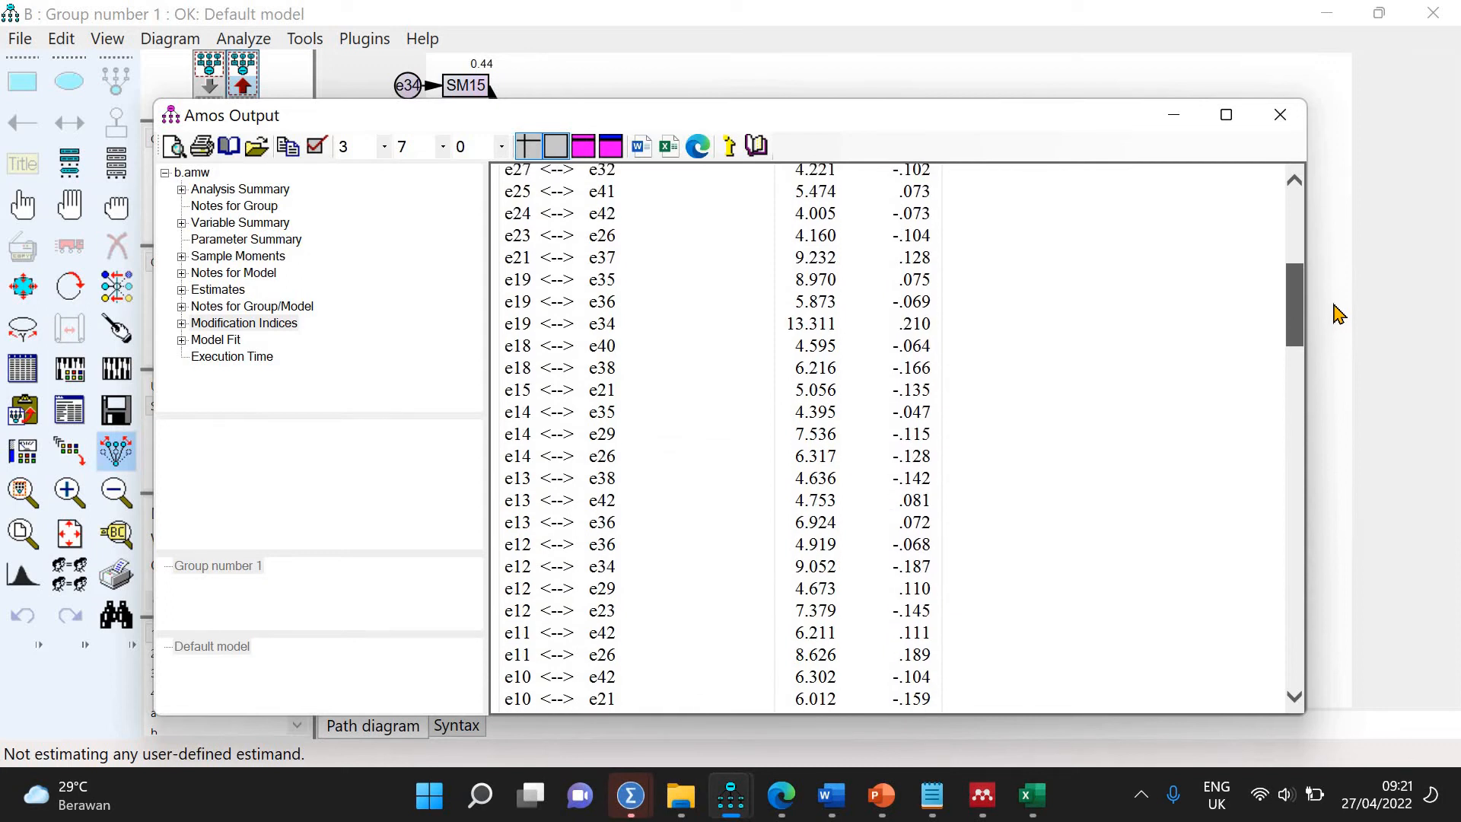
{"action": "scroll", "coordinate": [1339, 314], "scroll_direction": "up", "scroll_amount": 5}
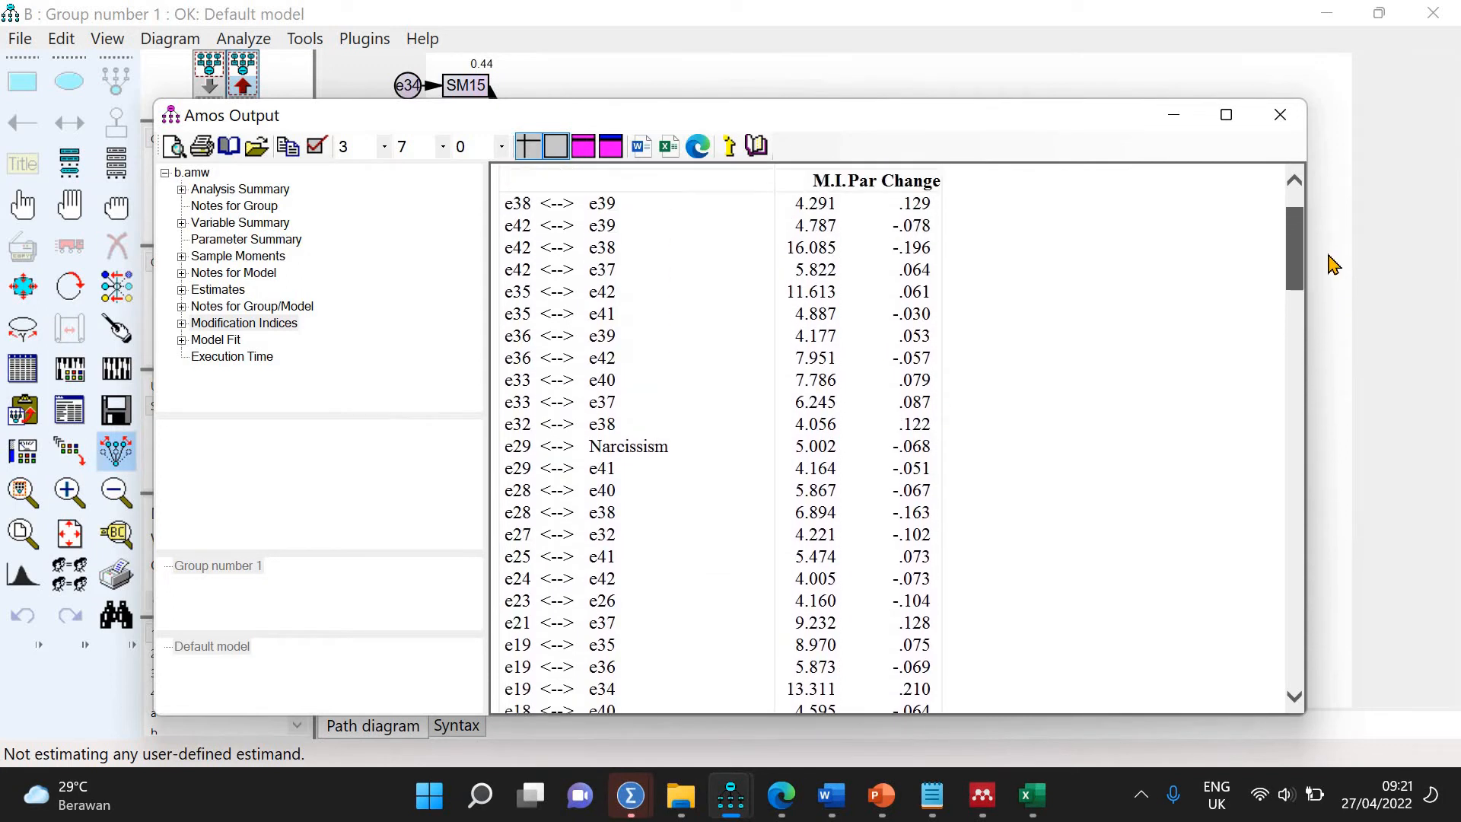
{"action": "scroll", "coordinate": [1333, 264], "scroll_direction": "down", "scroll_amount": 4}
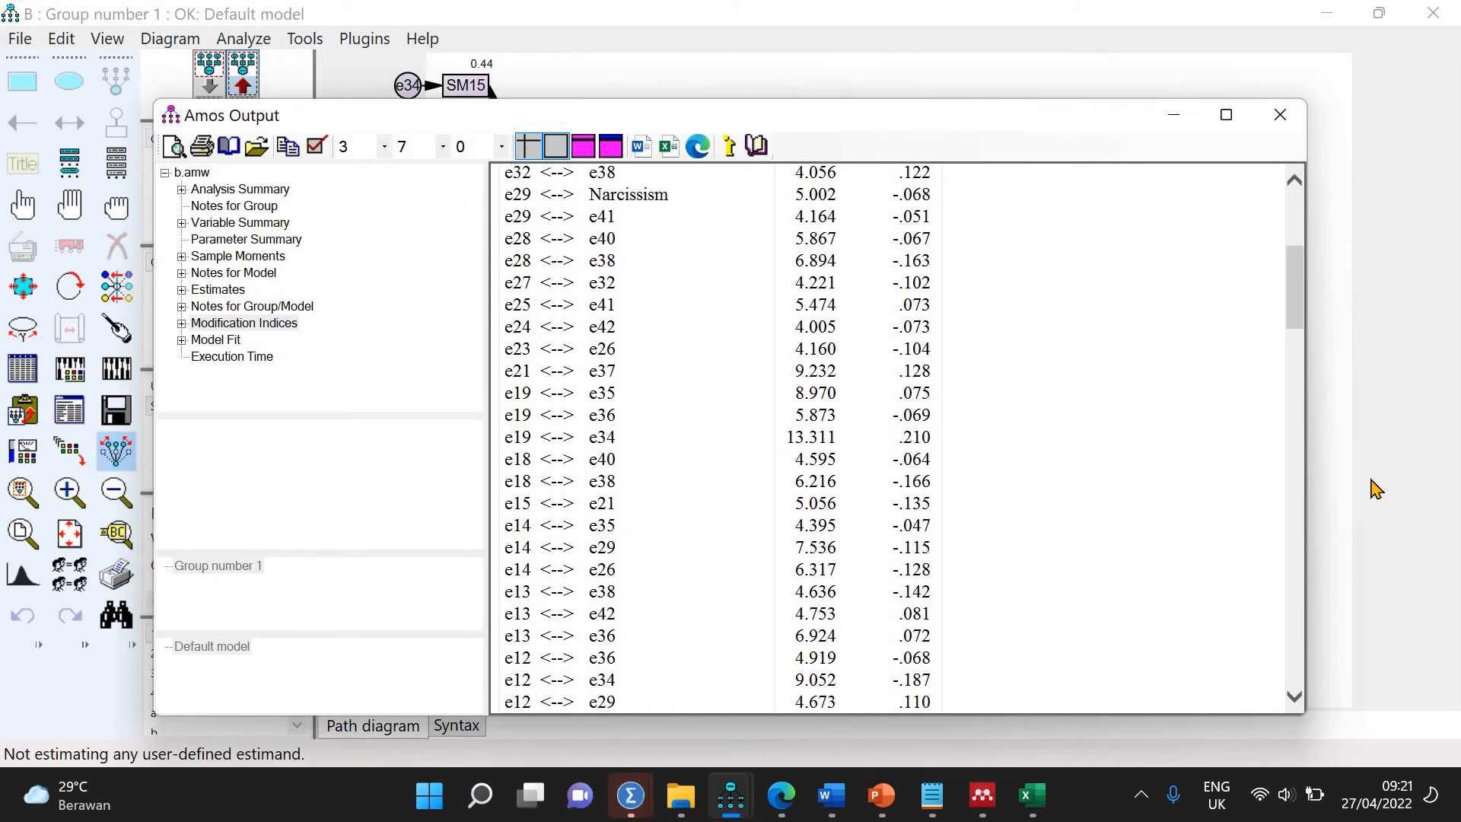
{"action": "left_click", "coordinate": [1328, 454]}
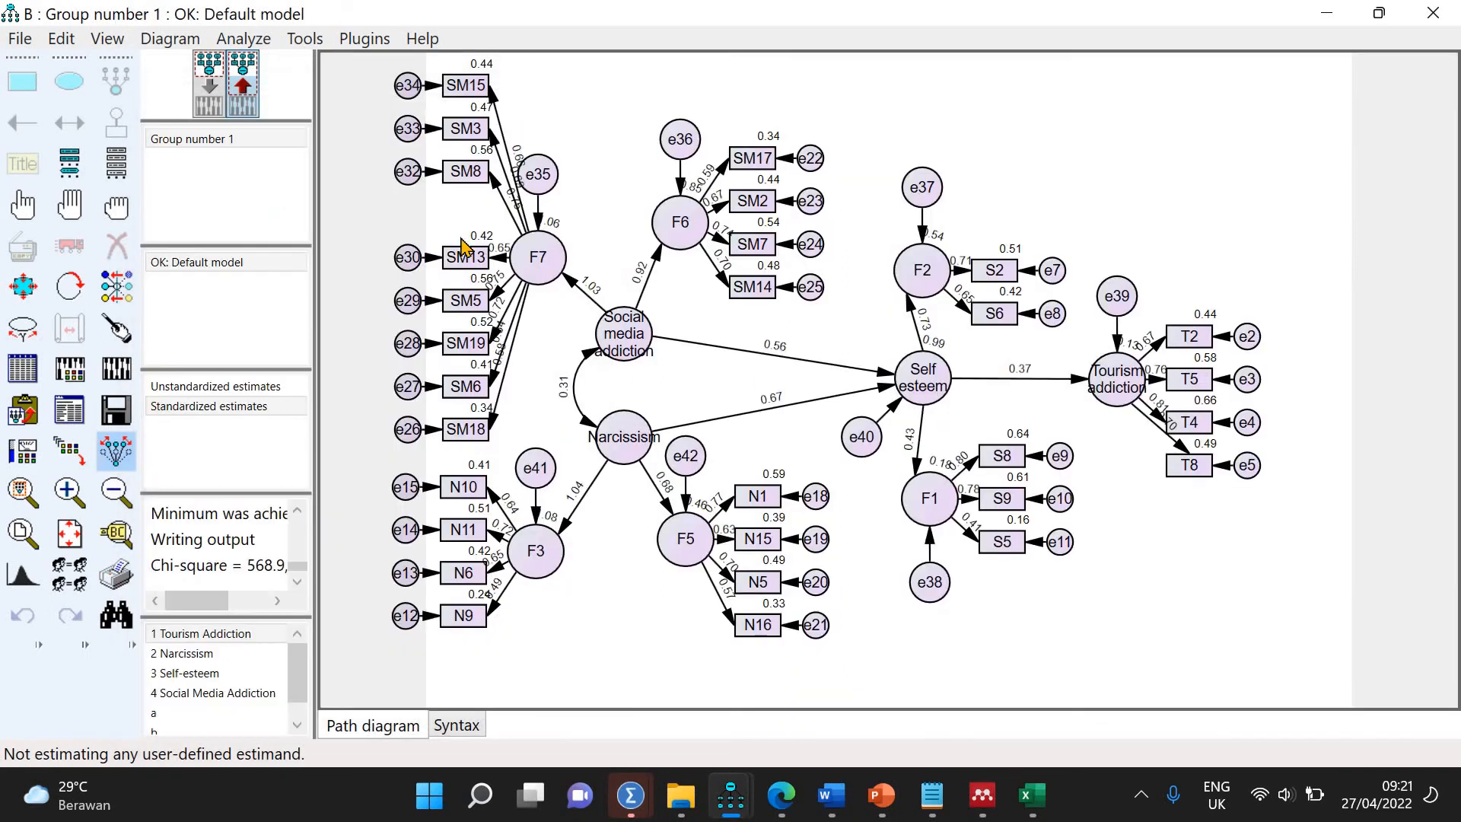
Delete the observed indicator N15 and its error term e19 from factor F5
{"action": "left_click", "coordinate": [116, 247]}
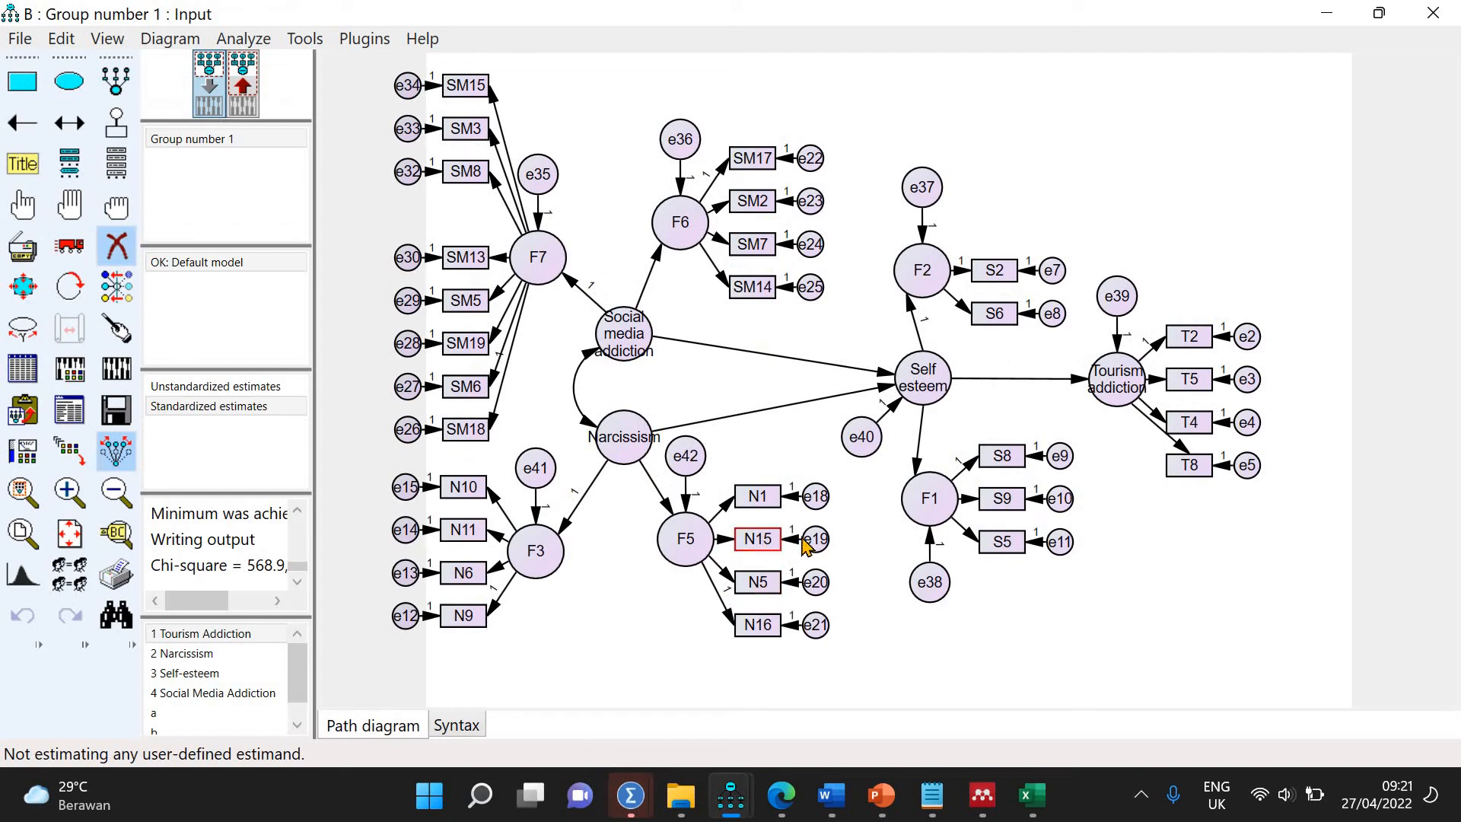
{"action": "left_click", "coordinate": [757, 539]}
{"action": "left_click", "coordinate": [808, 541]}
Recalculate the estimates without N15 and review the model fit and the modification indices for the remaining error terms
{"action": "left_click", "coordinate": [117, 368]}
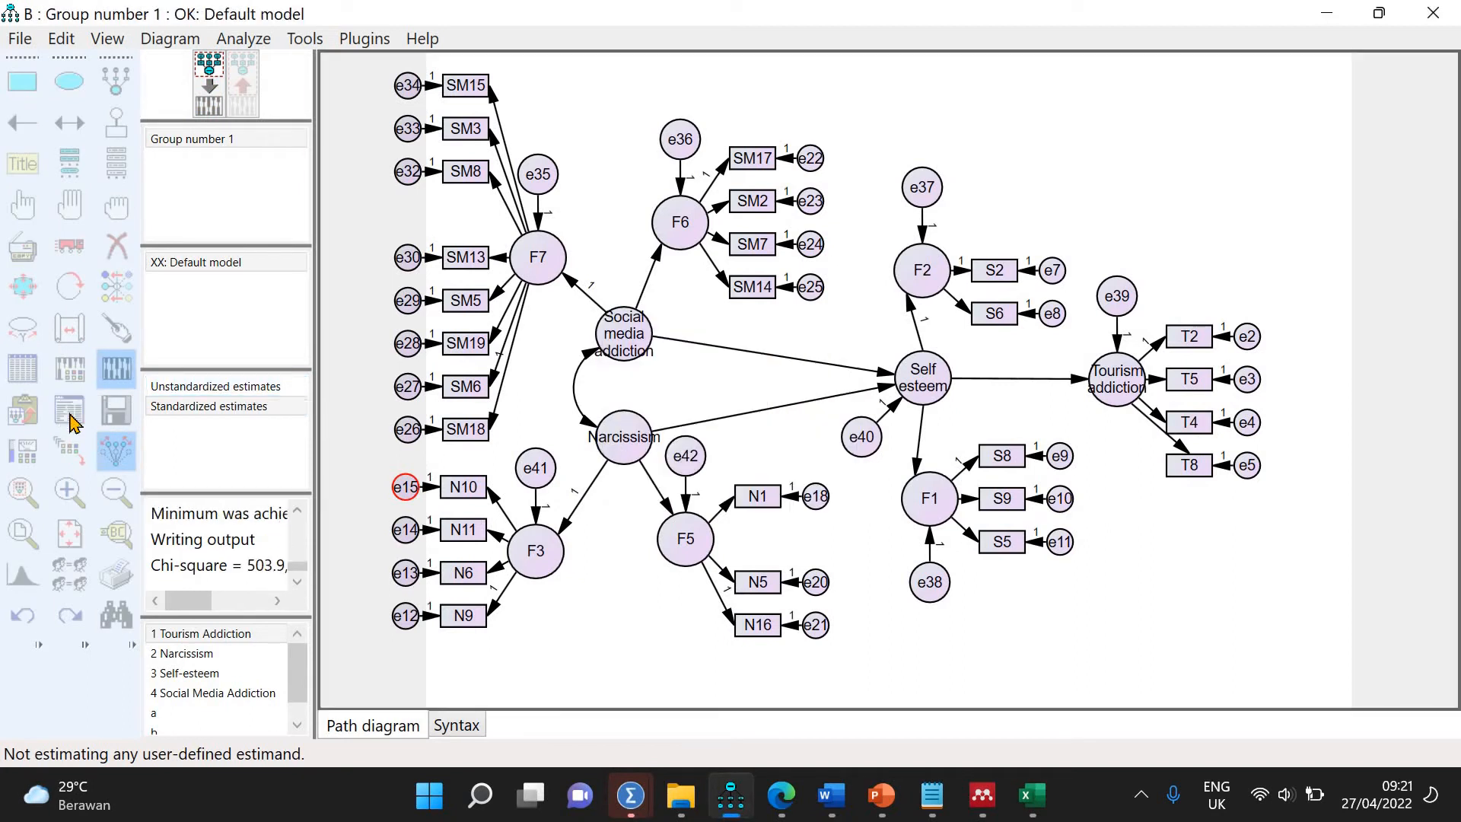
{"action": "left_click", "coordinate": [70, 410]}
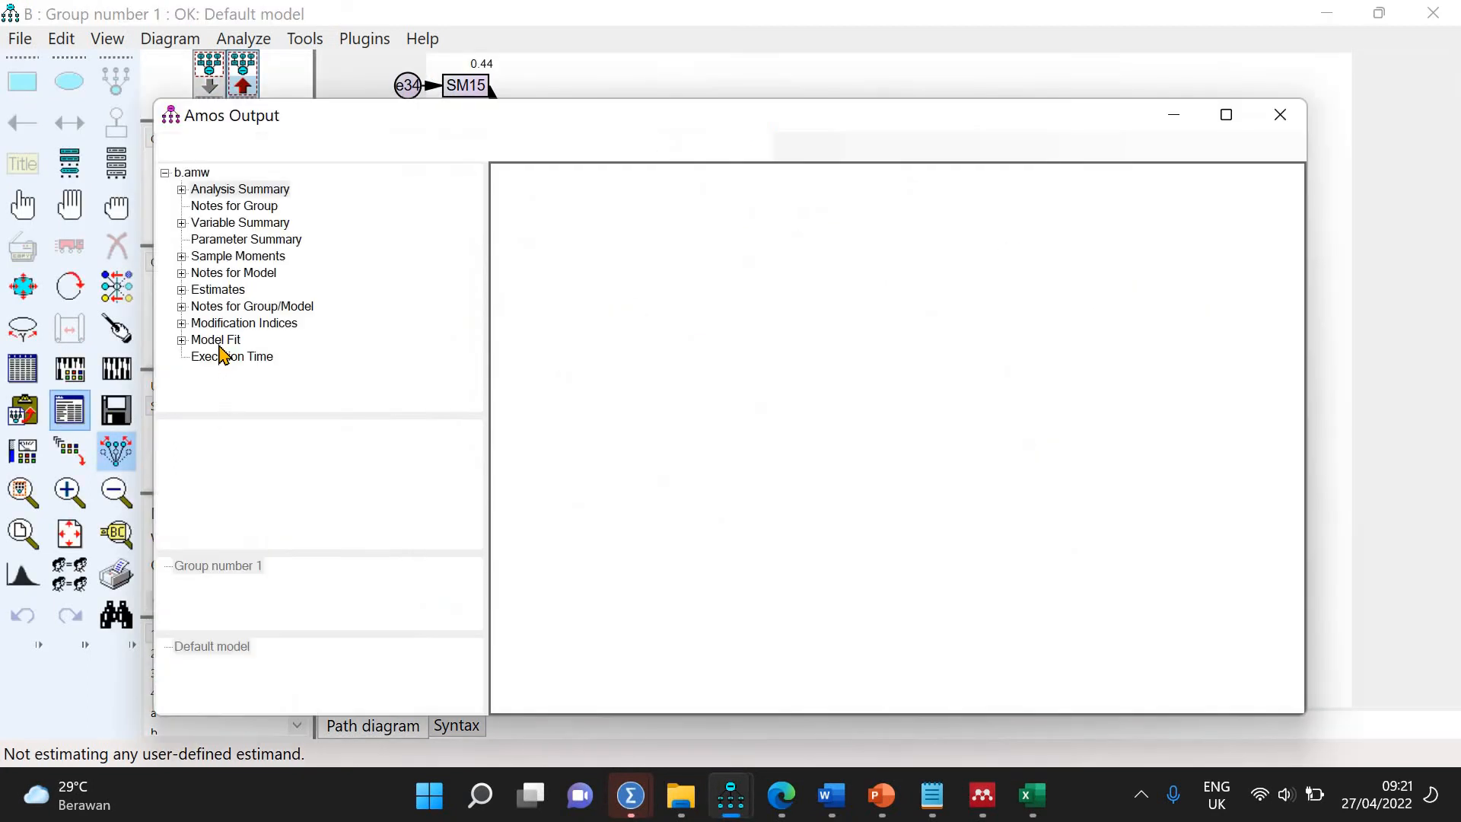
{"action": "left_click", "coordinate": [218, 343]}
{"action": "left_click", "coordinate": [219, 344]}
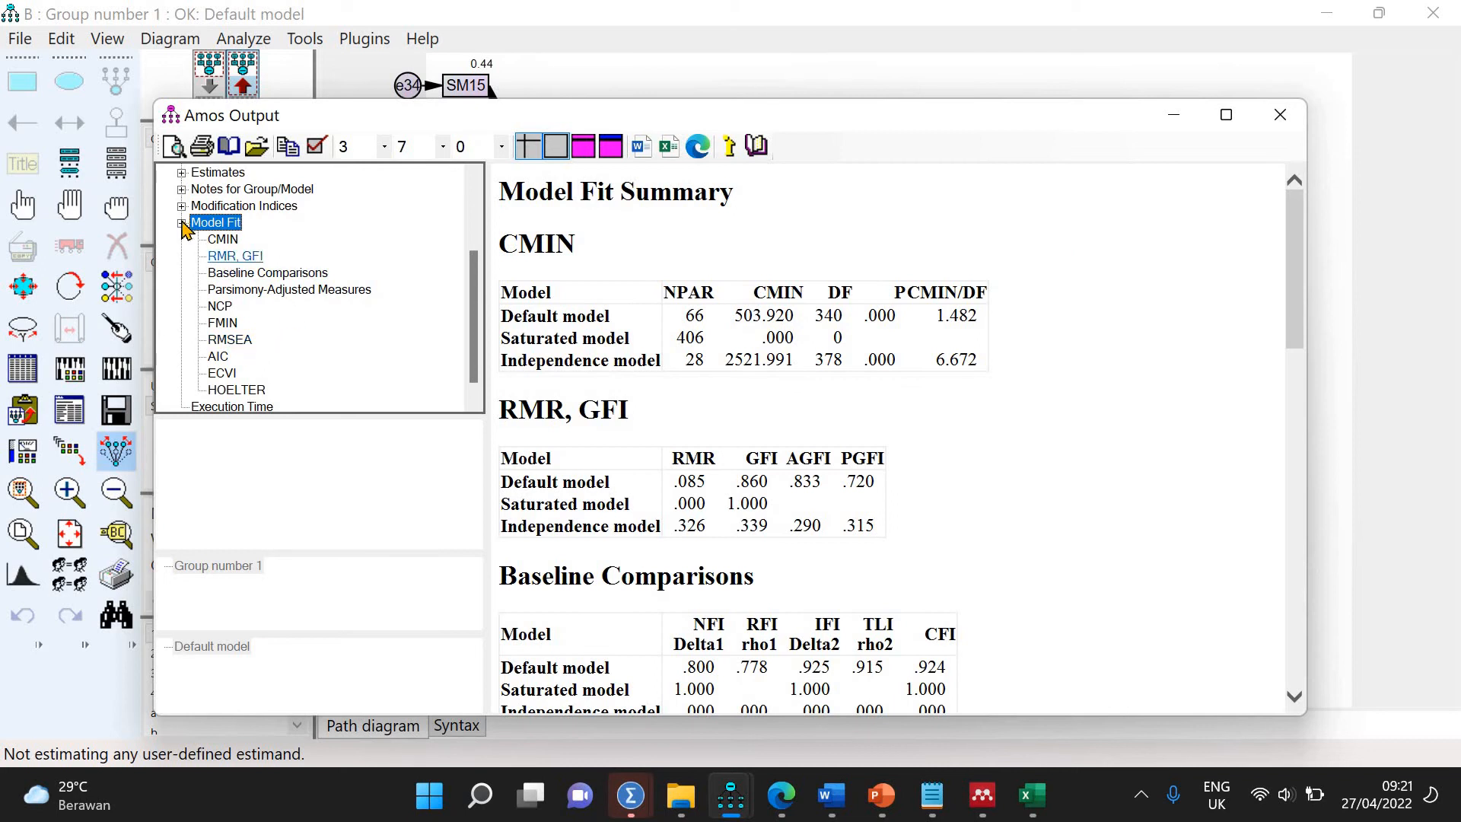
{"action": "left_click", "coordinate": [284, 324]}
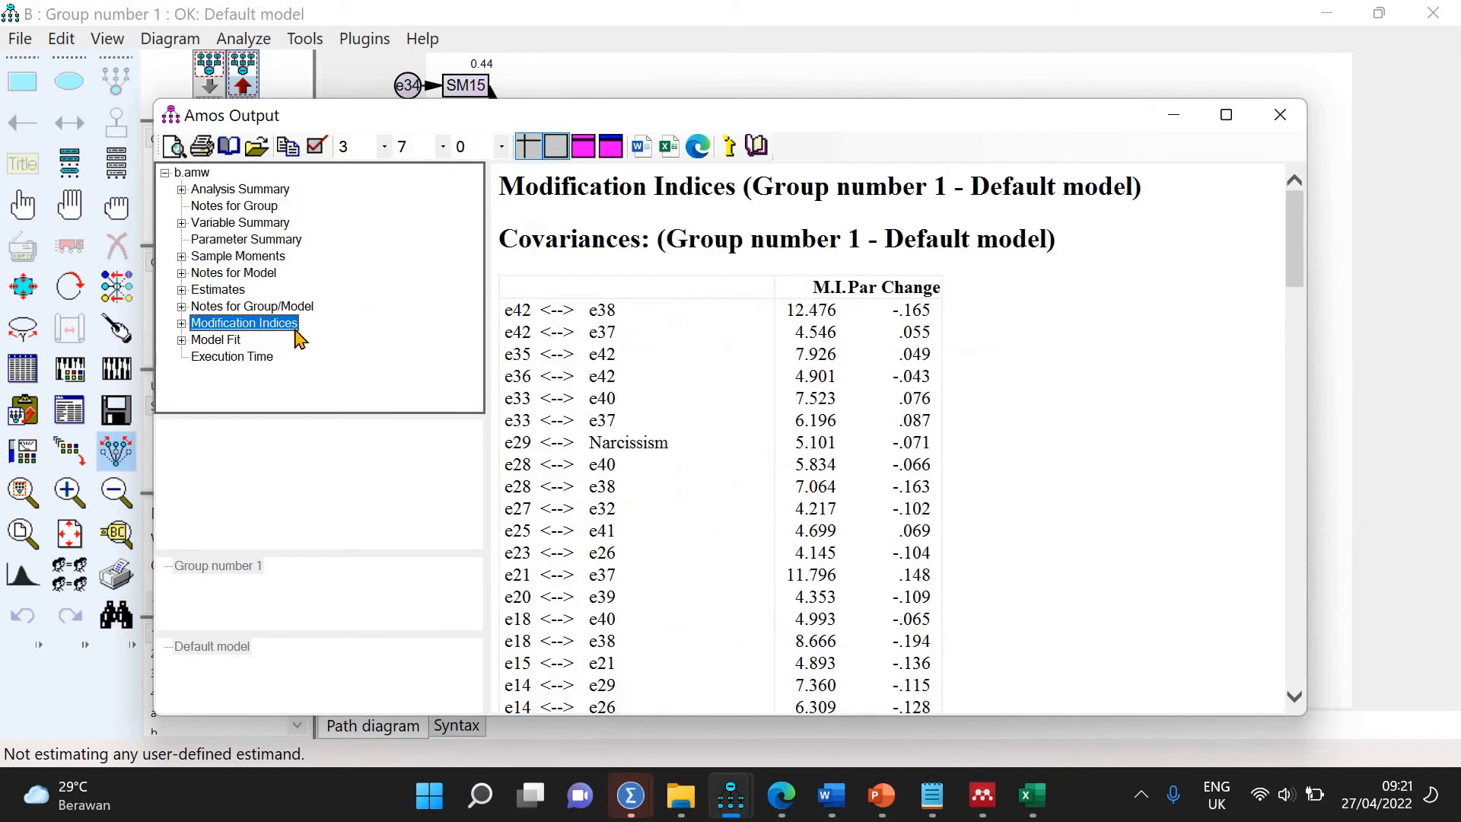
{"action": "left_click_drag", "start_coordinate": [1294, 242], "coordinate": [1333, 428]}
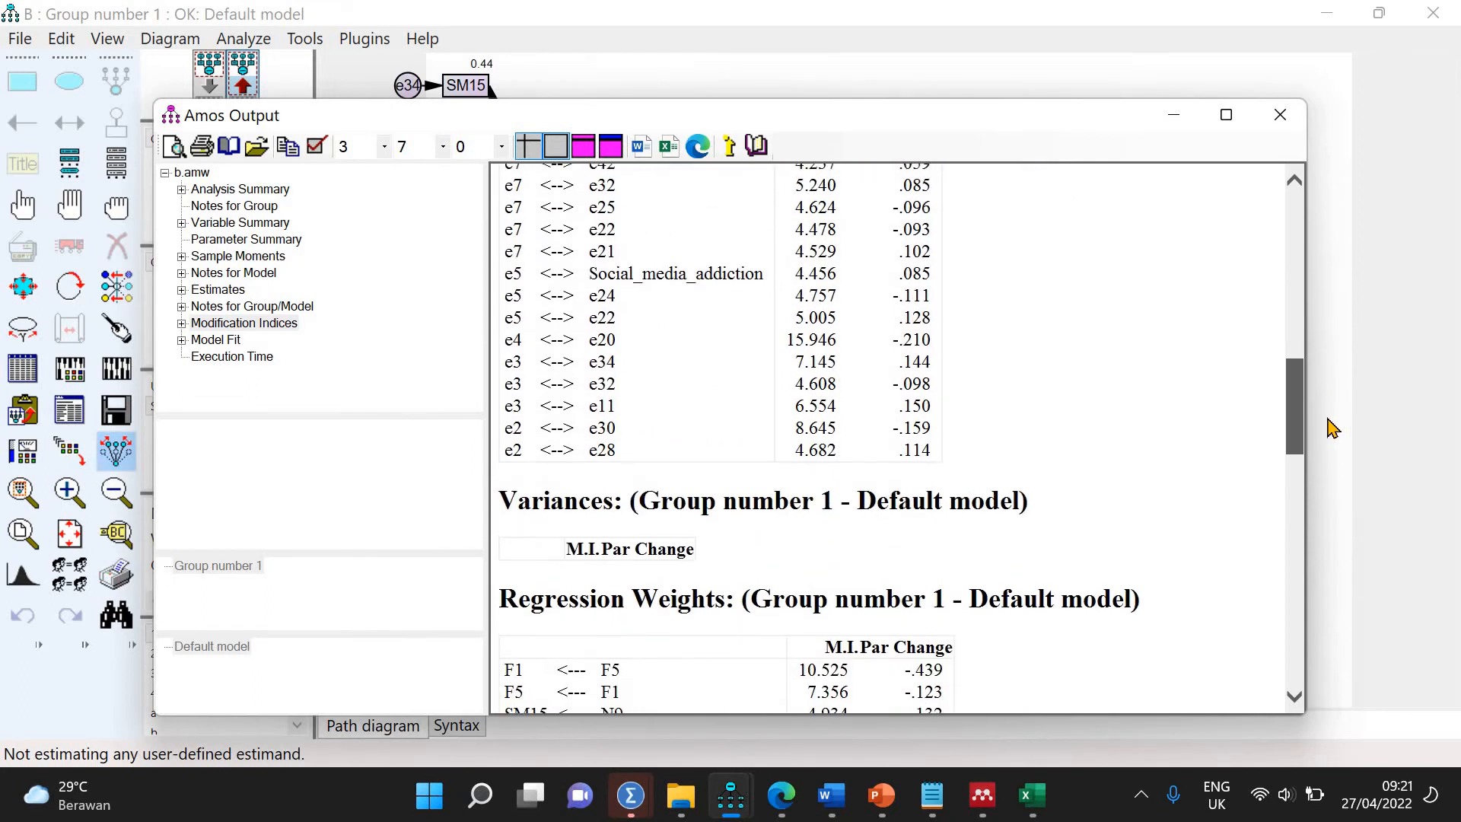
{"action": "left_click_drag", "start_coordinate": [669, 385], "coordinate": [611, 351]}
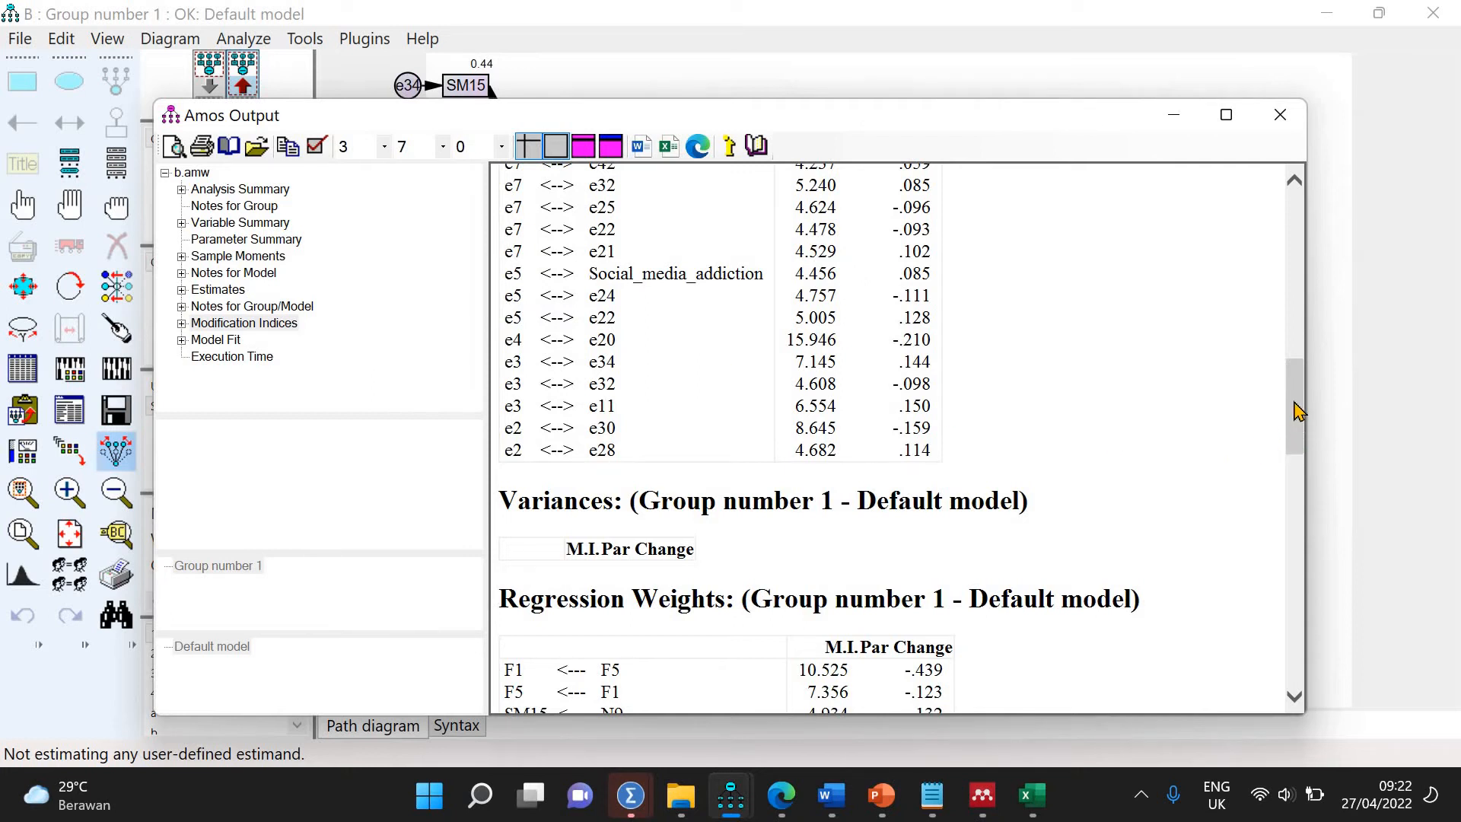
{"action": "left_click_drag", "start_coordinate": [1297, 411], "coordinate": [1291, 259]}
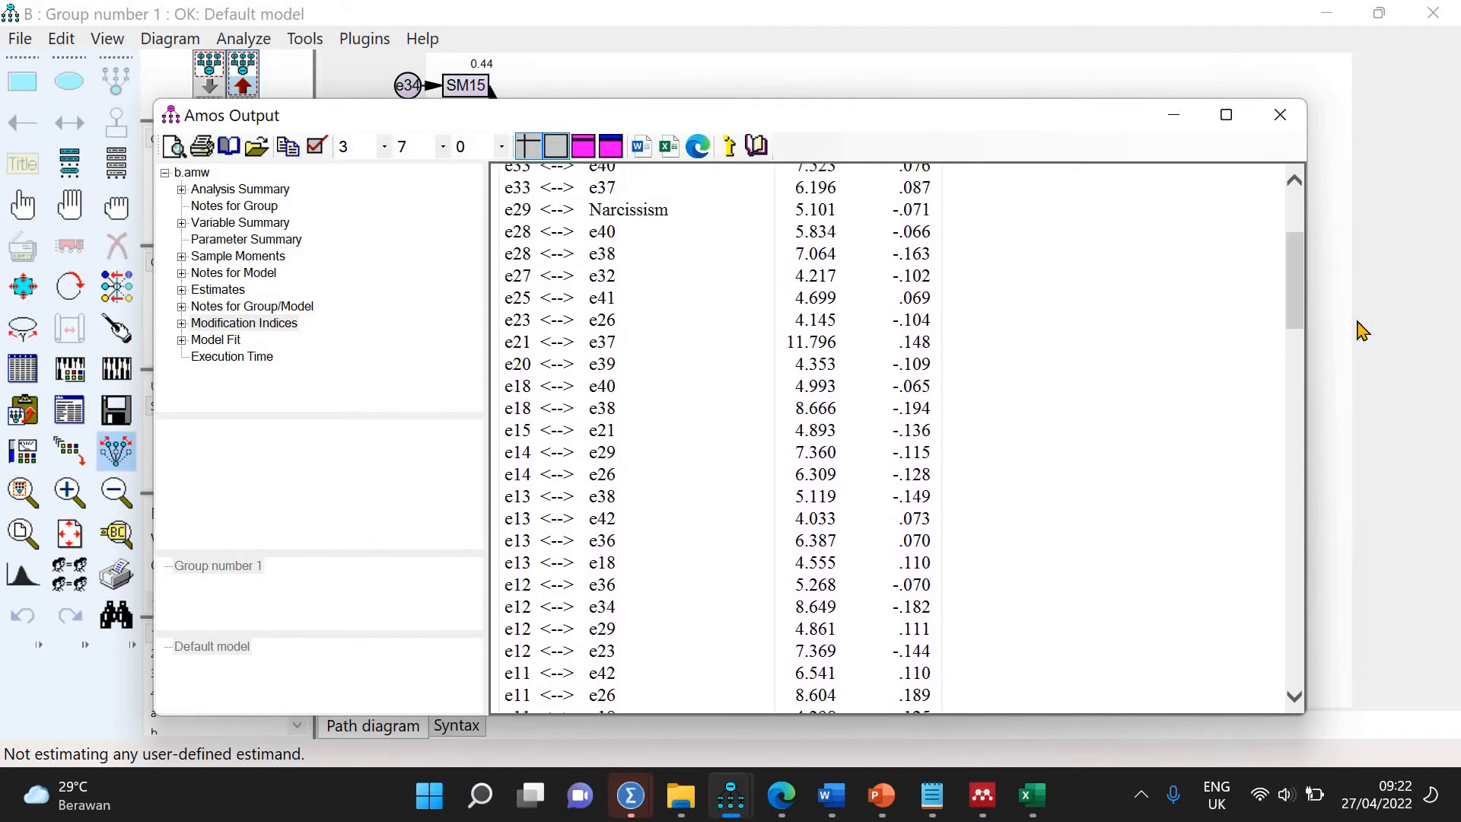
{"action": "left_click", "coordinate": [707, 303]}
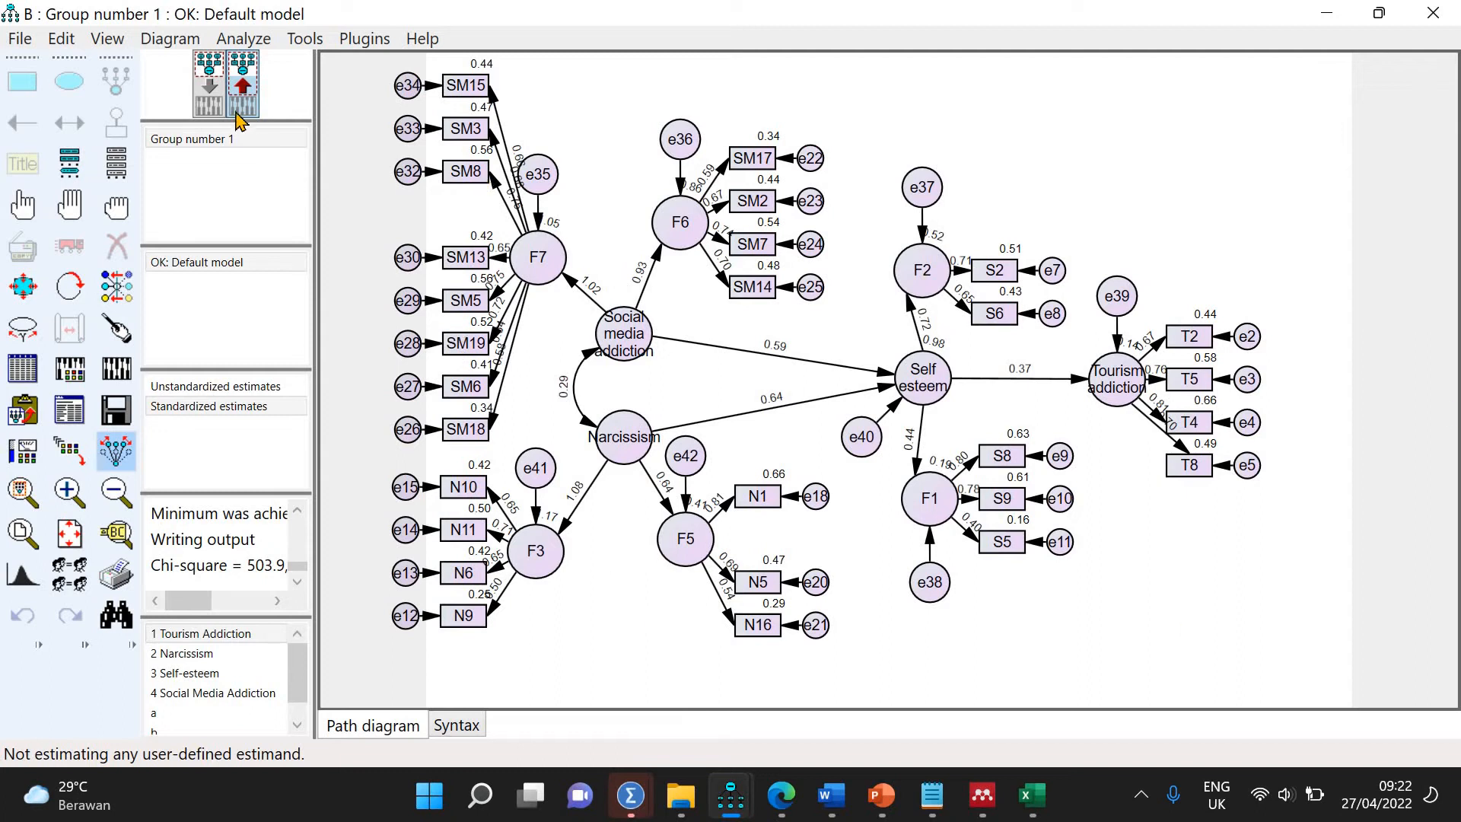
Return to the input path diagram and delete the observed indicator N5 with its error term e20 from factor F5
{"action": "left_click", "coordinate": [214, 99]}
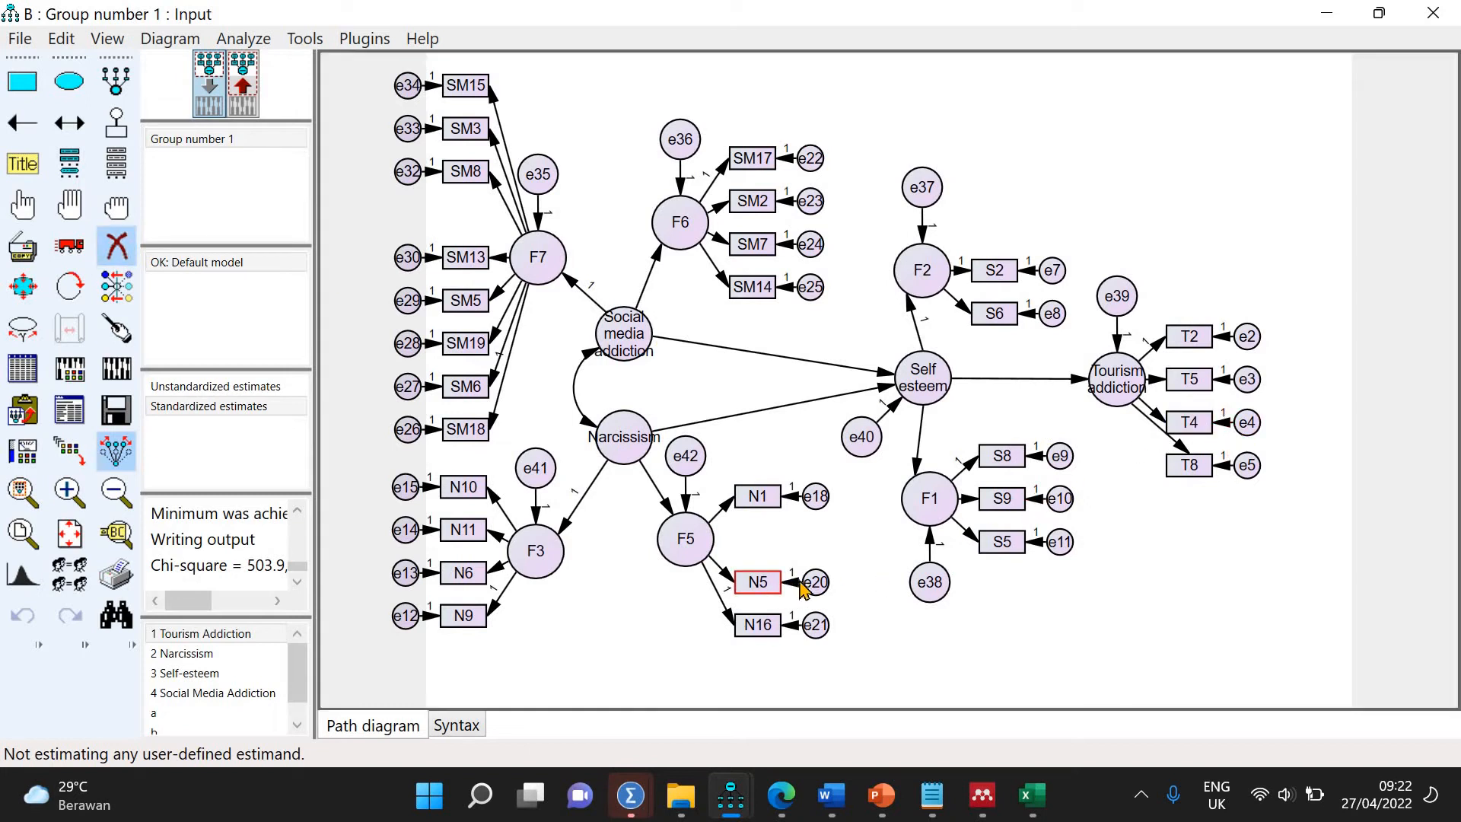
{"action": "left_click", "coordinate": [763, 586]}
{"action": "left_click", "coordinate": [815, 582]}
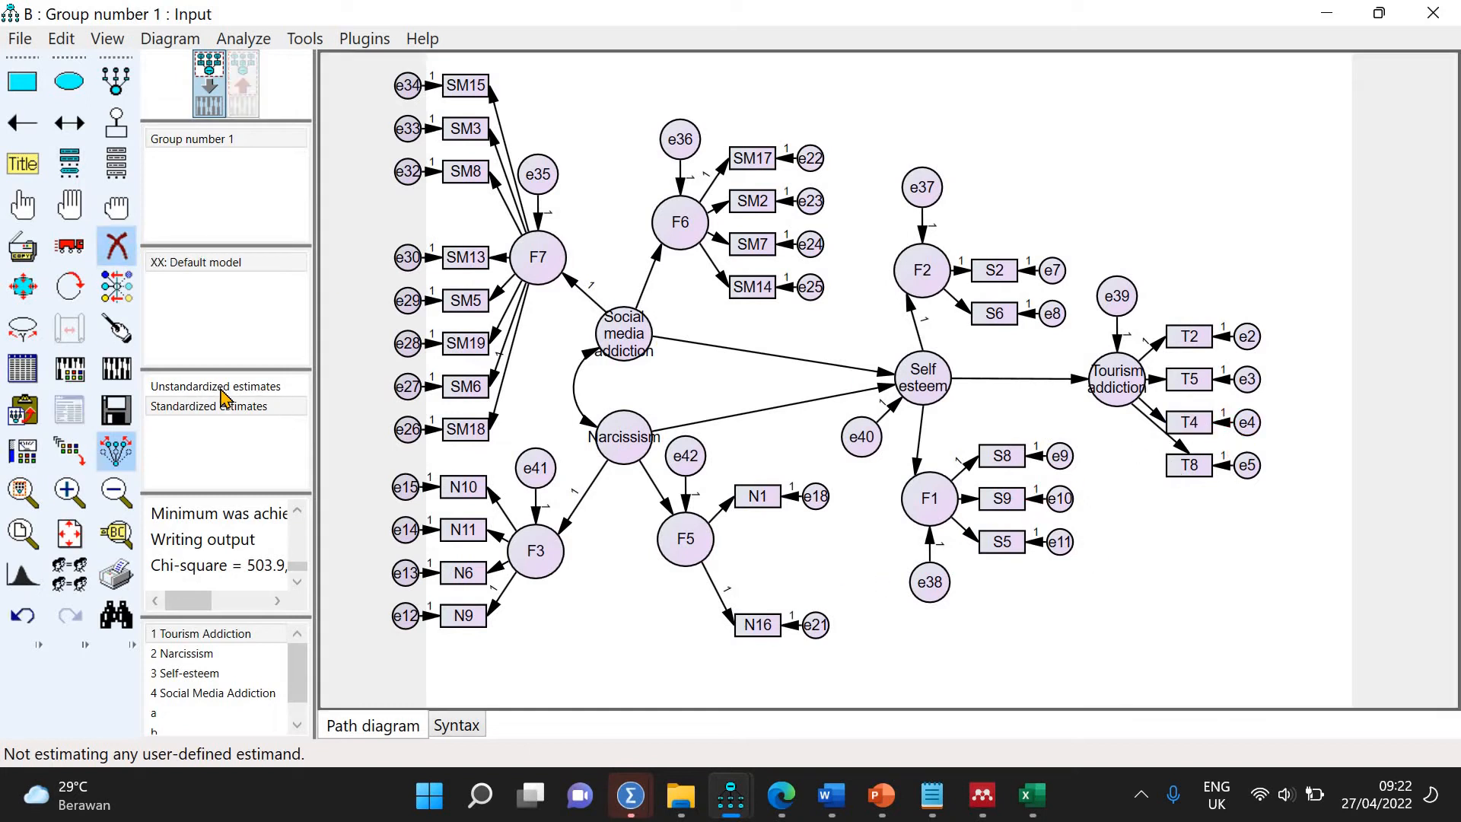
{"action": "left_click", "coordinate": [68, 292]}
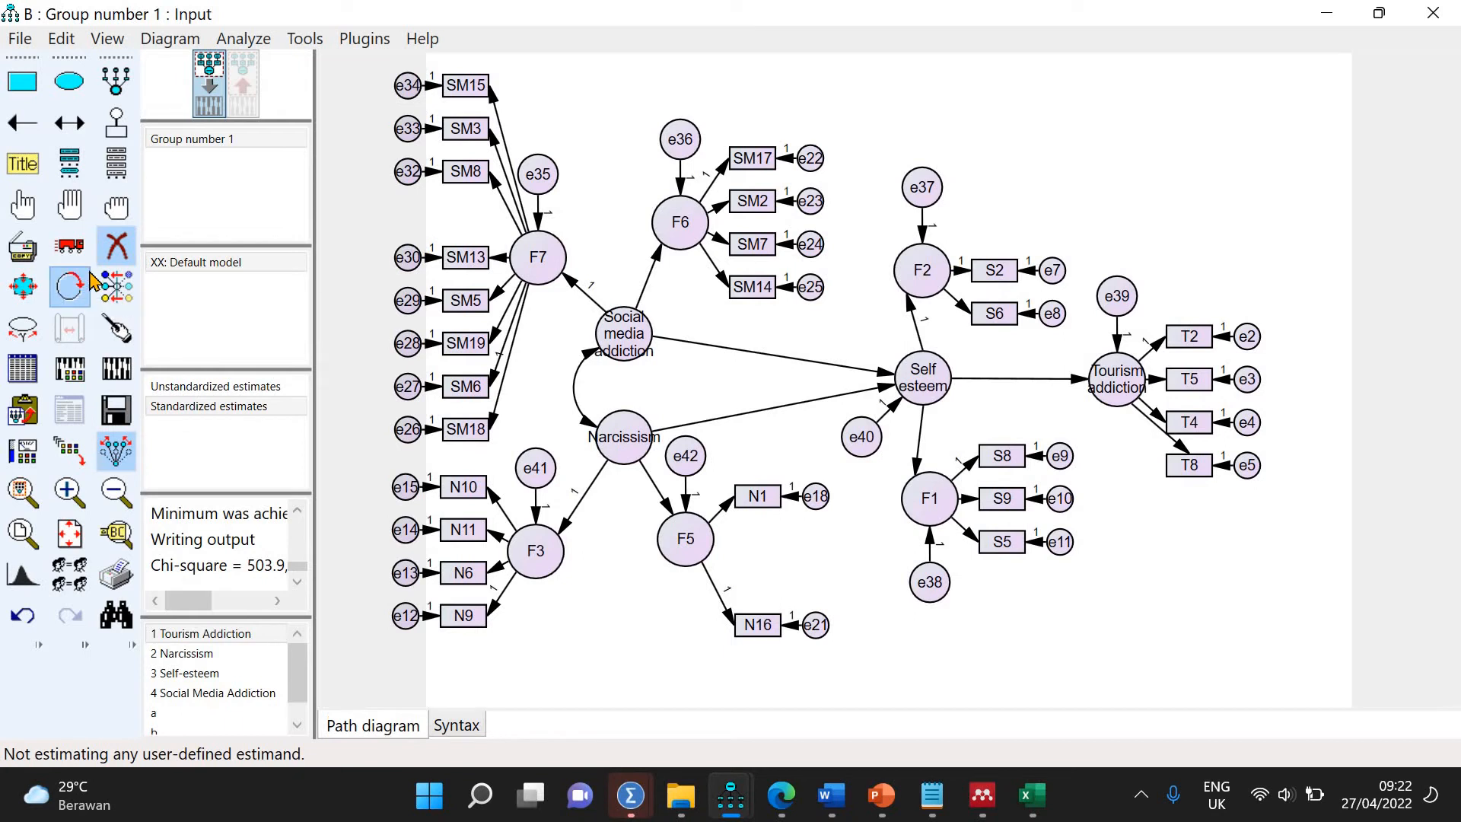
Recalculate the estimates without N5 and check the model fit summary and covariance modification indices
{"action": "left_click", "coordinate": [127, 368]}
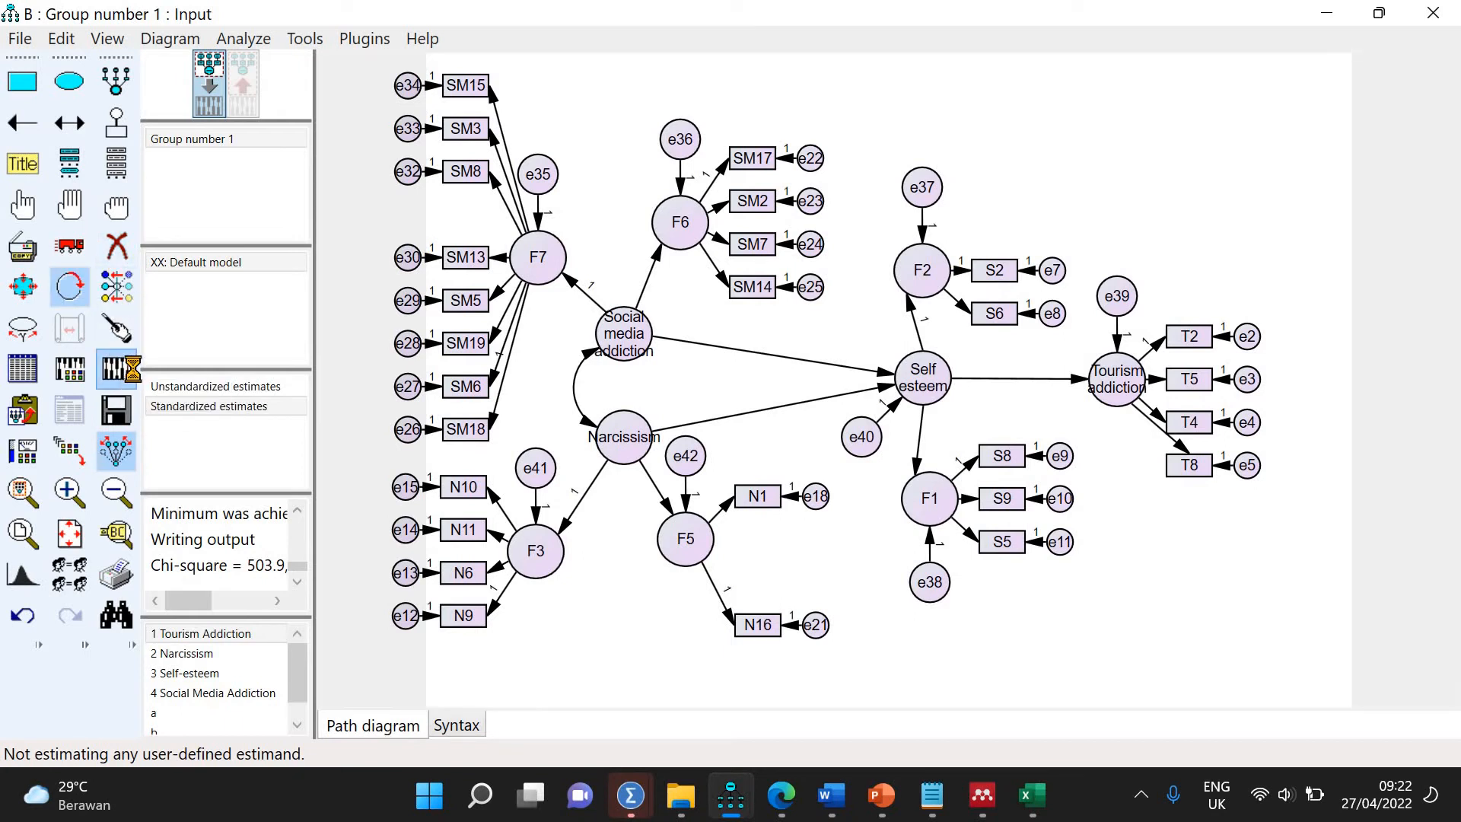
{"action": "left_click", "coordinate": [76, 411]}
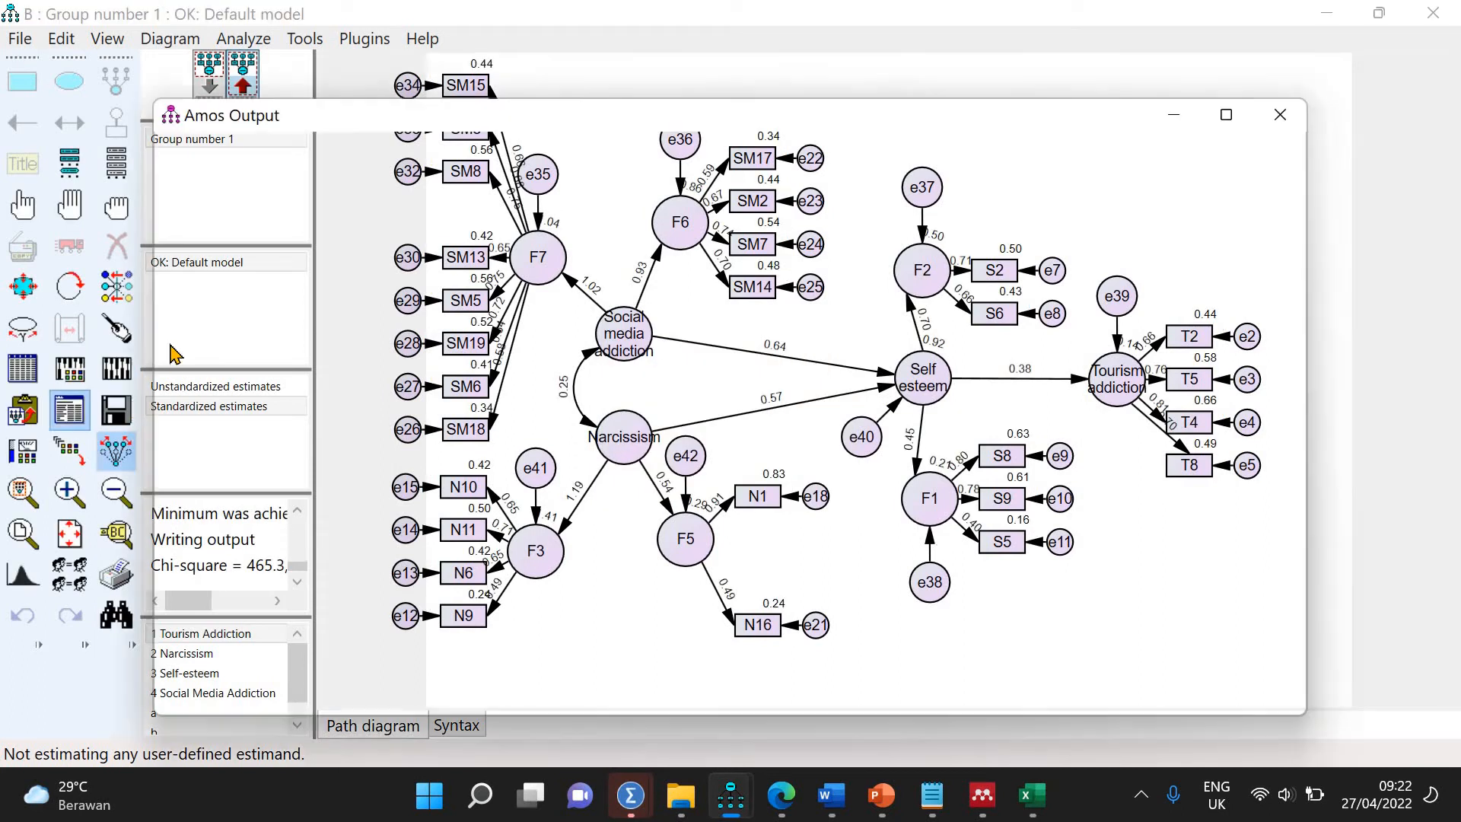
{"action": "left_click", "coordinate": [203, 340]}
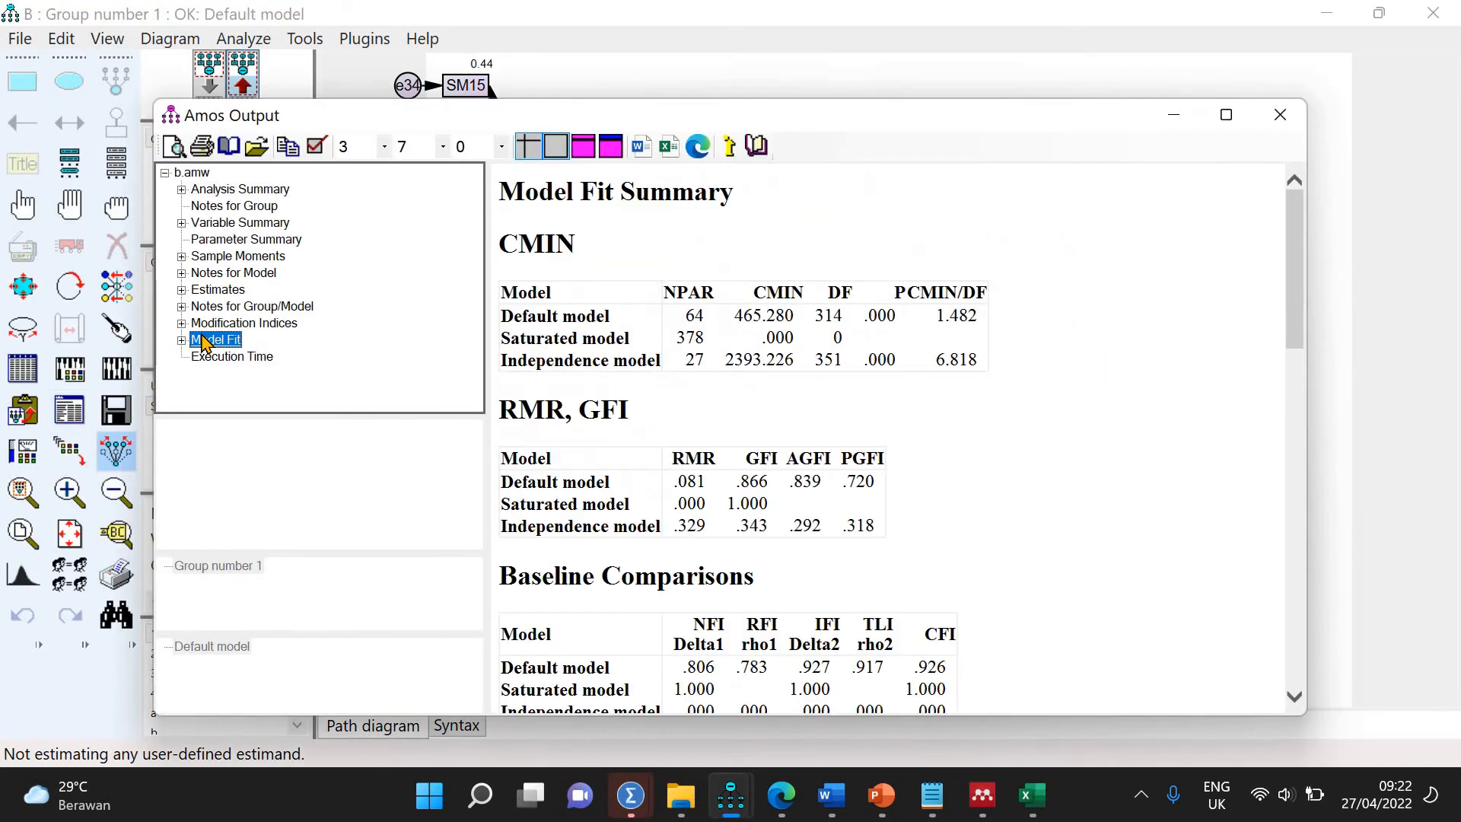
{"action": "double_click", "coordinate": [250, 324]}
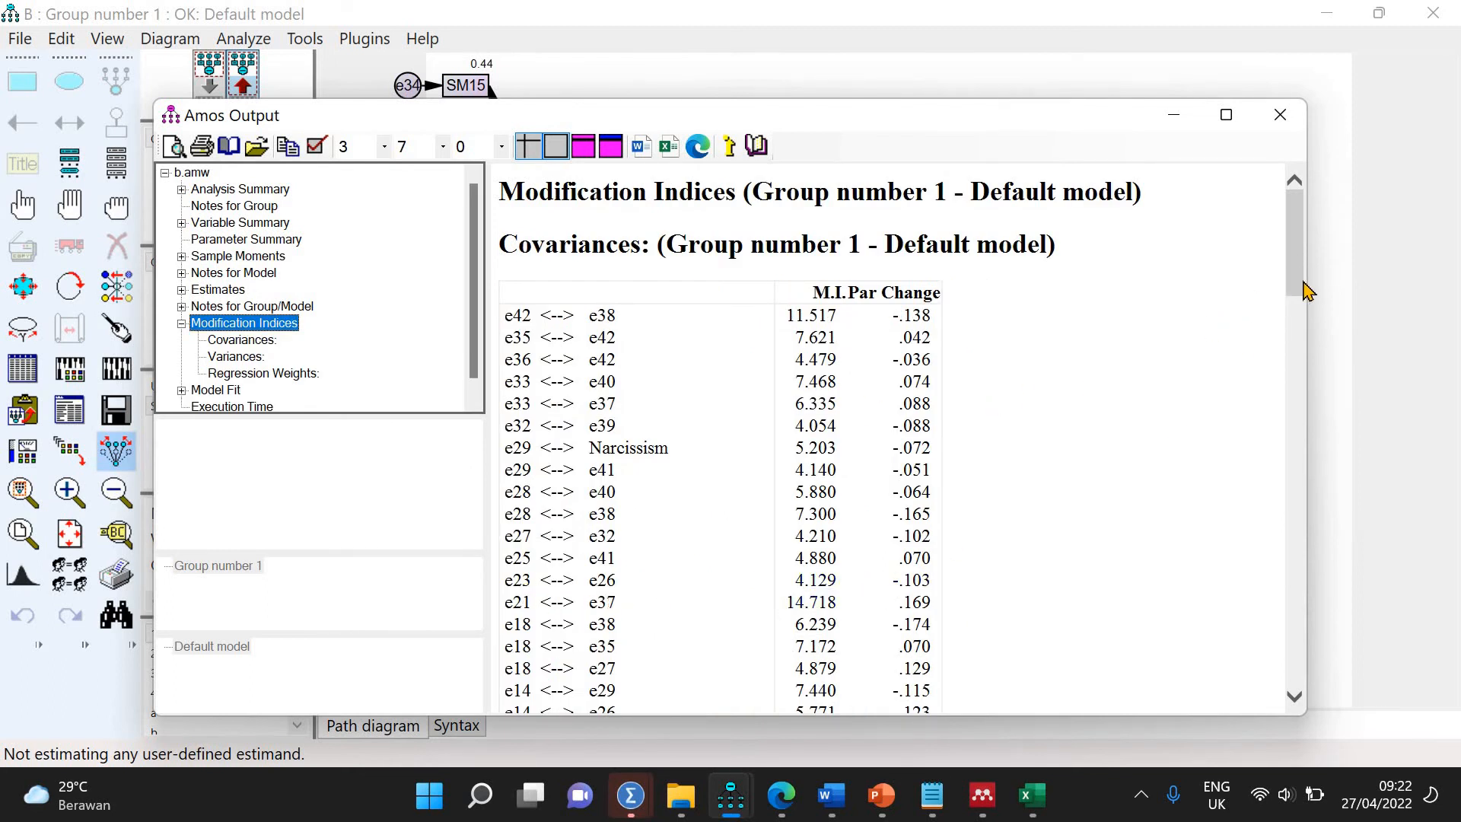
{"action": "scroll", "coordinate": [1305, 292], "scroll_direction": "down", "scroll_amount": 3}
{"action": "left_click", "coordinate": [754, 358]}
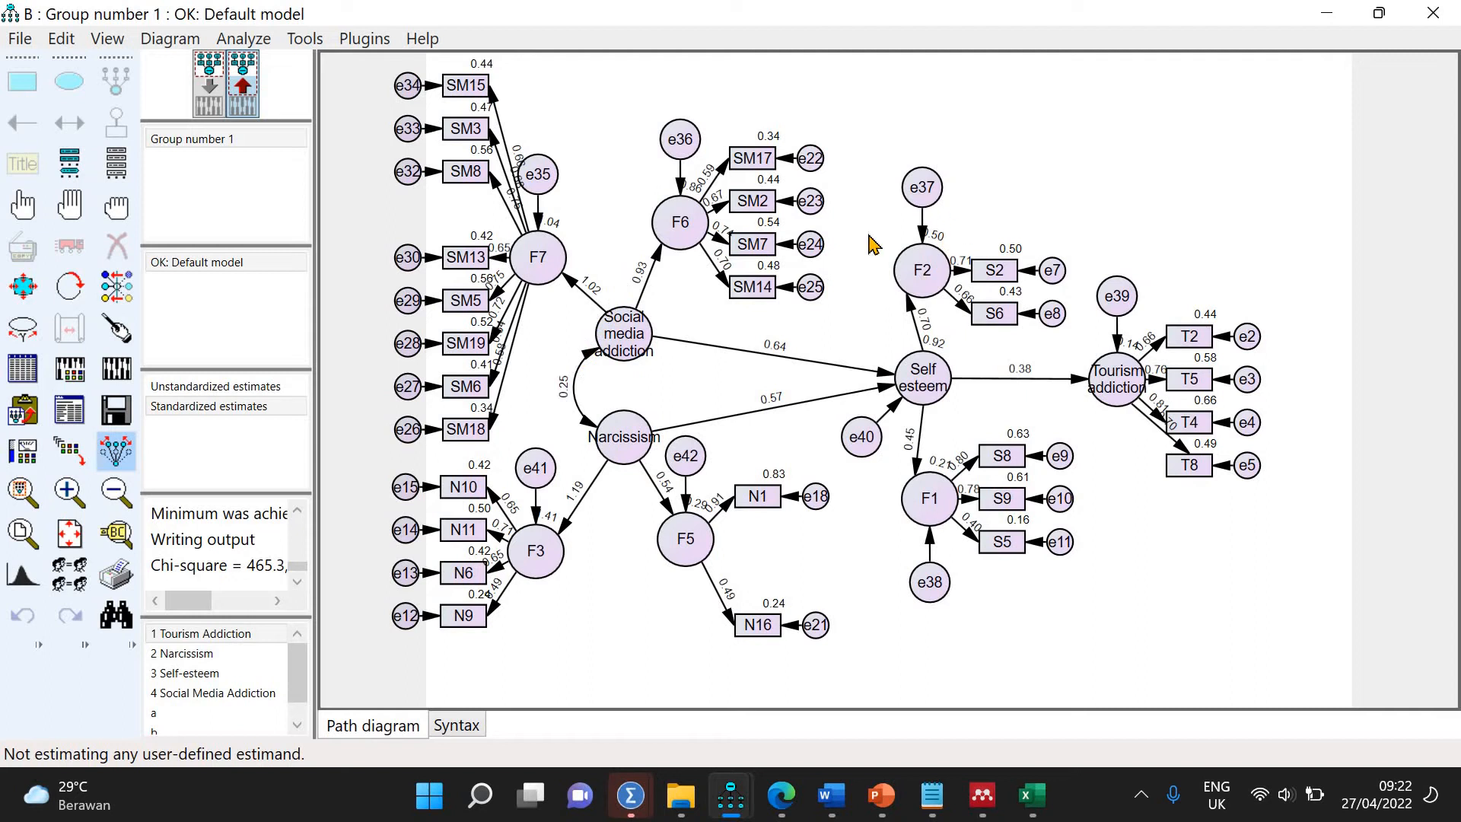
Reopen the text output, examine the covariance modification indices again, and move the output window clear of the path diagram for comparison
{"action": "left_click", "coordinate": [119, 248]}
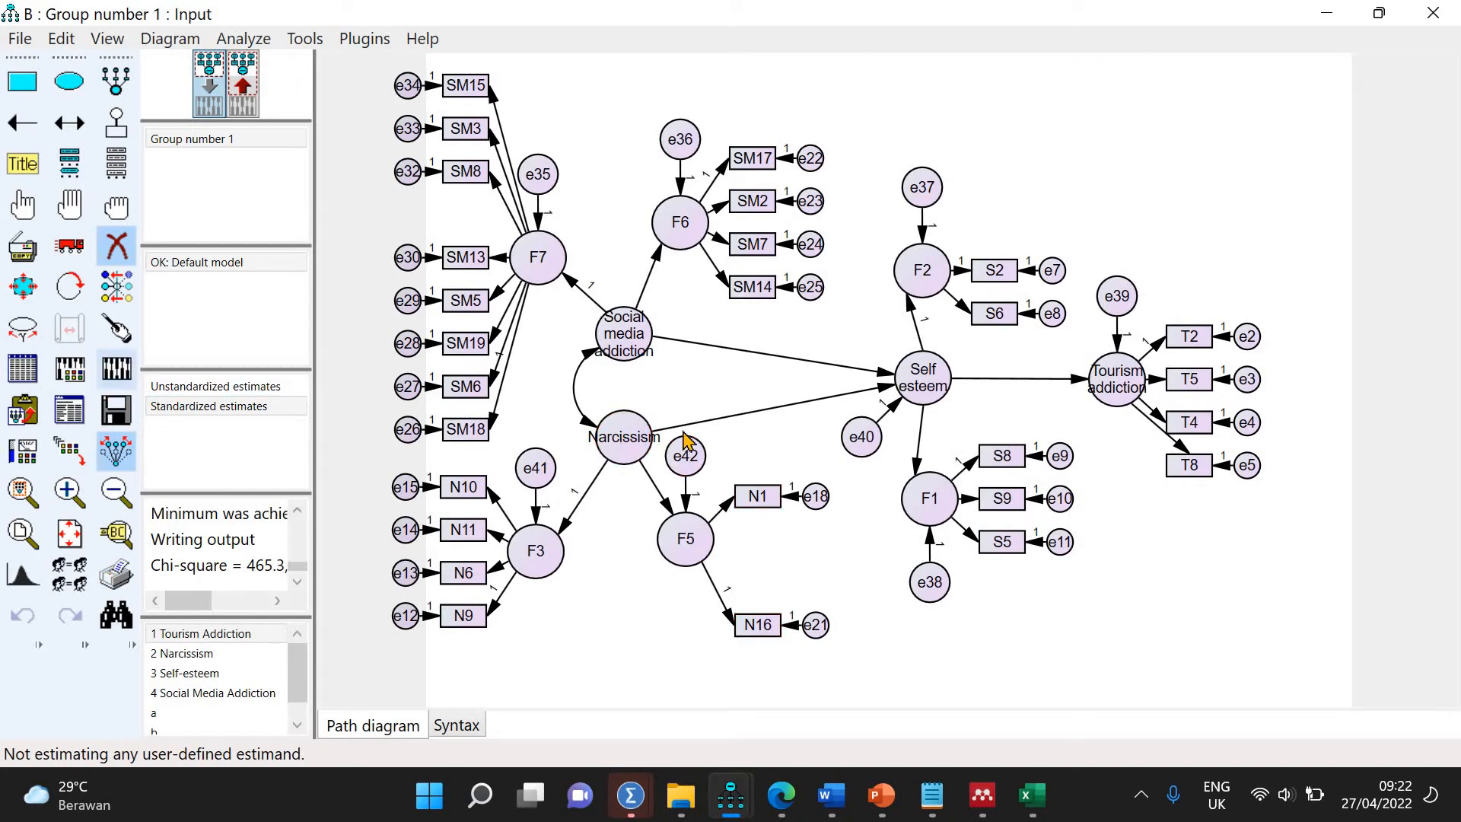
{"action": "left_click", "coordinate": [75, 411]}
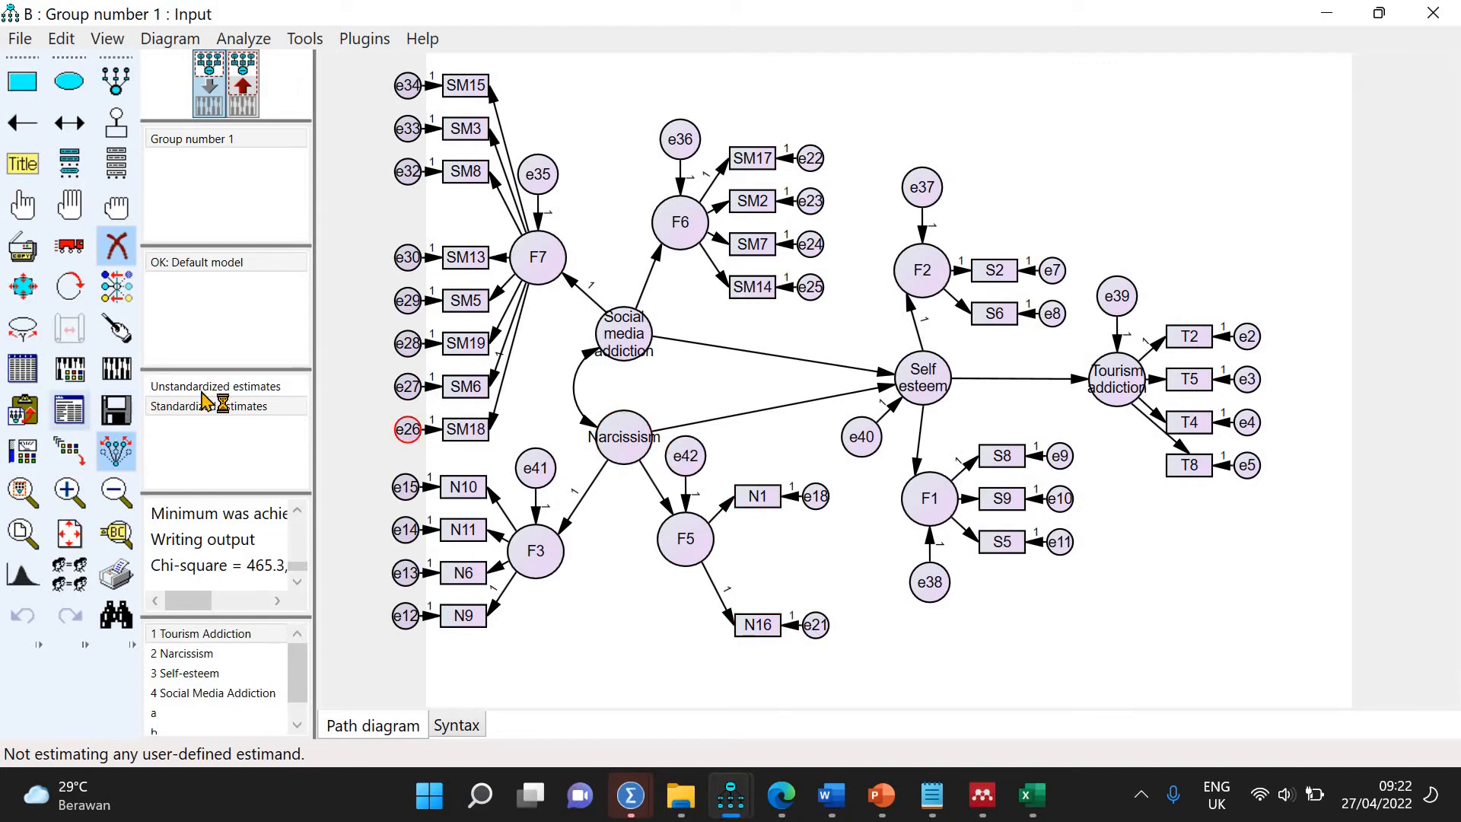
{"action": "left_click", "coordinate": [229, 340]}
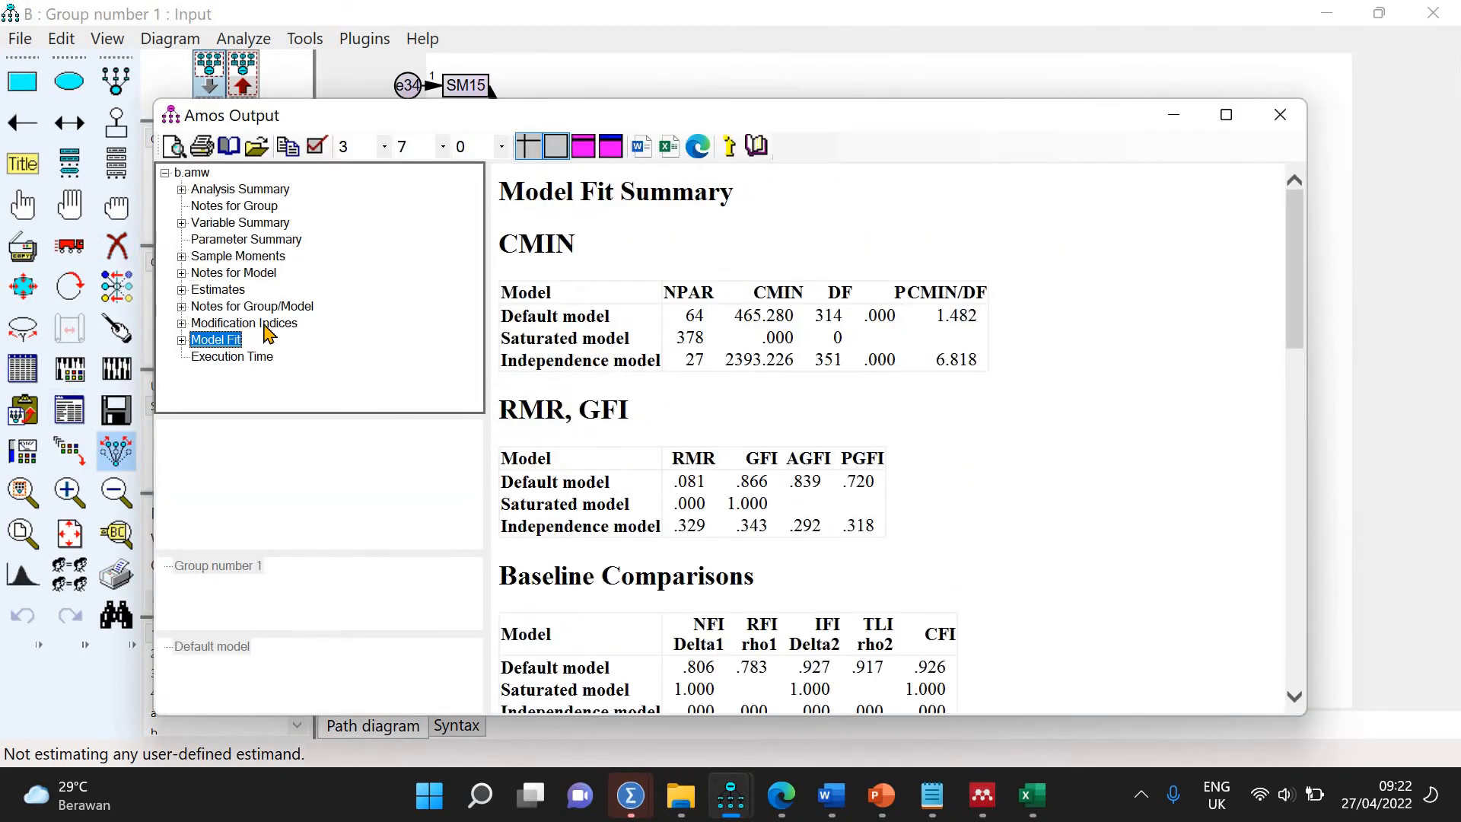
{"action": "left_click", "coordinate": [264, 324]}
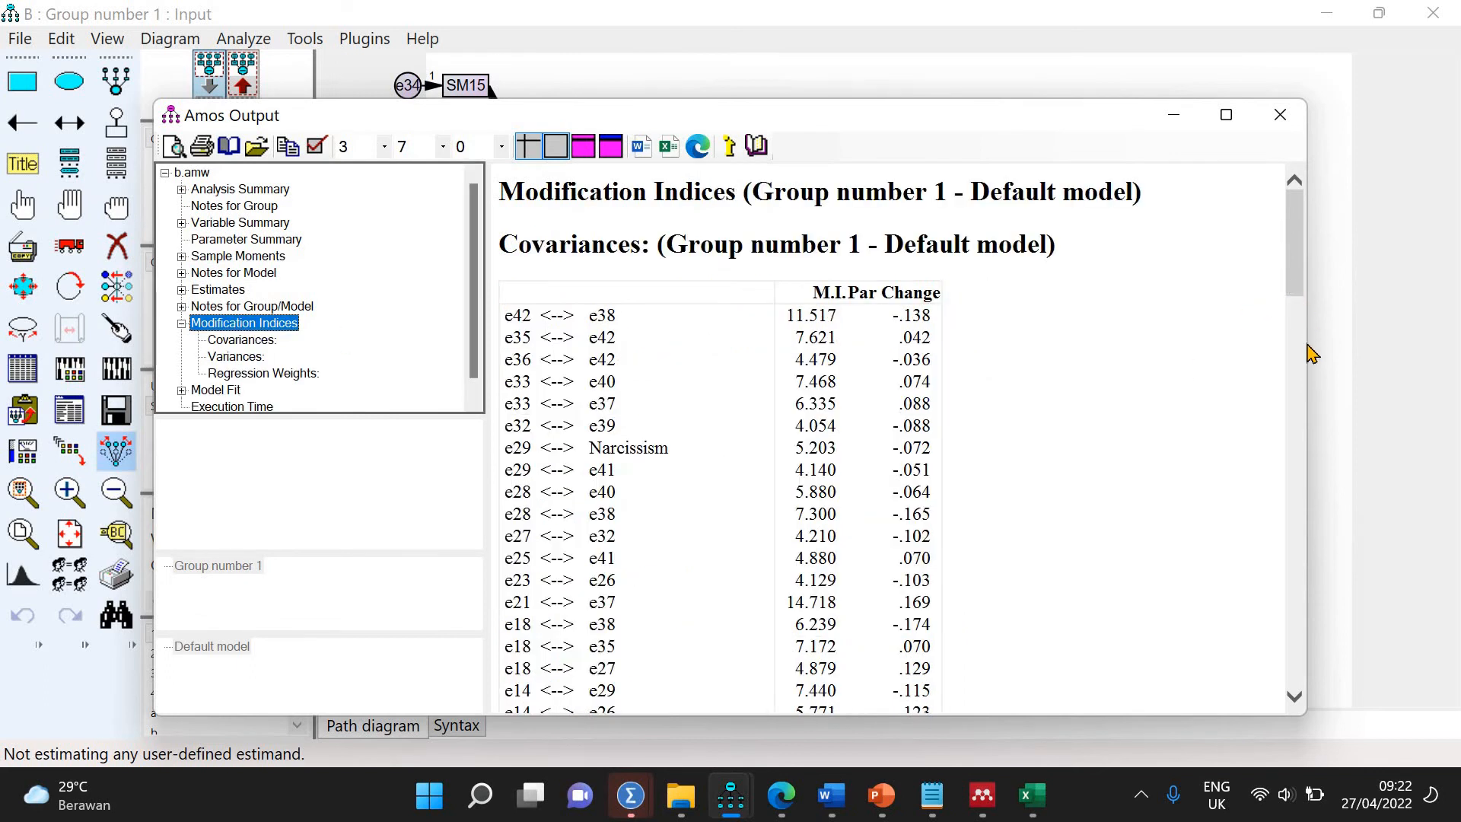
{"action": "scroll", "coordinate": [1311, 354], "scroll_direction": "down", "scroll_amount": 5}
{"action": "scroll", "coordinate": [1312, 367], "scroll_direction": "down", "scroll_amount": 6}
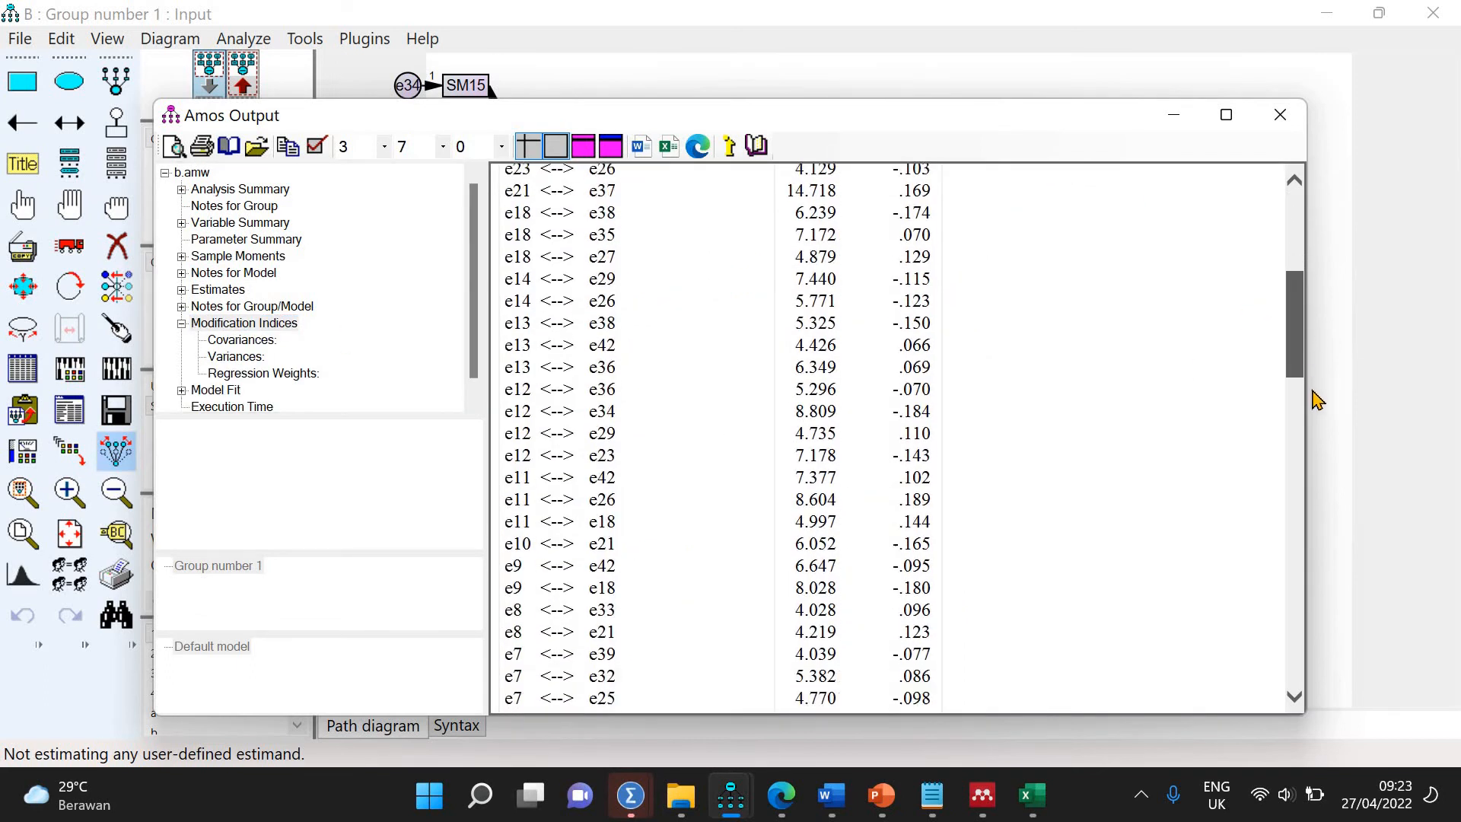
{"action": "scroll", "coordinate": [1314, 317], "scroll_direction": "up", "scroll_amount": 8}
{"action": "scroll", "coordinate": [1316, 289], "scroll_direction": "up", "scroll_amount": 3}
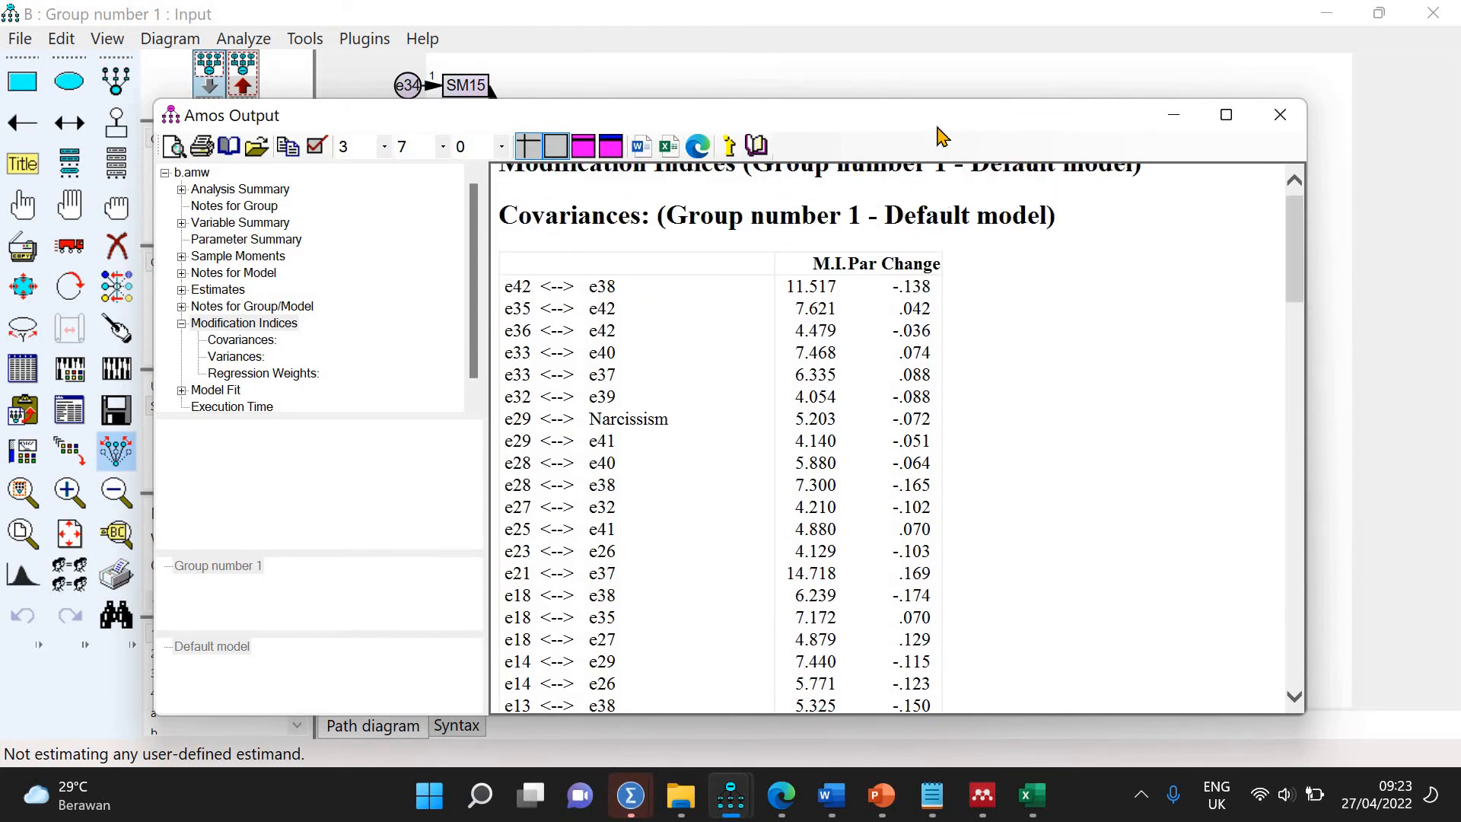
{"action": "left_click_drag", "start_coordinate": [941, 135], "coordinate": [888, 447]}
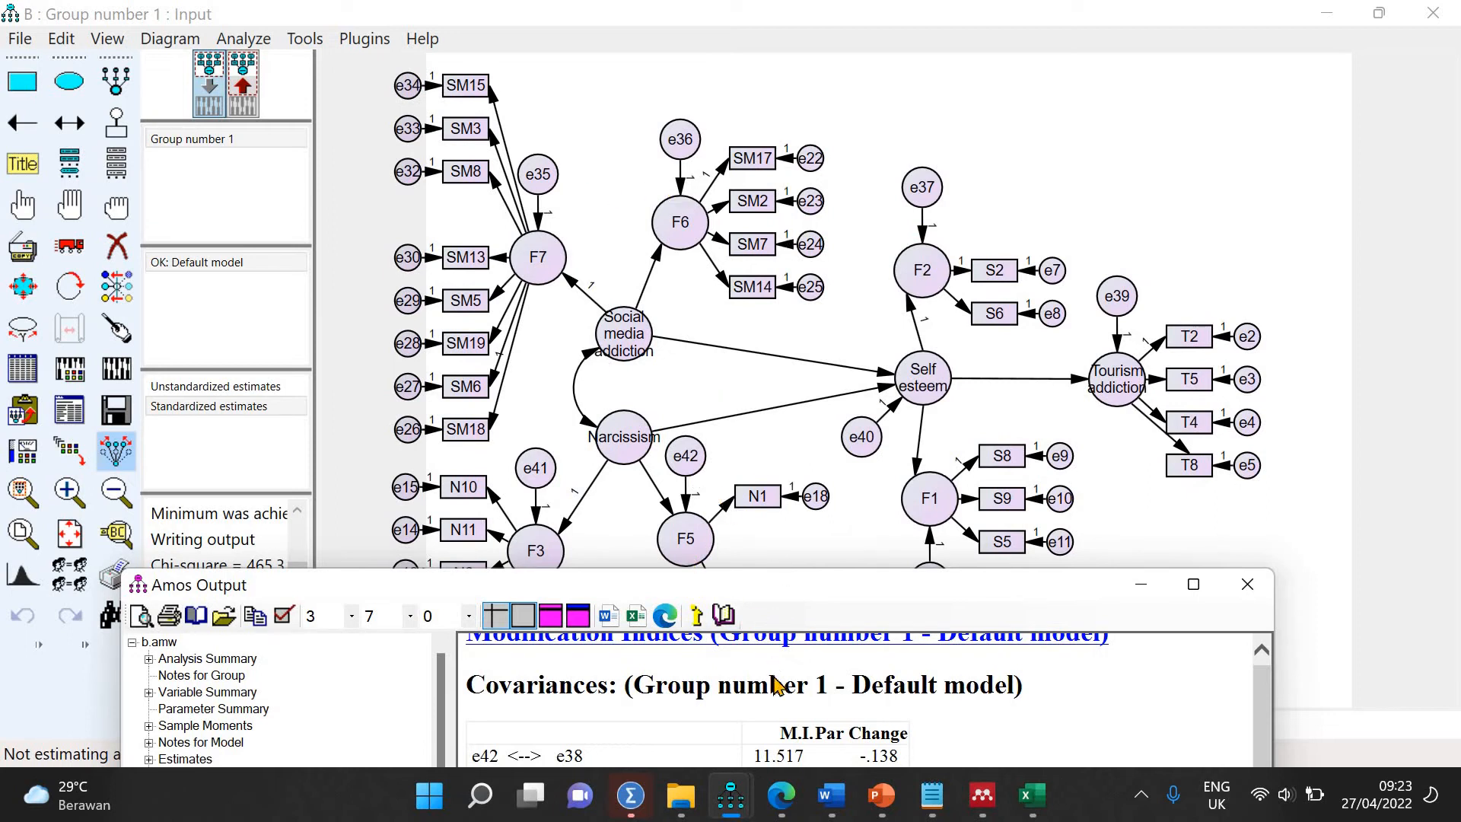
{"action": "left_click_drag", "start_coordinate": [931, 584], "coordinate": [956, 675]}
In the input path diagram, delete F5, its indicators N1 and N16, error terms e42, e18 and e21, plus e41 and the Narcissism variable
{"action": "left_click", "coordinate": [150, 273]}
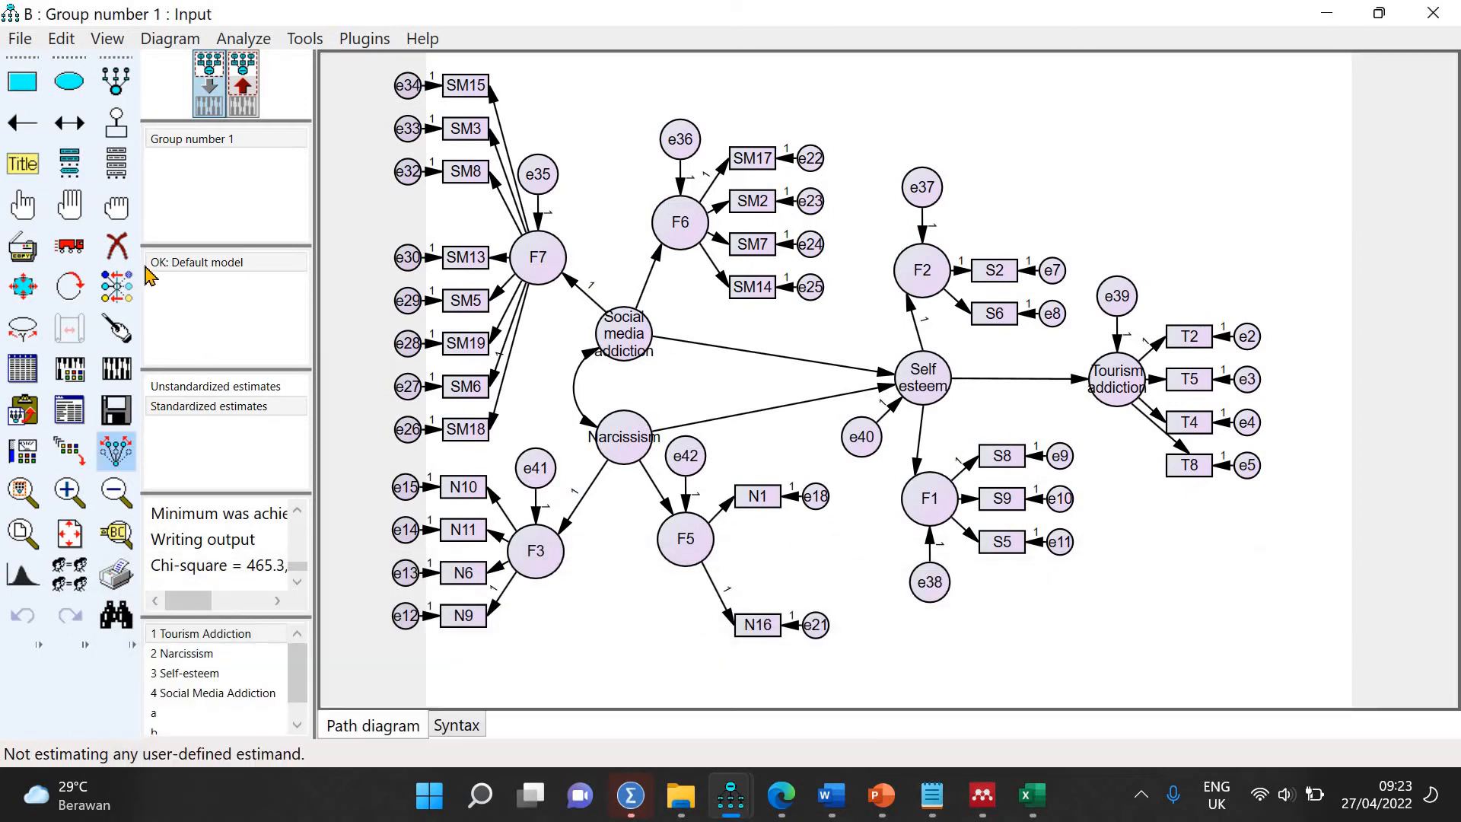
{"action": "key", "text": "Delete"}
{"action": "left_click", "coordinate": [684, 539]}
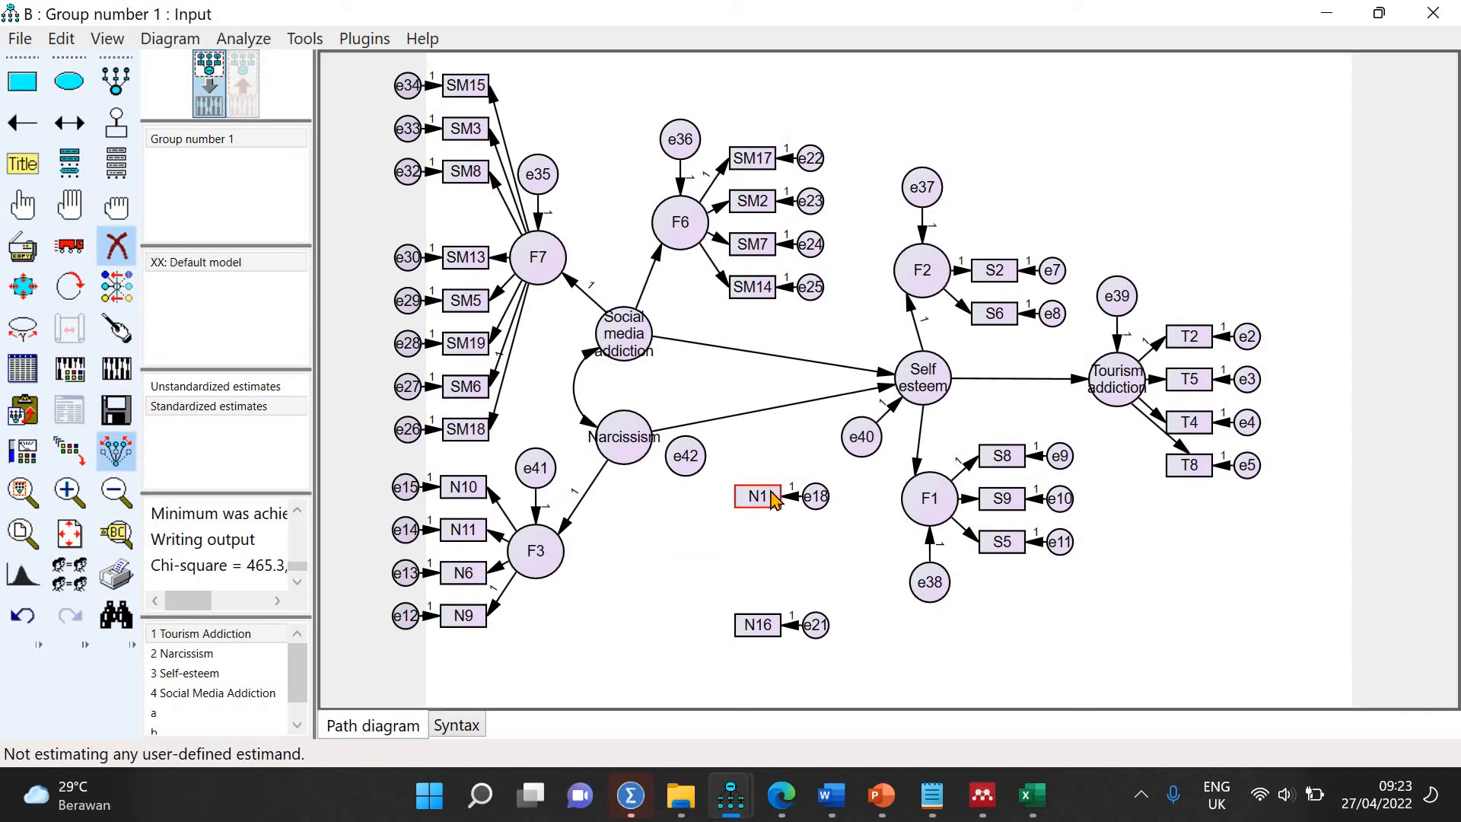
{"action": "left_click", "coordinate": [688, 465]}
{"action": "left_click", "coordinate": [757, 496]}
{"action": "left_click", "coordinate": [816, 496]}
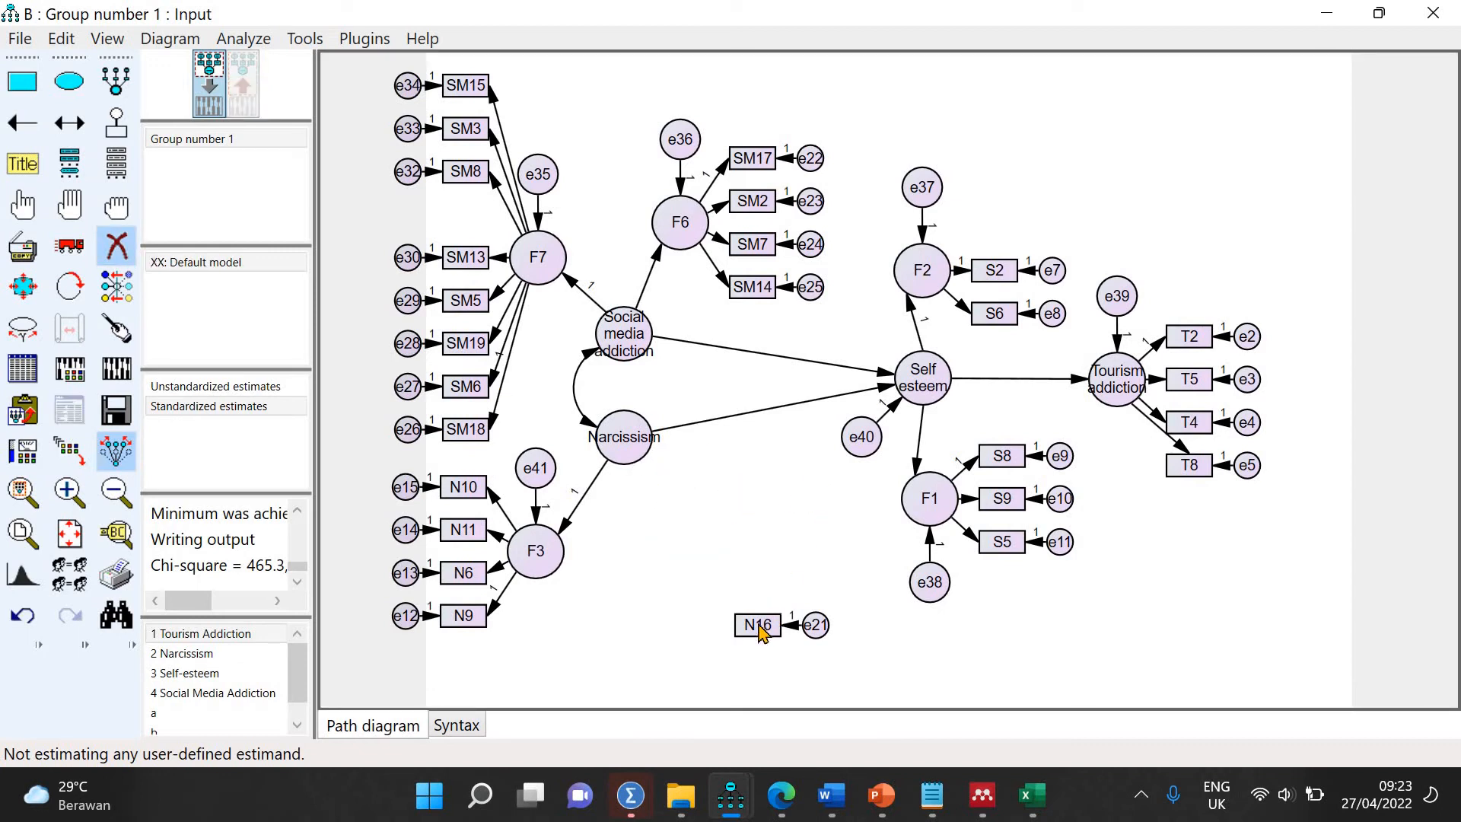
{"action": "left_click", "coordinate": [817, 626]}
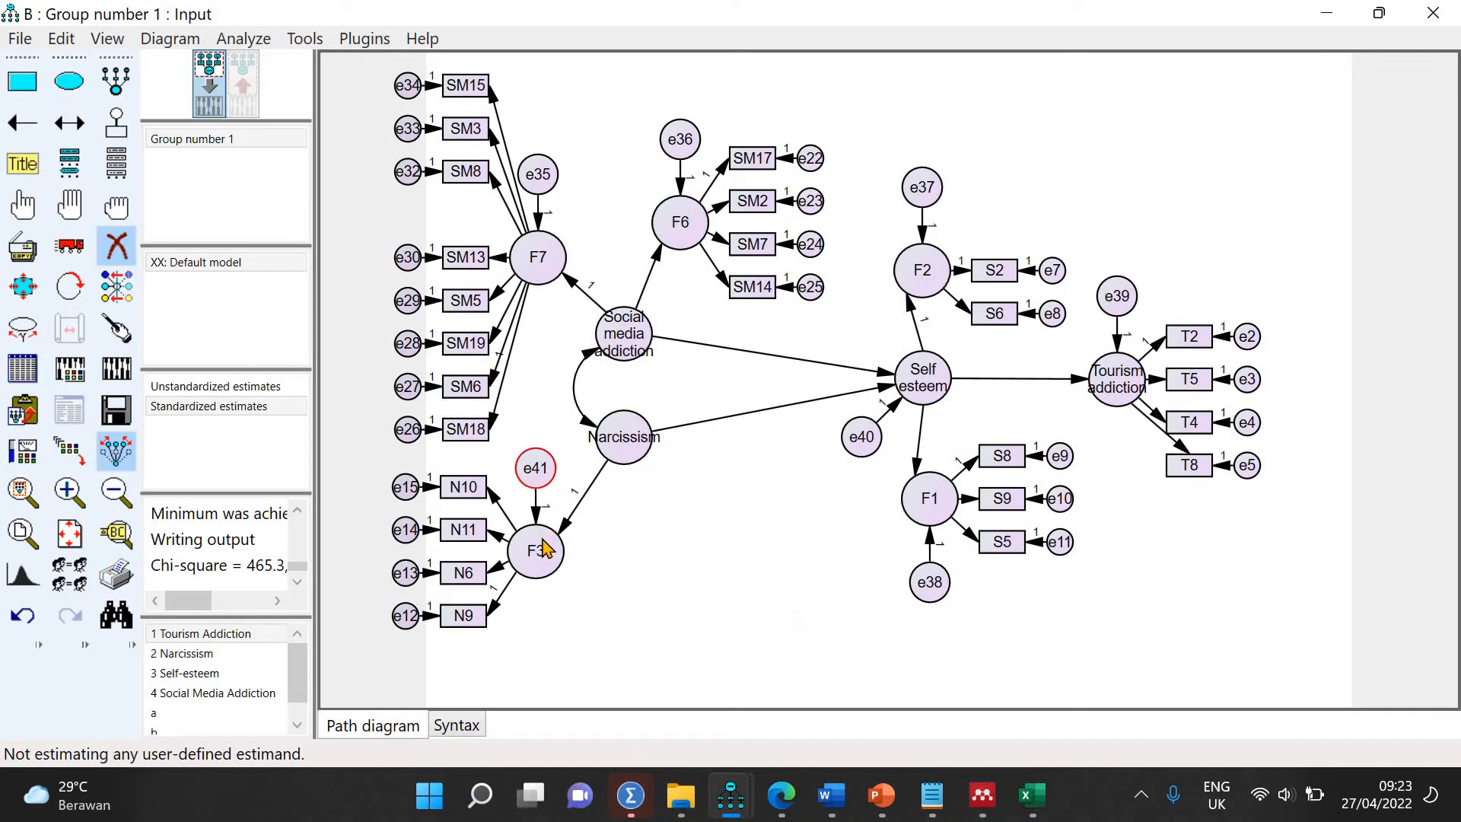
{"action": "left_click", "coordinate": [536, 468]}
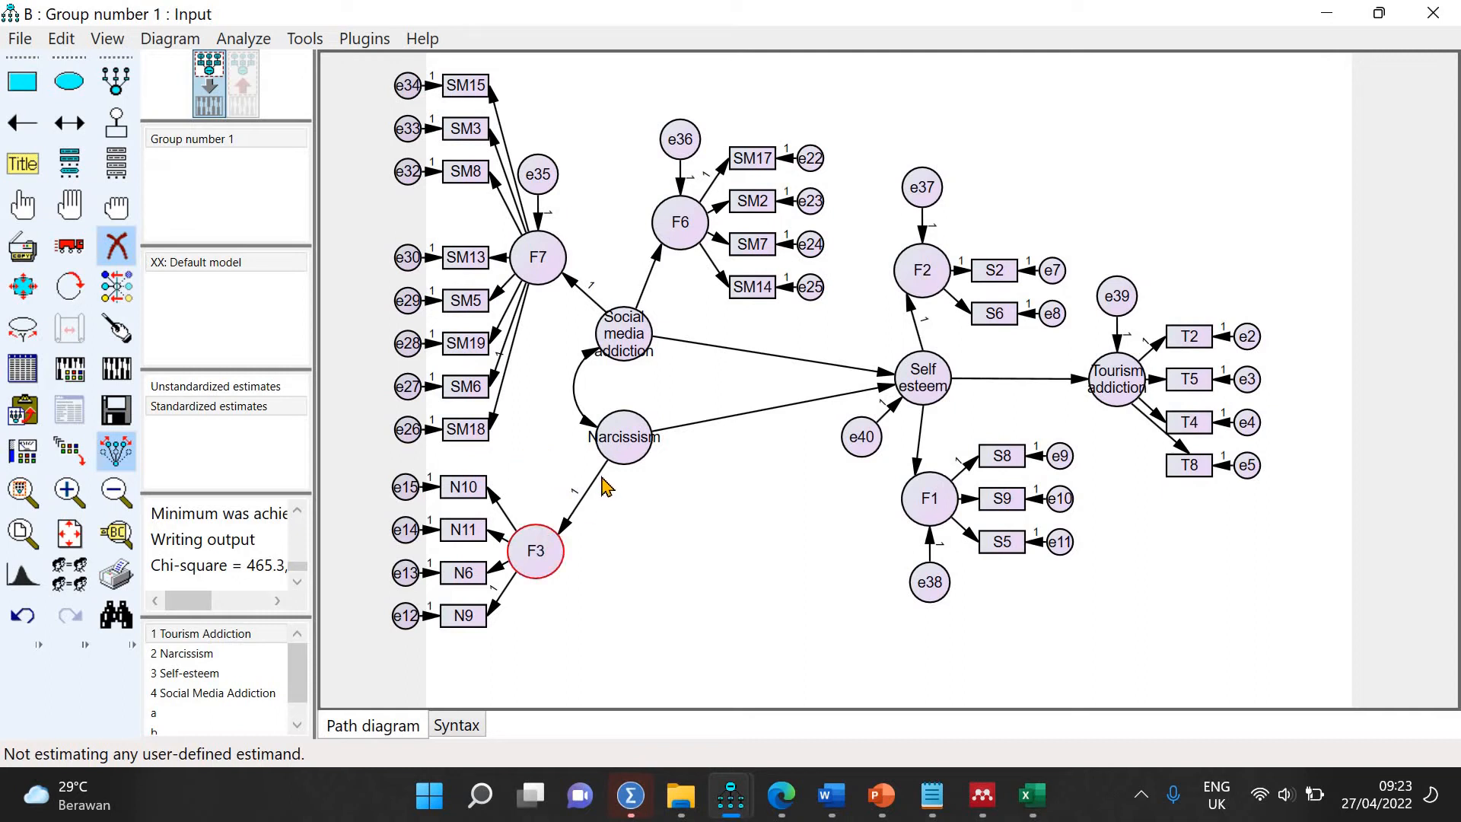
{"action": "left_click", "coordinate": [623, 437]}
Rotate F3's indicators so they sit beneath it, and move the whole F3 group directly below Social media addiction
{"action": "left_click", "coordinate": [70, 286]}
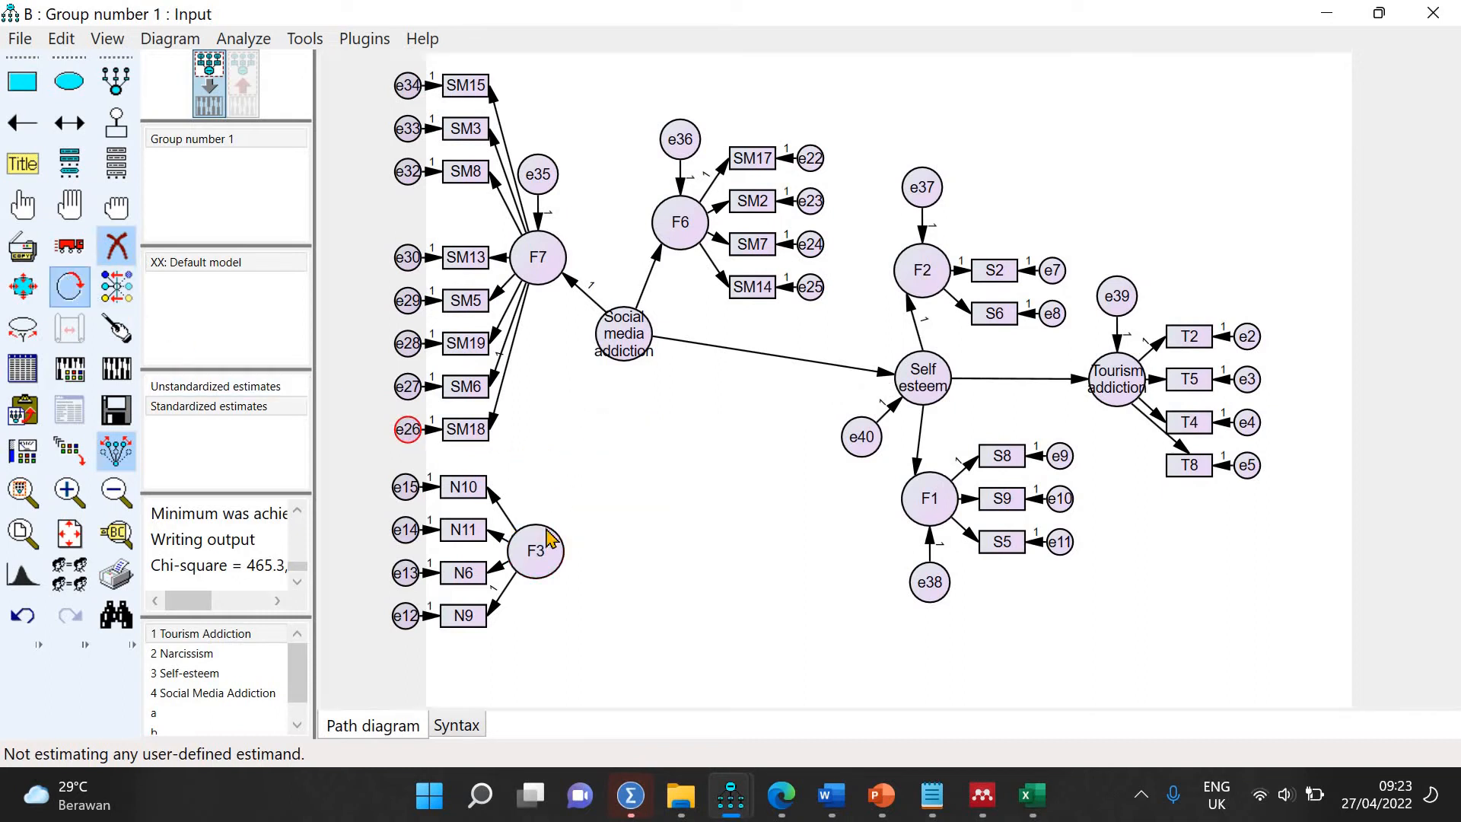
{"action": "left_click", "coordinate": [546, 549]}
{"action": "left_click", "coordinate": [545, 550]}
{"action": "left_click", "coordinate": [546, 549]}
{"action": "left_click", "coordinate": [71, 249]}
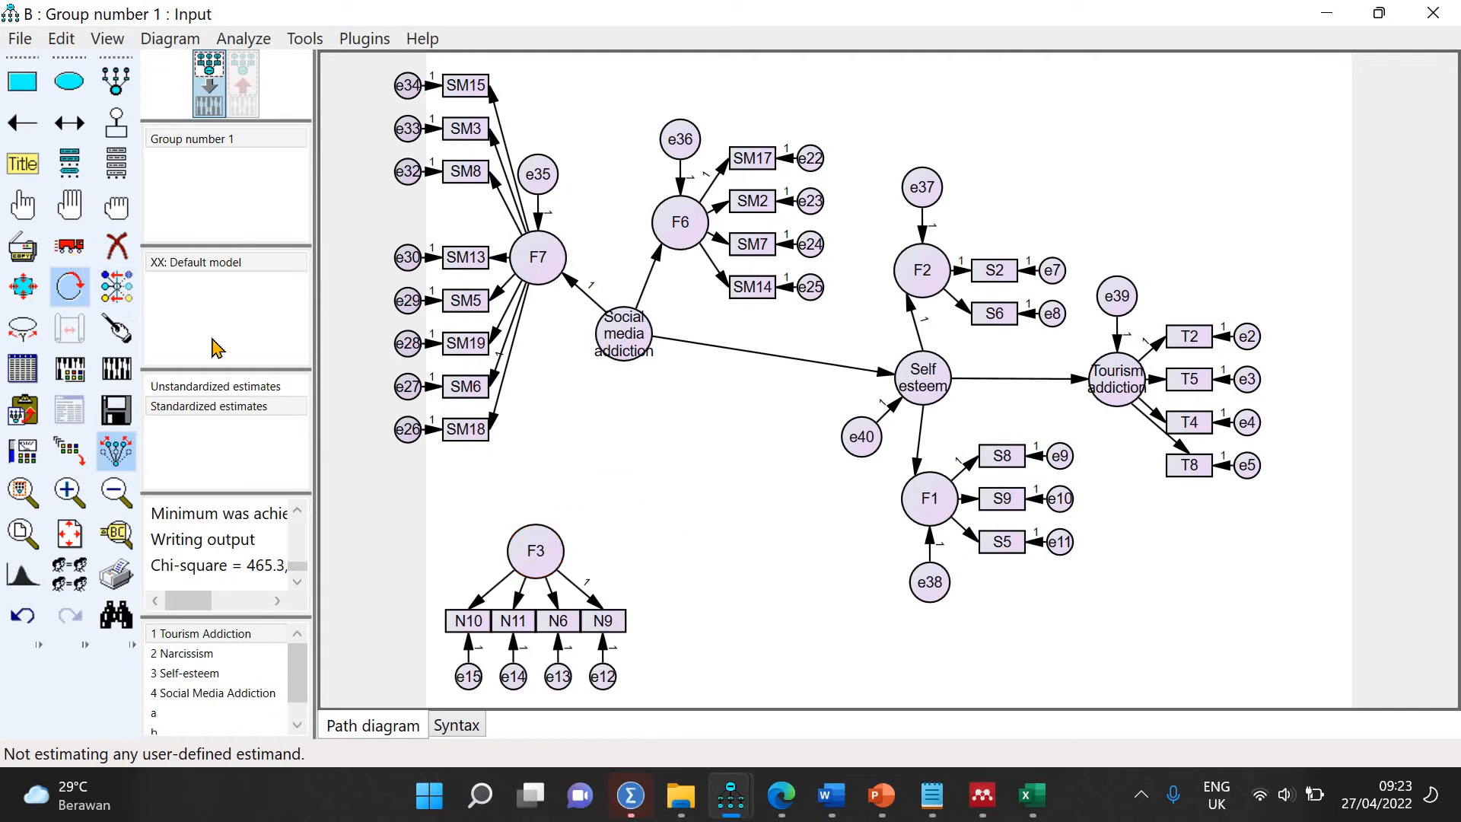
{"action": "left_click_drag", "start_coordinate": [542, 555], "coordinate": [614, 336]}
Connect F3 to Social media addiction with a covariance and draw a regression path from F3 to Self esteem
{"action": "left_click", "coordinate": [70, 123]}
{"action": "left_click", "coordinate": [23, 123]}
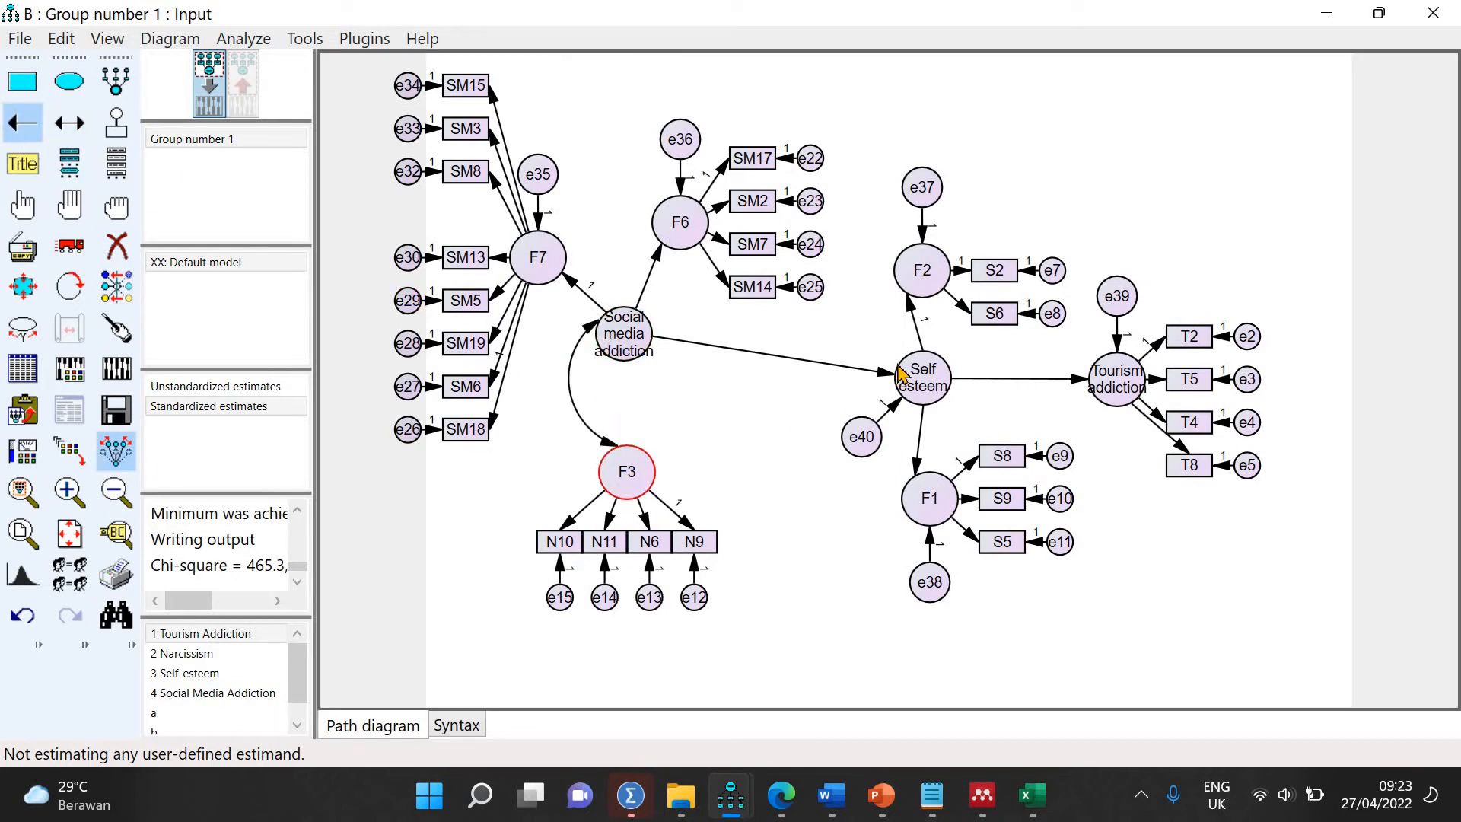
{"action": "left_click_drag", "start_coordinate": [631, 466], "coordinate": [921, 383]}
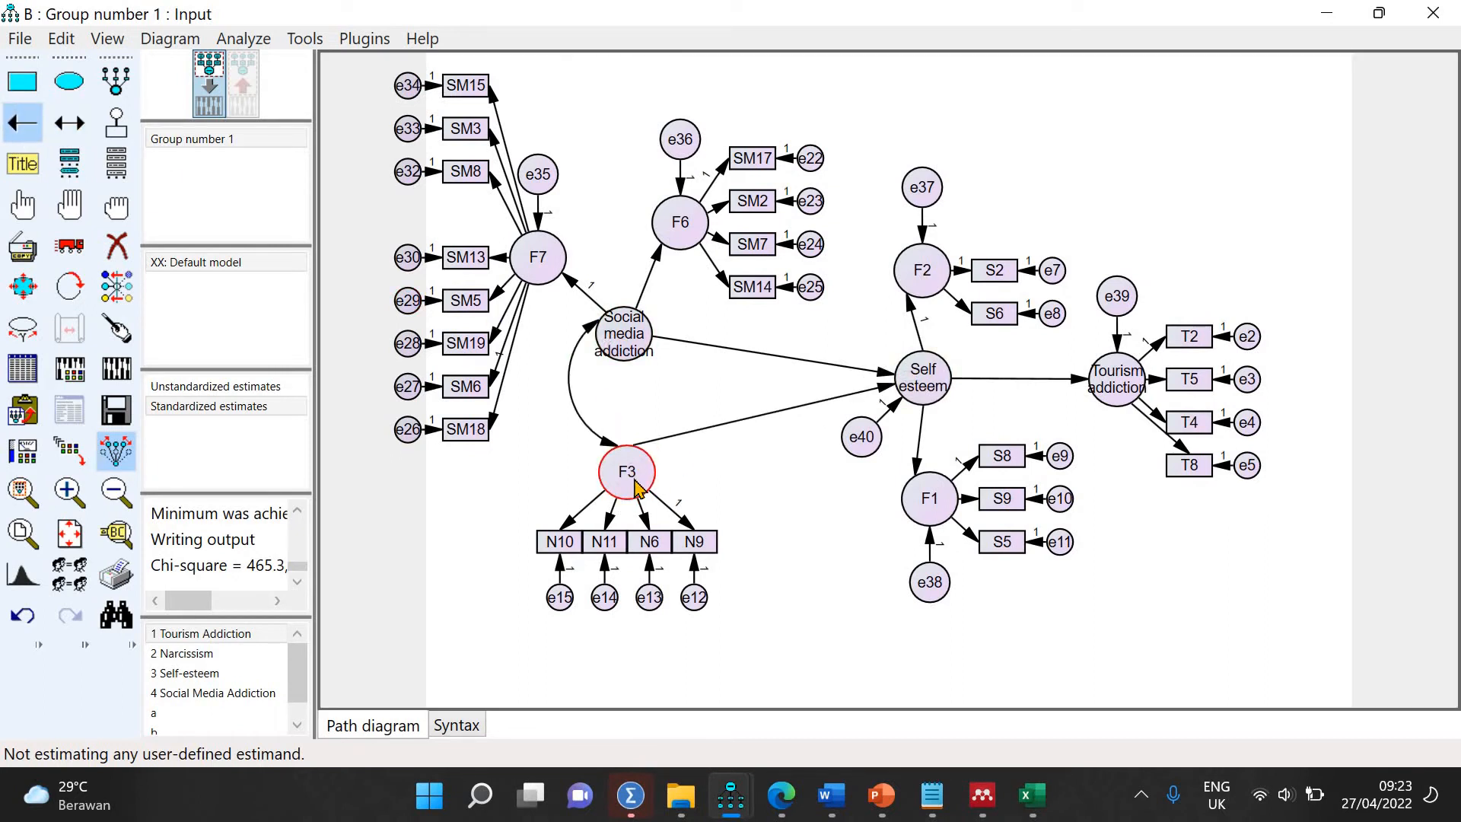
Rename the latent variable F3 as Narcissism in its object properties
{"action": "double_click", "coordinate": [637, 487]}
{"action": "left_click", "coordinate": [637, 484]}
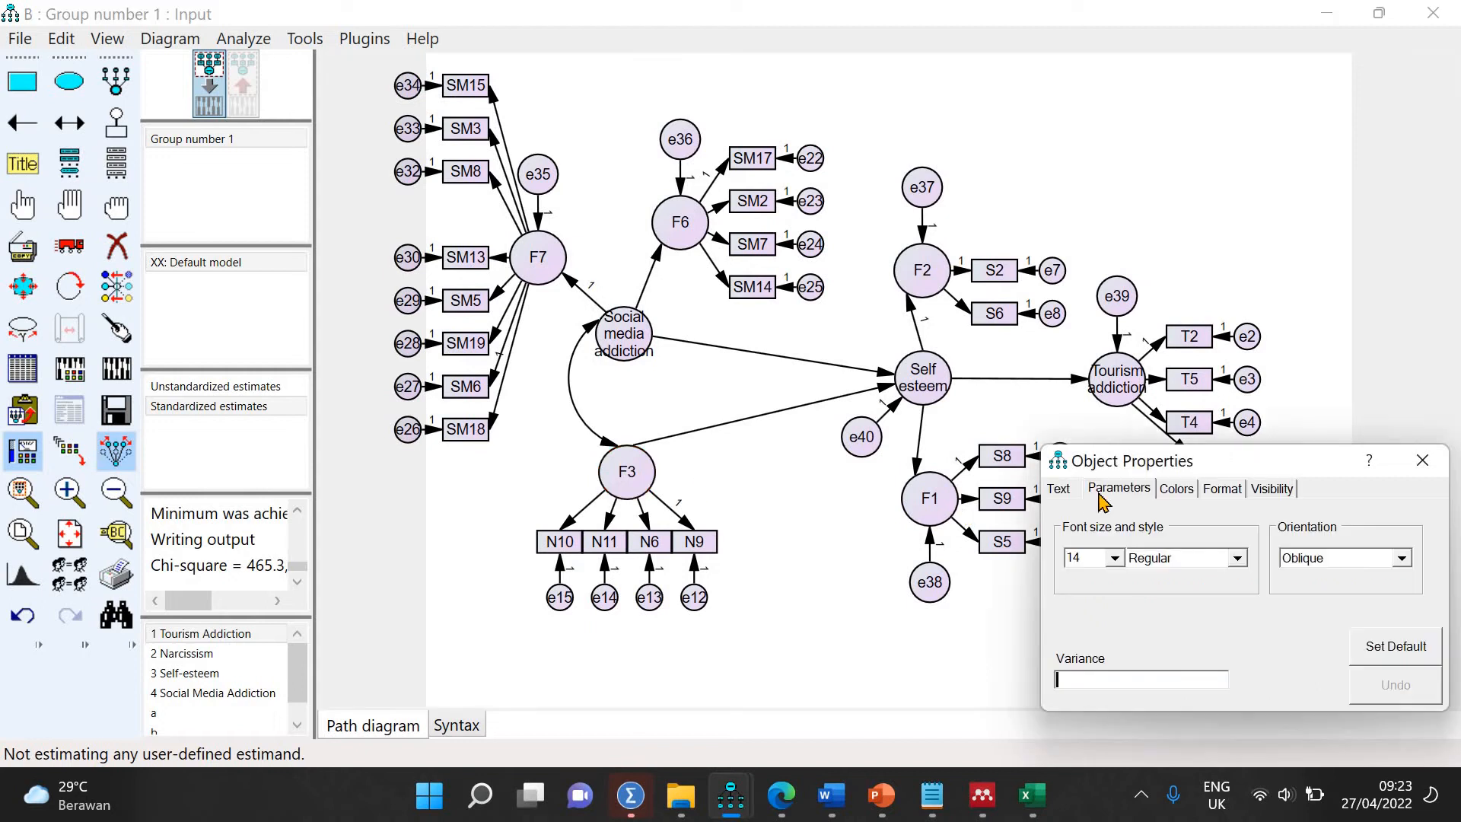
{"action": "left_click", "coordinate": [1061, 490]}
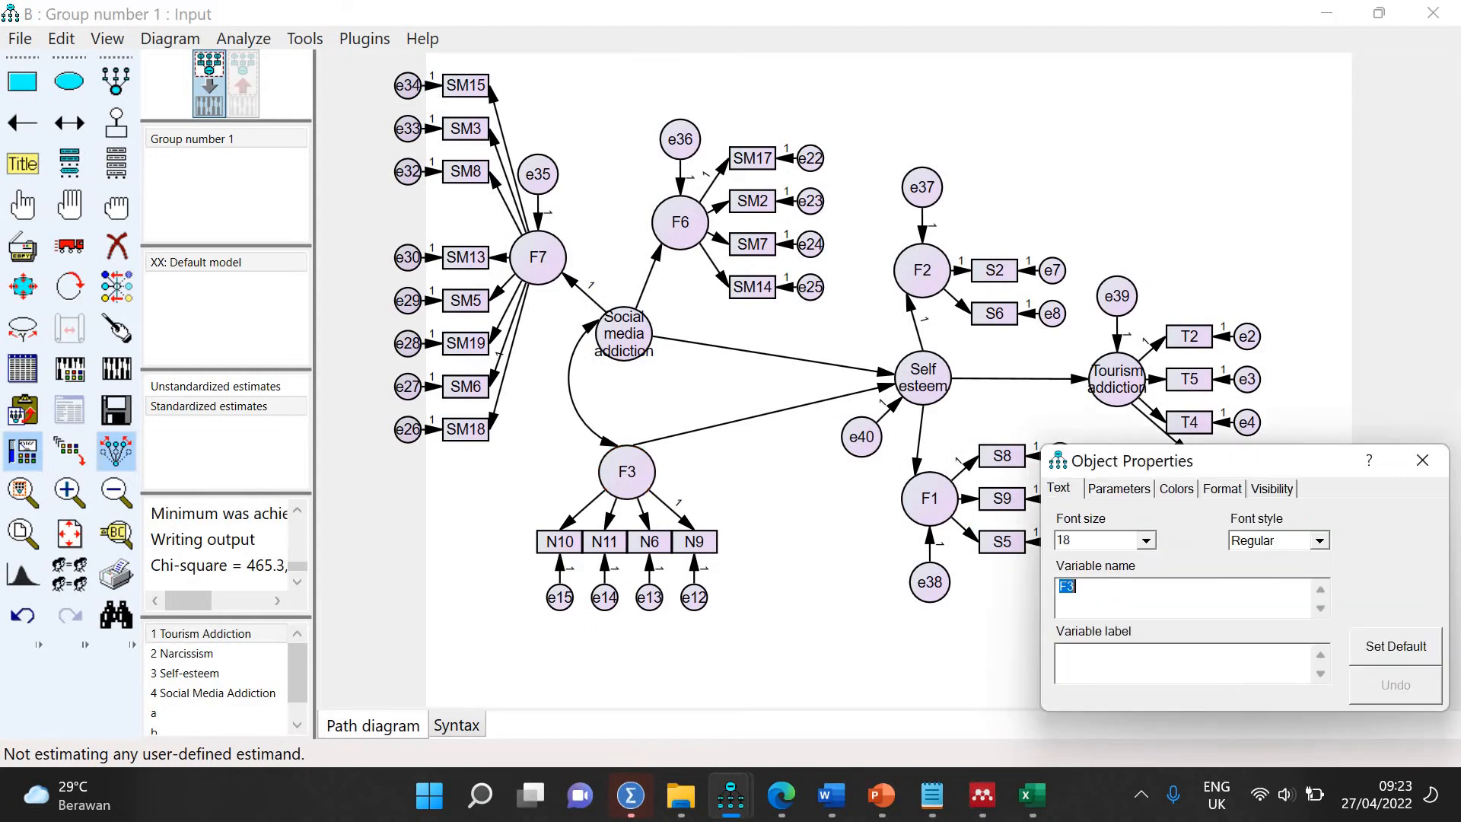
{"action": "type", "text": "Narci"}
{"action": "key", "text": "BackSpace"}
{"action": "type", "text": "cissism"}
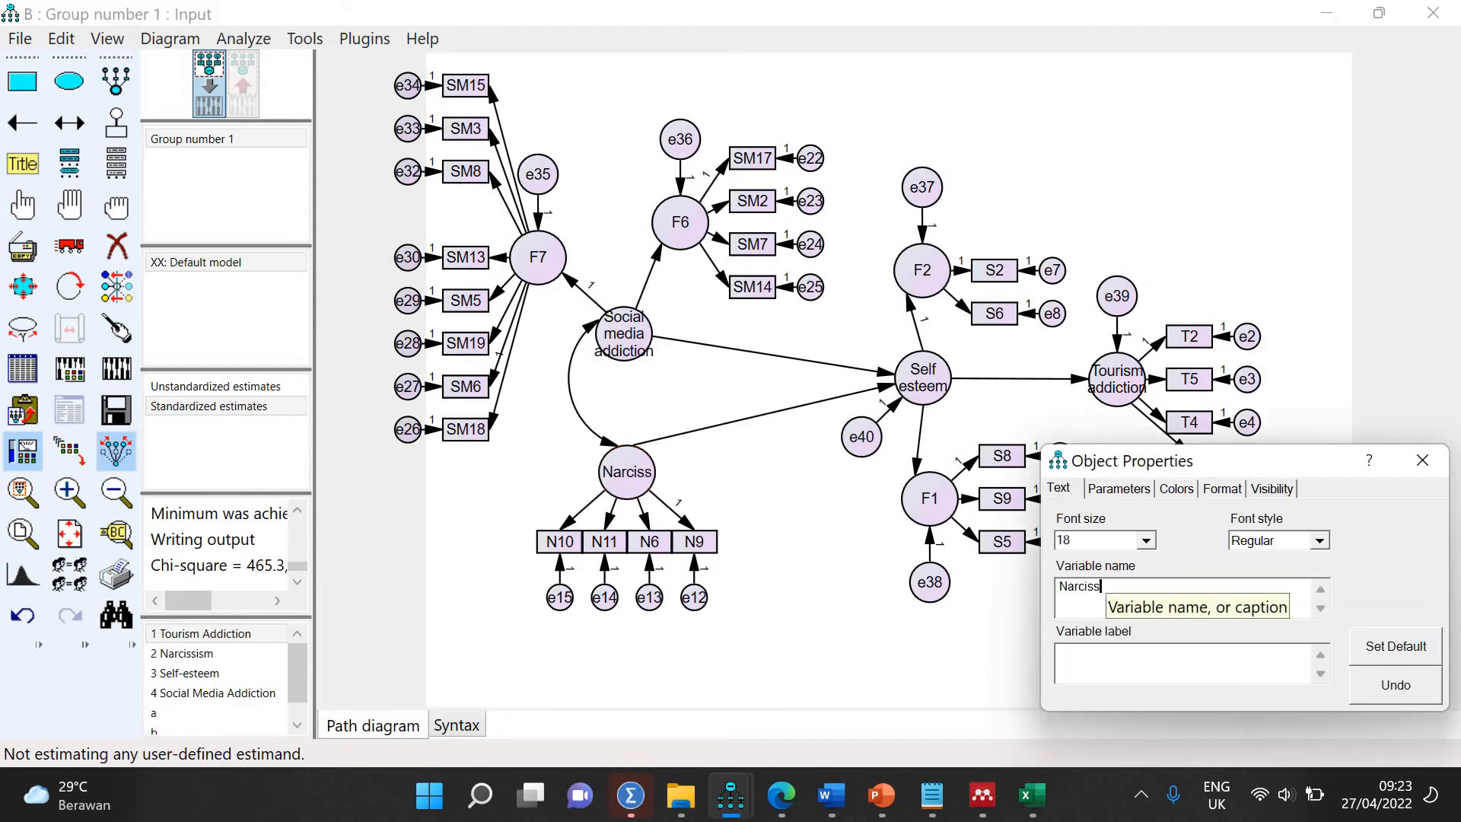
{"action": "left_click", "coordinate": [1422, 461]}
Recalculate the estimates with the first-order Narcissism construct and review the model fit summary and covariance modification indices
{"action": "left_click", "coordinate": [117, 366]}
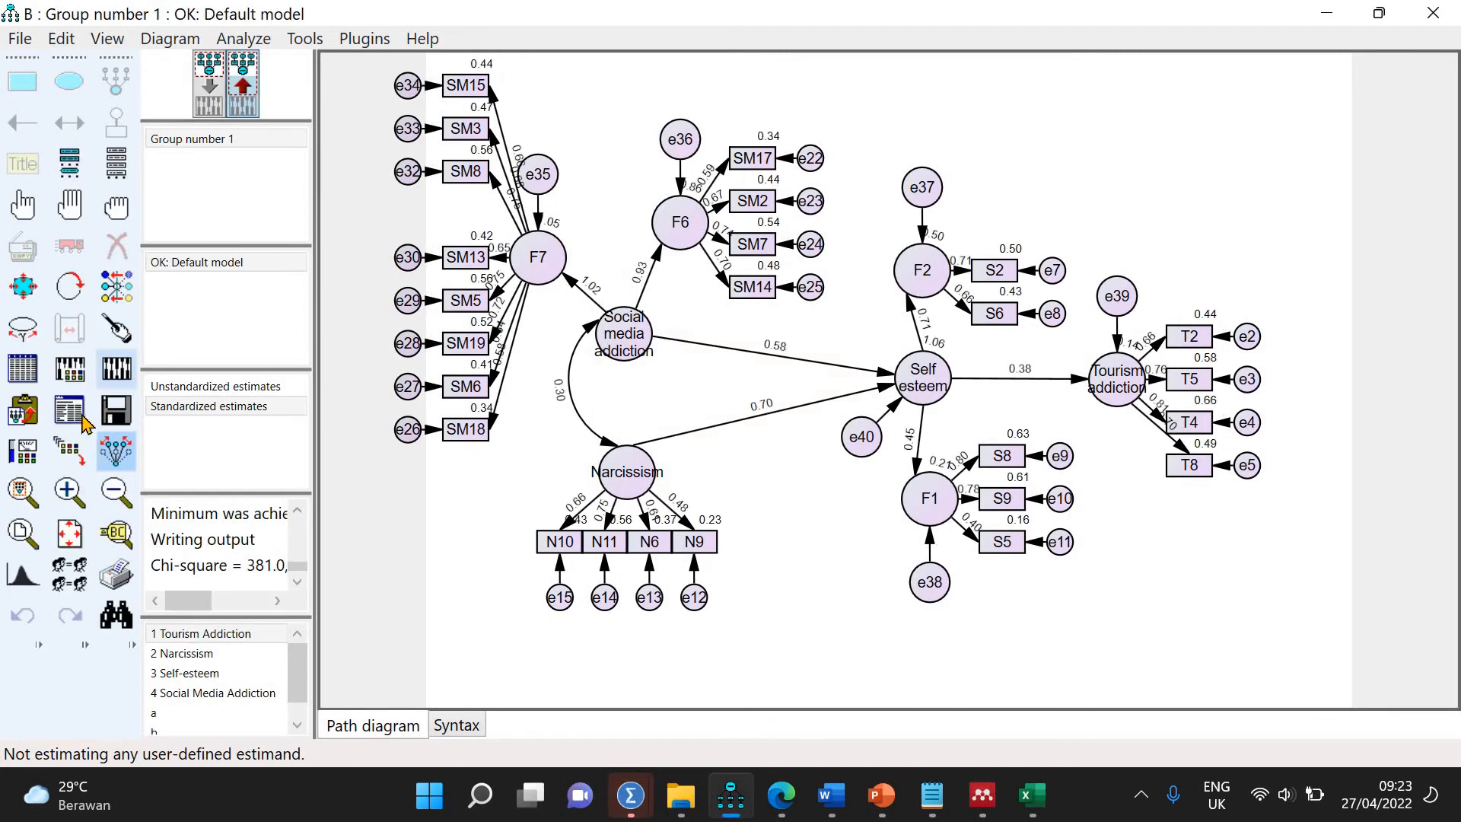
{"action": "left_click", "coordinate": [70, 409]}
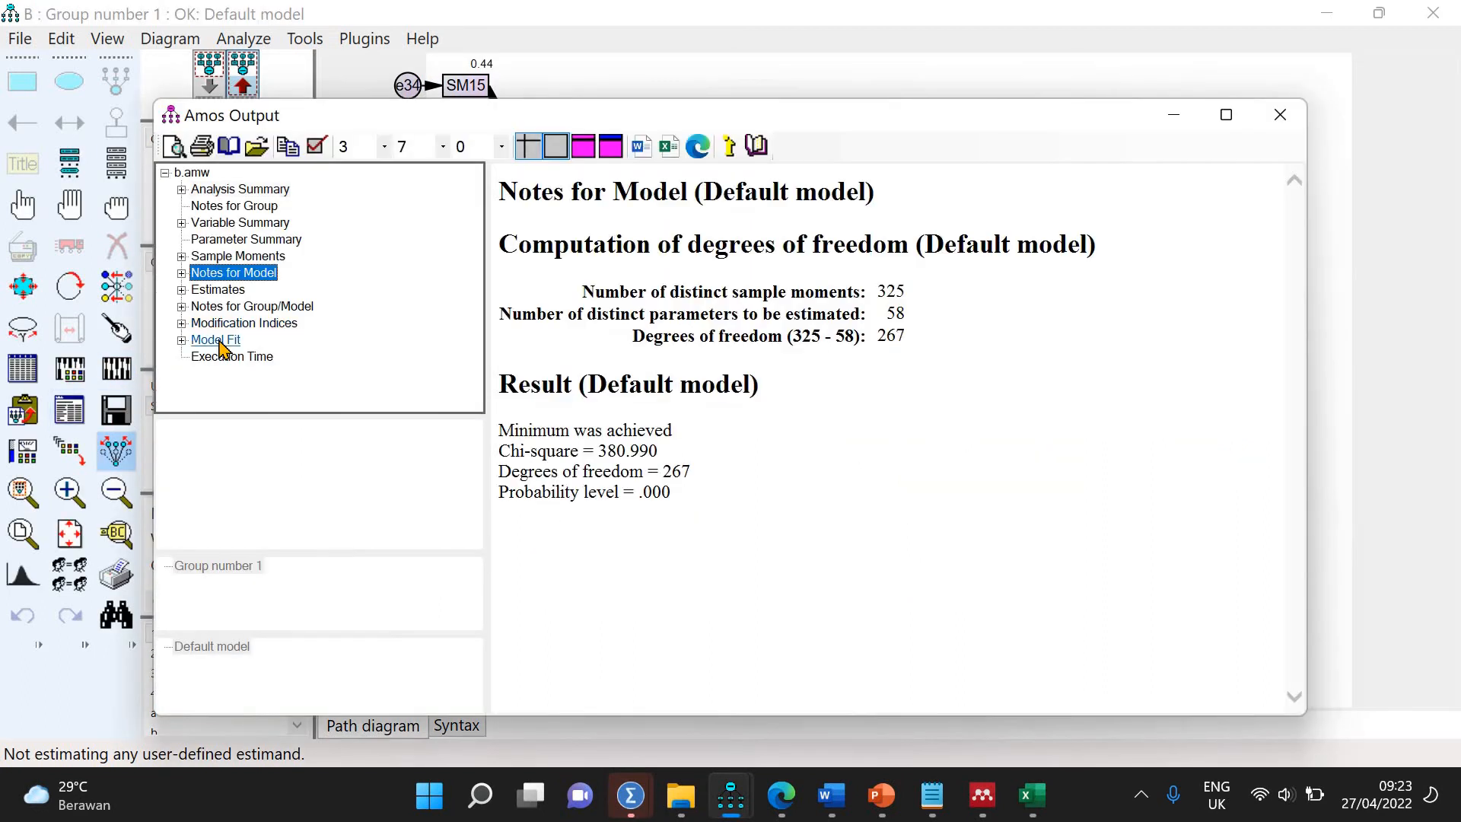
{"action": "left_click", "coordinate": [216, 340]}
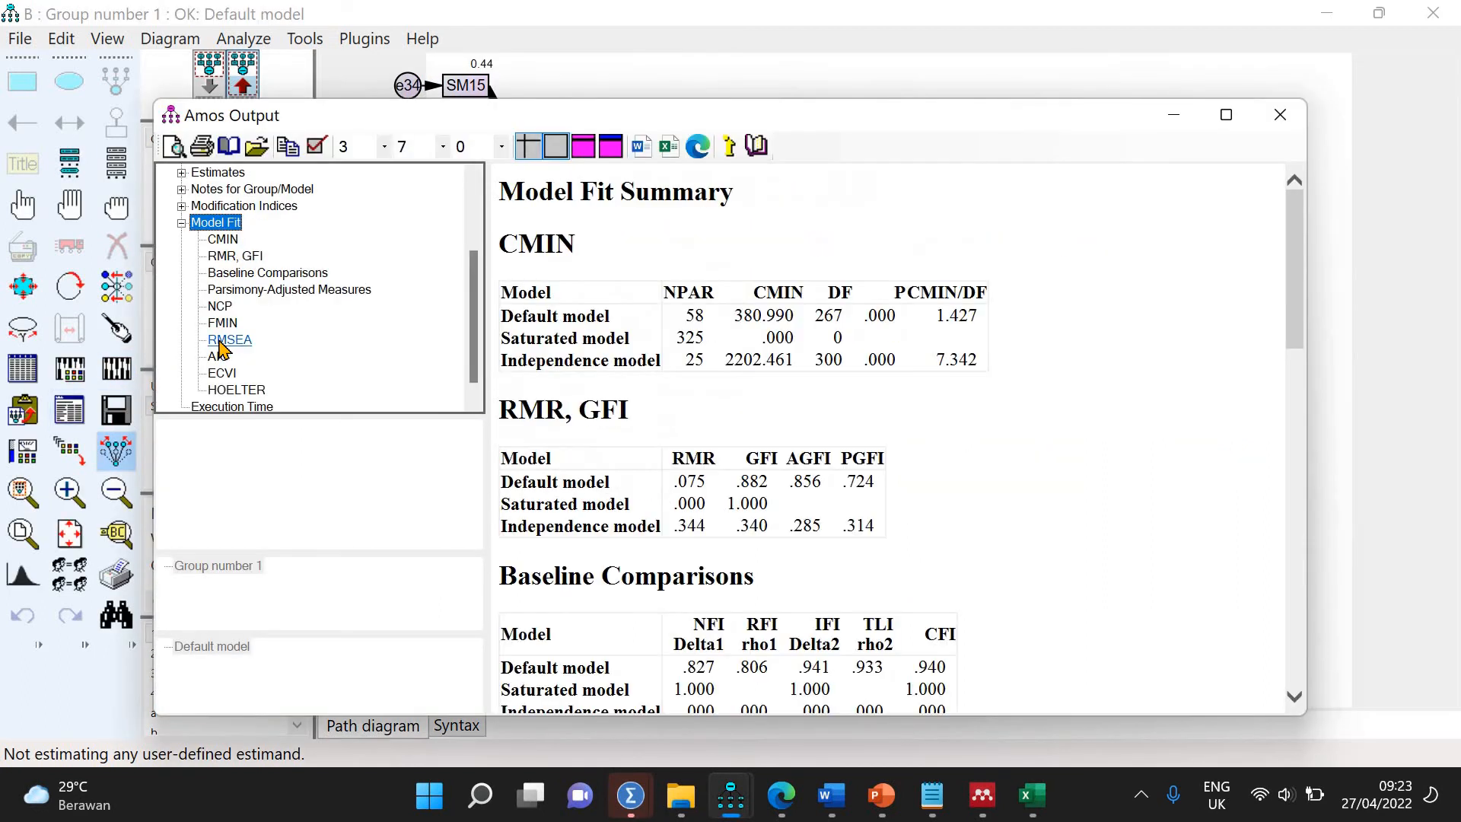
{"action": "left_click", "coordinate": [257, 205]}
{"action": "scroll", "coordinate": [1299, 299], "scroll_direction": "down", "scroll_amount": 5}
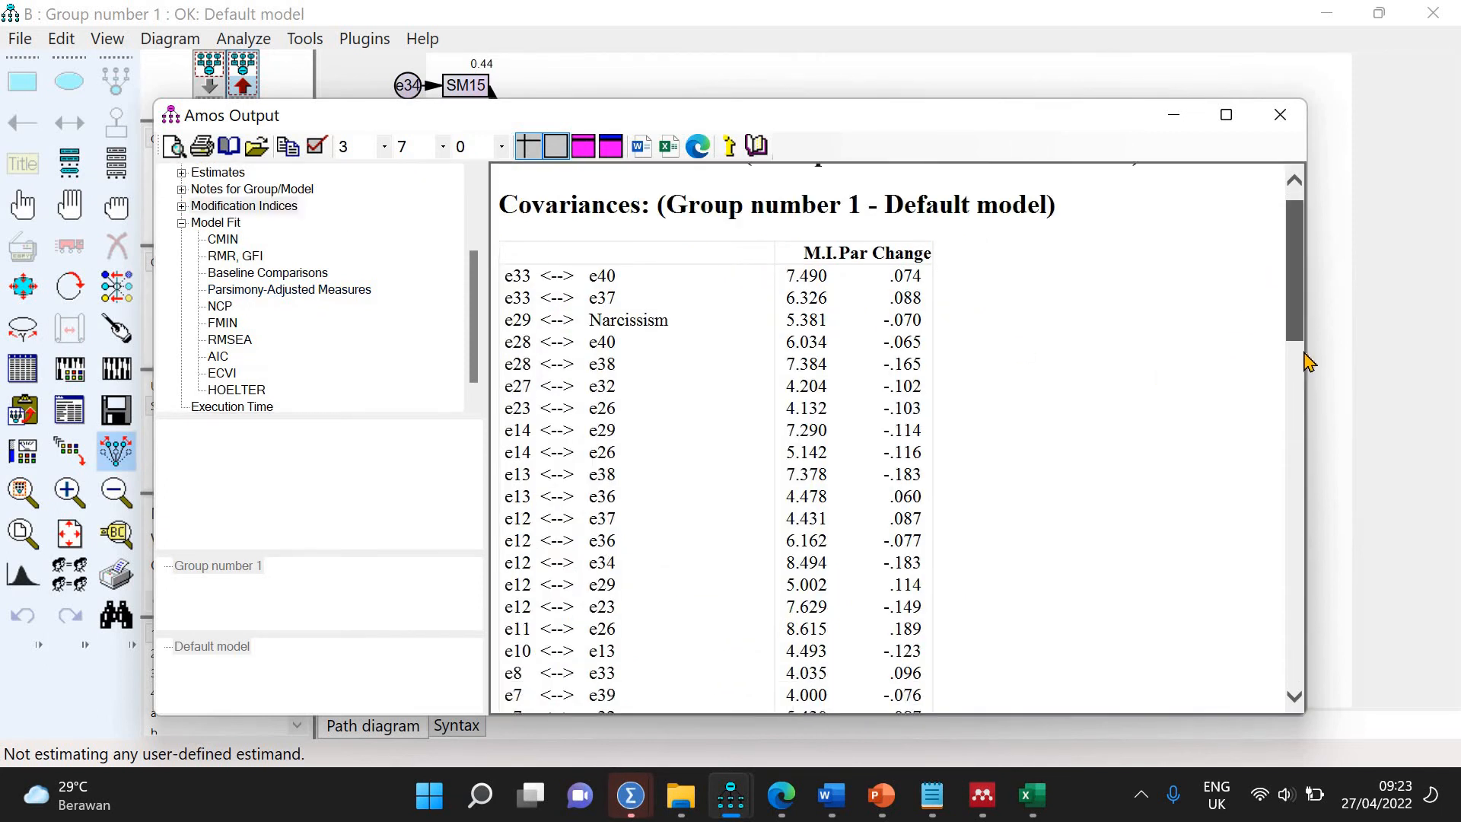
{"action": "scroll", "coordinate": [816, 285], "scroll_direction": "up", "scroll_amount": 5}
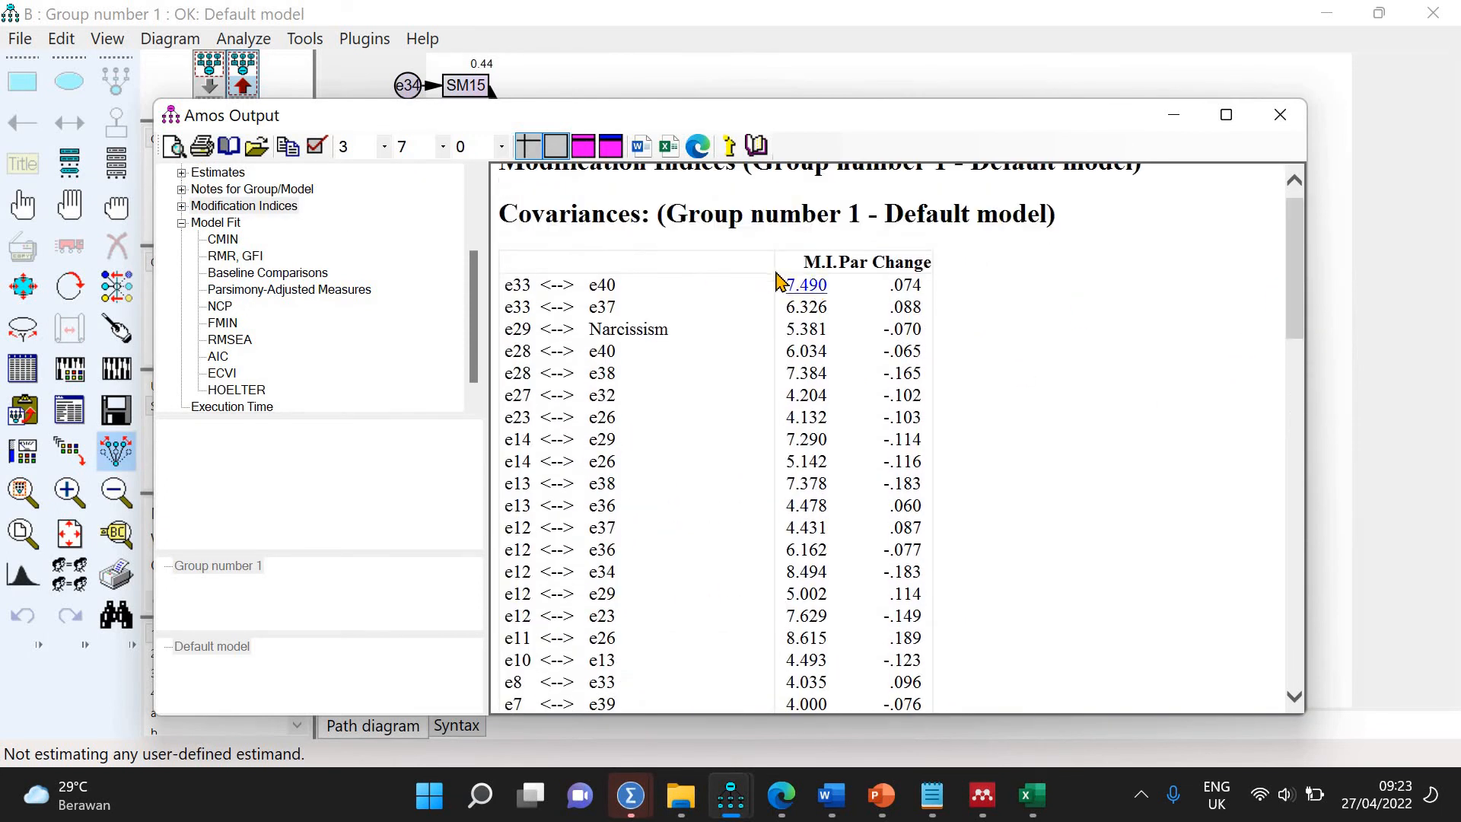
{"action": "scroll", "coordinate": [1310, 344], "scroll_direction": "down", "scroll_amount": 5}
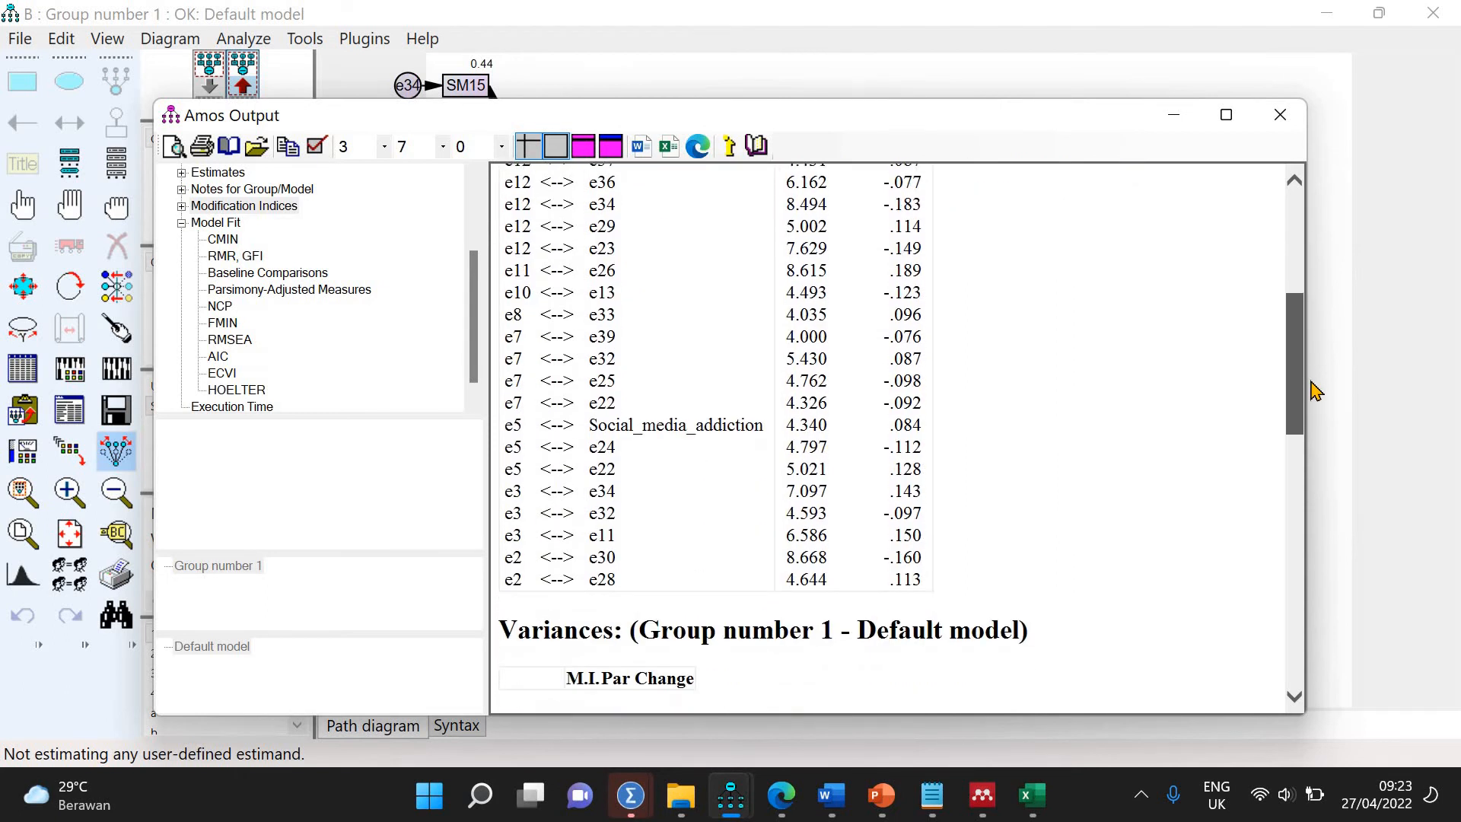
{"action": "scroll", "coordinate": [1315, 391], "scroll_direction": "up", "scroll_amount": 2}
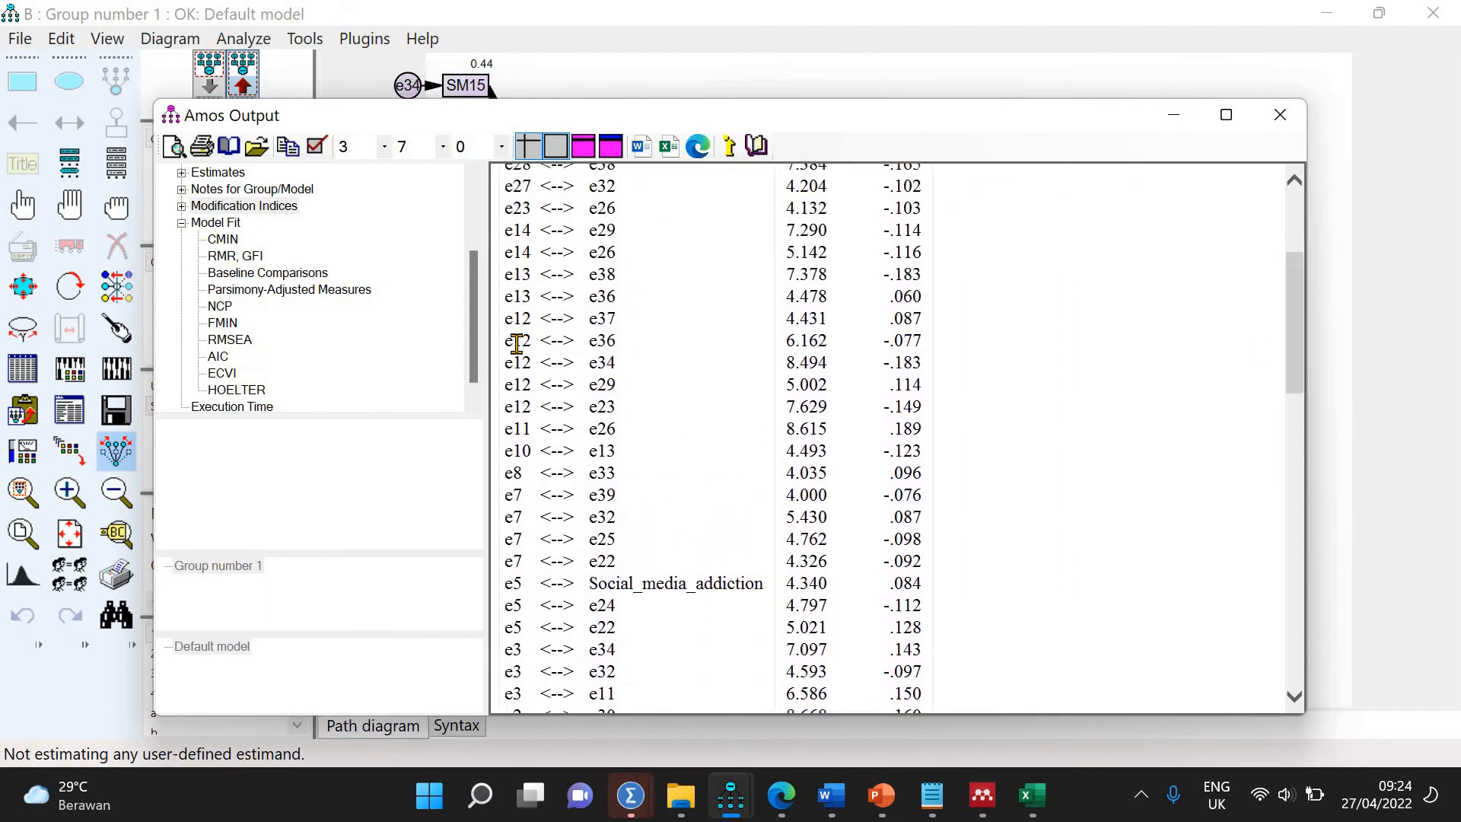
Return to the input path diagram and delete the indicator N9 with its error term e12 from Narcissism
{"action": "left_click", "coordinate": [1383, 459]}
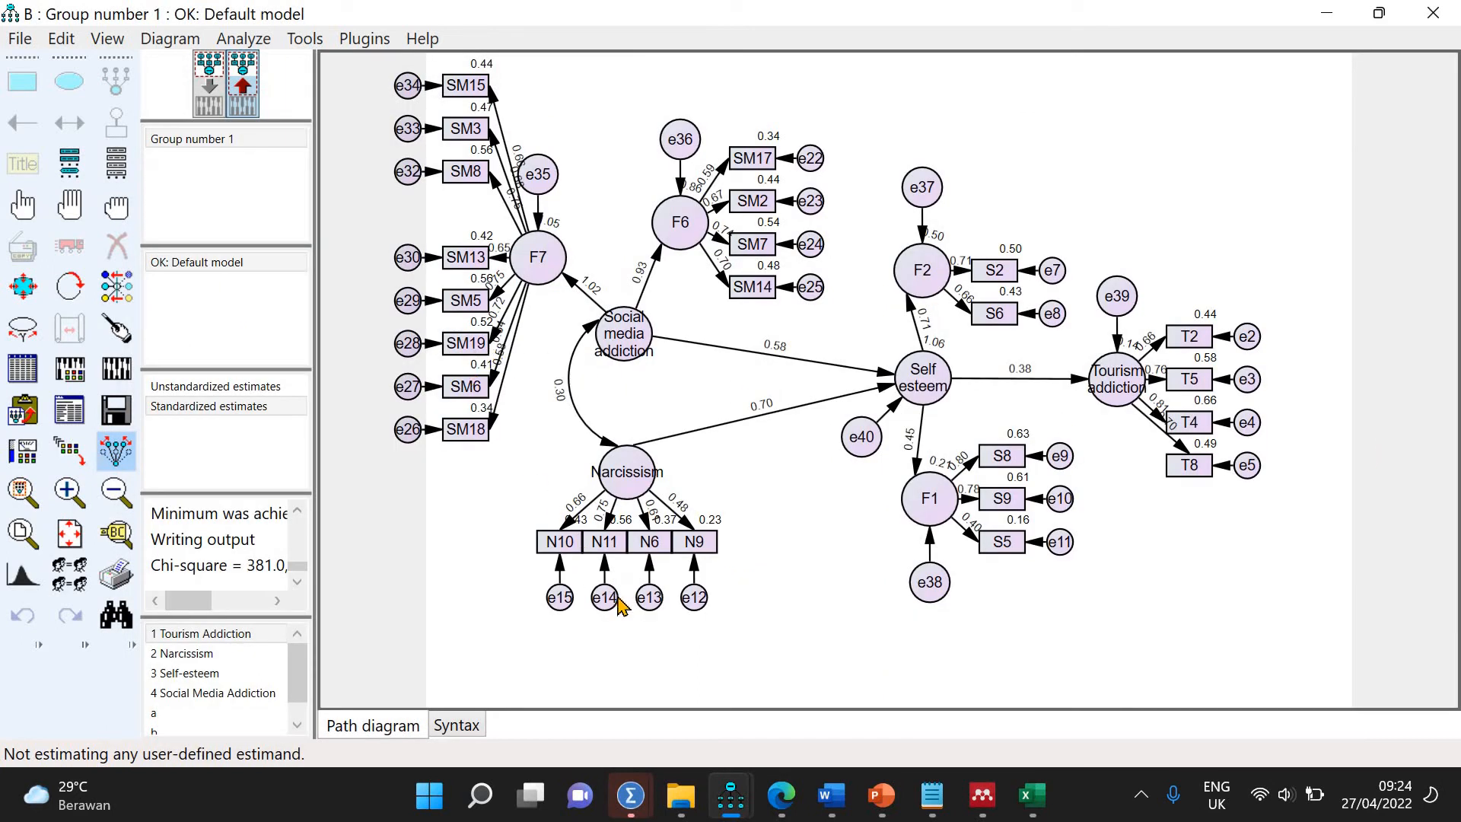
{"action": "left_click", "coordinate": [212, 112]}
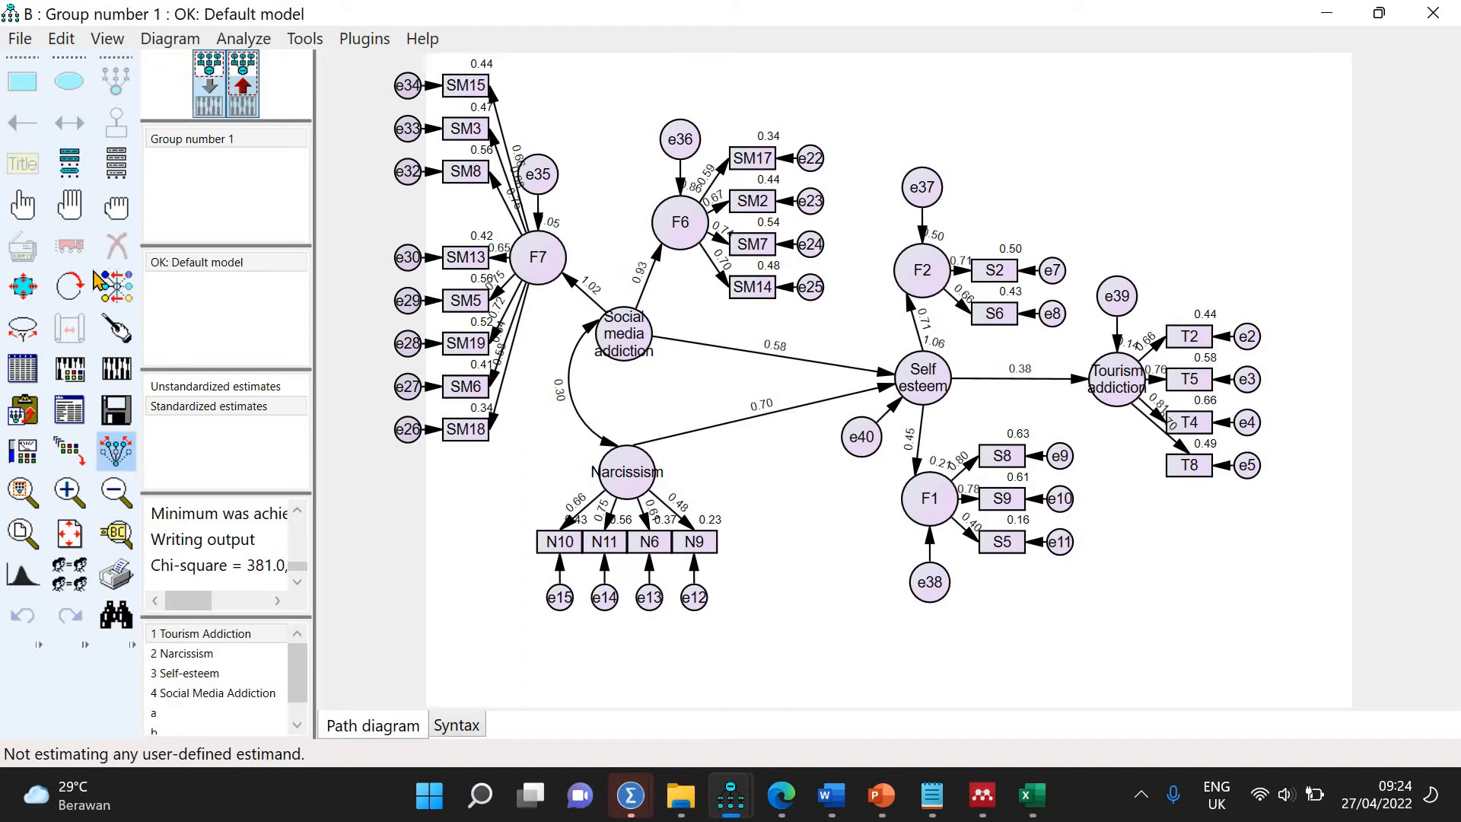
{"action": "key", "text": "Delete"}
{"action": "left_click", "coordinate": [694, 541]}
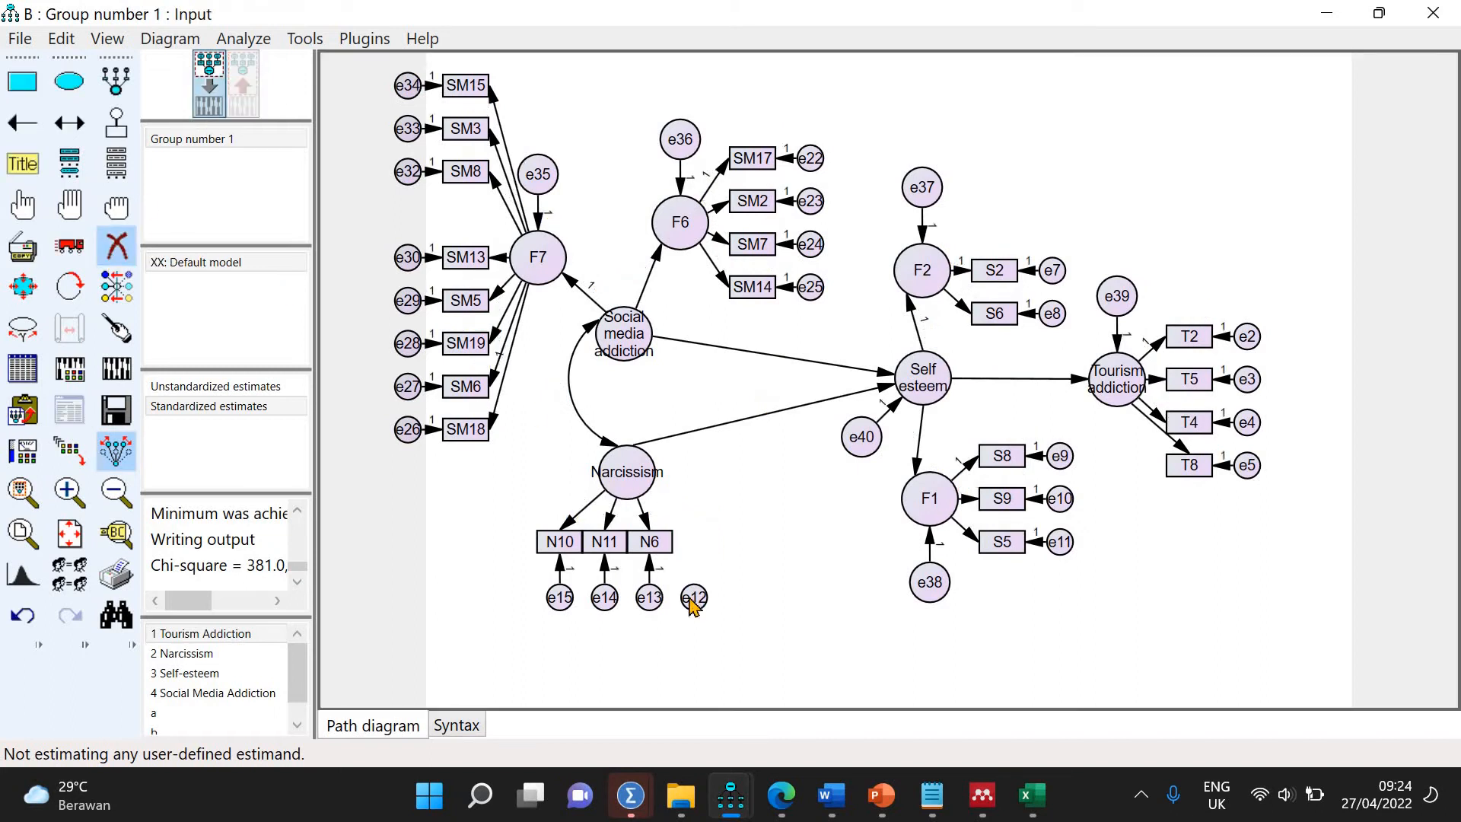
{"action": "left_click", "coordinate": [694, 597]}
Fix the regression weight of the path from Narcissism to N10 at 1
{"action": "left_click", "coordinate": [574, 530]}
{"action": "key", "text": "ctrl+z"}
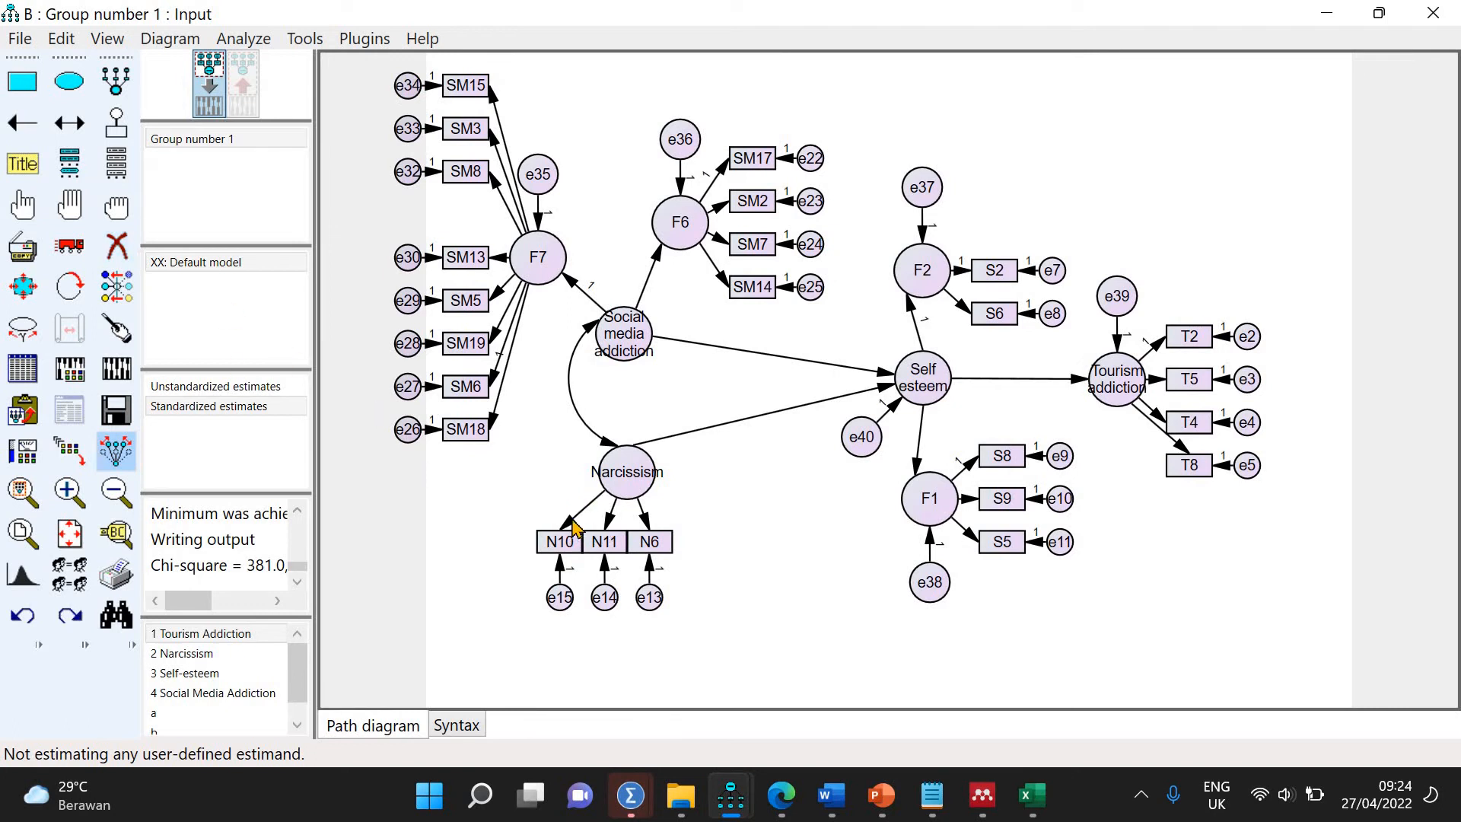
{"action": "key", "text": "ctrl+o"}
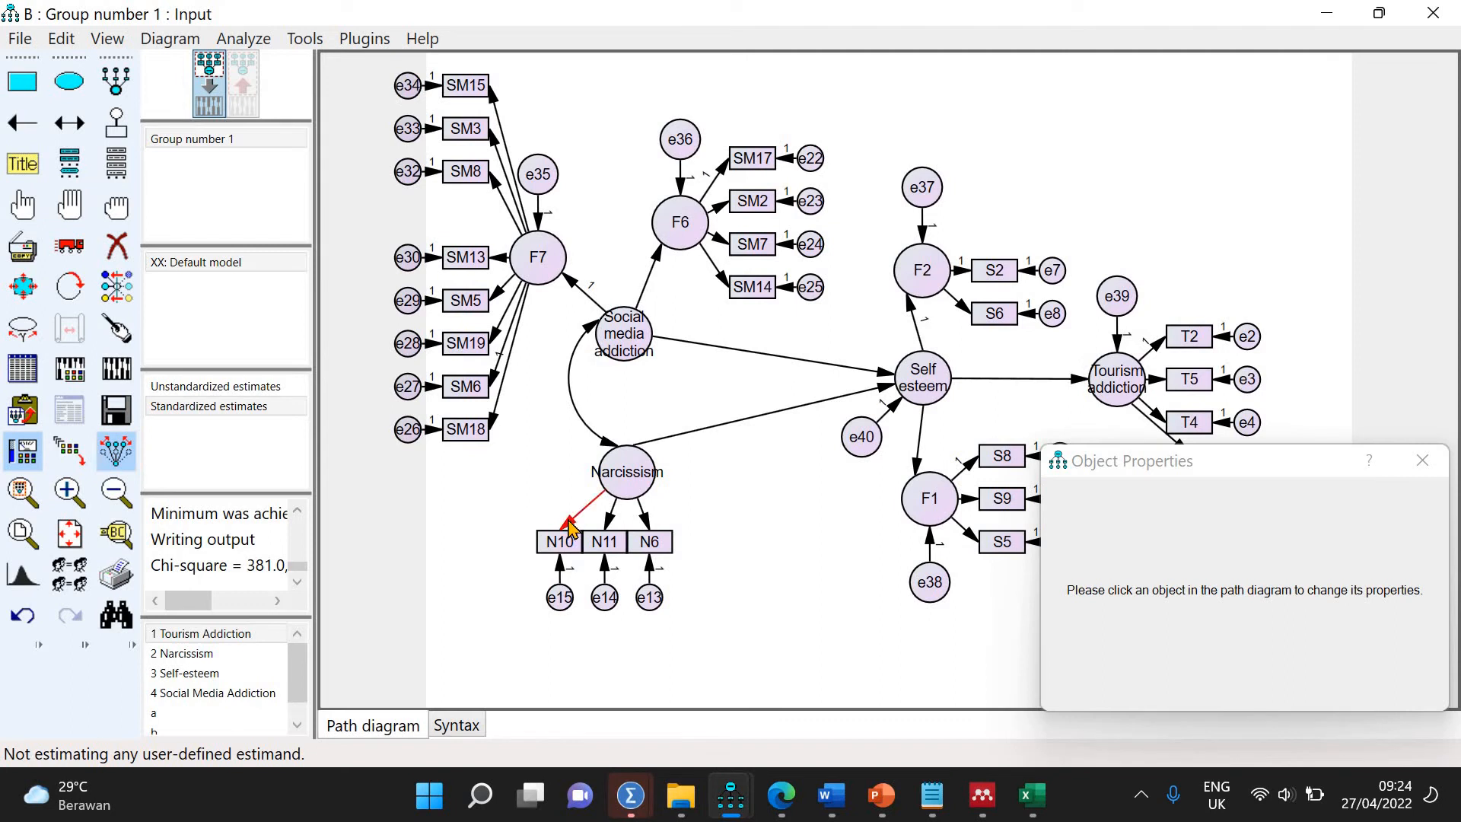
{"action": "left_click", "coordinate": [571, 527]}
{"action": "left_click", "coordinate": [1112, 483]}
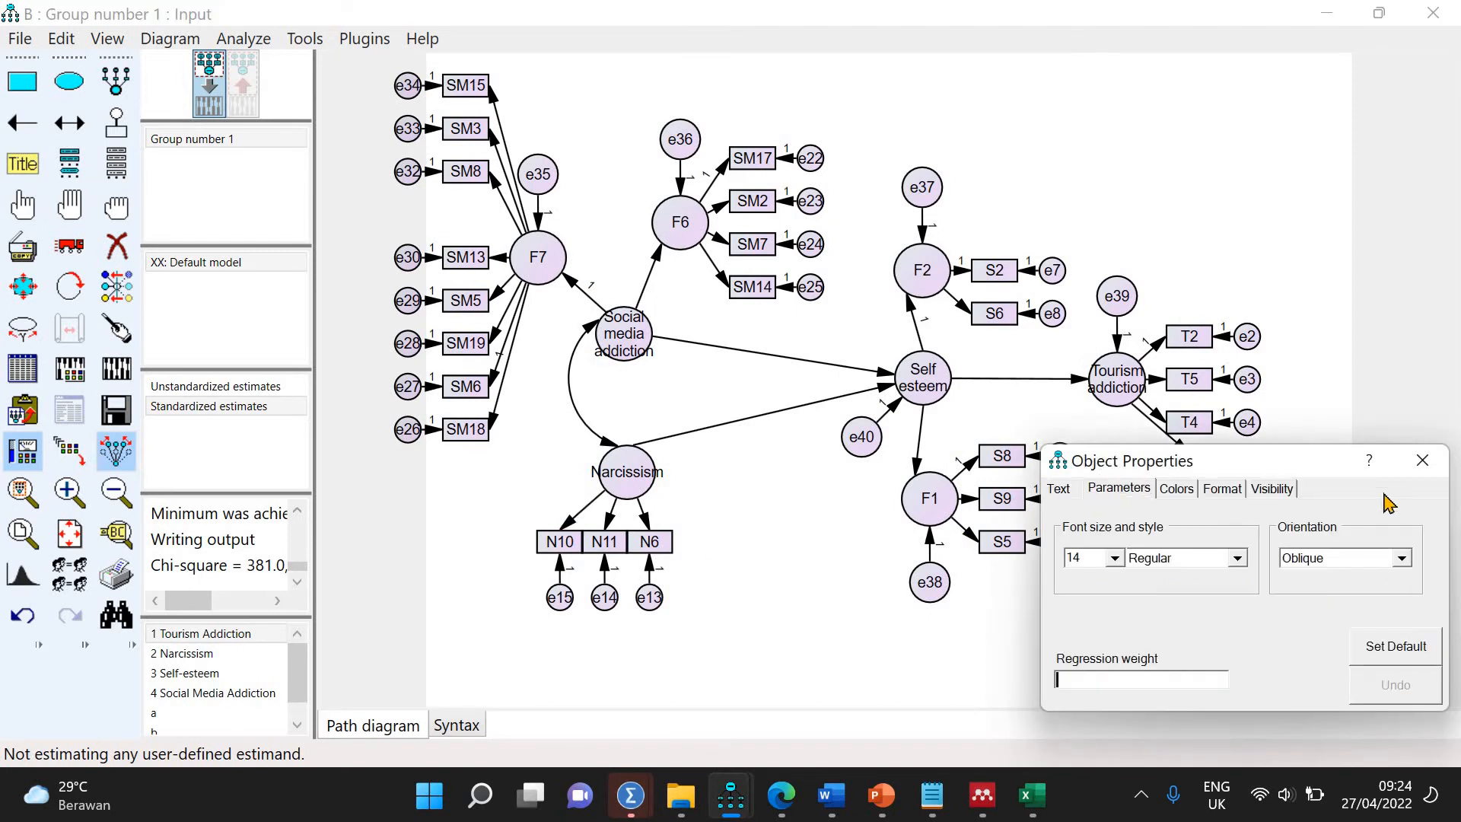
{"action": "type", "text": "1"}
{"action": "left_click", "coordinate": [1438, 462]}
Recalculate the estimates without N9 and check the model fit summary and covariance modification indices
{"action": "left_click", "coordinate": [119, 370]}
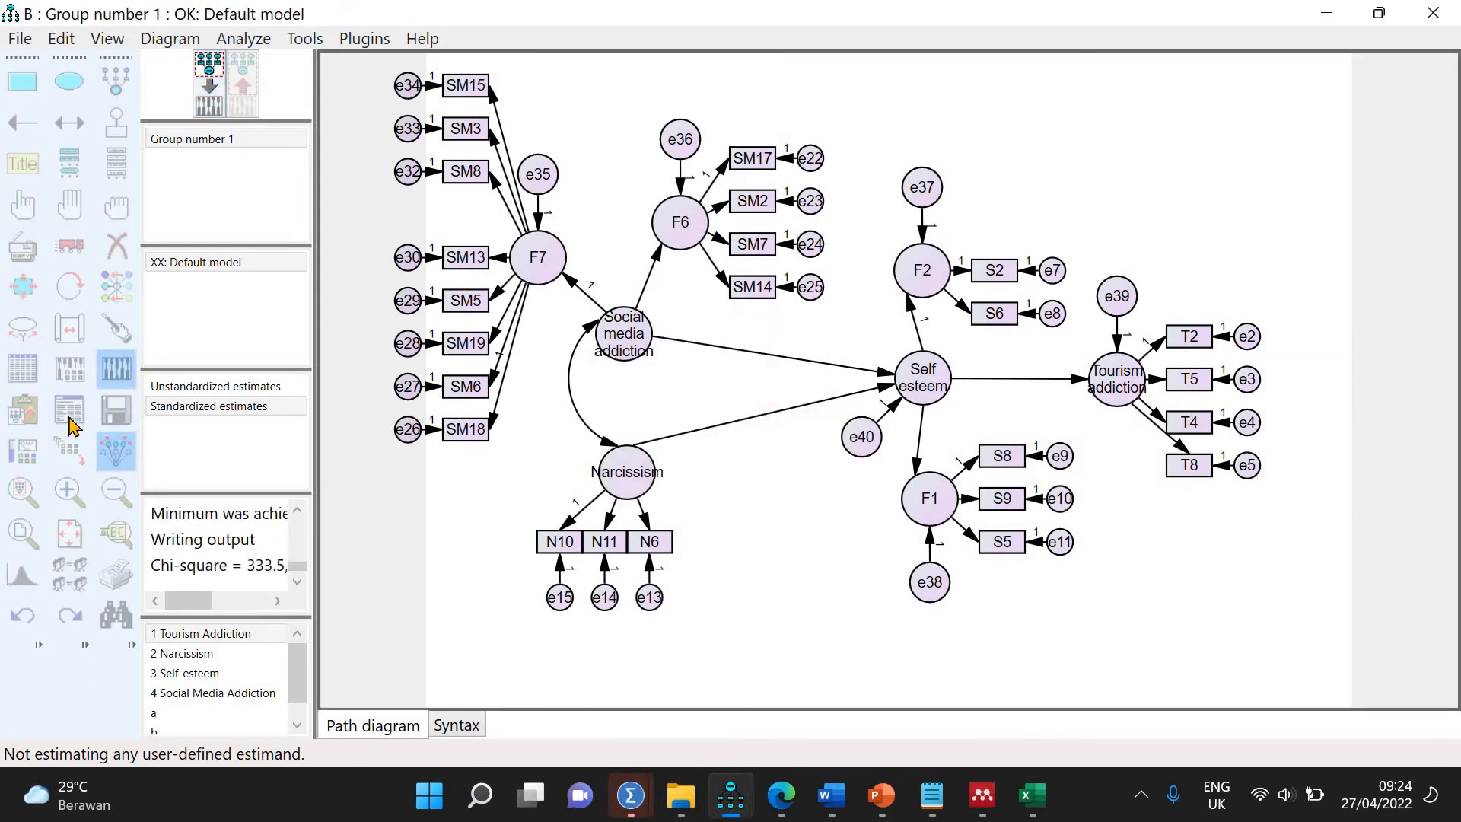
{"action": "key", "text": "F10"}
{"action": "left_click", "coordinate": [215, 339]}
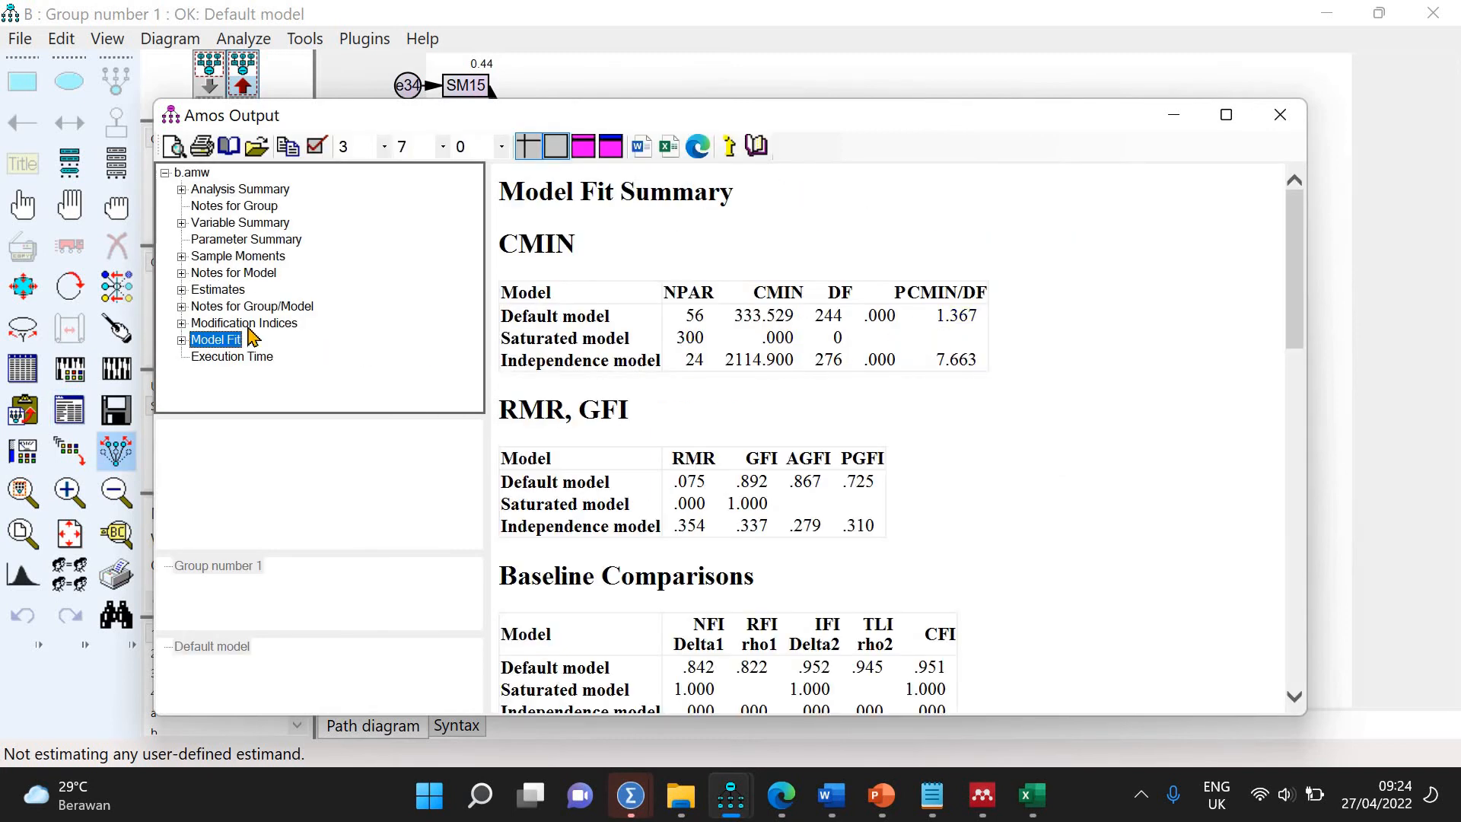
{"action": "left_click", "coordinate": [245, 324]}
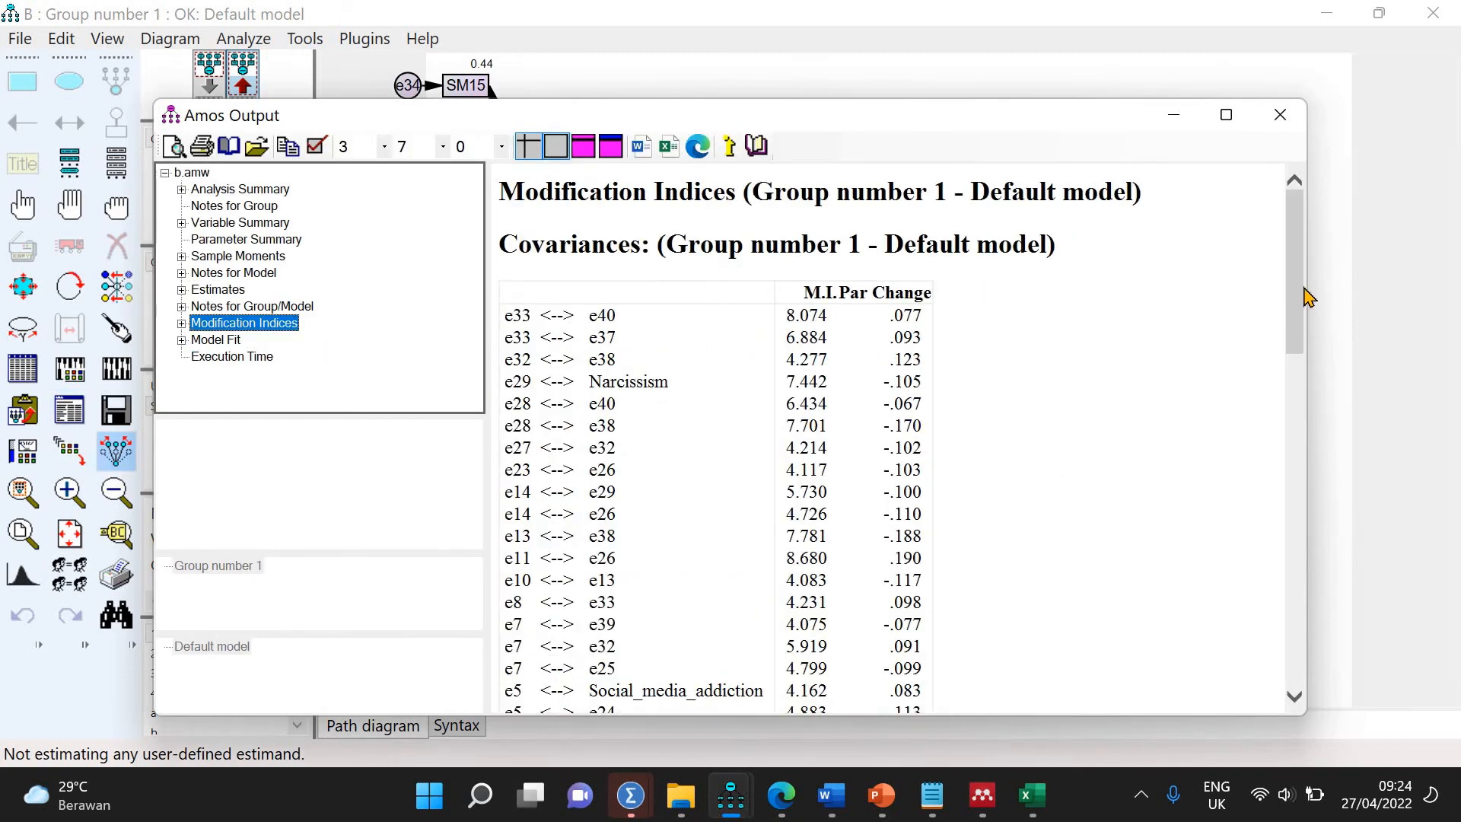
{"action": "left_click_drag", "start_coordinate": [1301, 296], "coordinate": [1301, 371]}
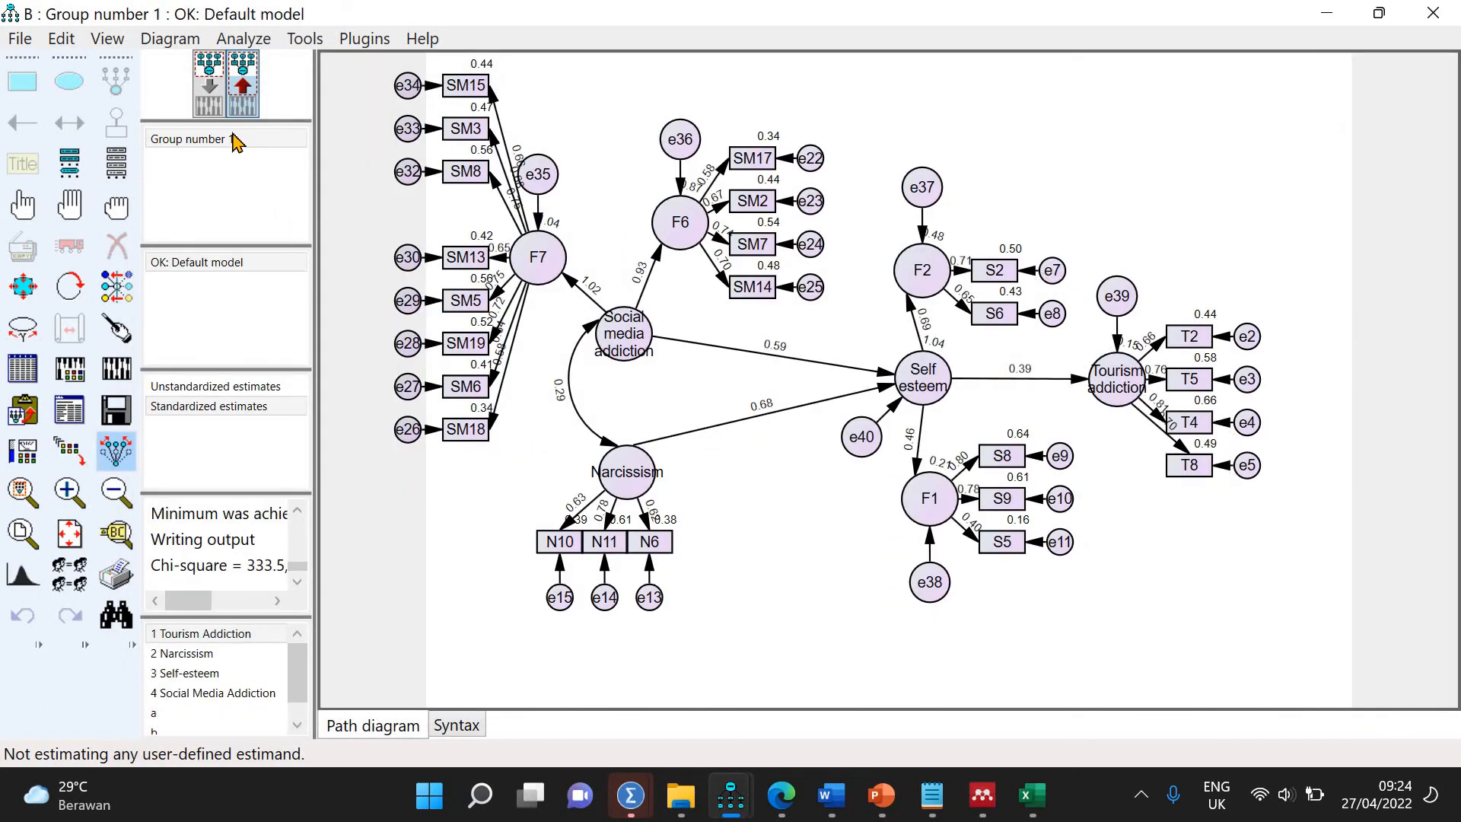
Return to the input path diagram and delete the indicator T8 with its error term e5 from Tourism addiction
{"action": "left_click", "coordinate": [116, 245]}
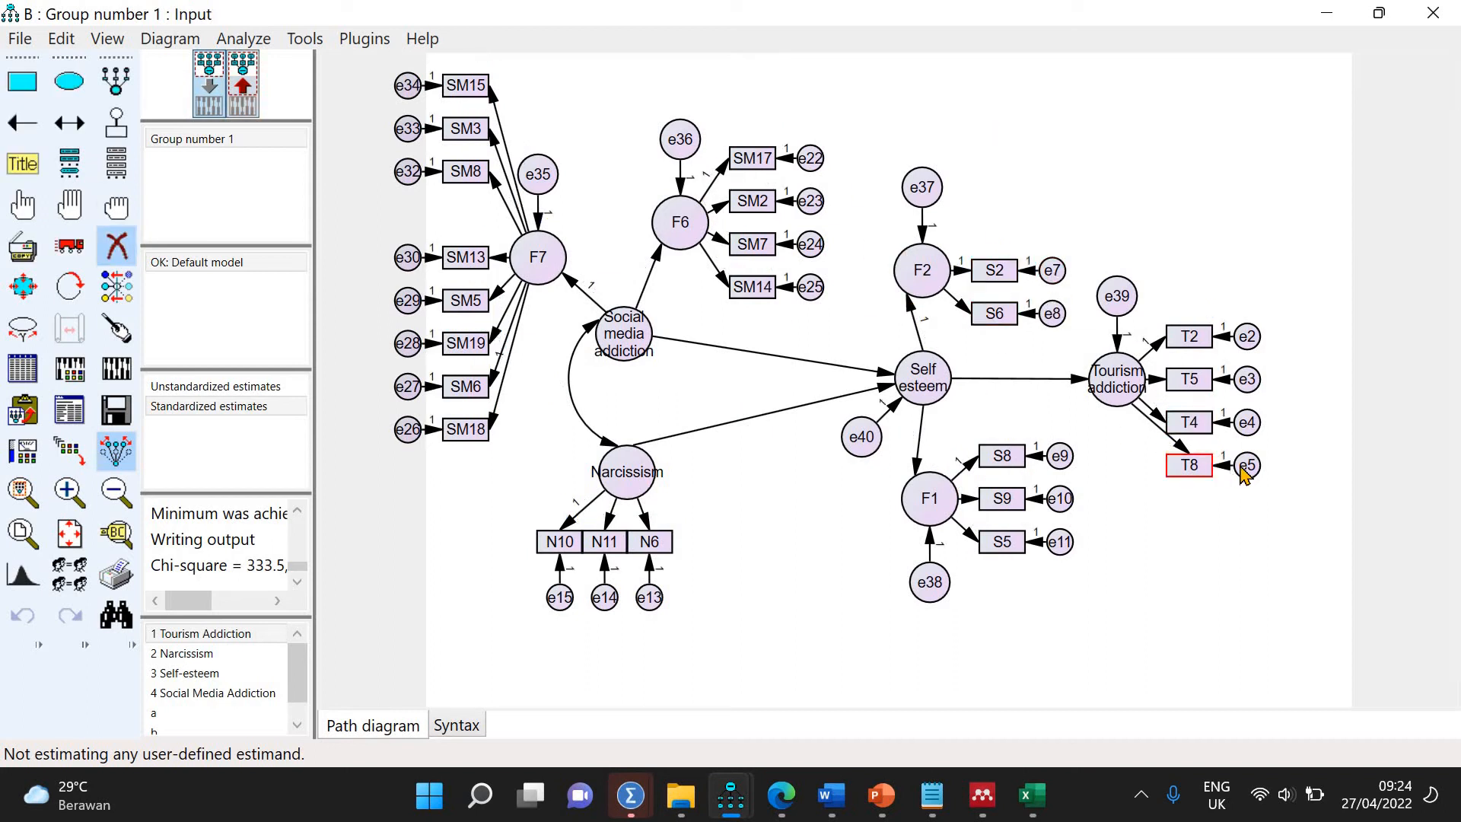
{"action": "left_click", "coordinate": [1189, 465]}
{"action": "left_click", "coordinate": [1235, 470]}
Recalculate the estimates without T8 and review the model fit and the remaining covariance modification indices
{"action": "left_click", "coordinate": [116, 369]}
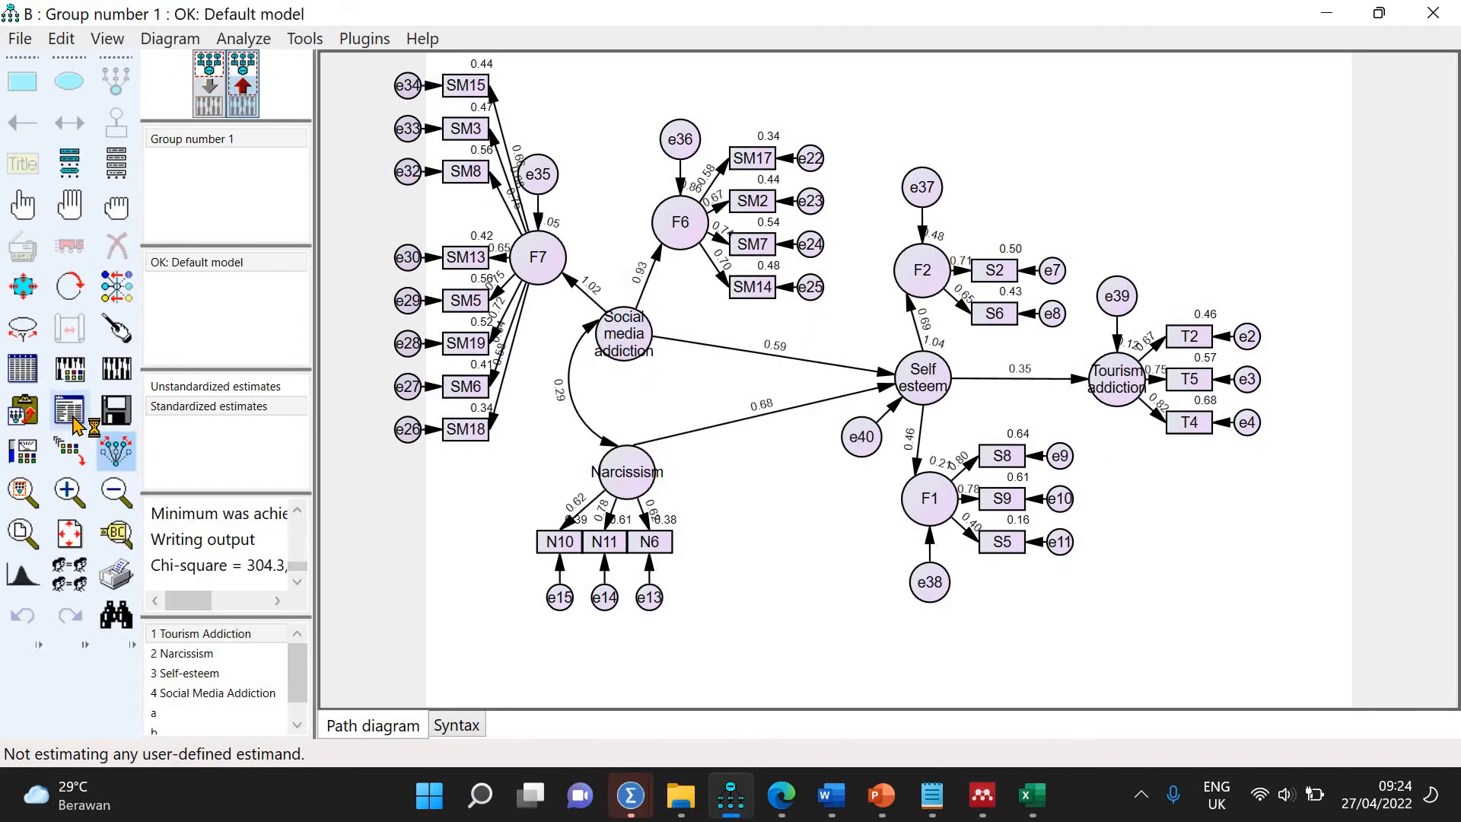
{"action": "left_click", "coordinate": [72, 414]}
{"action": "left_click", "coordinate": [219, 341]}
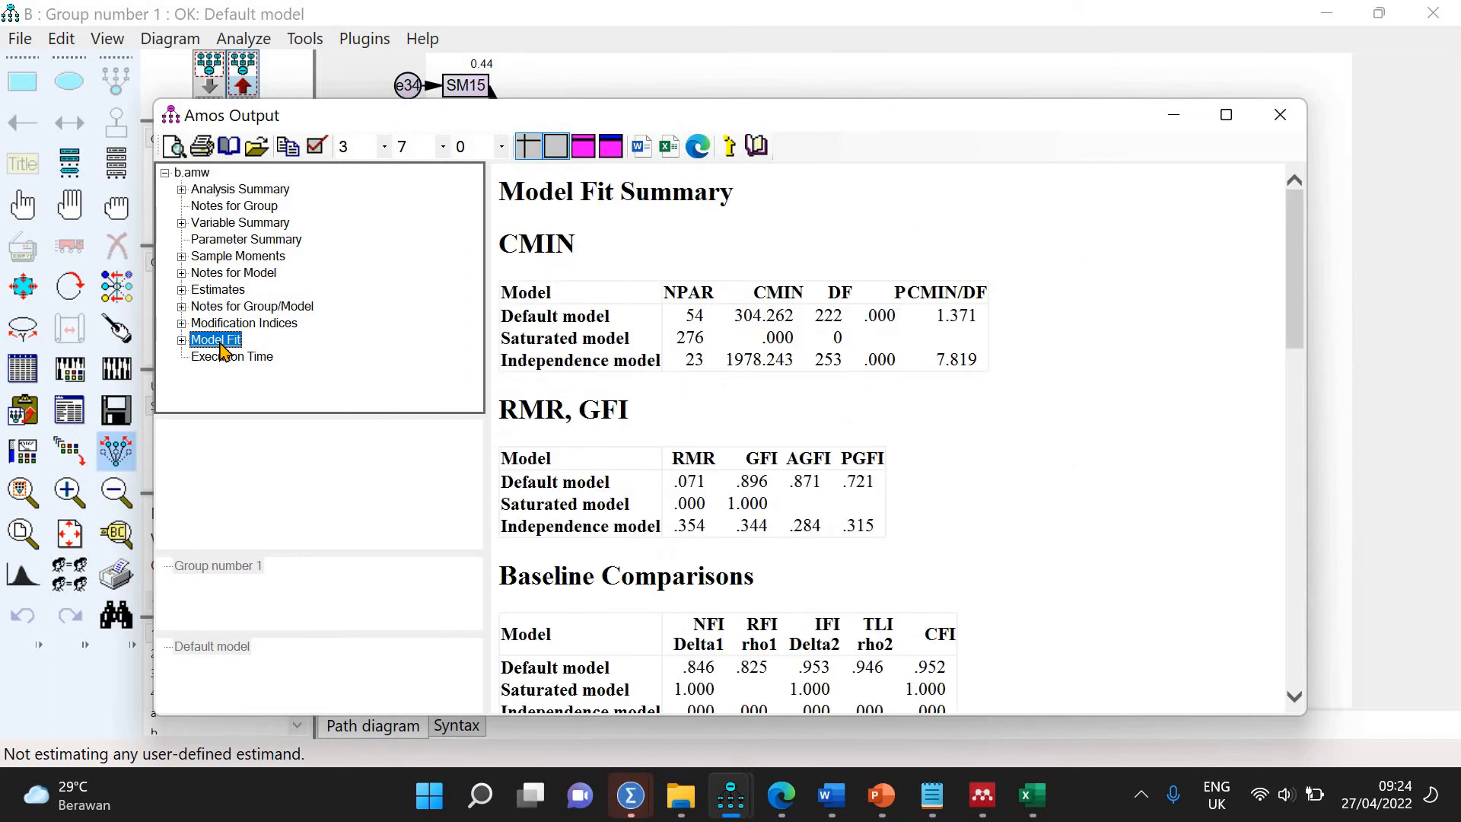
{"action": "double_click", "coordinate": [248, 324]}
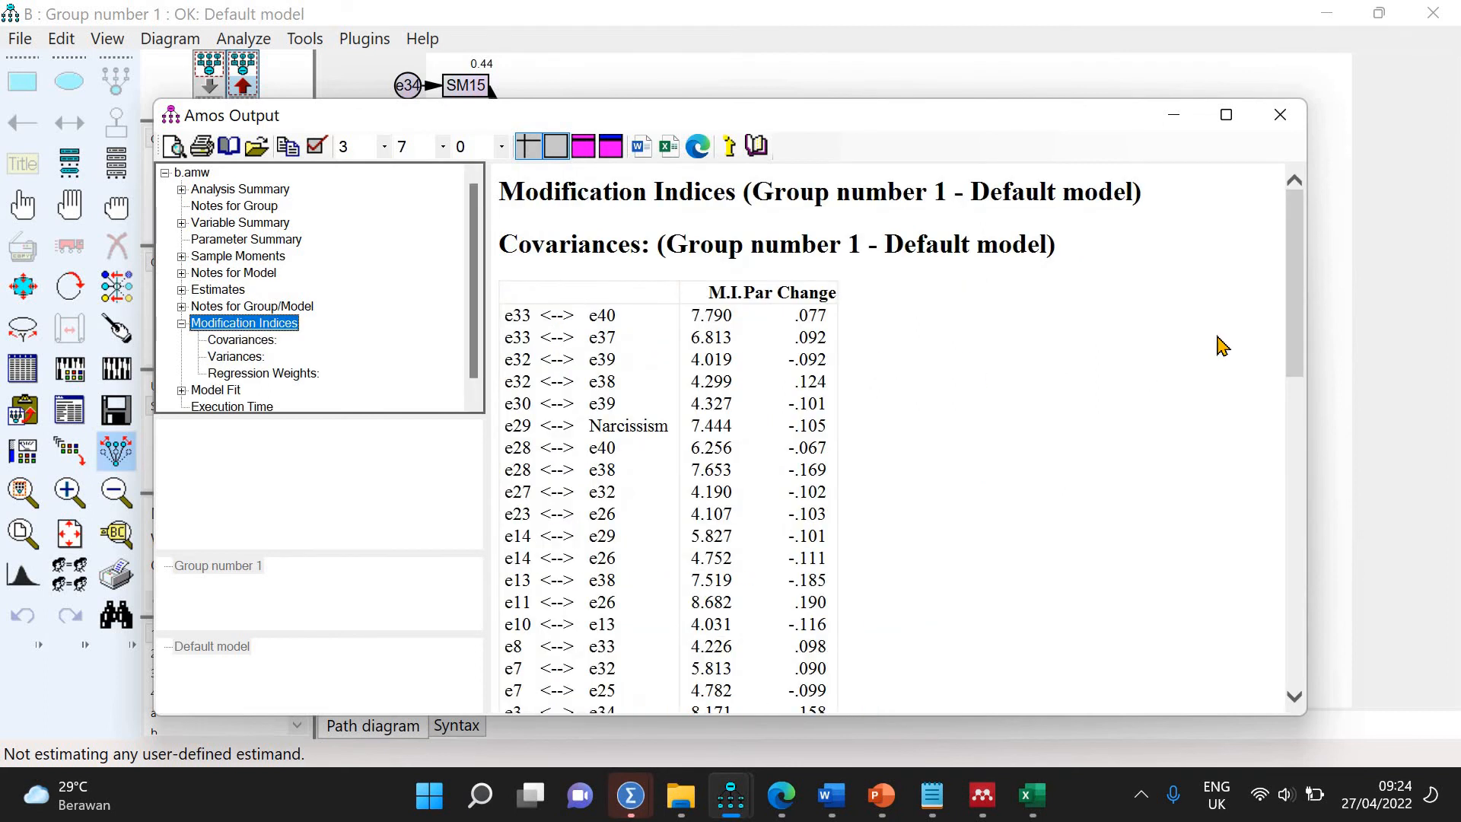
{"action": "scroll", "coordinate": [1303, 418], "scroll_direction": "down", "scroll_amount": 4}
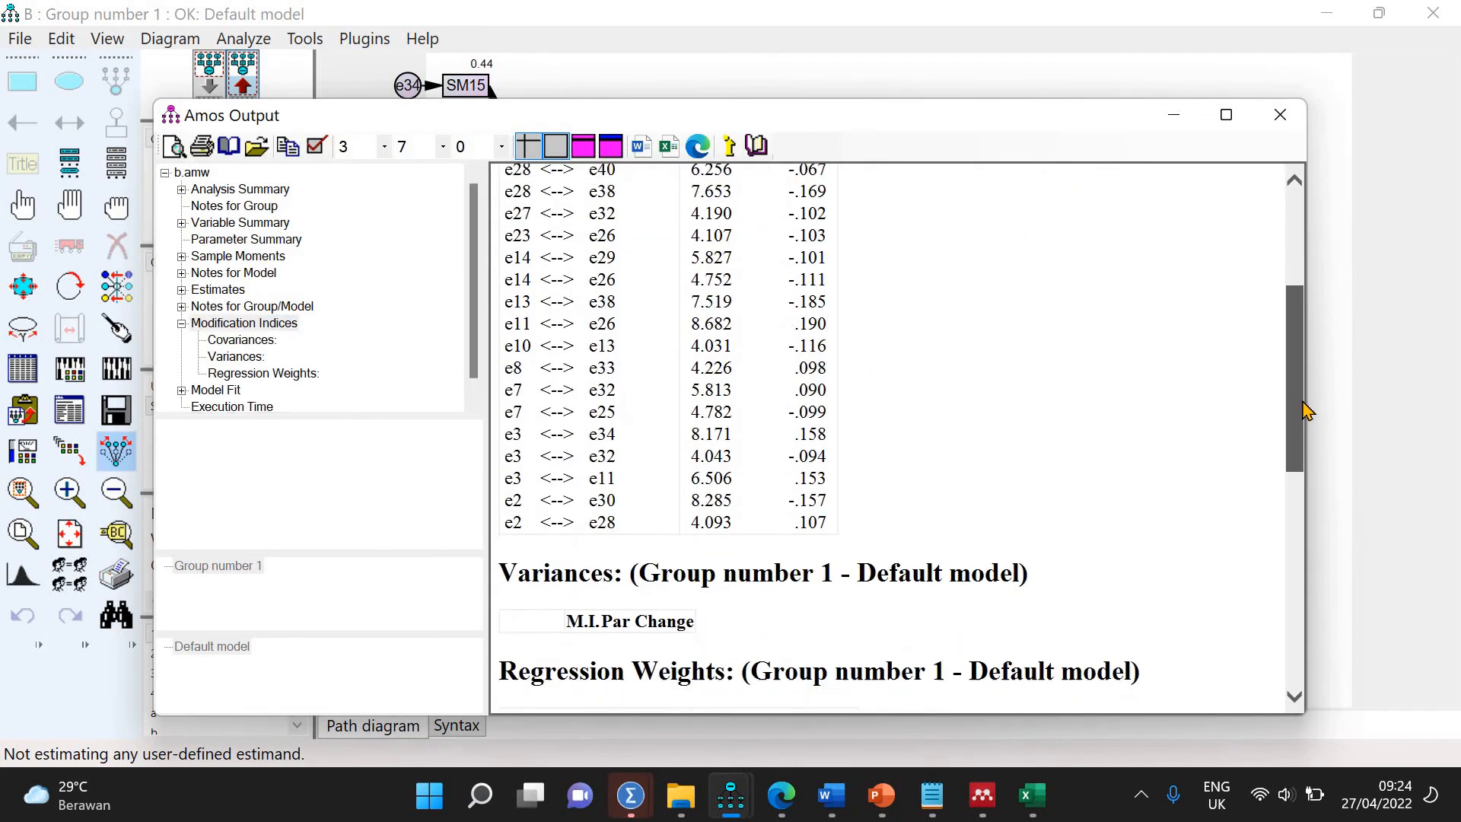
{"action": "scroll", "coordinate": [1303, 411], "scroll_direction": "up", "scroll_amount": 1}
{"action": "scroll", "coordinate": [1303, 404], "scroll_direction": "up", "scroll_amount": 1}
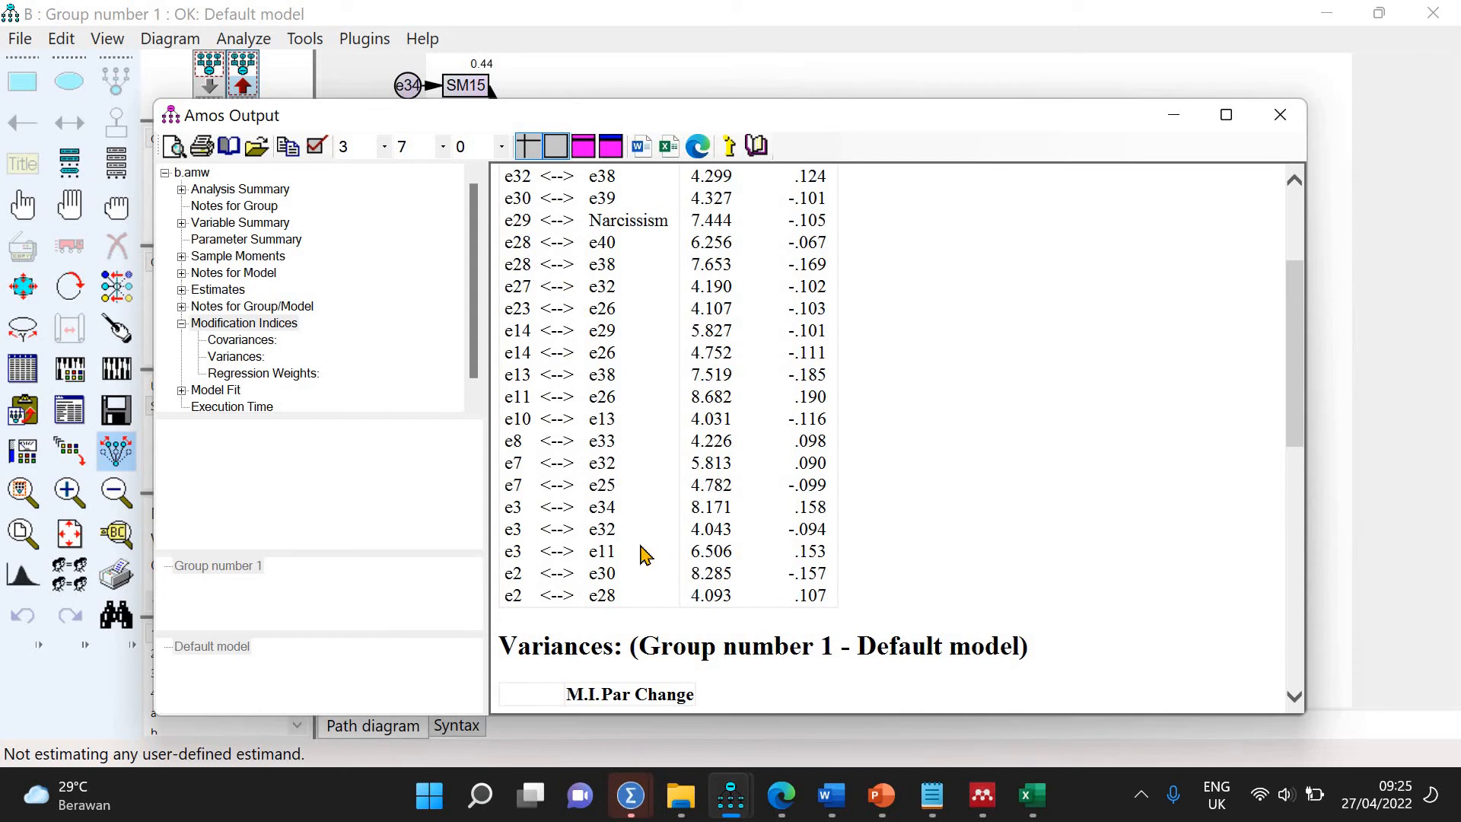
Return to the input path diagram and delete the indicator SM19 with its error term e28 from F7
{"action": "left_click", "coordinate": [1327, 481]}
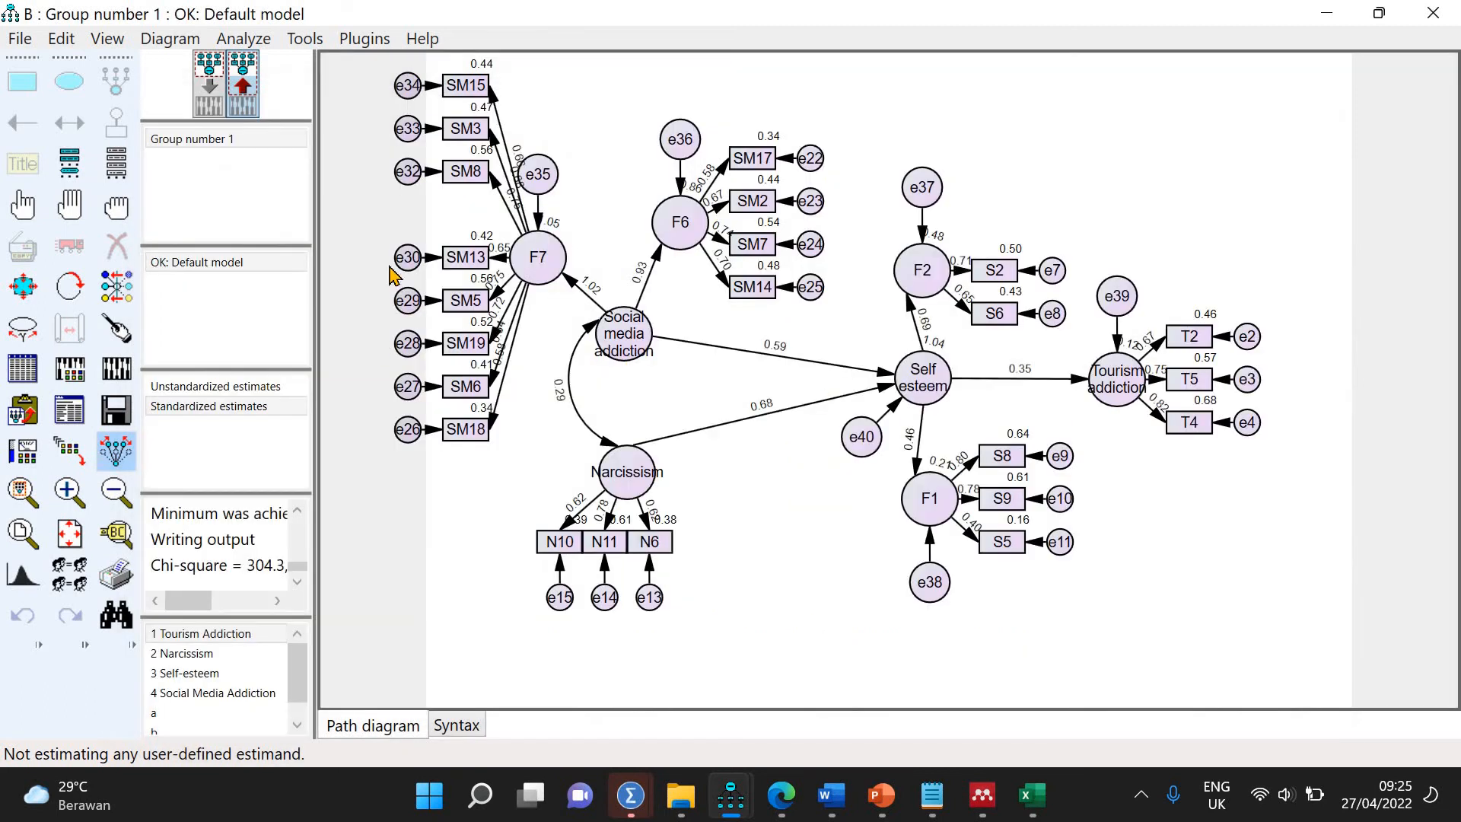
{"action": "left_click", "coordinate": [210, 95]}
{"action": "key", "text": "Delete"}
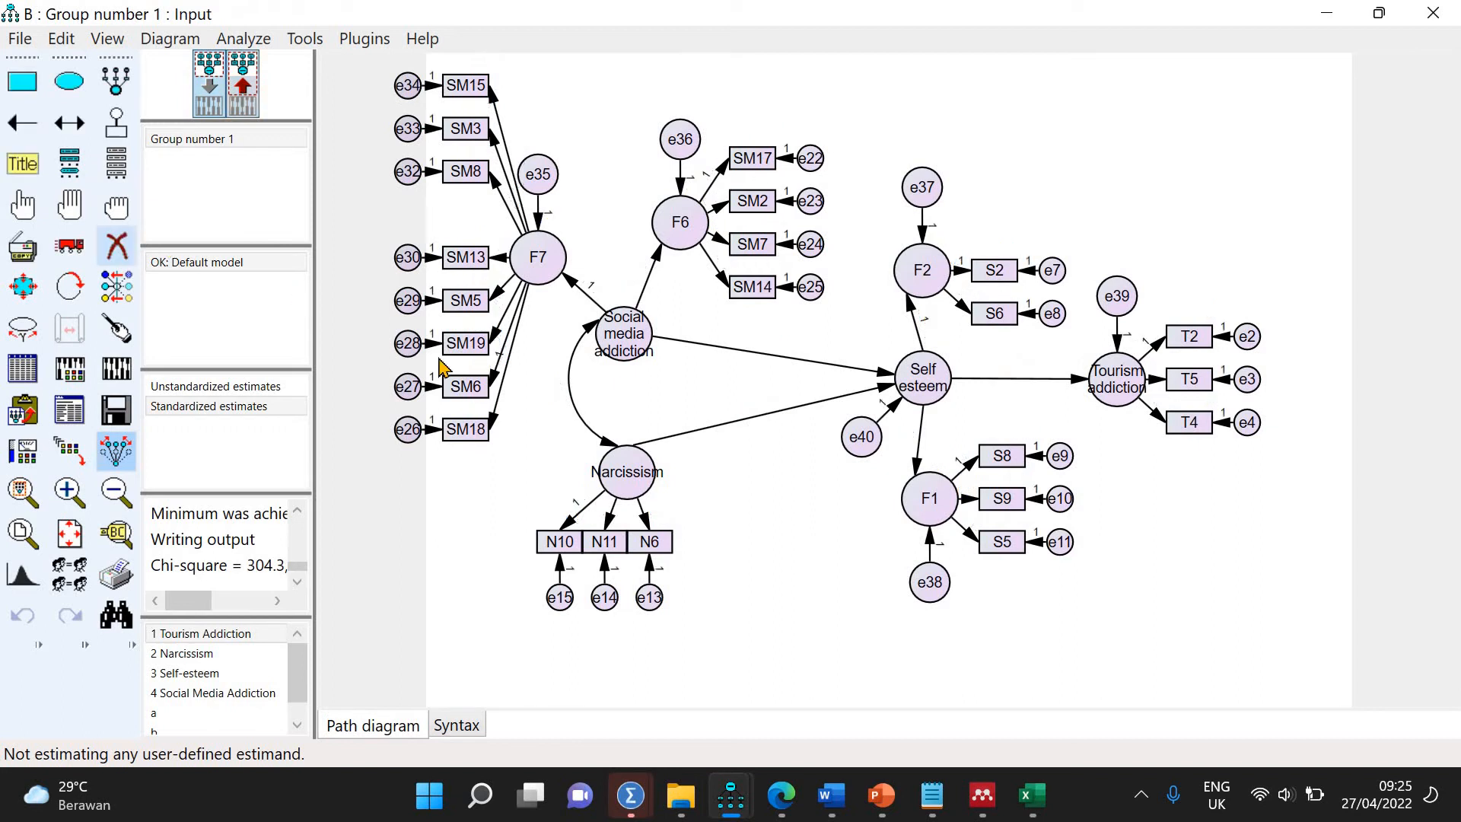
{"action": "left_click", "coordinate": [465, 344]}
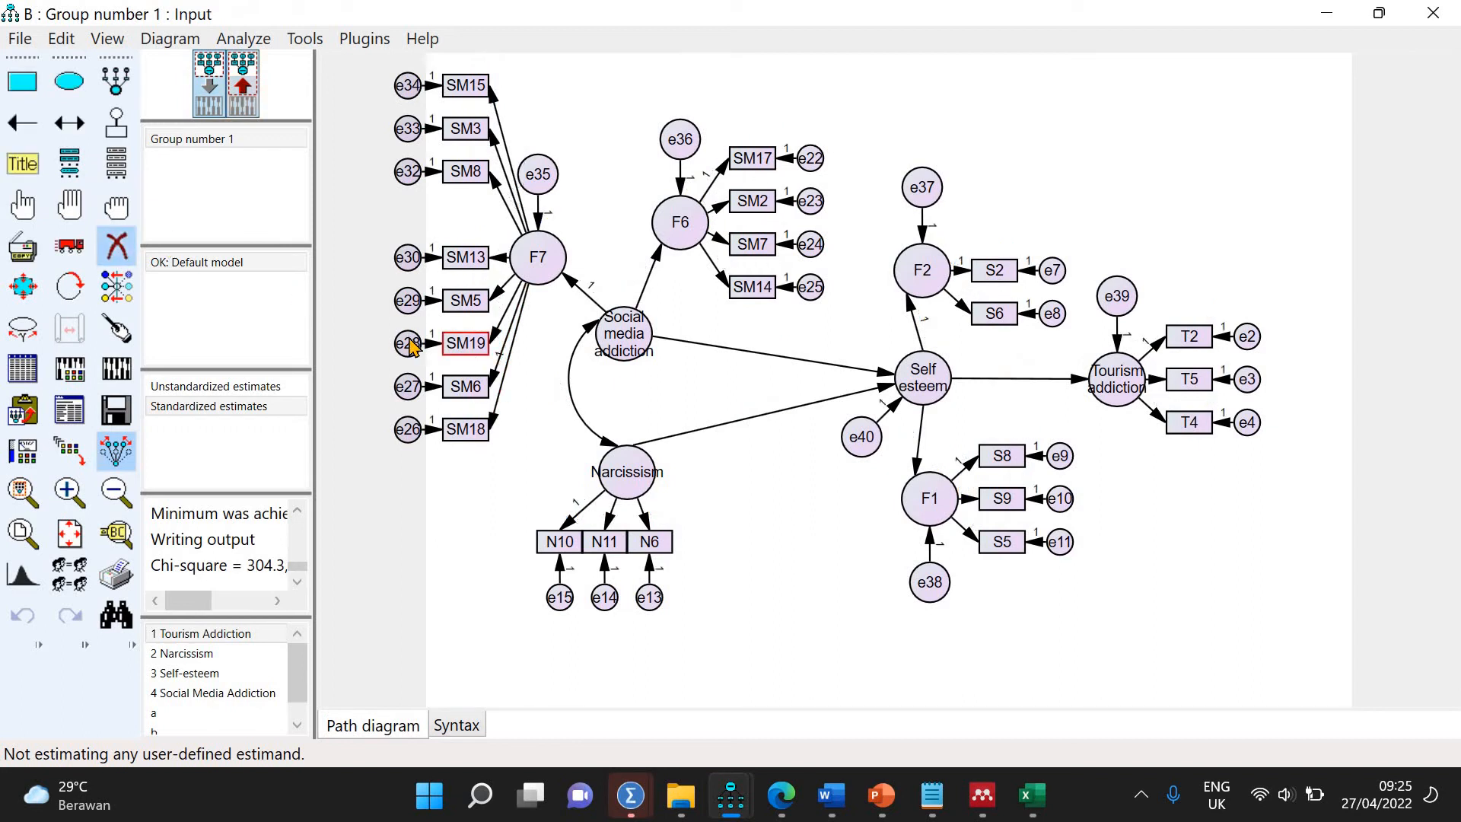
Recalculate the estimates without SM19 and review the model fit and covariance modification indices
{"action": "left_click", "coordinate": [117, 368]}
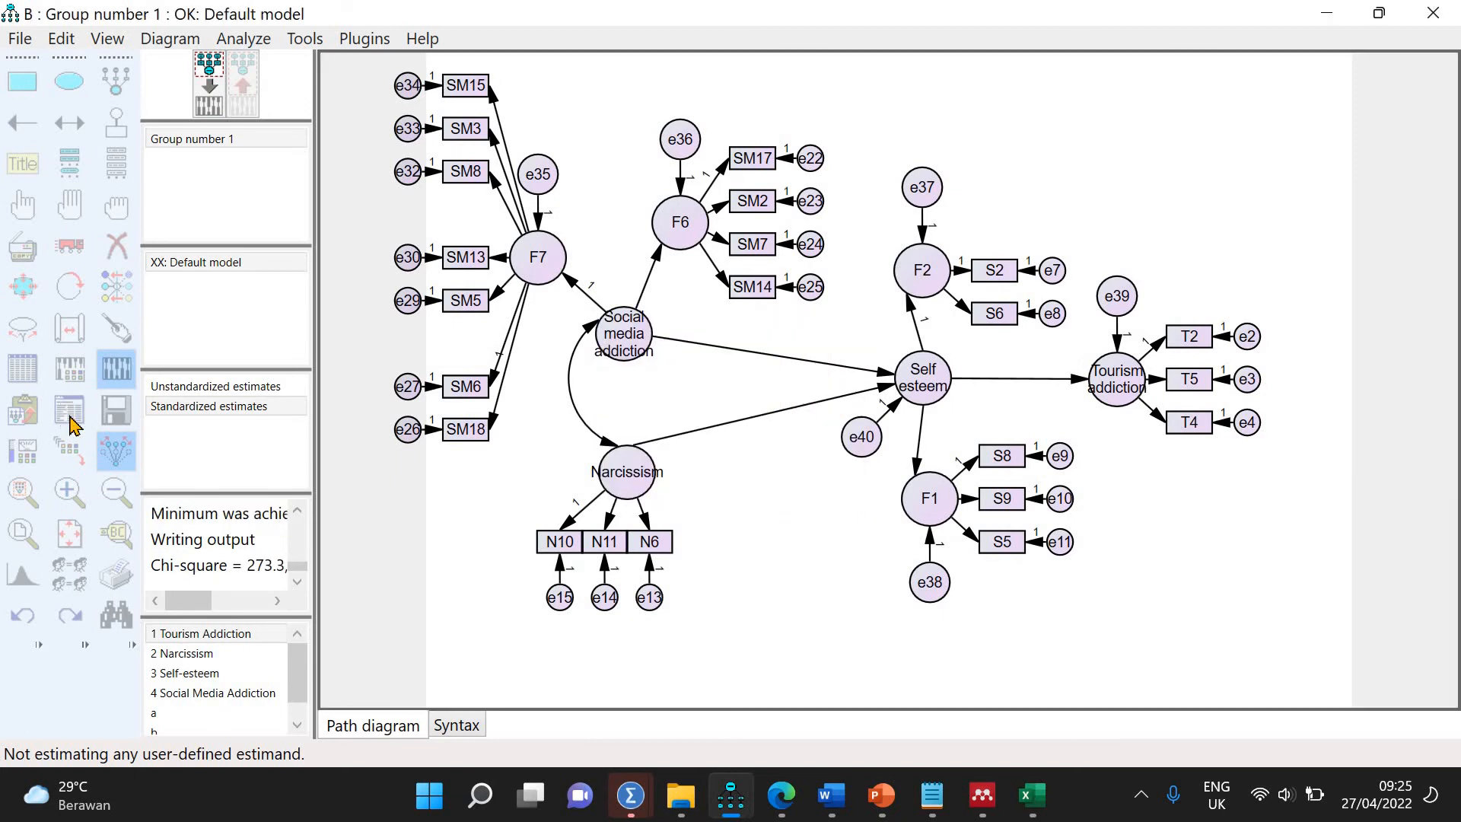
{"action": "left_click", "coordinate": [69, 414]}
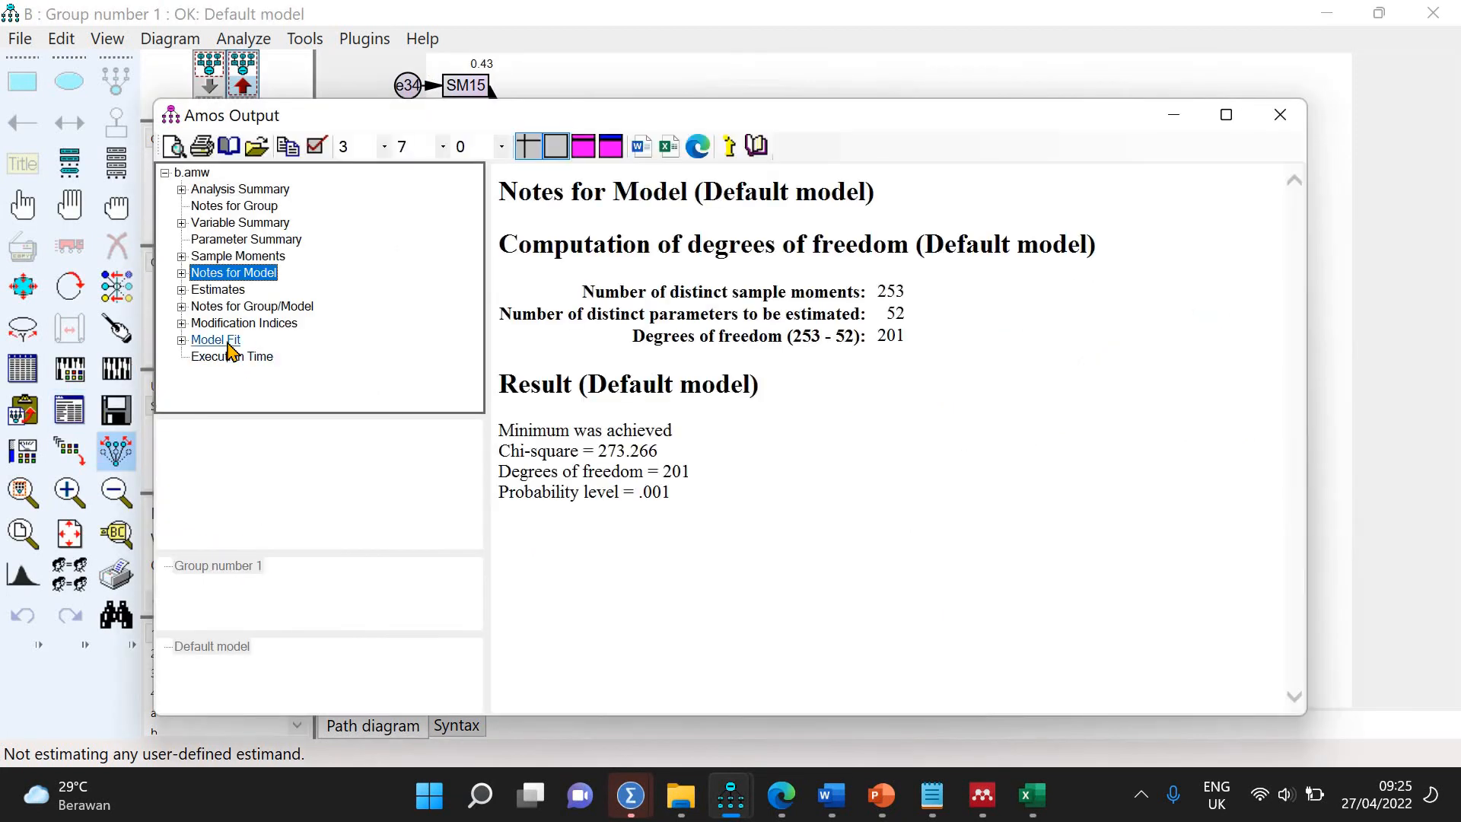
{"action": "left_click", "coordinate": [220, 340]}
{"action": "key", "text": "Up"}
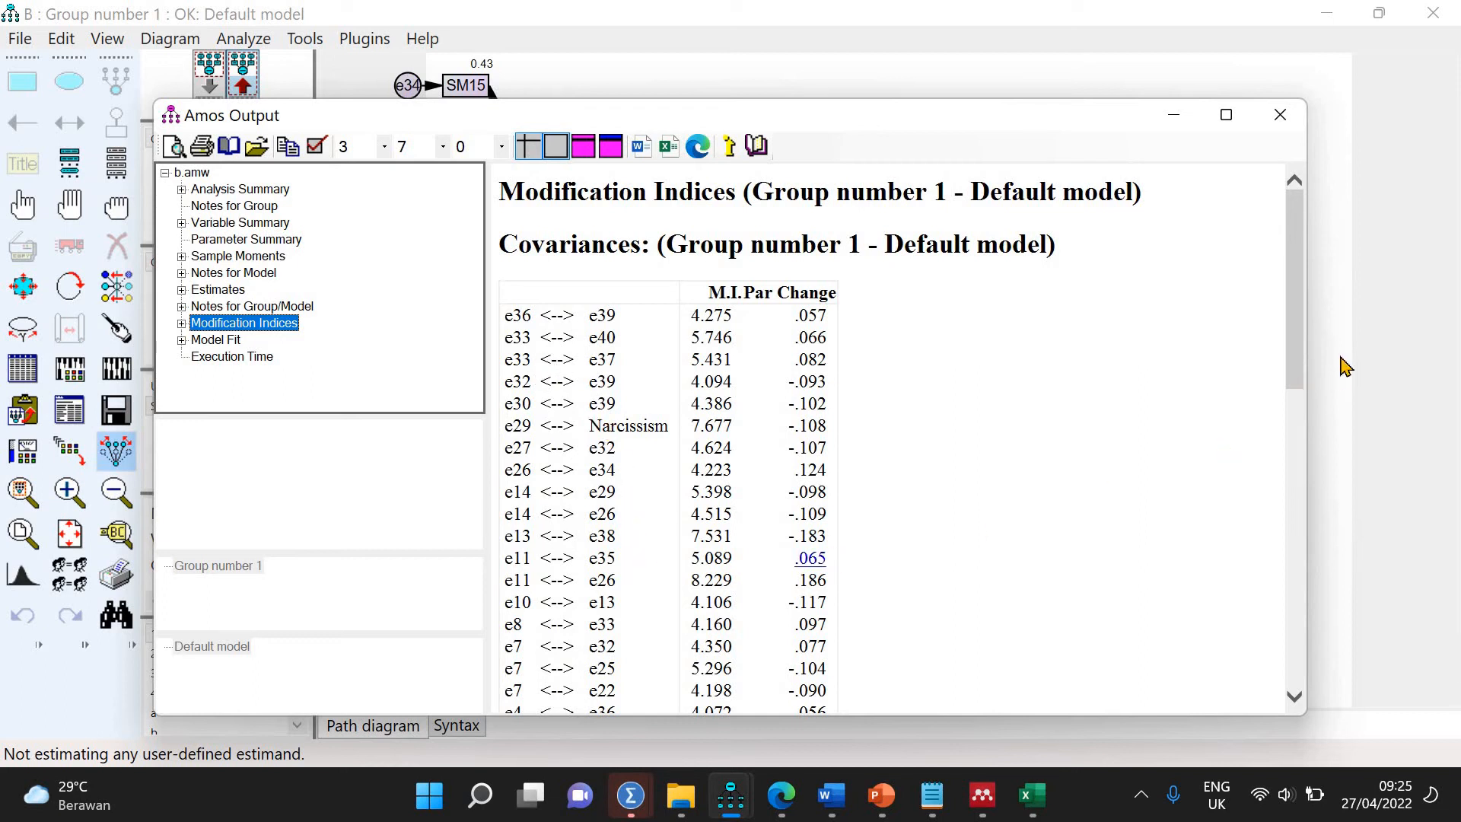
{"action": "mouse_move", "coordinate": [1303, 338]}
{"action": "left_mouse_down"}
{"action": "mouse_move", "coordinate": [1318, 402]}
{"action": "mouse_move", "coordinate": [1320, 343]}
{"action": "left_mouse_up"}
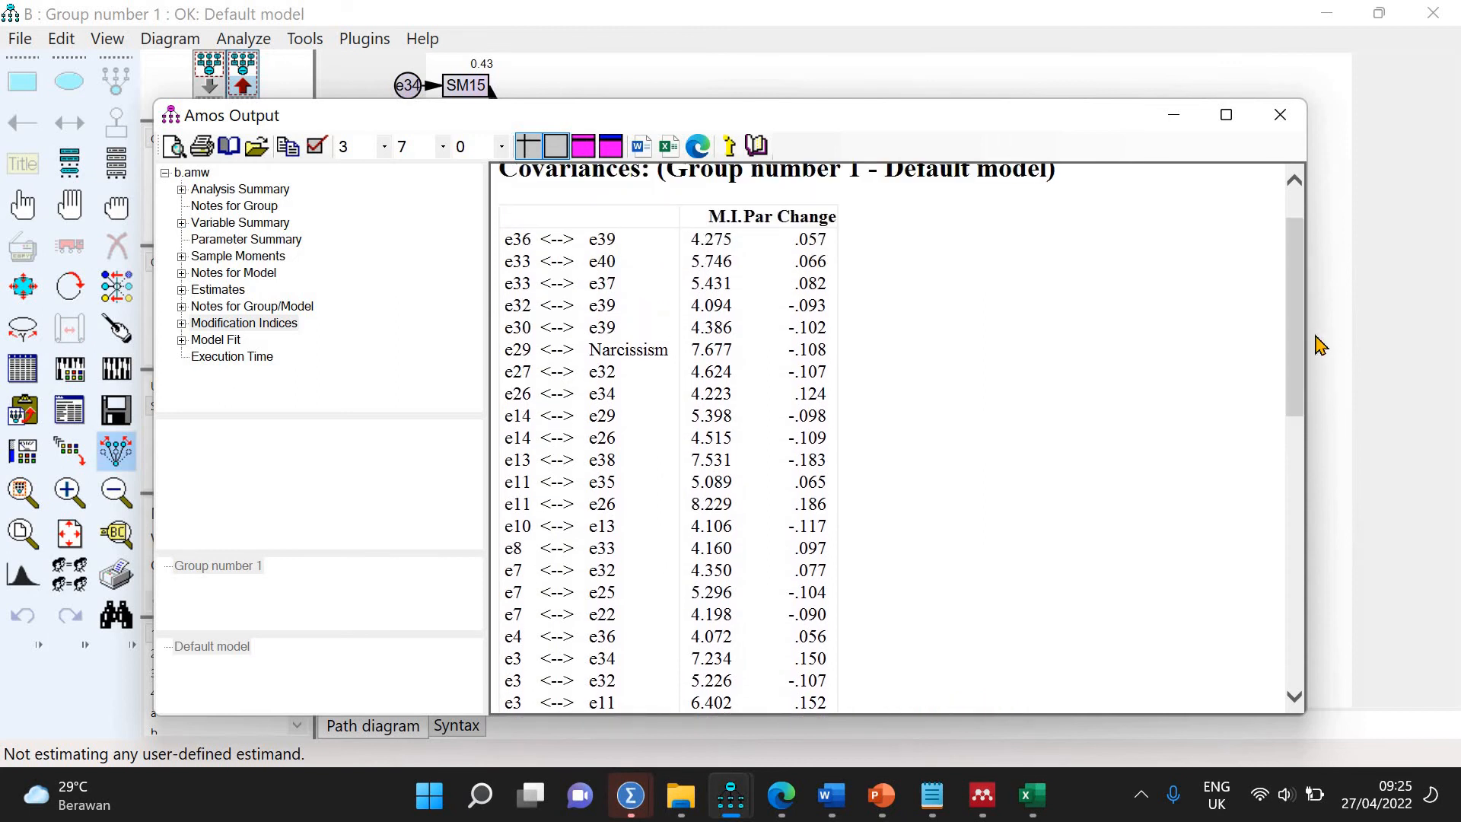
Compare the covariance modification indices with the path diagram, and delete the indicator SM8 with its error term e32 from F7
{"action": "left_click", "coordinate": [1298, 354]}
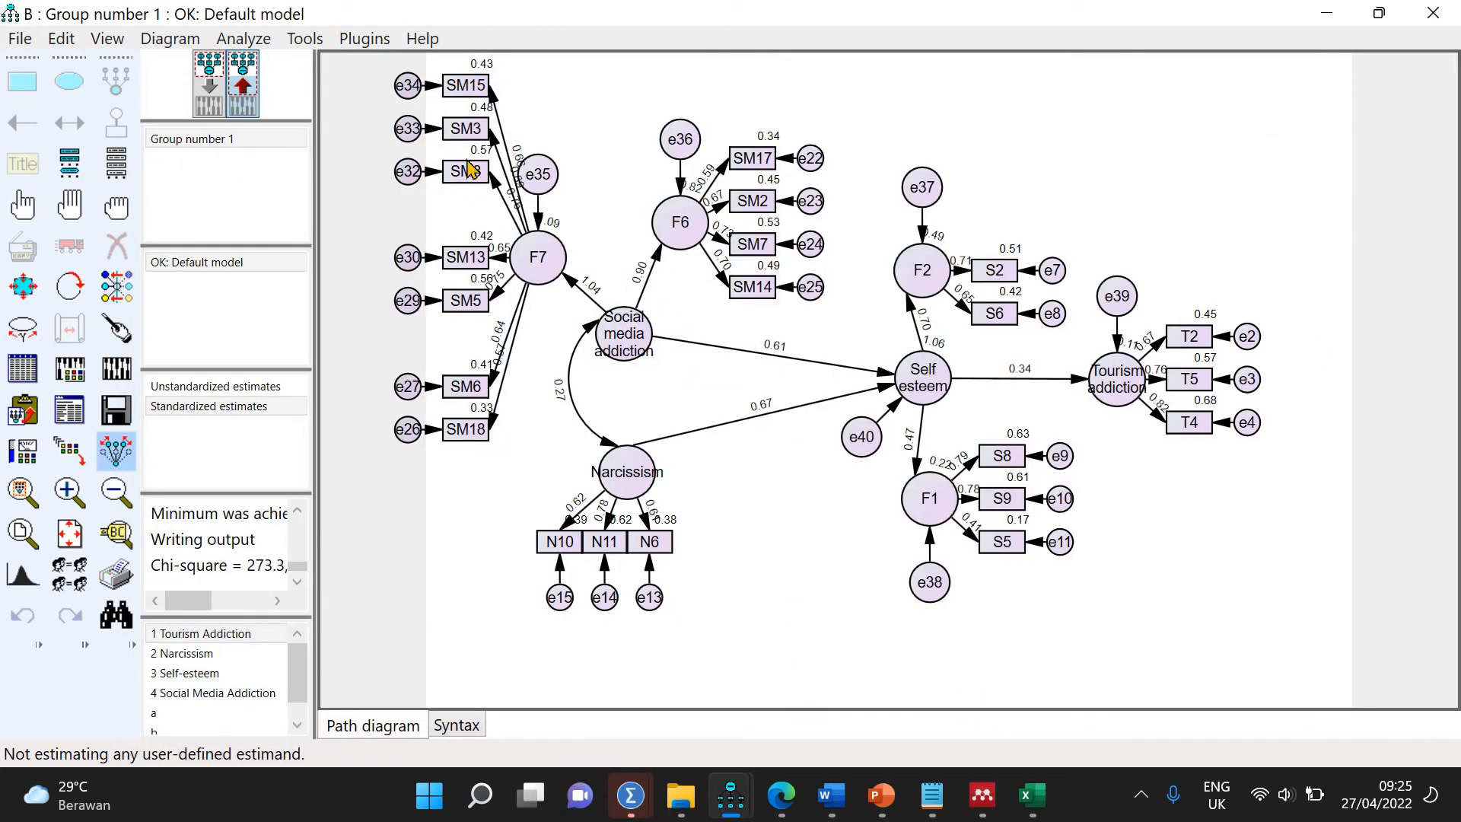
{"action": "mouse_move", "coordinate": [730, 795]}
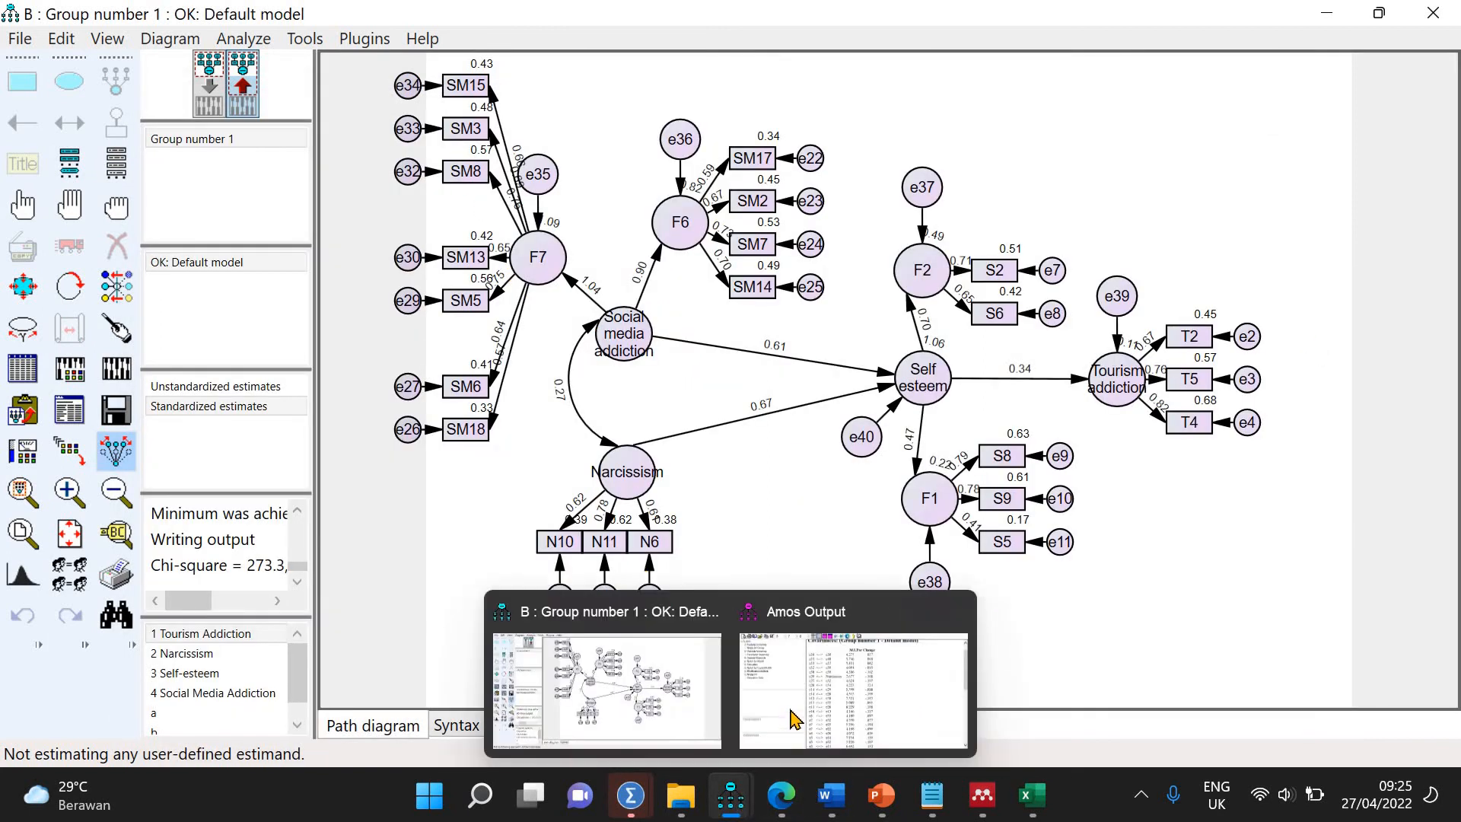
{"action": "left_click", "coordinate": [795, 713]}
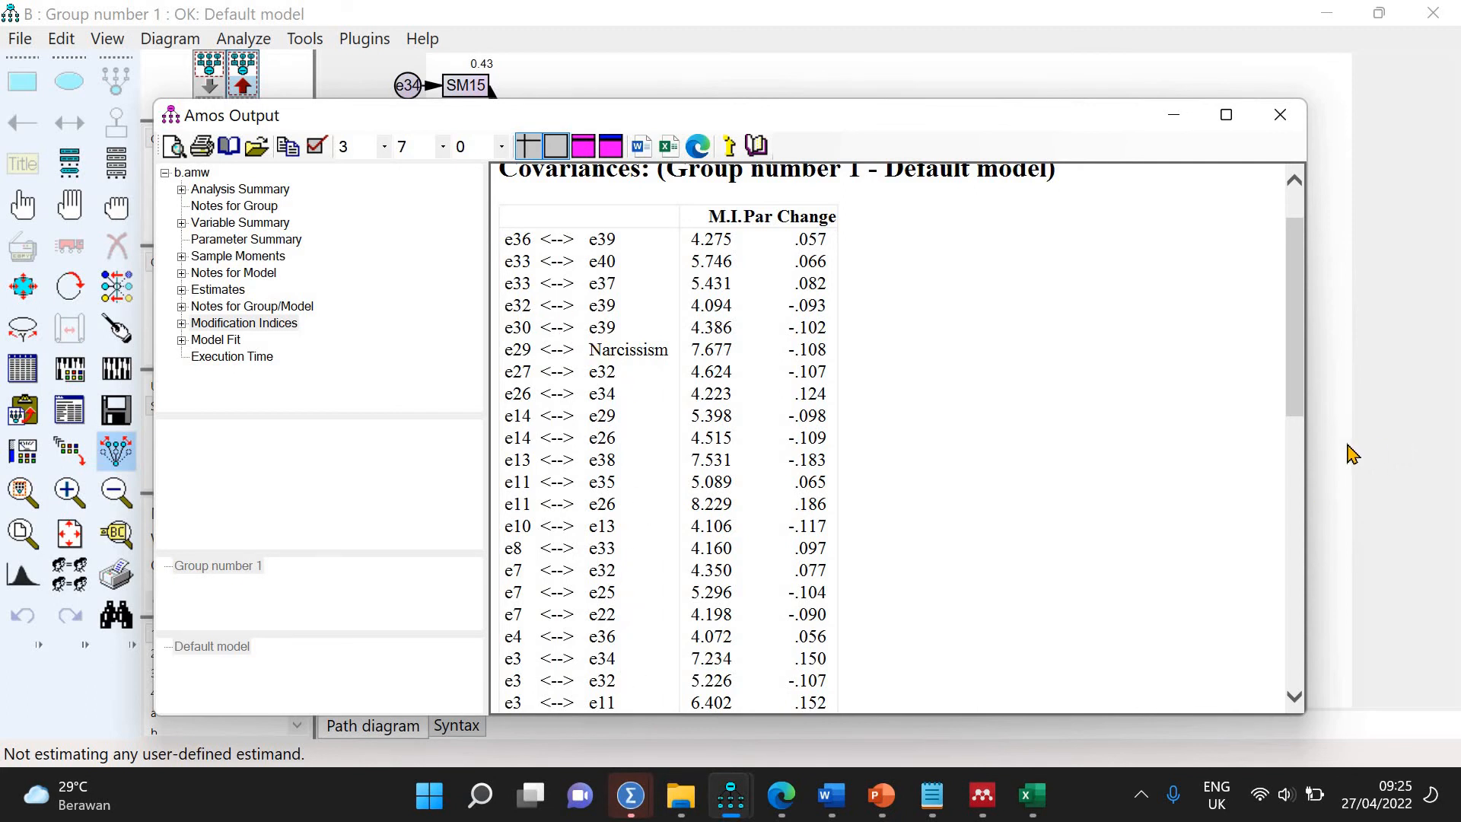
{"action": "left_click", "coordinate": [280, 91]}
{"action": "left_click", "coordinate": [206, 103]}
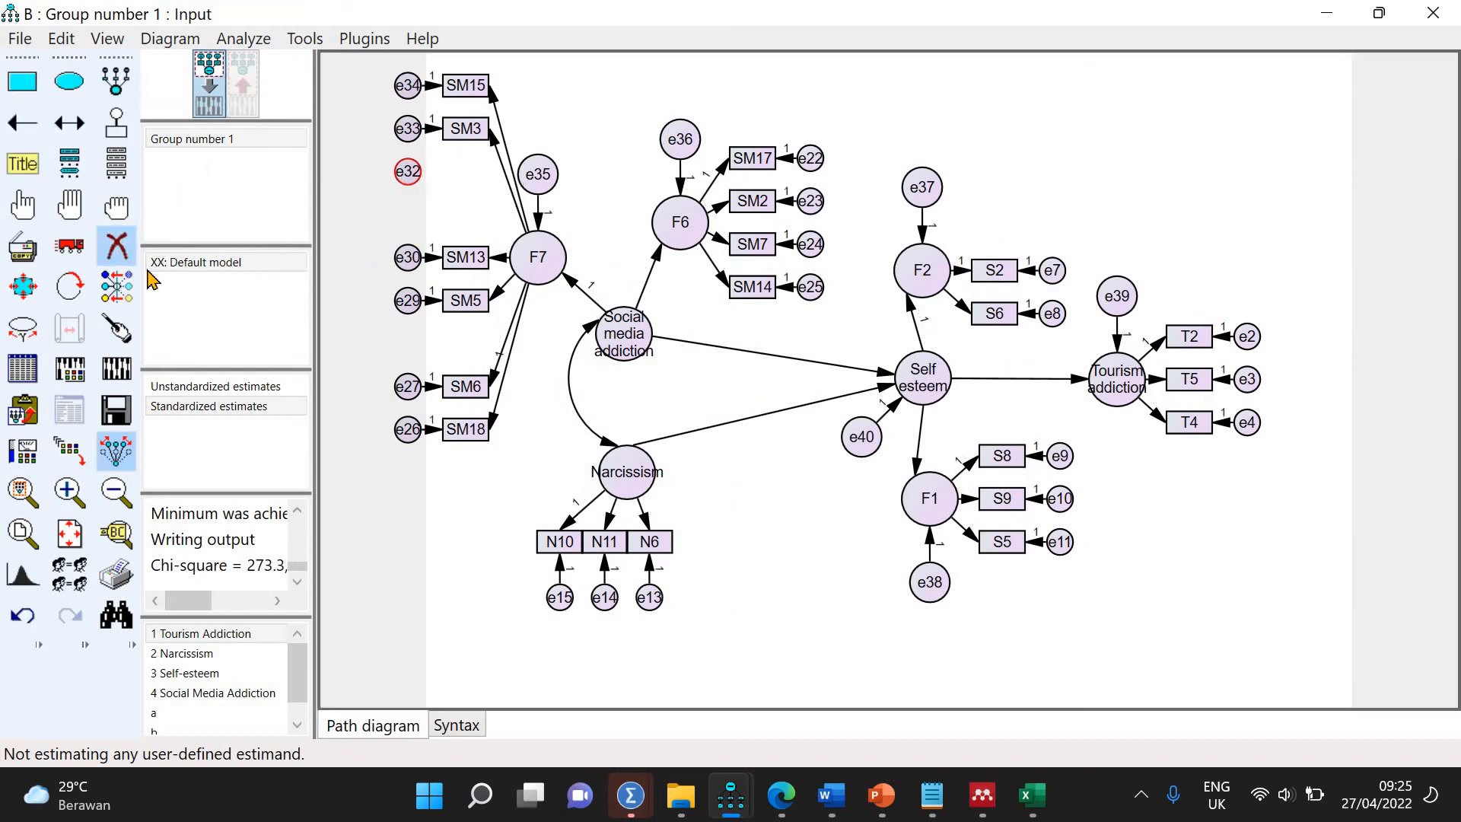
Recalculate the estimates without SM8 and review the model fit and covariance modification indices
{"action": "left_click", "coordinate": [116, 368]}
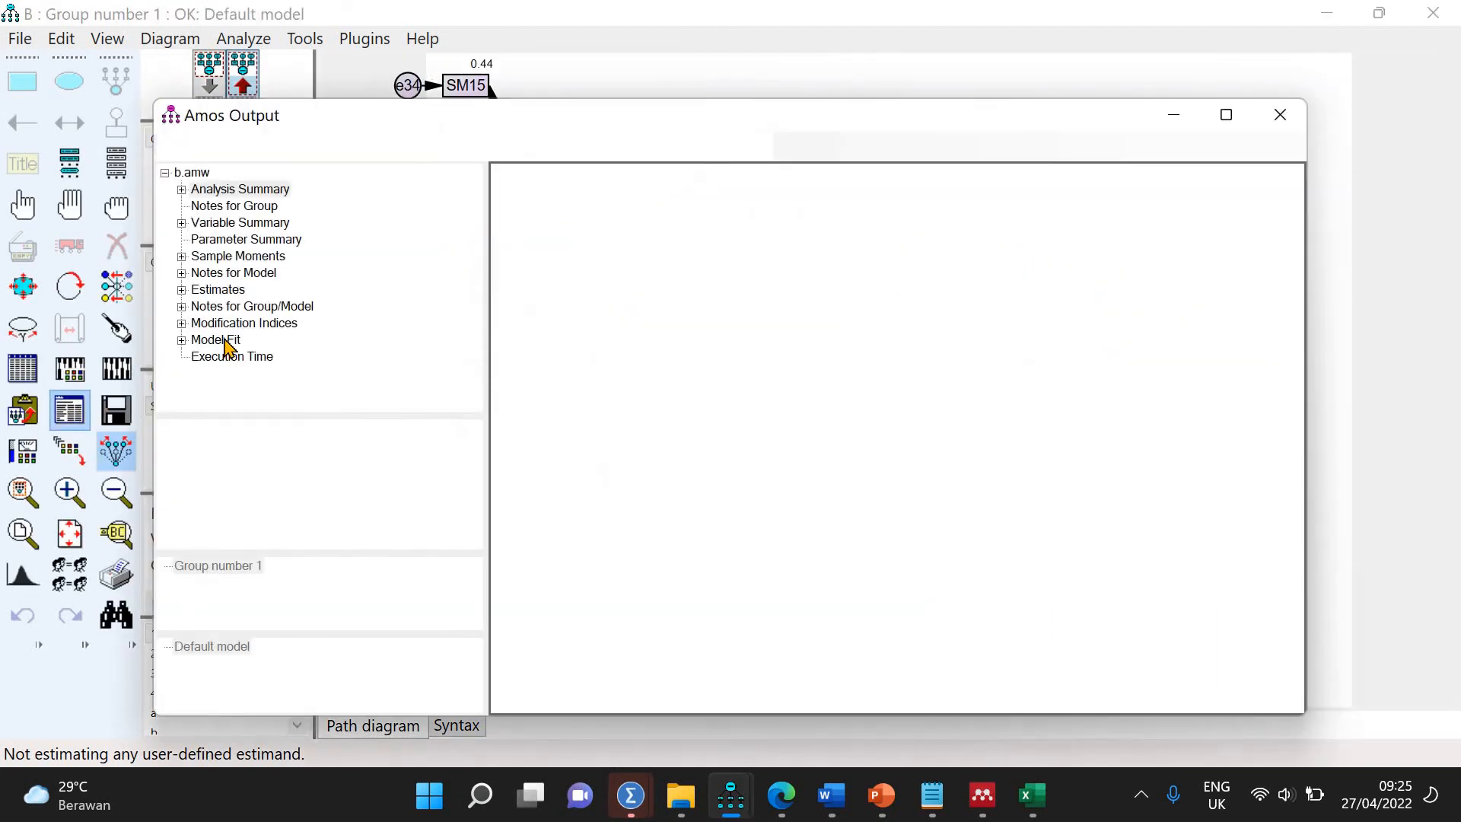
{"action": "left_click", "coordinate": [217, 340]}
{"action": "left_click", "coordinate": [251, 323]}
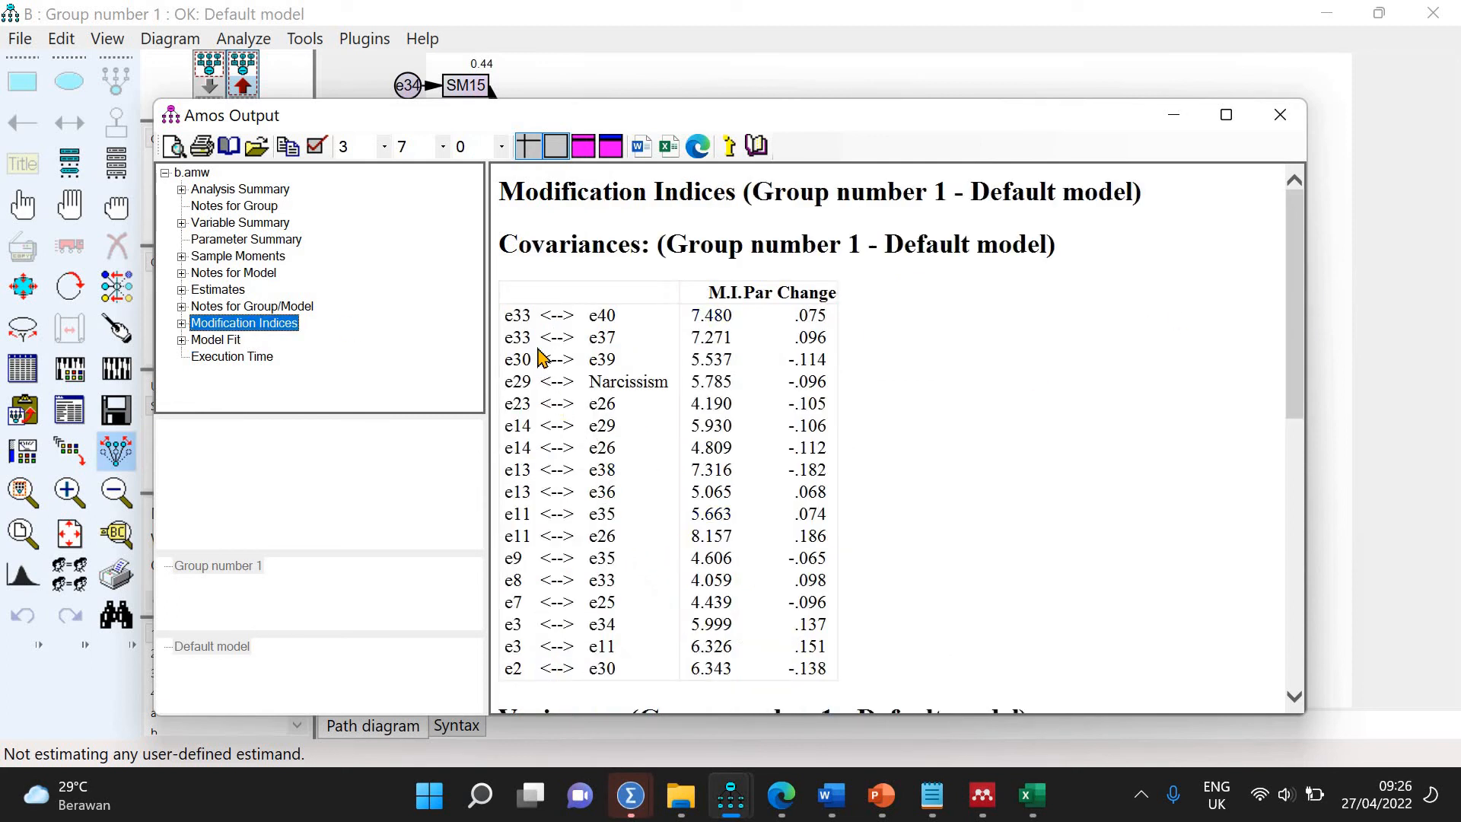
Close the output and delete the indicator SM3 with its error term e33 from F7 in the input path diagram
{"action": "left_click", "coordinate": [1280, 115]}
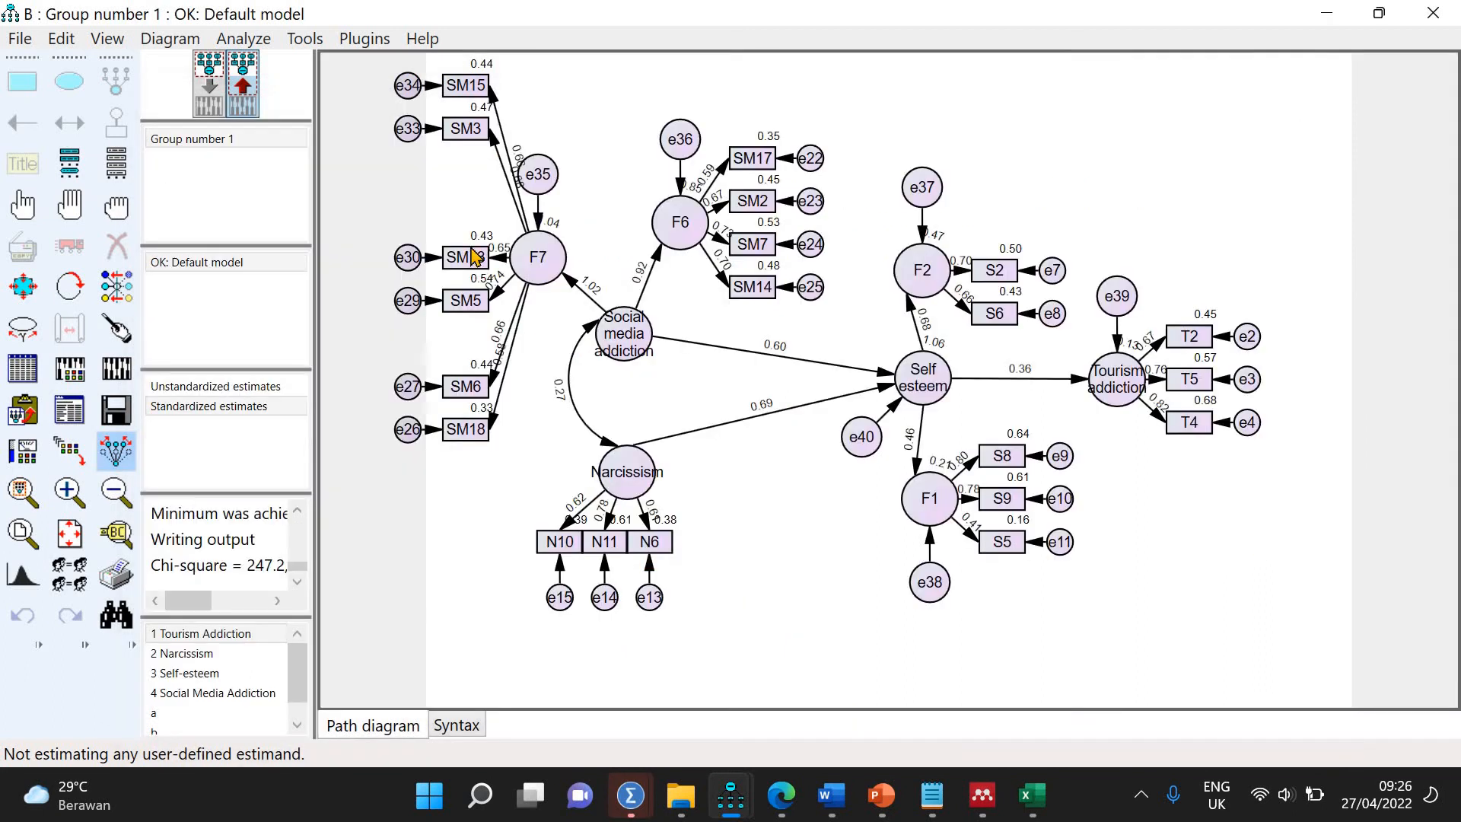
{"action": "left_click", "coordinate": [204, 104]}
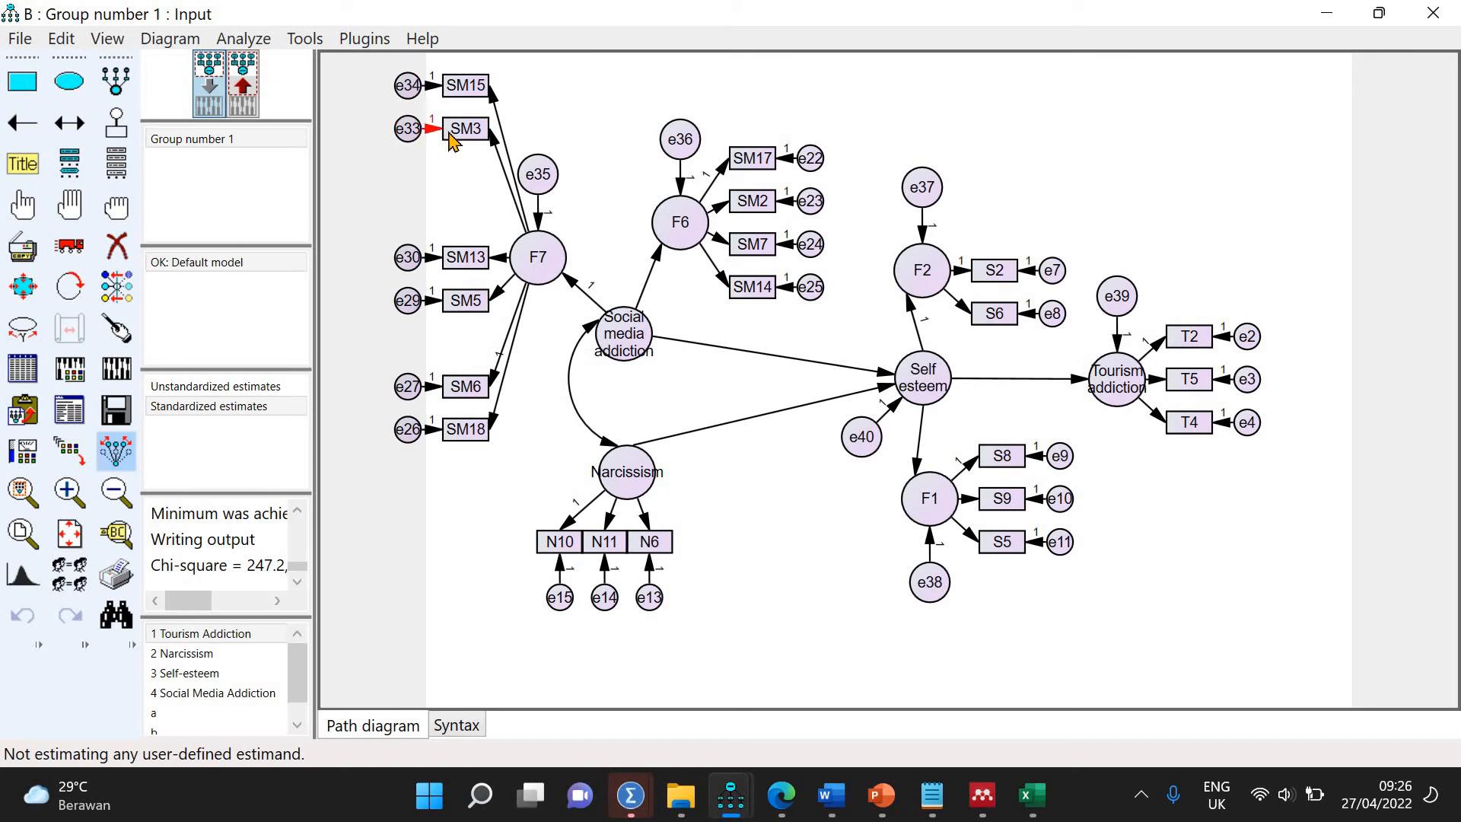
{"action": "left_click", "coordinate": [116, 245]}
{"action": "left_click", "coordinate": [473, 131]}
{"action": "left_click", "coordinate": [408, 129]}
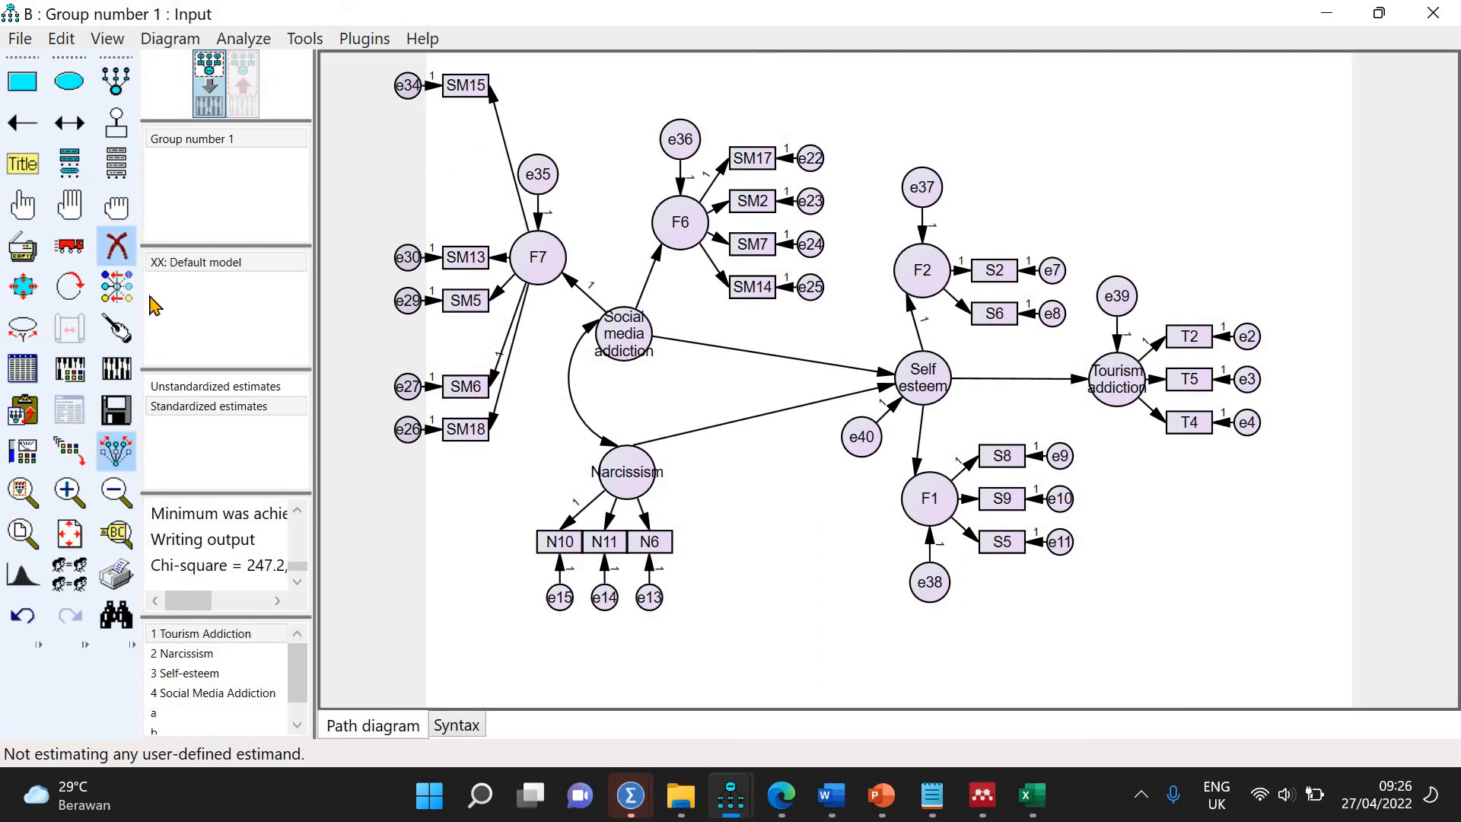
Recalculate the estimates without SM3 and review the model fit summary and covariance modification indices
{"action": "left_click", "coordinate": [118, 369]}
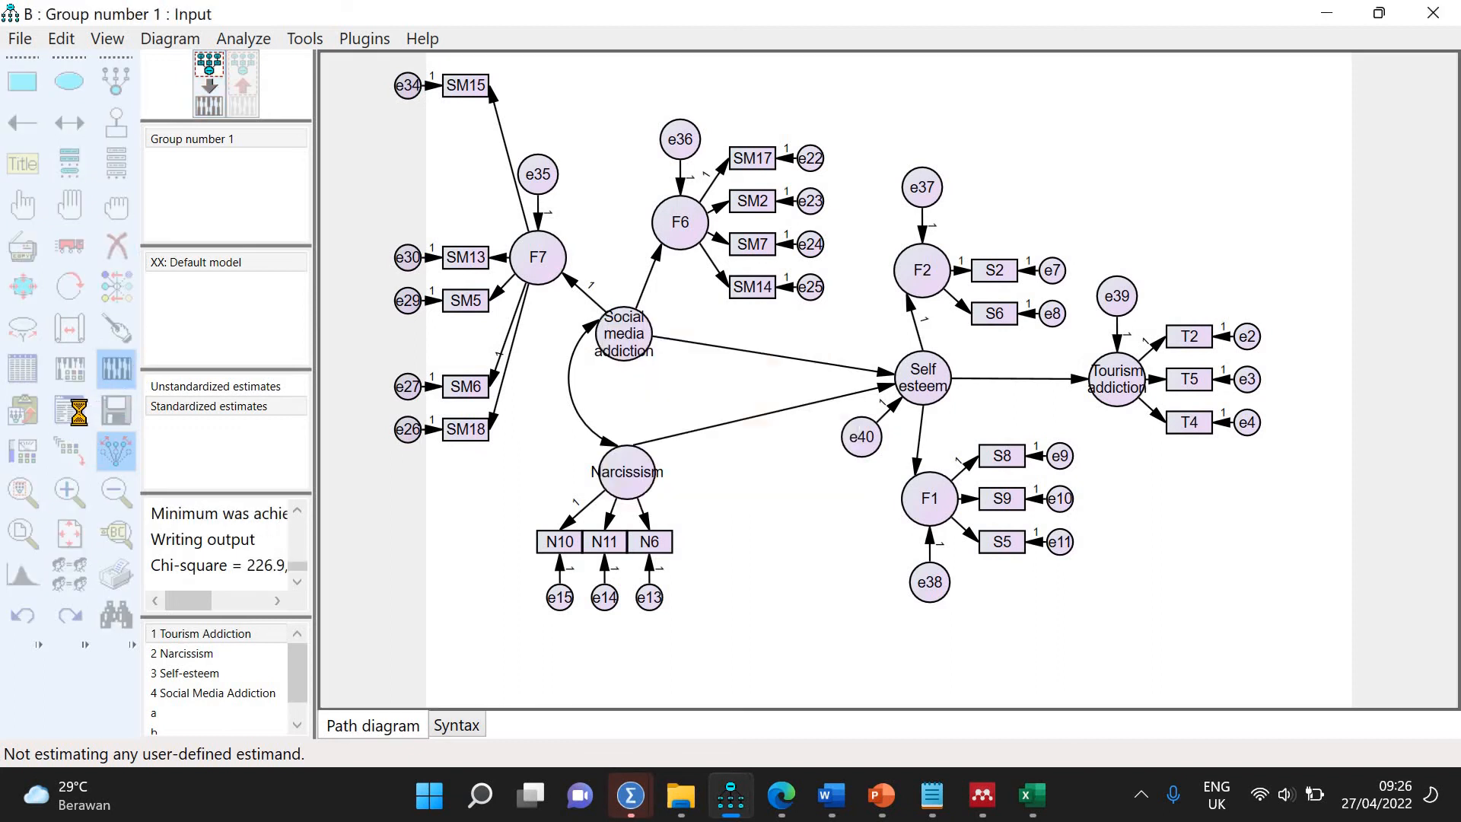
{"action": "left_click", "coordinate": [76, 411]}
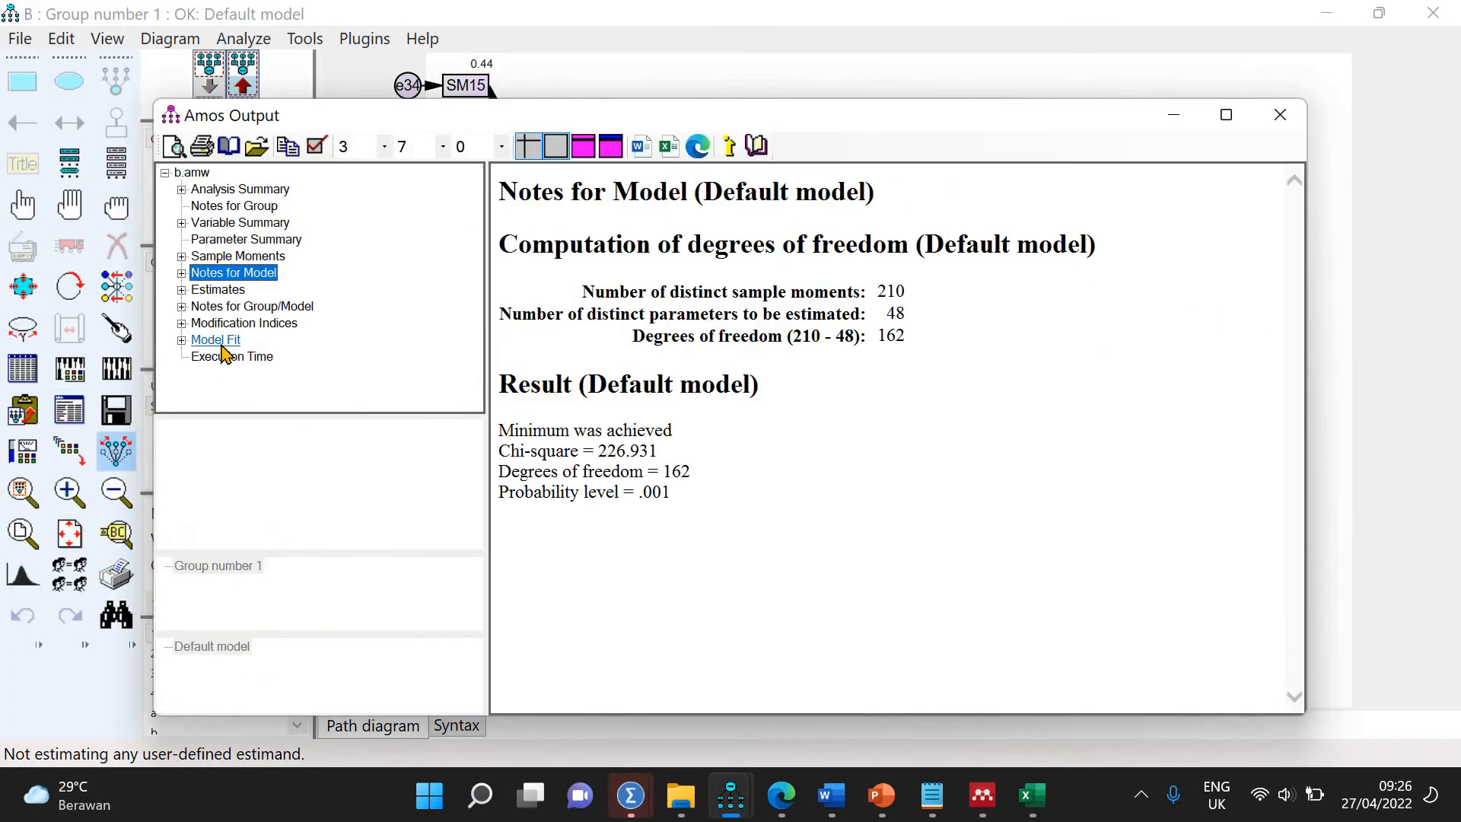
{"action": "double_click", "coordinate": [228, 339]}
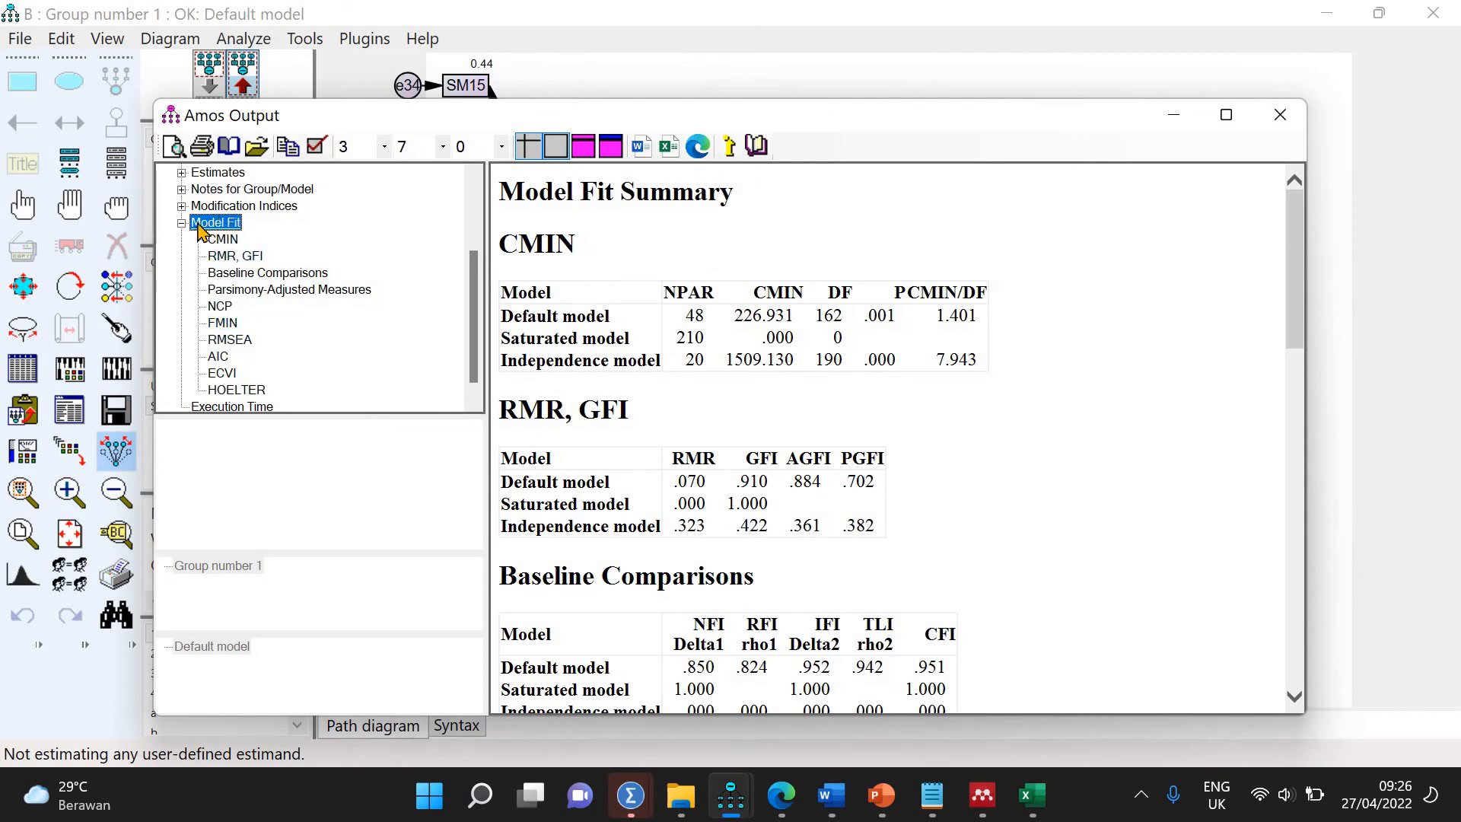
{"action": "double_click", "coordinate": [228, 224]}
{"action": "double_click", "coordinate": [259, 325]}
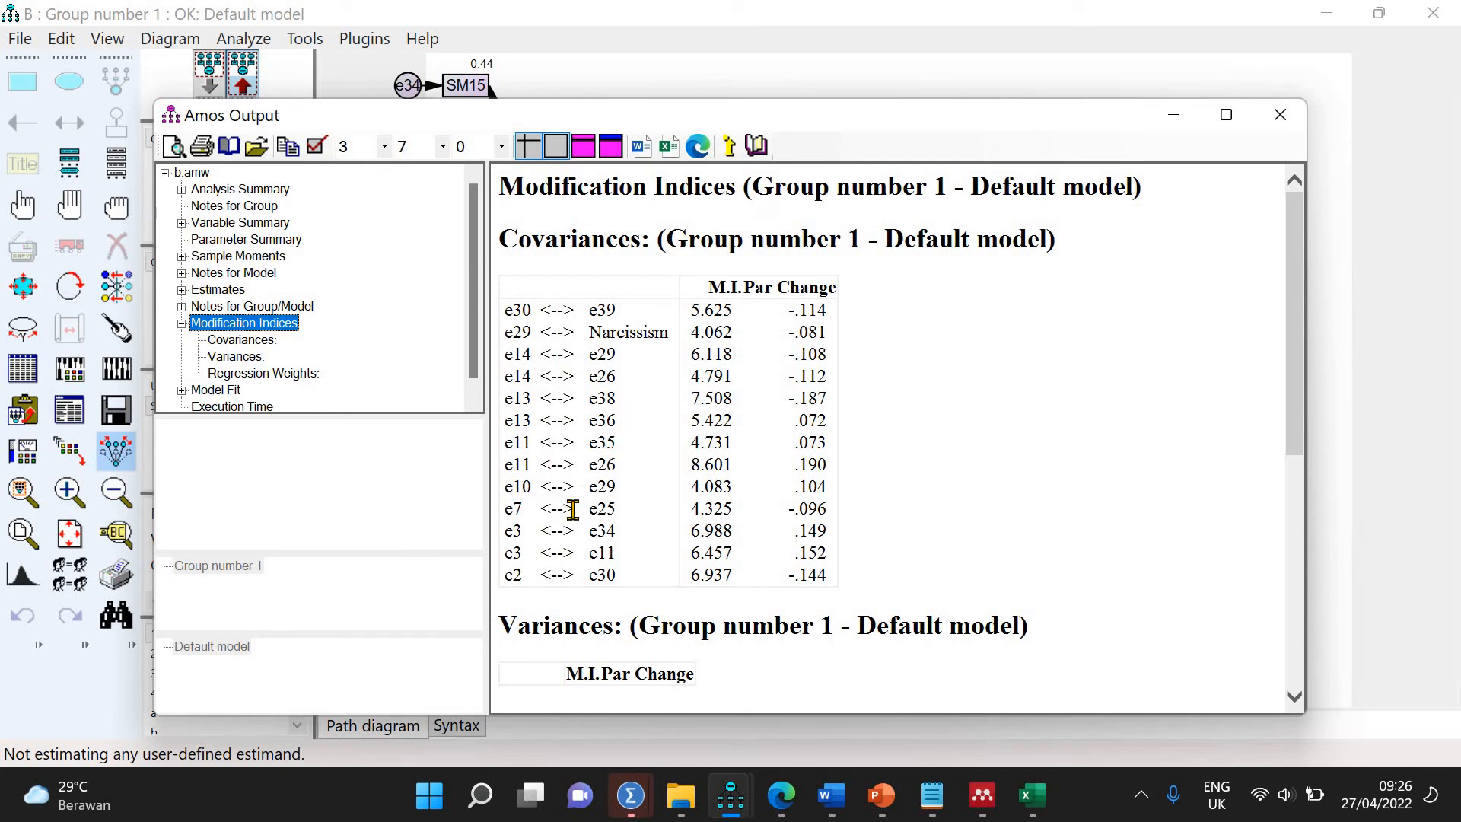
Return to the input path diagram and delete the indicator S5 with its error term e11 from F1
{"action": "left_click", "coordinate": [1323, 466]}
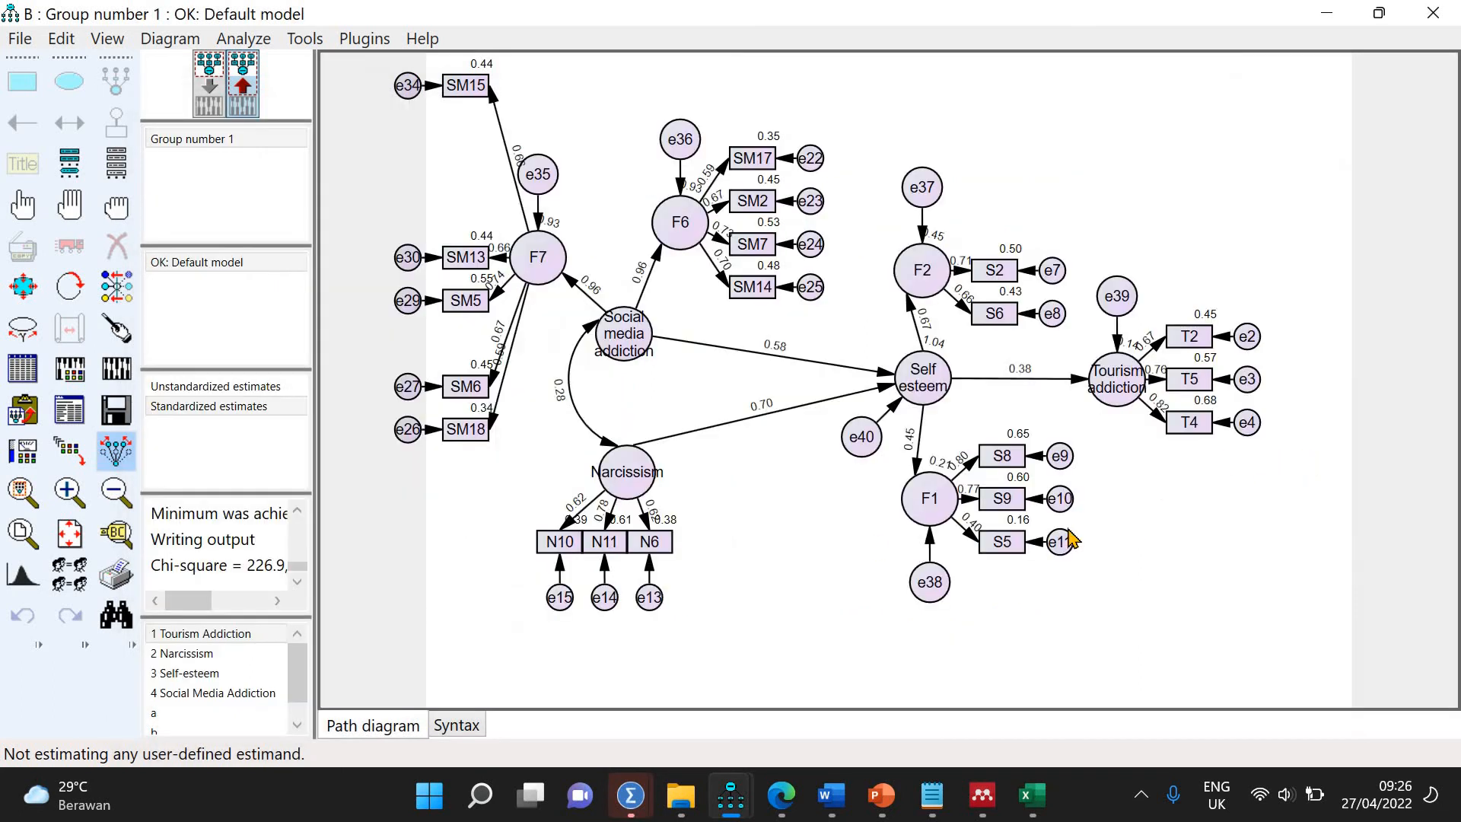
{"action": "left_click", "coordinate": [212, 91]}
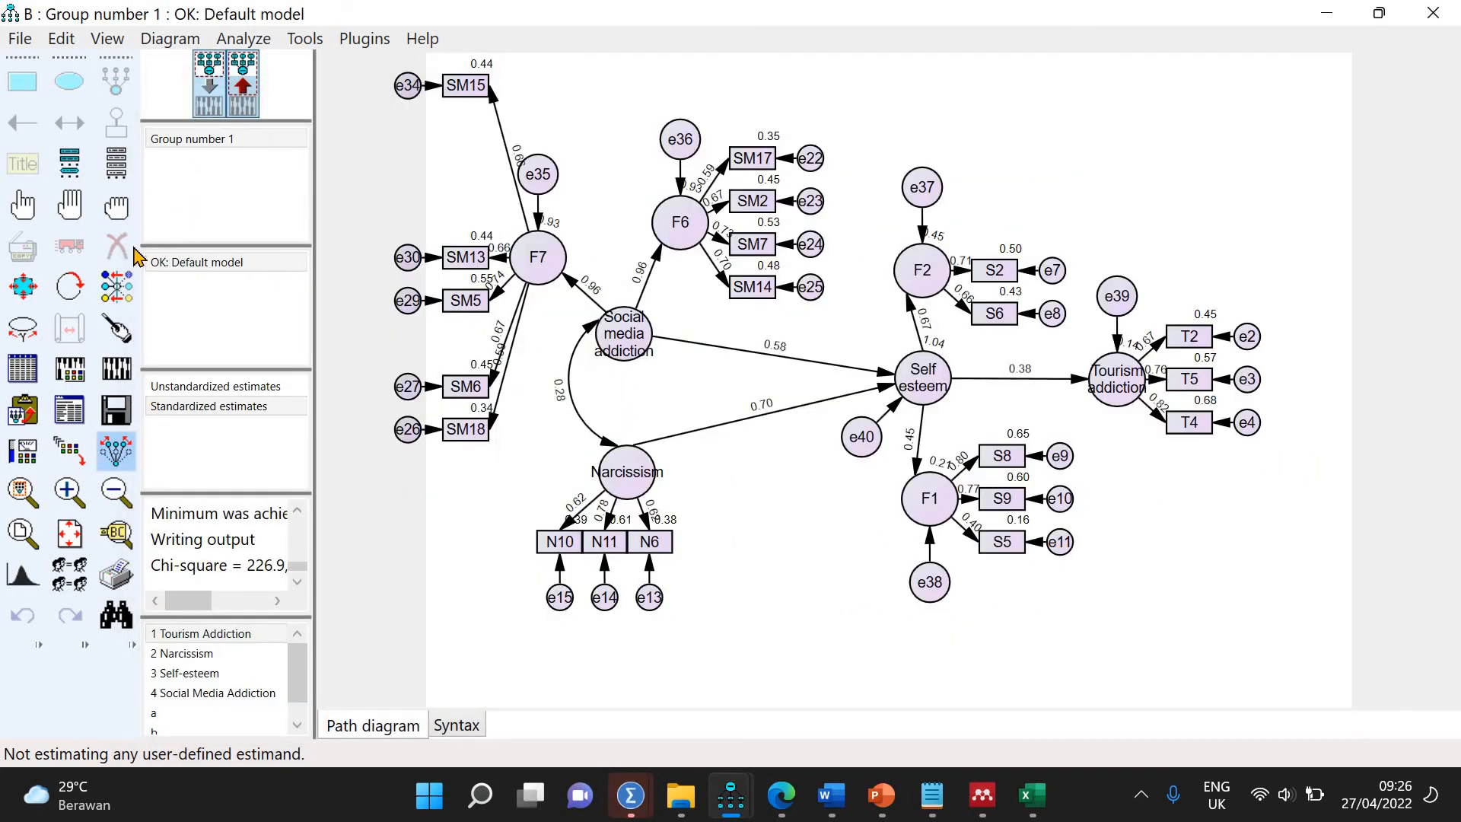
{"action": "left_click", "coordinate": [1002, 542]}
{"action": "left_click", "coordinate": [1060, 542]}
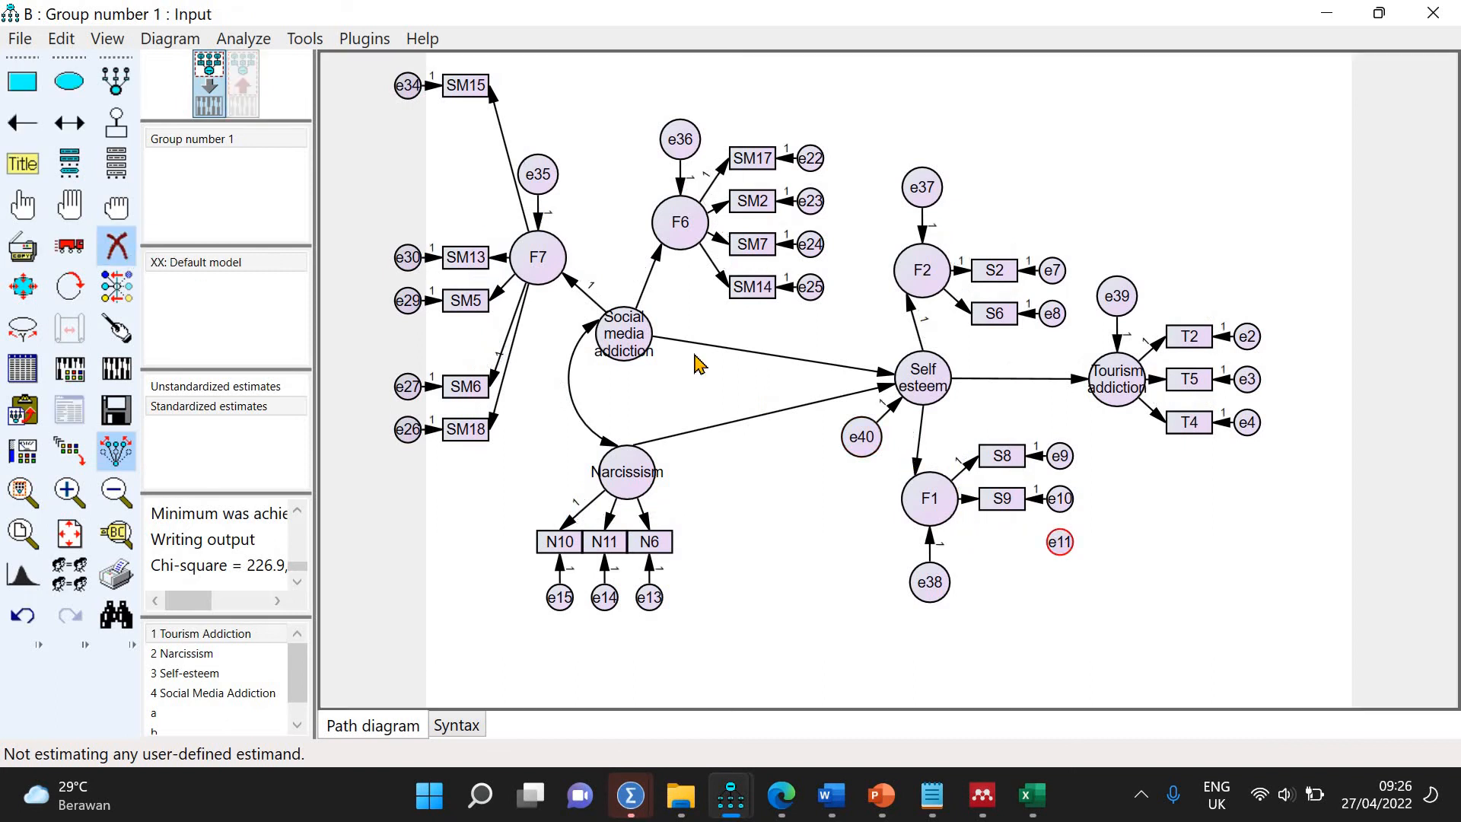
Recalculate the estimates without S5 and review the model fit summary and covariance modification indices
{"action": "left_click", "coordinate": [117, 368]}
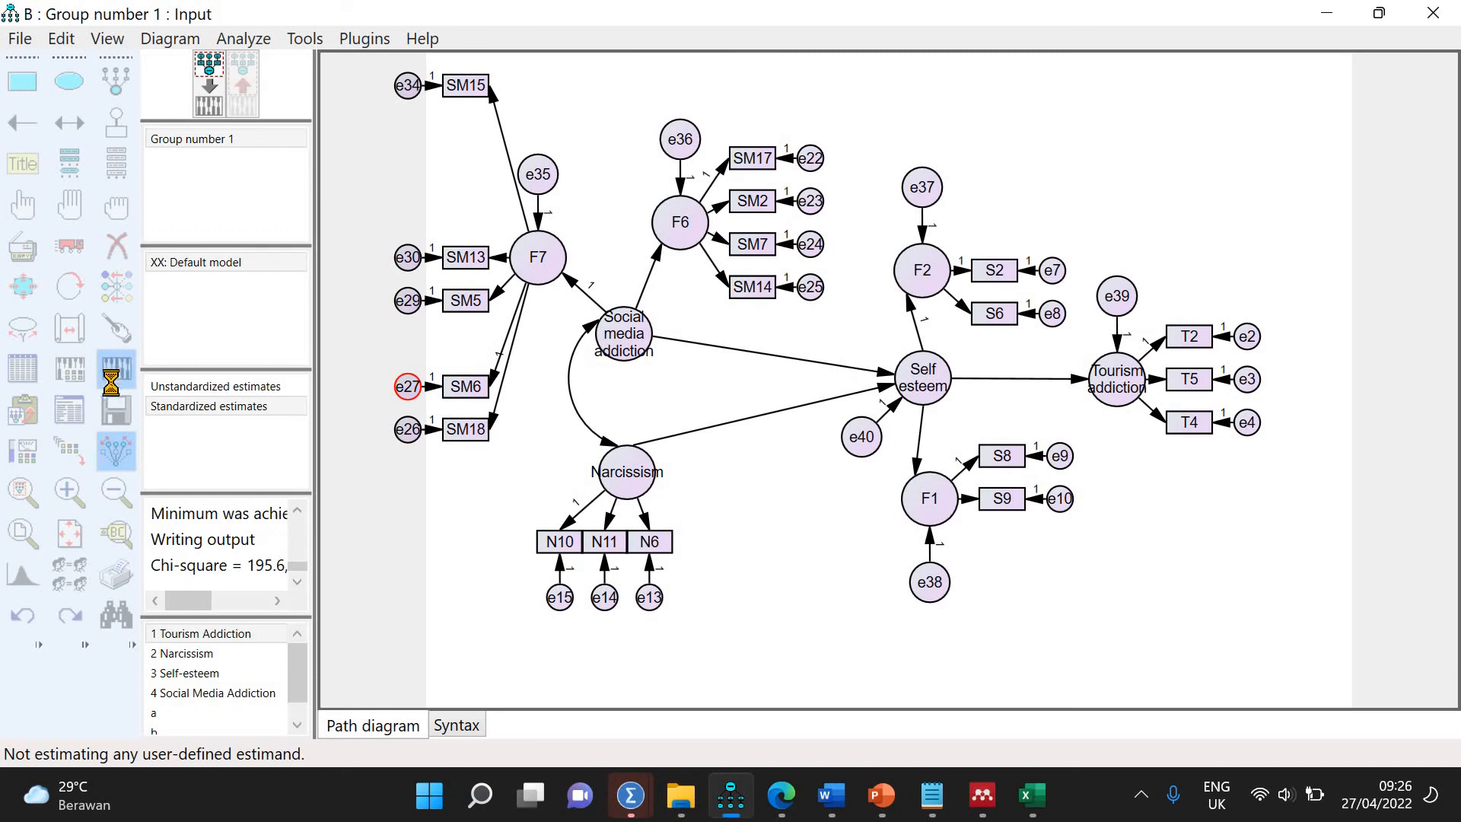
{"action": "left_click", "coordinate": [69, 409]}
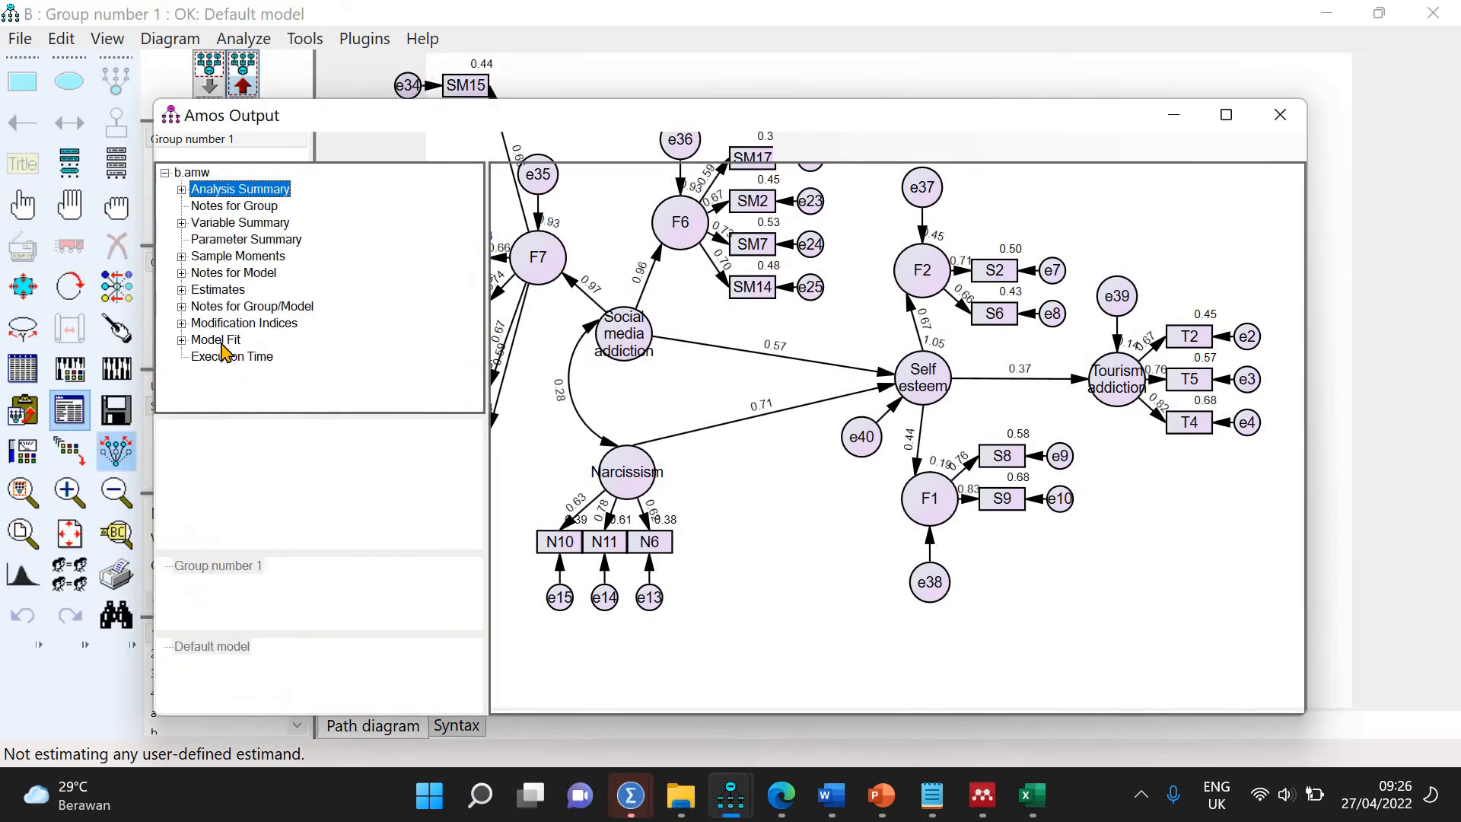
{"action": "double_click", "coordinate": [217, 337]}
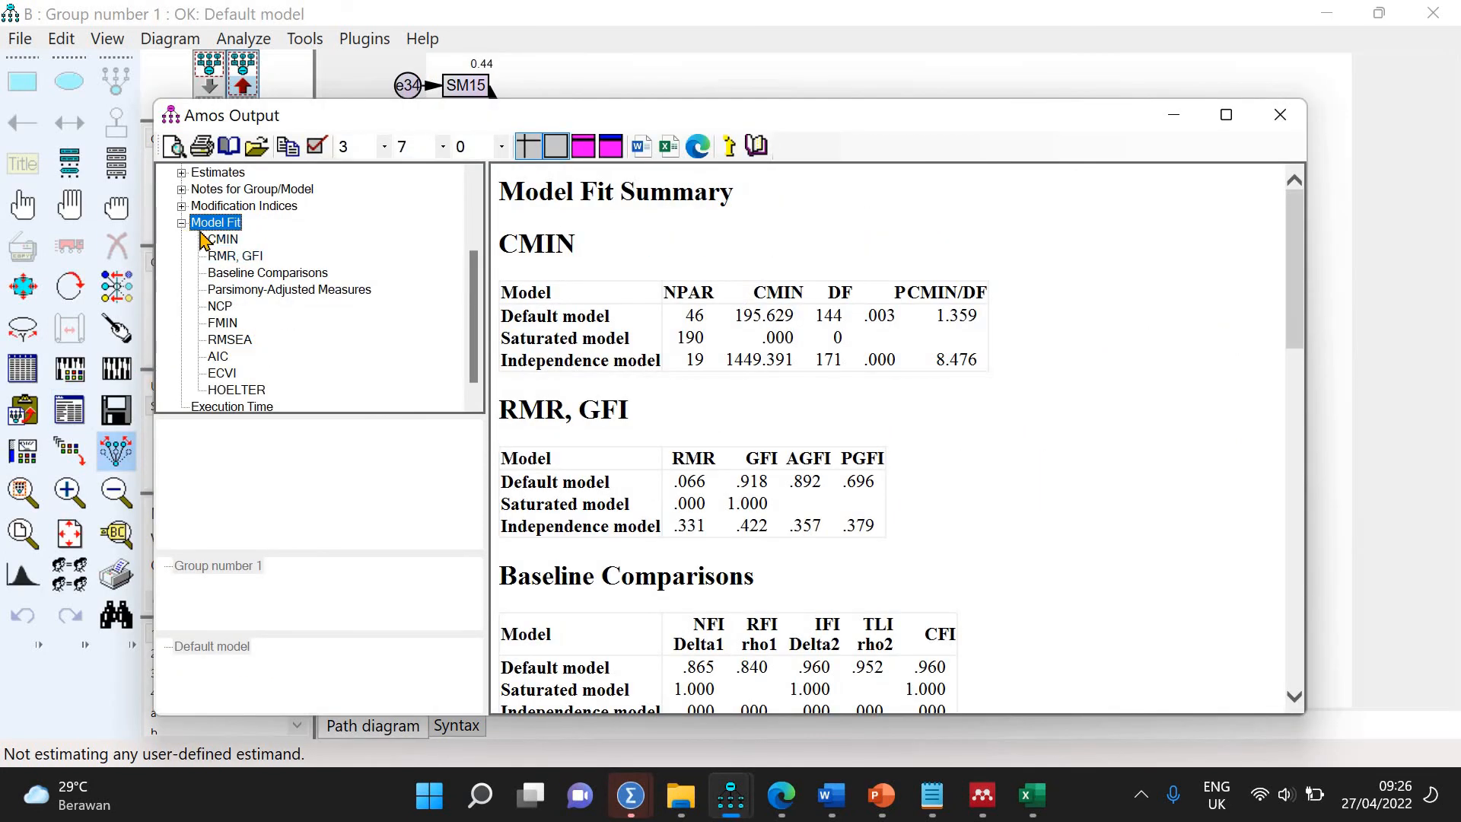
{"action": "double_click", "coordinate": [215, 222]}
{"action": "double_click", "coordinate": [243, 323]}
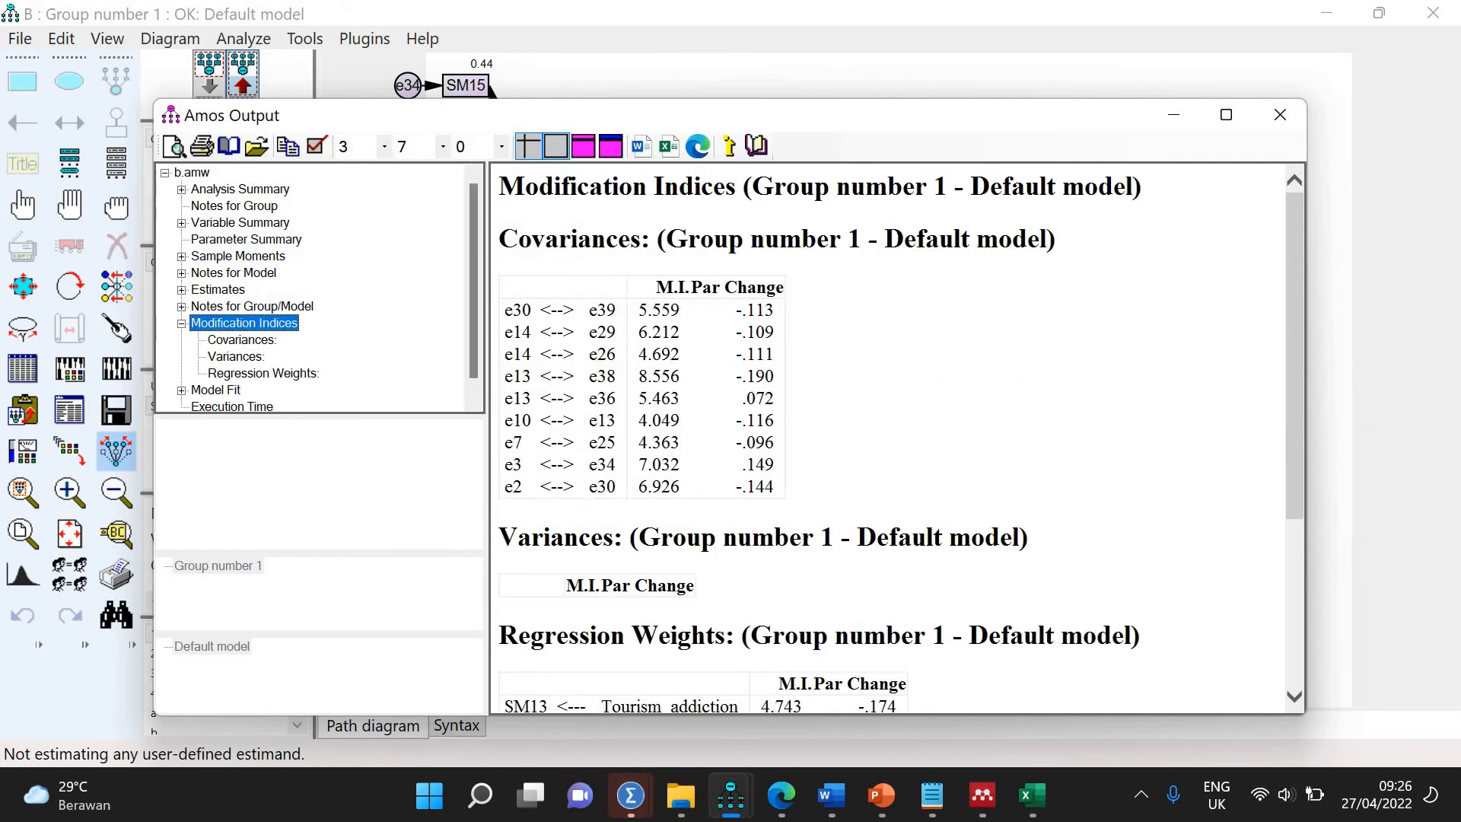
Close the output and delete the indicator N6 with its error term e13 from Narcissism in the input path diagram
{"action": "key", "text": "alt+F4"}
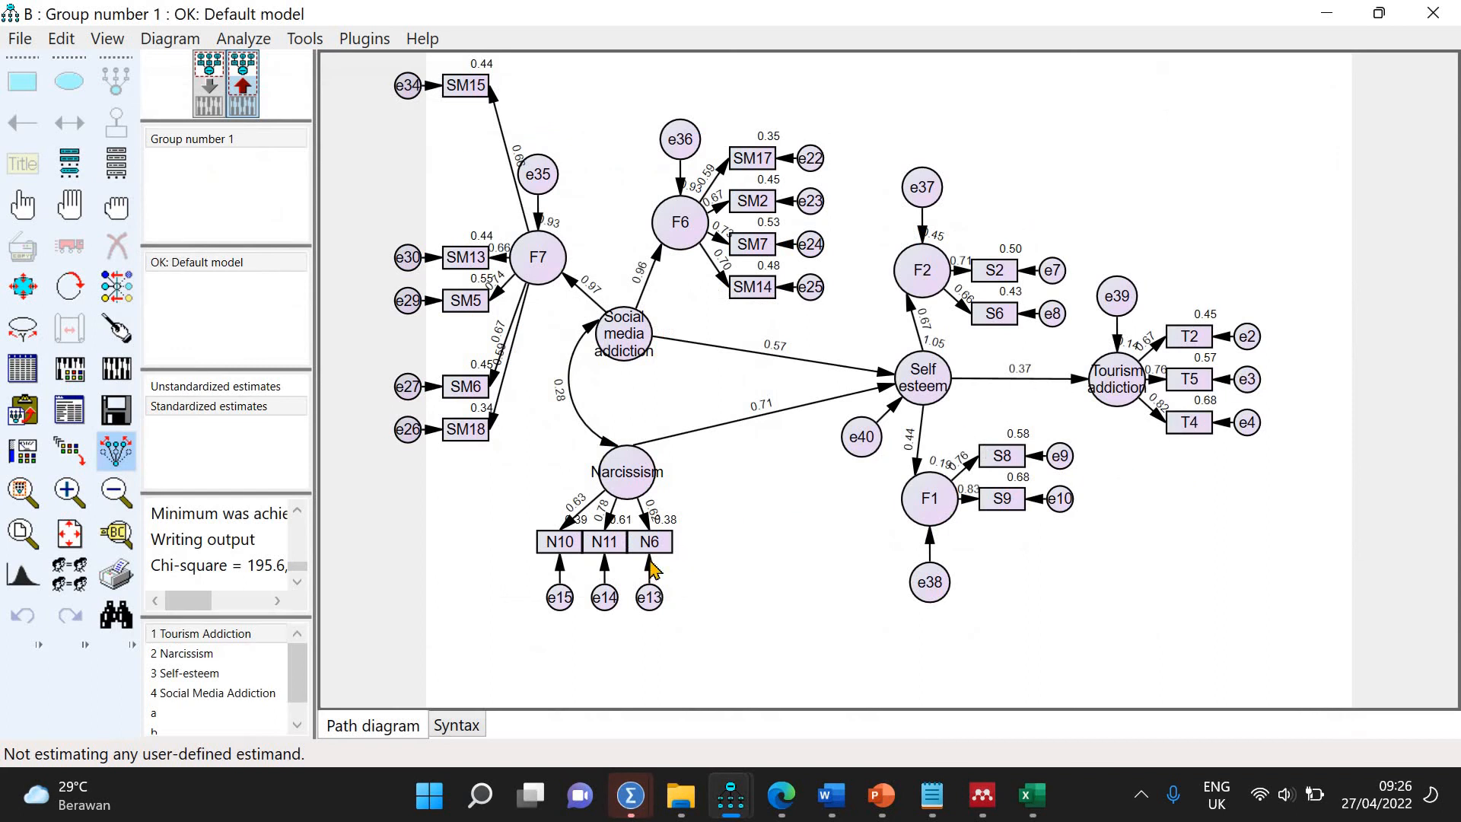
{"action": "left_click", "coordinate": [205, 99]}
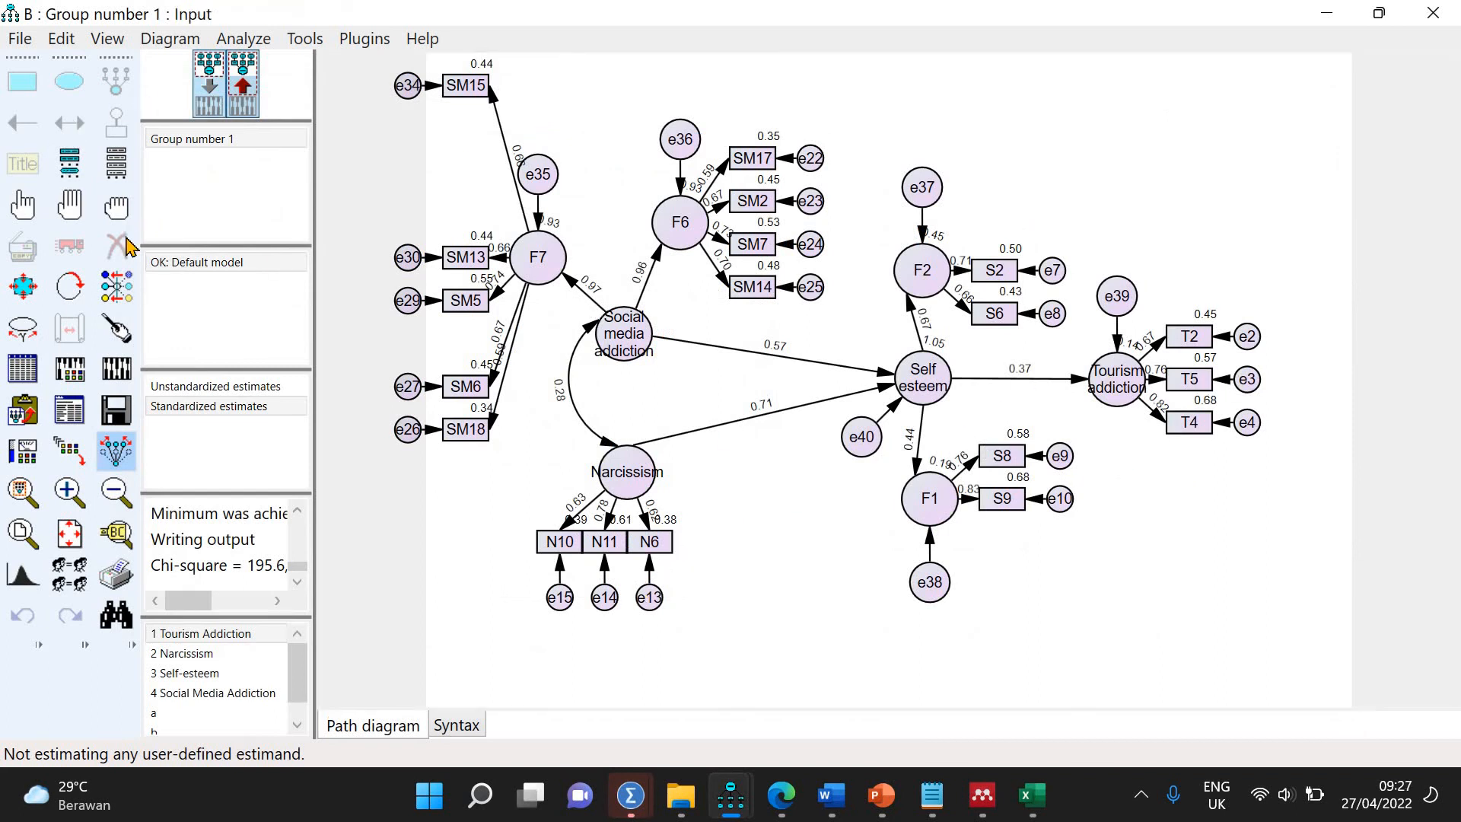
{"action": "double_click", "coordinate": [652, 549]}
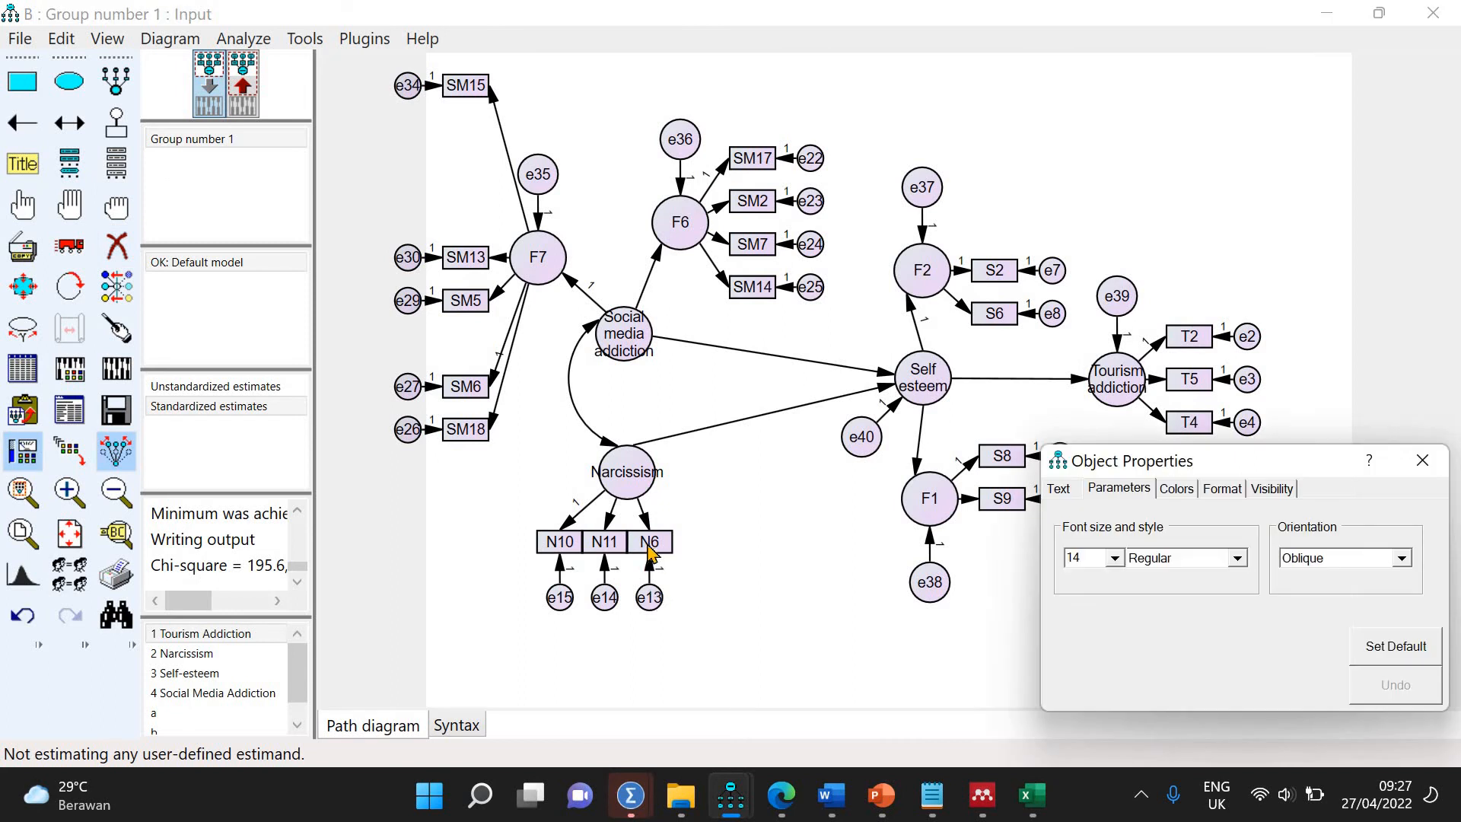
{"action": "left_click", "coordinate": [117, 254]}
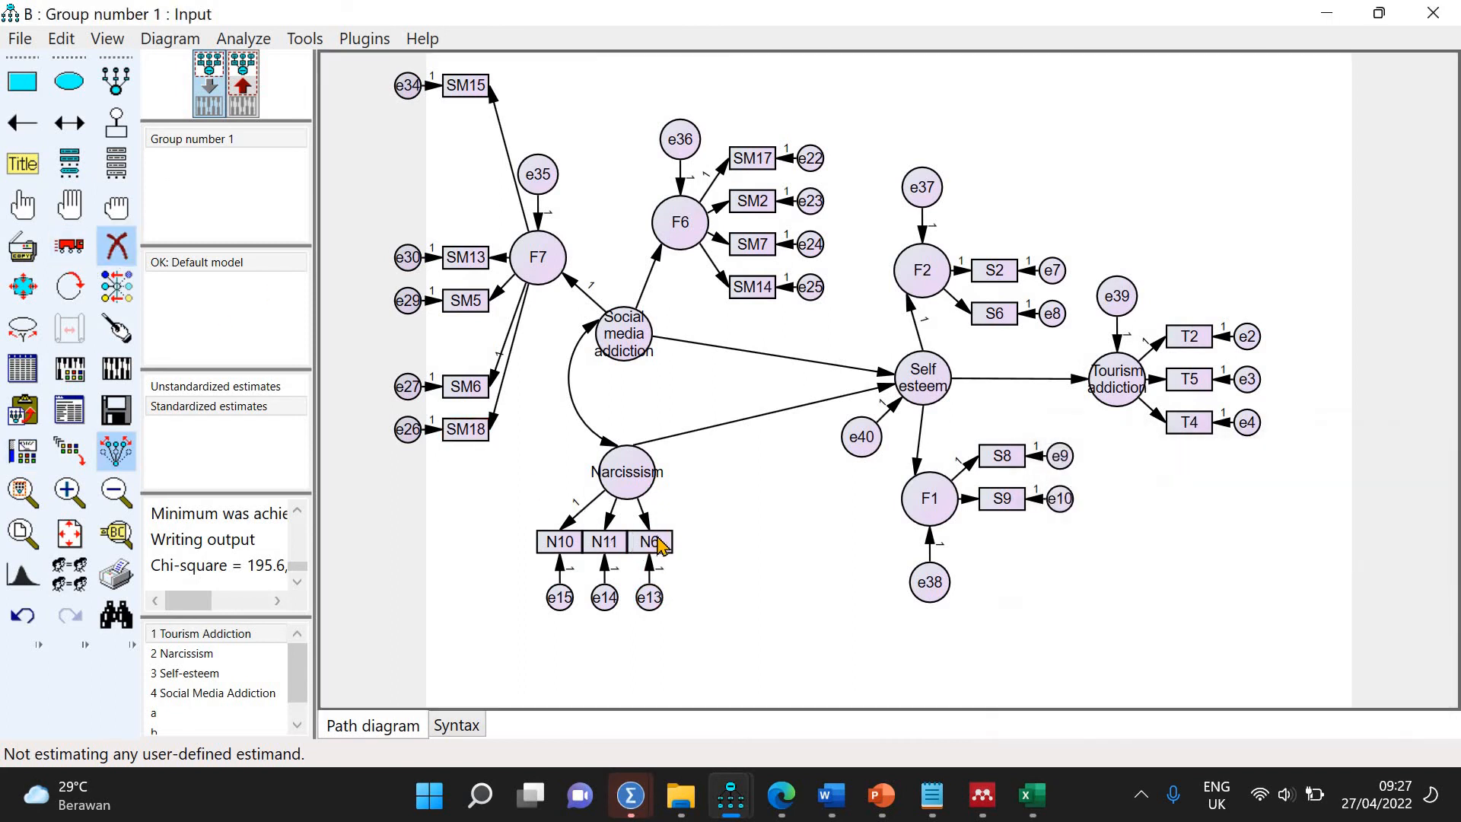
{"action": "left_click", "coordinate": [658, 543]}
{"action": "left_click", "coordinate": [652, 592]}
Recalculate the estimates without N6 and review the model fit summary and covariance modification indices
{"action": "left_click", "coordinate": [118, 369]}
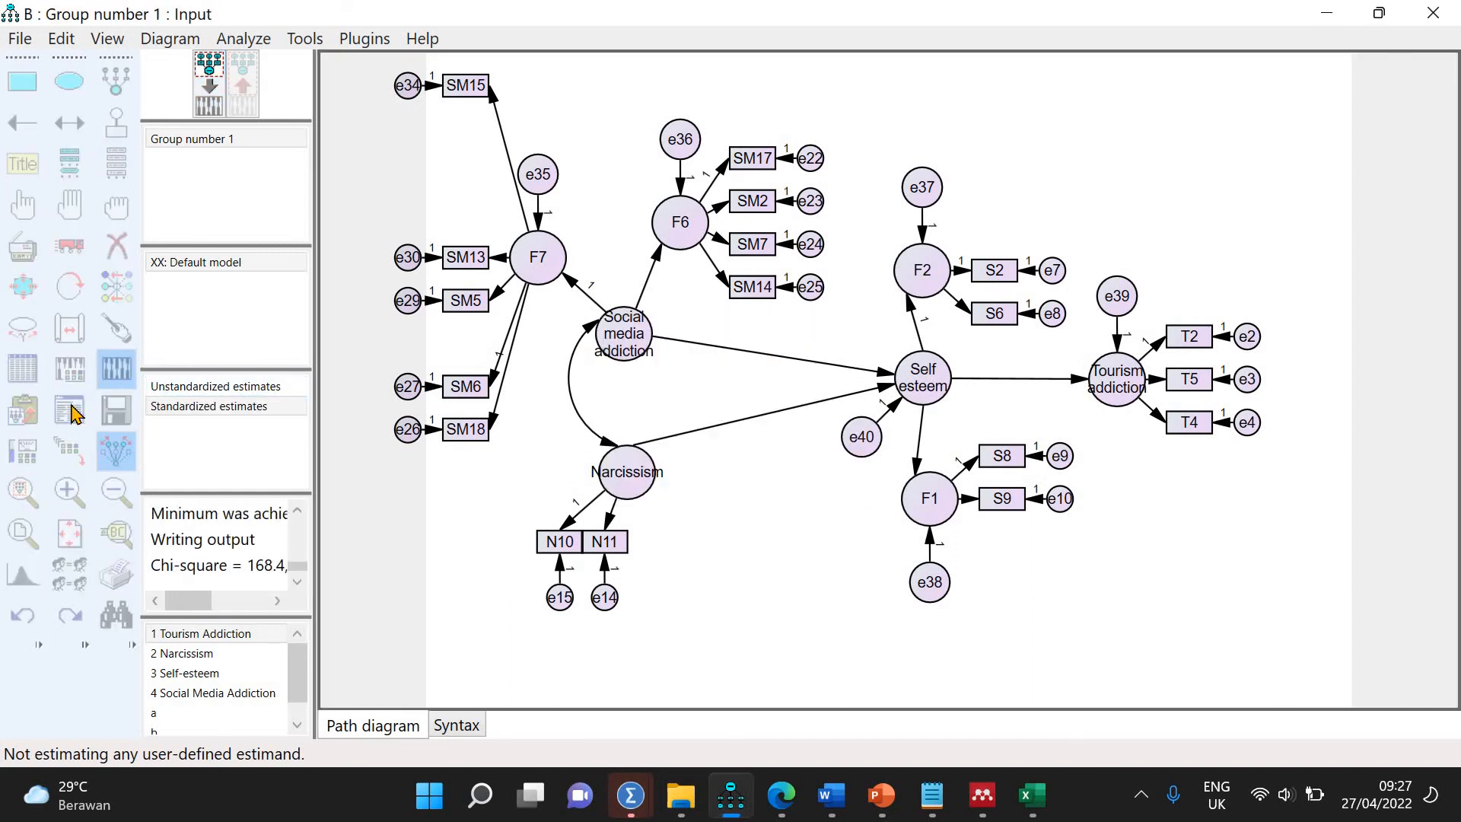
{"action": "left_click", "coordinate": [70, 409]}
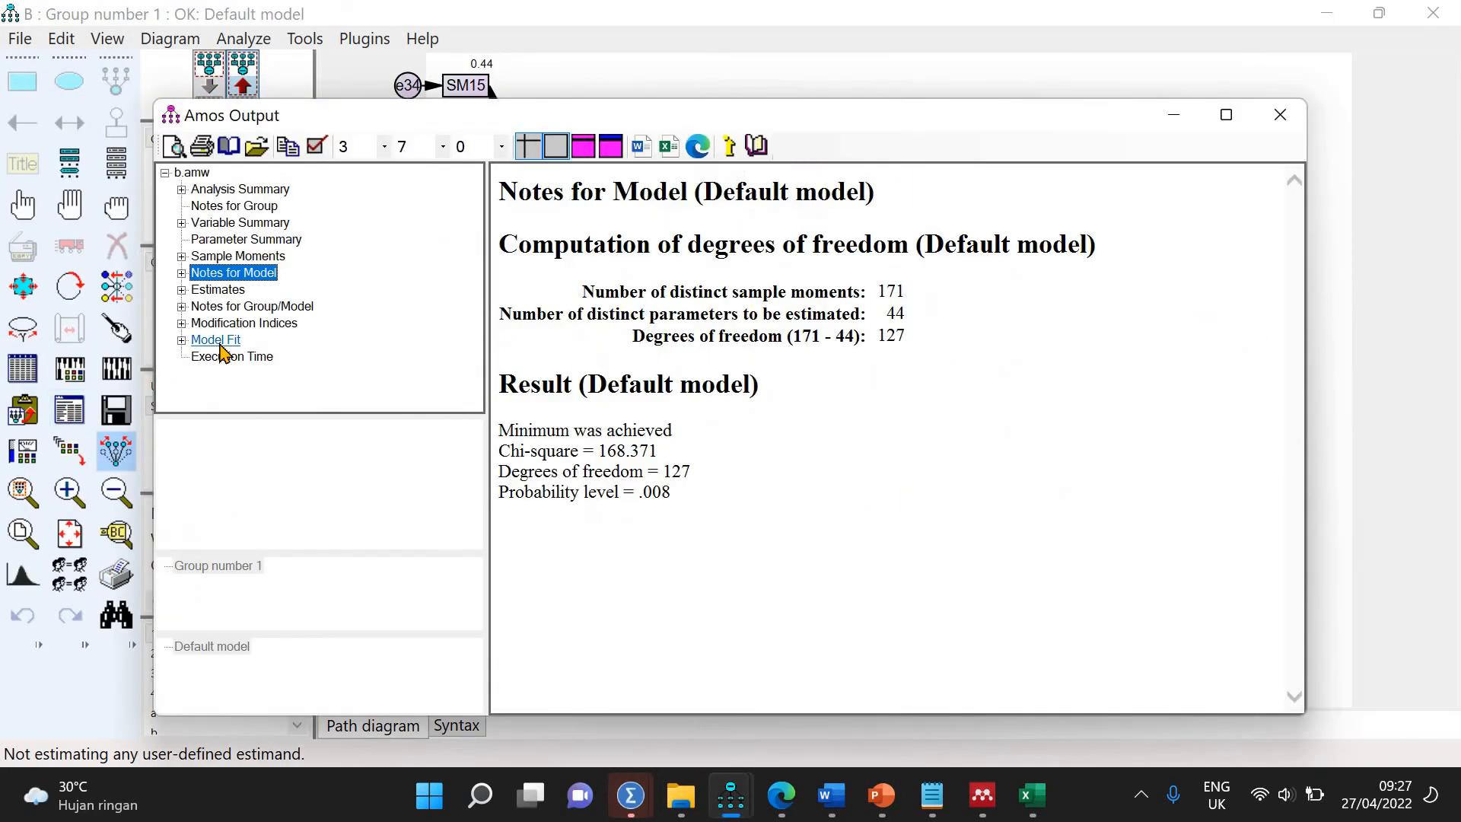
{"action": "left_click", "coordinate": [219, 340]}
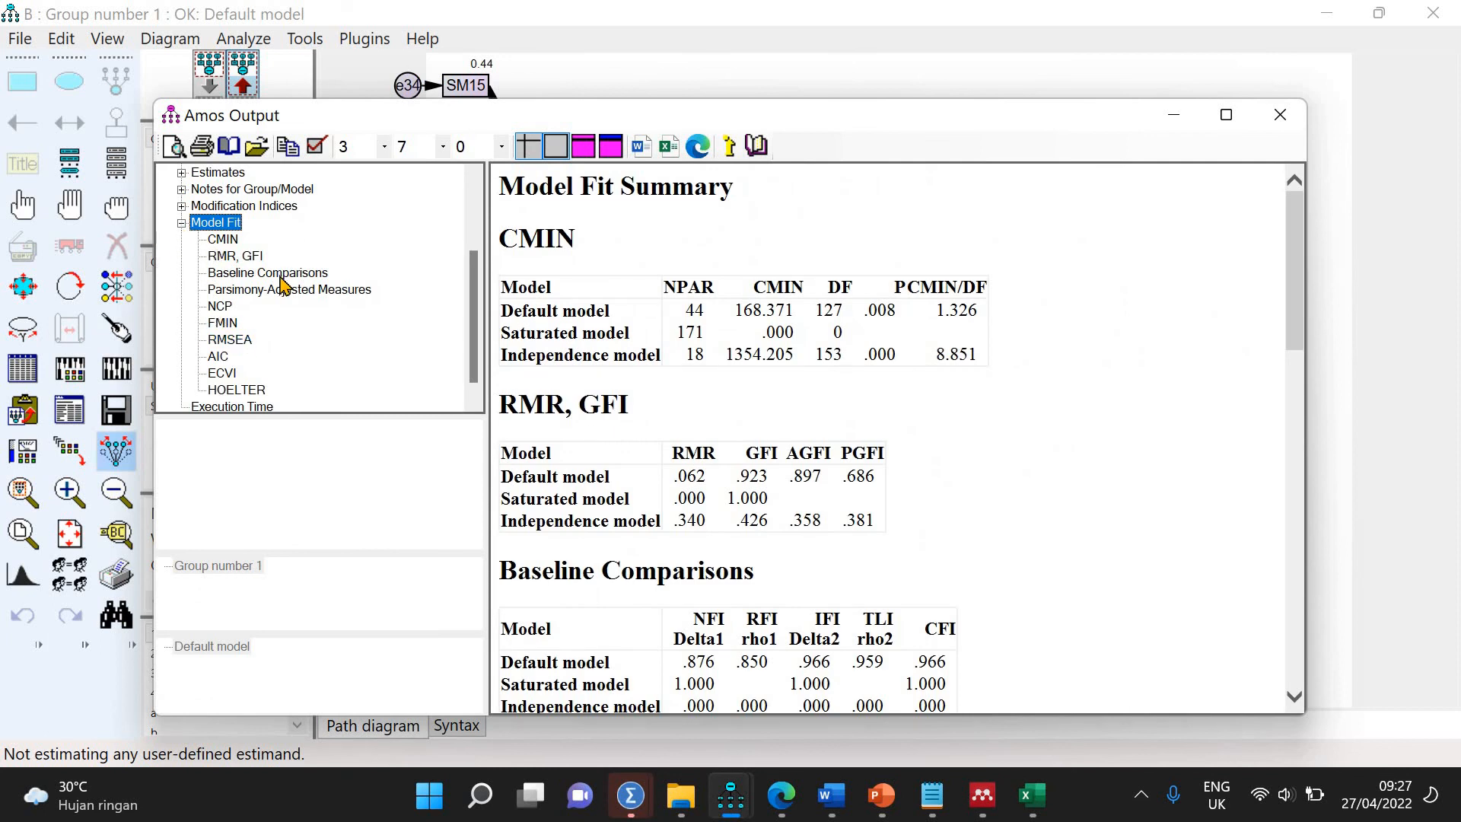
{"action": "left_click", "coordinate": [270, 323]}
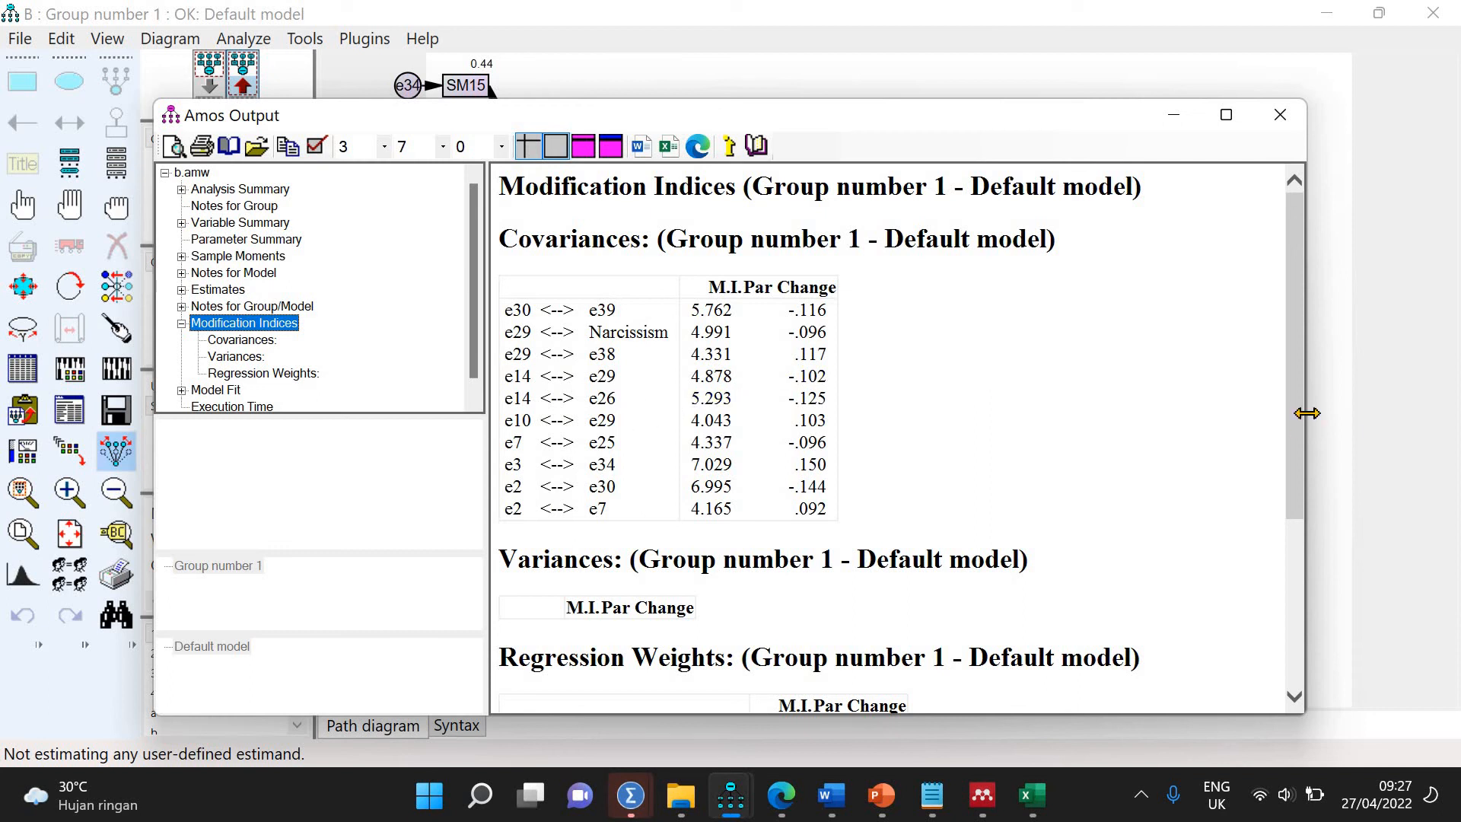
Return to the input path diagram and delete the indicator SM5 with its error term e29 from F7
{"action": "left_click", "coordinate": [1173, 114]}
{"action": "left_click", "coordinate": [212, 89]}
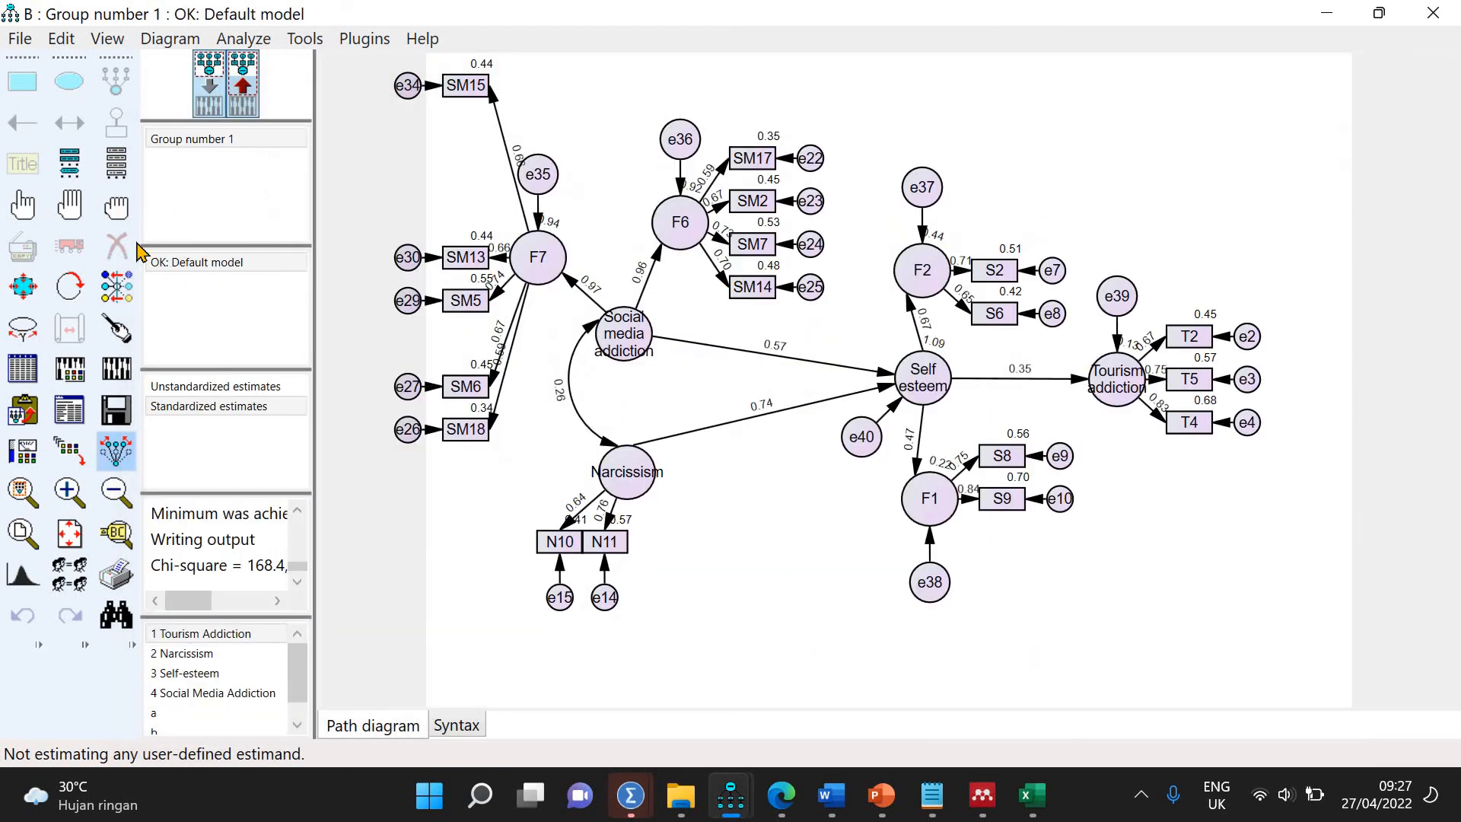
{"action": "left_click", "coordinate": [122, 246]}
{"action": "left_click", "coordinate": [476, 305]}
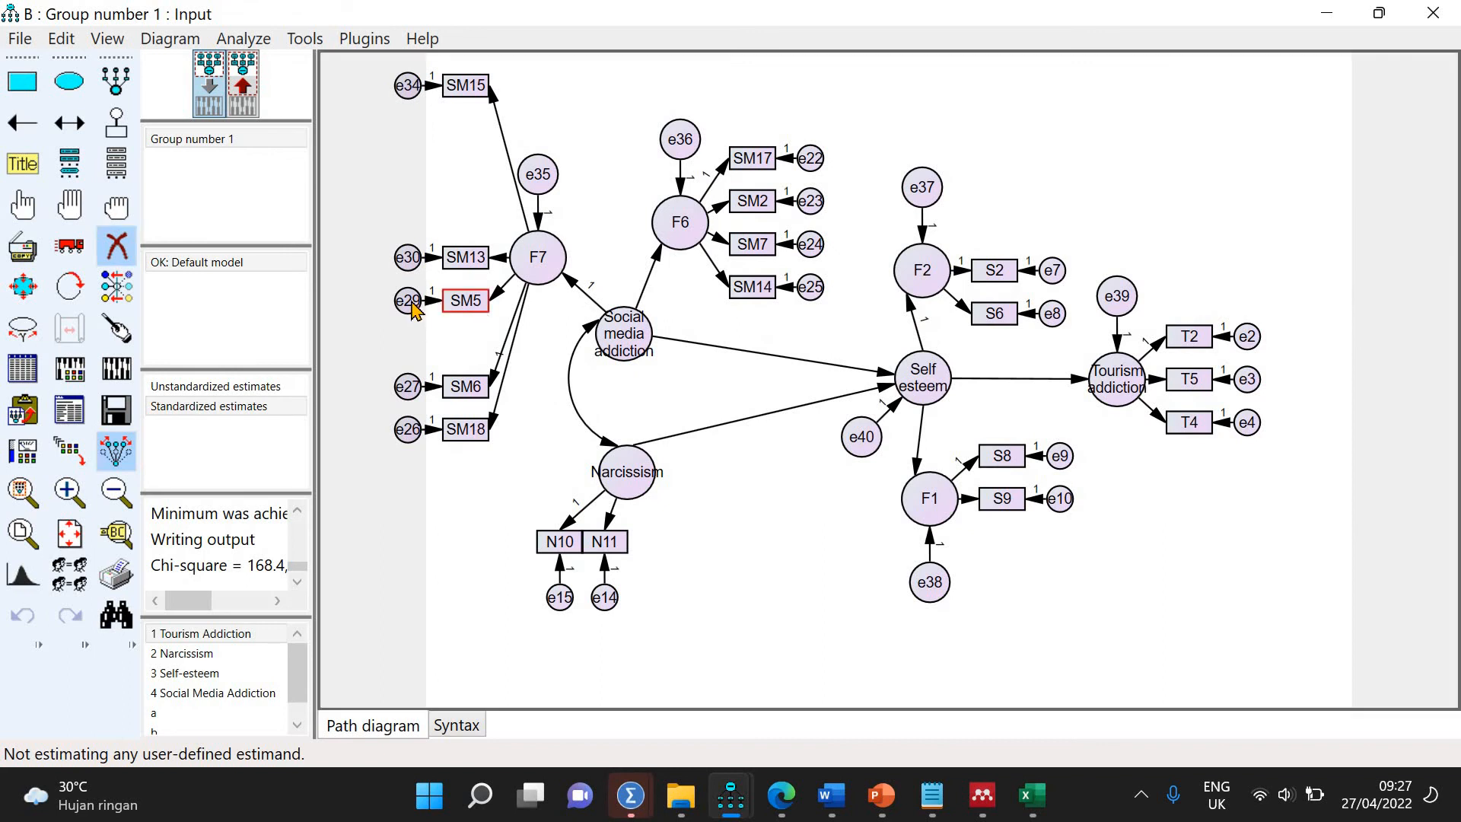
Recalculate the estimates without SM5 and compare the model fit summary and covariance modification indices with the path diagram
{"action": "left_click", "coordinate": [116, 368]}
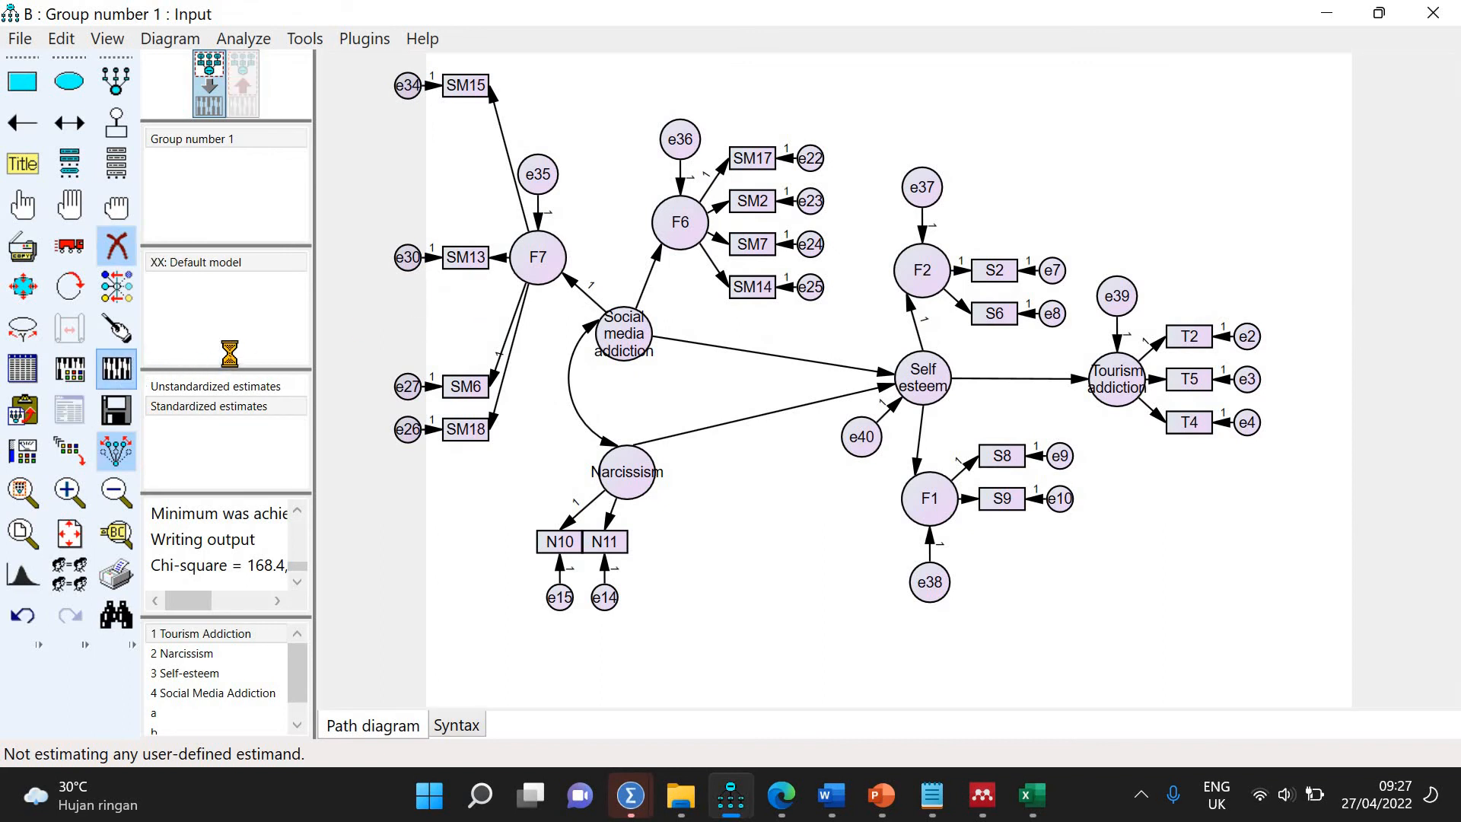
{"action": "left_click", "coordinate": [74, 417]}
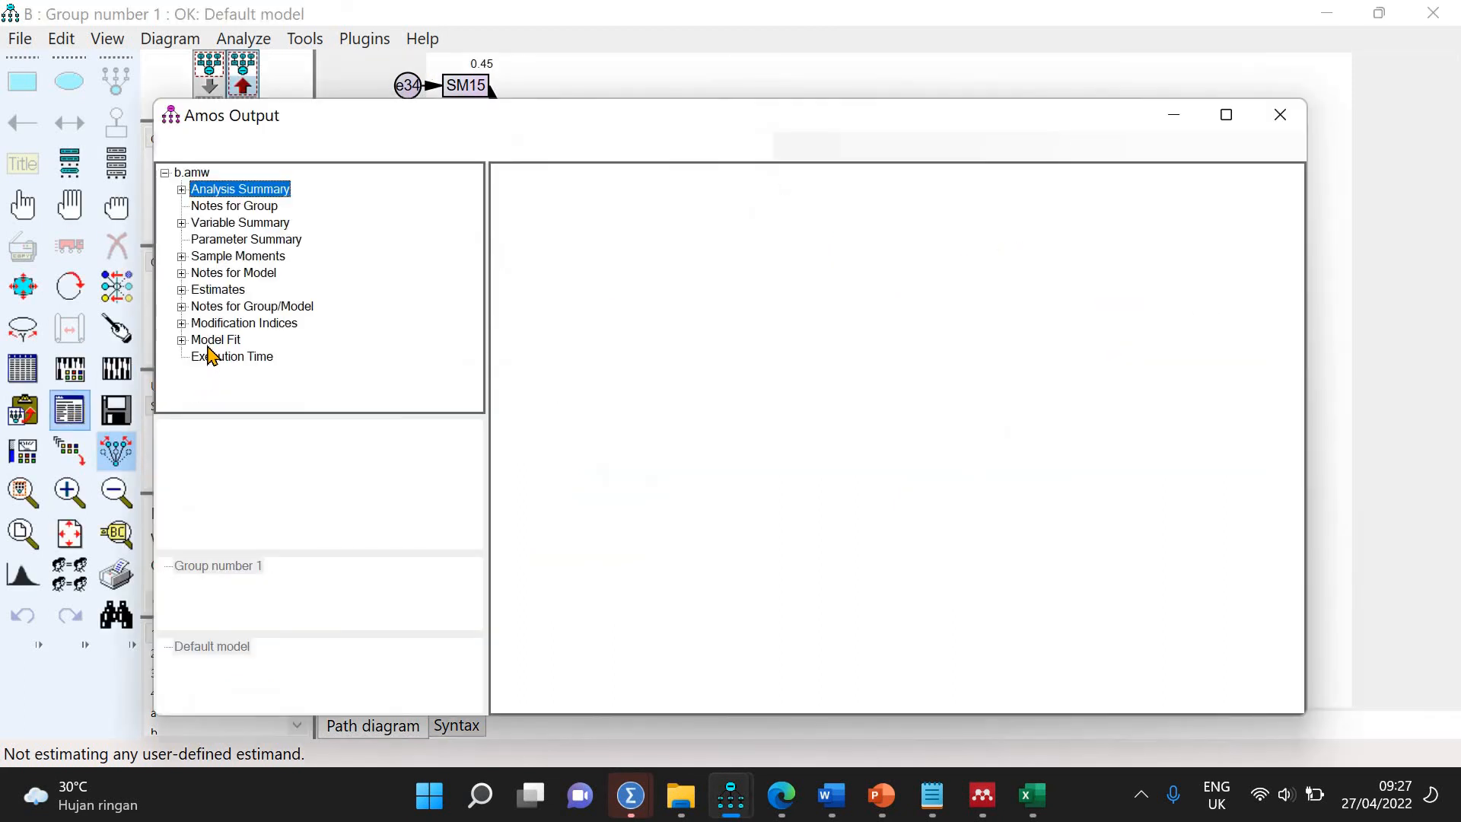
{"action": "double_click", "coordinate": [212, 341]}
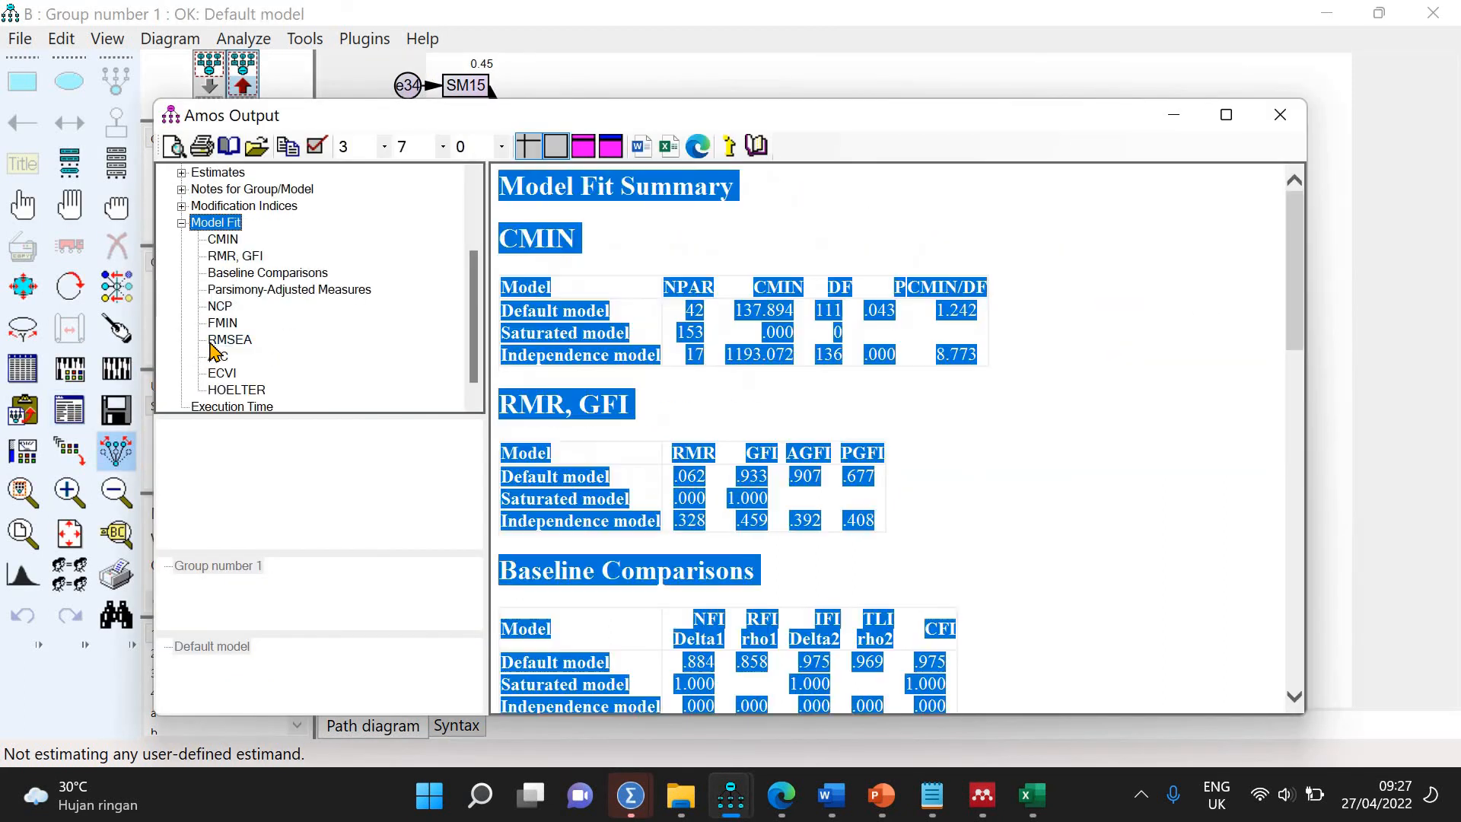
{"action": "left_click", "coordinate": [182, 223]}
{"action": "left_click", "coordinate": [263, 324]}
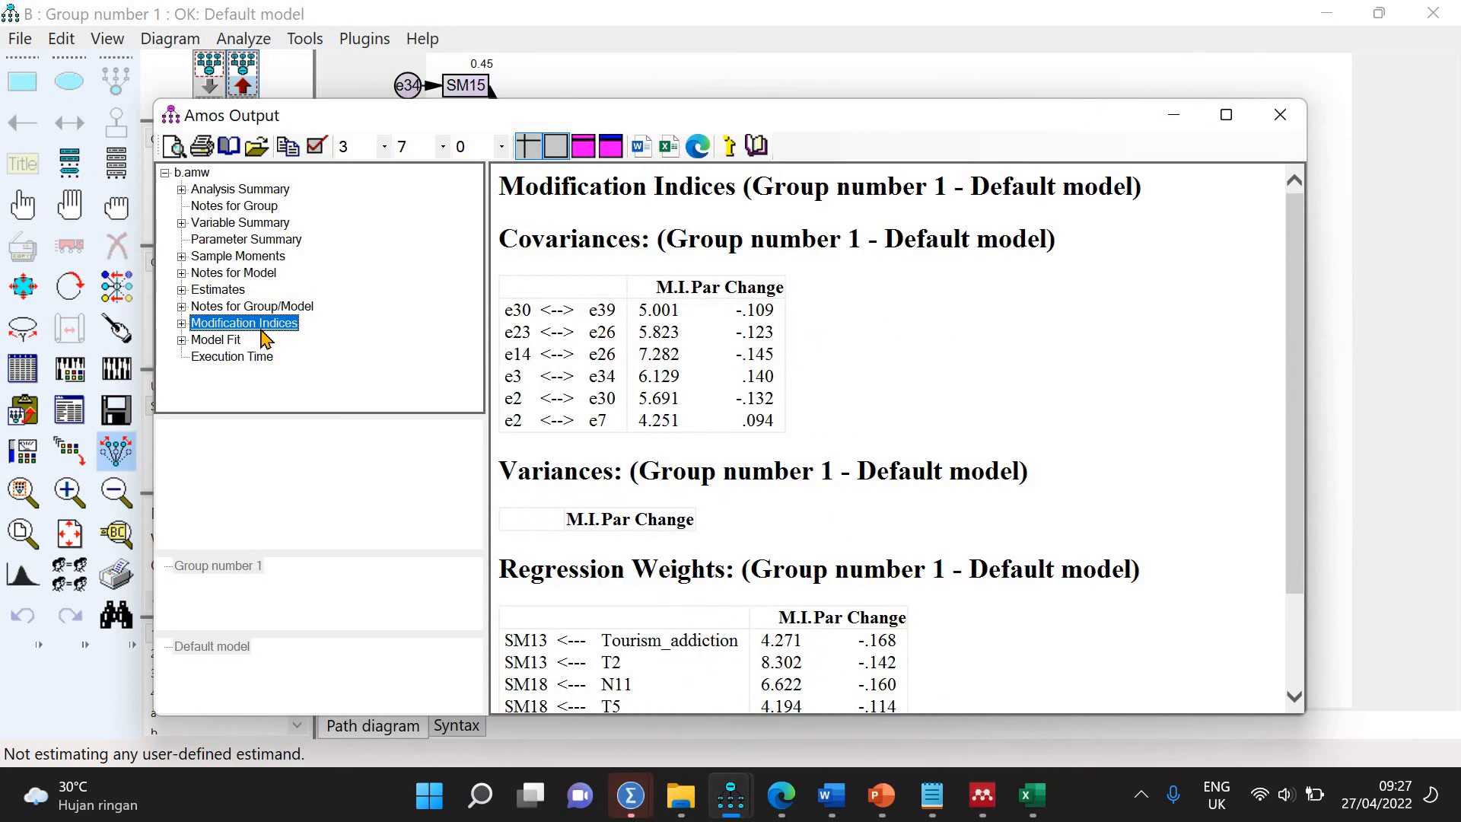
{"action": "left_click", "coordinate": [227, 340]}
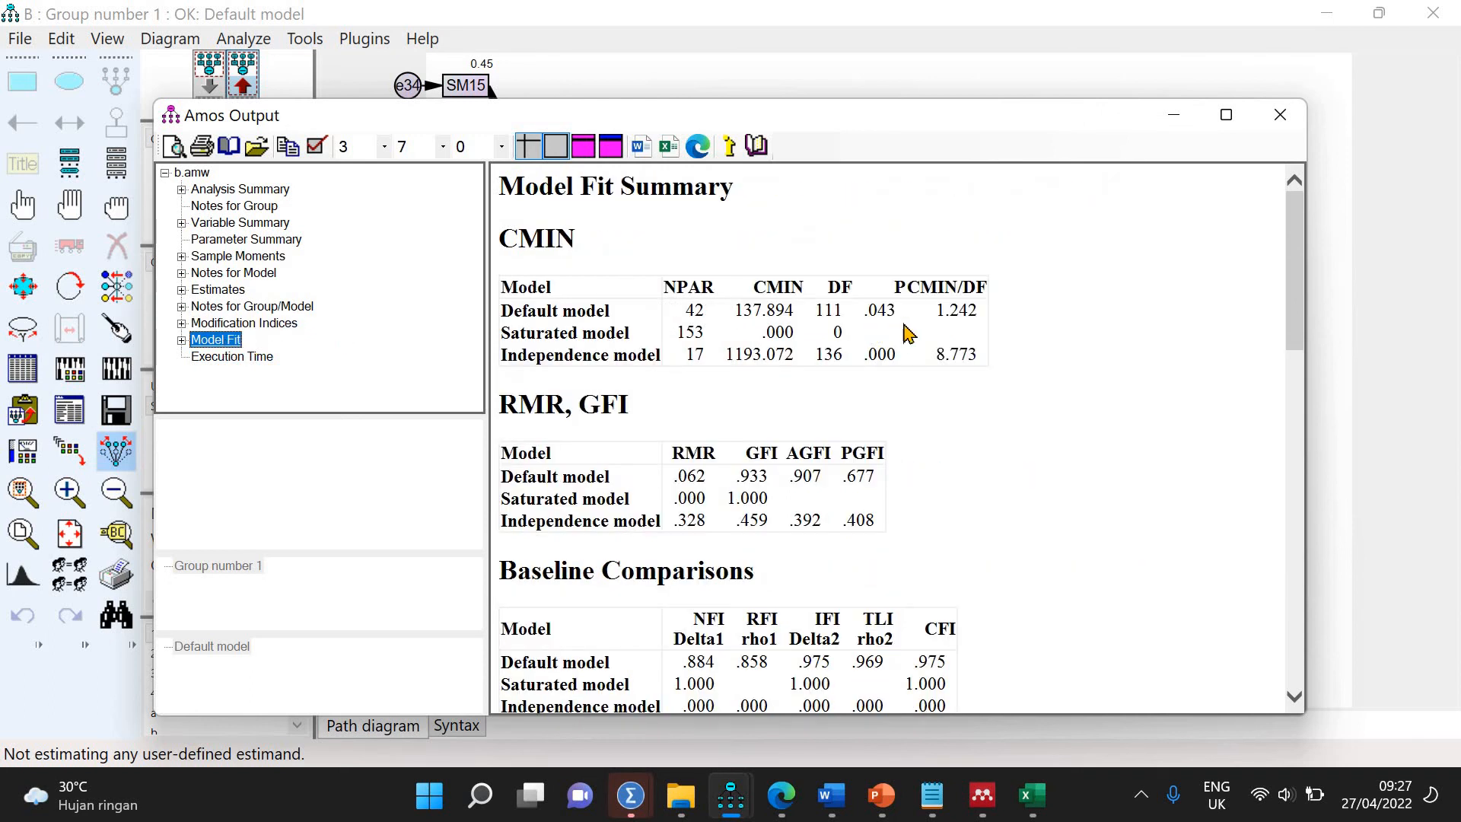
{"action": "left_click", "coordinate": [288, 324]}
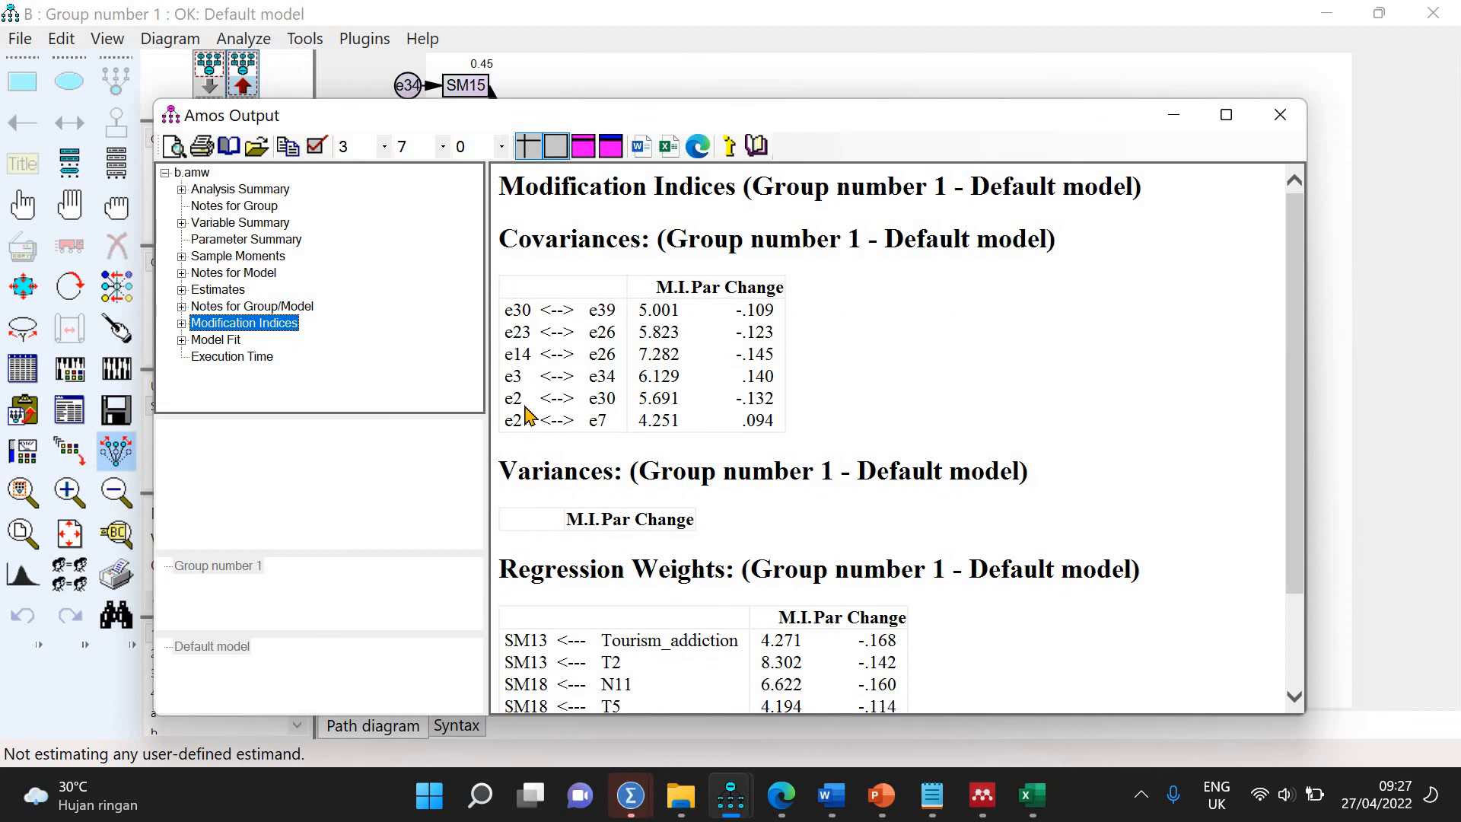
{"action": "left_click_drag", "start_coordinate": [829, 118], "coordinate": [749, 307]}
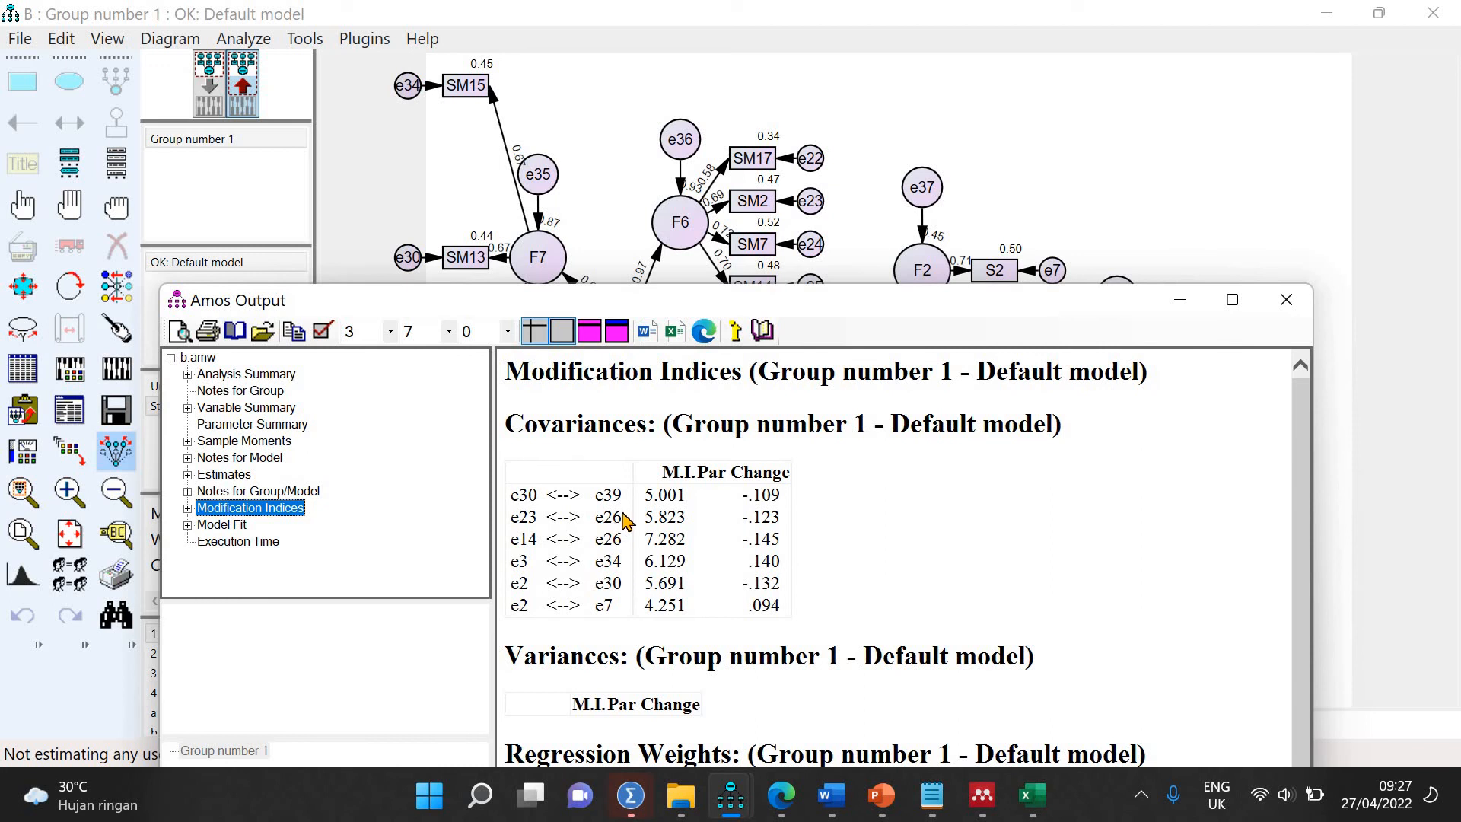
Go back to the input path diagram and delete the indicator SM18 with its error term e26 from F7
{"action": "left_click", "coordinate": [601, 160]}
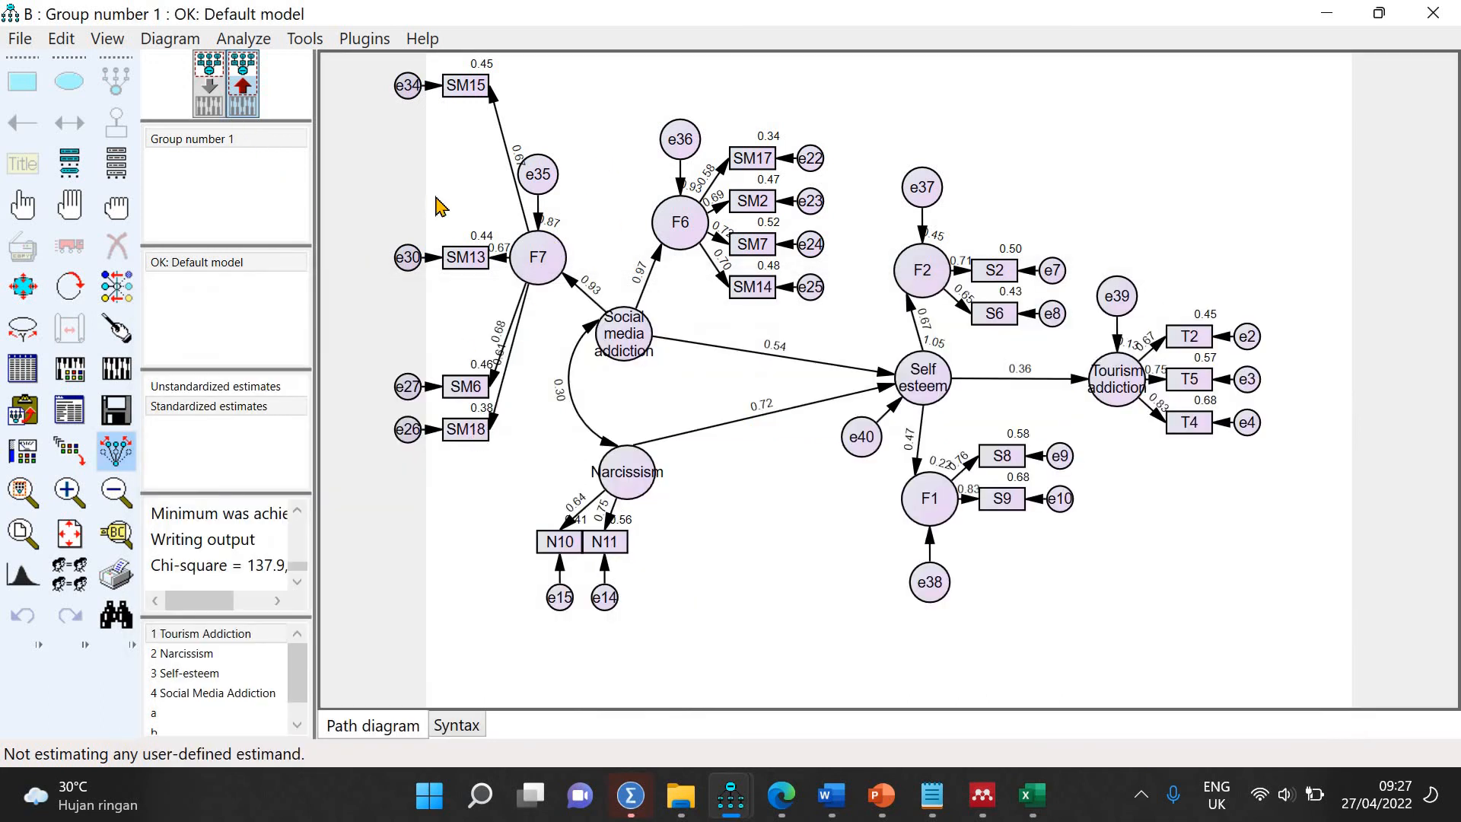
{"action": "left_click", "coordinate": [208, 107]}
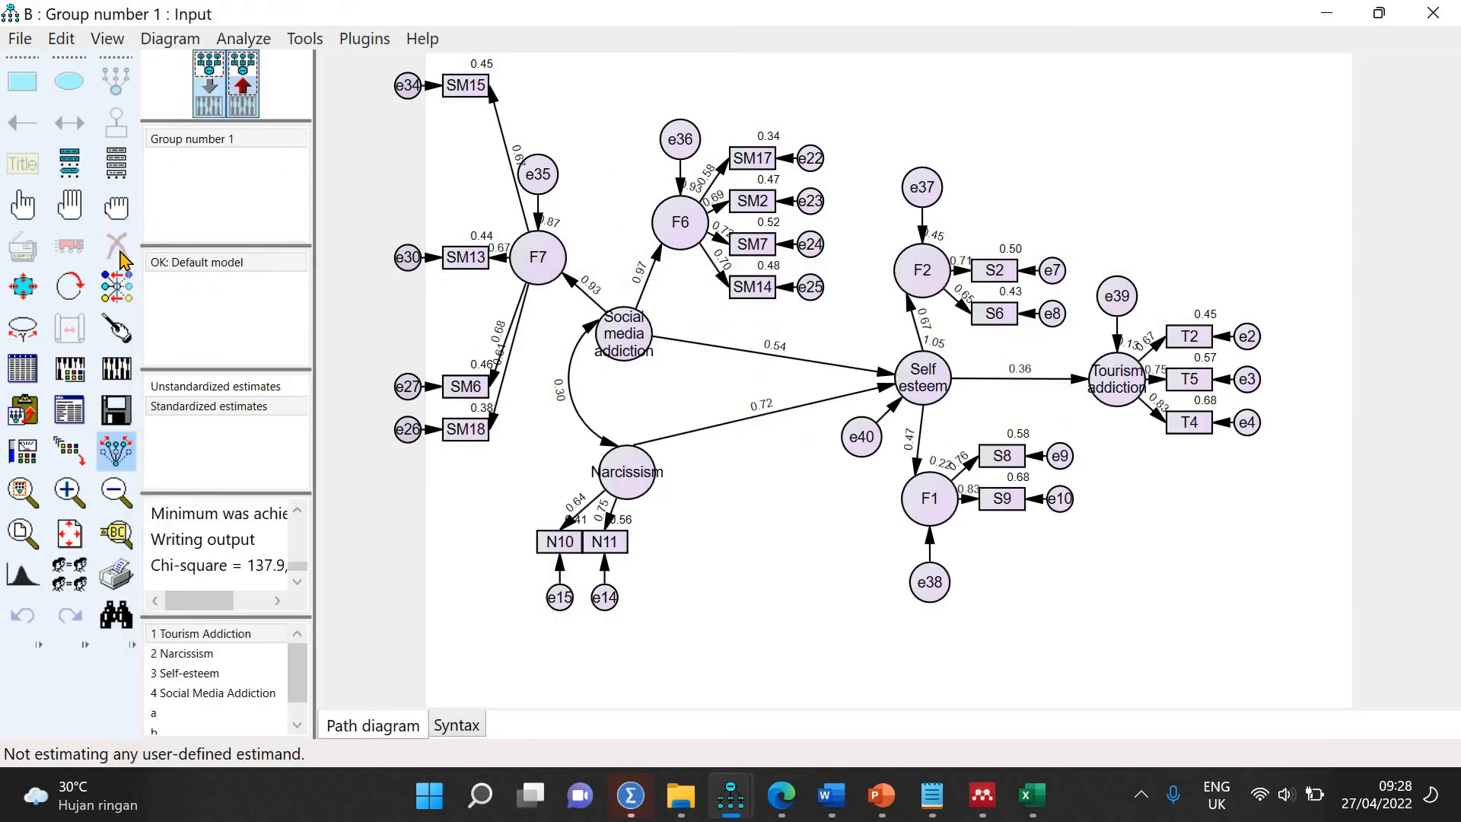
{"action": "left_click", "coordinate": [466, 431]}
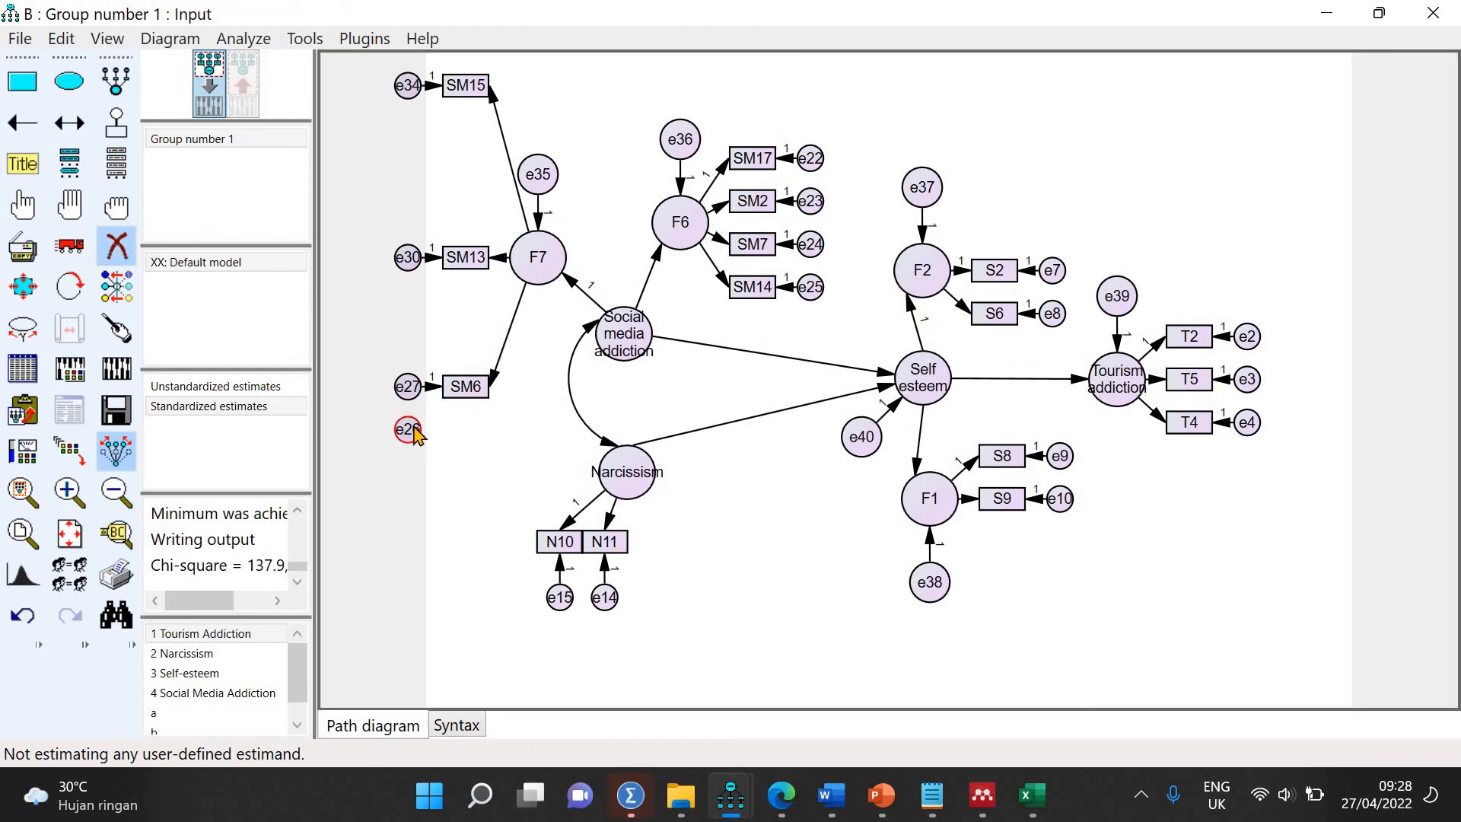
{"action": "left_click", "coordinate": [415, 431]}
{"action": "left_click", "coordinate": [69, 245]}
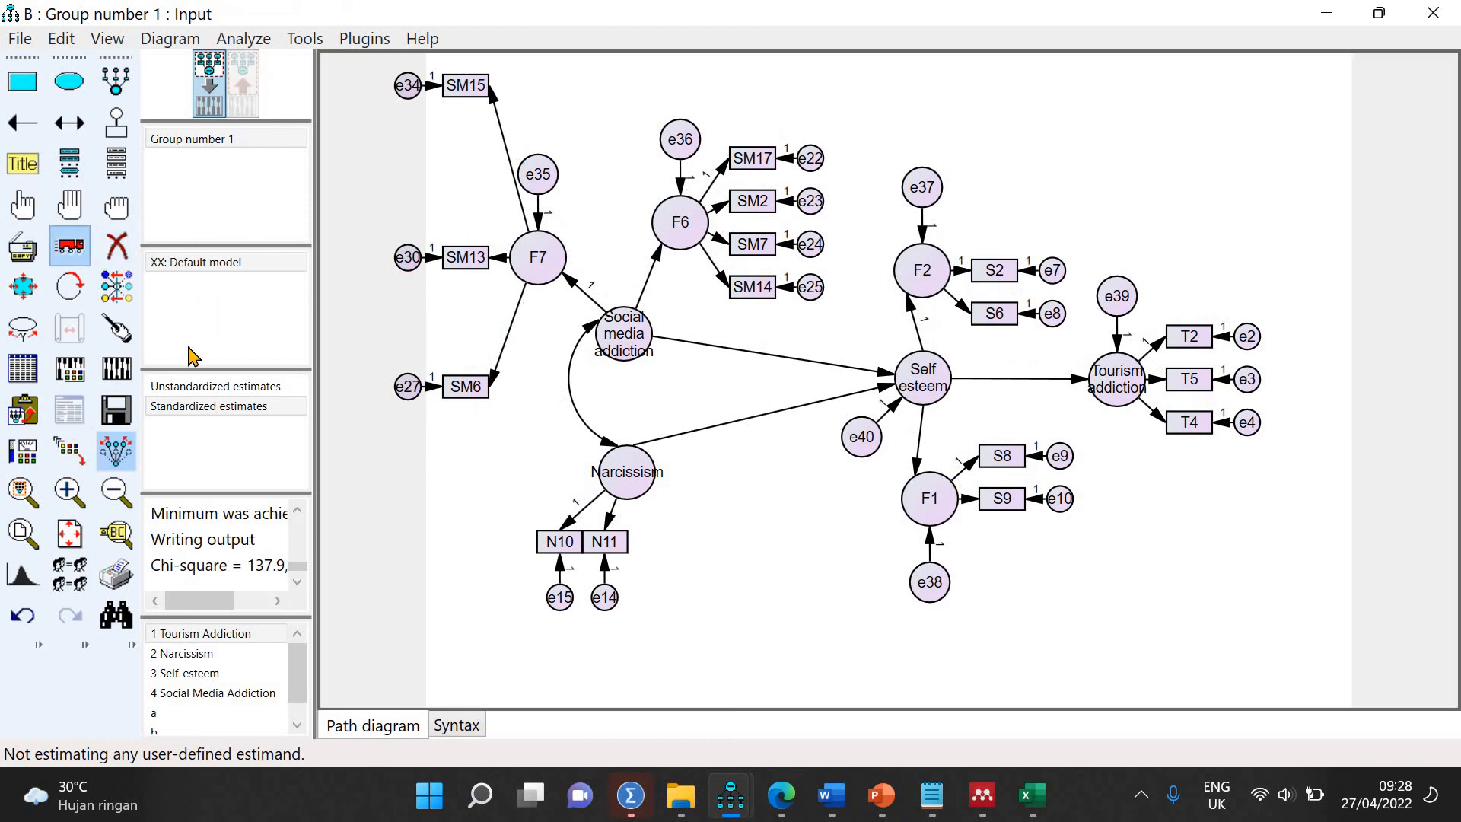
Recalculate the estimates without SM18 and check the model notes and model fit summary
{"action": "left_click", "coordinate": [113, 373]}
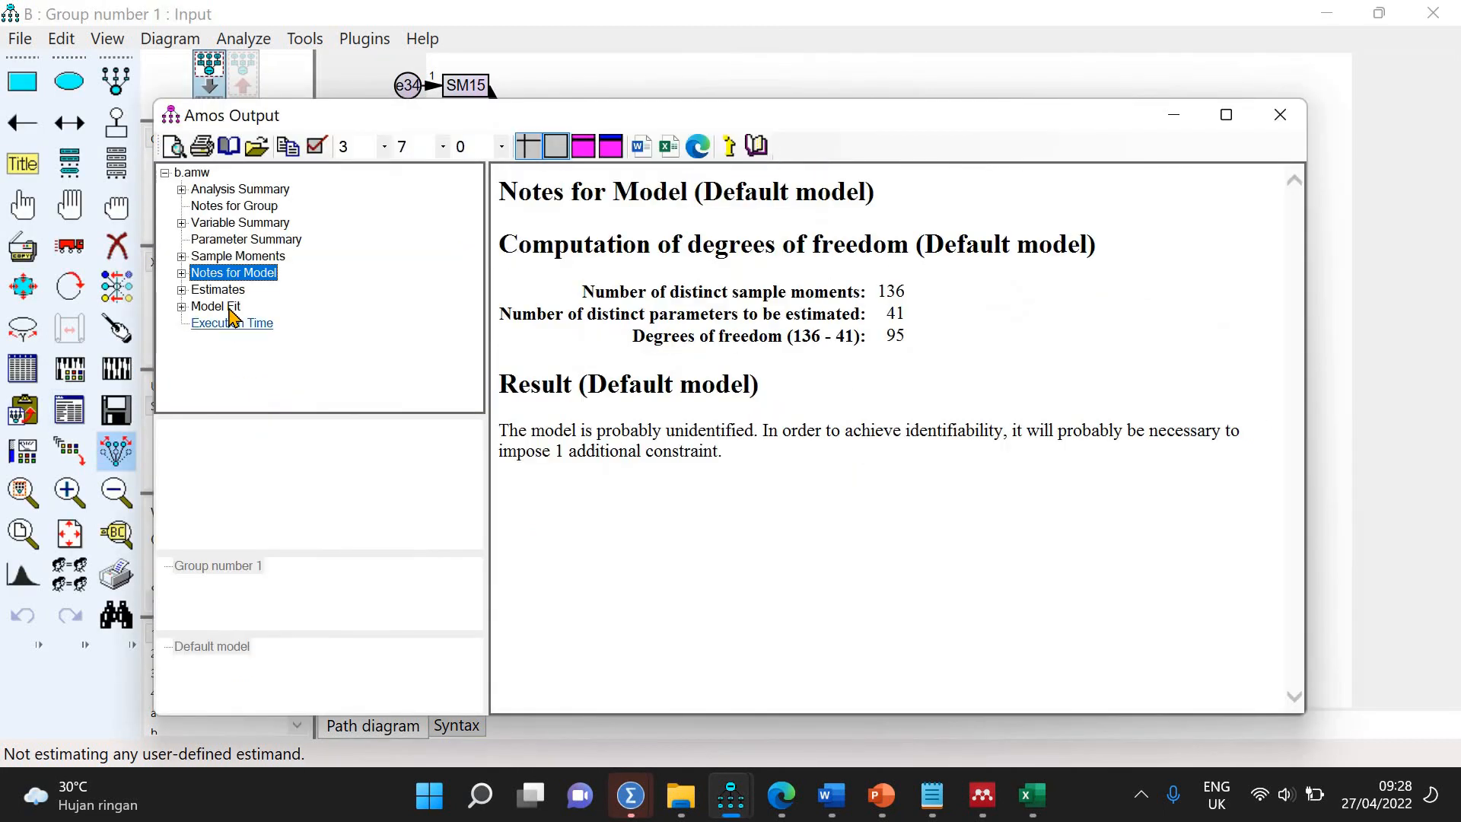
{"action": "left_click", "coordinate": [216, 306]}
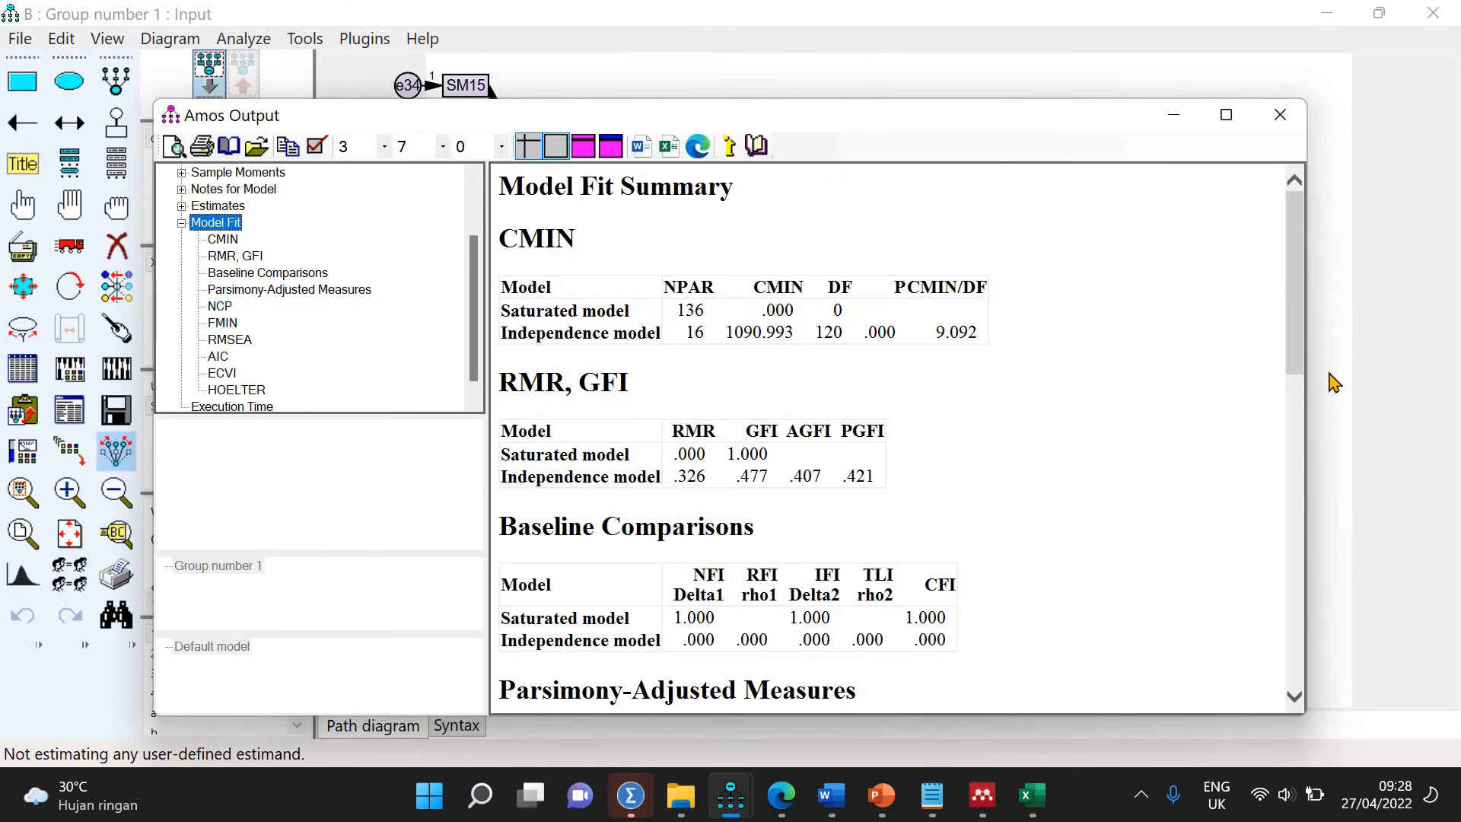
{"action": "key", "text": "alt+Tab"}
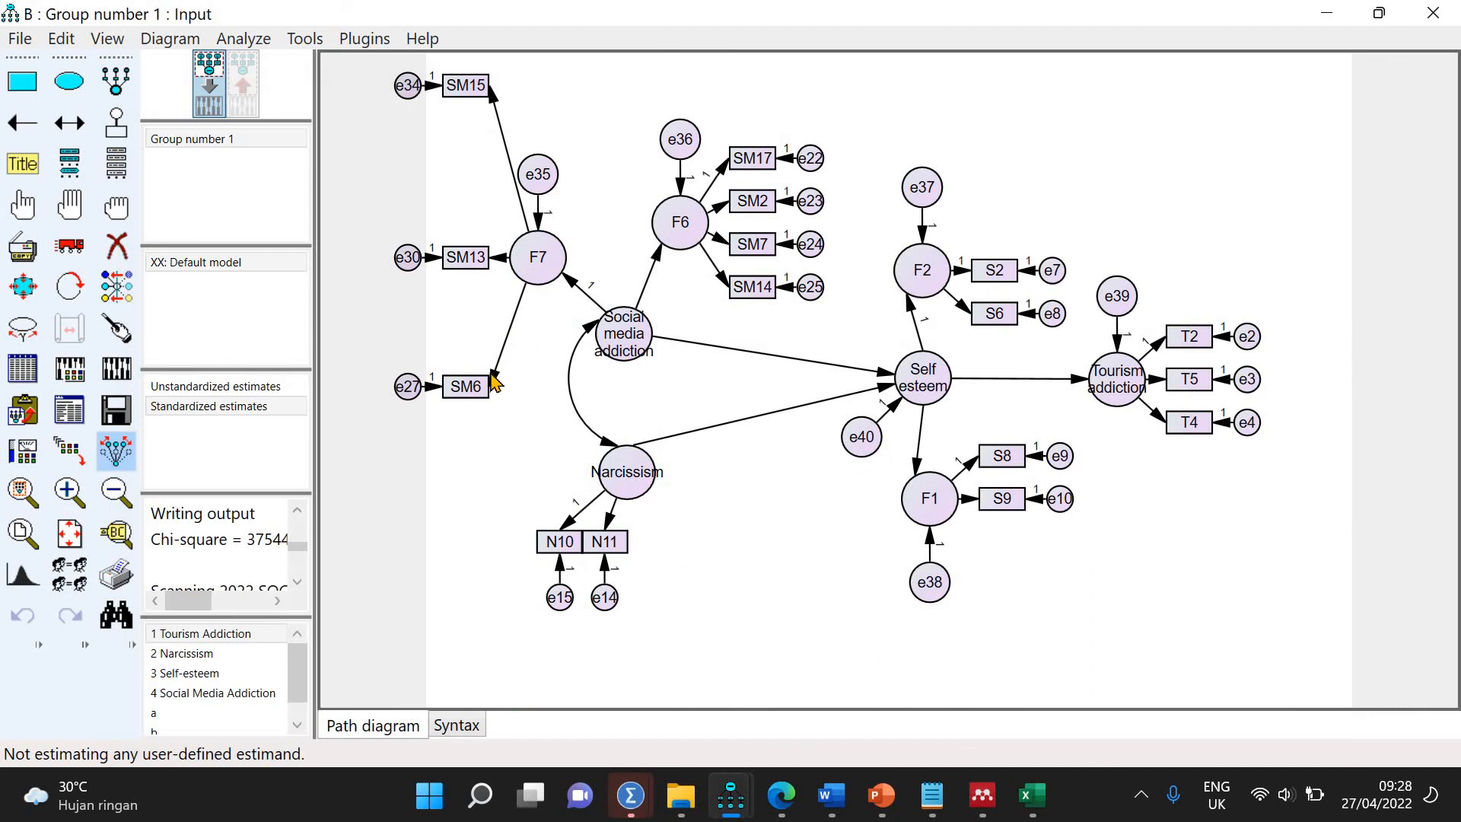
Fix the regression weight of the path from F7 to SM6 at 1 and recalculate the estimates
{"action": "key", "text": "ctrl+o"}
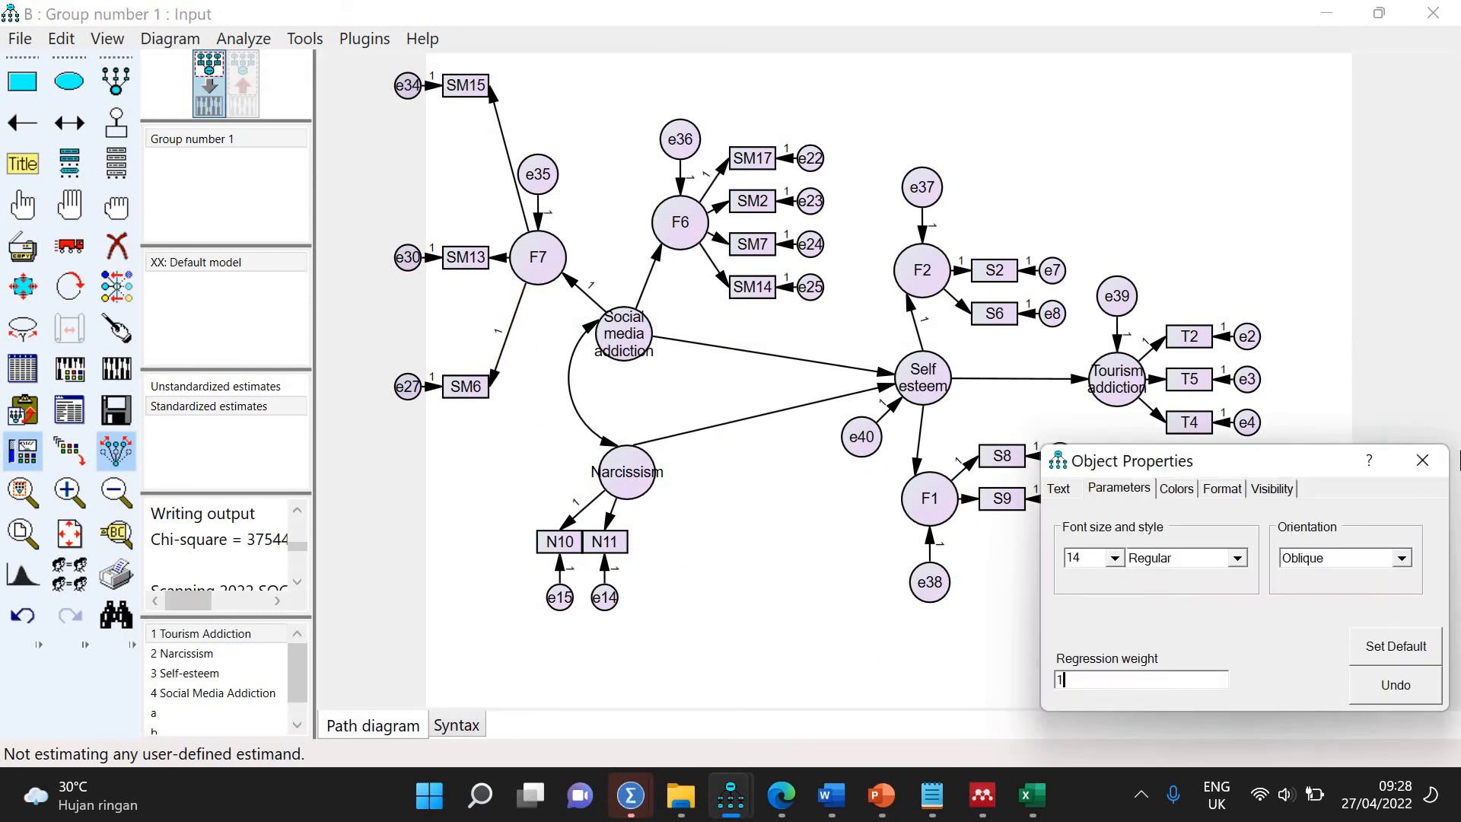
{"action": "left_click", "coordinate": [1423, 460]}
{"action": "left_click", "coordinate": [122, 371]}
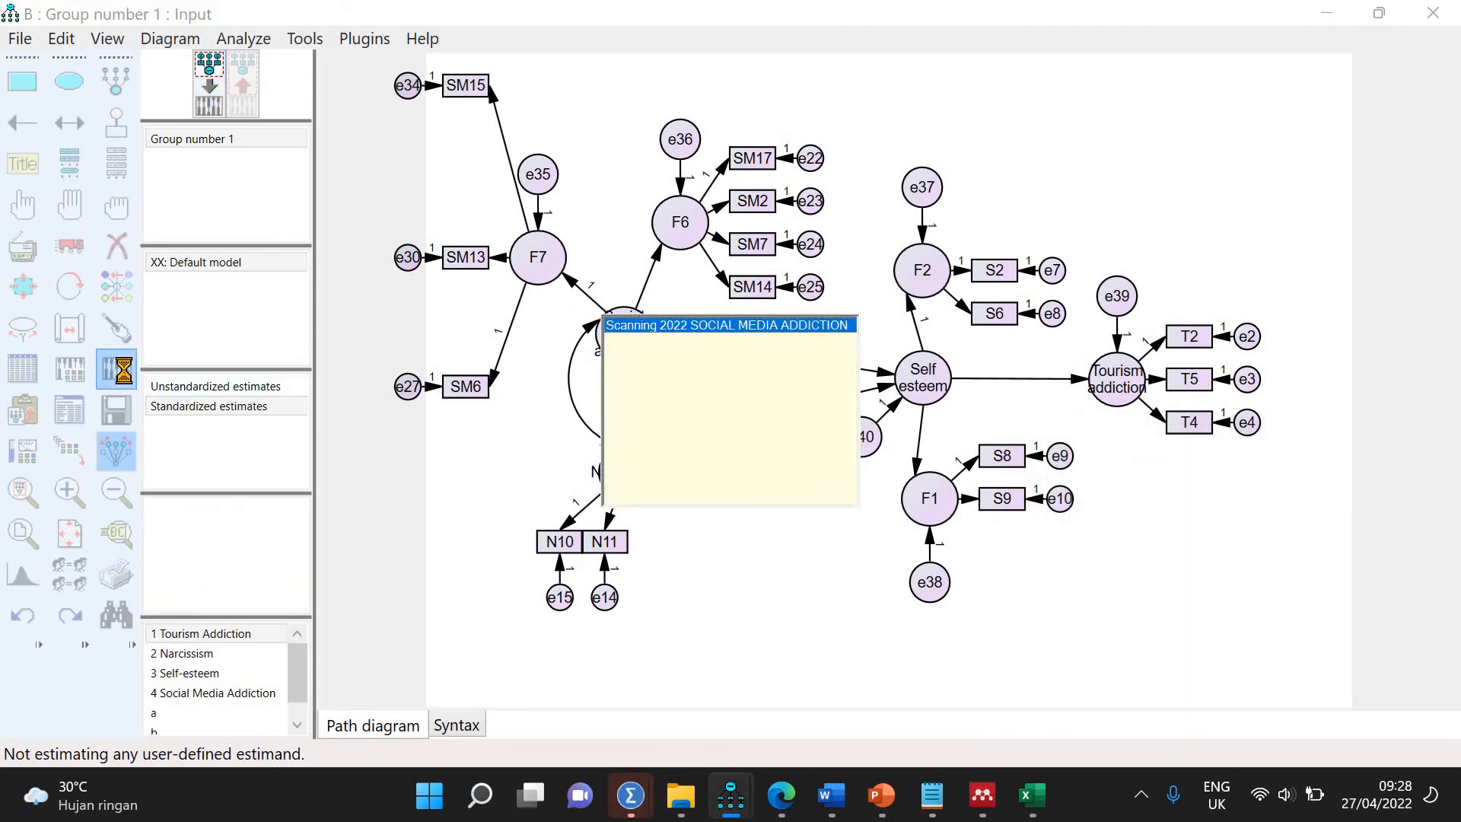
Review the model fit summary and the significance of the regression weights in the output
{"action": "left_click", "coordinate": [69, 409]}
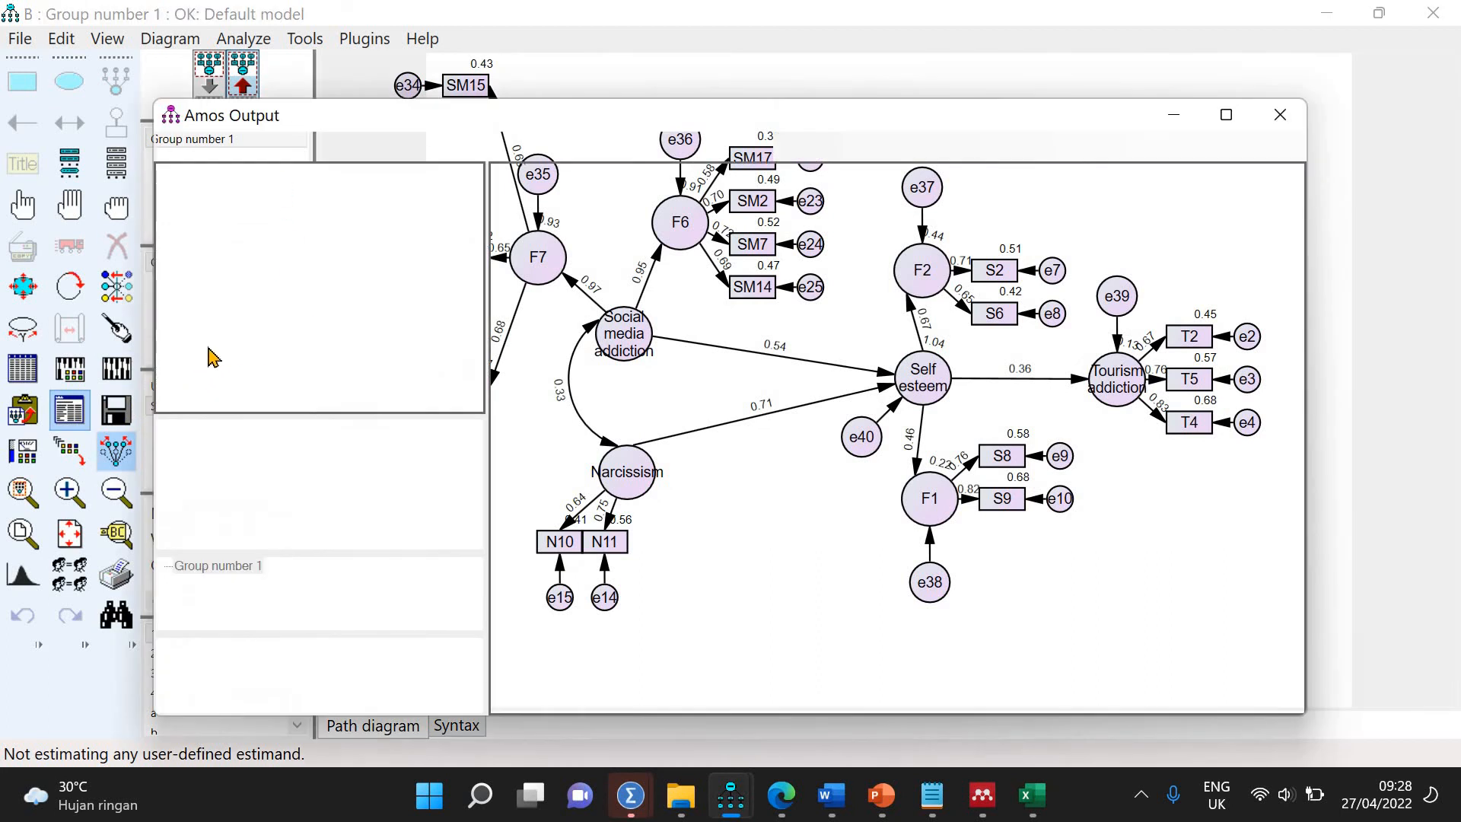
{"action": "left_click", "coordinate": [212, 343]}
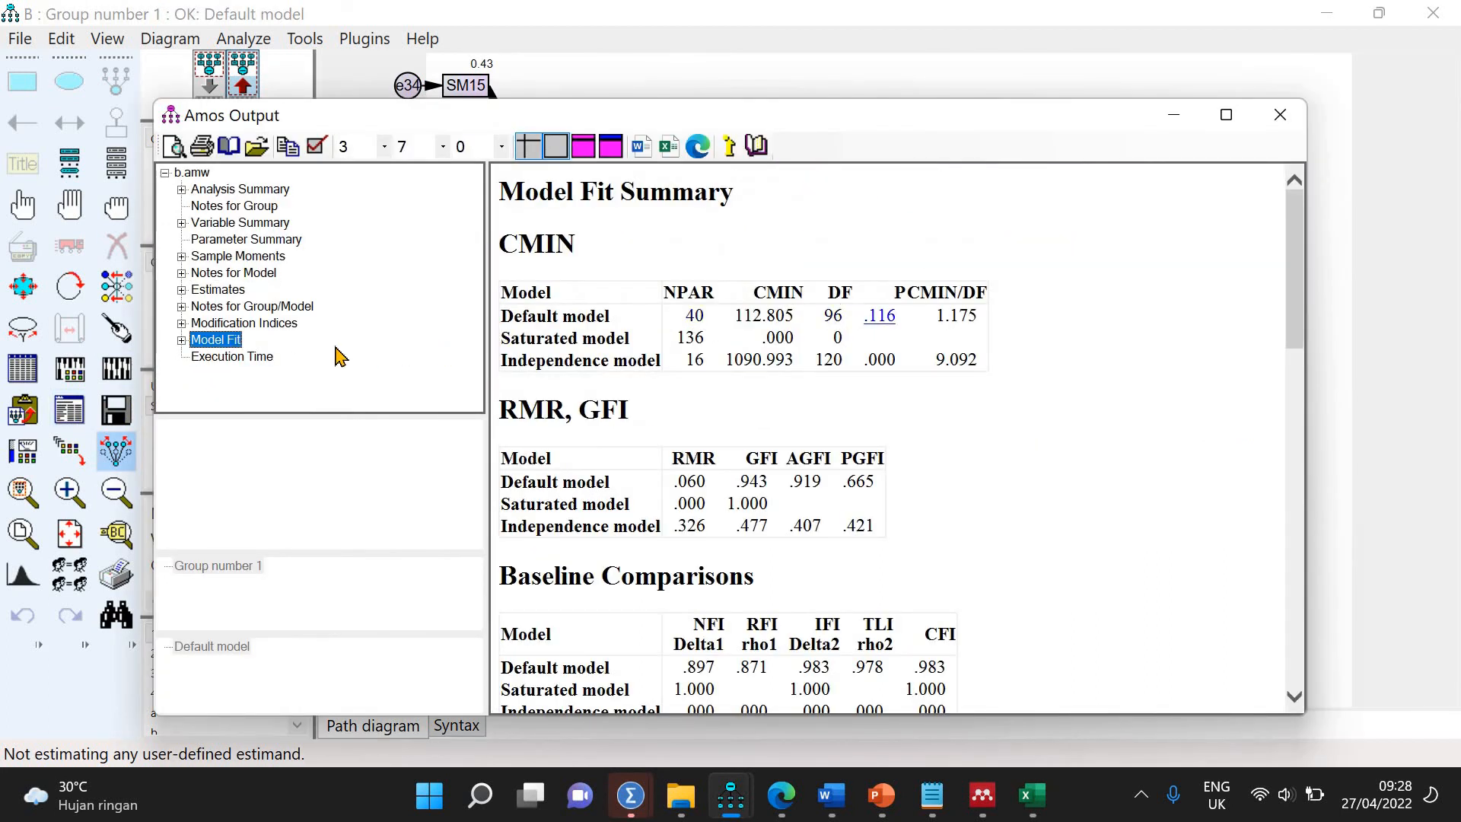
{"action": "double_click", "coordinate": [242, 295]}
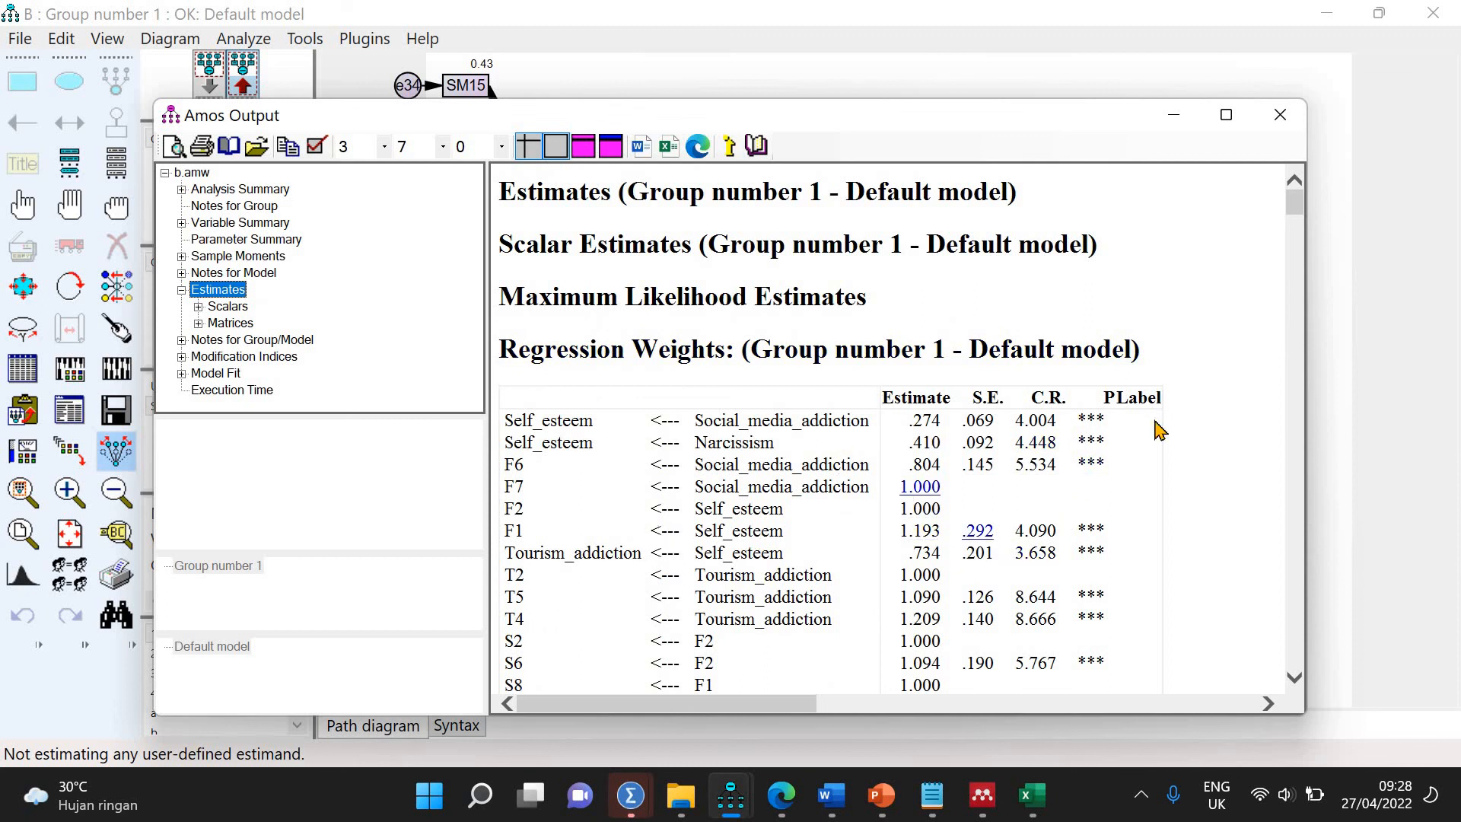
{"action": "scroll", "coordinate": [1298, 224], "scroll_direction": "down", "scroll_amount": 5}
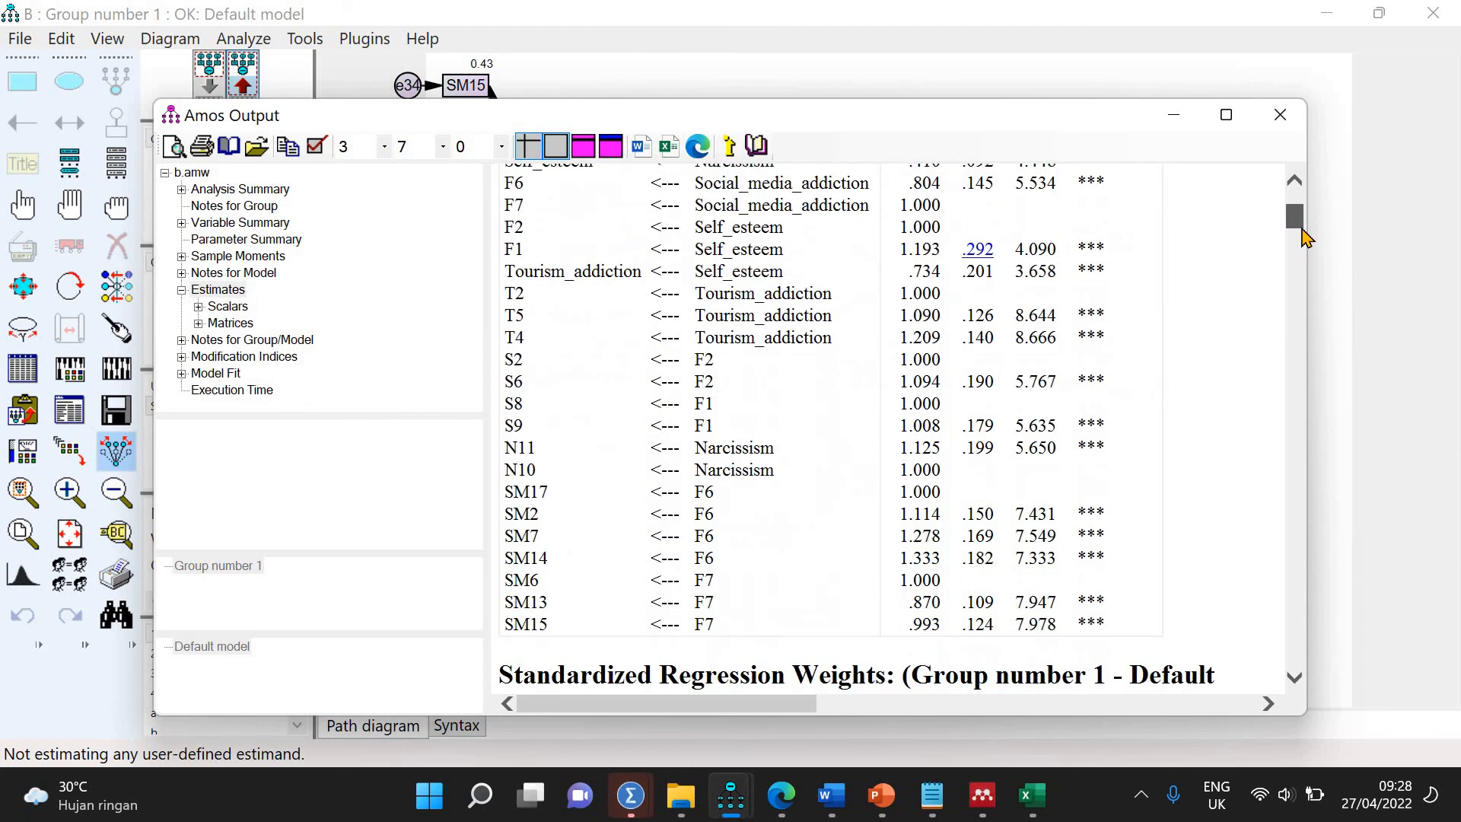
{"action": "scroll", "coordinate": [1300, 198], "scroll_direction": "up", "scroll_amount": 4}
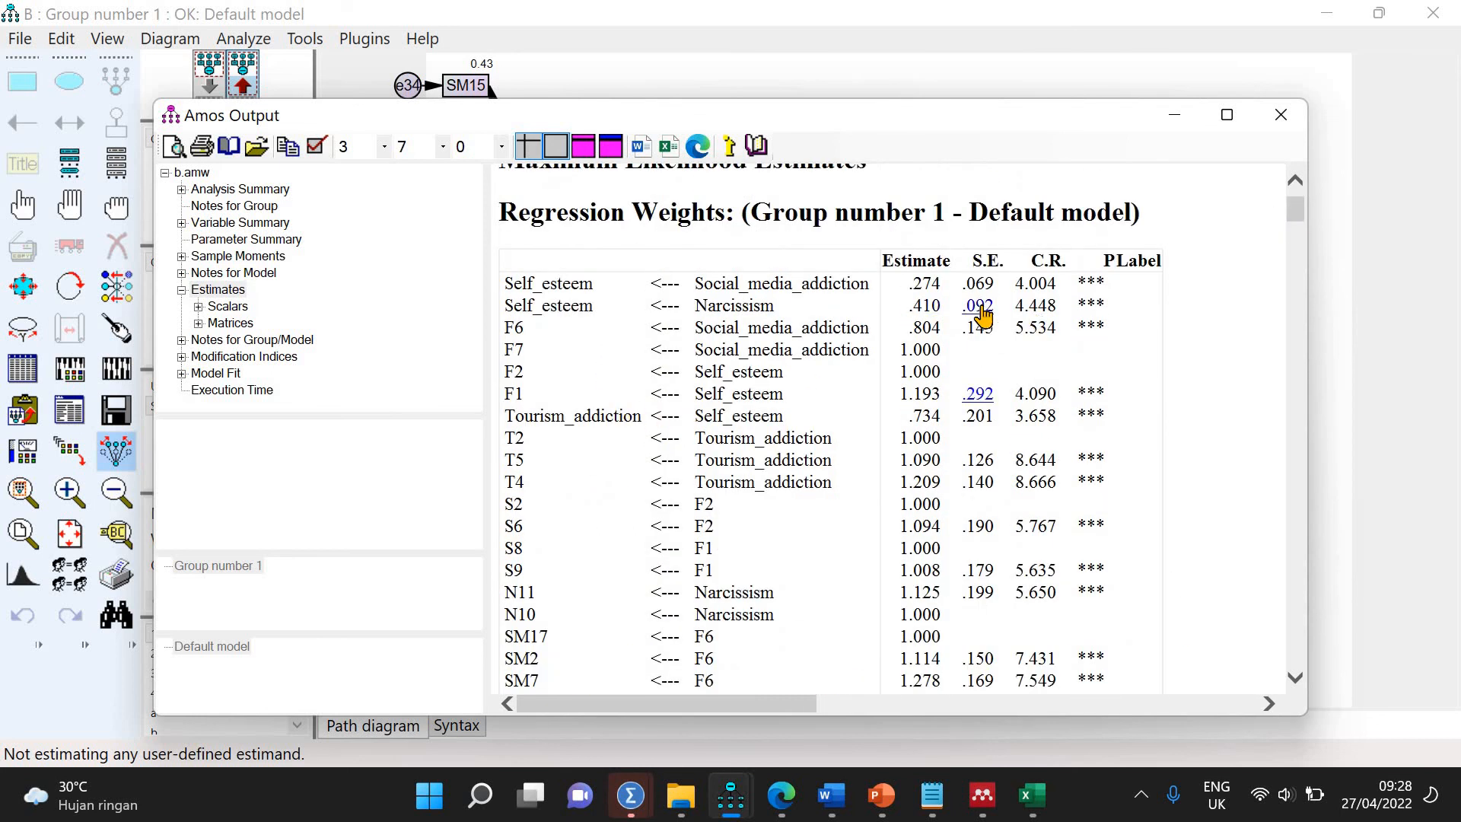
{"action": "left_click", "coordinate": [1042, 292]}
{"action": "left_click", "coordinate": [1375, 426]}
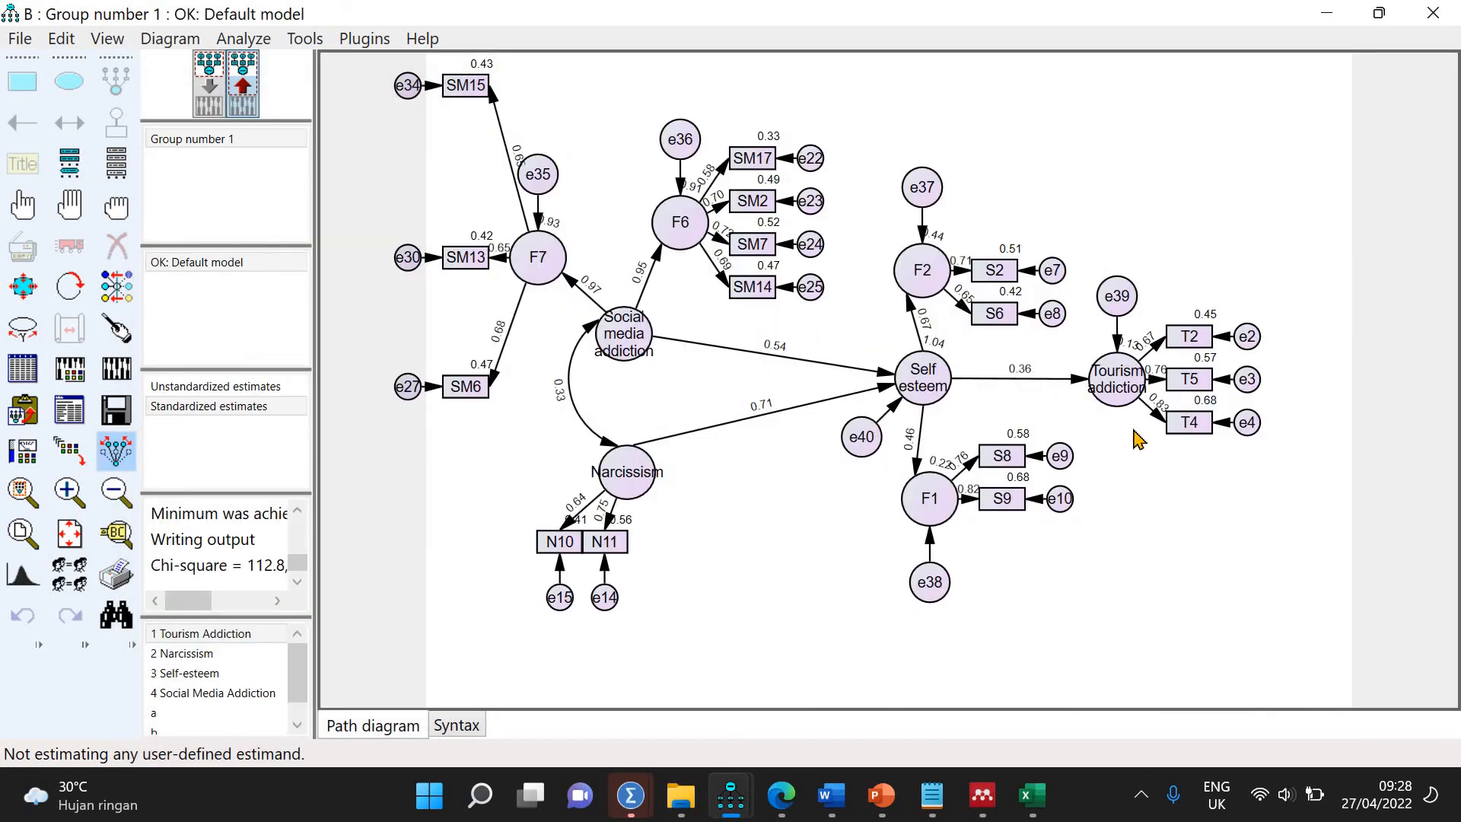
Touch up the arrows at Social media addiction and Narcissism, and move SM15 and SM6 with their error terms closer to F7
{"action": "left_click", "coordinate": [124, 330]}
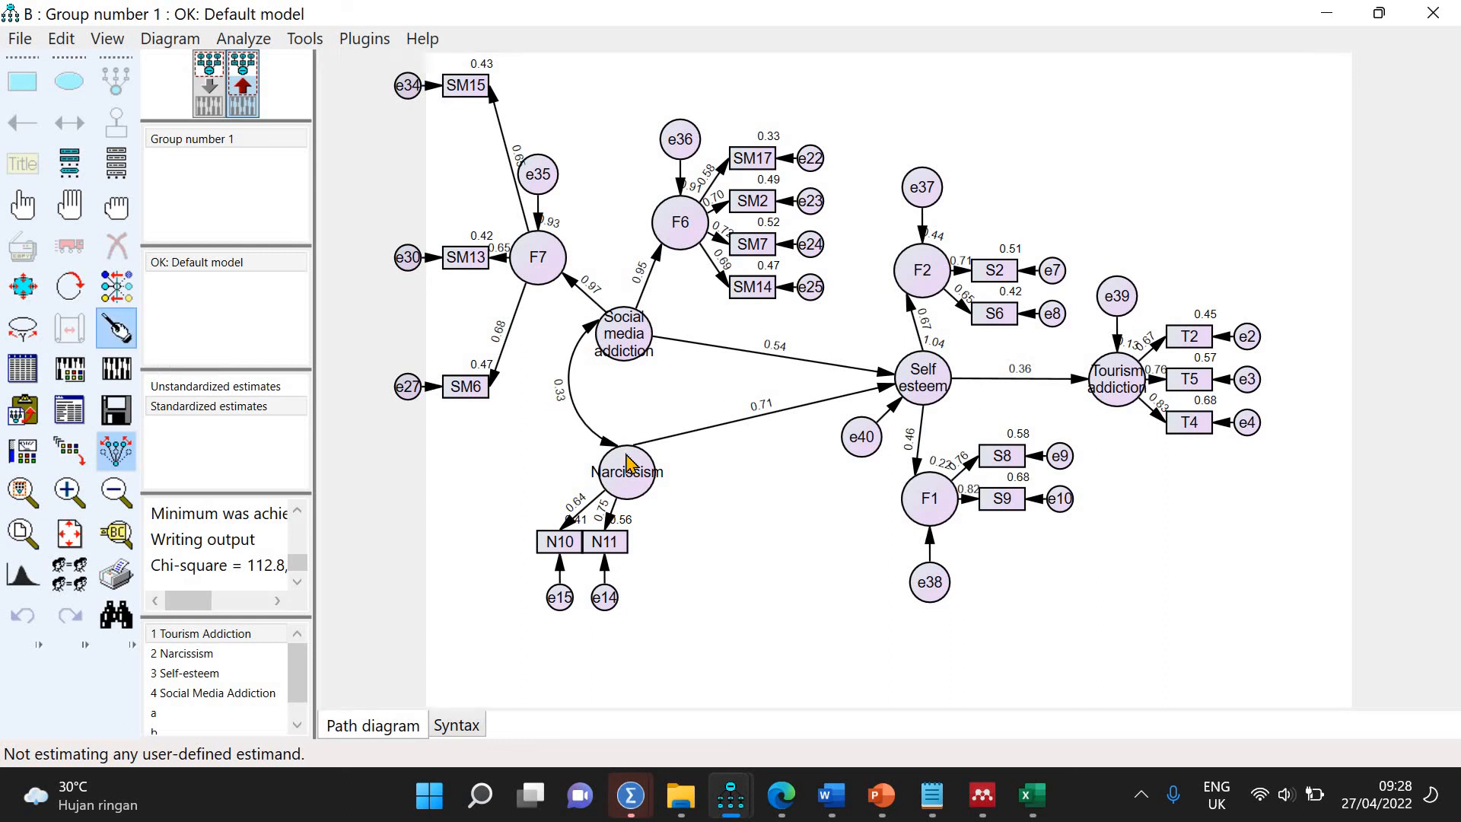
{"action": "left_click", "coordinate": [630, 349]}
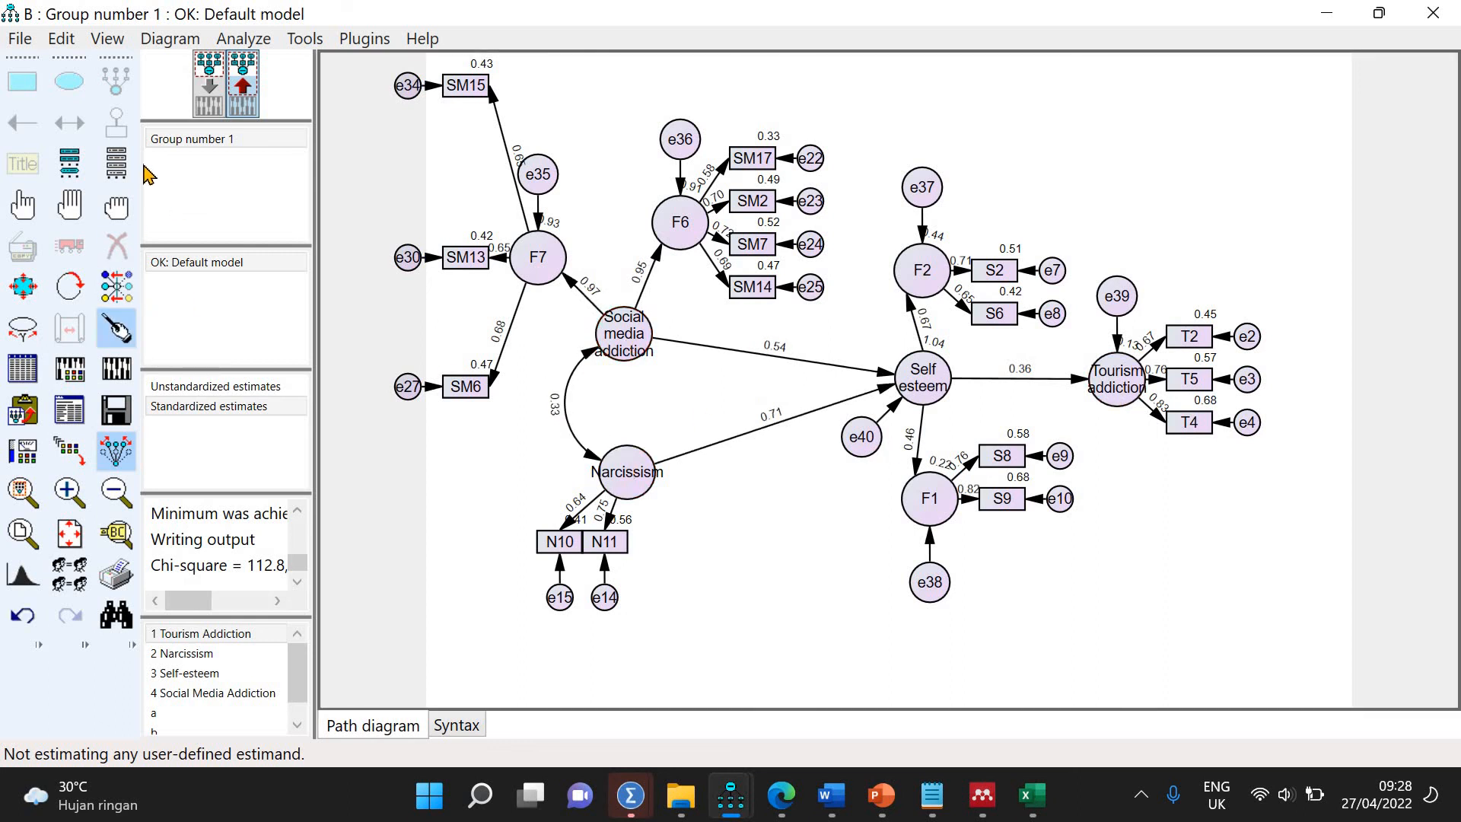
{"action": "left_click", "coordinate": [210, 85]}
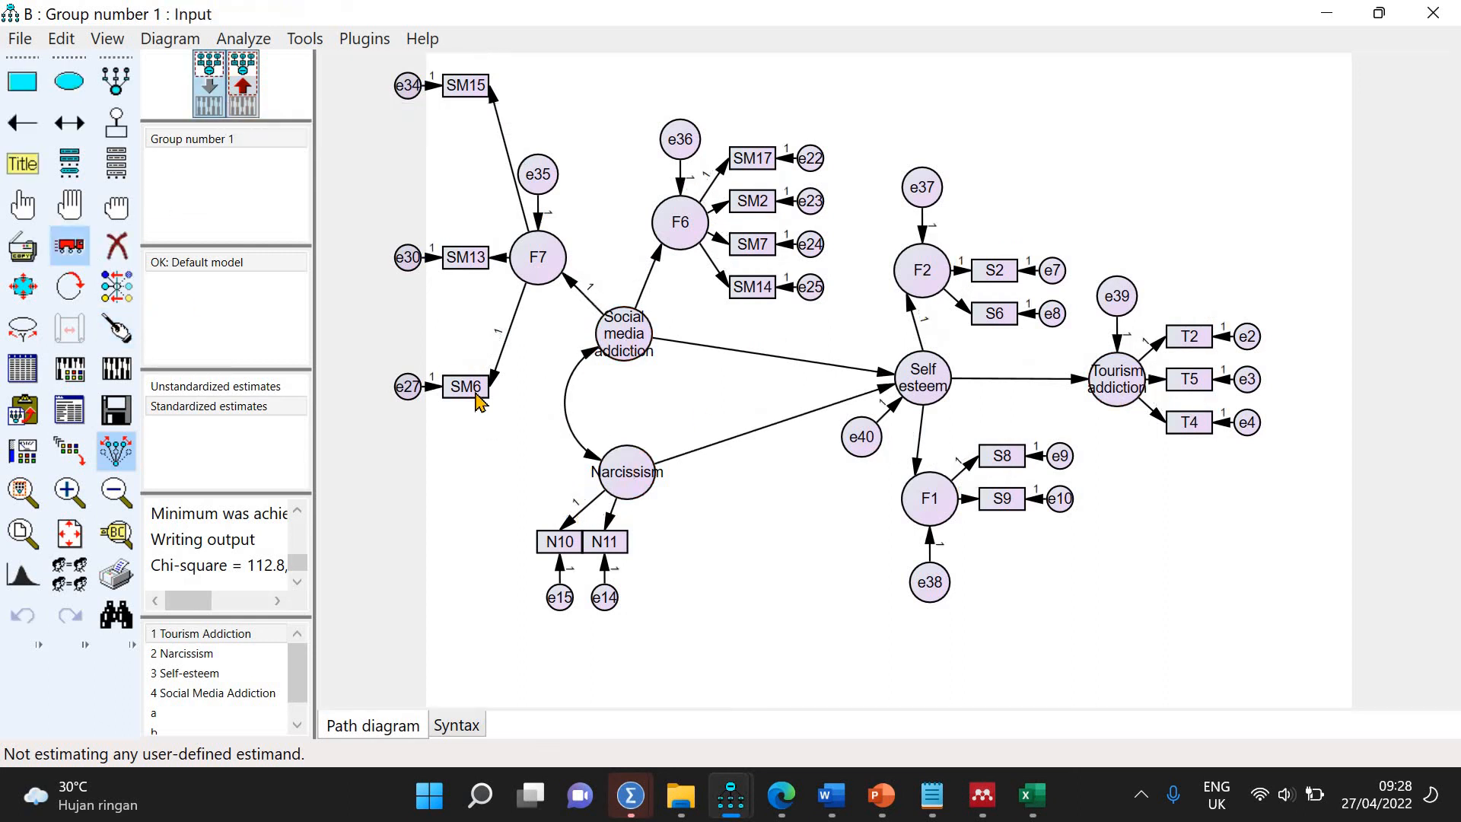
{"action": "left_click", "coordinate": [470, 389]}
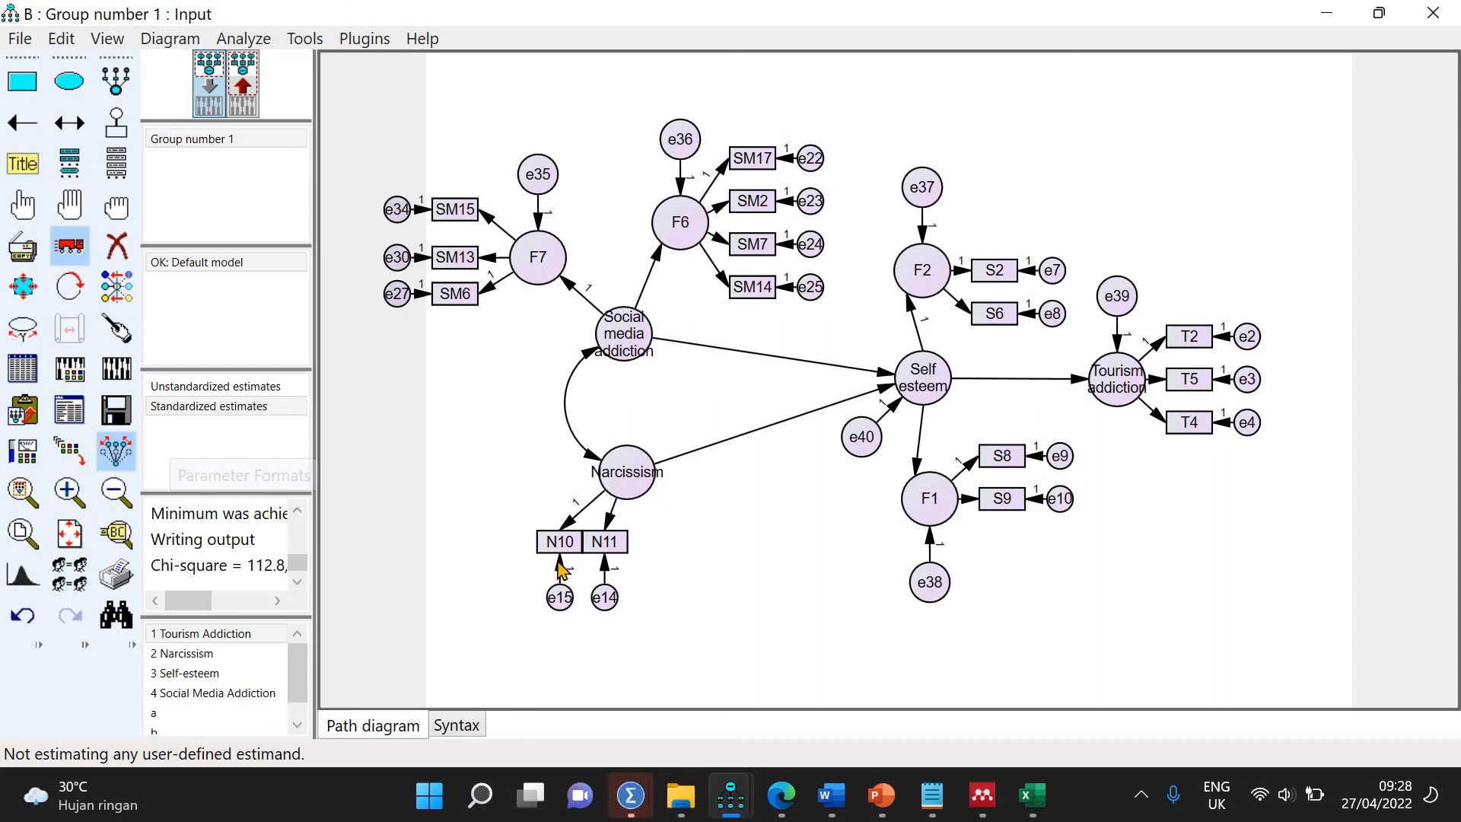
Space N10 and N11 apart with their error terms, and shift the Narcissism and F1 ovals slightly up and left
{"action": "left_click", "coordinate": [625, 545]}
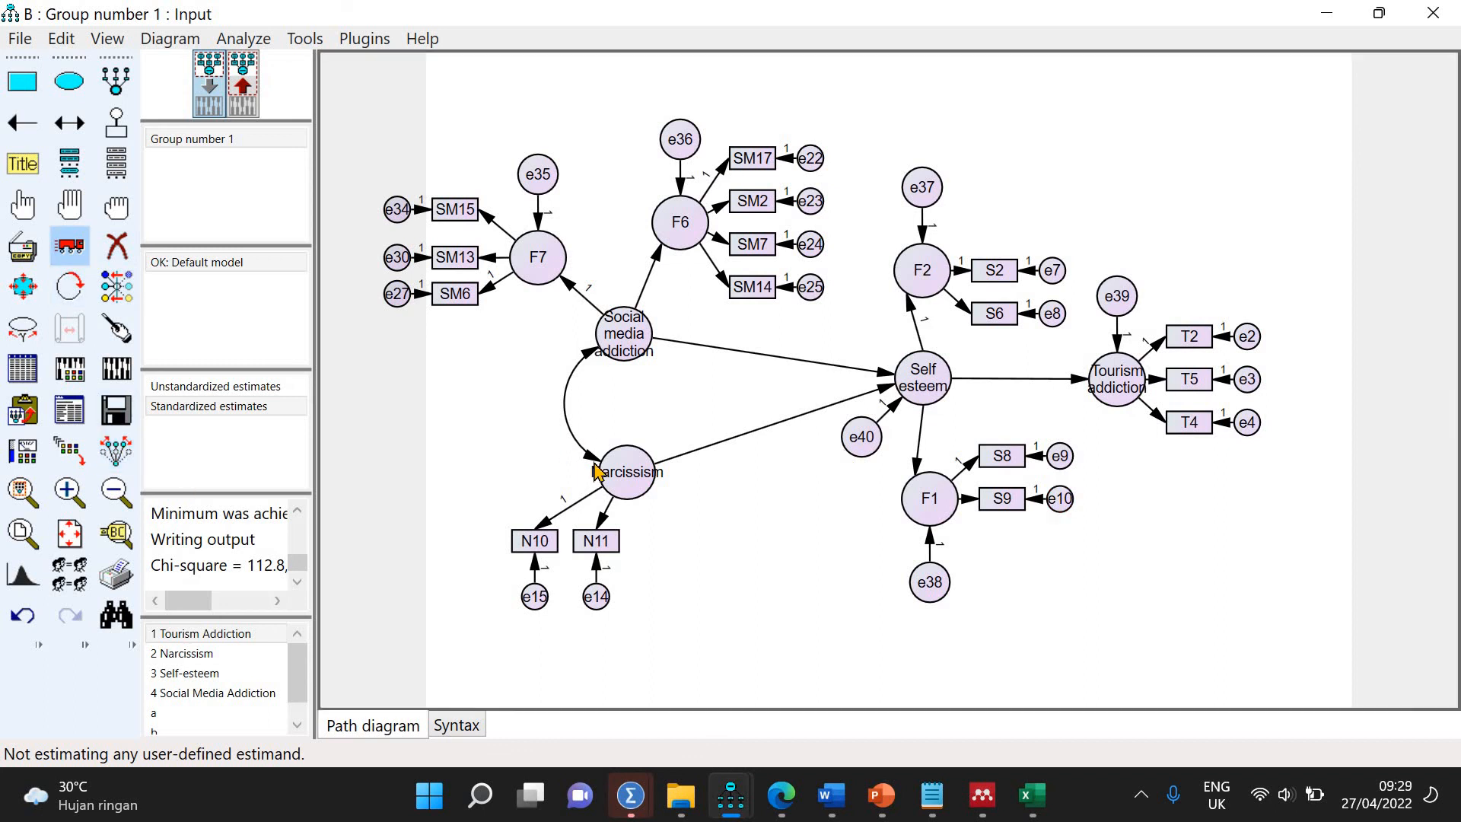
{"action": "left_click_drag", "start_coordinate": [613, 480], "coordinate": [559, 470]}
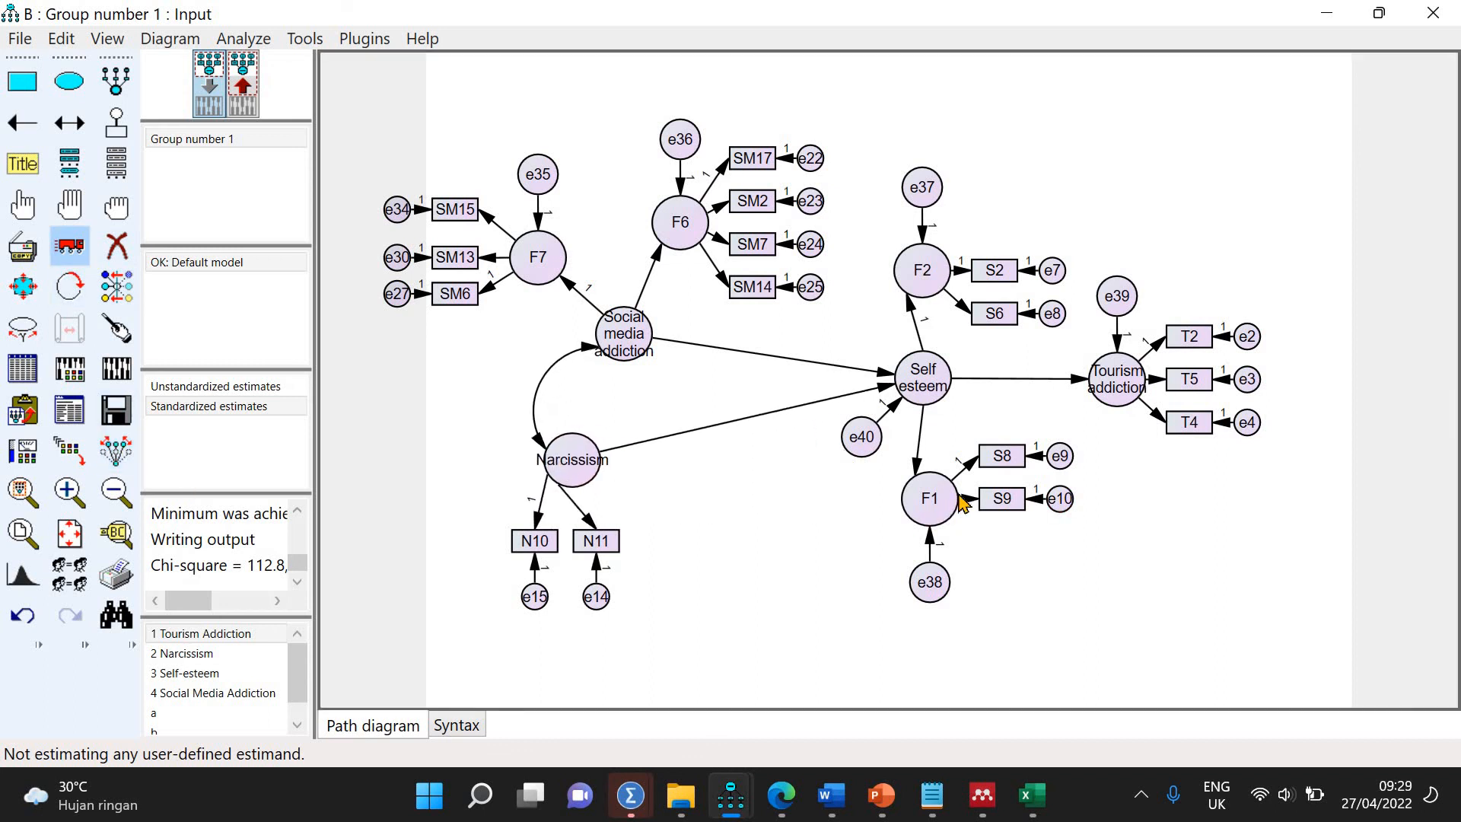
{"action": "left_click_drag", "start_coordinate": [935, 508], "coordinate": [906, 487]}
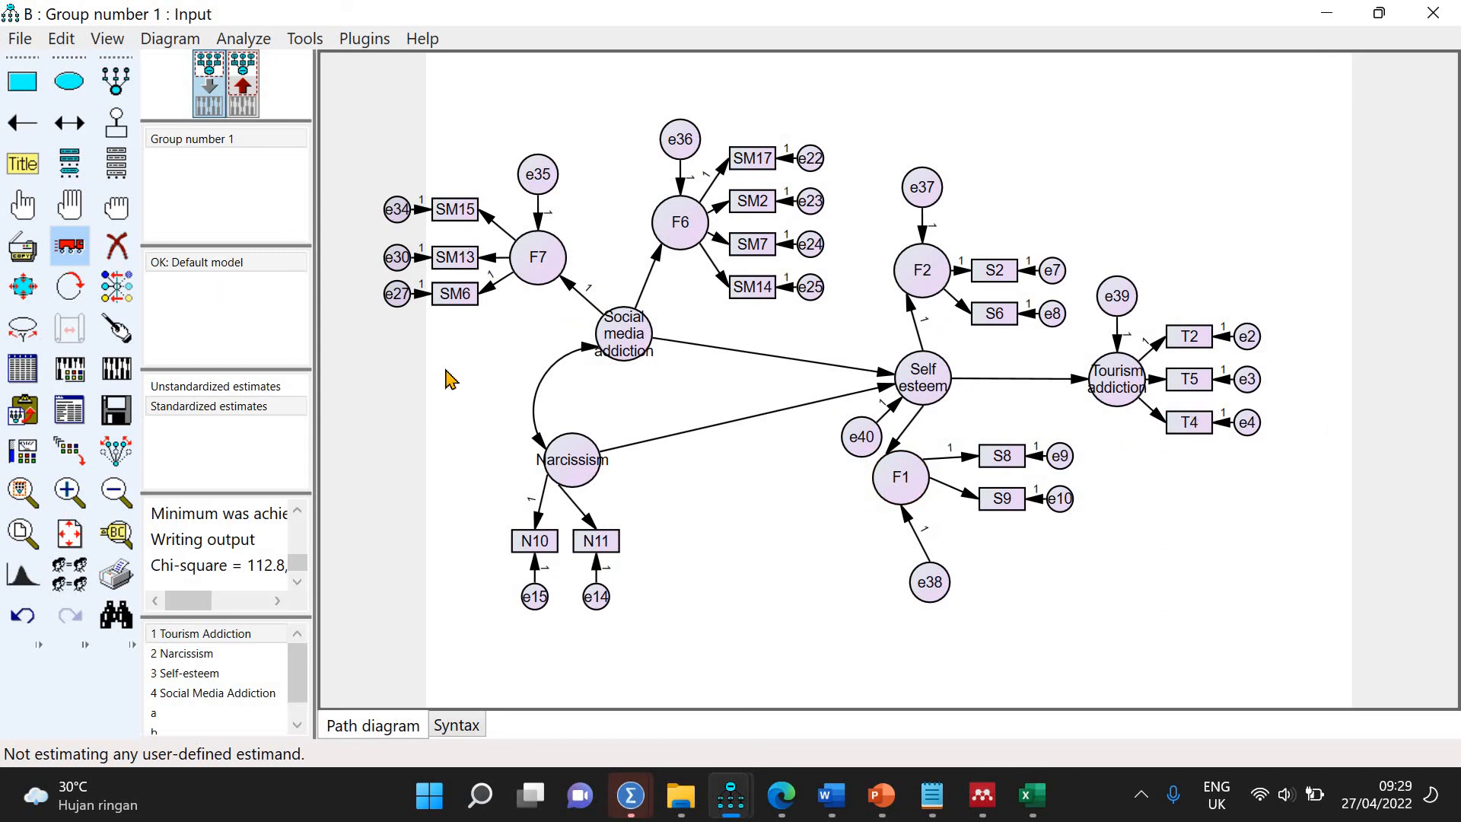
Rotate the indicators of F6 with their error terms around to its left side
{"action": "left_click", "coordinate": [69, 286]}
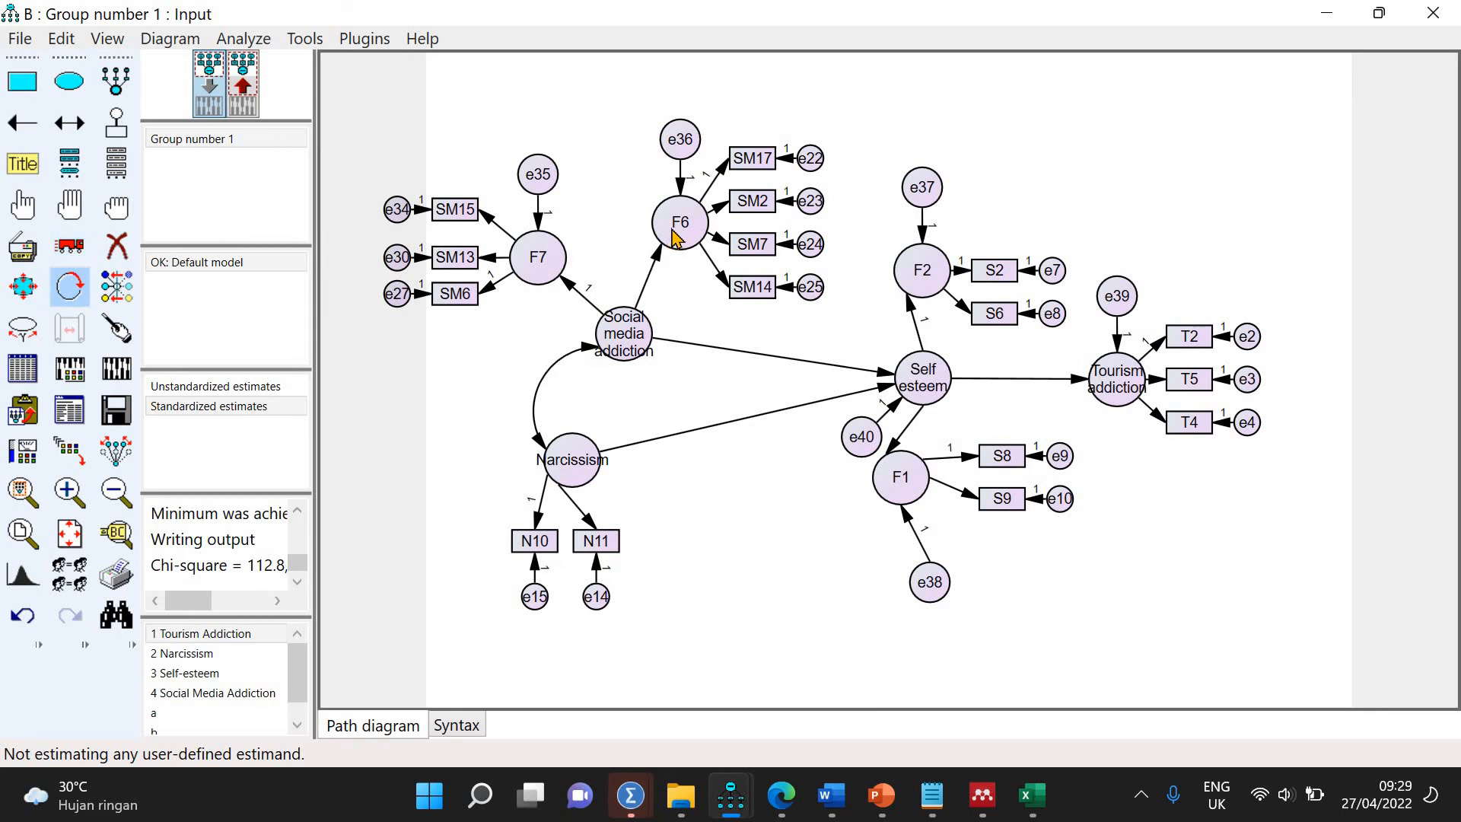
{"action": "left_click", "coordinate": [672, 237]}
{"action": "left_click", "coordinate": [673, 237]}
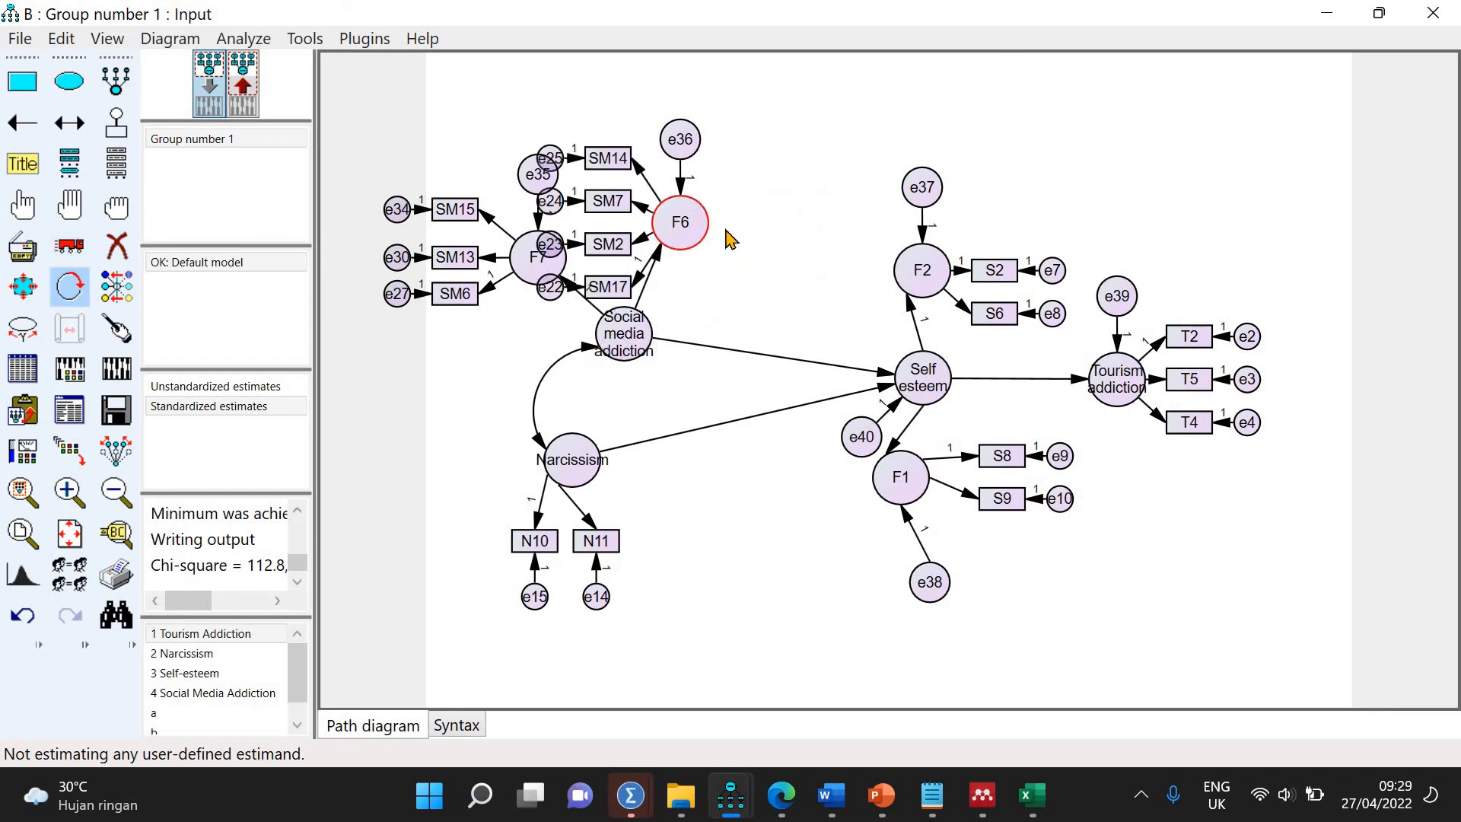
With symmetries preserved, shift the F7 group down and the F6 group above it, and raise Social media addiction beside them
{"action": "left_click", "coordinate": [70, 245]}
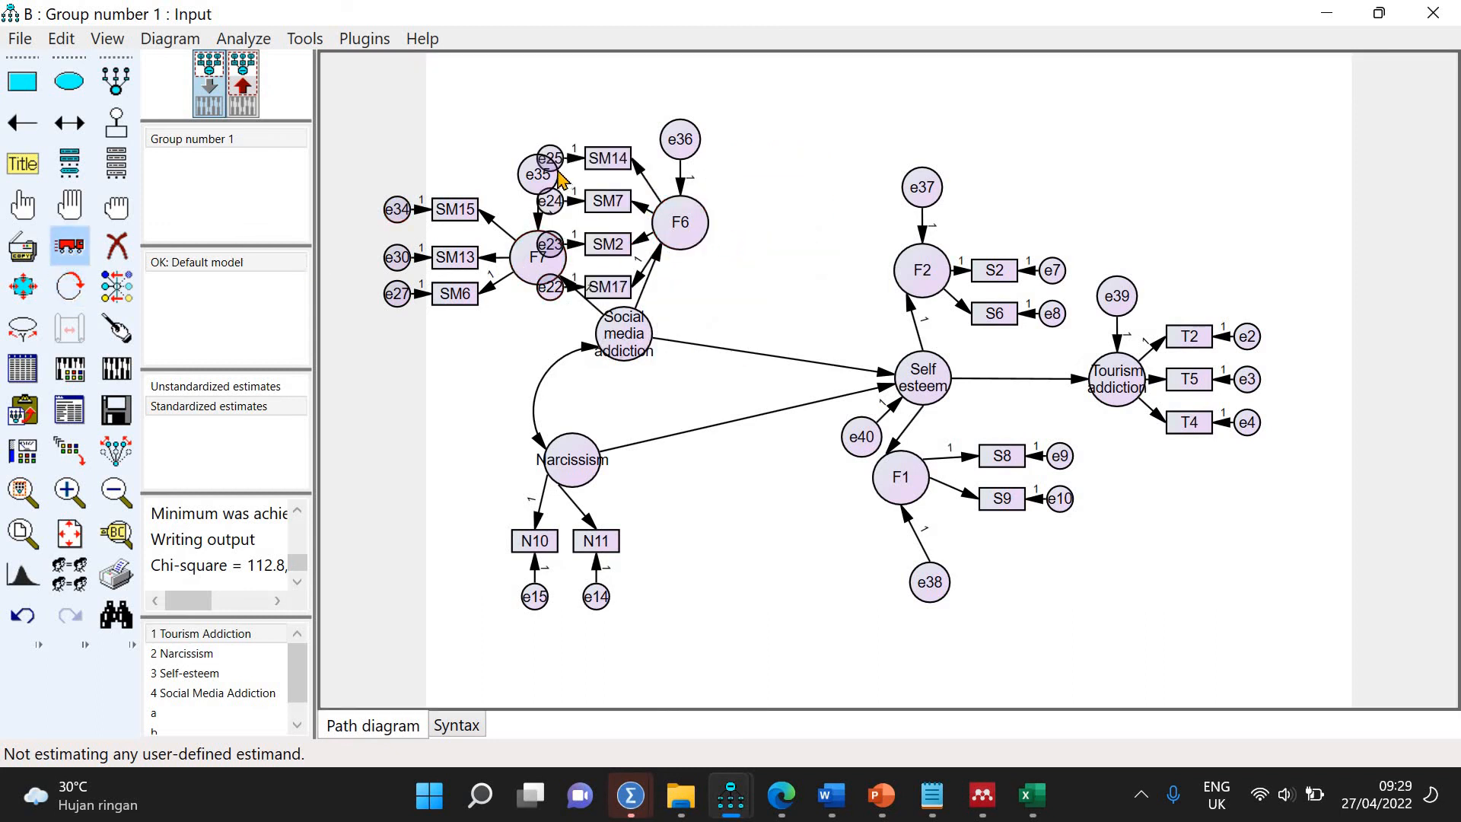
{"action": "left_click_drag", "start_coordinate": [685, 251], "coordinate": [730, 236]}
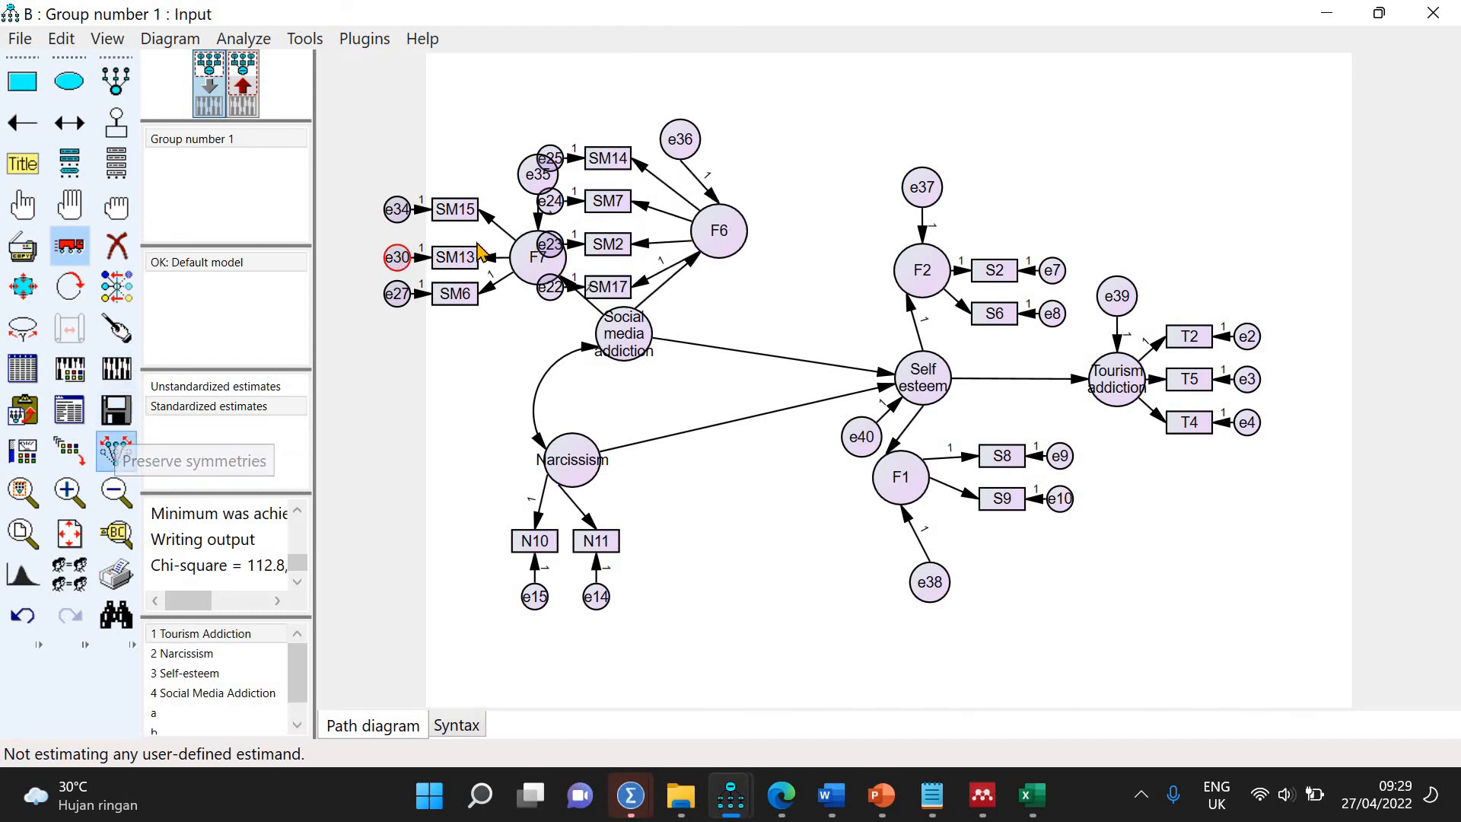
{"action": "left_click_drag", "start_coordinate": [508, 282], "coordinate": [493, 314]}
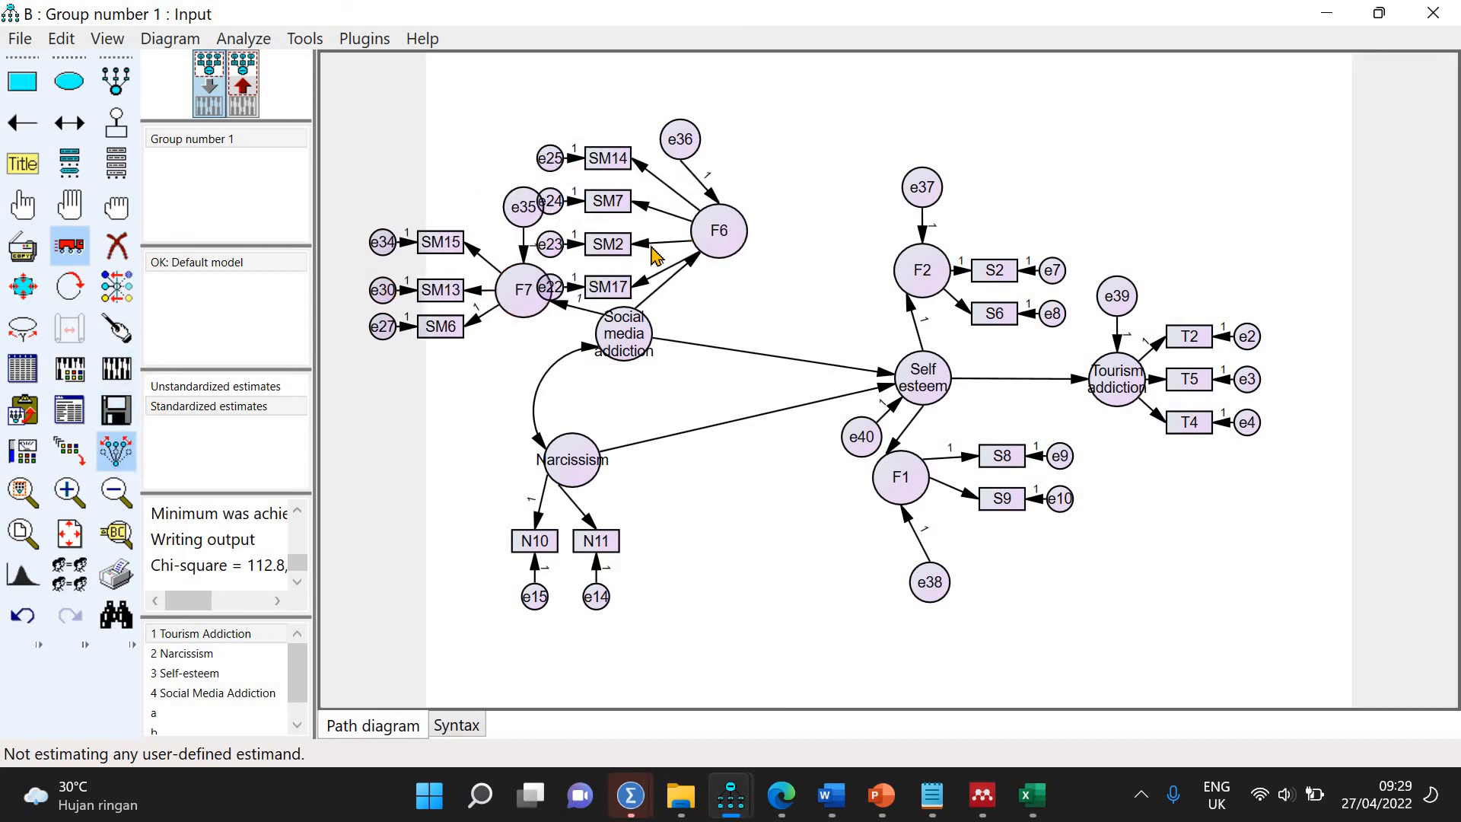
{"action": "left_click_drag", "start_coordinate": [704, 220], "coordinate": [485, 115]}
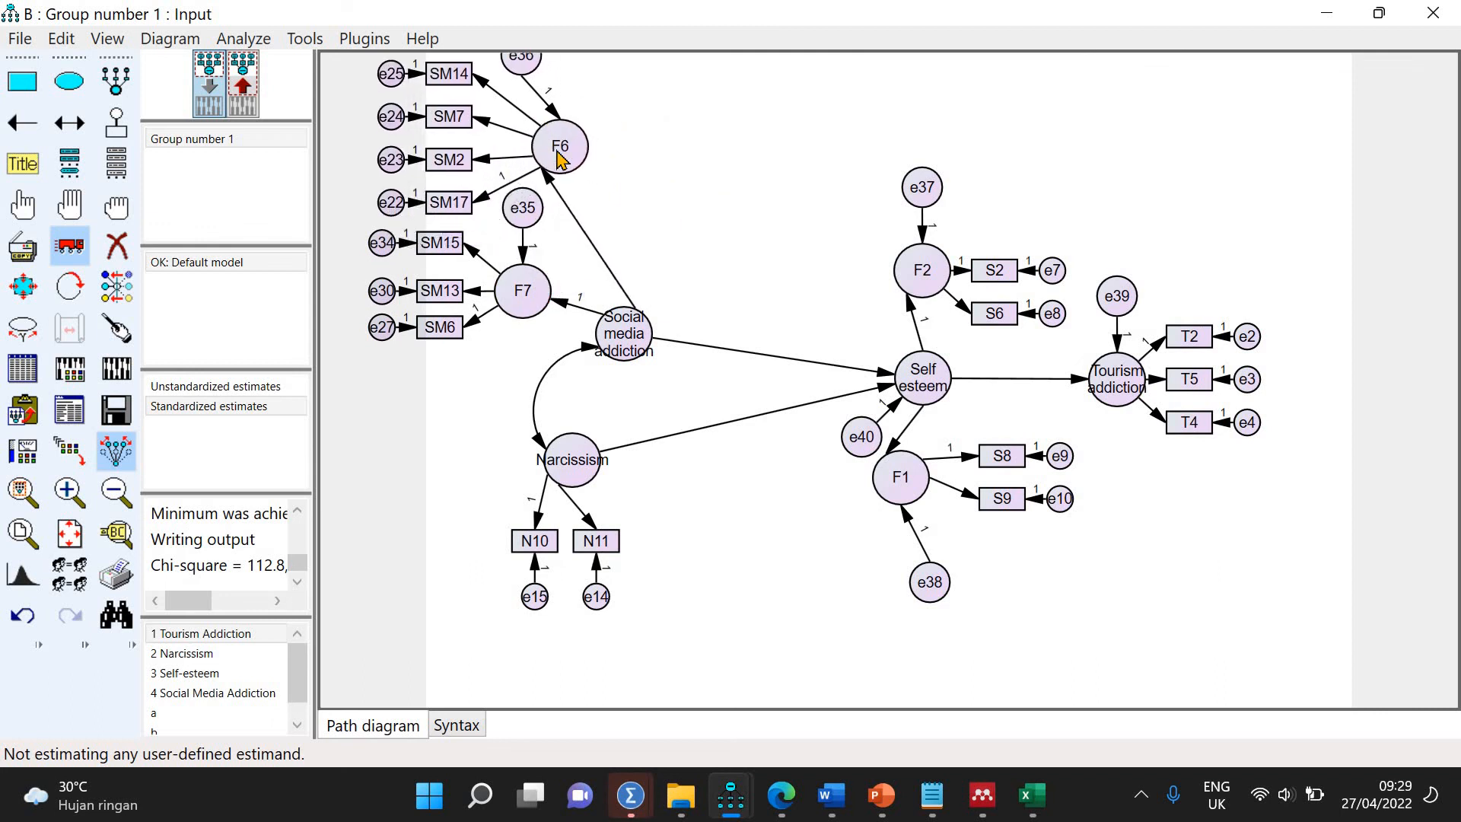
{"action": "left_click_drag", "start_coordinate": [639, 325], "coordinate": [660, 222]}
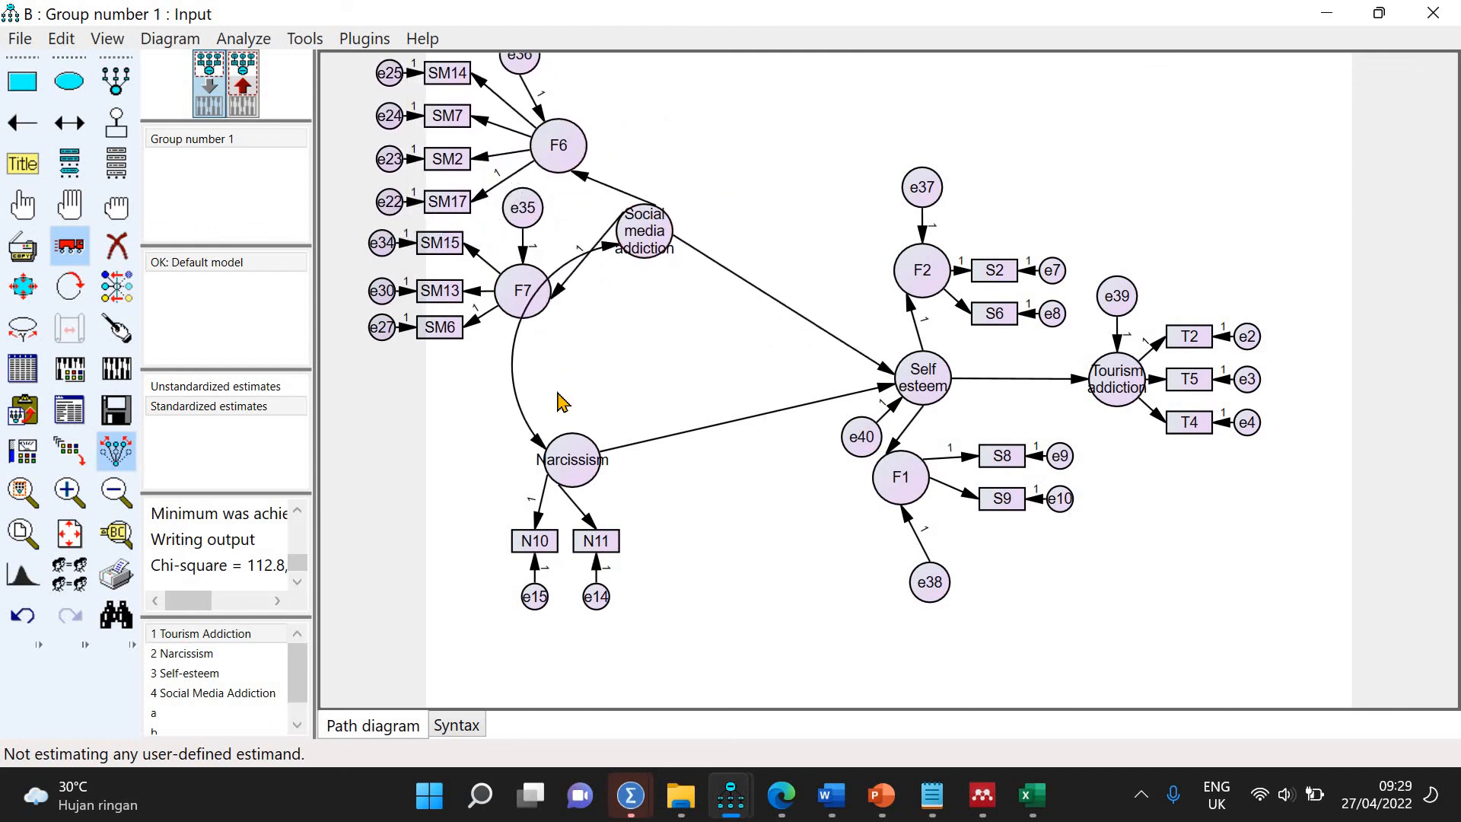
Move the Narcissism group up and right, rotate N10 and N11 to its left side, and spread them apart with their error terms
{"action": "left_click_drag", "start_coordinate": [593, 443], "coordinate": [669, 412]}
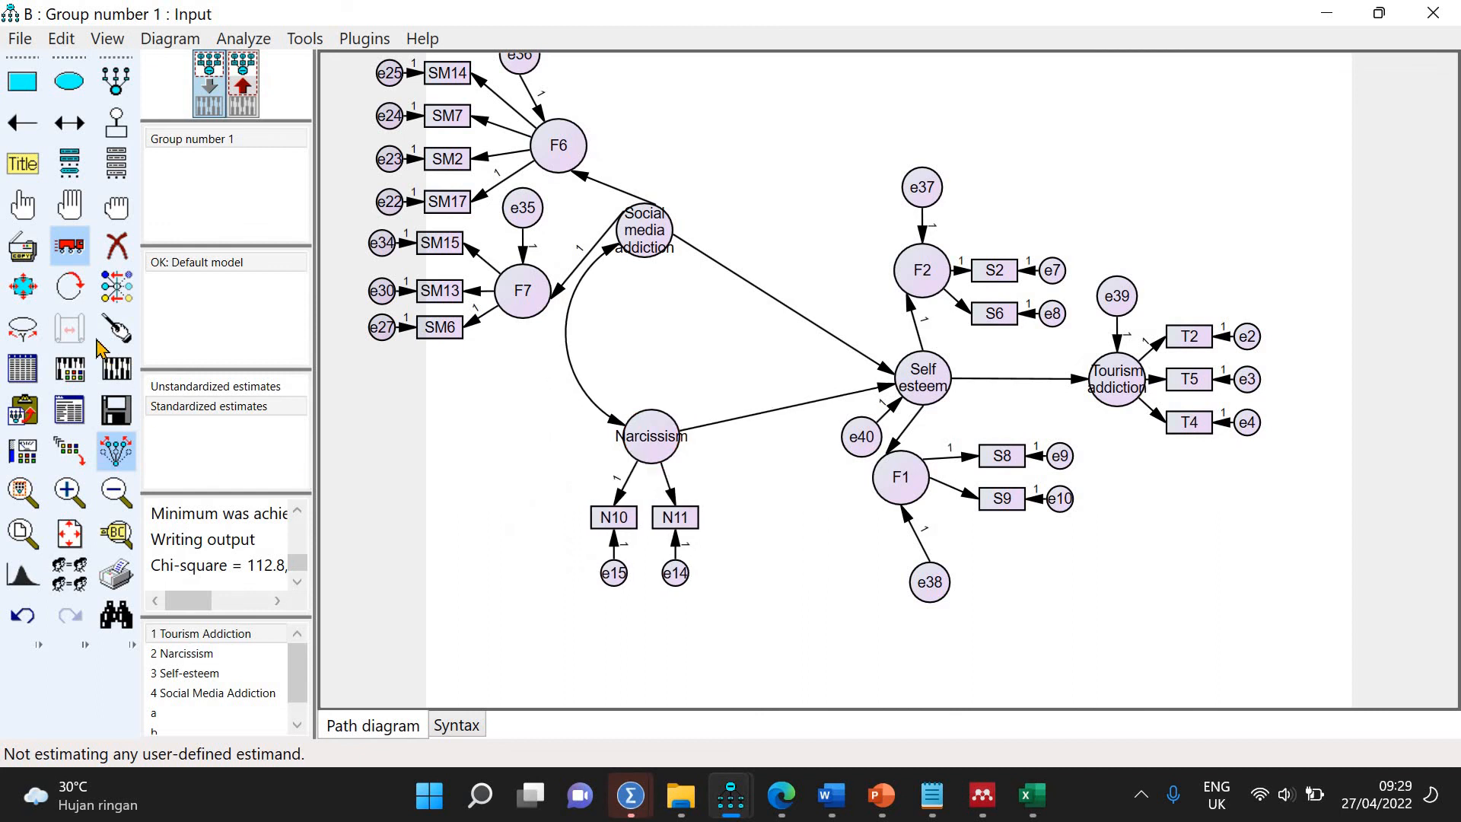
{"action": "left_click", "coordinate": [70, 287]}
{"action": "left_click", "coordinate": [651, 435]}
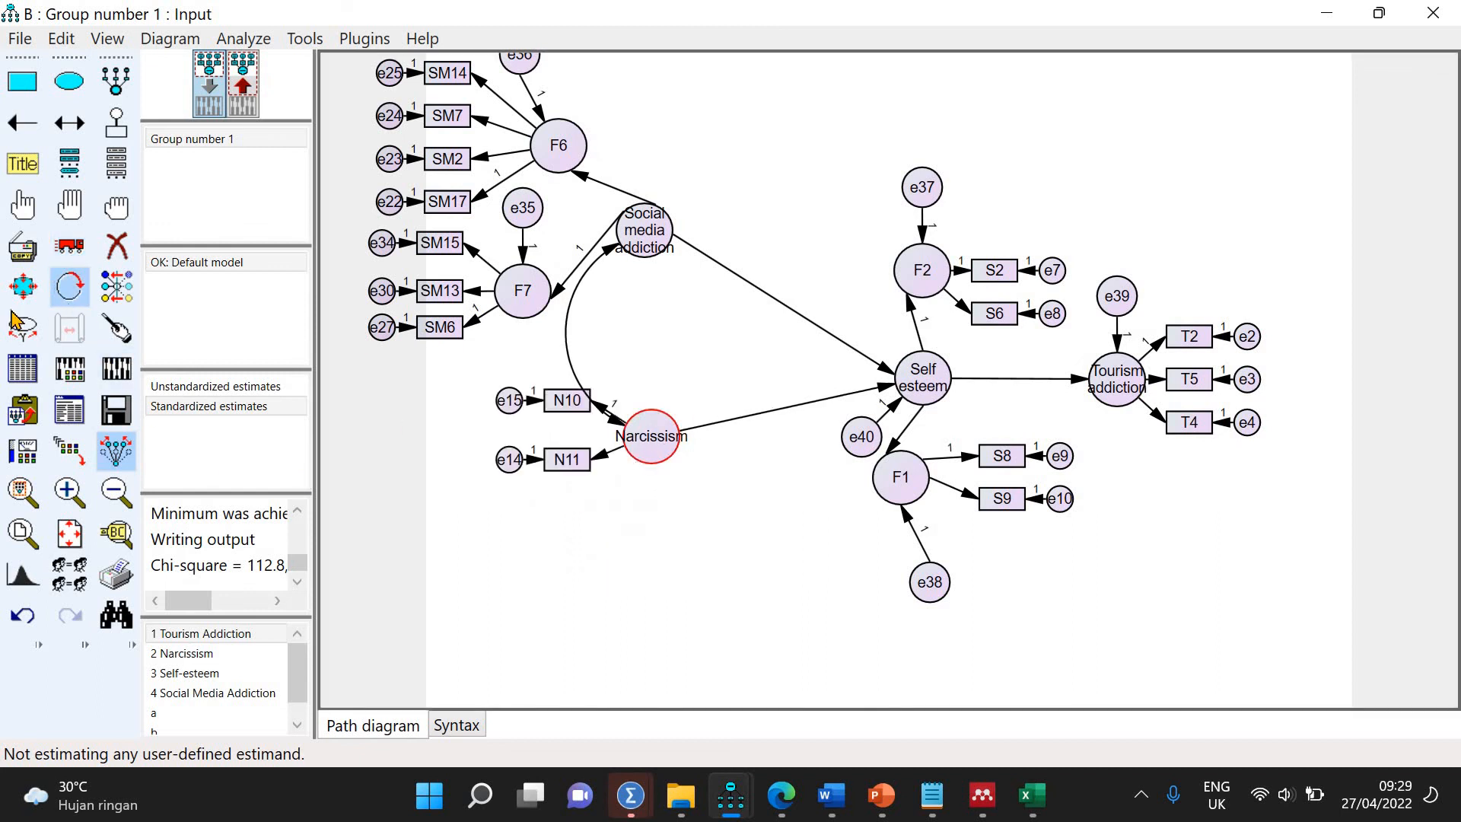
{"action": "left_click", "coordinate": [70, 247]}
{"action": "left_click_drag", "start_coordinate": [567, 470], "coordinate": [471, 466]}
{"action": "double_click", "coordinate": [378, 339]}
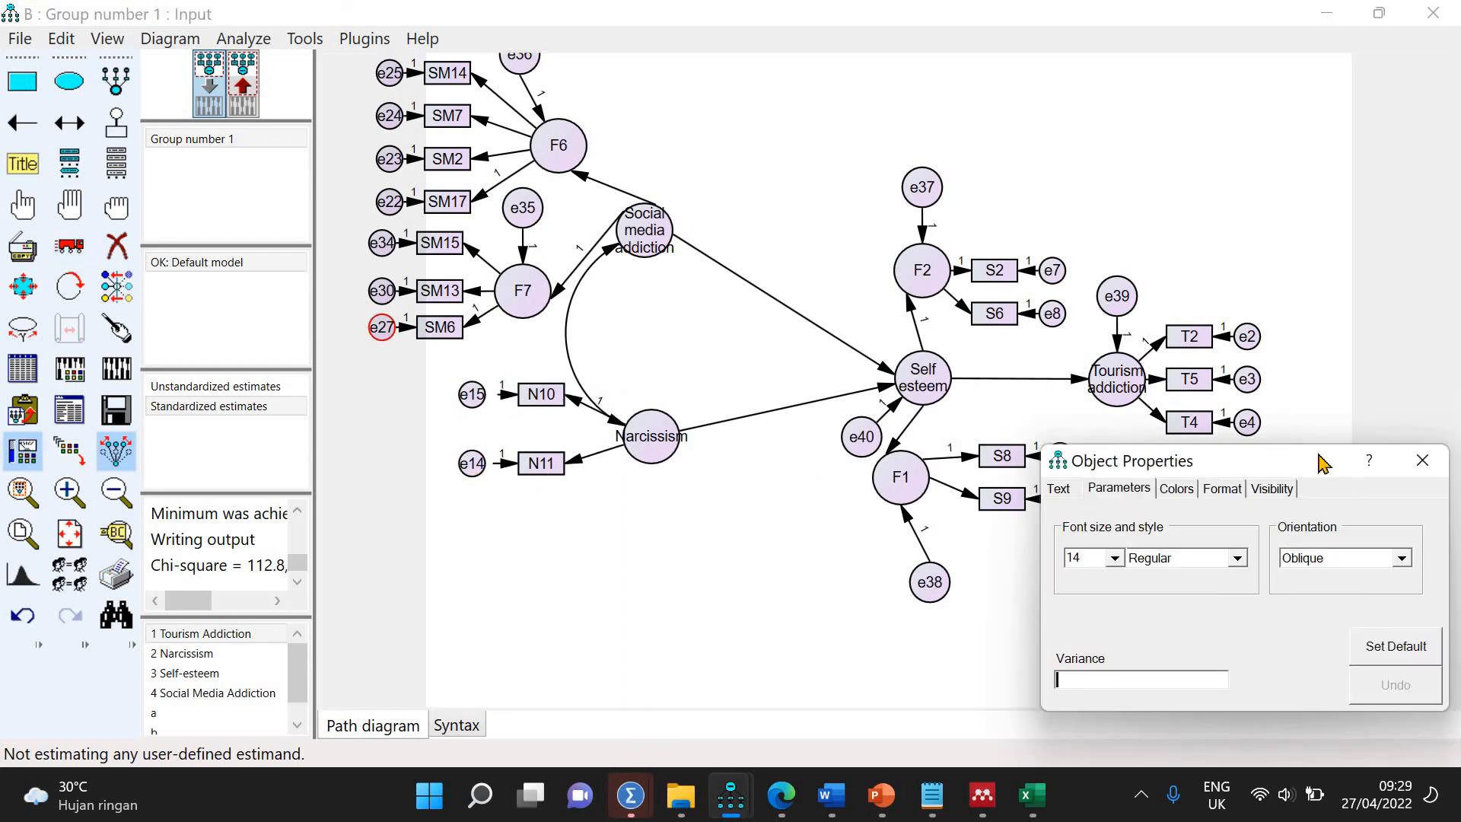
{"action": "left_click", "coordinate": [1422, 460]}
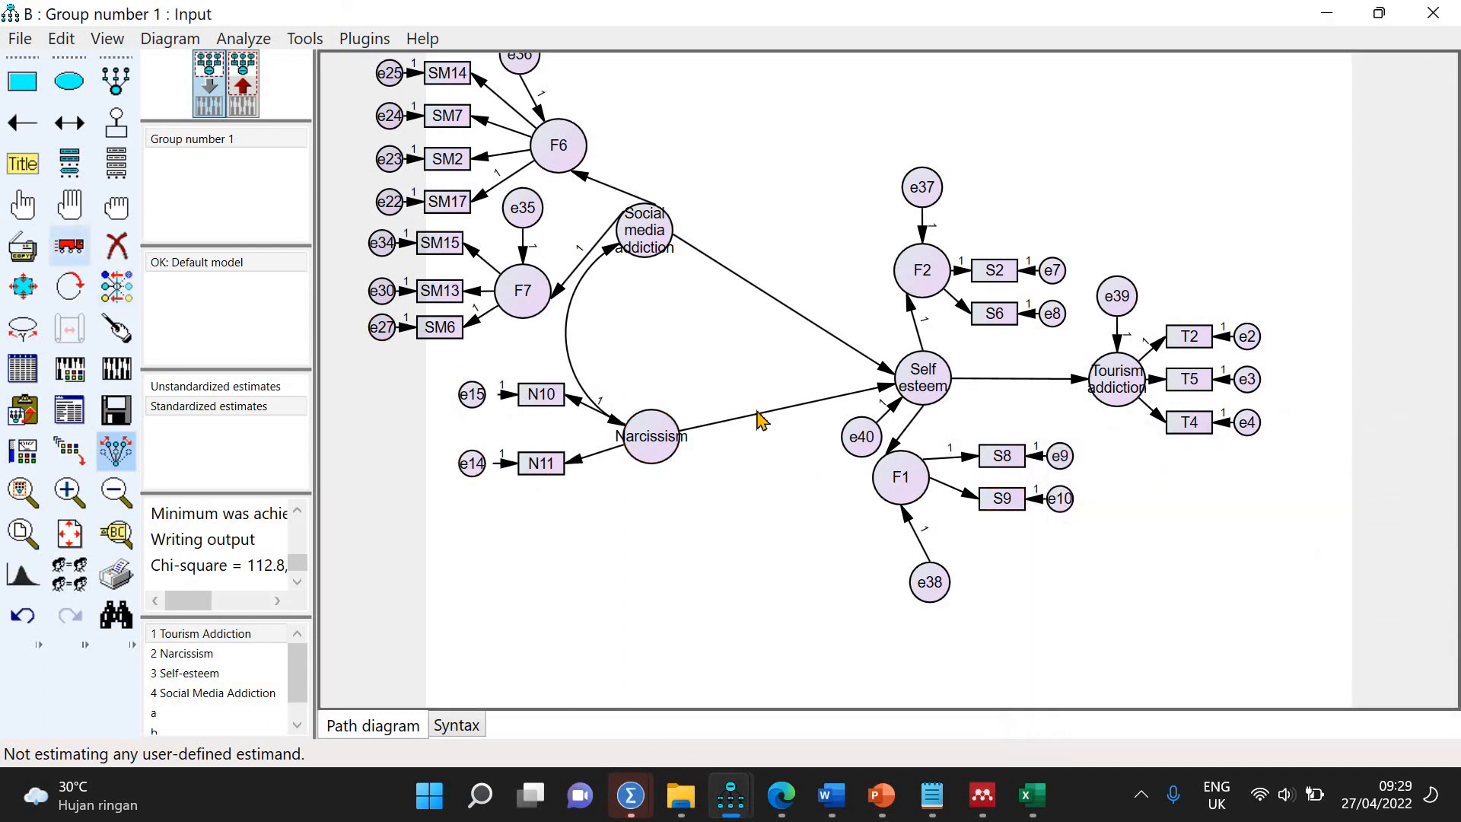
Move Self esteem closer to Social media addiction and Narcissism, and rotate its residual e40 to sit directly above it
{"action": "left_click_drag", "start_coordinate": [925, 382], "coordinate": [806, 344]}
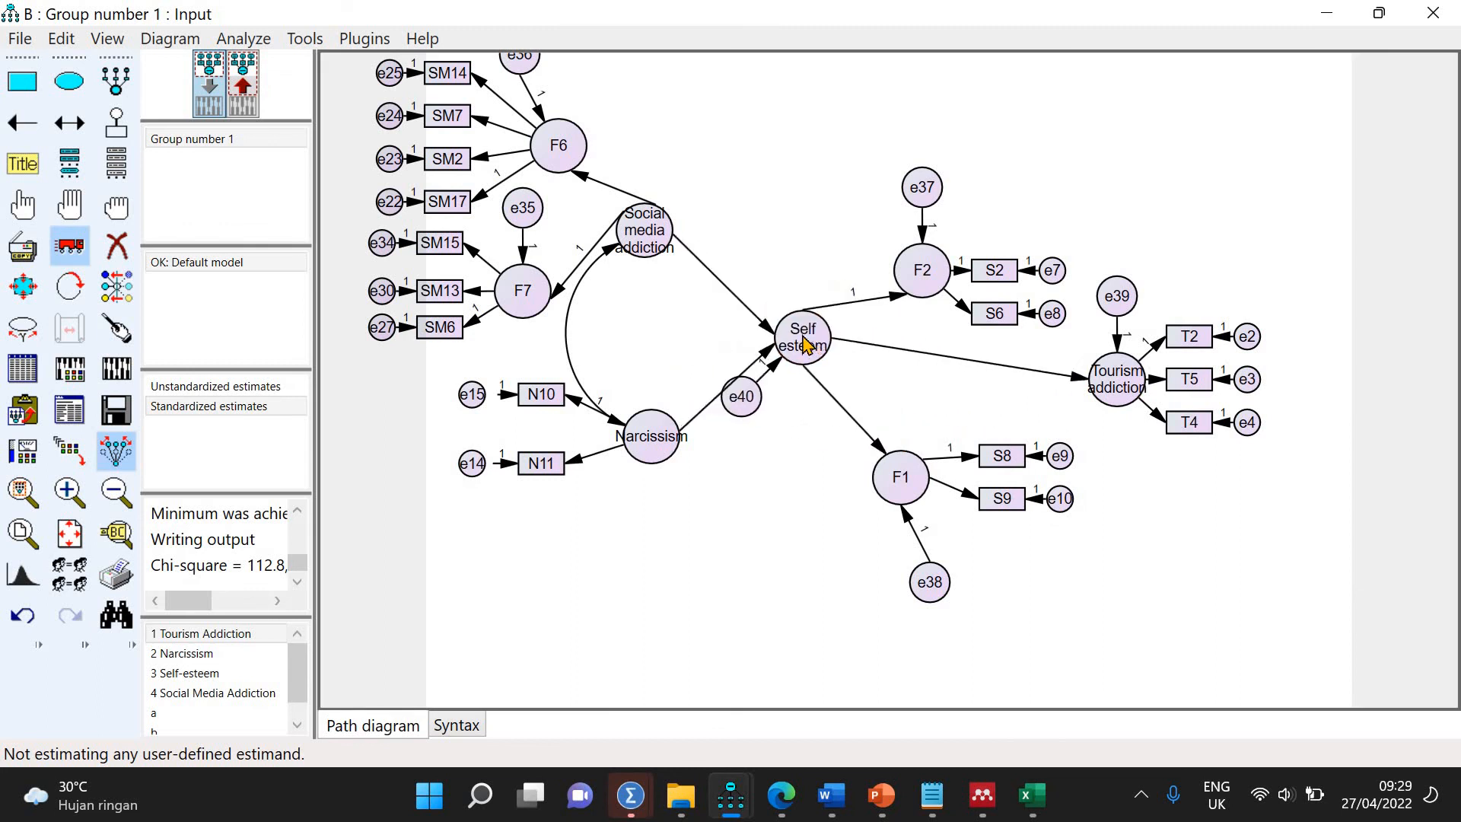
{"action": "left_click", "coordinate": [116, 122]}
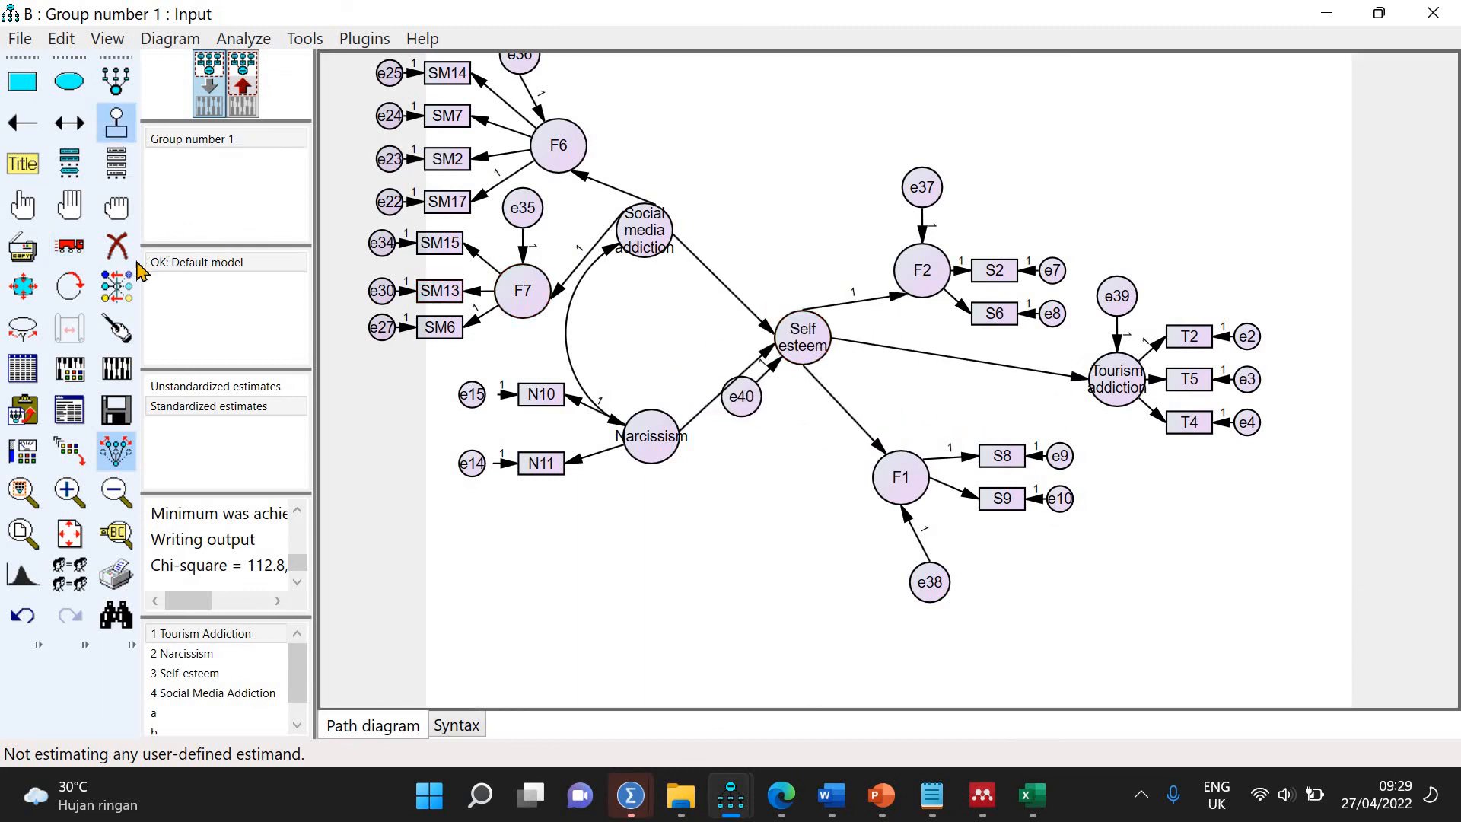
{"action": "left_click", "coordinate": [811, 329]}
{"action": "left_click", "coordinate": [808, 328]}
{"action": "left_click", "coordinate": [791, 327]}
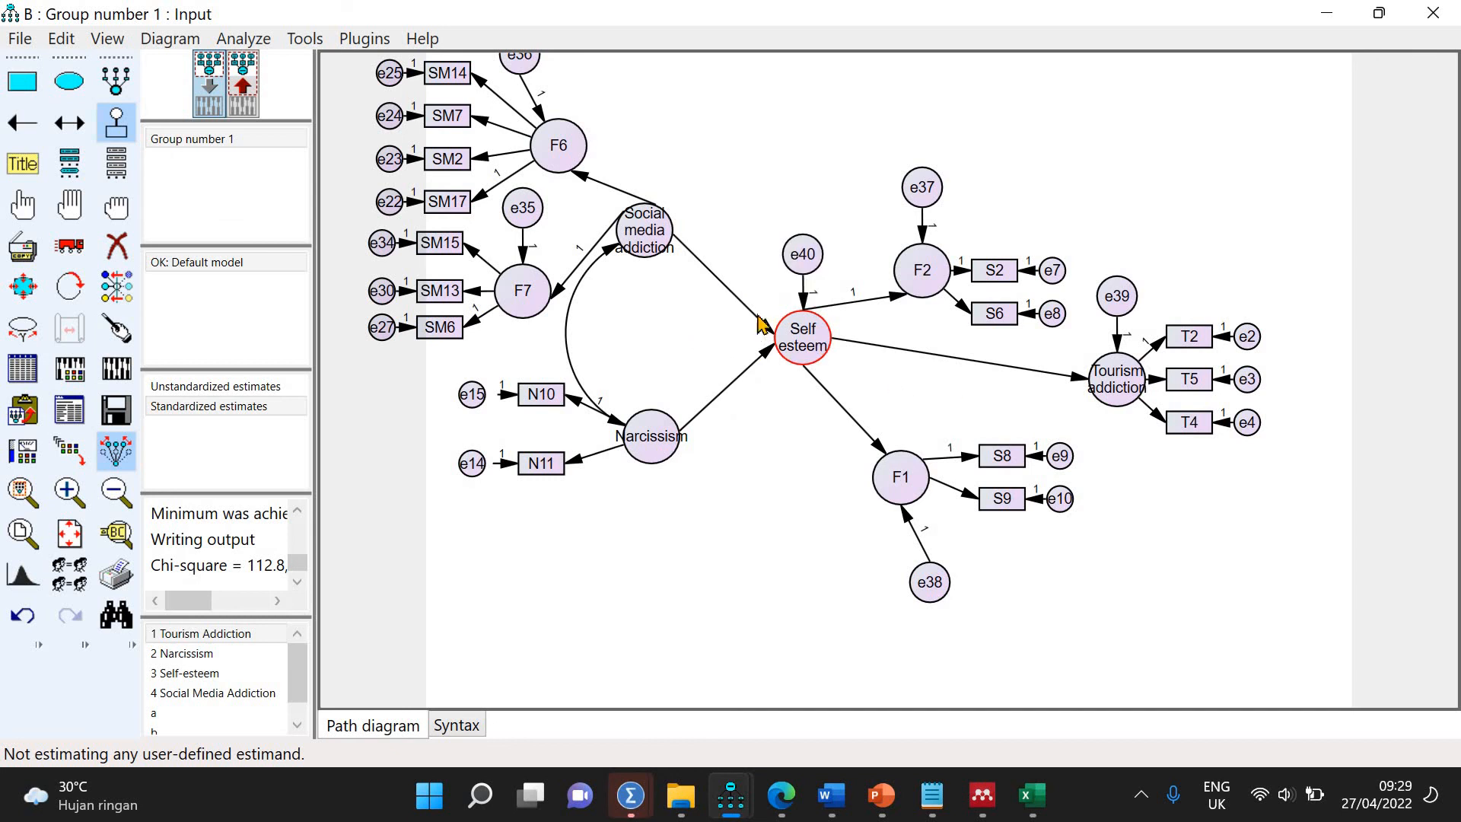
Move F2 with its indicators and error terms up and left, just above Self esteem
{"action": "left_click", "coordinate": [75, 255]}
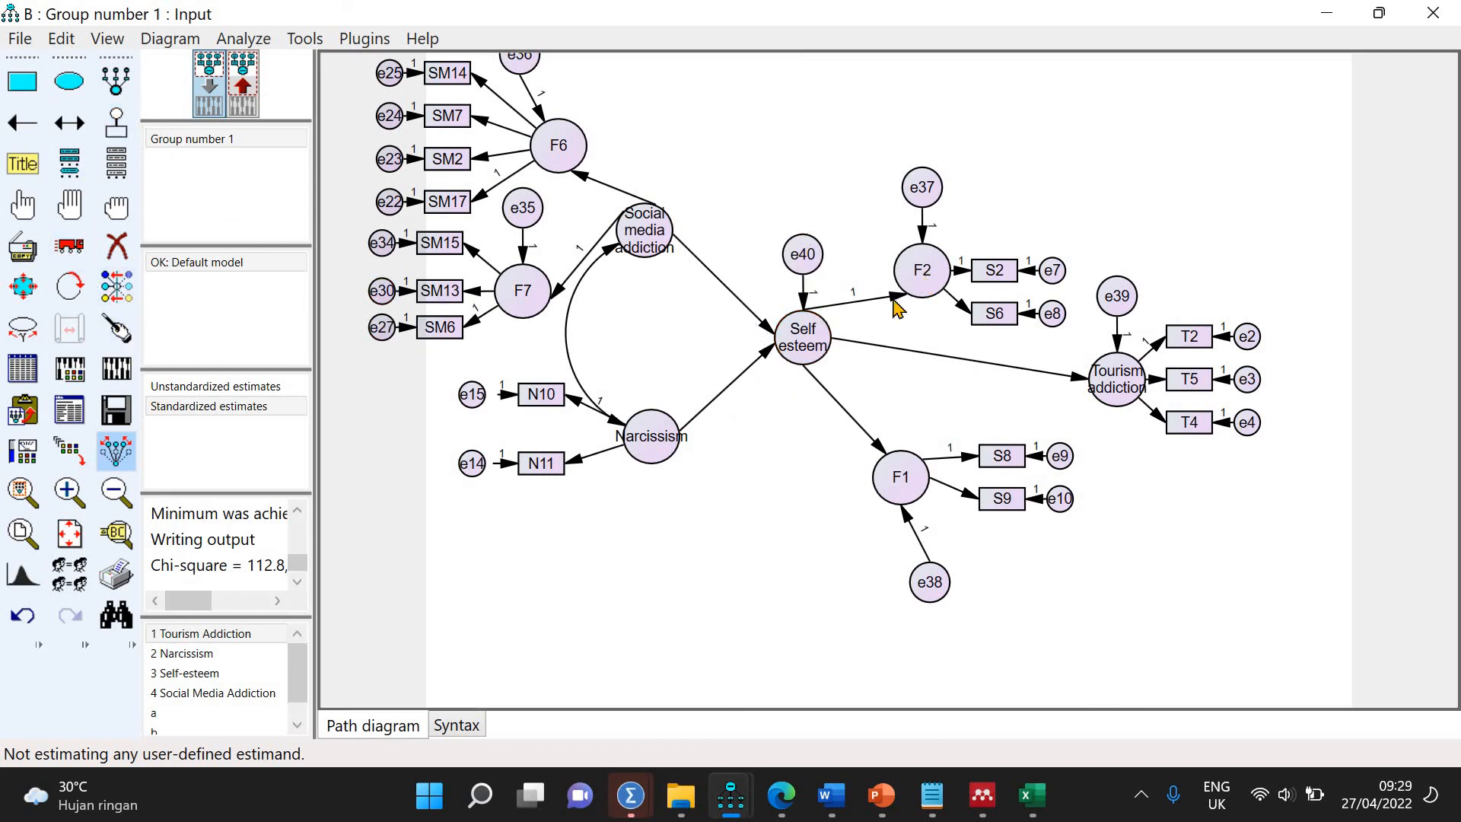
{"action": "left_click", "coordinate": [74, 251]}
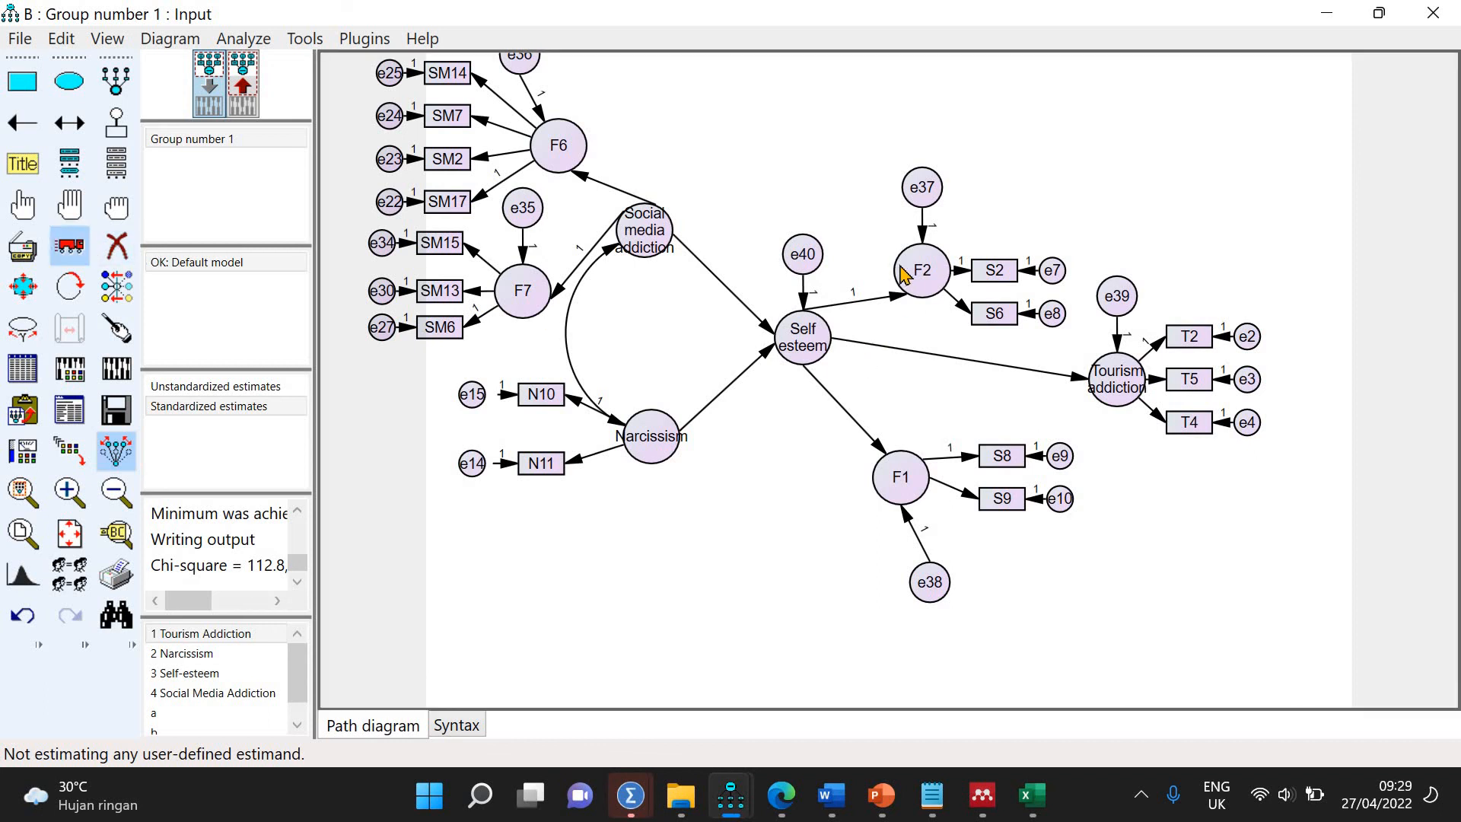
{"action": "left_click_drag", "start_coordinate": [938, 284], "coordinate": [831, 243]}
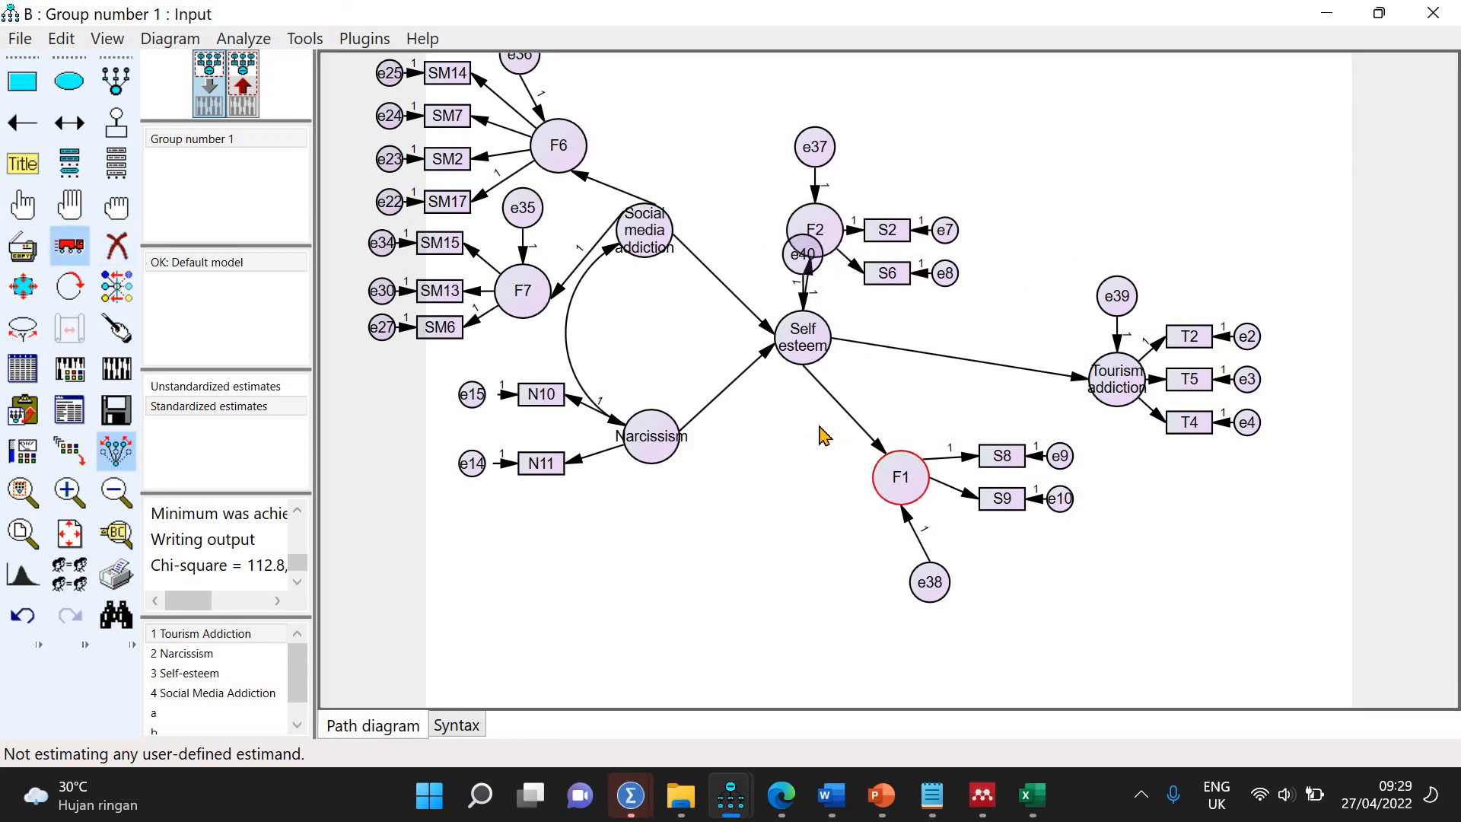